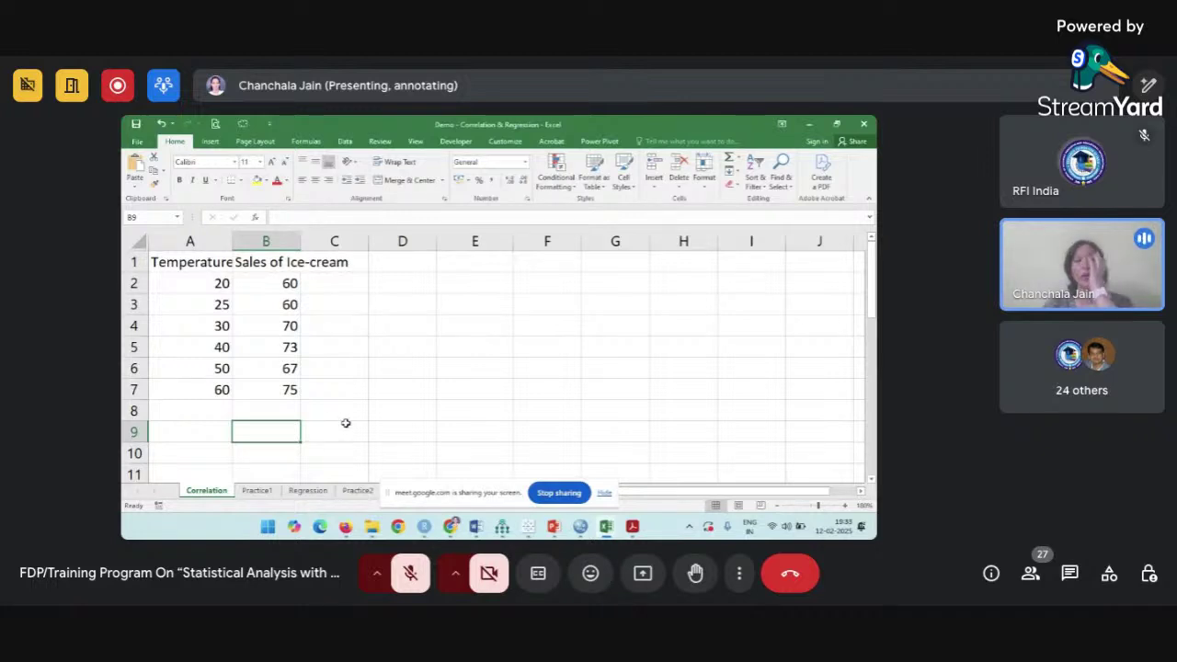
Start a note in cell A10 with the label "Correlation:".
{"action": "scroll", "coordinate": [345, 423], "scroll_direction": "down", "scroll_amount": 1}
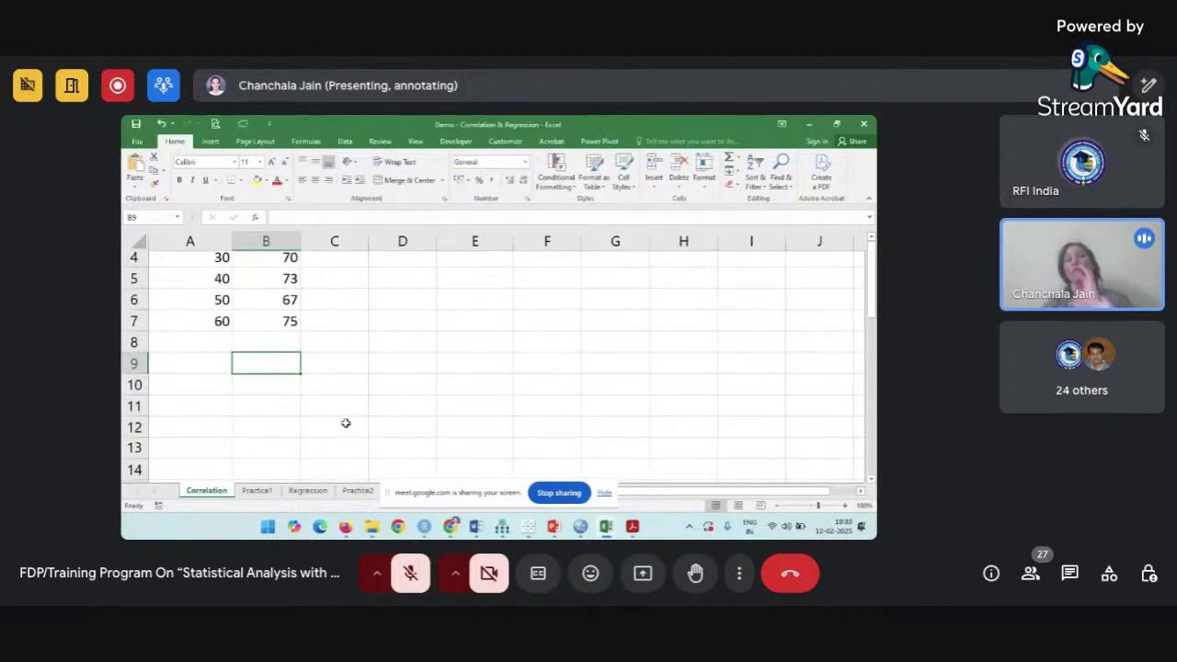
{"action": "left_click", "coordinate": [218, 386]}
{"action": "scroll", "coordinate": [214, 388], "scroll_direction": "down", "scroll_amount": 1}
{"action": "type", "text": "Corrl"}
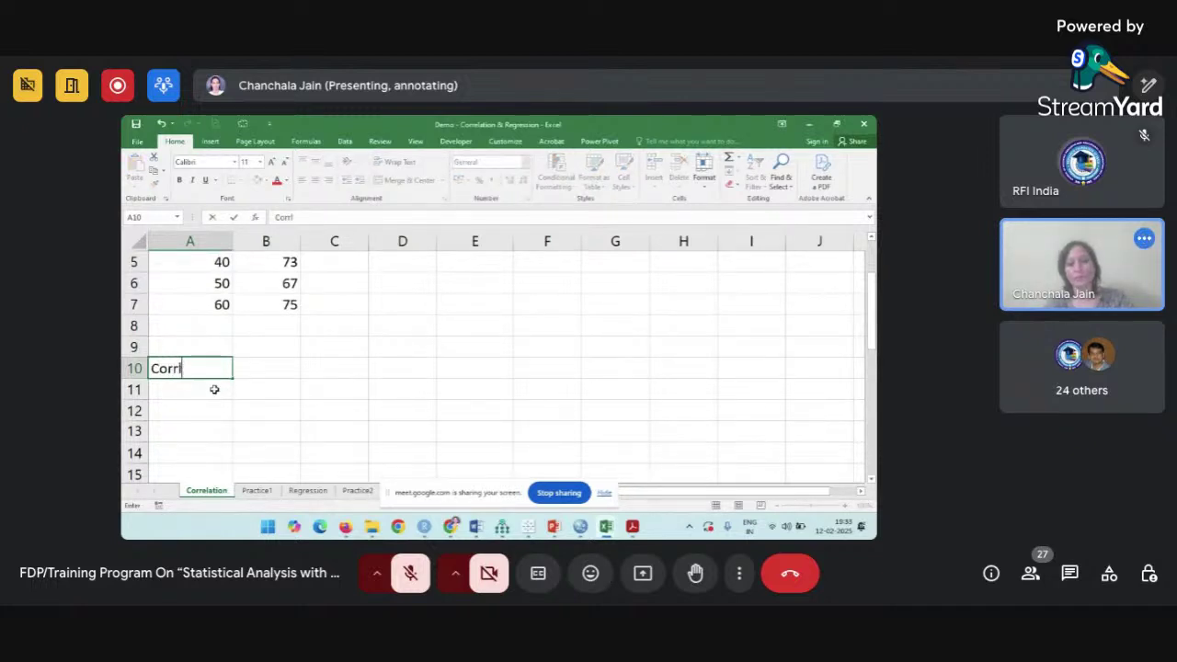
{"action": "type", "text": "et"}
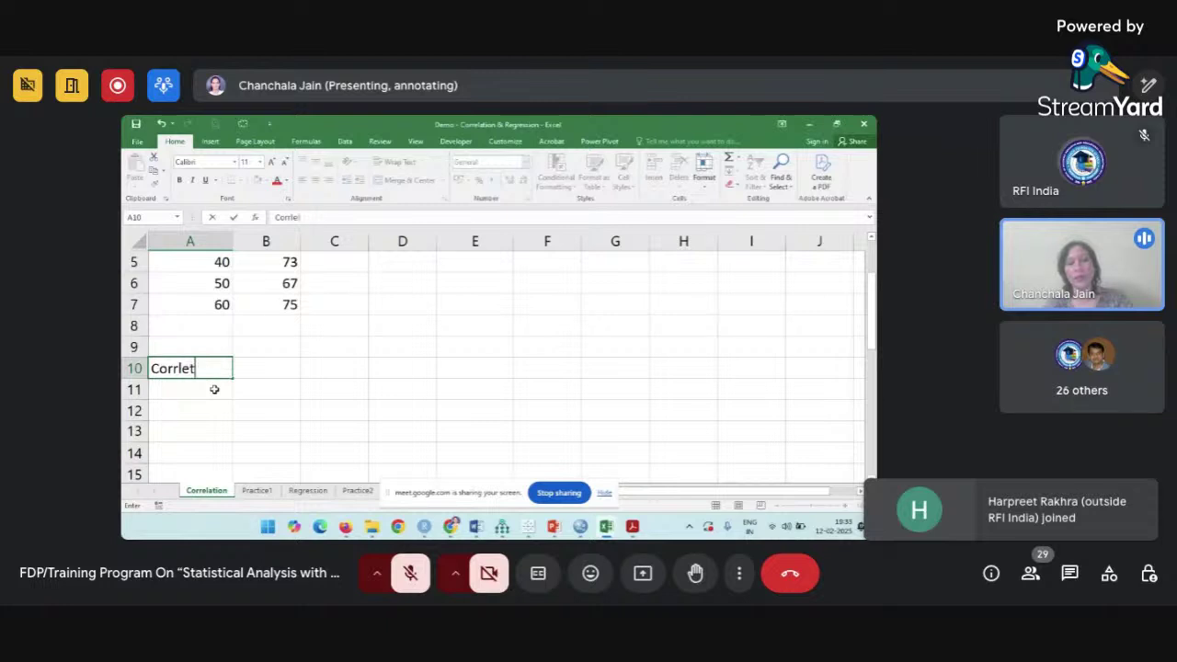
{"action": "type", "text": "aio"}
{"action": "key", "text": "BackSpace"}
{"action": "key", "text": "BackSpace"}
{"action": "key", "text": "BackSpace"}
{"action": "key", "text": "BackSpace"}
{"action": "key", "text": "BackSpace"}
{"action": "key", "text": "BackSpace"}
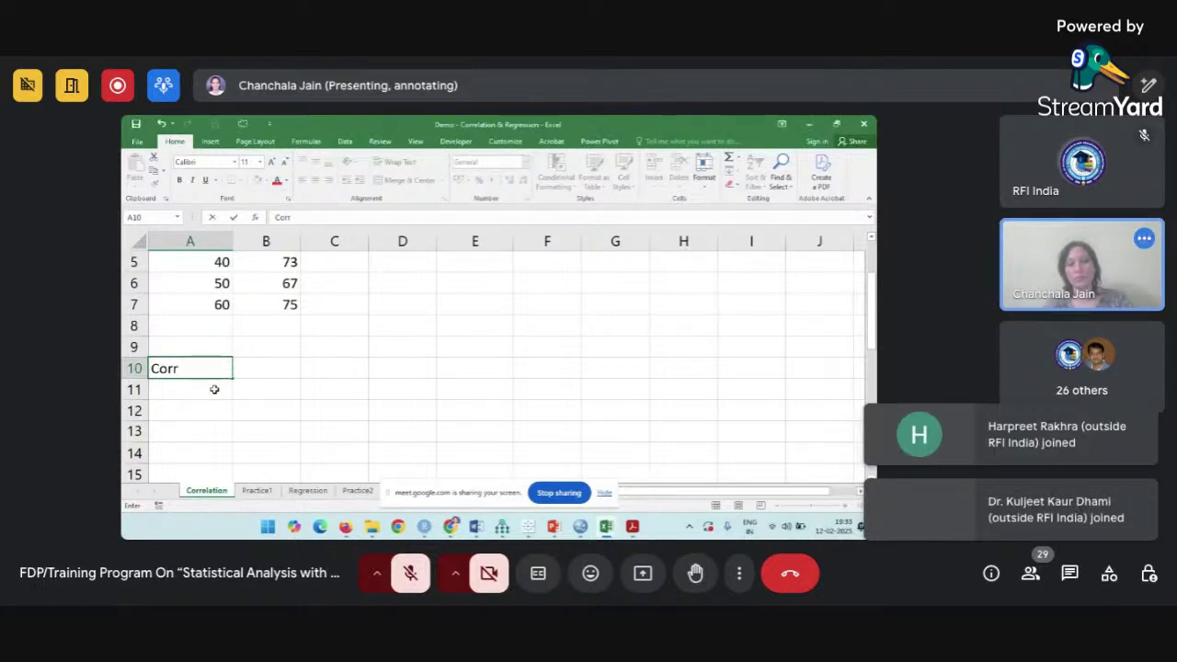
{"action": "type", "text": "e"}
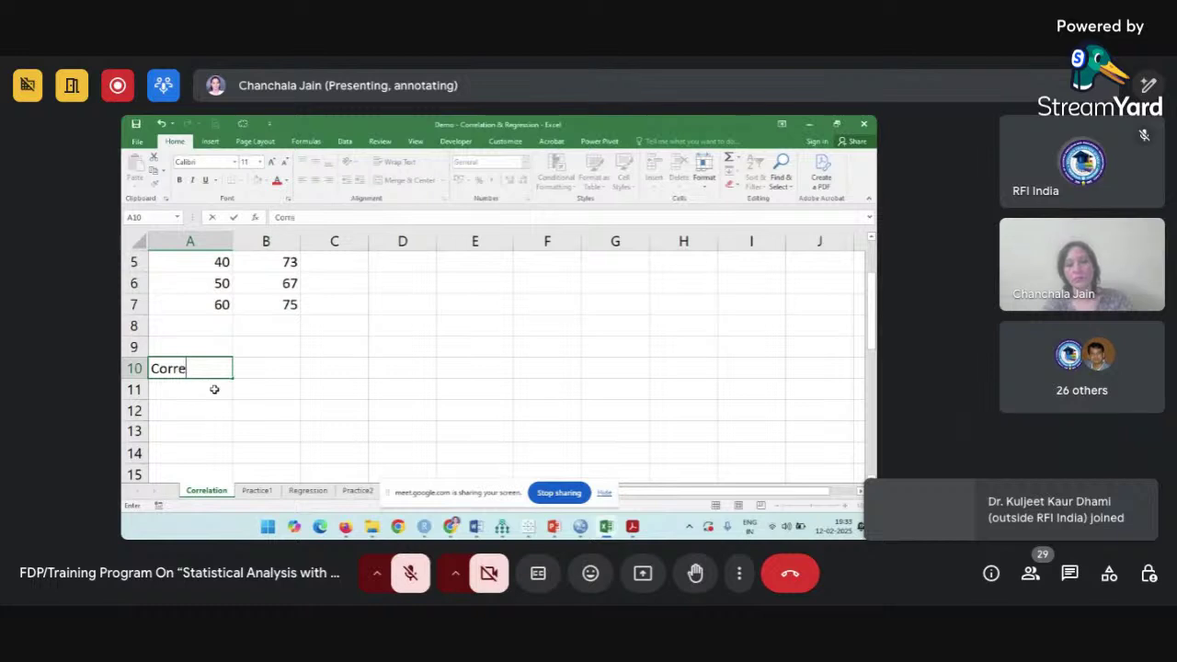
{"action": "type", "text": "lation"}
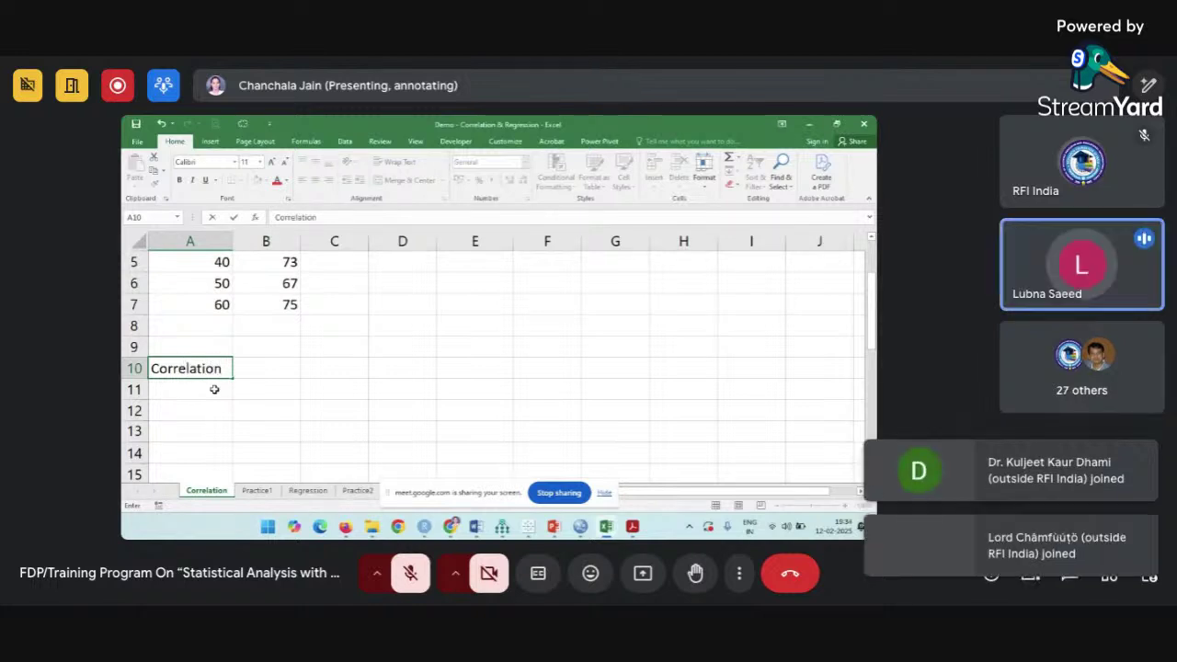
{"action": "type", "text": ":"}
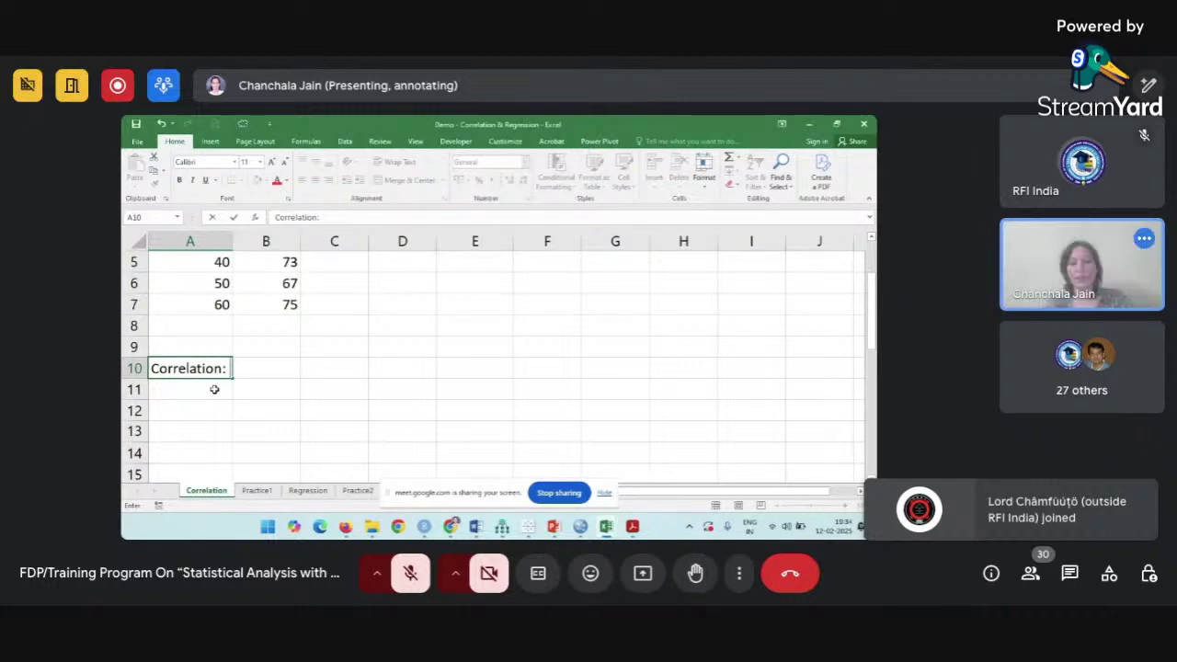
Continue the note in cell A10 with the definition "it is a method to study relationship between the variables".
{"action": "type", "text": "t is a metho"}
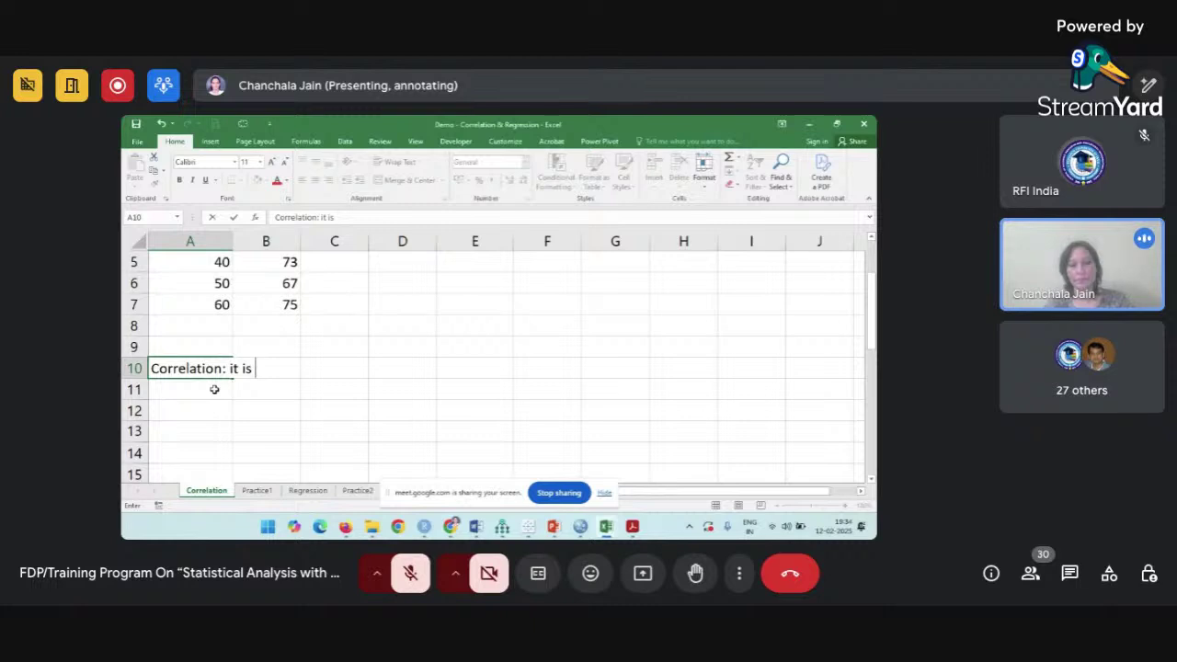
{"action": "type", "text": "d t"}
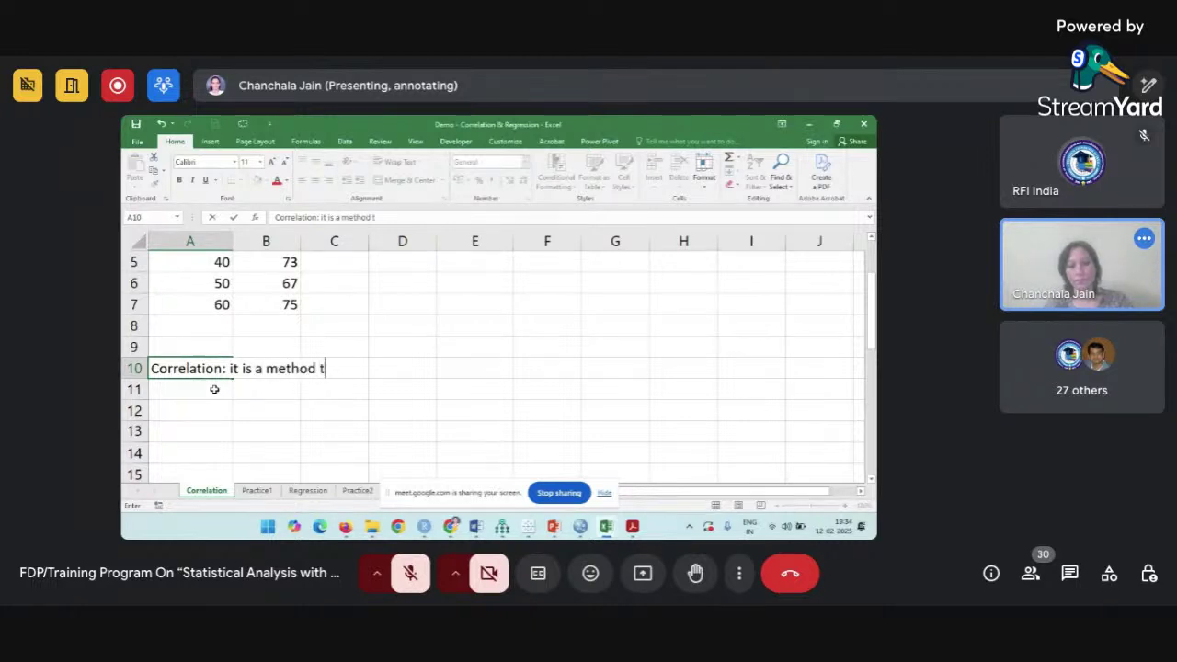
{"action": "type", "text": "o study re"}
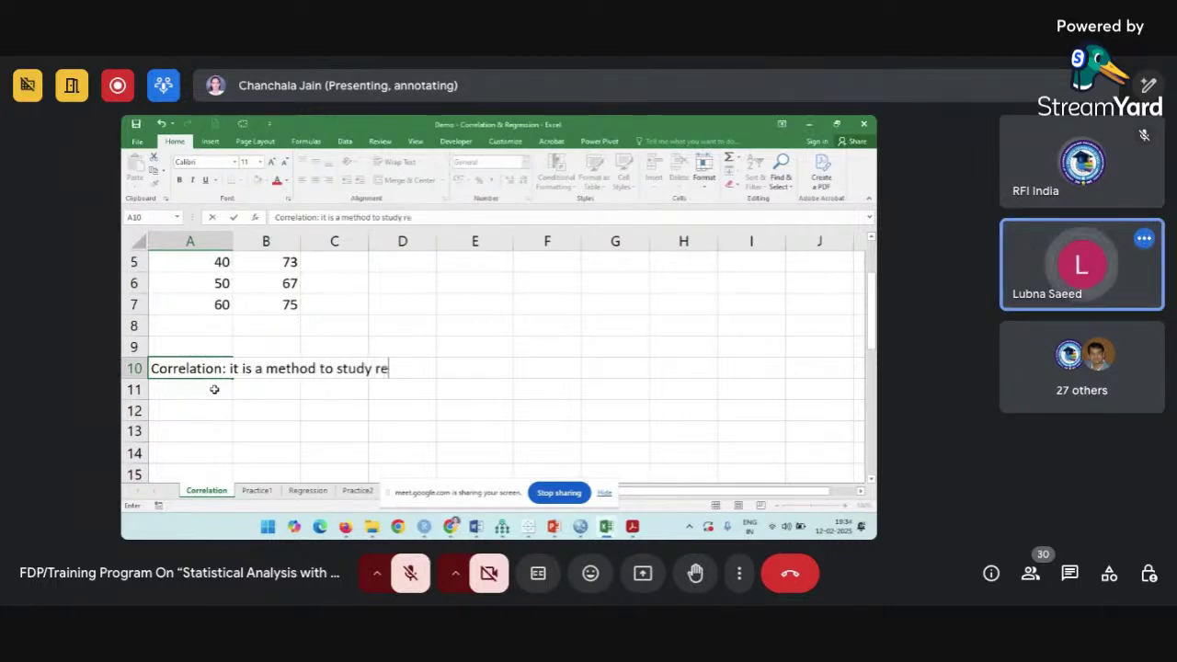
{"action": "type", "text": "lationsh"}
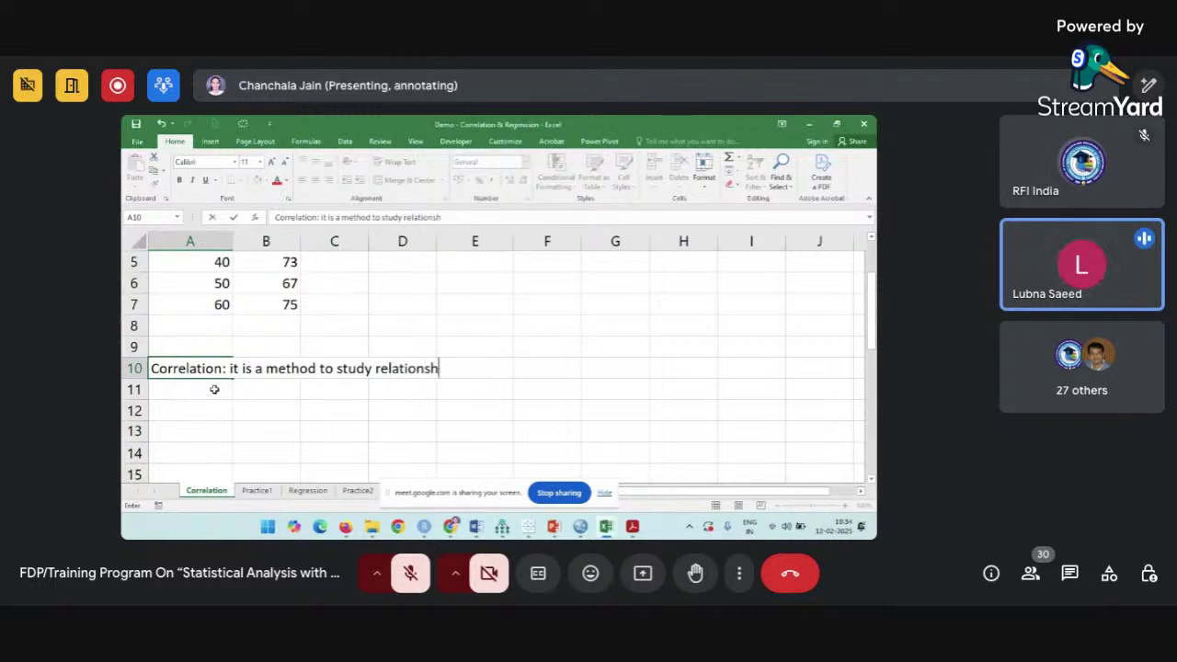
{"action": "type", "text": "ip between"}
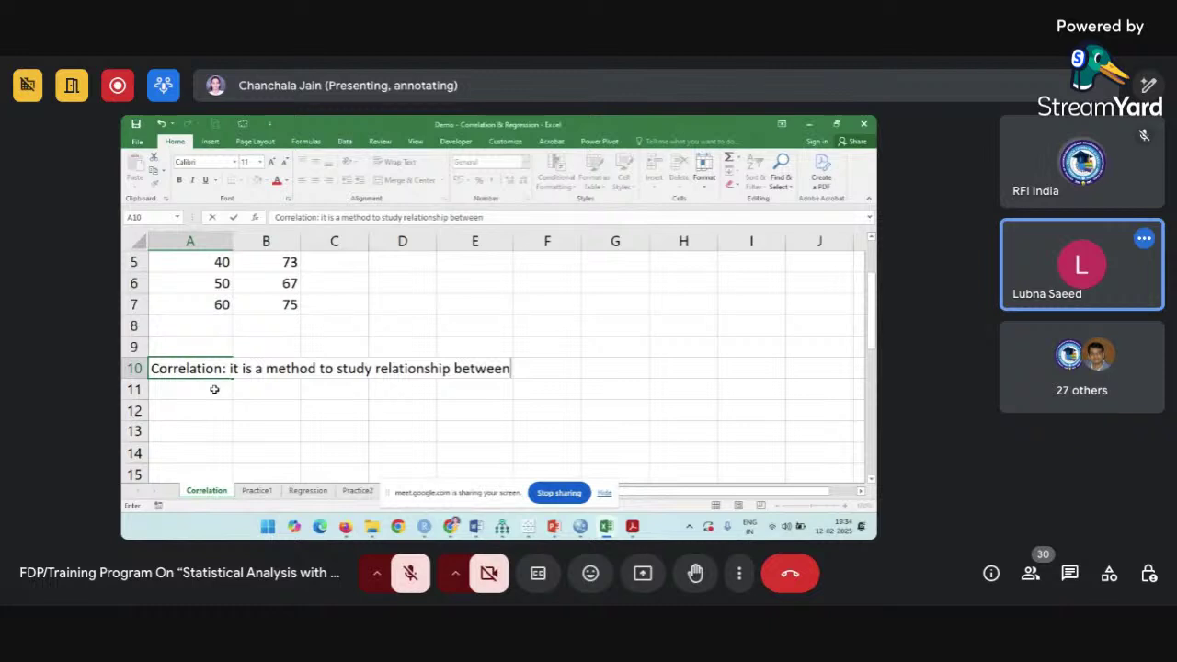
{"action": "type", "text": " the var"}
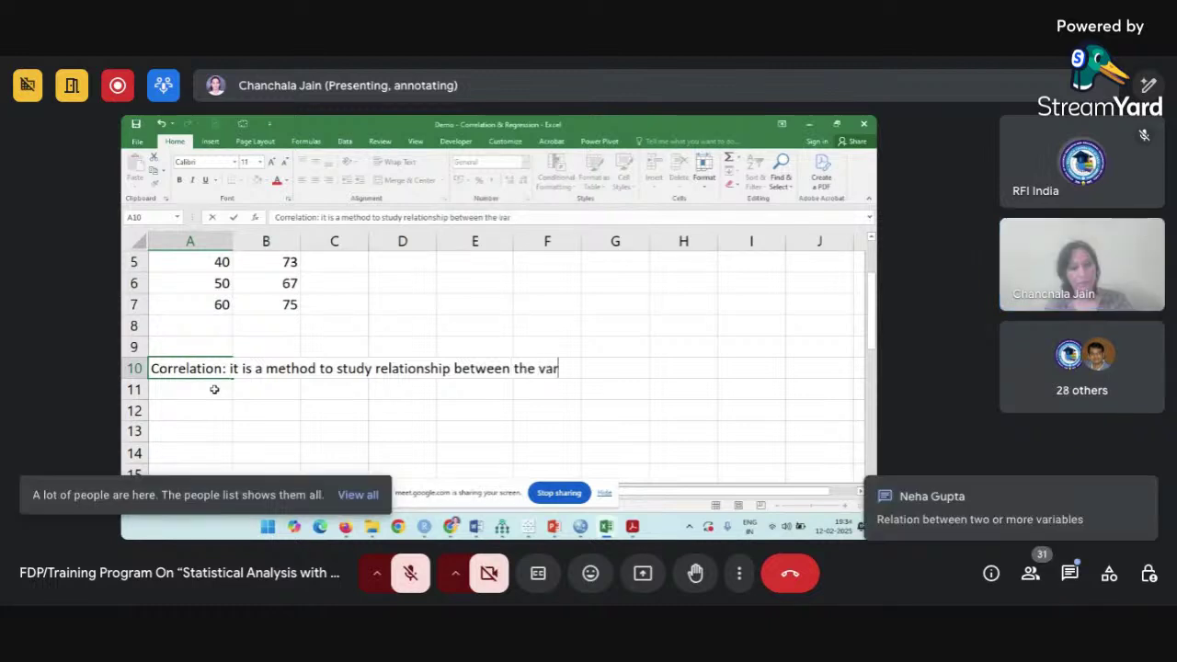
{"action": "type", "text": "iables"}
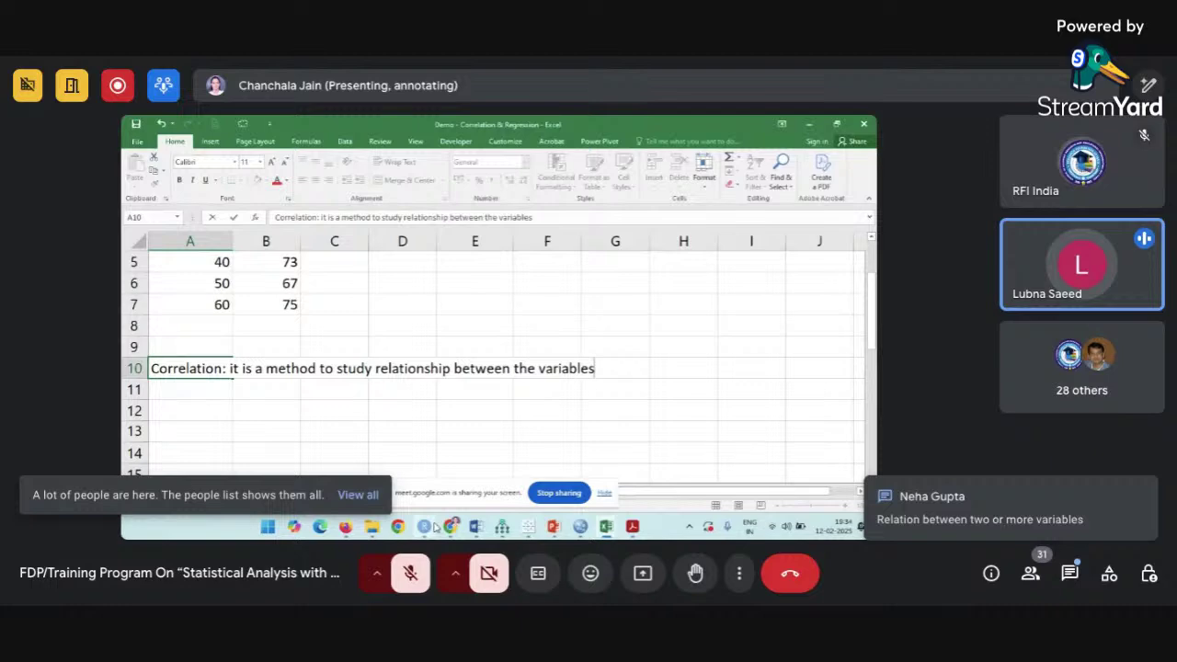
Switch to the Google Meet call, read the in-call messages and close the chat.
{"action": "mouse_move", "coordinate": [450, 526]}
{"action": "mouse_move", "coordinate": [422, 490]}
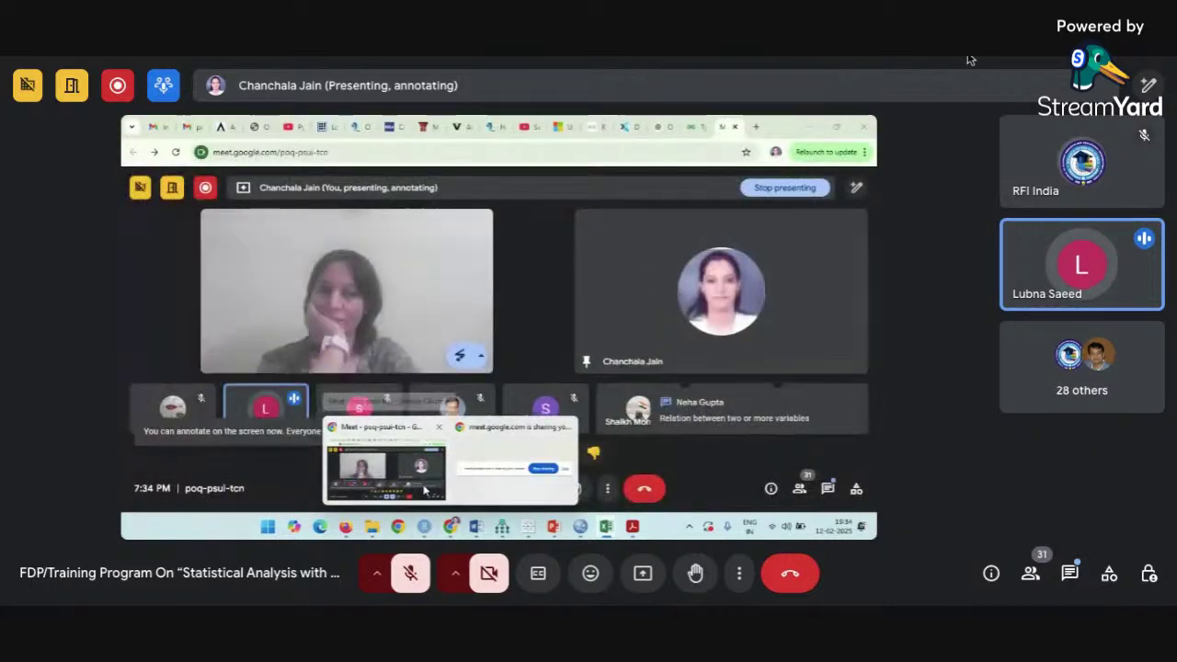
{"action": "left_click", "coordinate": [423, 490]}
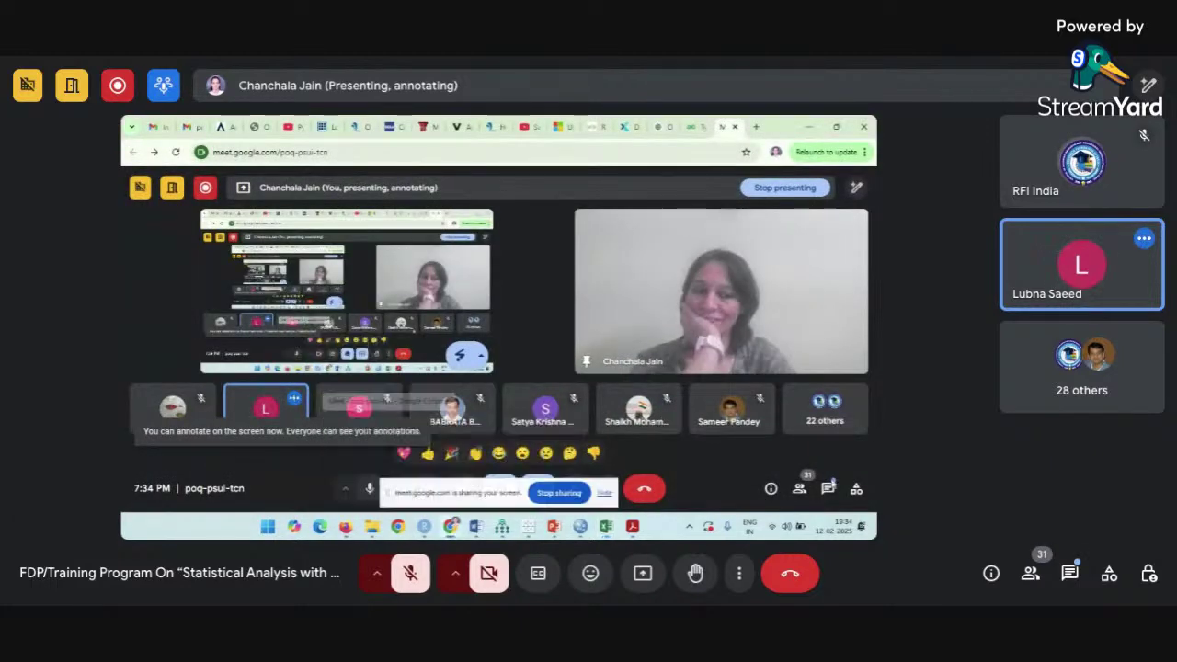
{"action": "left_click", "coordinate": [825, 490]}
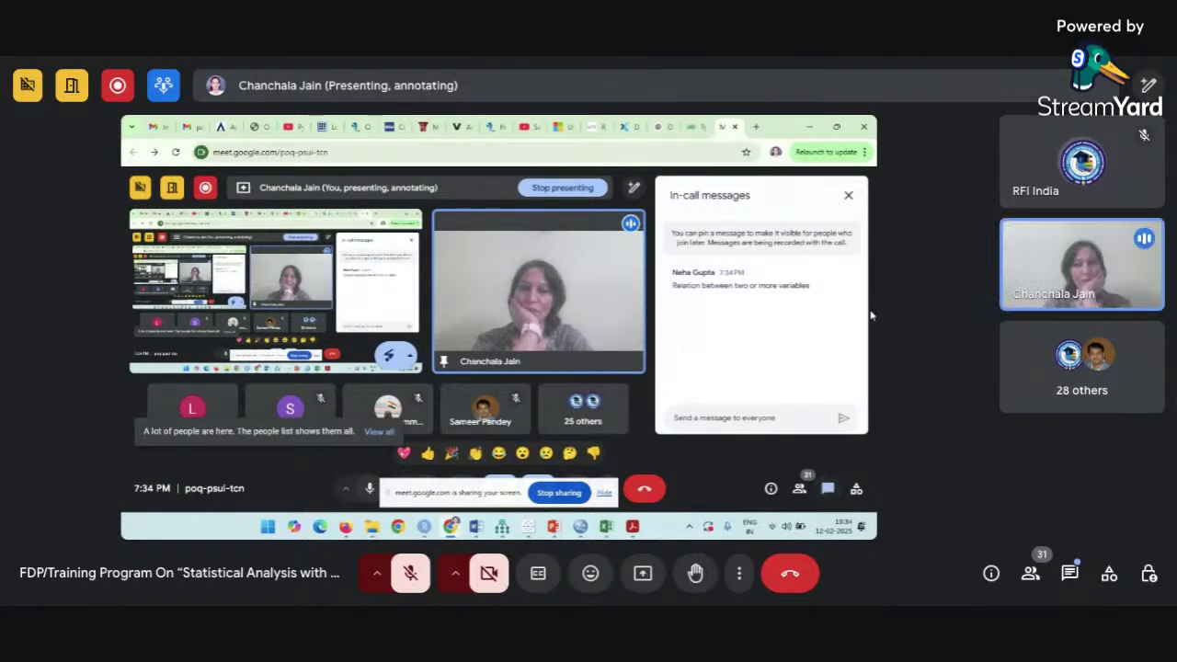
{"action": "left_click", "coordinate": [848, 199]}
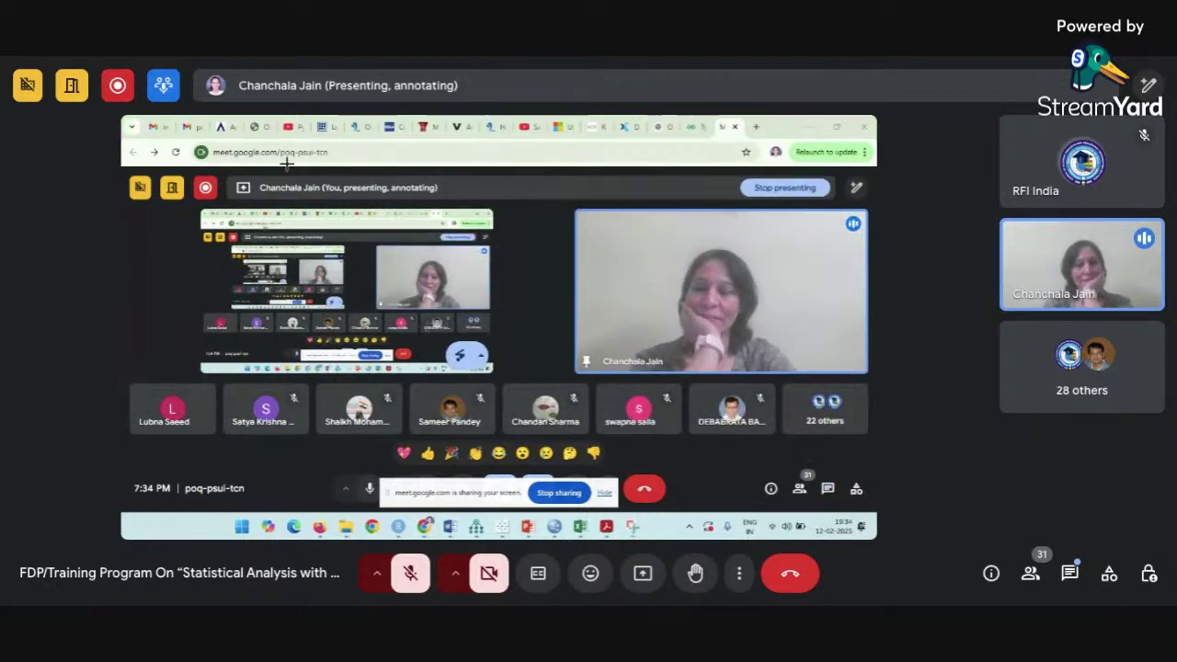
Capture a screenshot of the full meeting screen and return to the Excel workbook.
{"action": "key", "text": "super+shift+s"}
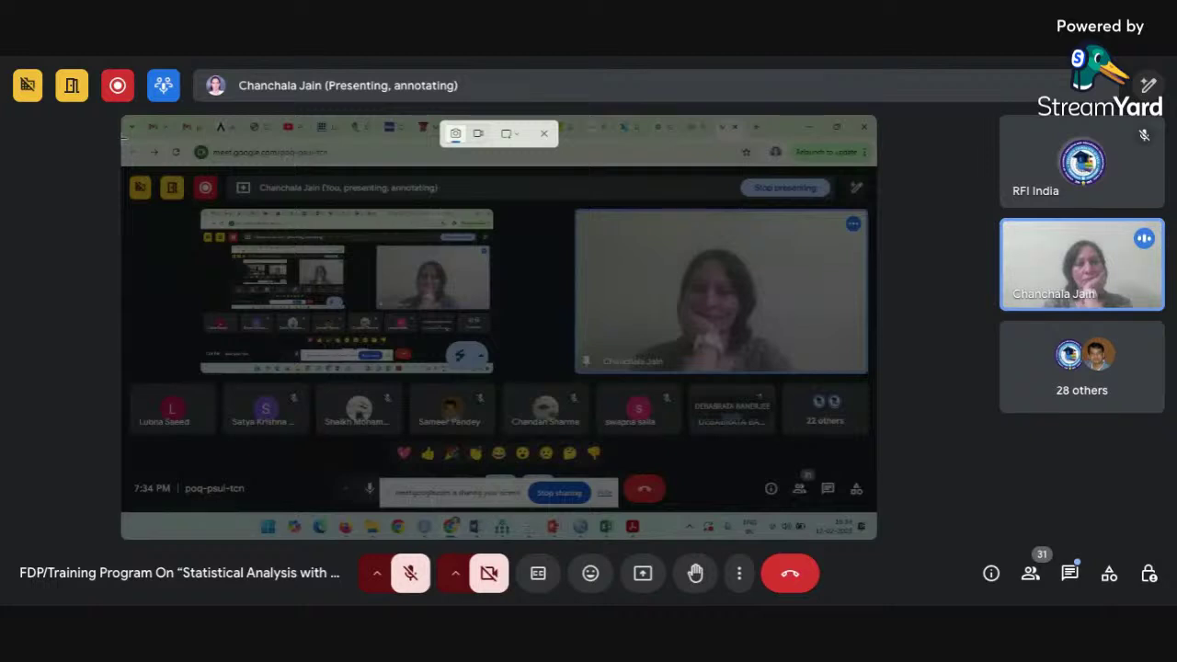
{"action": "left_click_drag", "start_coordinate": [122, 119], "coordinate": [676, 413]}
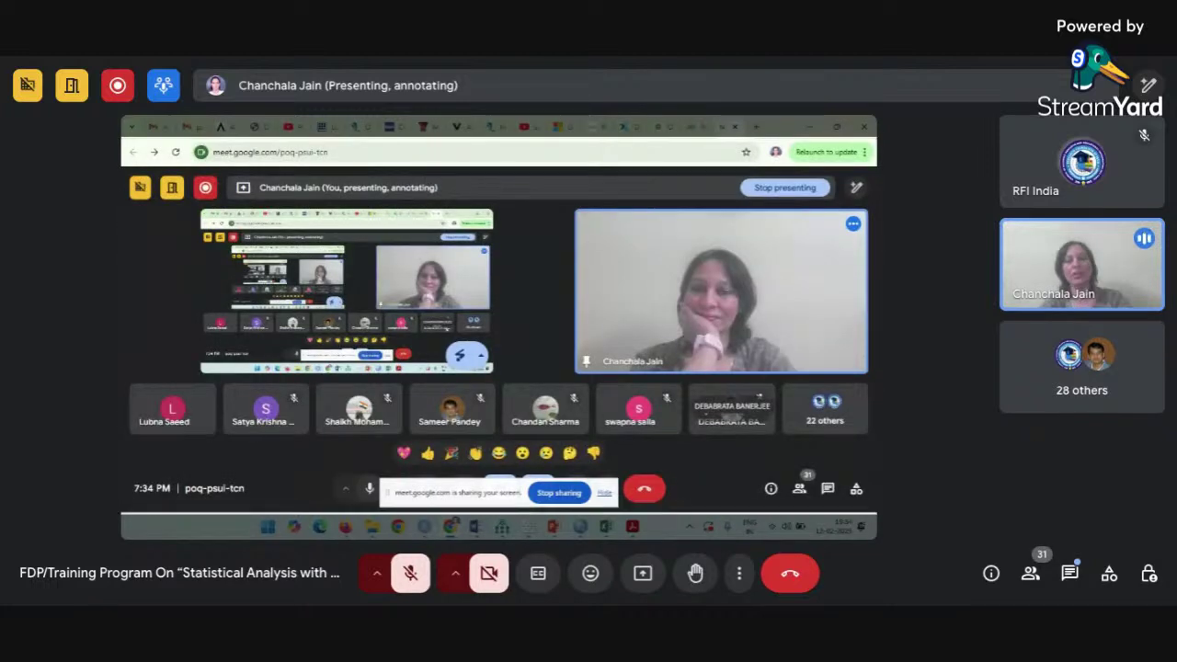
{"action": "left_click_drag", "start_coordinate": [875, 514], "coordinate": [875, 509]}
{"action": "key", "text": "alt+Tab"}
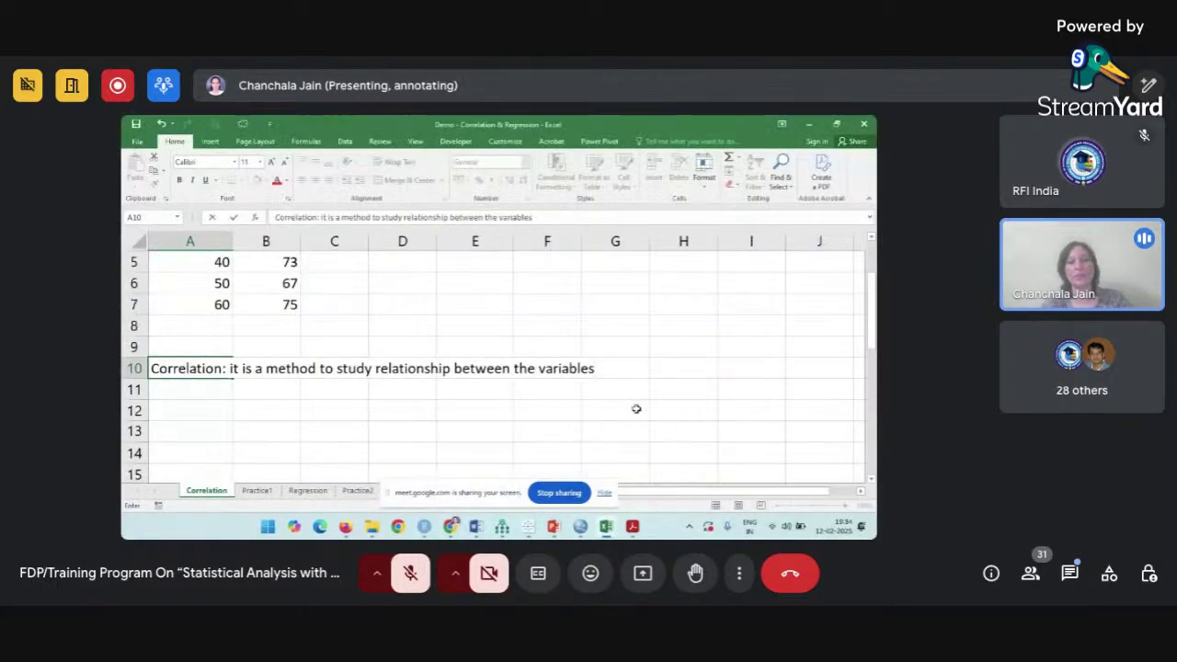
{"action": "left_click", "coordinate": [741, 428]}
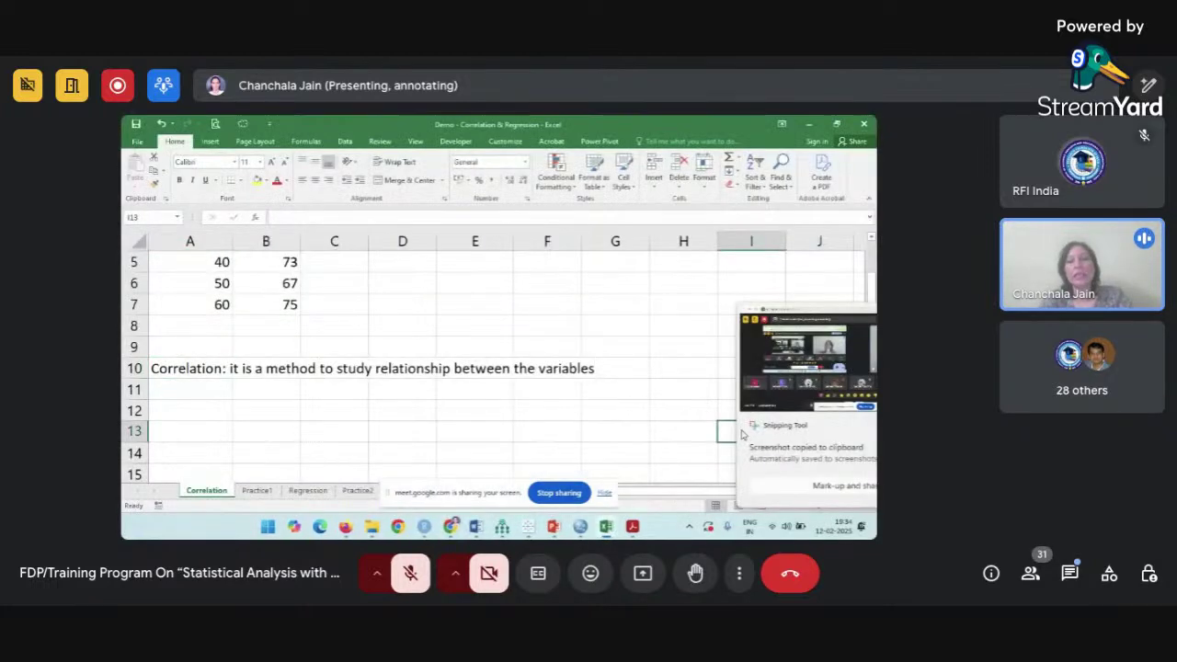
{"action": "left_click", "coordinate": [854, 428]}
{"action": "left_click", "coordinate": [334, 395]}
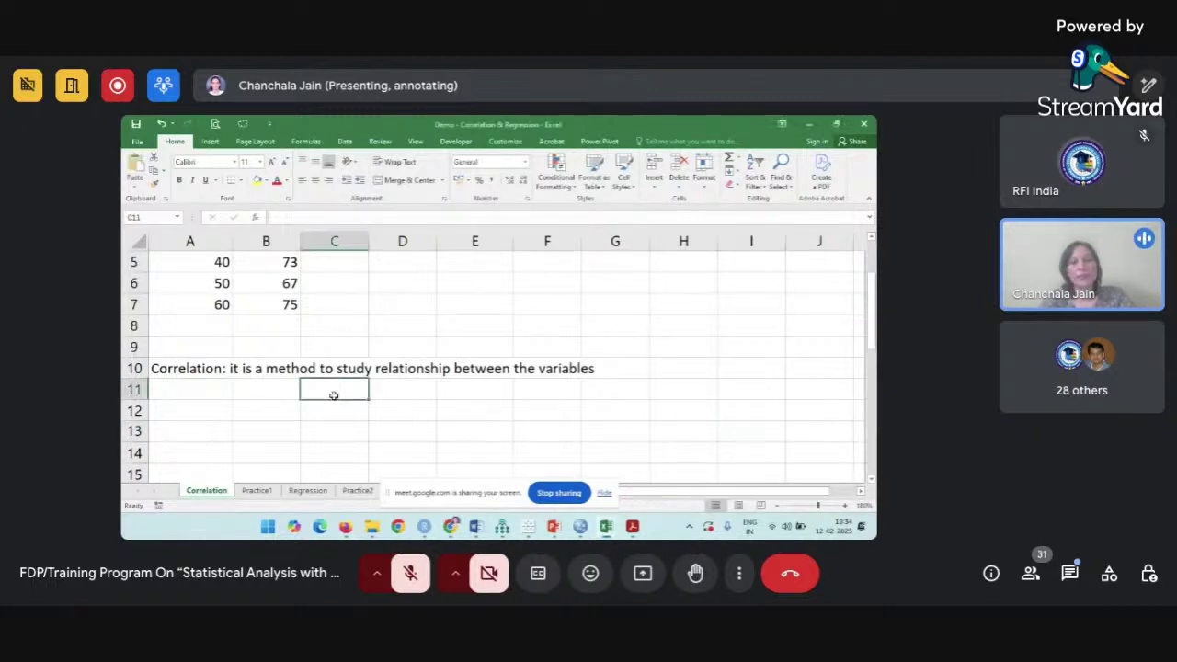
Enter "Strength of relationship or degree of relationship" in cell A11, below the correlation definition.
{"action": "scroll", "coordinate": [334, 395], "scroll_direction": "down", "scroll_amount": 1}
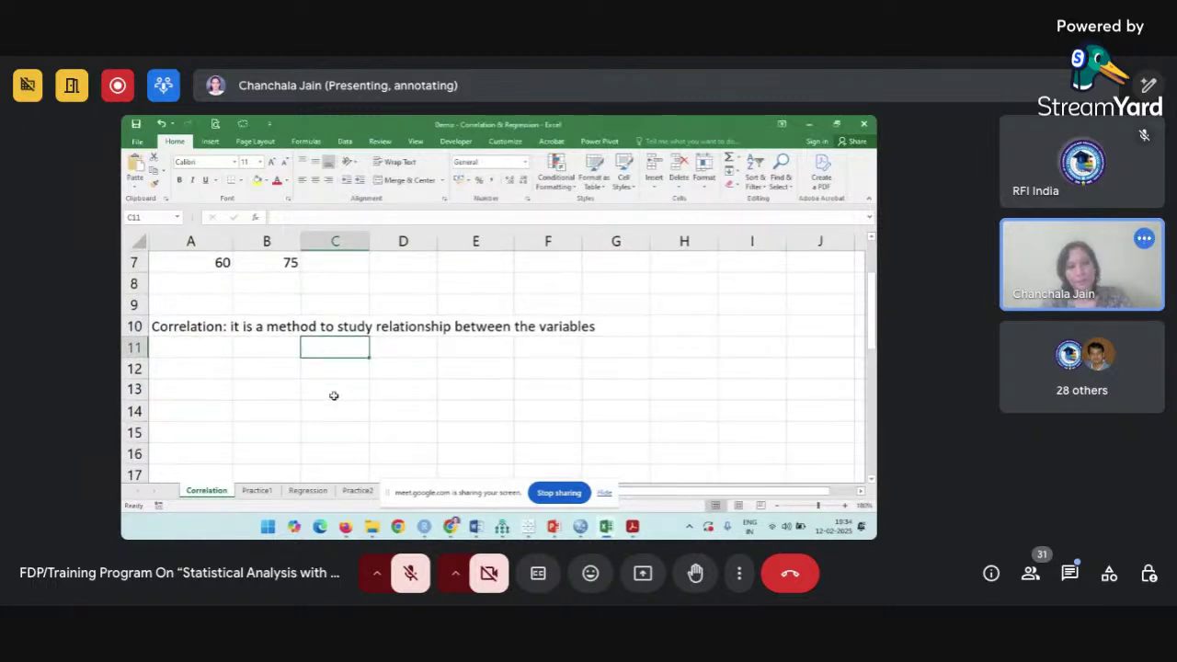
{"action": "left_click", "coordinate": [174, 349]}
{"action": "type", "text": "Stre"}
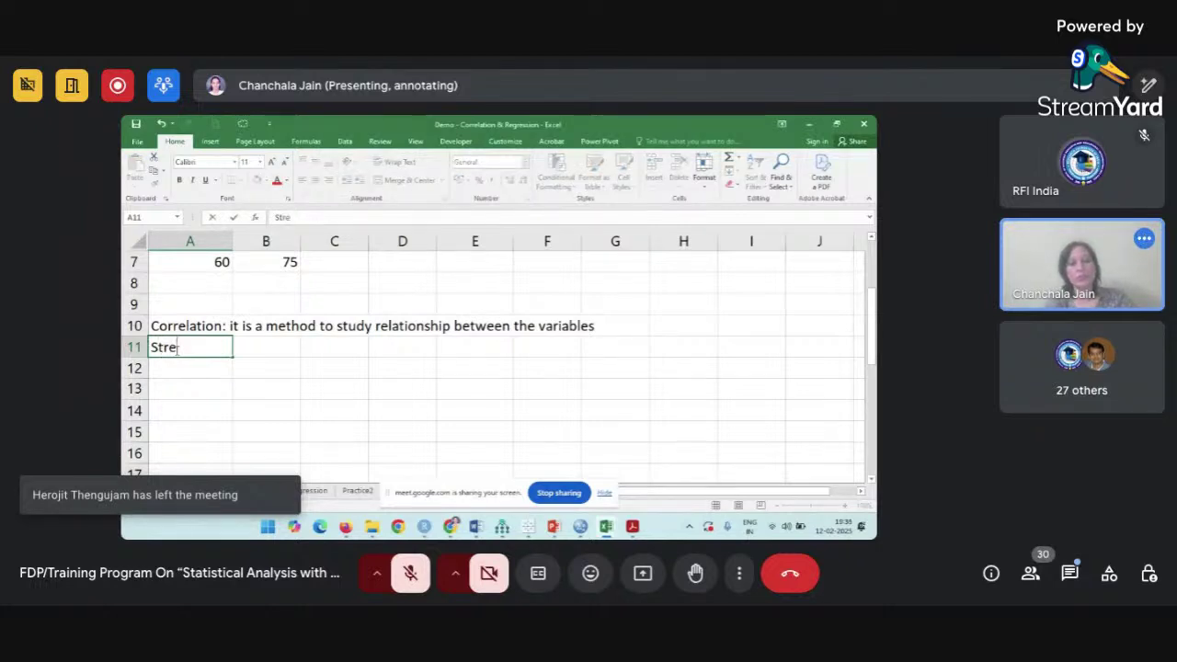
{"action": "type", "text": "ngth o"}
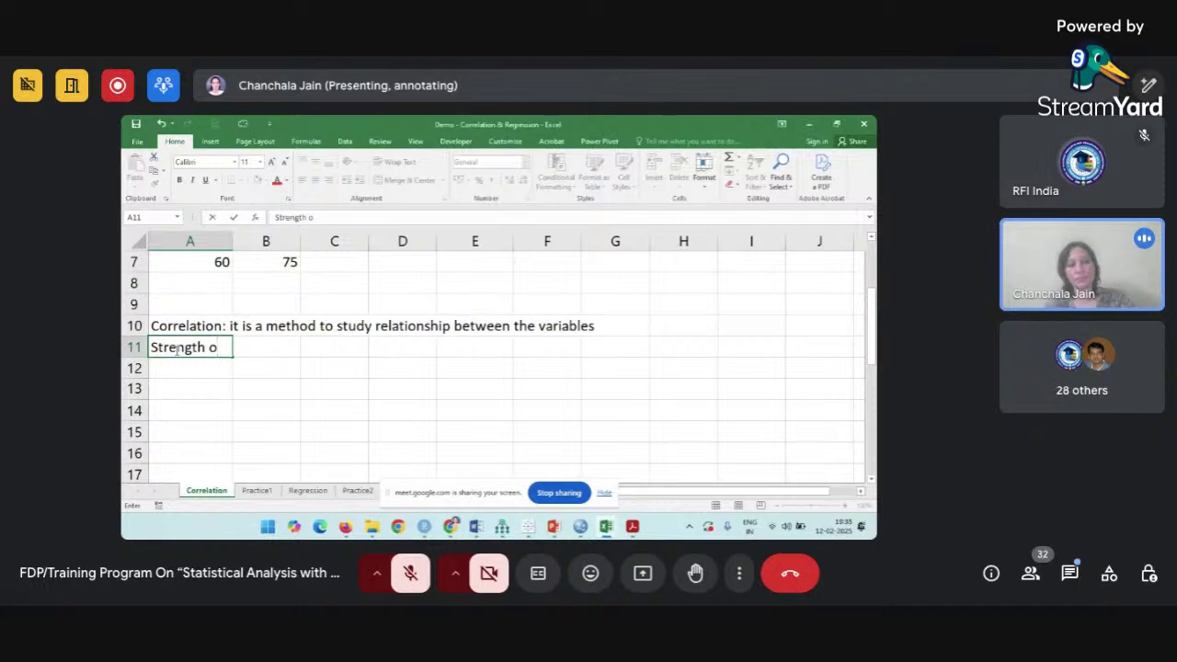
{"action": "type", "text": "f relationship or degree of relationship"}
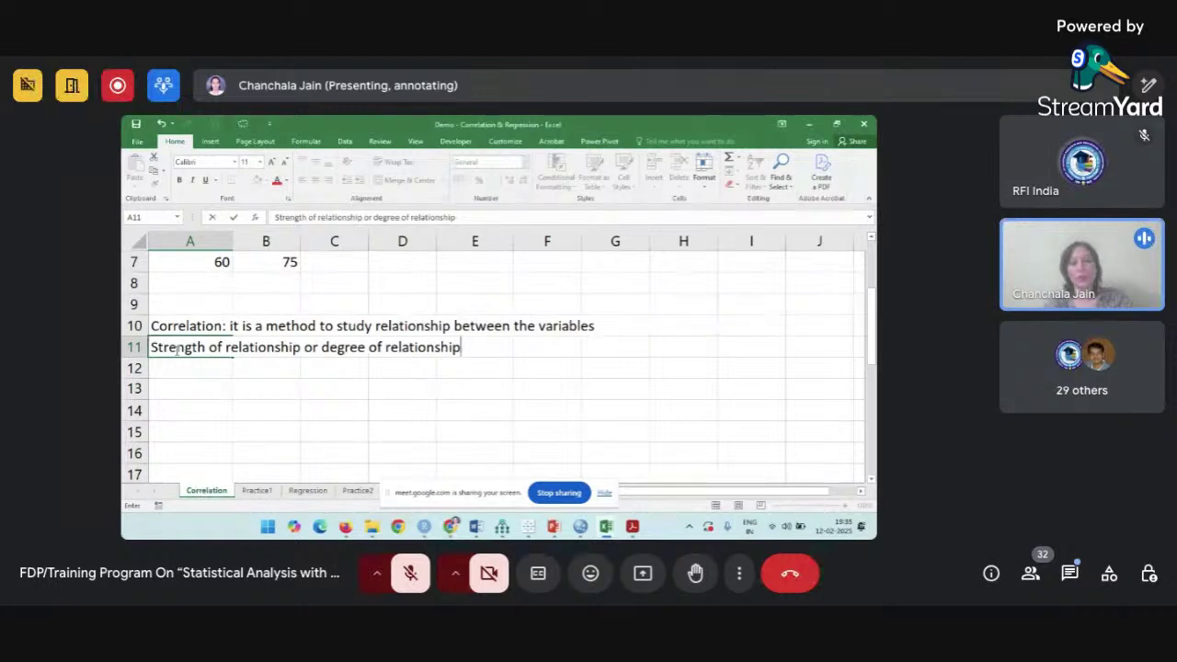
{"action": "key", "text": "Return"}
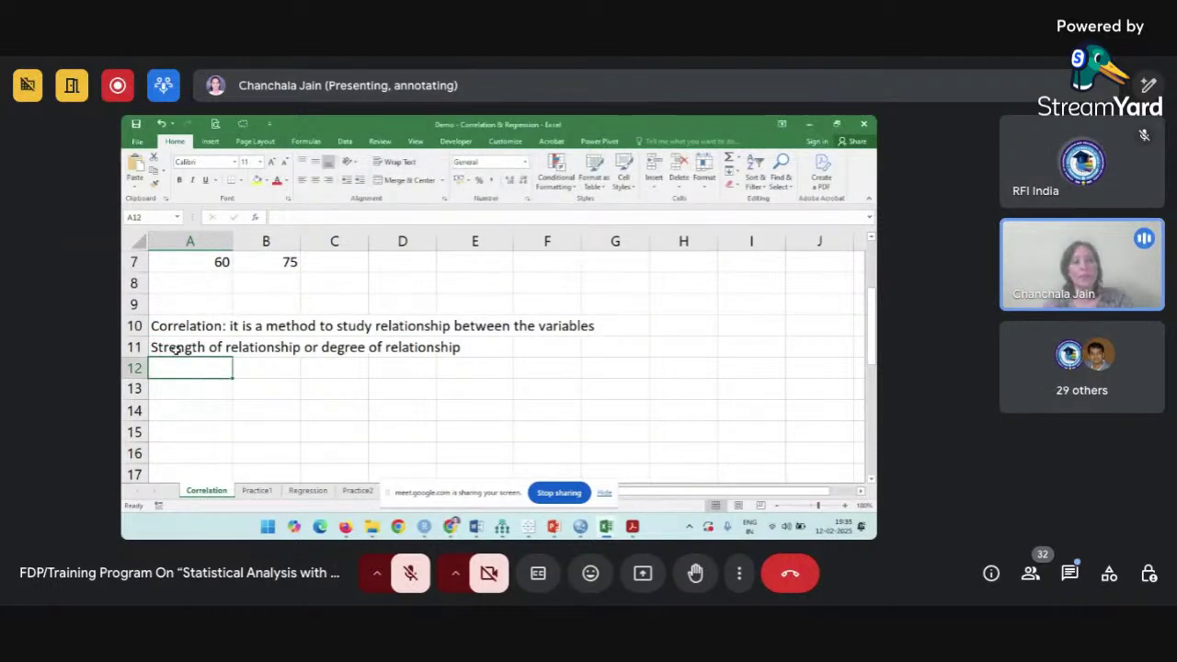
Enter "Direction of relationship" in cell A12.
{"action": "type", "text": "Direction"}
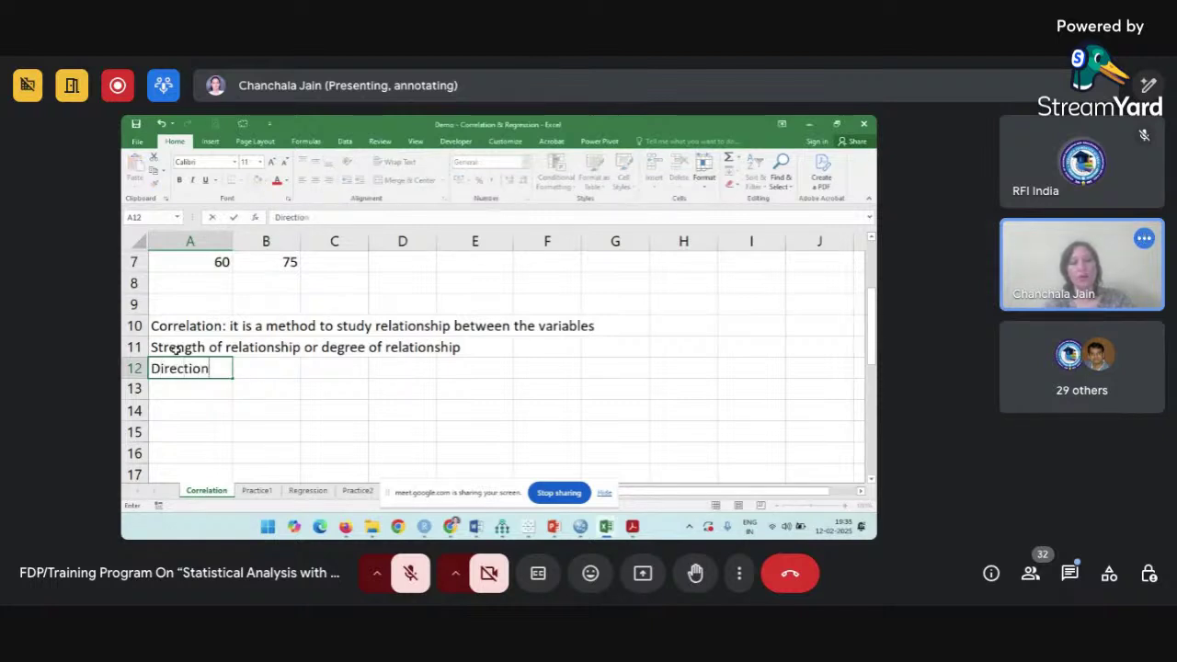
{"action": "type", "text": " of relatio"}
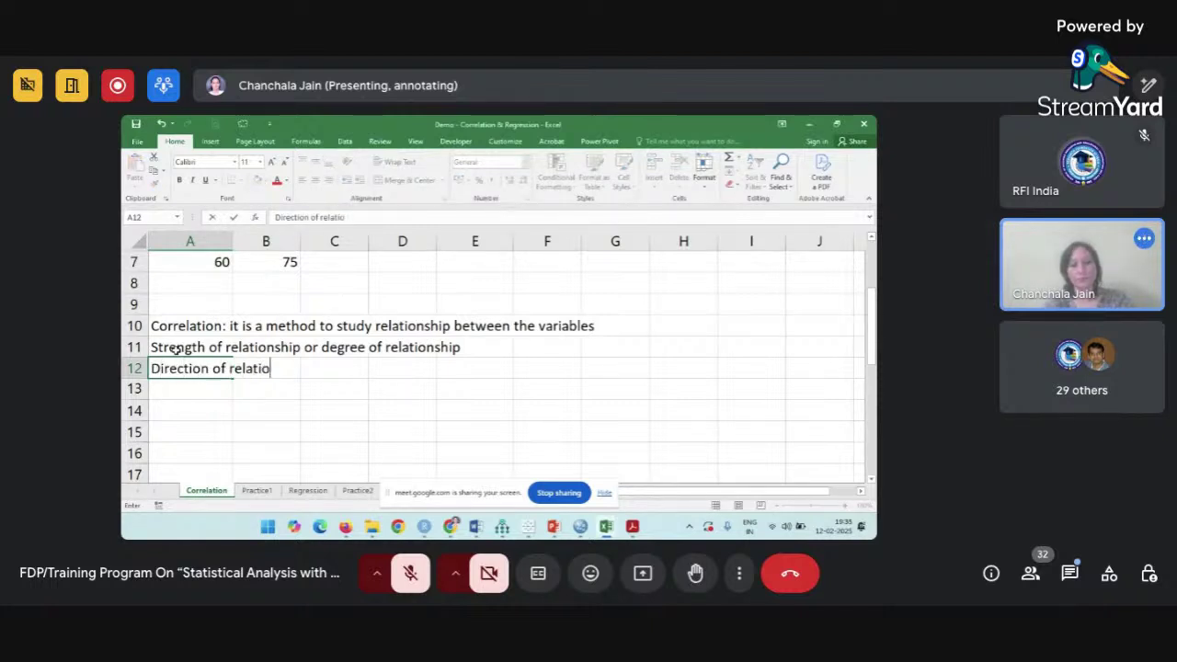
{"action": "type", "text": "nship"}
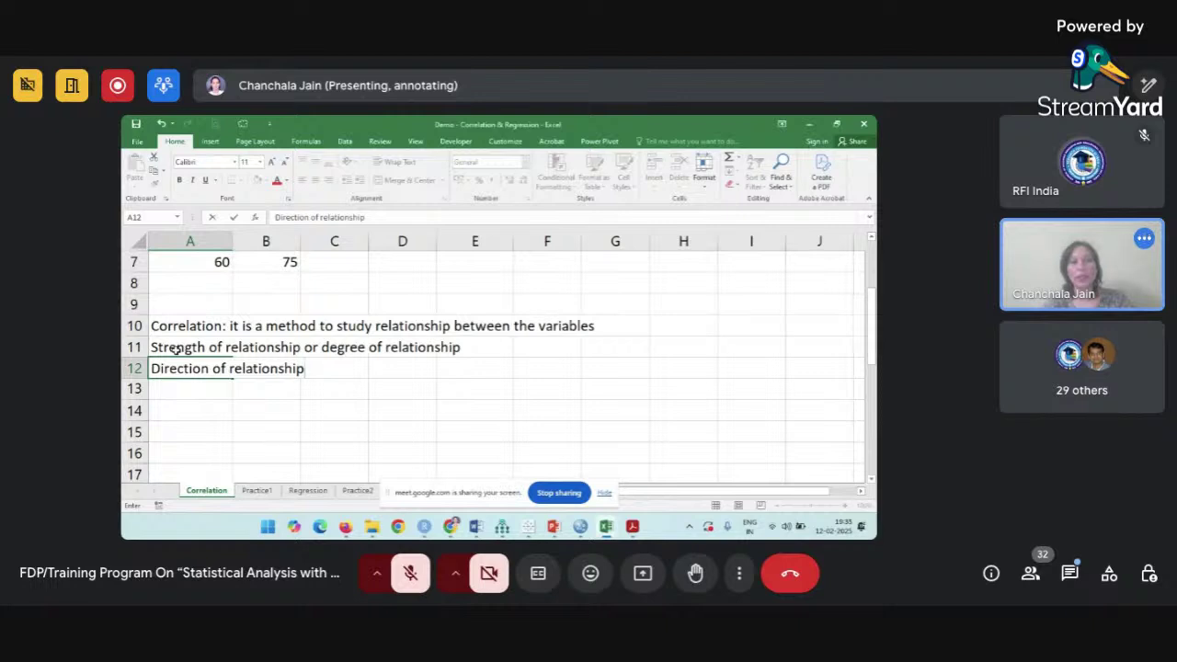
{"action": "key", "text": "Return"}
Write the example "Demand and Price" in bold in cell A13.
{"action": "key", "text": "Return"}
{"action": "key", "text": "Up"}
{"action": "type", "text": "Dem"}
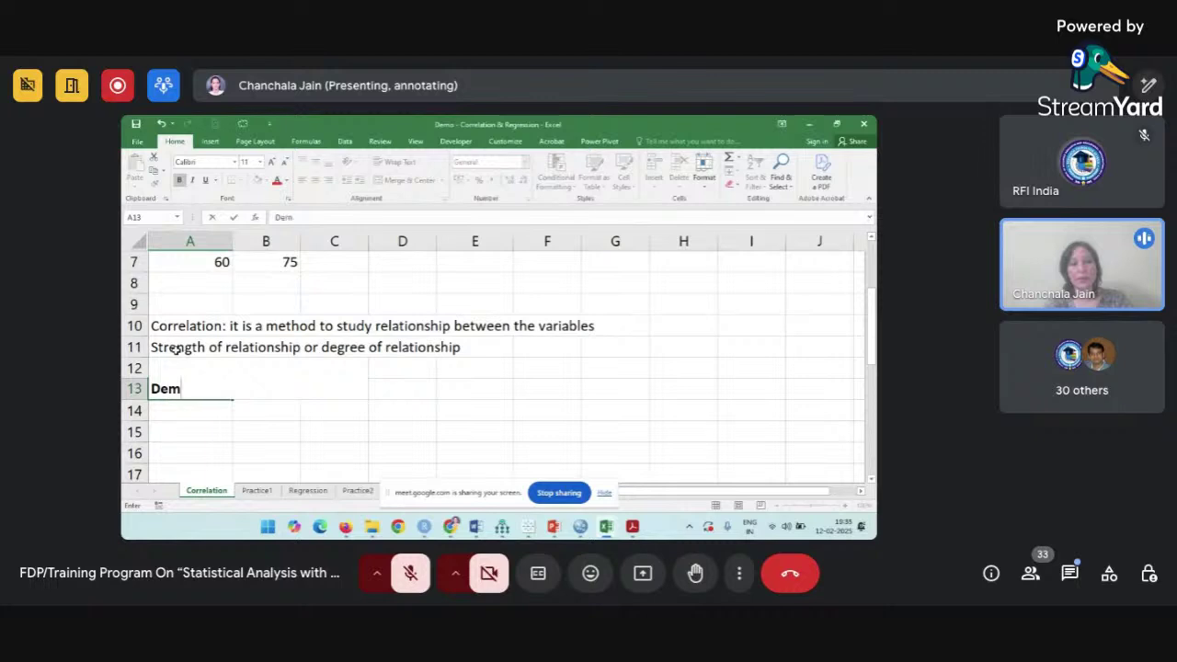
{"action": "type", "text": "and and Price"}
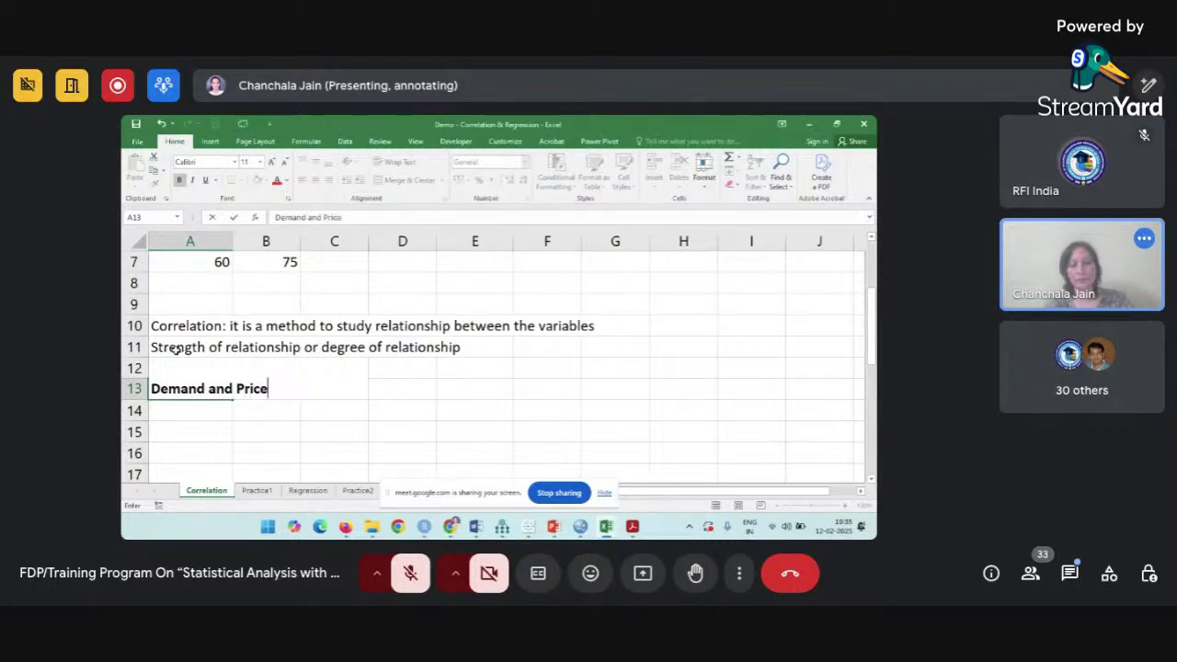
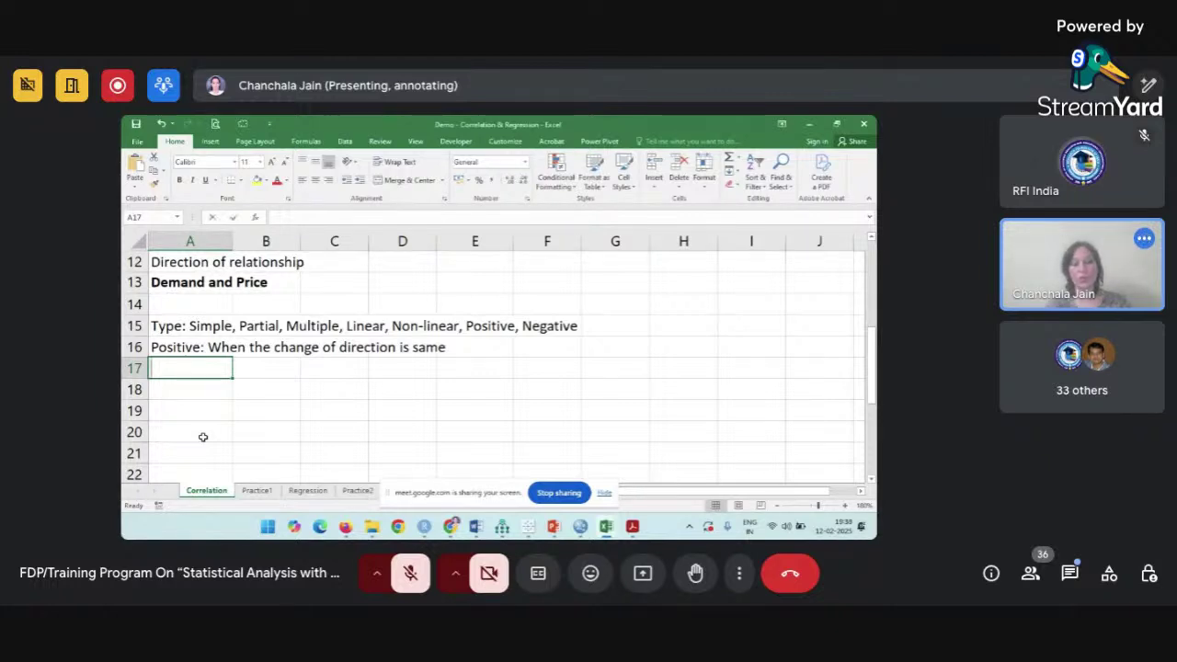
Enter "Negative: When the change of direction is not same or opposite" in cell A17.
{"action": "type", "text": "Negative"}
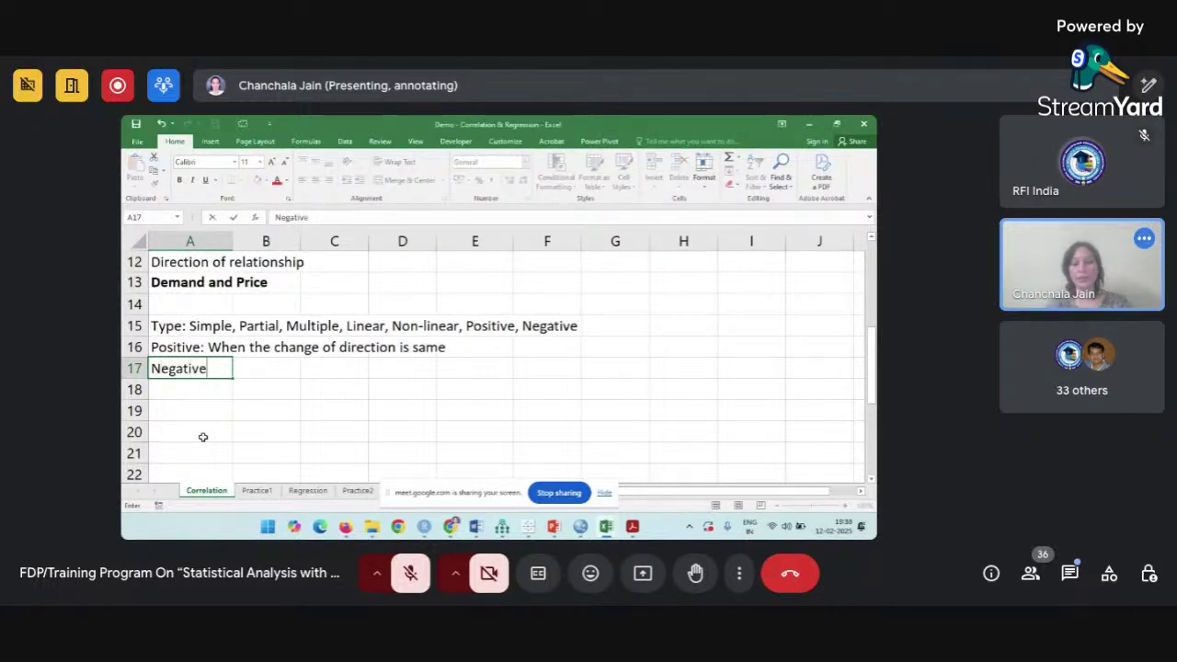
{"action": "type", "text": ": When "}
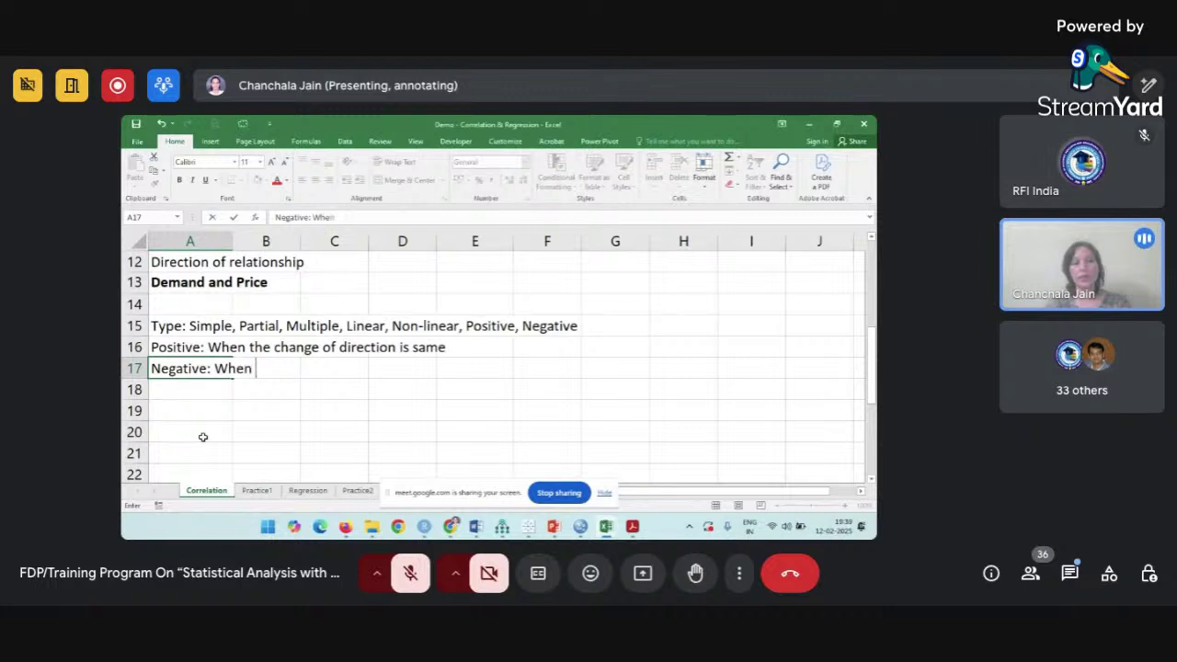
{"action": "type", "text": "the change "}
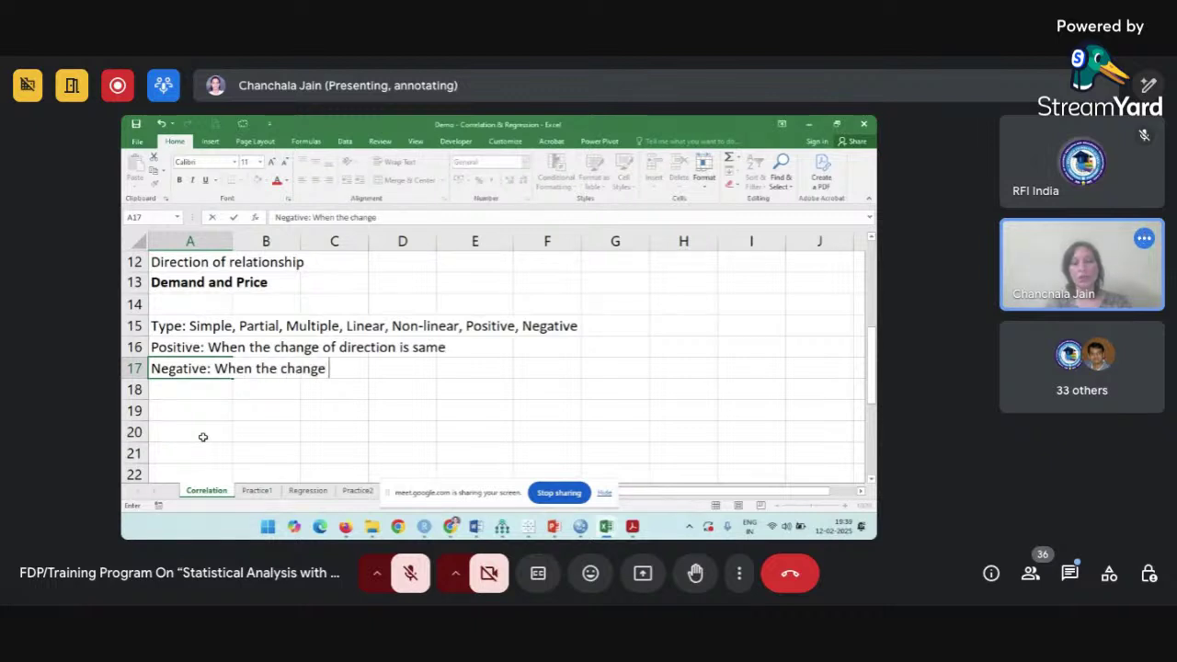
{"action": "type", "text": "of dir"}
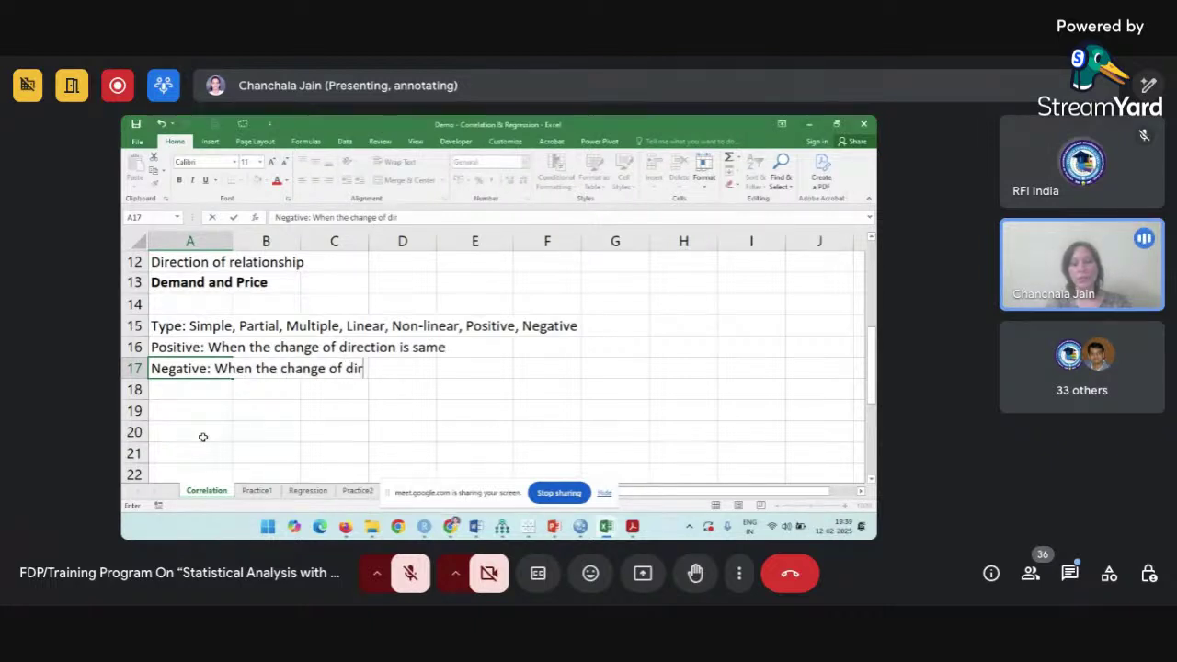
{"action": "type", "text": "ection is n"}
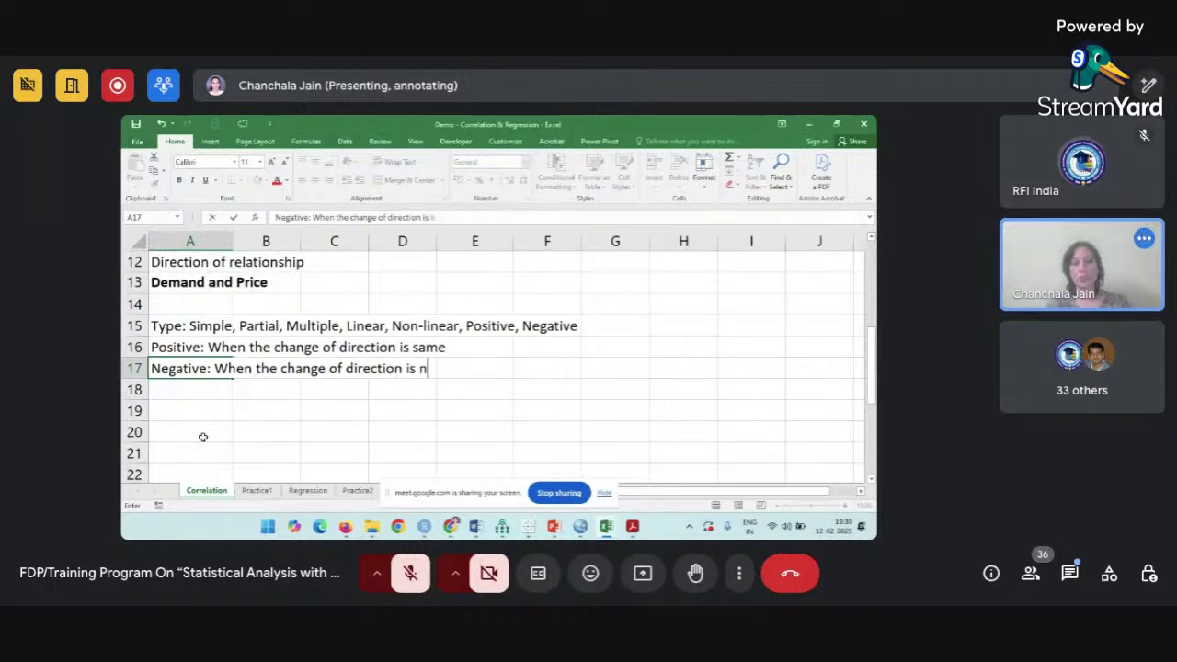
{"action": "type", "text": "ot s"}
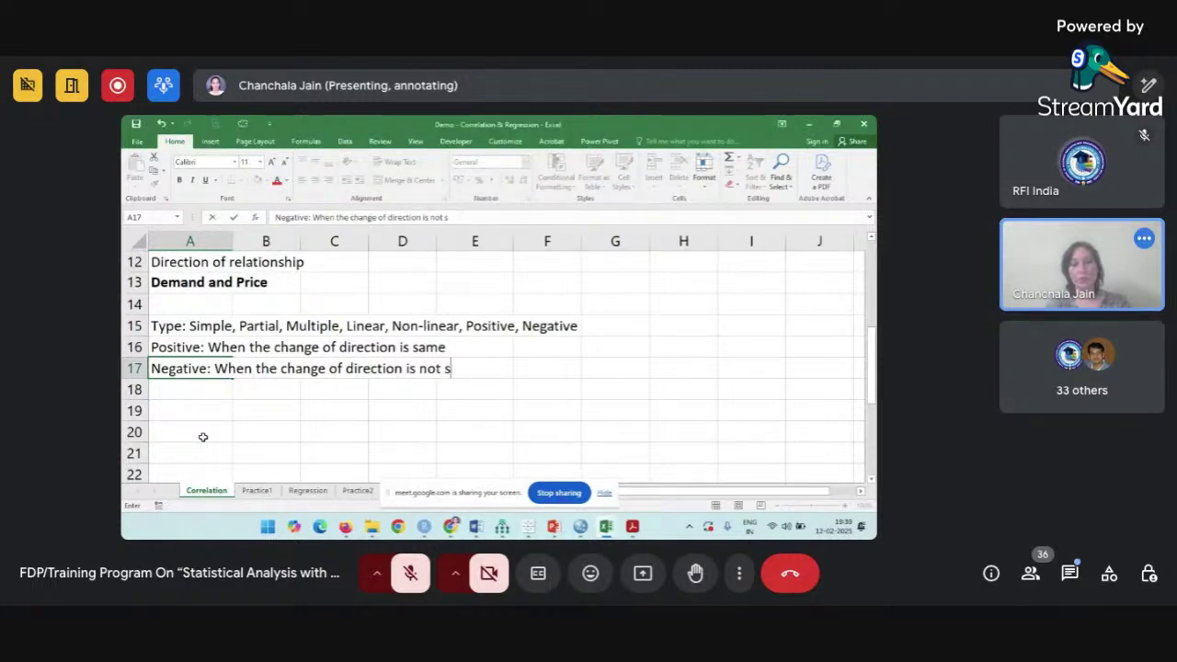
{"action": "type", "text": "ame or o"}
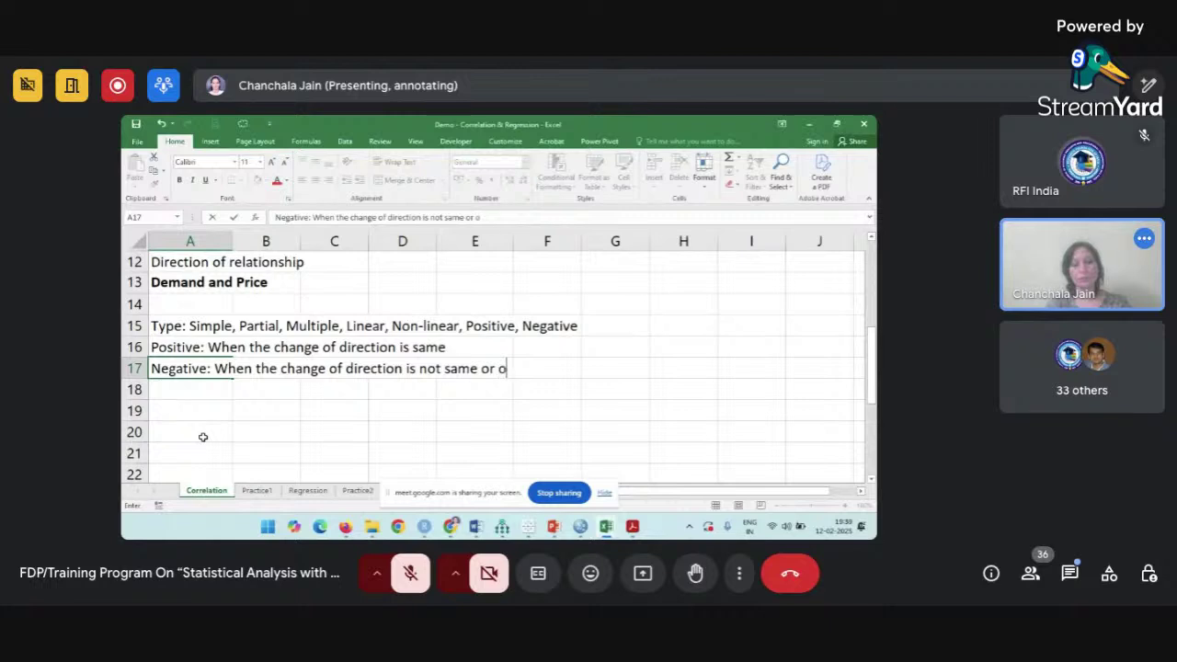
{"action": "type", "text": "pposite"}
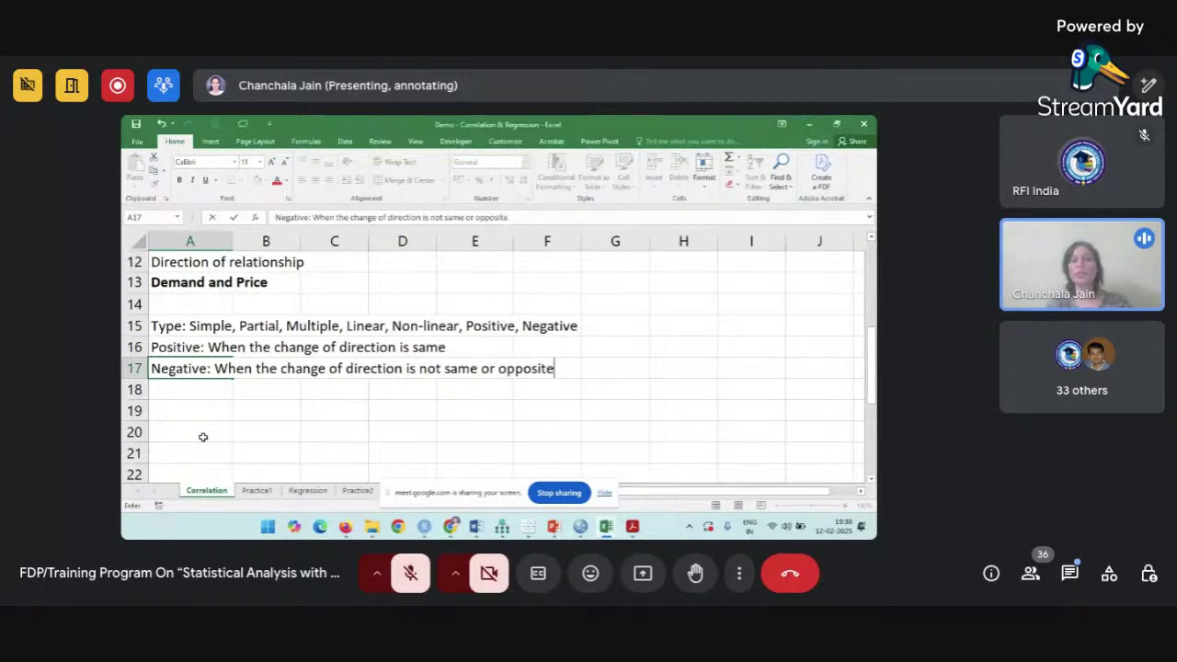
{"action": "key", "text": "Return"}
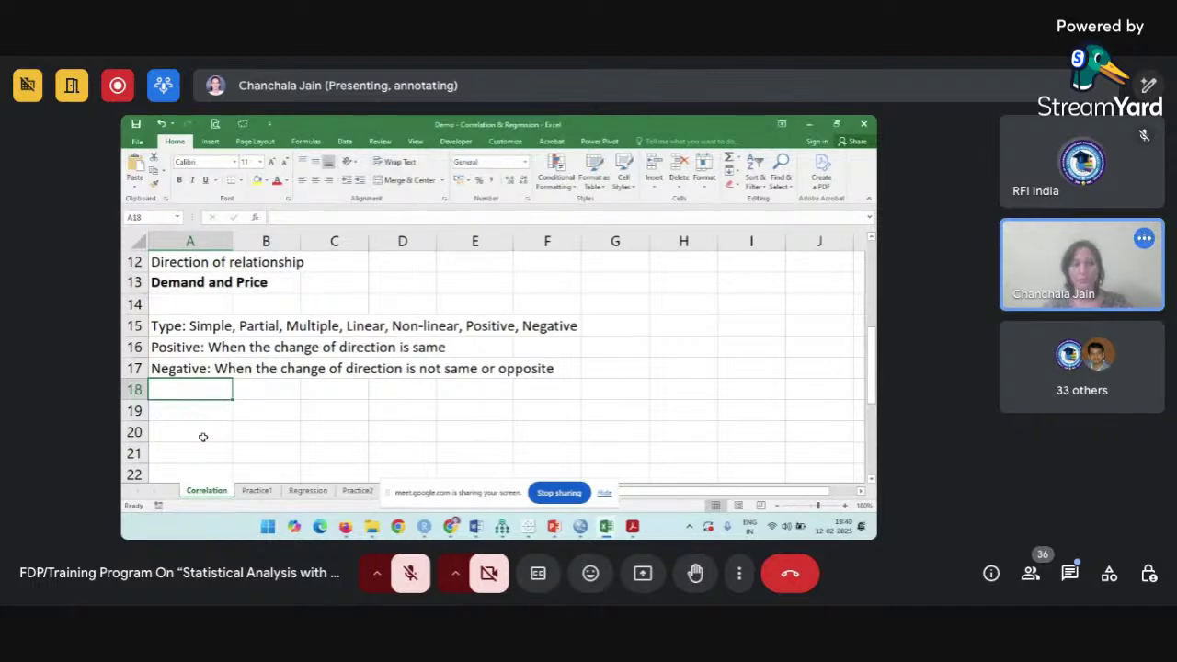
Enter the question "How to measure?" in cell A19, leaving row 18 blank.
{"action": "scroll", "coordinate": [203, 436], "scroll_direction": "down", "scroll_amount": 1}
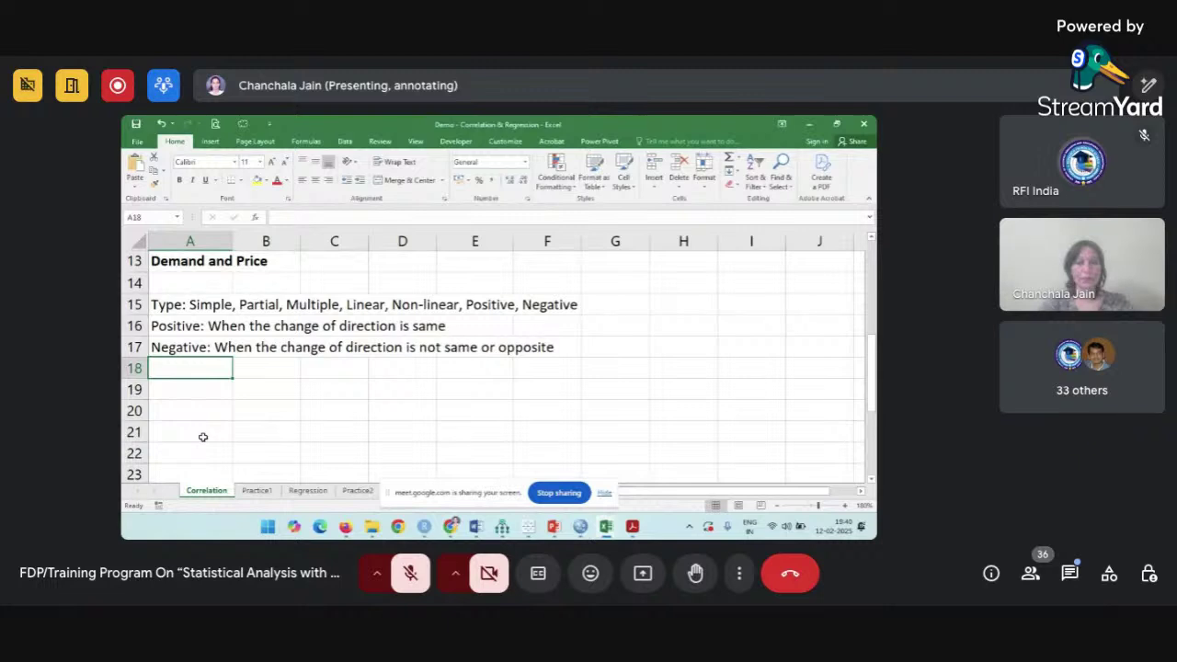
{"action": "left_click", "coordinate": [182, 390]}
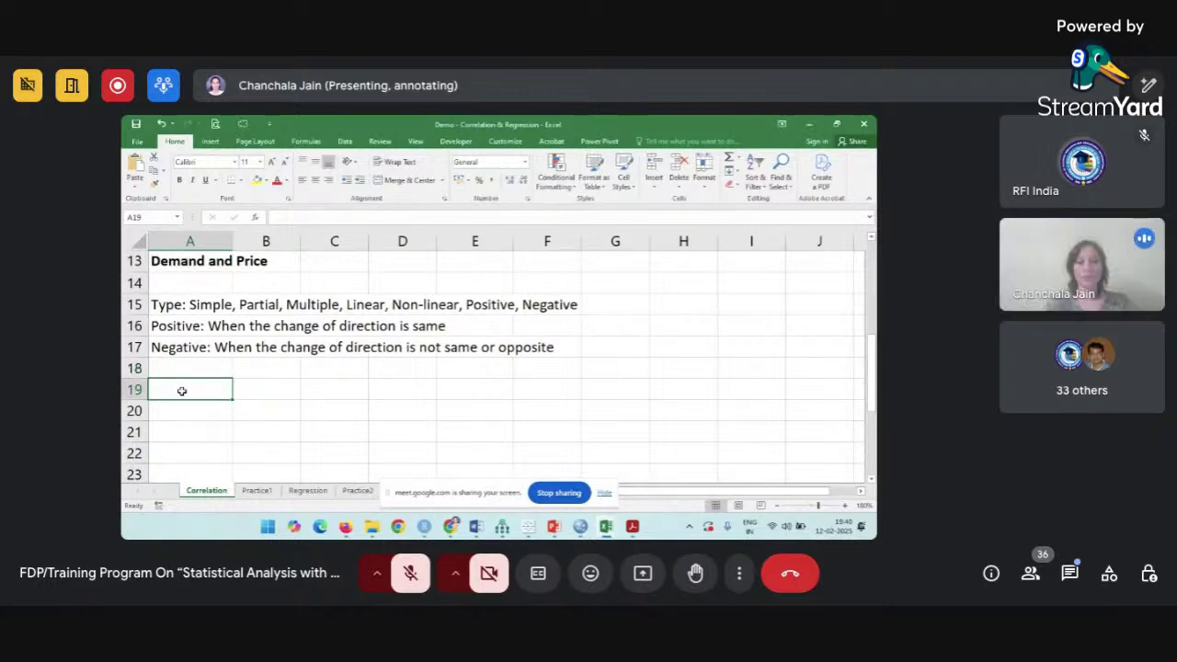
{"action": "type", "text": "How to "}
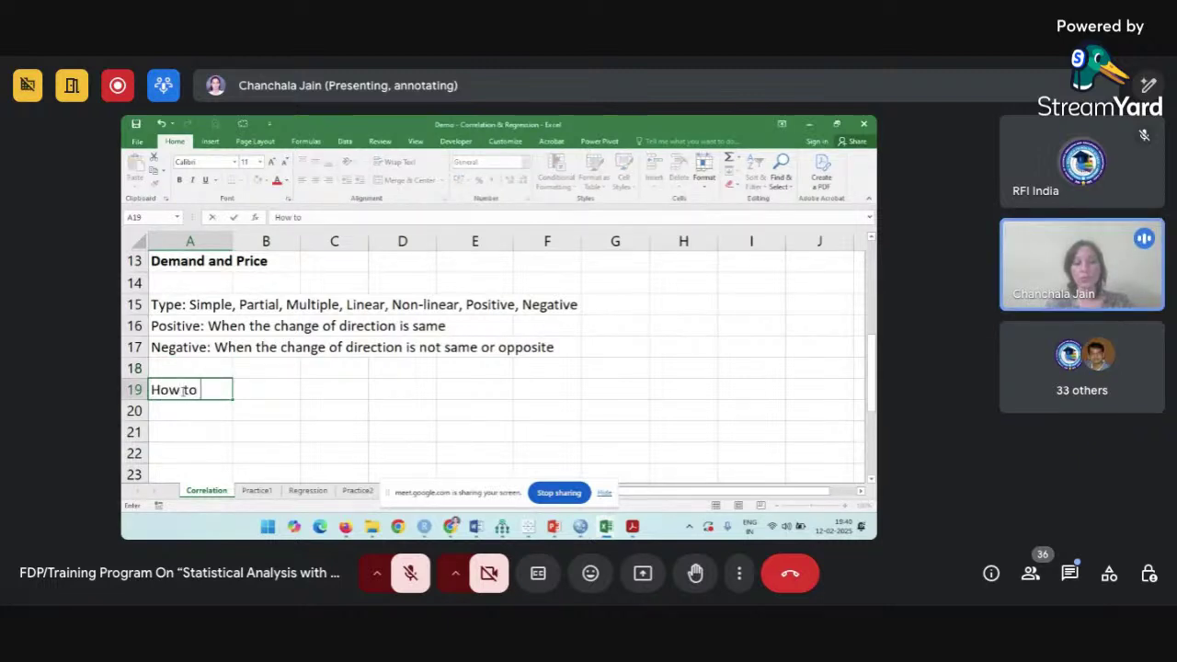
{"action": "type", "text": "measure?"}
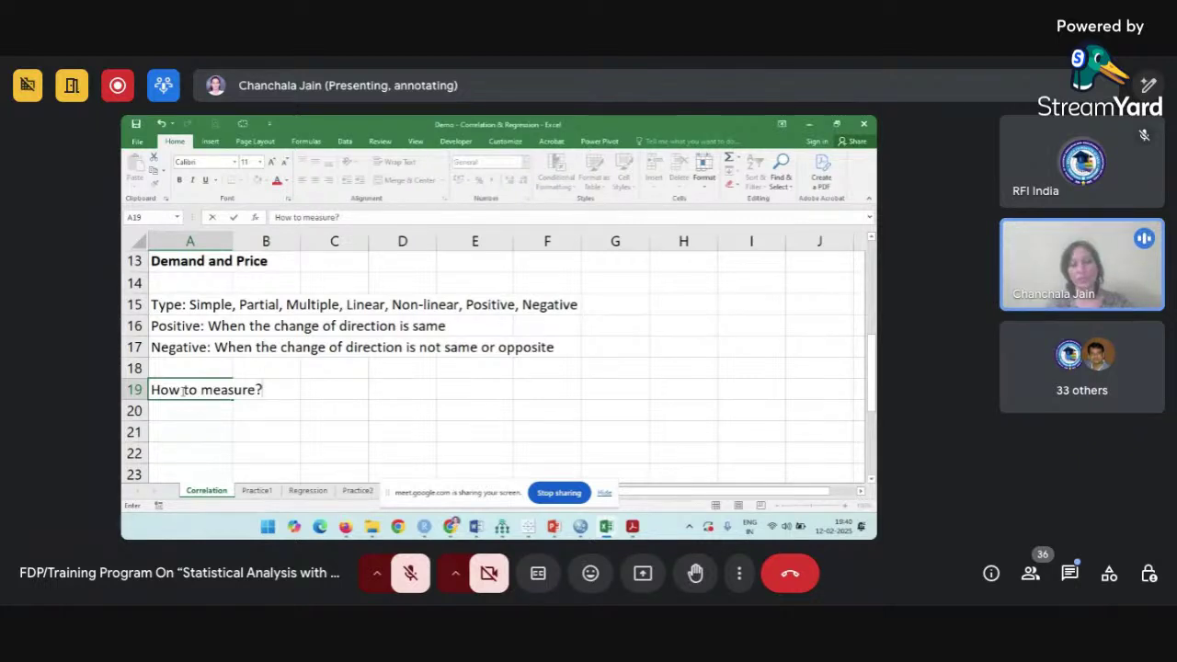
{"action": "key", "text": "Return"}
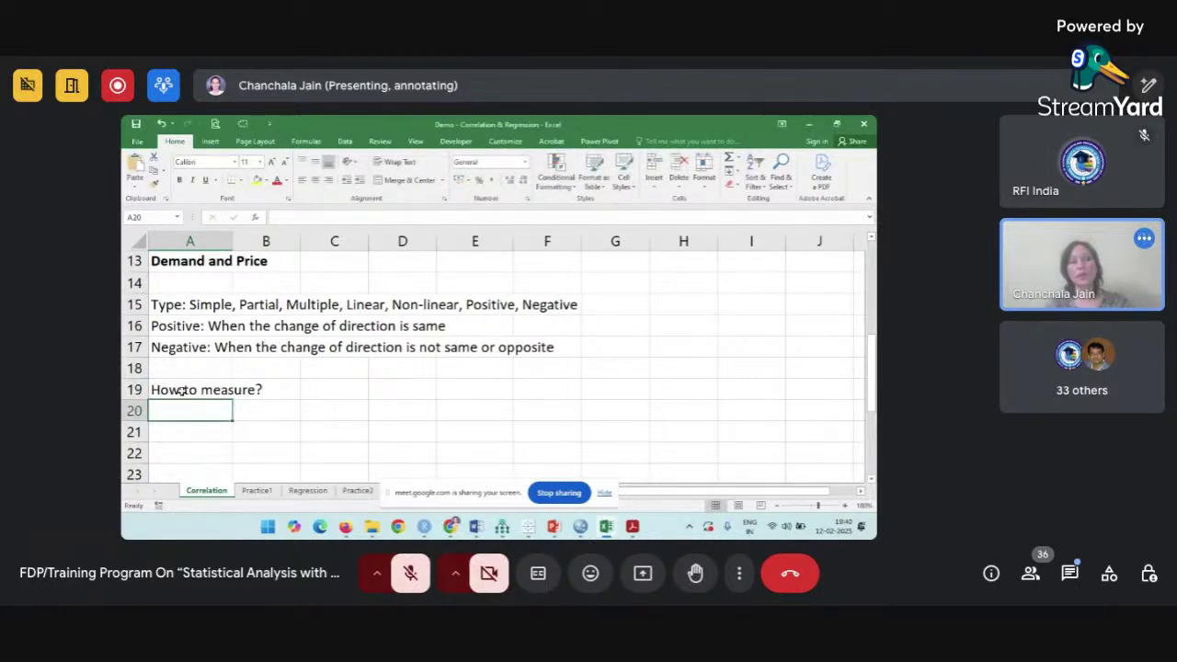
Enter "Karl Pearson's Coefficient of Correlation (r)" in cell A20 under the measurement question.
{"action": "scroll", "coordinate": [182, 391], "scroll_direction": "down", "scroll_amount": 1}
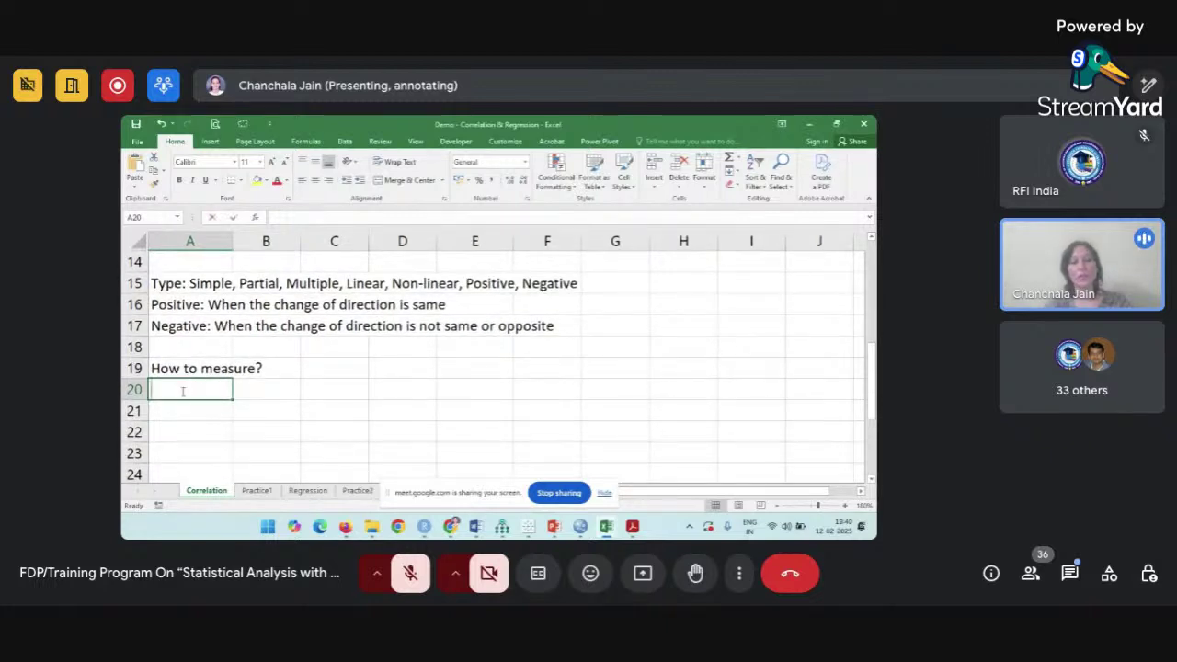
{"action": "type", "text": "Karl Pearson's Coefficient of C"}
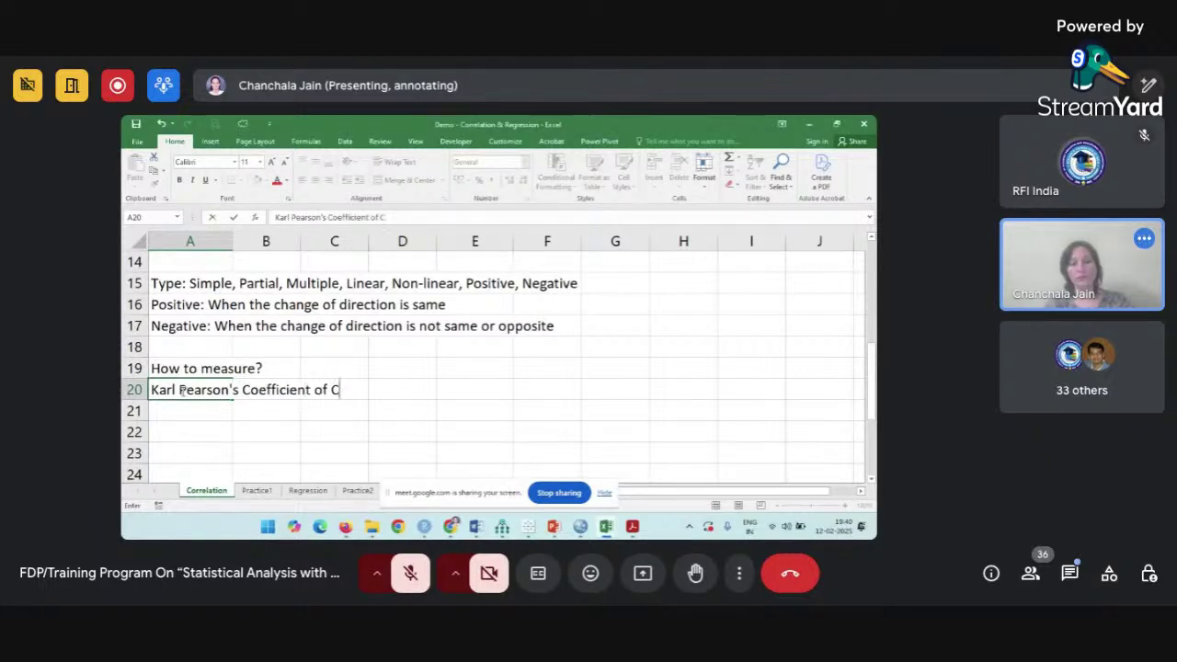
{"action": "type", "text": "orrelation"}
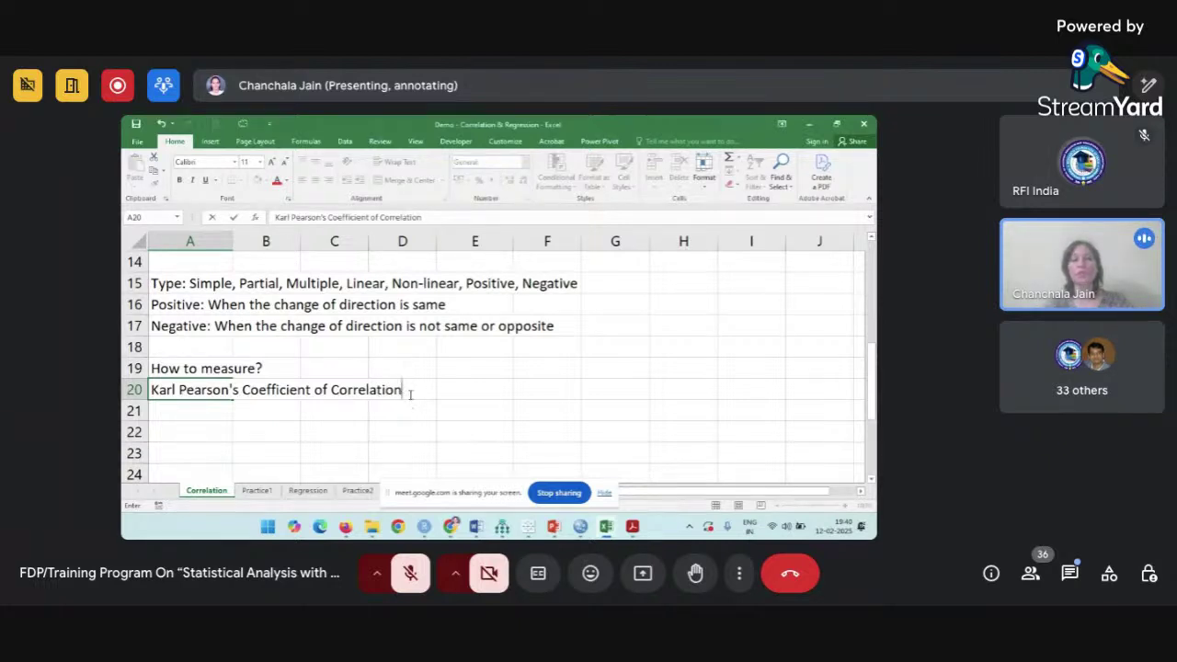
{"action": "type", "text": " (r)"}
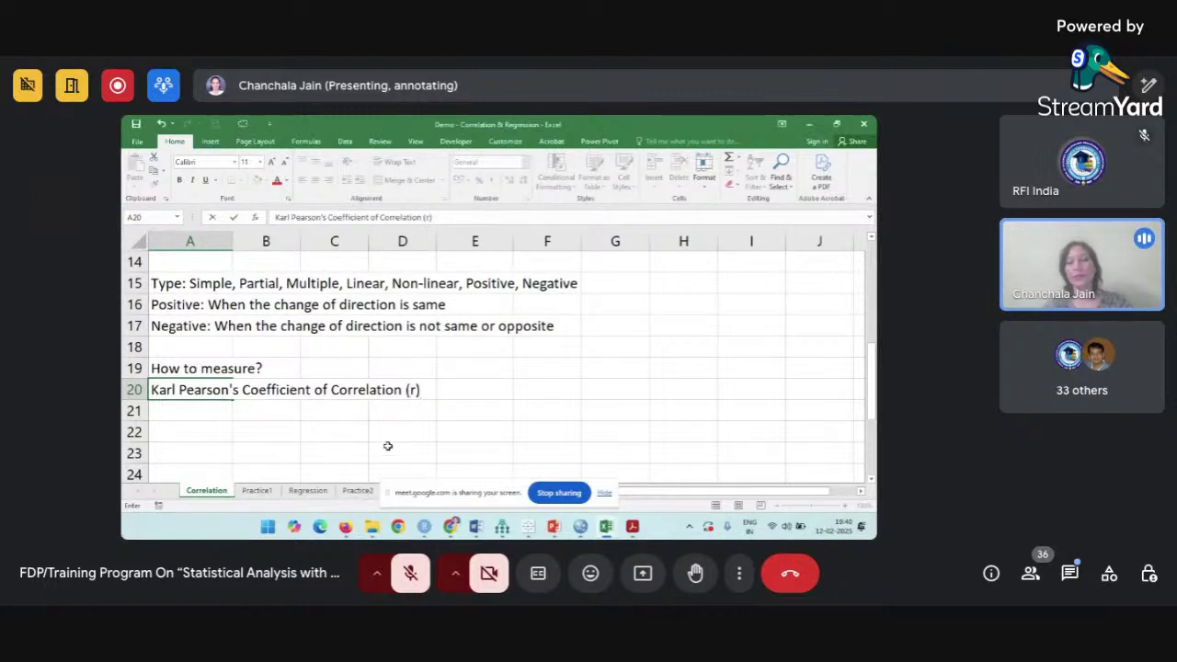
{"action": "left_click", "coordinate": [388, 447]}
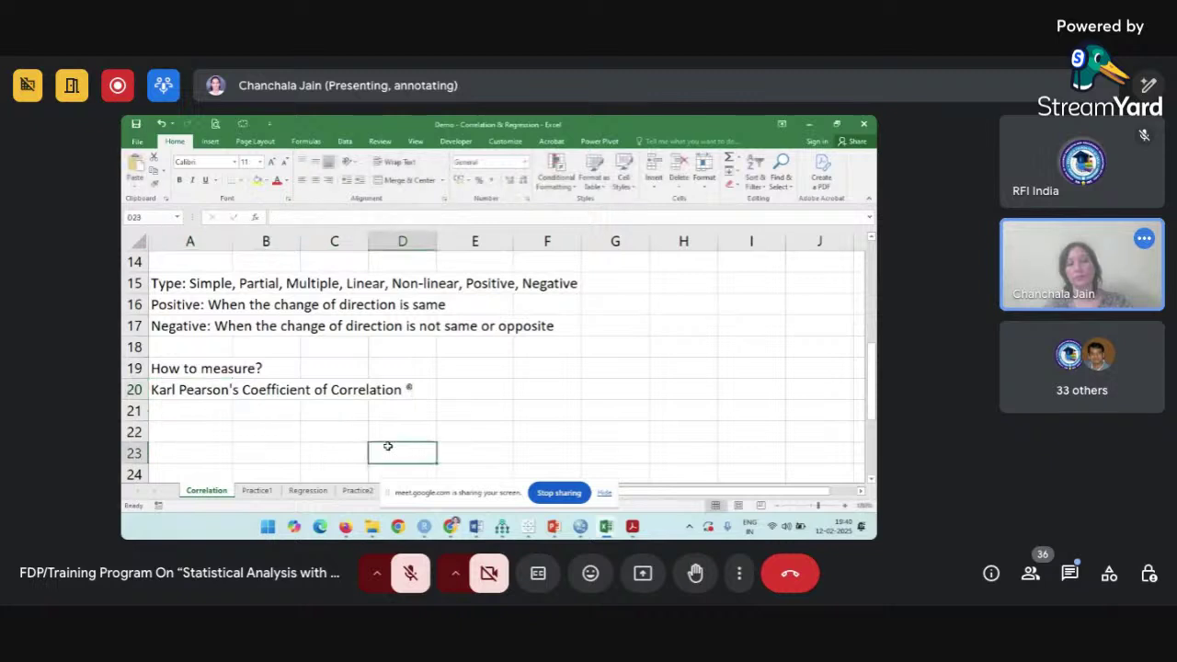
Try to rewrite the ® symbol ending the Karl Pearson line as "(r)".
{"action": "key", "text": "ctrl+z"}
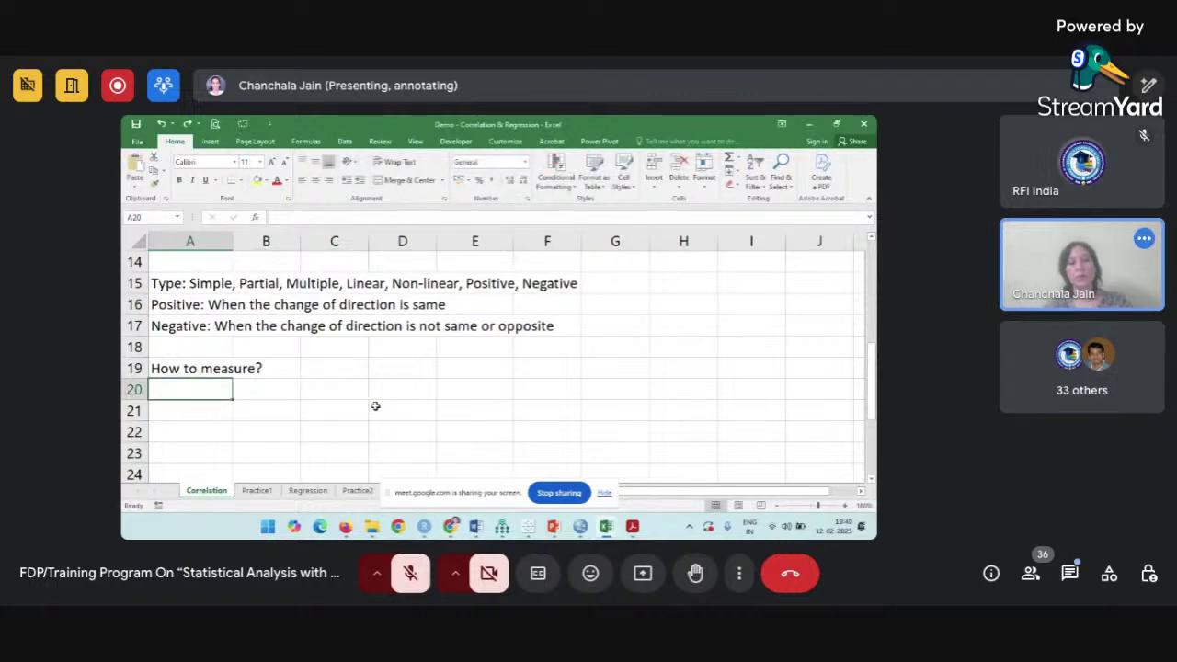
{"action": "key", "text": "ctrl+y"}
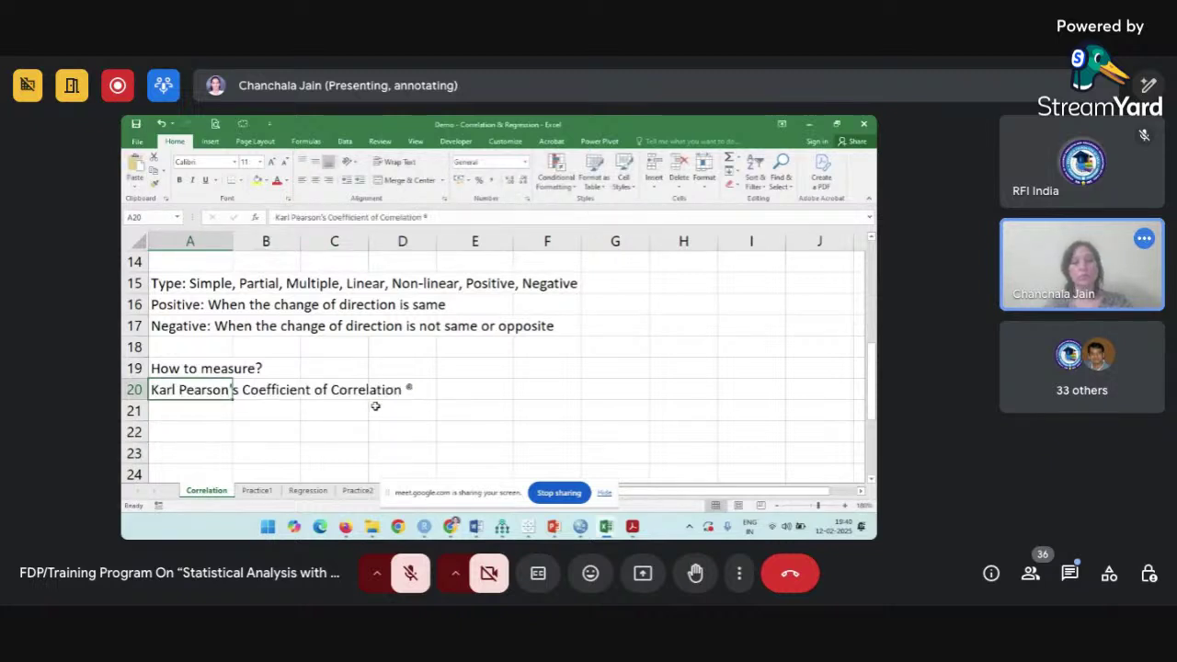
{"action": "left_click", "coordinate": [439, 217]}
{"action": "key", "text": "BackSpace"}
{"action": "key", "text": "BackSpace"}
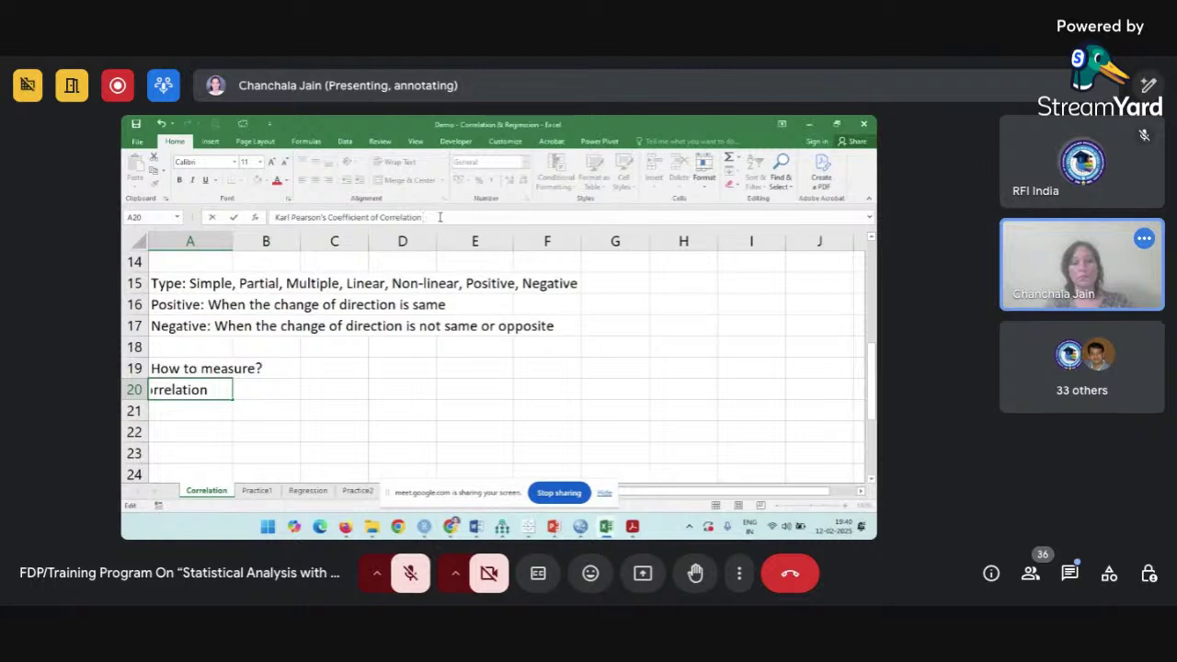
{"action": "type", "text": "(r)"}
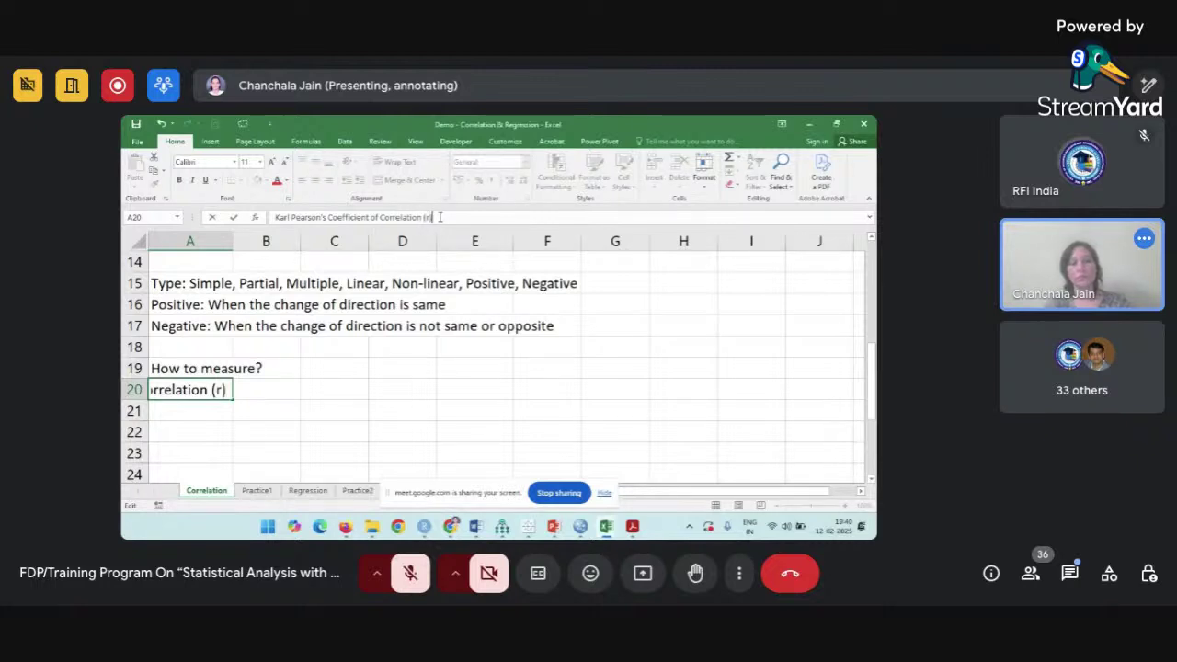
{"action": "key", "text": "ctrl+Return"}
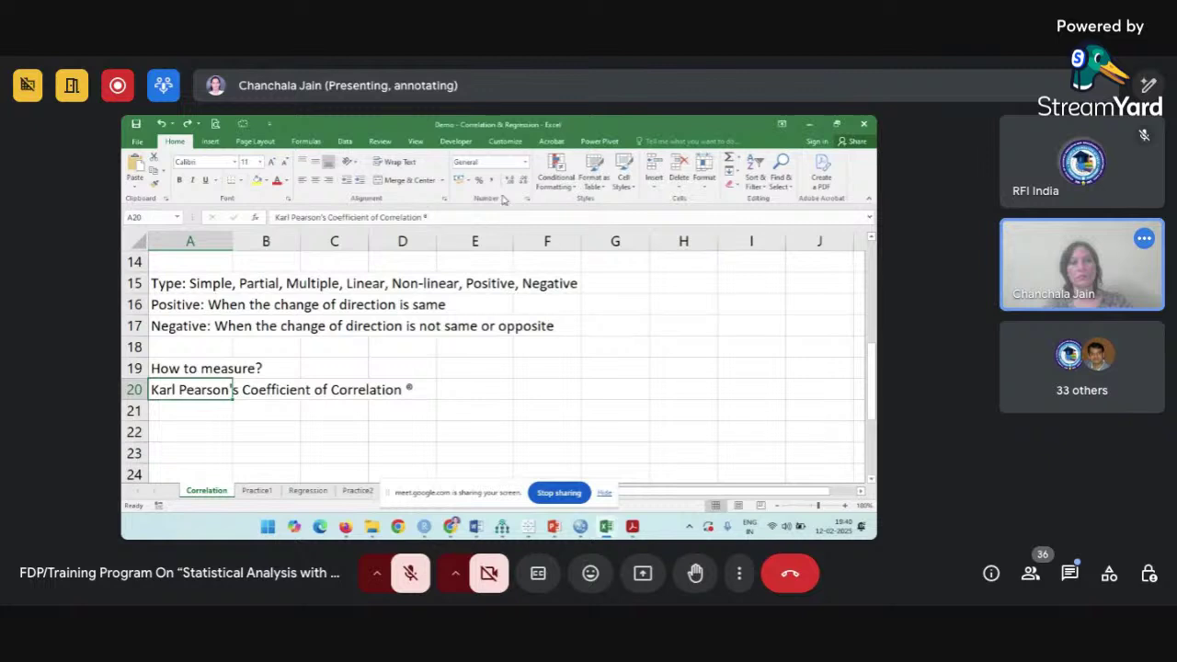
Replace the ® symbol at the end of cell A20 with "(r)", reversing the automatic correction.
{"action": "left_click", "coordinate": [480, 217]}
{"action": "key", "text": "BackSpace"}
{"action": "key", "text": "BackSpace"}
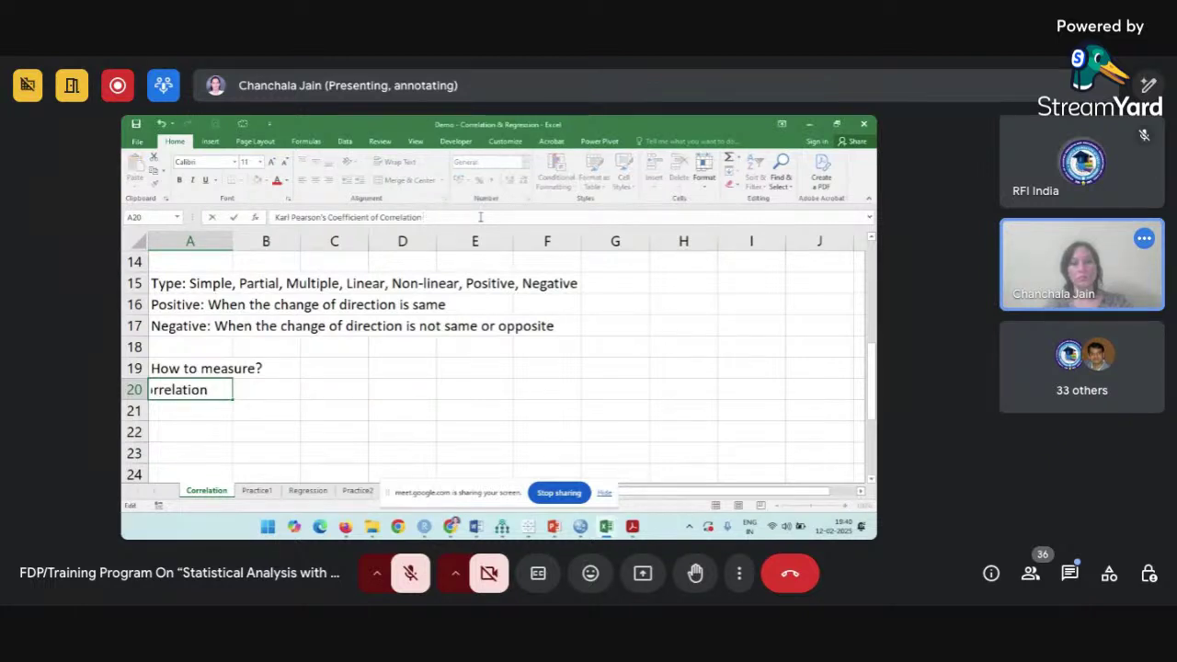
{"action": "type", "text": "(r)"}
{"action": "key", "text": "ctrl+z"}
{"action": "key", "text": "Return"}
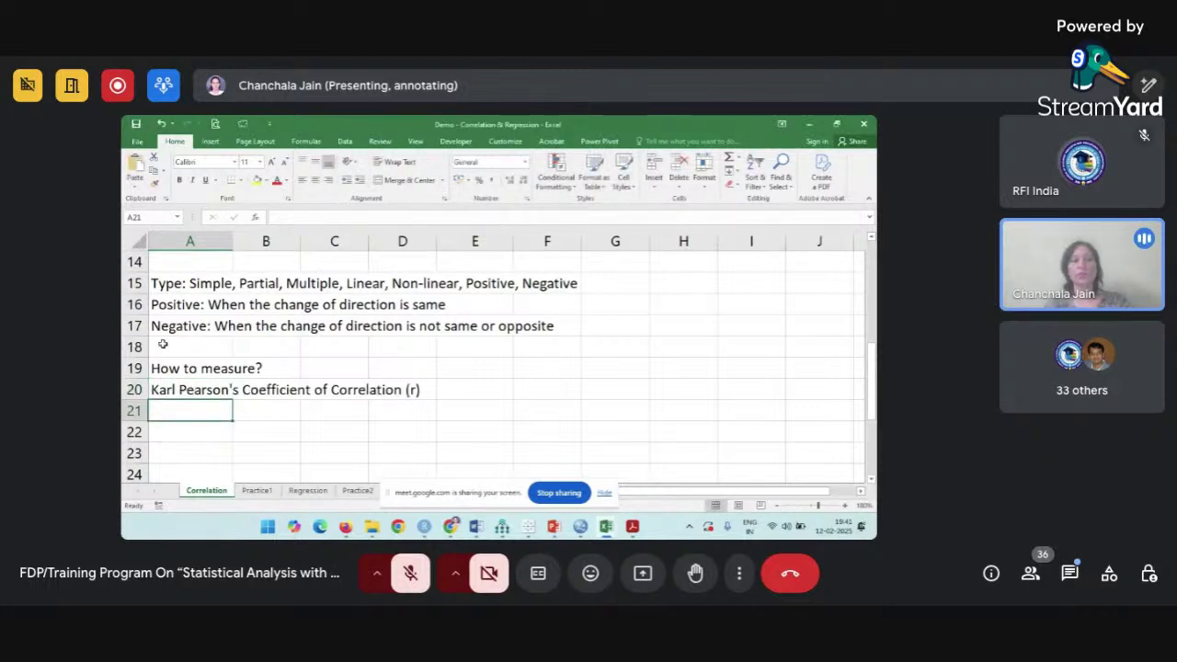
Try to enter the coefficient's range "-1<= r <= +1" in cell A21.
{"action": "scroll", "coordinate": [266, 424], "scroll_direction": "down", "scroll_amount": 1}
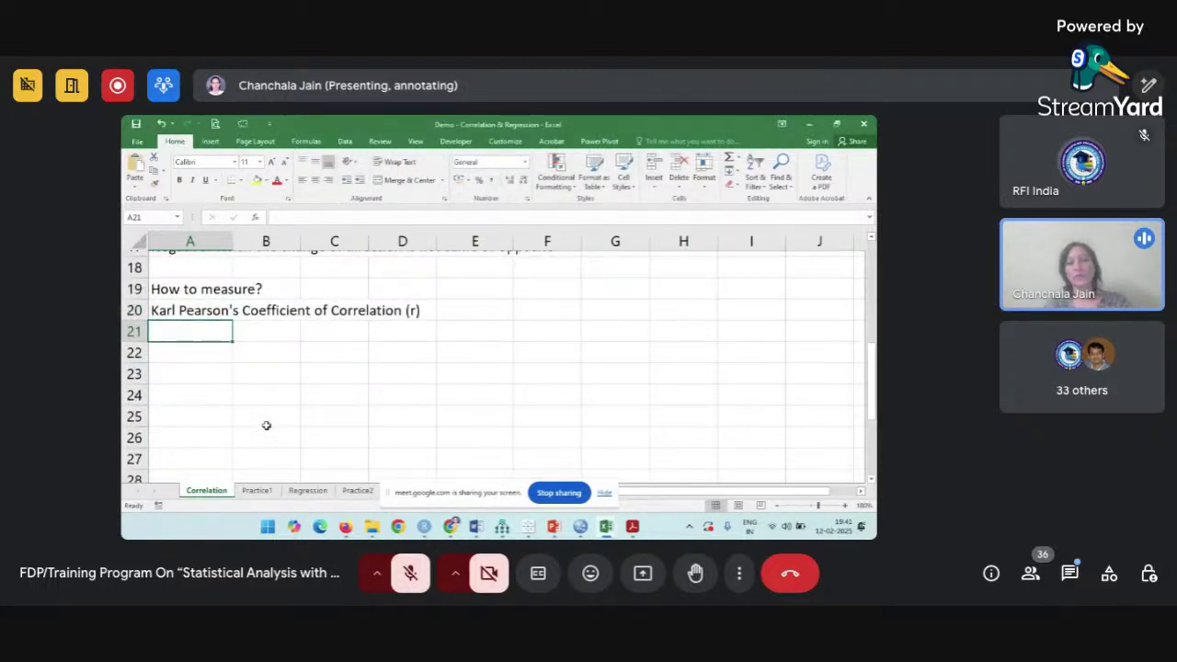
{"action": "scroll", "coordinate": [266, 425], "scroll_direction": "down", "scroll_amount": 1}
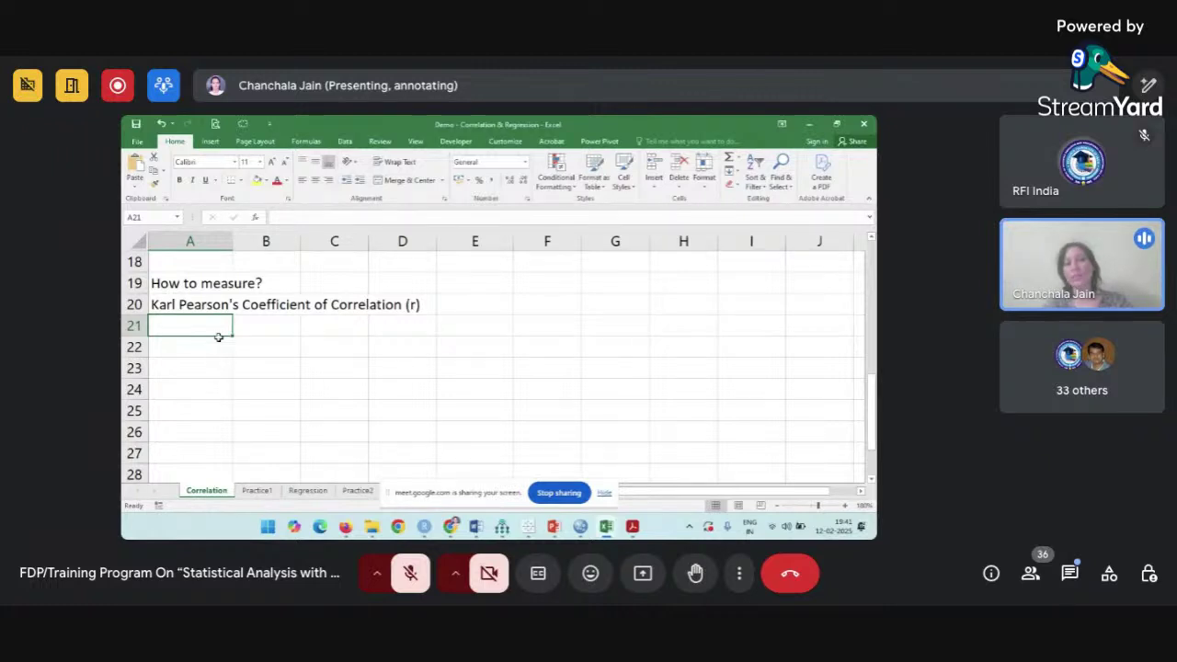
{"action": "type", "text": "-"}
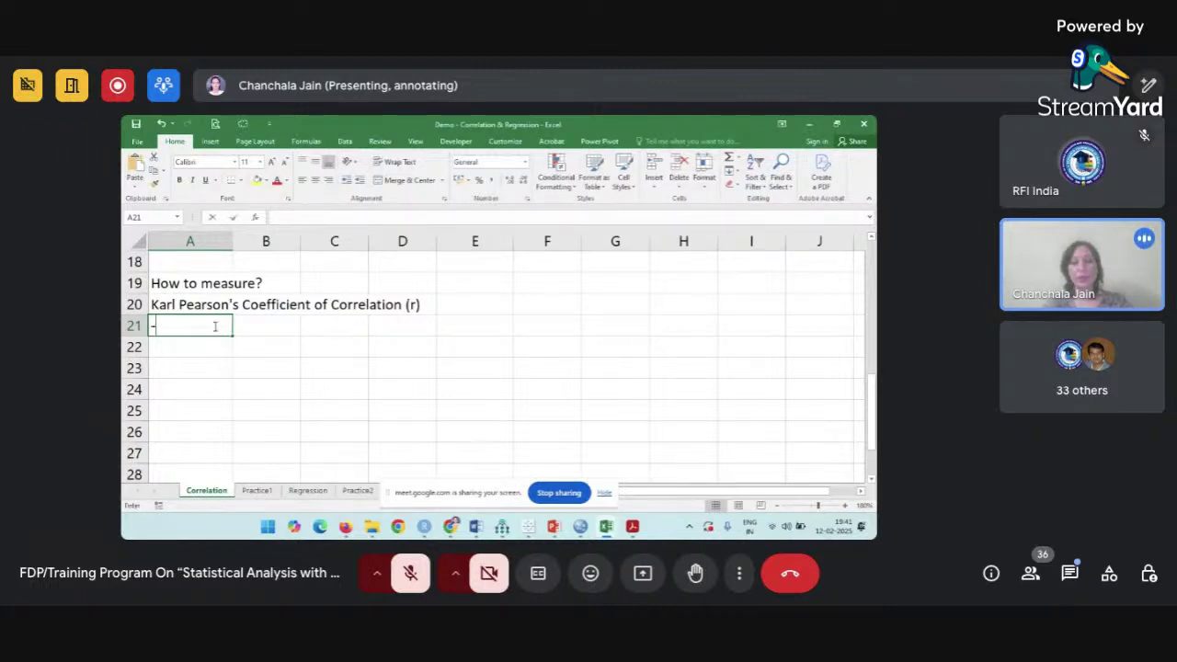
{"action": "type", "text": "1<"}
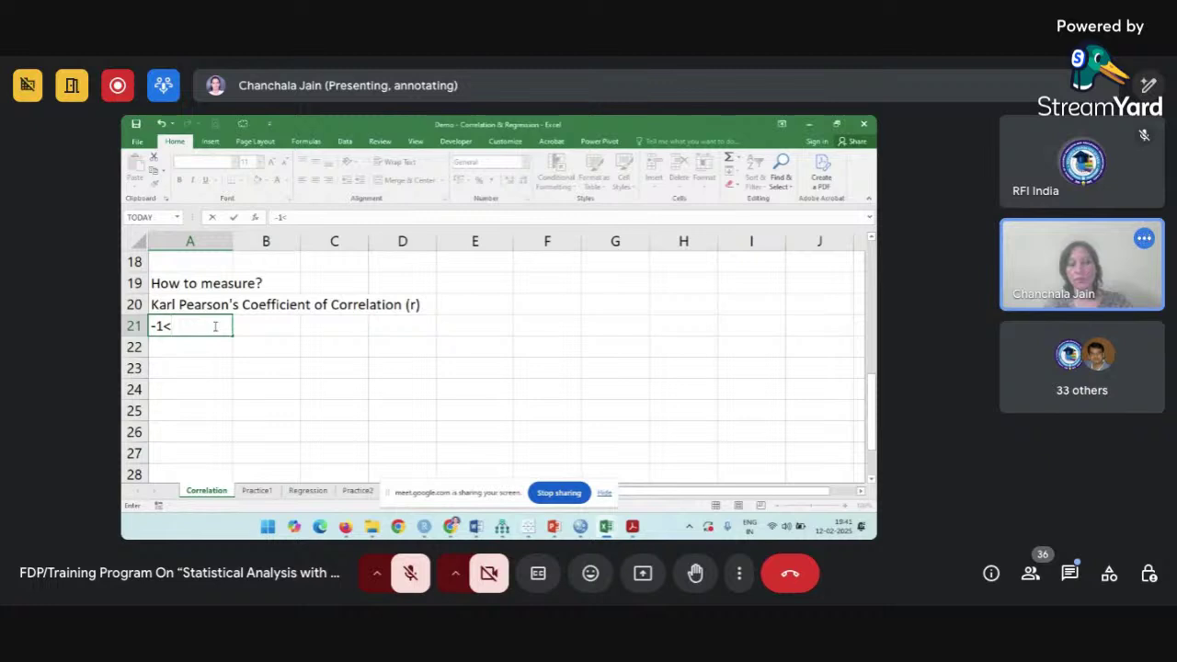
{"action": "type", "text": "r"}
{"action": "key", "text": "BackSpace"}
{"action": "type", "text": "= r <"}
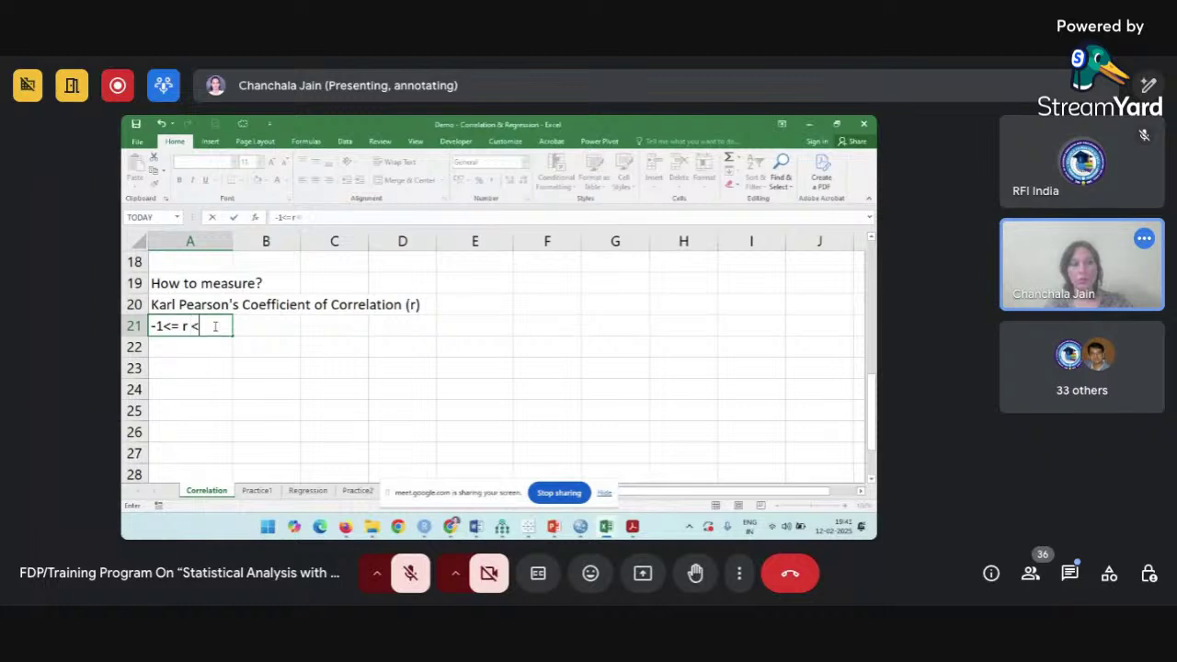
{"action": "type", "text": "= +1"}
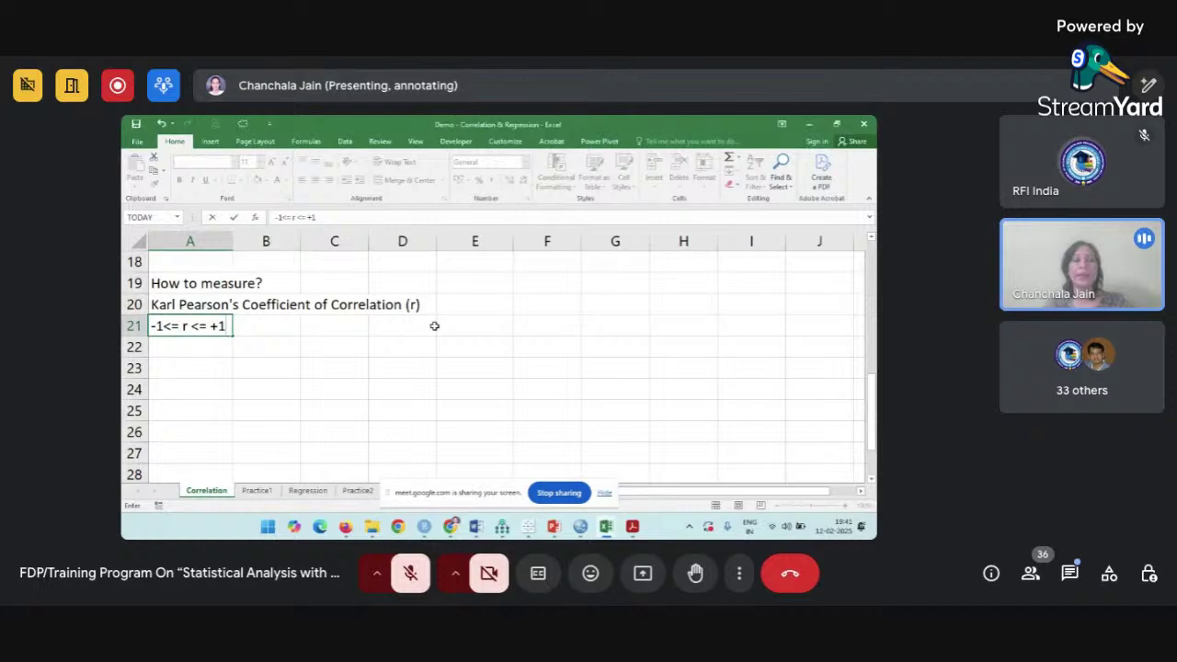
{"action": "key", "text": "Return"}
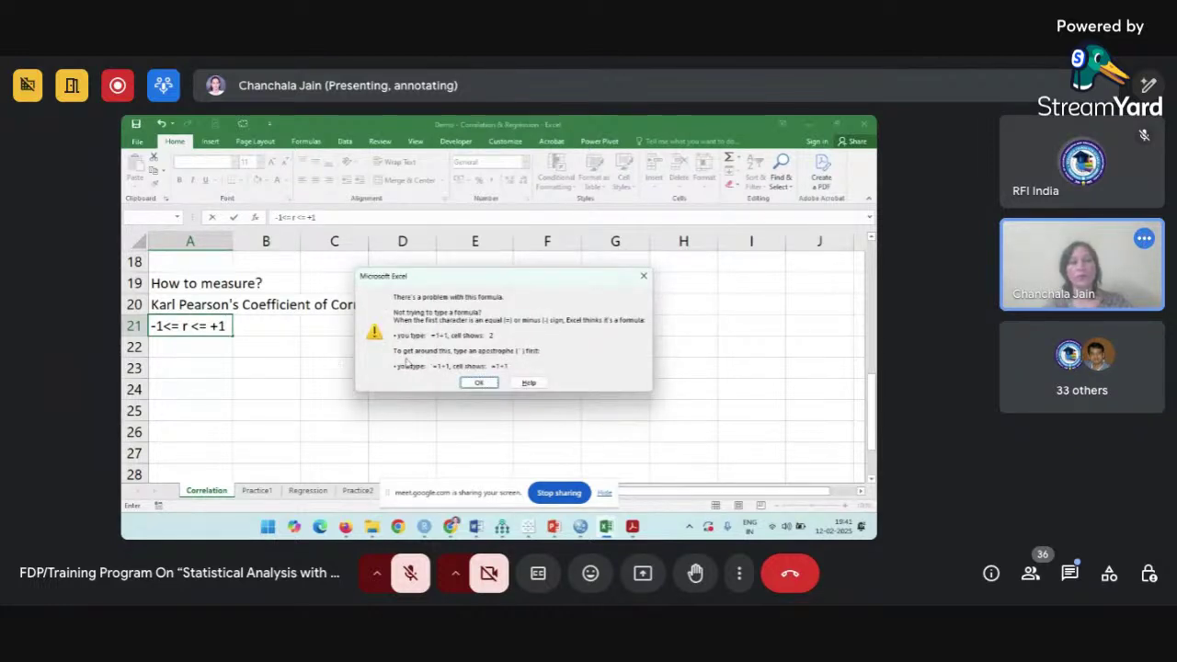
{"action": "left_click", "coordinate": [473, 383]}
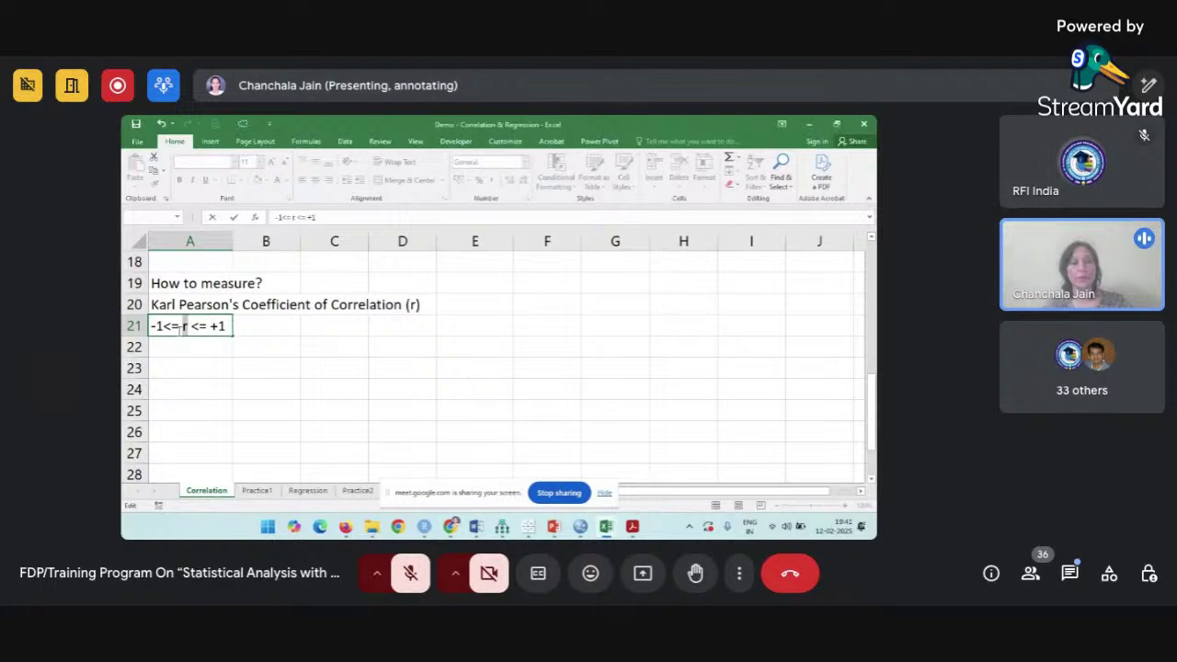
Replace the leading minus sign in cell A21 with the word "minus" so the range reads "minus 1<= r <= +1".
{"action": "type", "text": "m"}
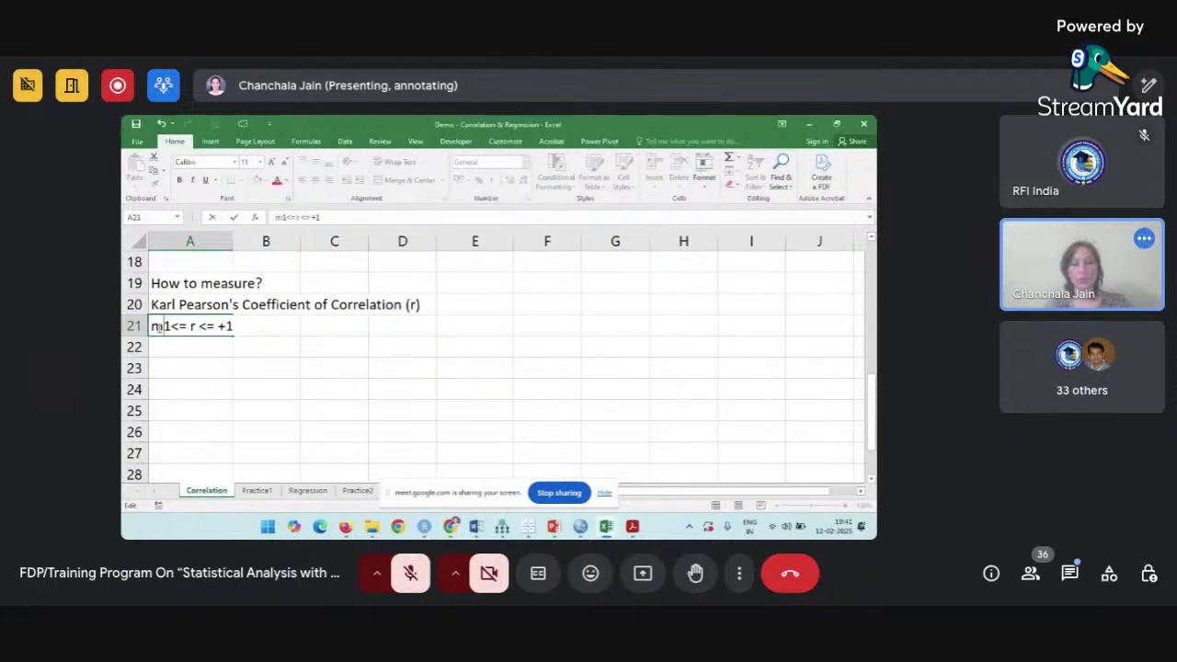
{"action": "type", "text": "inus"}
{"action": "key", "text": "Tab"}
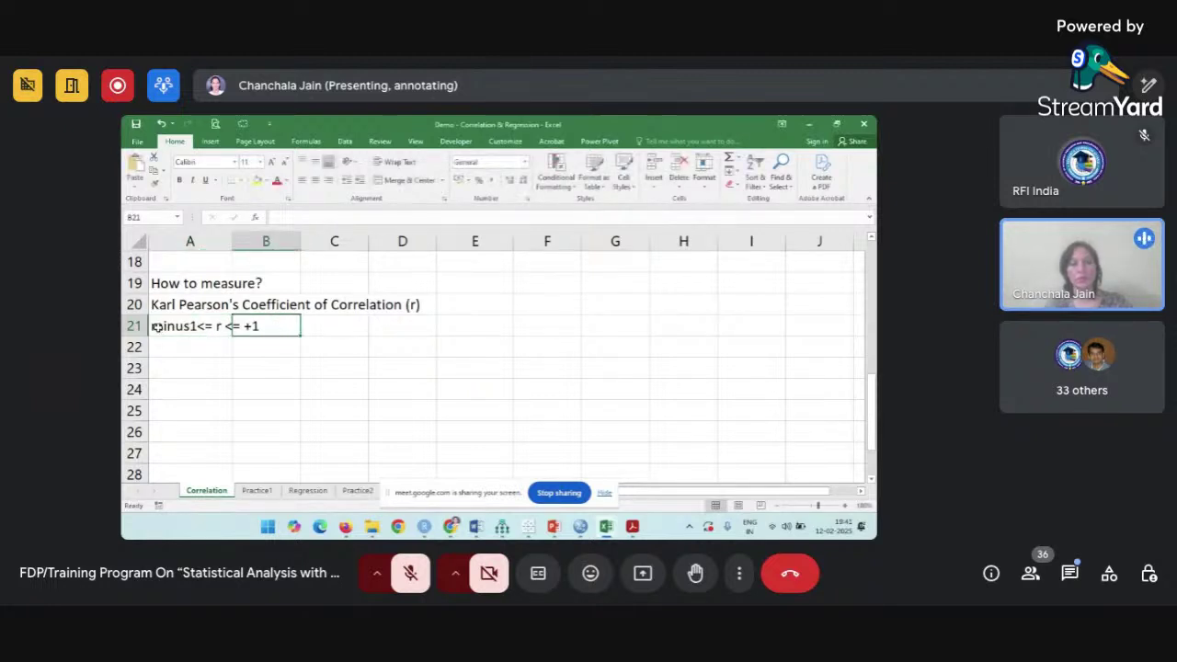
{"action": "left_click", "coordinate": [205, 352]}
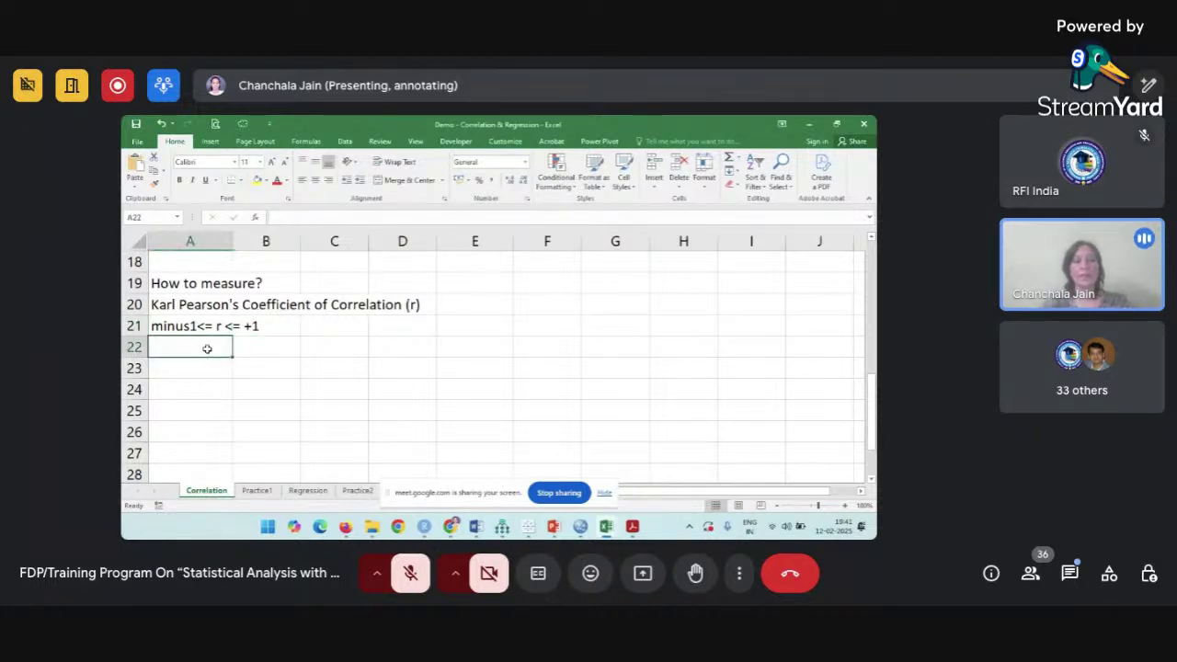
{"action": "double_click", "coordinate": [193, 325]}
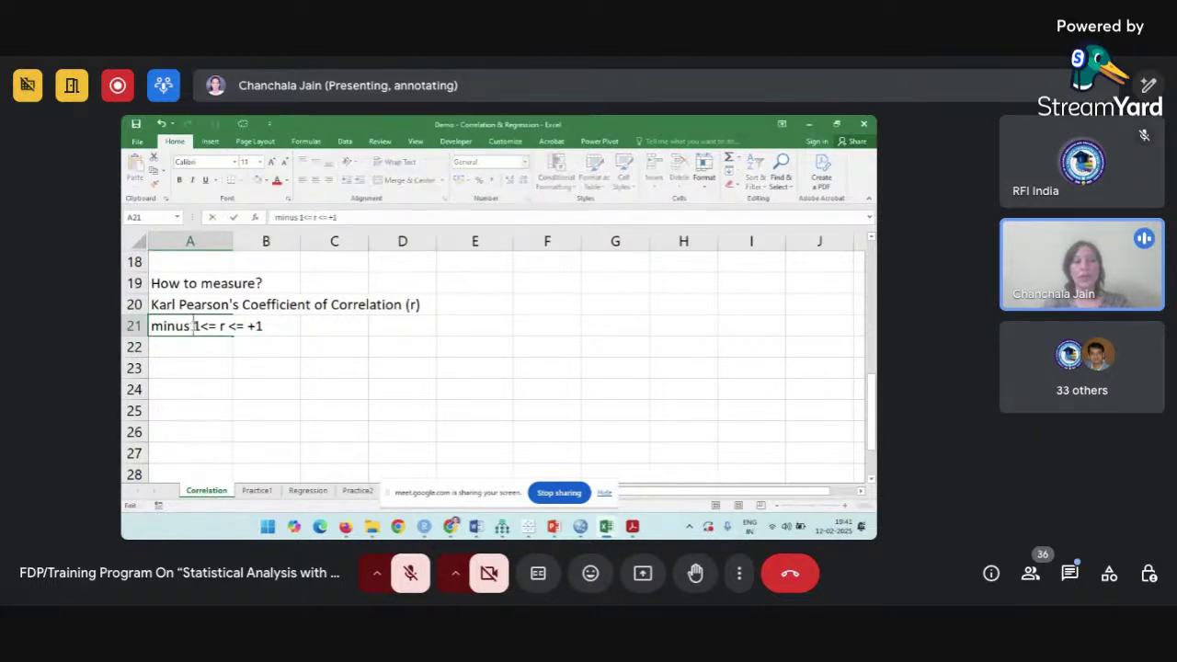
{"action": "left_click", "coordinate": [226, 401]}
Enter "minus 1 = Perfect negative correlation" in cell A22 below the coefficient's range.
{"action": "left_click", "coordinate": [205, 347]}
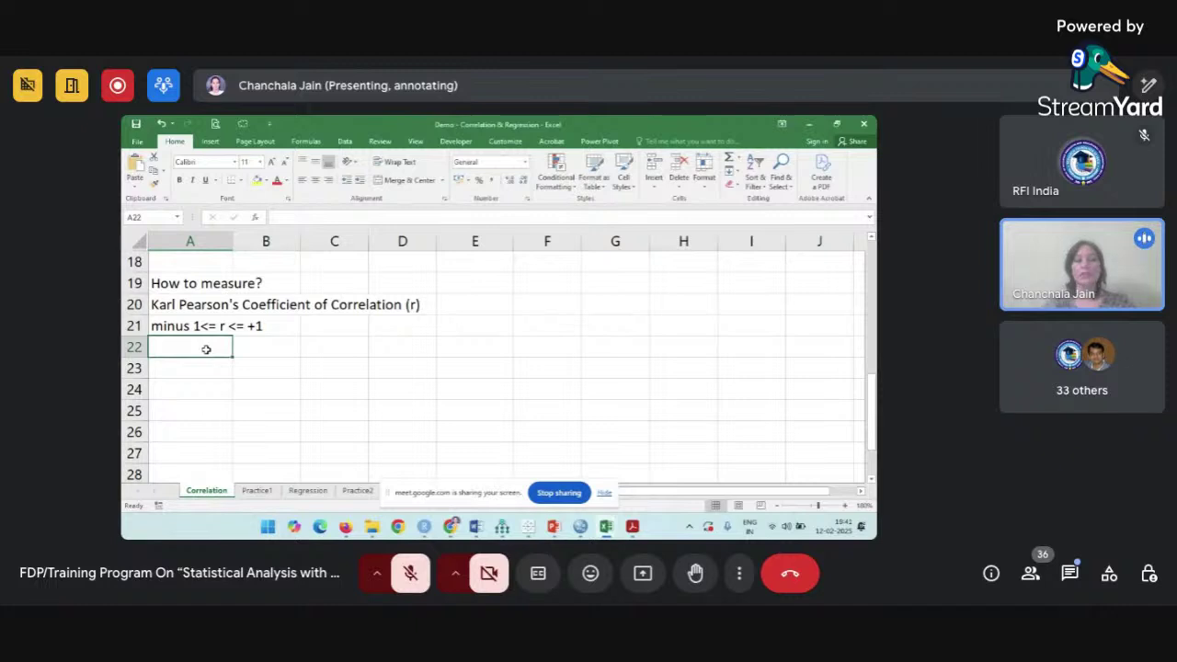
{"action": "type", "text": "minus 1"}
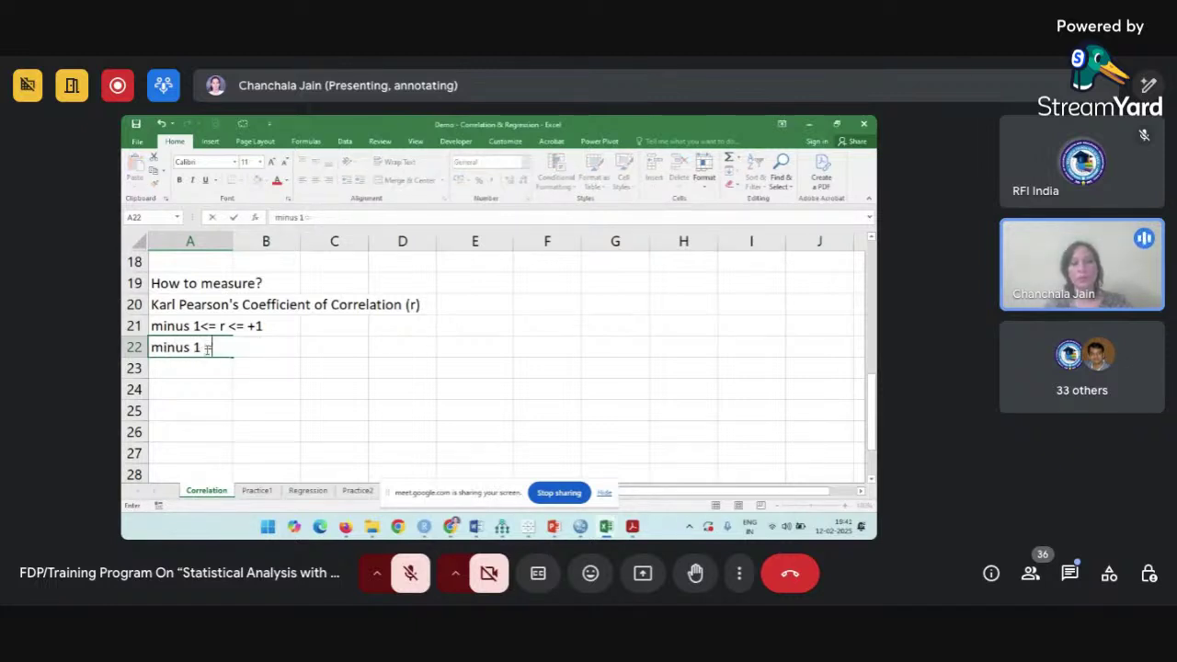
{"action": "type", "text": " = Pe"}
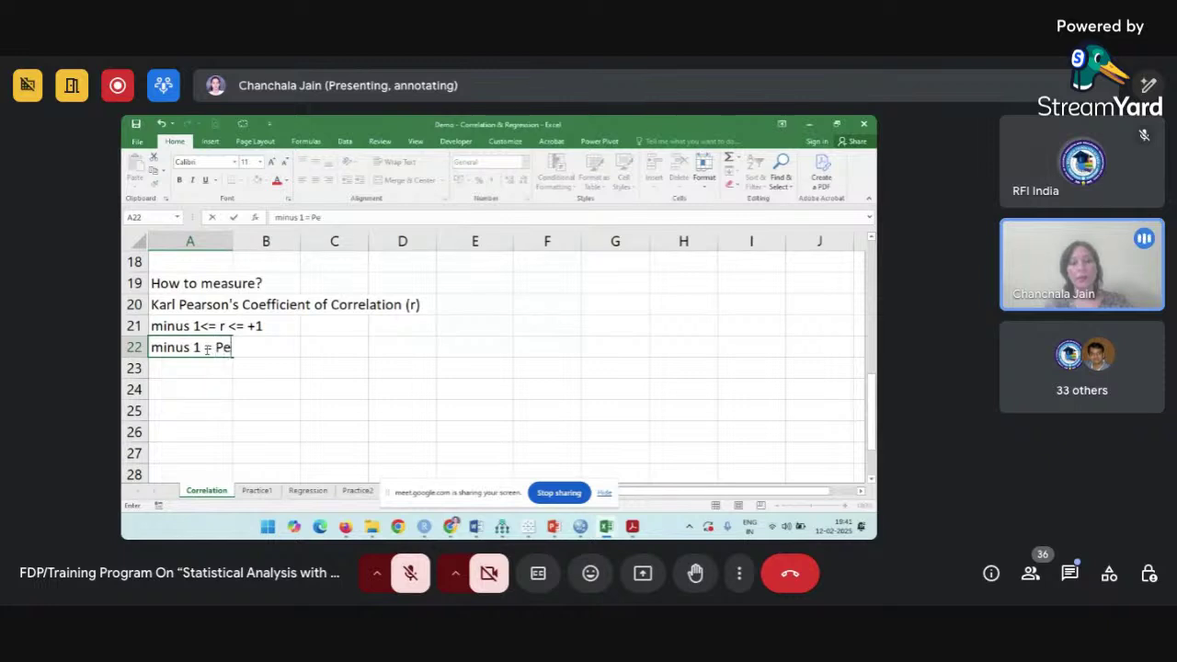
{"action": "type", "text": "rfect ne"}
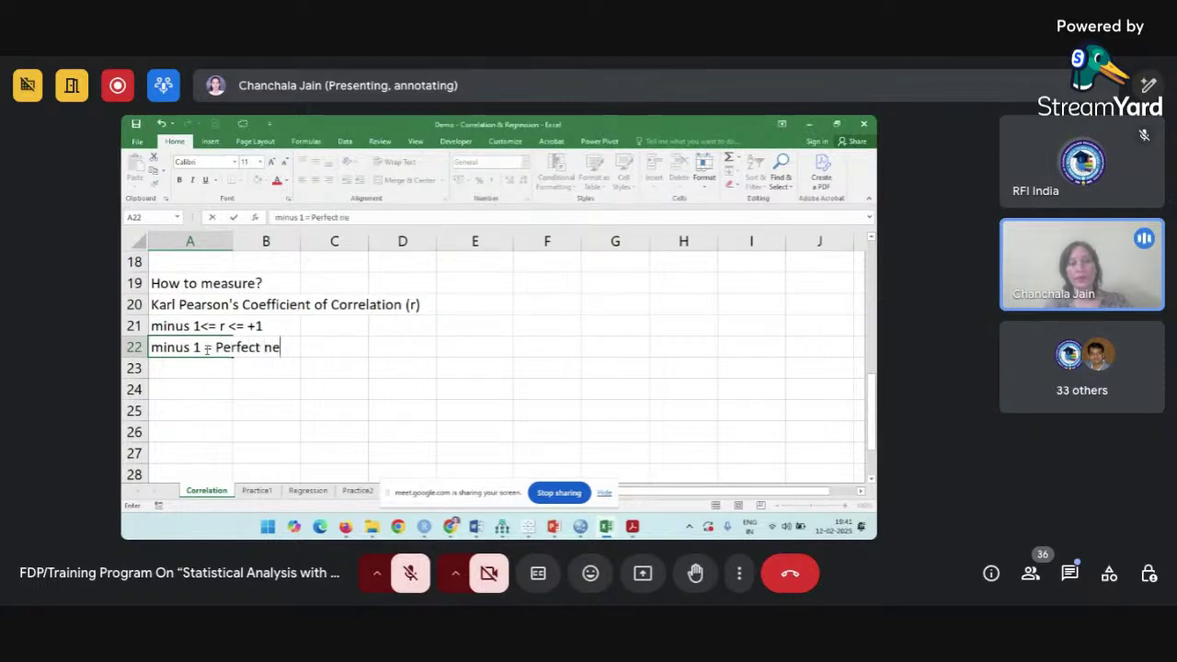
{"action": "type", "text": "gativ"}
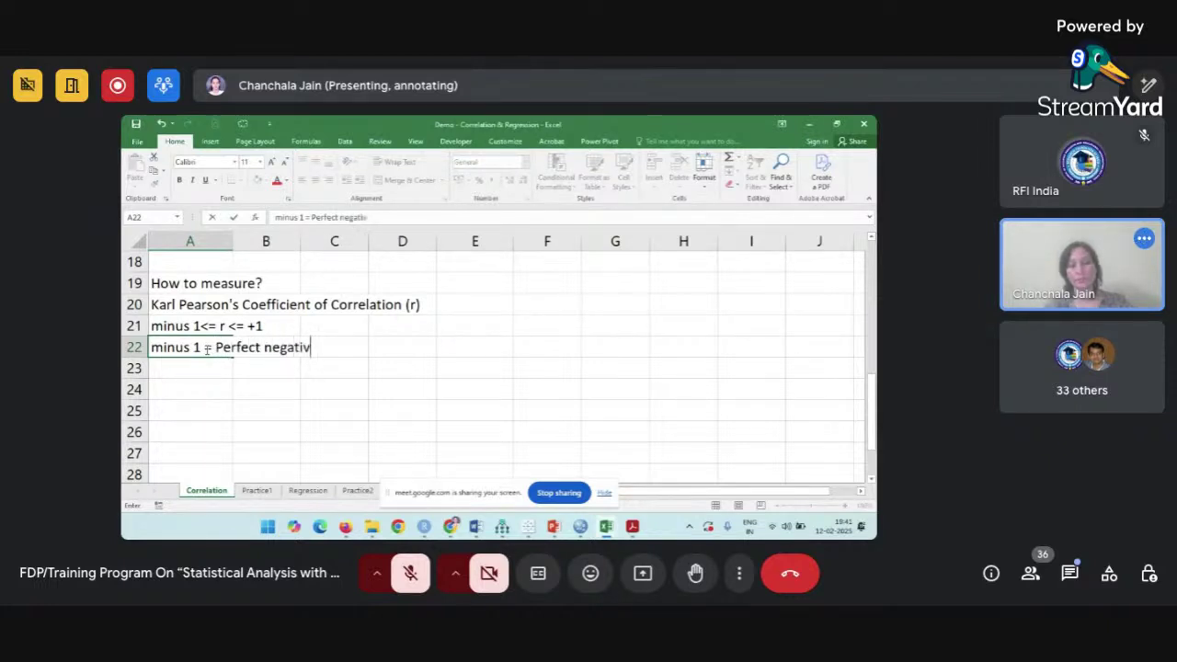
{"action": "type", "text": "e corre"}
{"action": "key", "text": "BackSpace"}
{"action": "type", "text": "relation"}
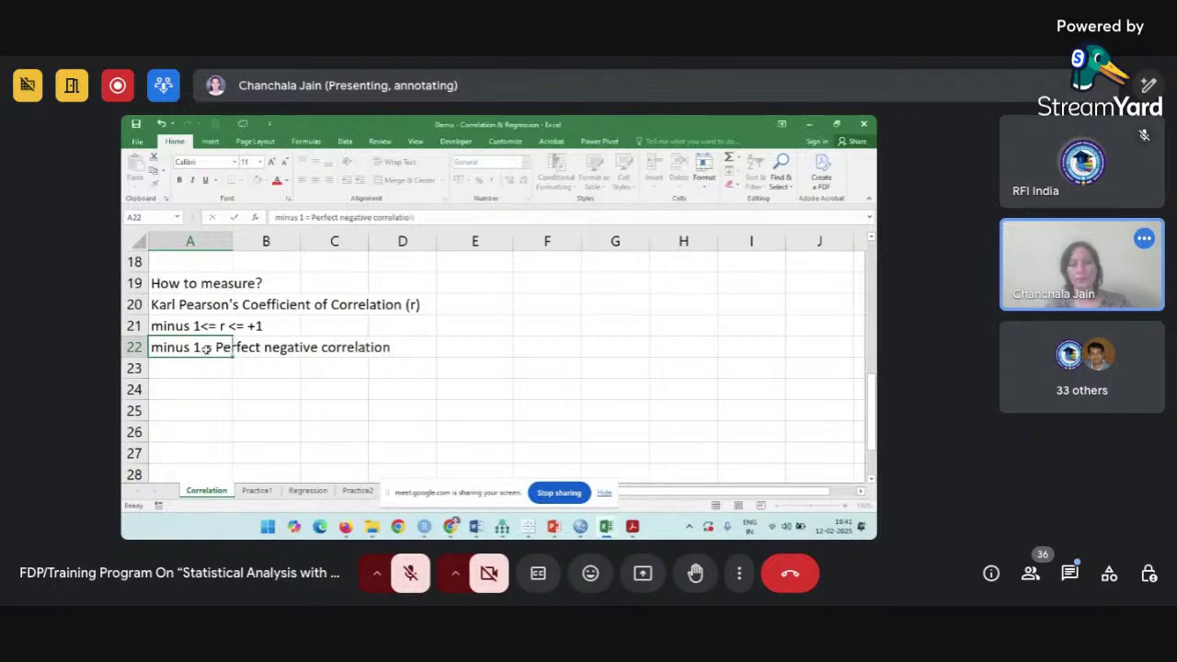
{"action": "key", "text": "Return"}
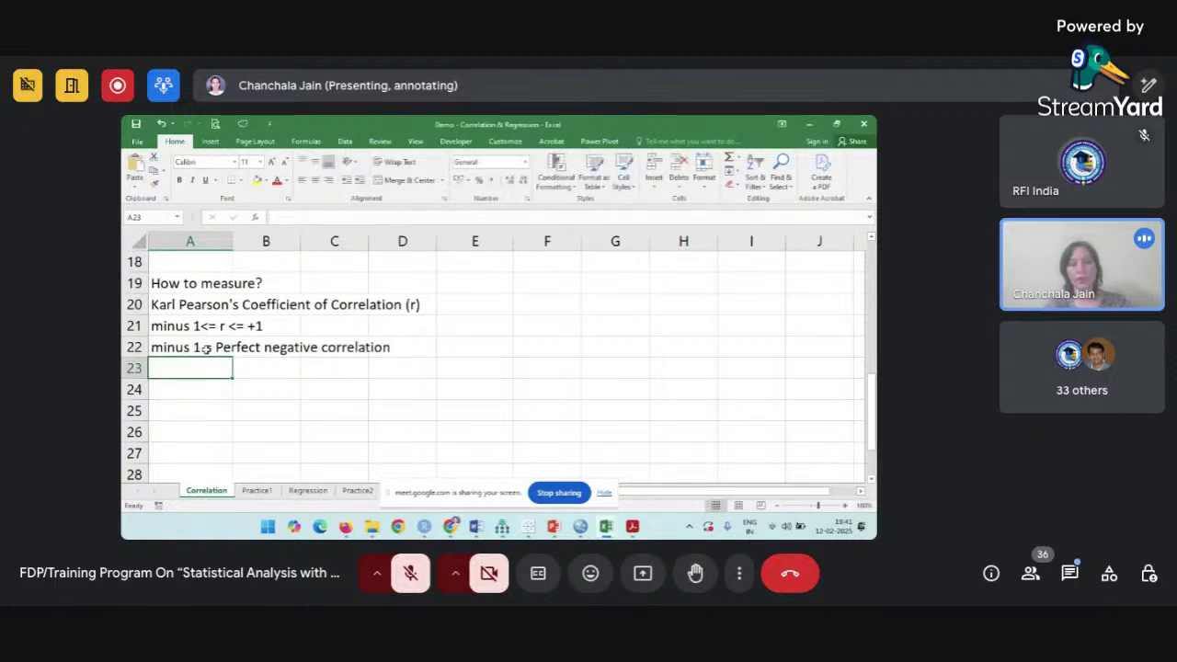
Try to enter "+1 = Perfect Positive Correlation" in cell A23 below the perfect negative line.
{"action": "type", "text": "+1"}
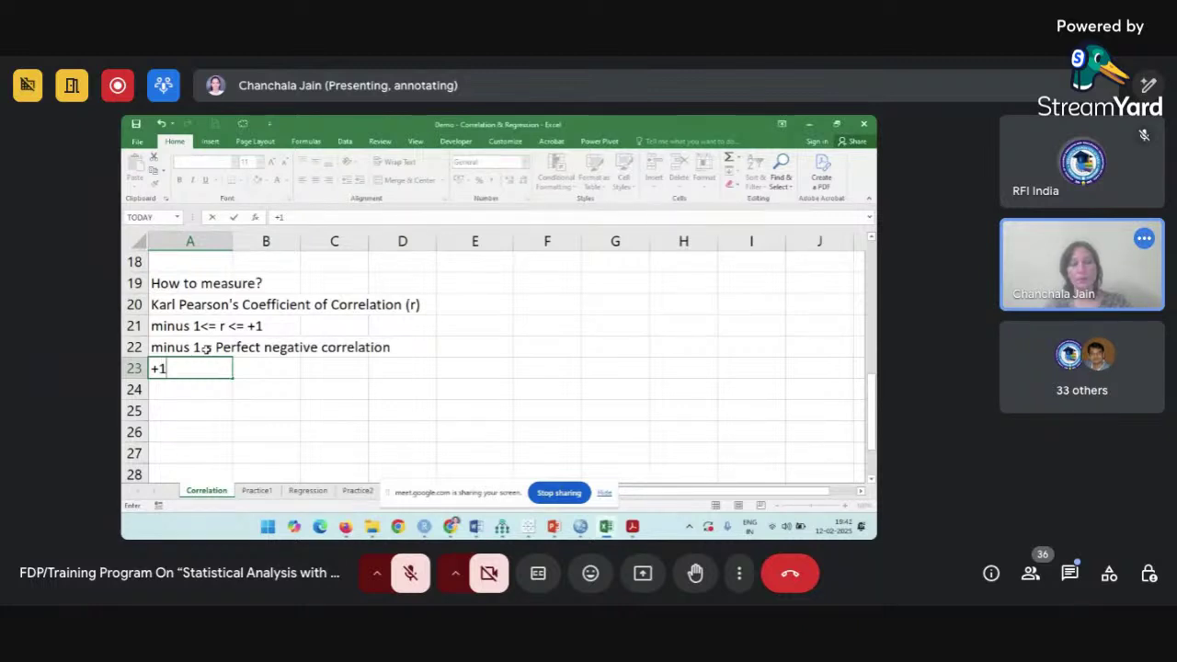
{"action": "type", "text": " = Perfec"}
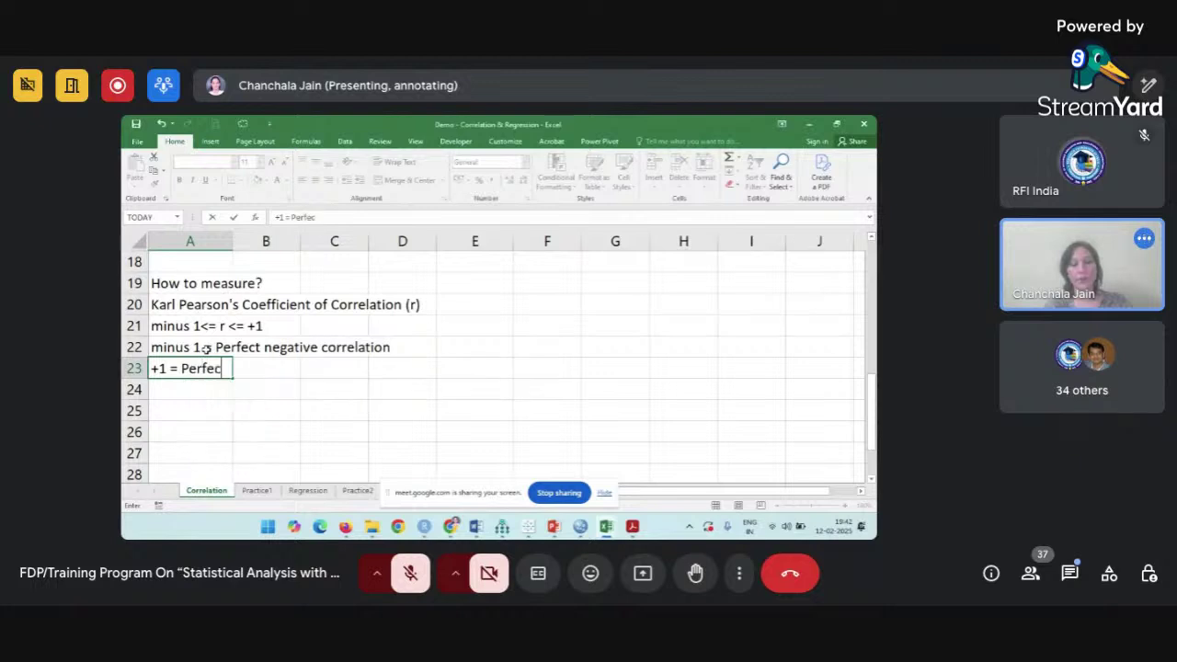
{"action": "type", "text": "t Positive "}
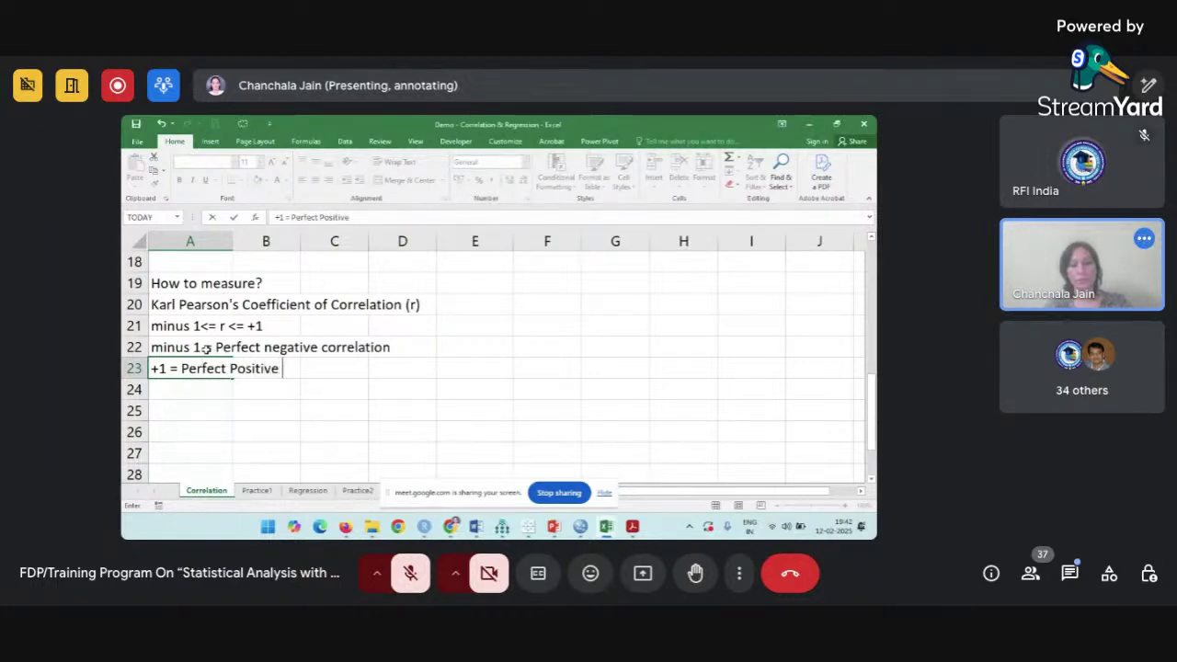
{"action": "type", "text": "Corre"}
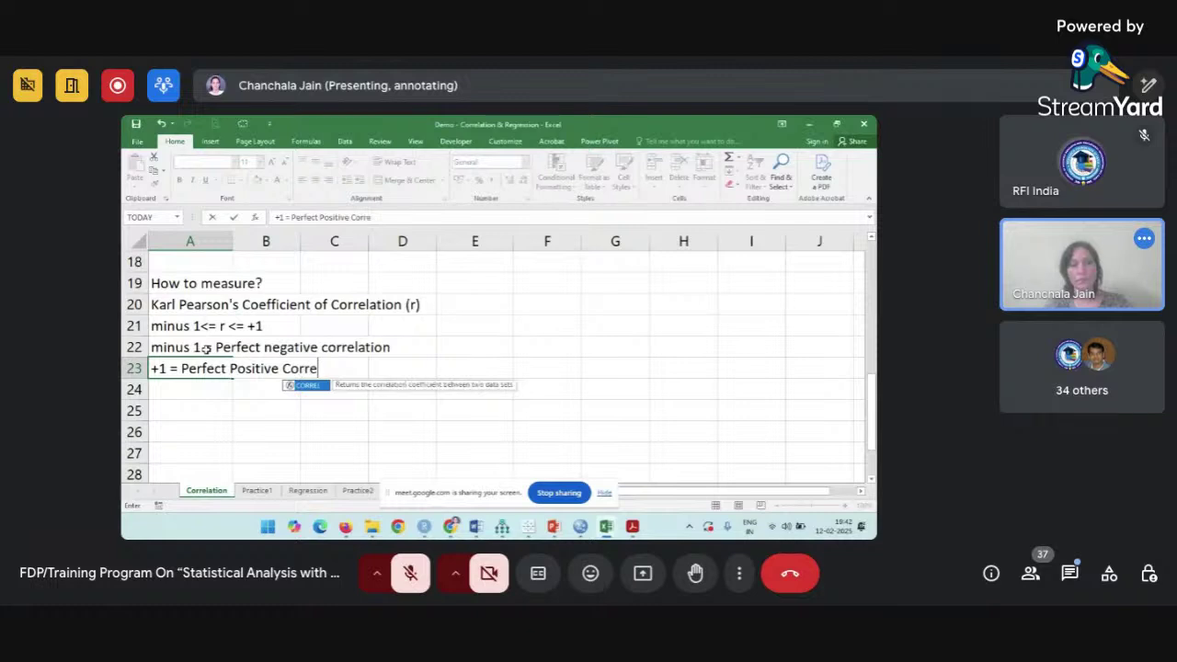
{"action": "type", "text": "lation"}
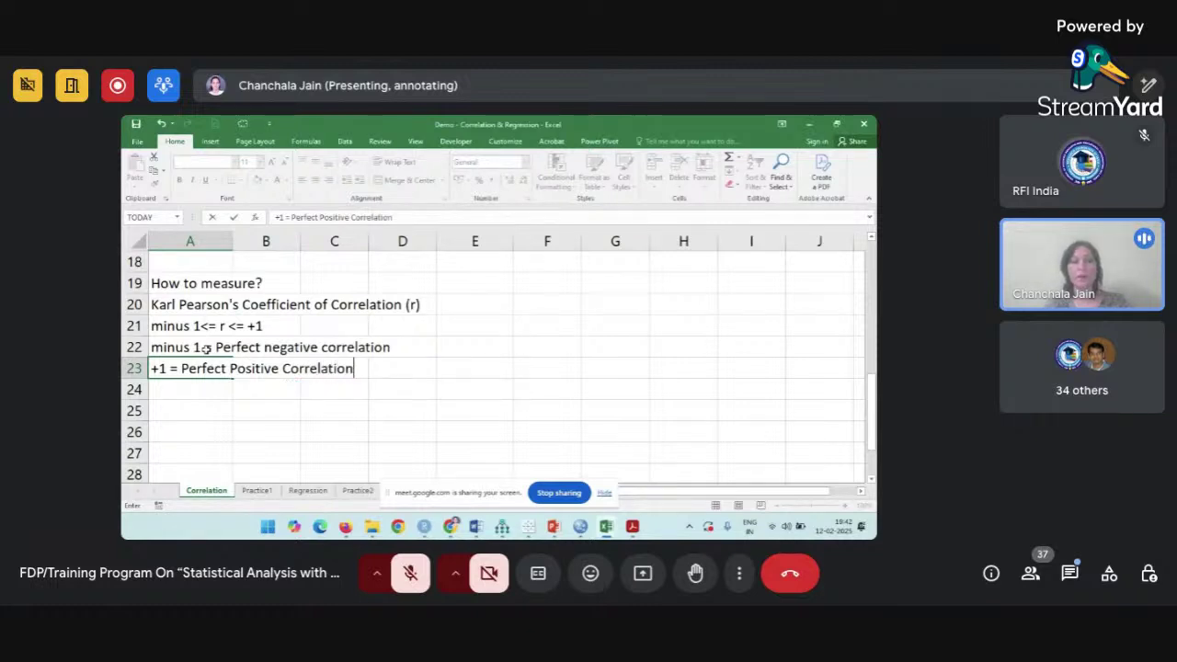
{"action": "left_click", "coordinate": [184, 394]}
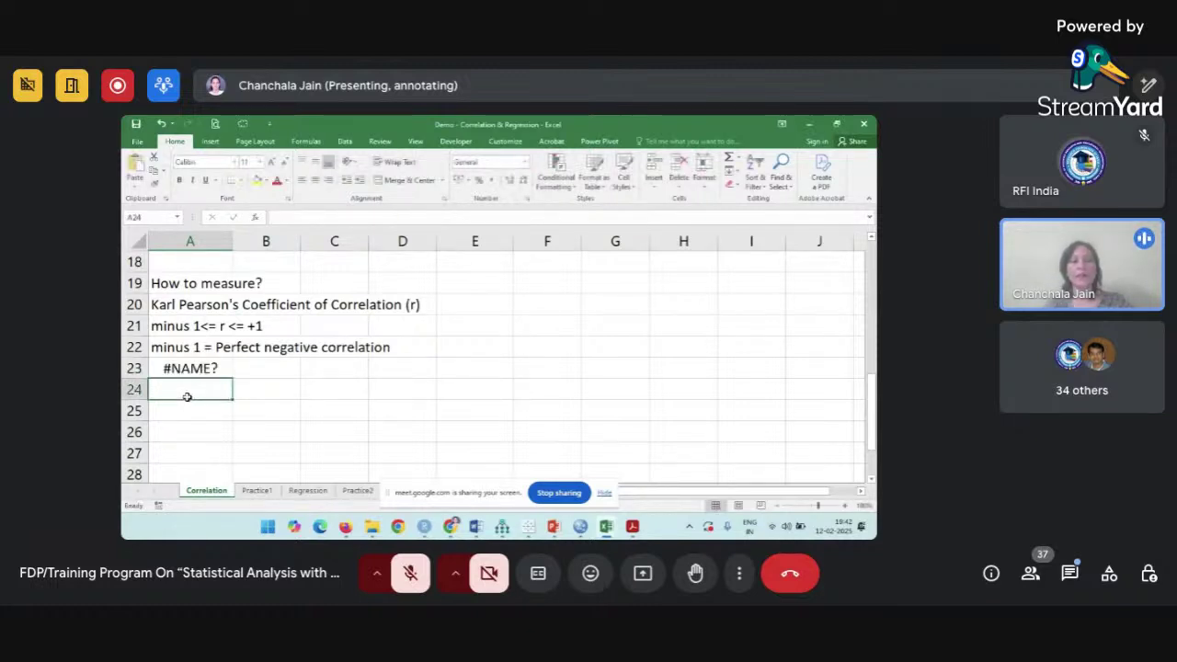
Remove the leading sign from the entry in cell A23 so it reads as plain text "1 = Perfect Positive Correlation".
{"action": "left_click", "coordinate": [177, 366]}
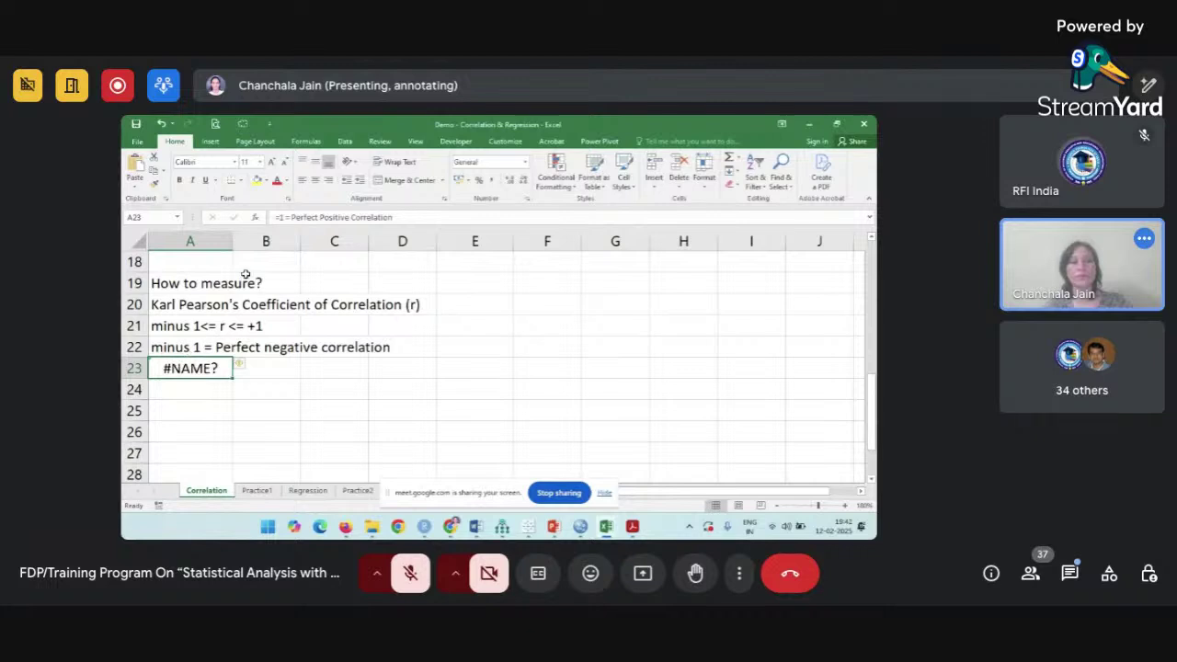
{"action": "key", "text": "BackSpace"}
{"action": "key", "text": "Return"}
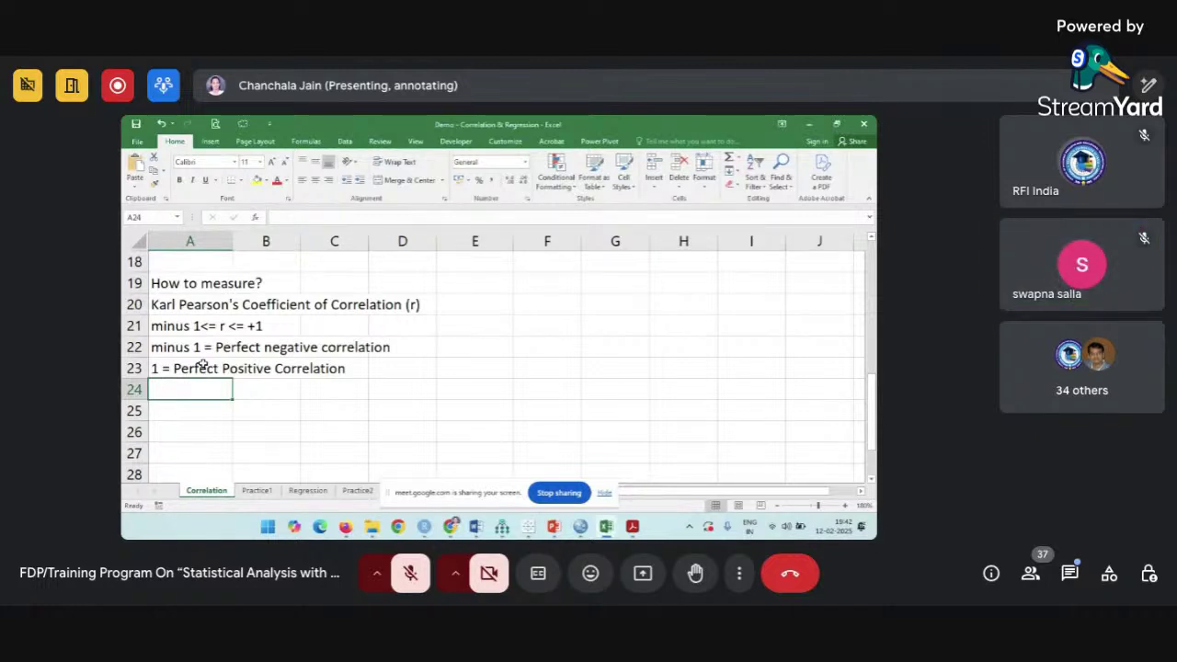
Enter "0.75 to 1: Strong correlation" in cell A24 below the perfect positive line.
{"action": "scroll", "coordinate": [201, 364], "scroll_direction": "down", "scroll_amount": 2}
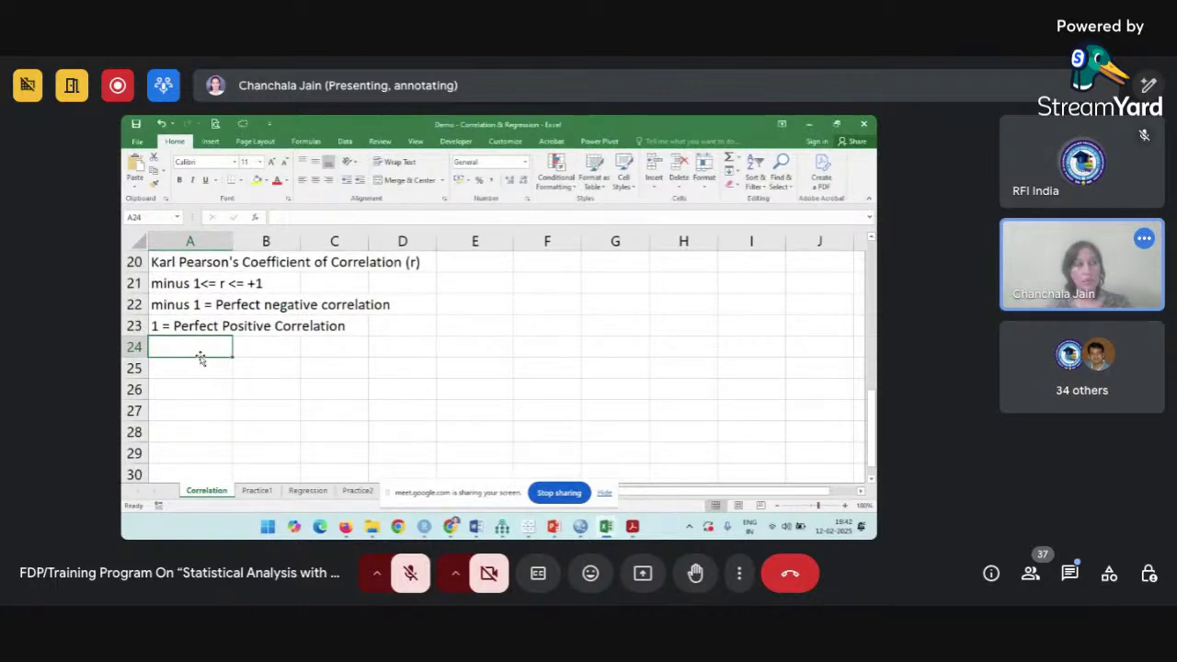
{"action": "type", "text": "0"}
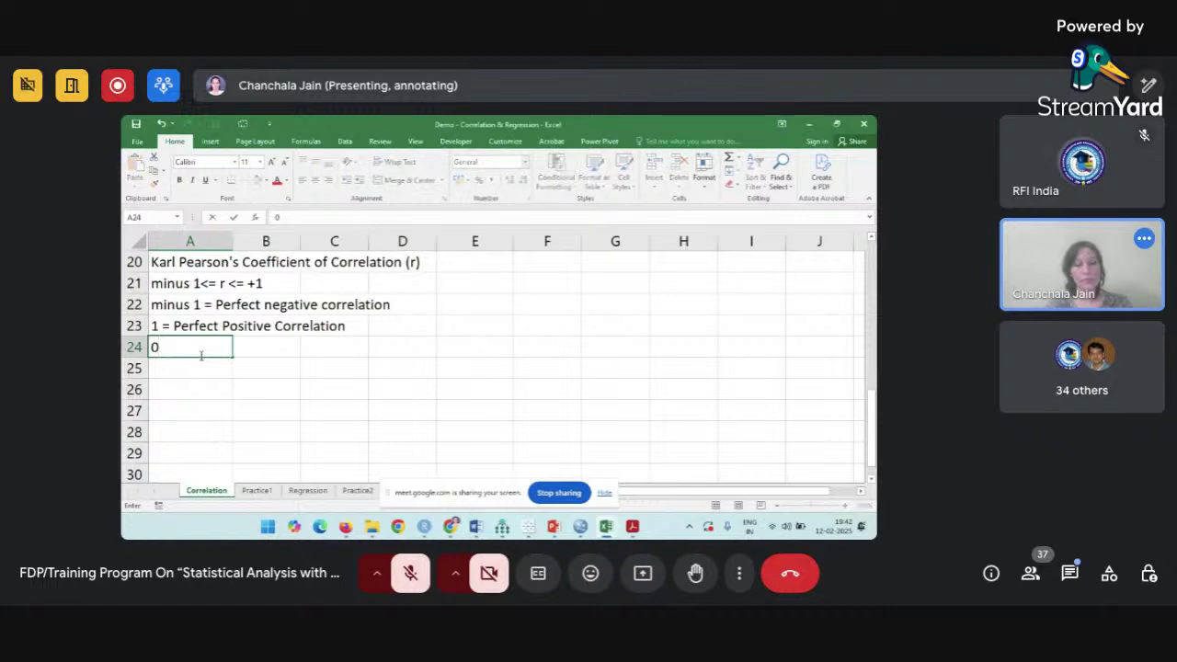
{"action": "type", "text": ".75"}
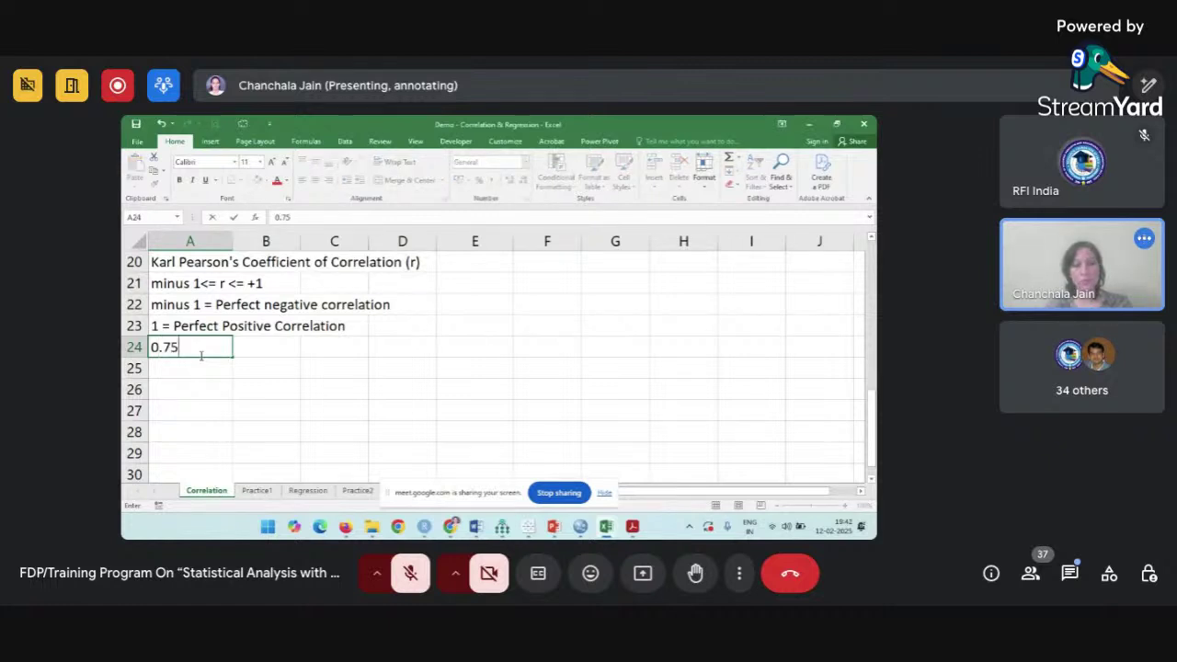
{"action": "type", "text": "-1"}
{"action": "key", "text": "BackSpace"}
{"action": "key", "text": "BackSpace"}
{"action": "type", "text": "to "}
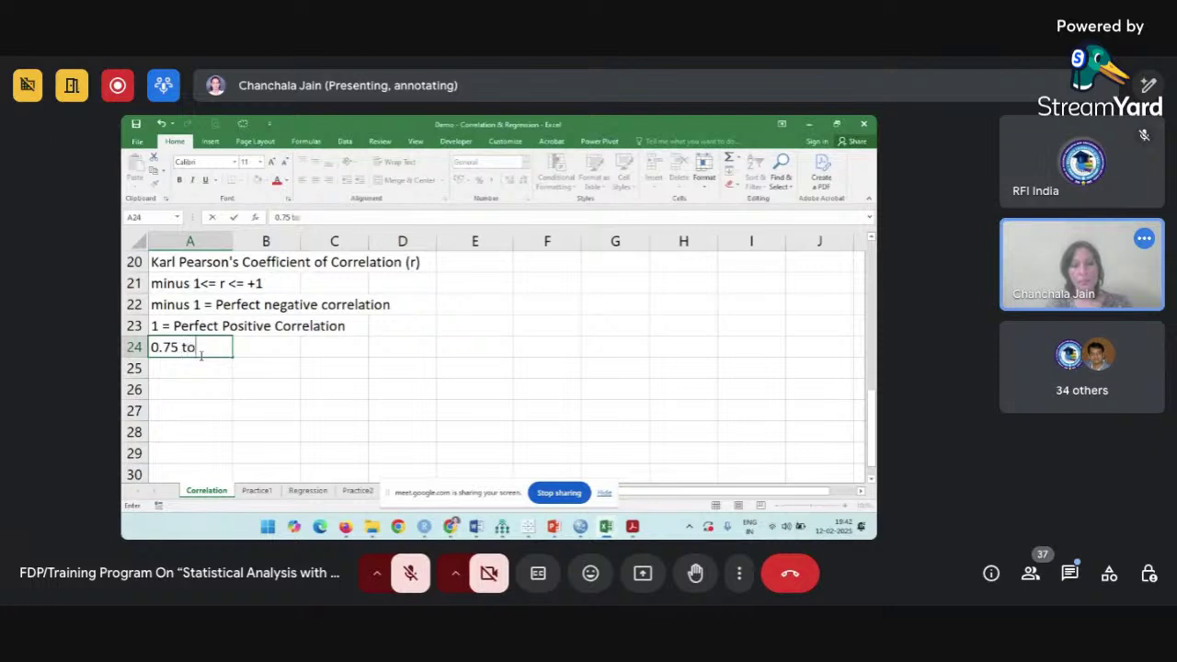
{"action": "type", "text": "1:"}
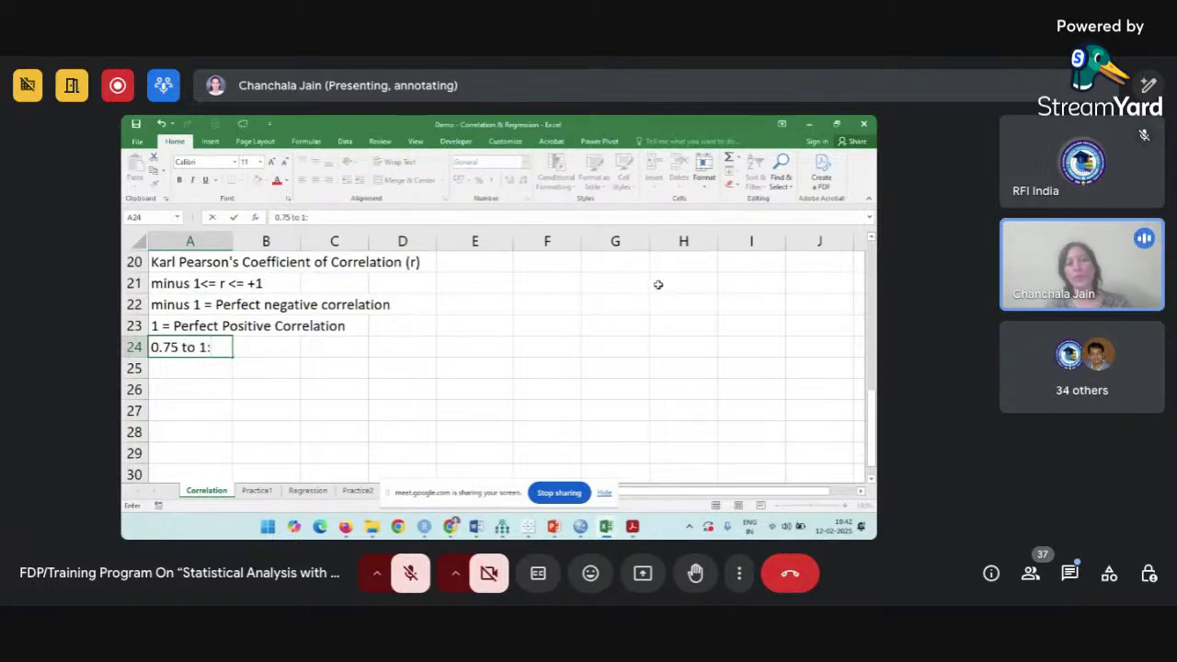
{"action": "type", "text": " St"}
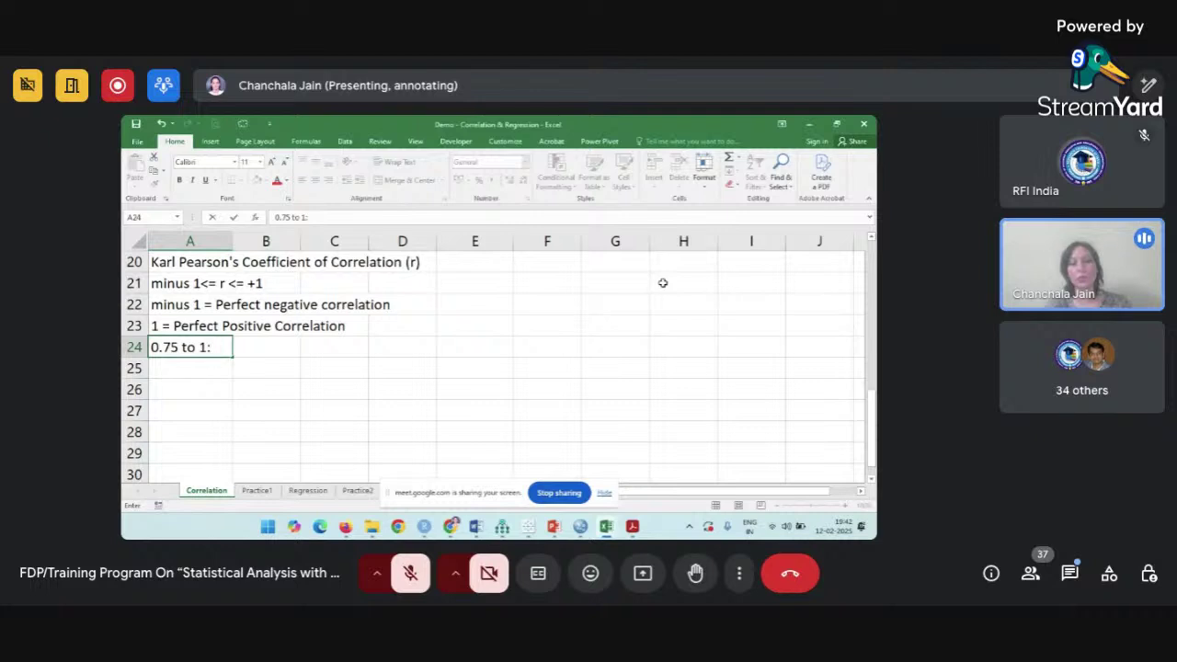
{"action": "type", "text": "rong c"}
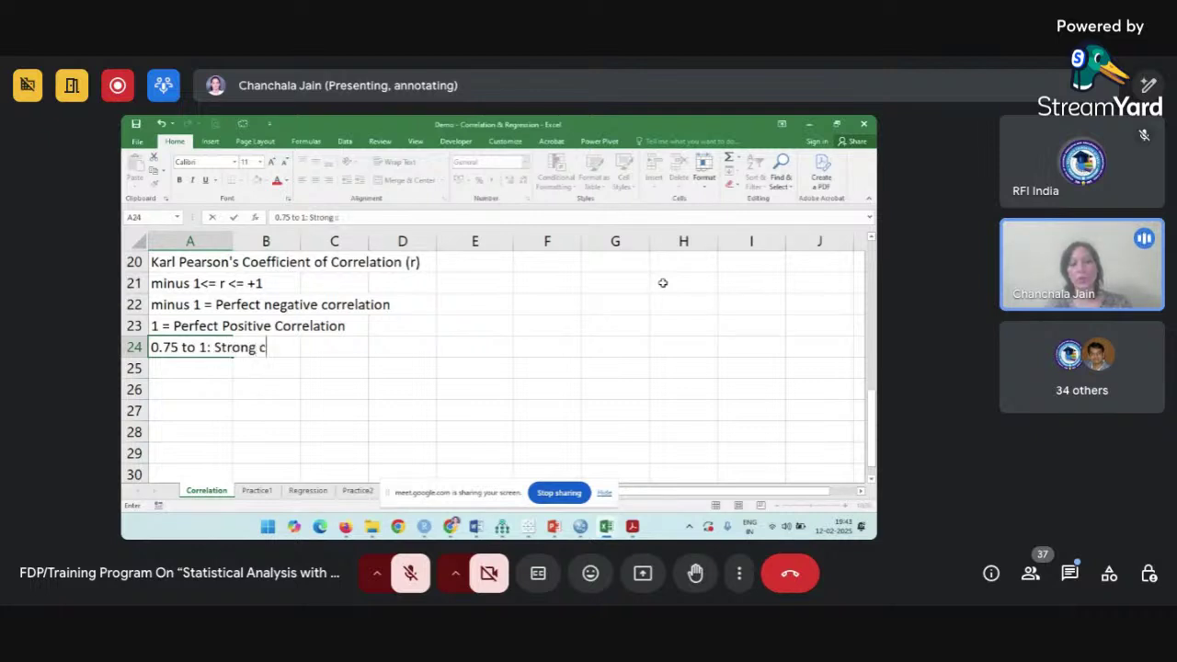
{"action": "type", "text": "orrelation"}
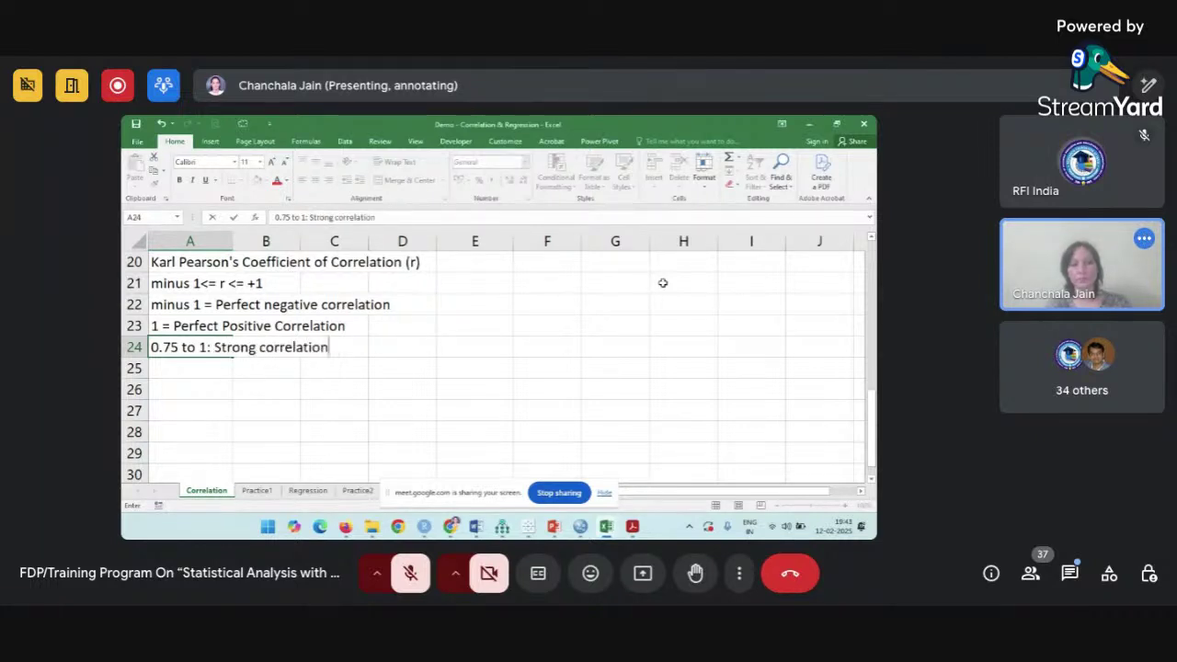
{"action": "key", "text": "Return"}
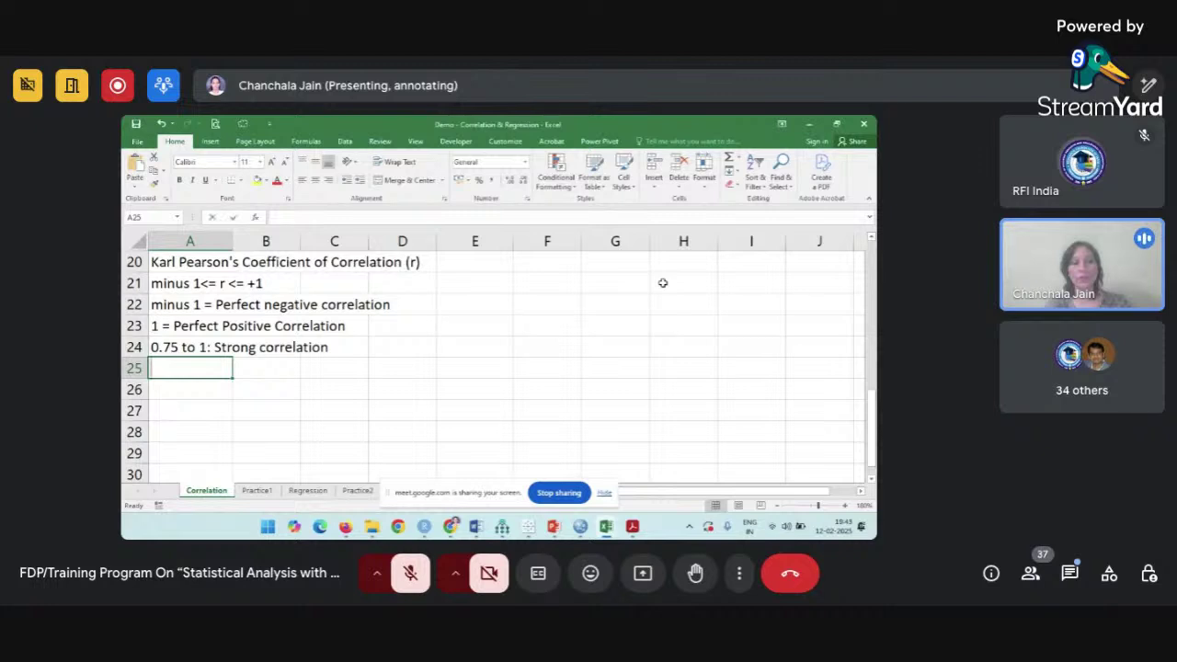
Enter "0.5 to 0.75: Moderate correlation" in cell A25 below the strong correlation line.
{"action": "type", "text": "0."}
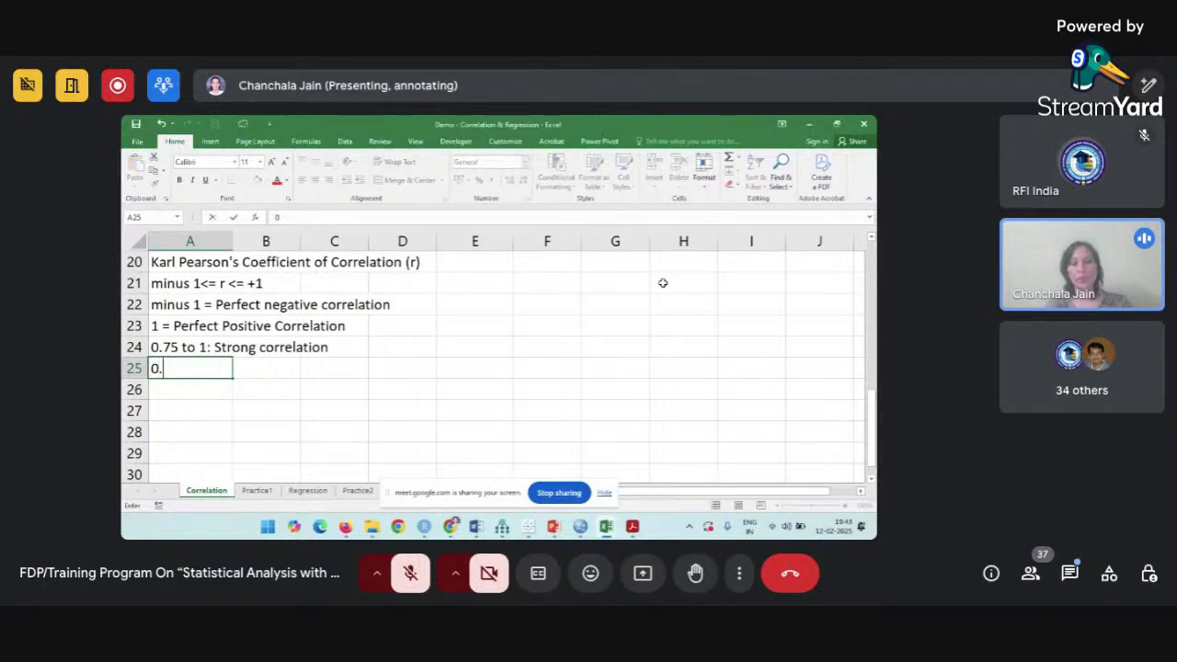
{"action": "type", "text": "5 to "}
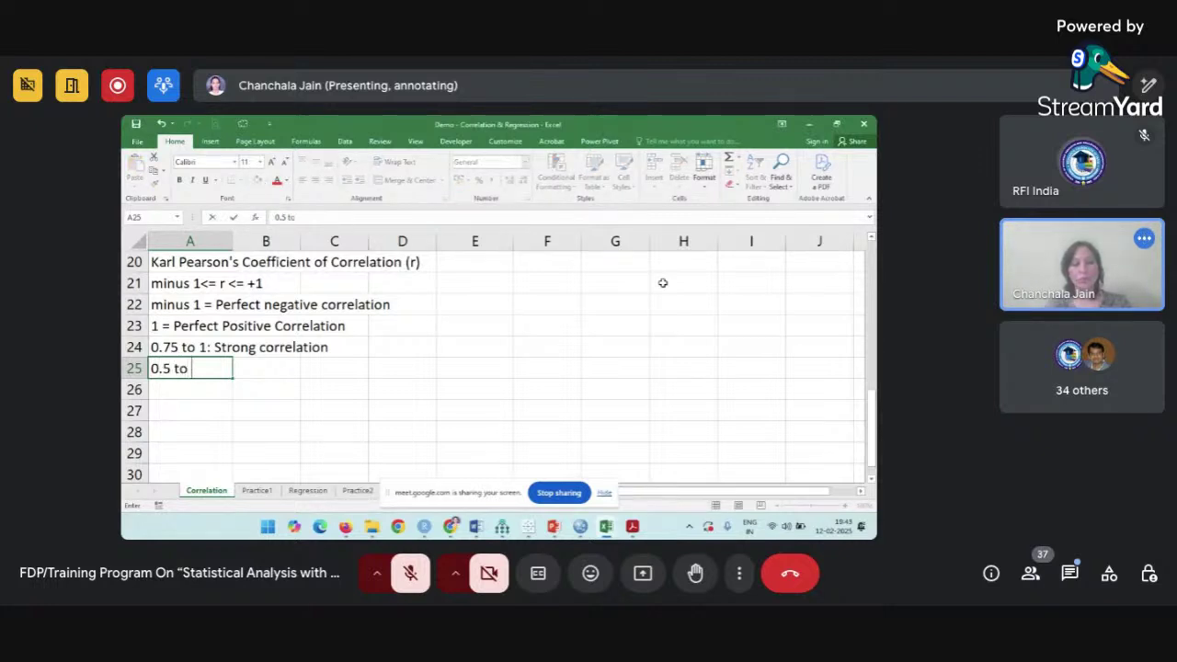
{"action": "type", "text": "0.7"}
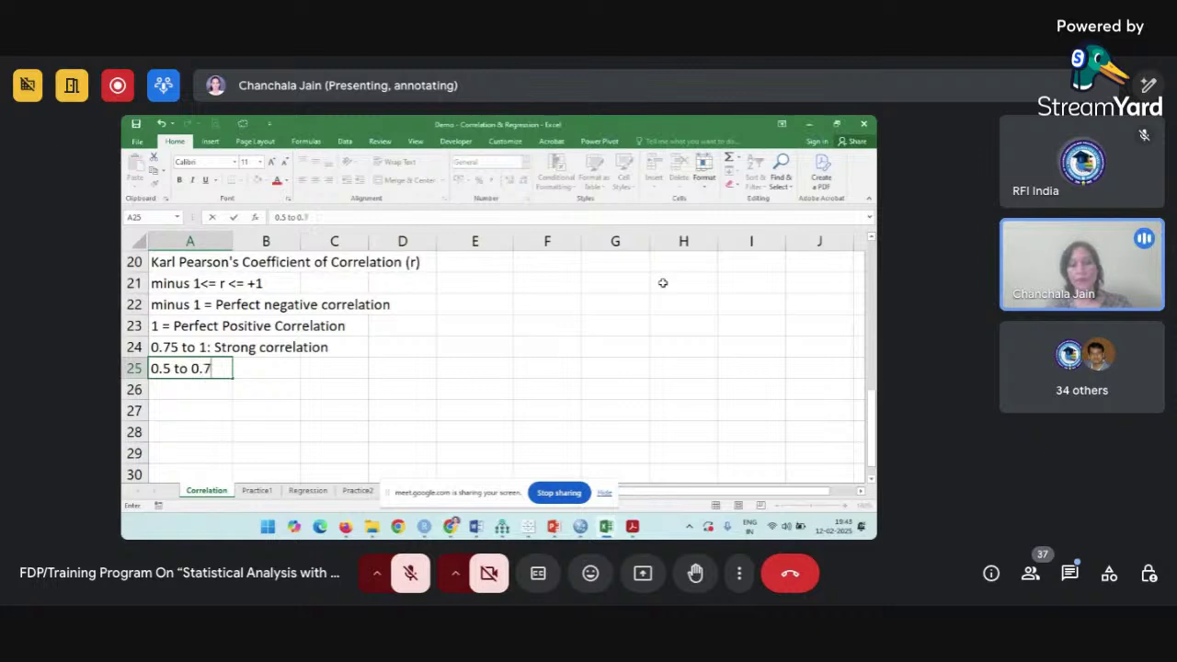
{"action": "type", "text": "5: "}
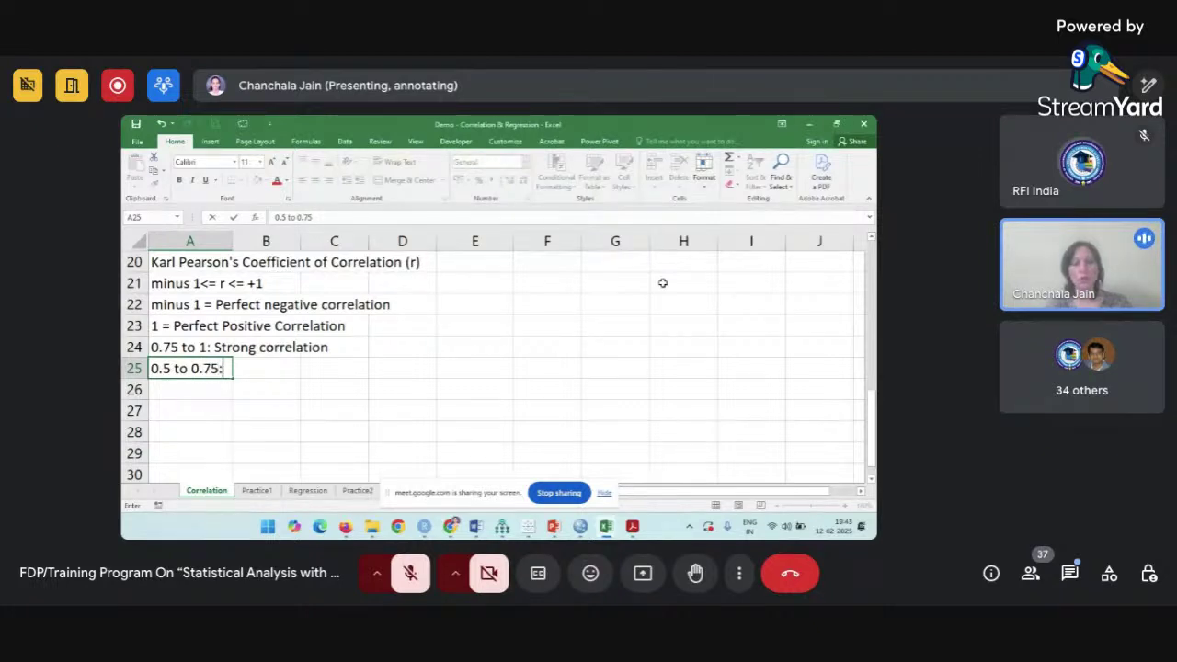
{"action": "type", "text": "m"}
{"action": "key", "text": "BackSpace"}
{"action": "type", "text": "Mod"}
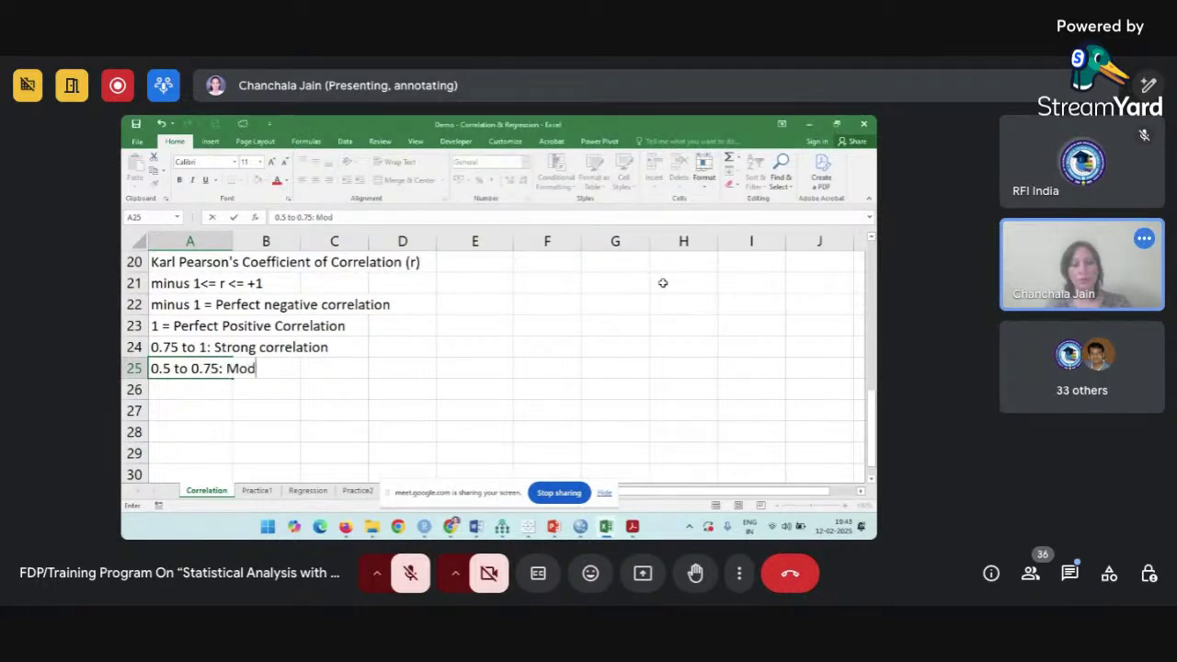
{"action": "type", "text": "erate corre"}
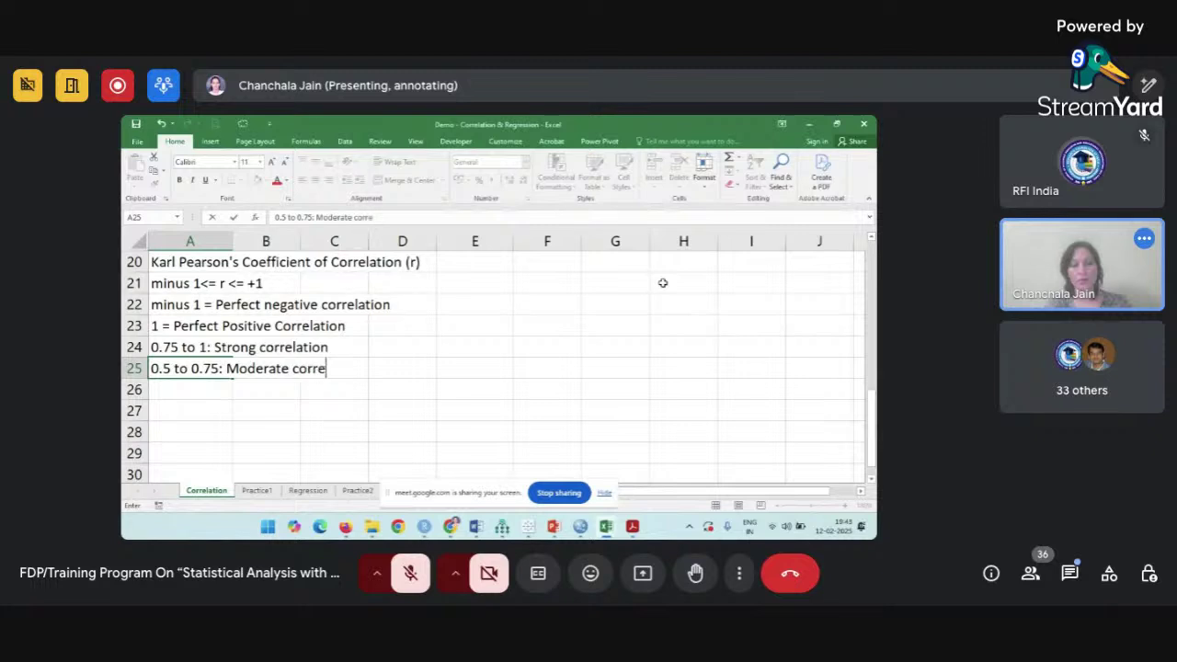
{"action": "type", "text": "lation"}
{"action": "key", "text": "Return"}
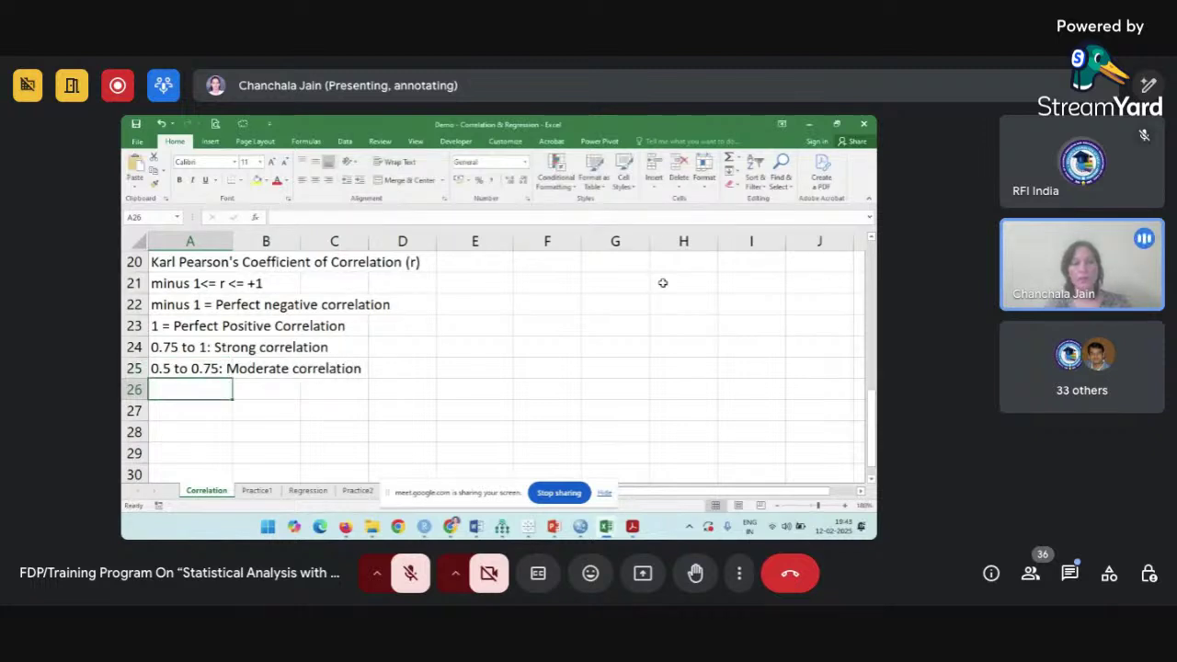
Enter "<.5: Low/Weak correlation" in cell A26 below the moderate correlation line.
{"action": "type", "text": "<.05"}
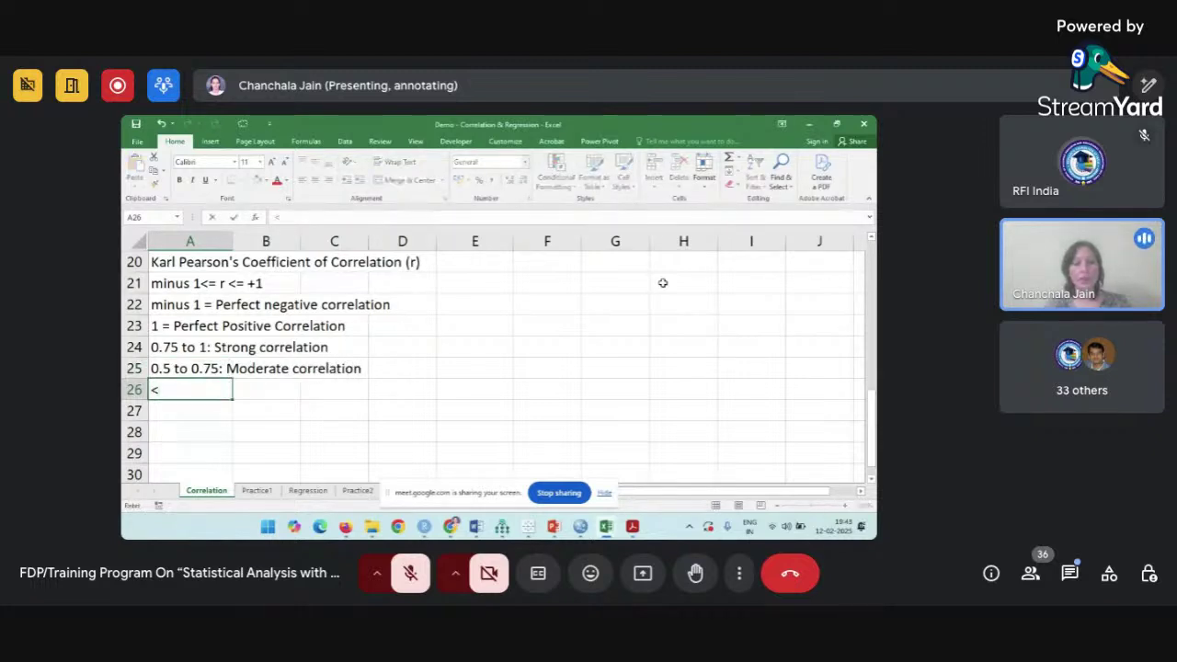
{"action": "key", "text": "BackSpace"}
{"action": "key", "text": "BackSpace"}
{"action": "key", "text": "BackSpace"}
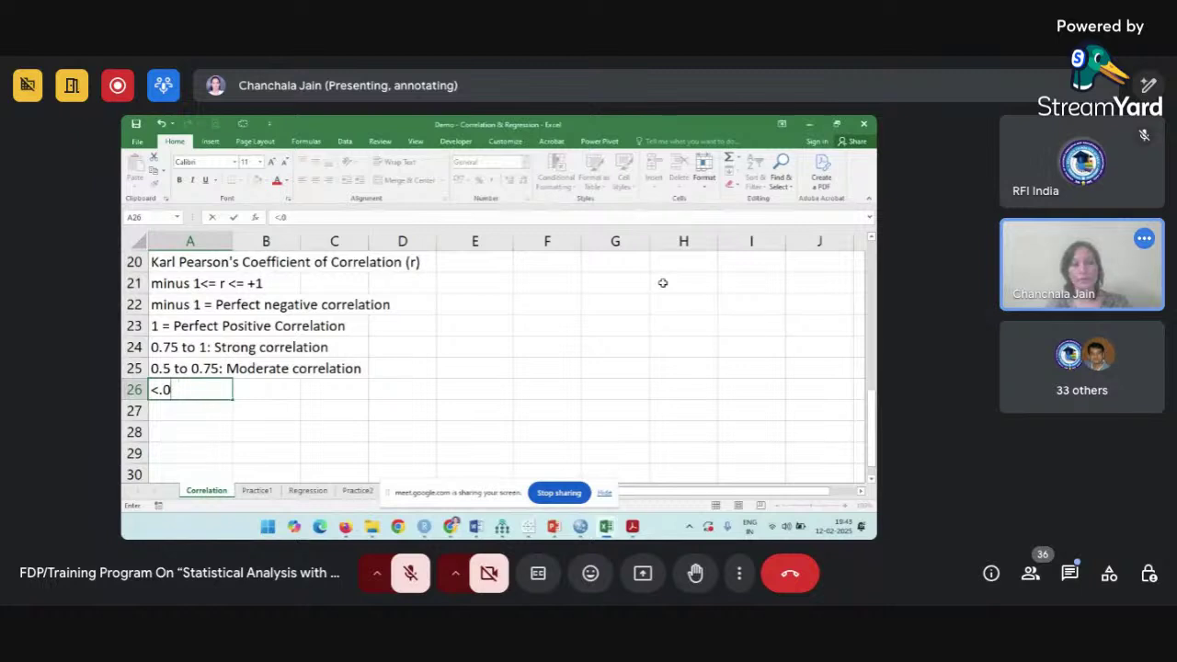
{"action": "type", "text": ".5: Low/We"}
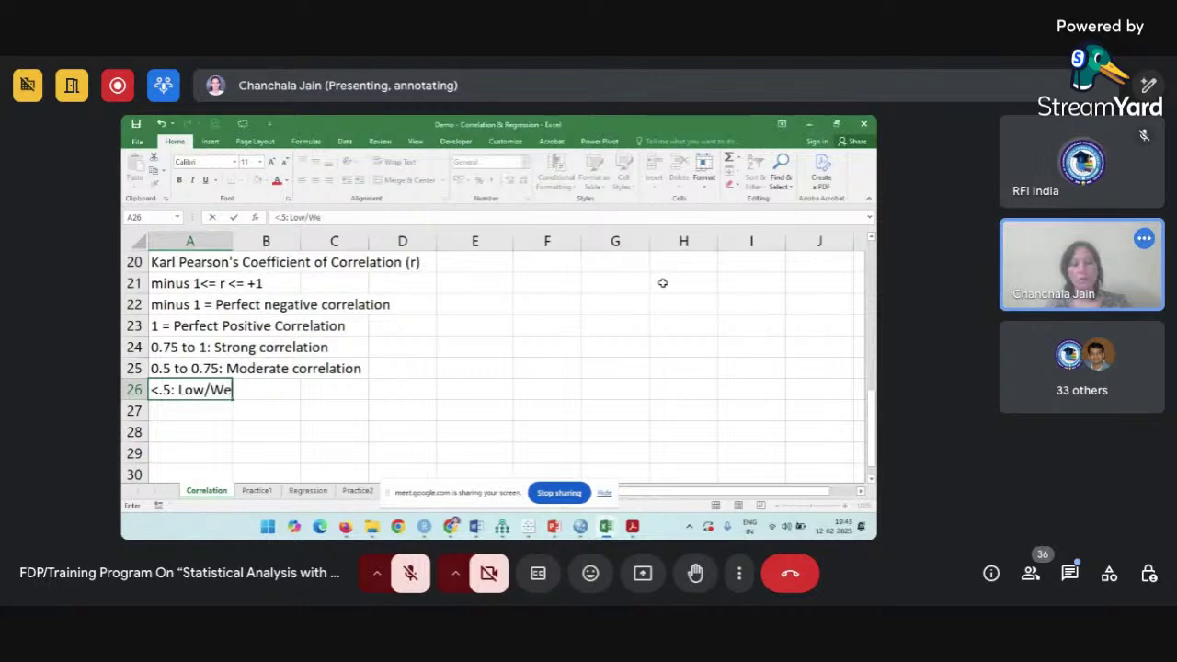
{"action": "type", "text": "ak correlation"}
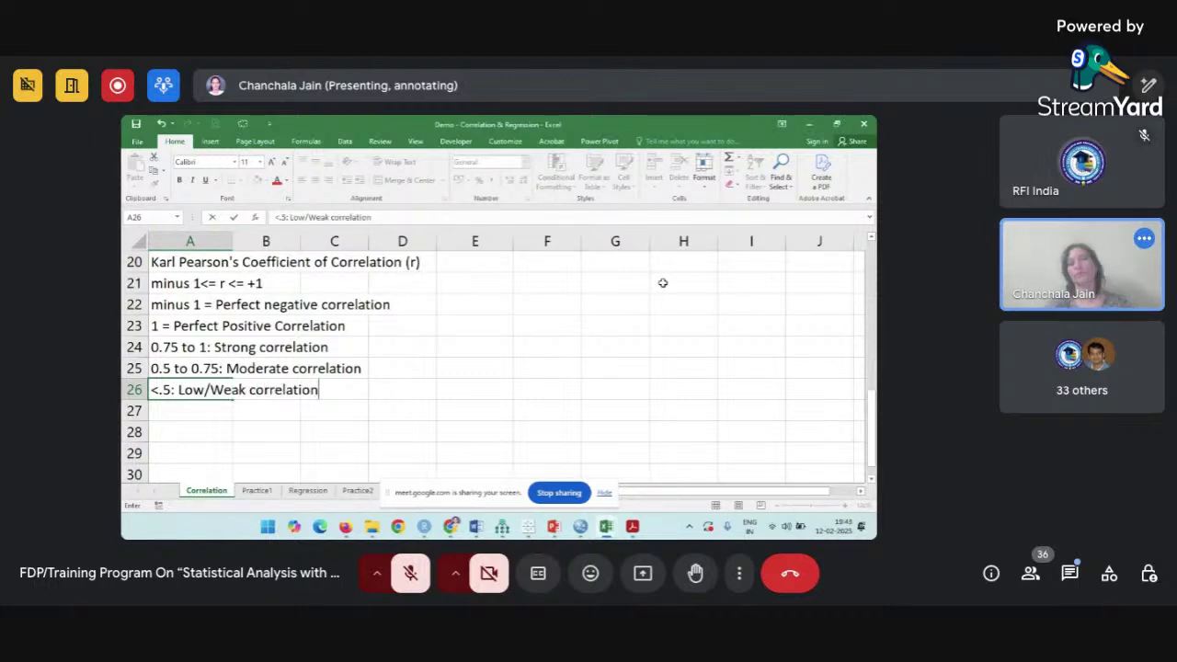
{"action": "left_click", "coordinate": [390, 424]}
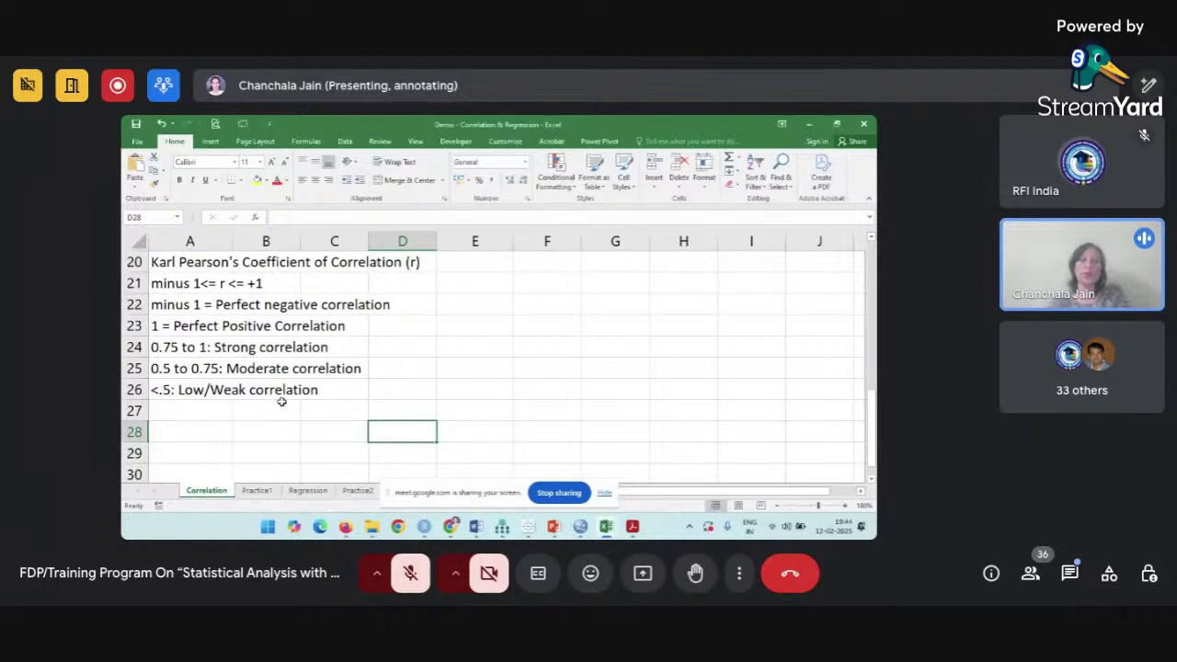
Enter the note "Correlation is not Causation" in cell A28, leaving a blank row below the weak correlation line.
{"action": "left_click", "coordinate": [244, 415]}
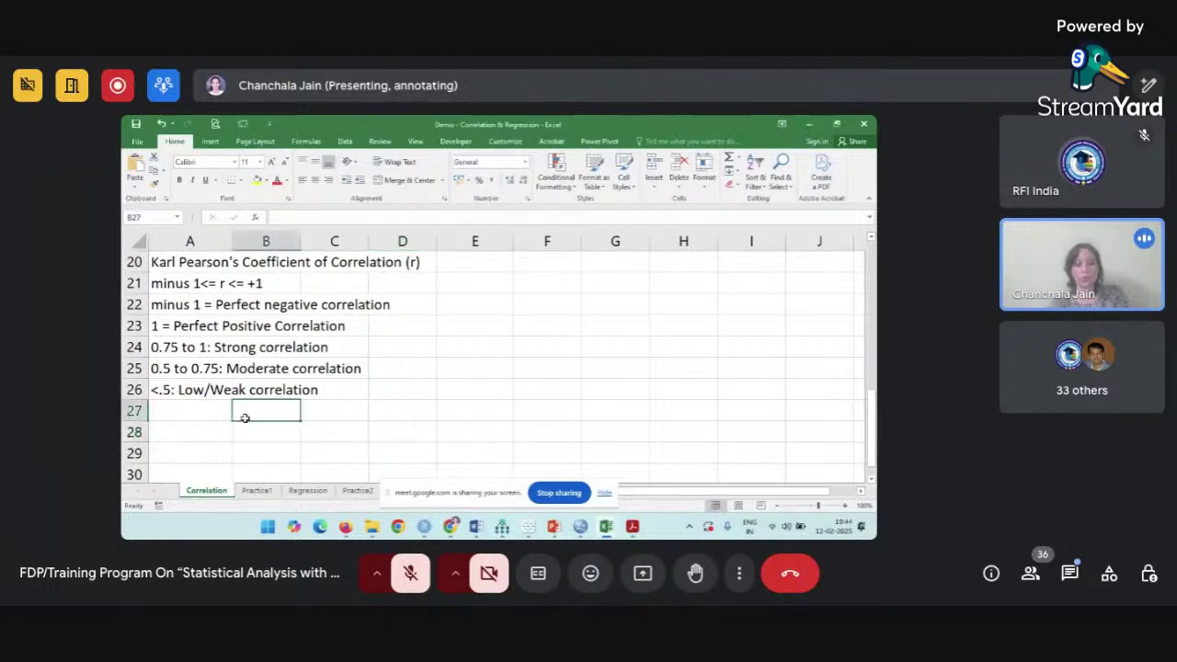
{"action": "scroll", "coordinate": [244, 418], "scroll_direction": "down", "scroll_amount": 1}
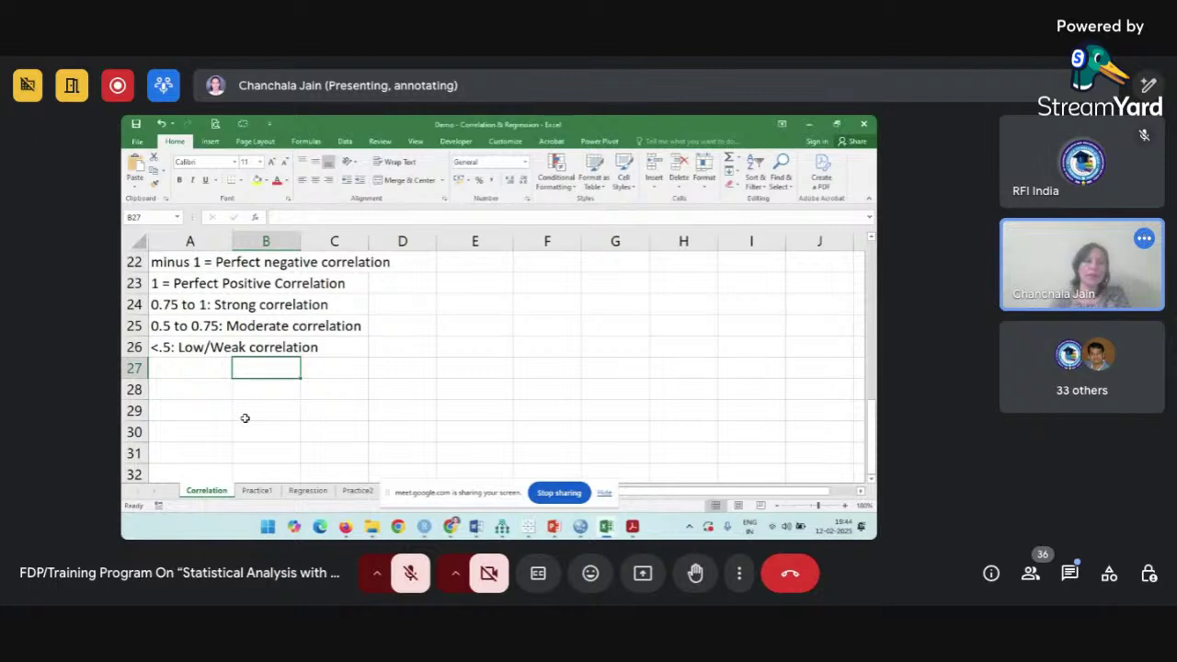
{"action": "left_click", "coordinate": [171, 368]}
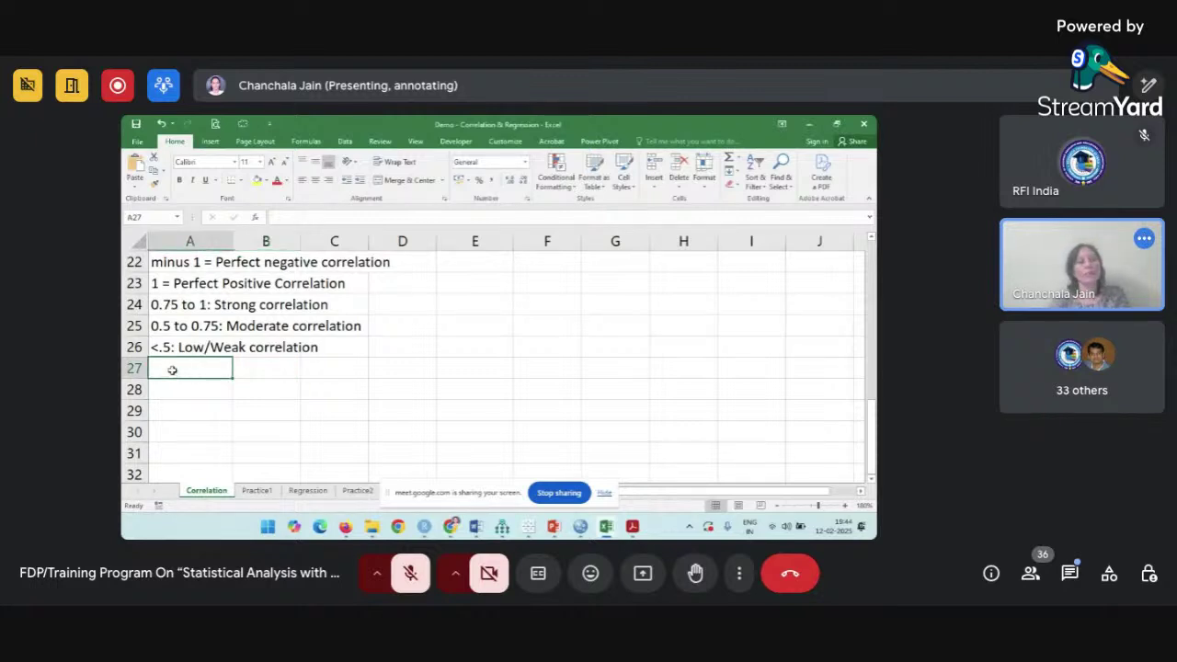
{"action": "scroll", "coordinate": [171, 367], "scroll_direction": "up", "scroll_amount": 2}
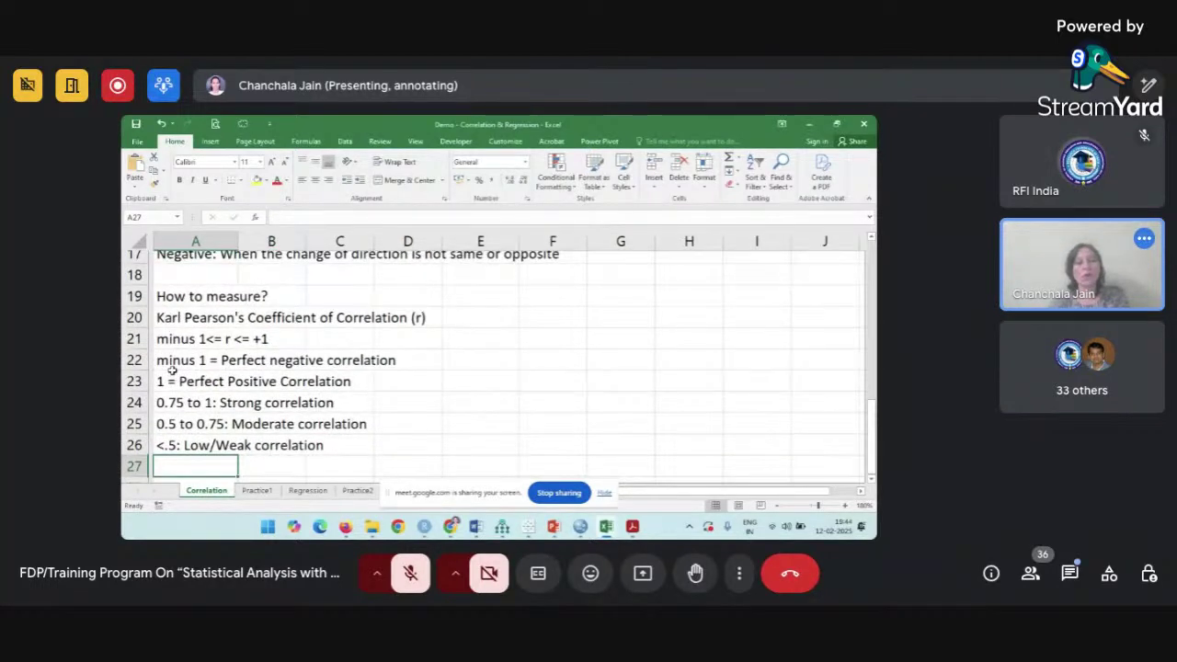
{"action": "scroll", "coordinate": [171, 370], "scroll_direction": "down", "scroll_amount": 1}
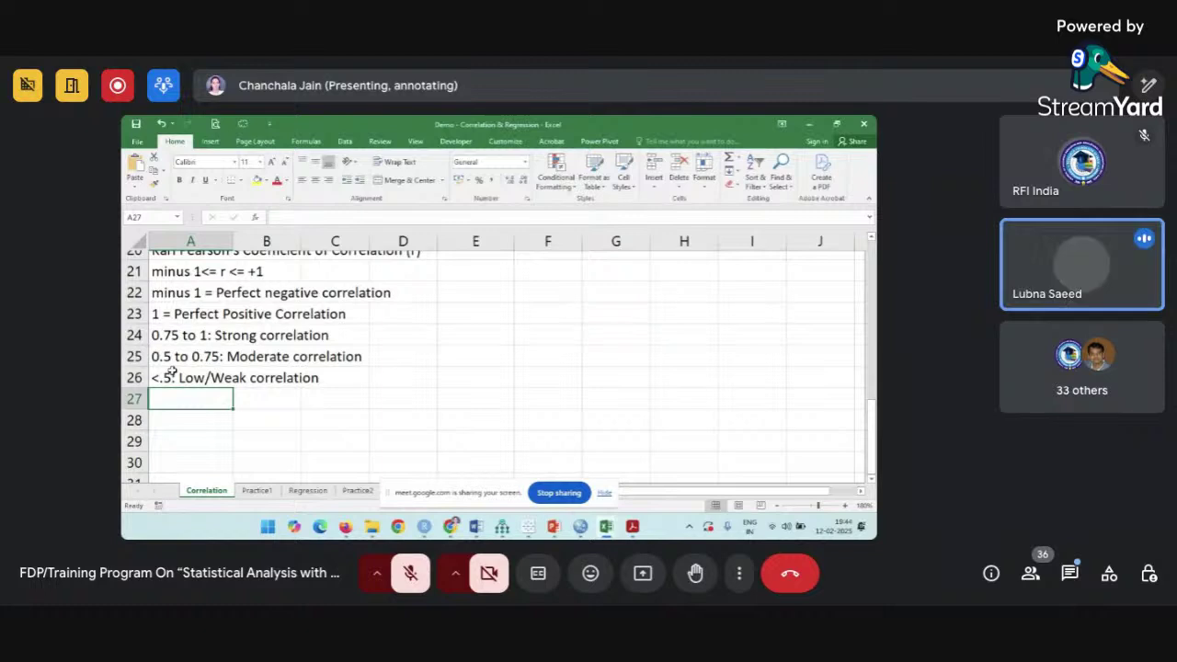
{"action": "scroll", "coordinate": [183, 379], "scroll_direction": "down", "scroll_amount": 1}
{"action": "left_click", "coordinate": [202, 406]}
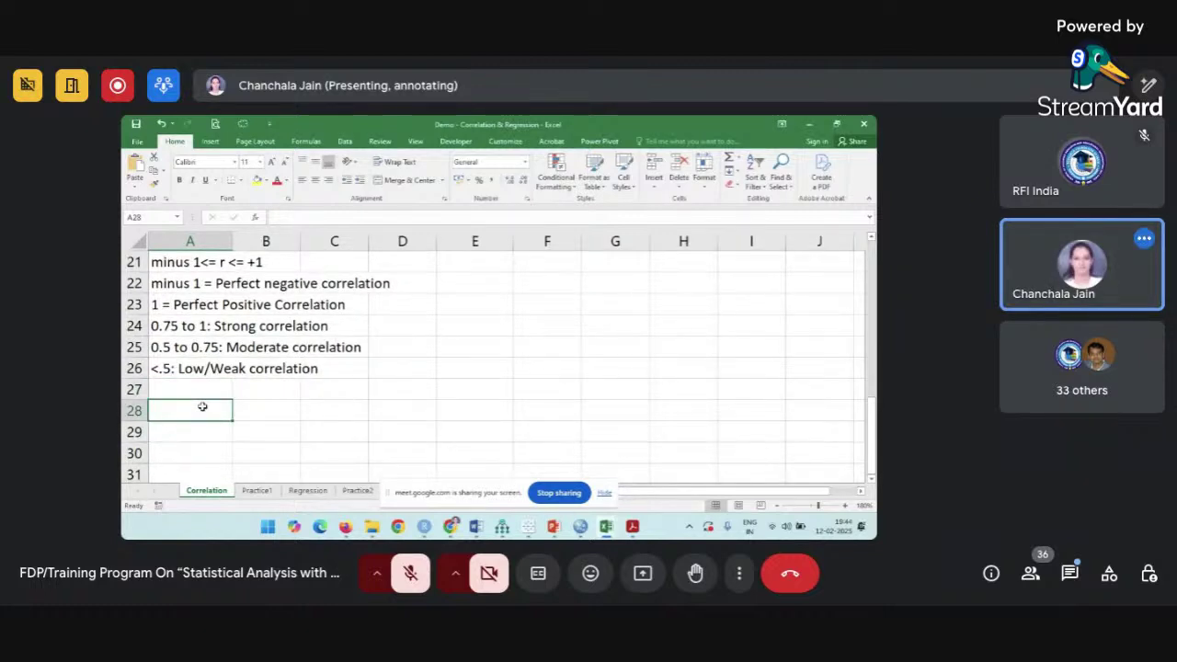
{"action": "type", "text": "Cau"}
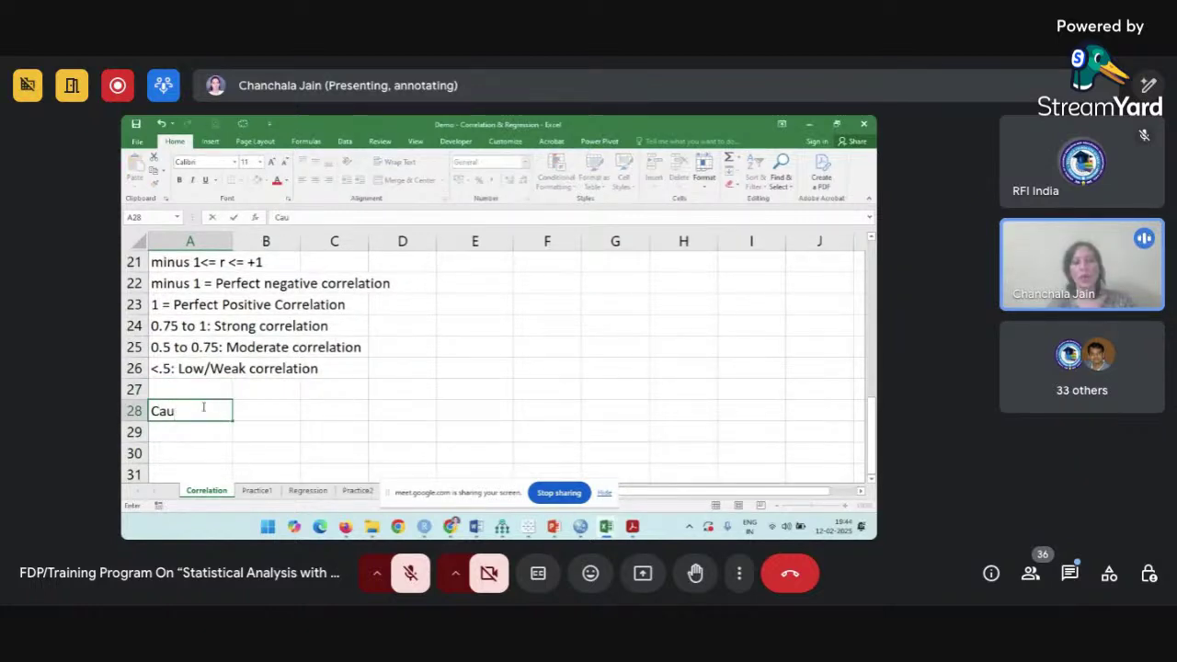
{"action": "type", "text": "sation"}
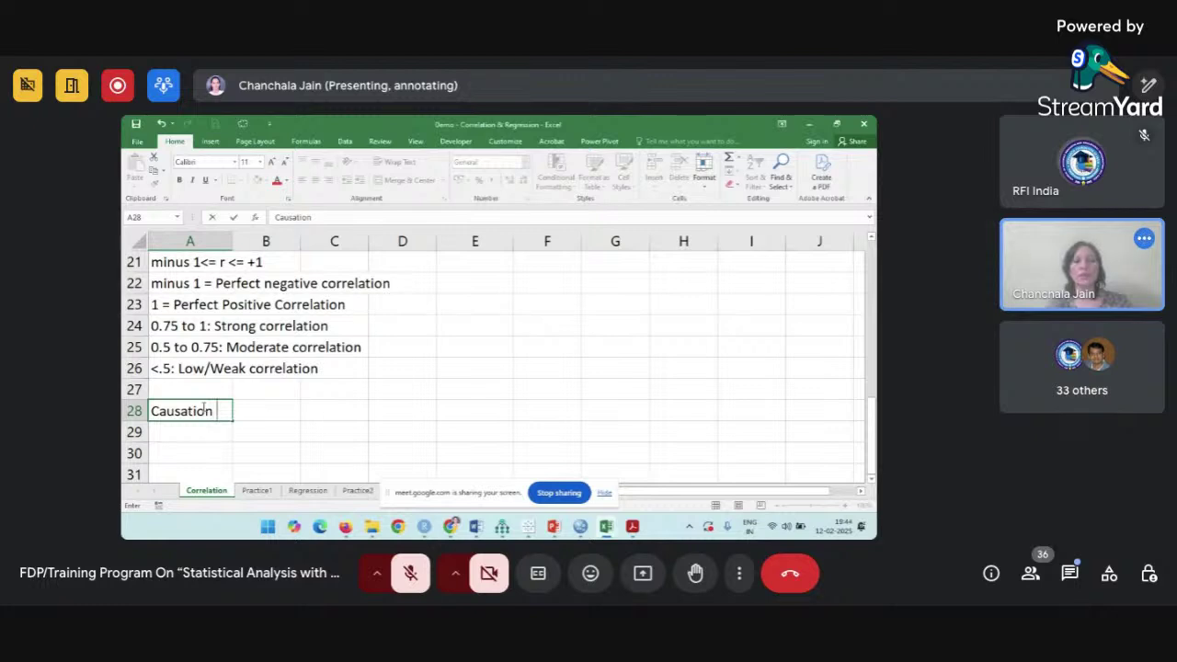
{"action": "left_click", "coordinate": [152, 411]}
{"action": "type", "text": "Correl"}
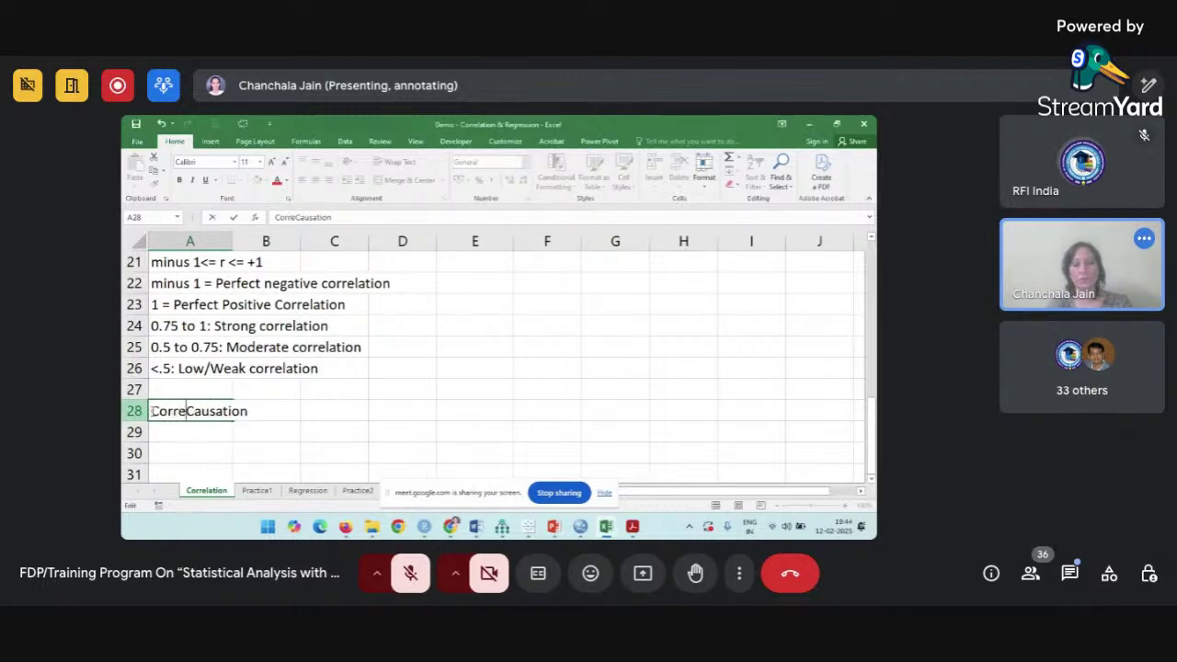
{"action": "type", "text": "ation is not"}
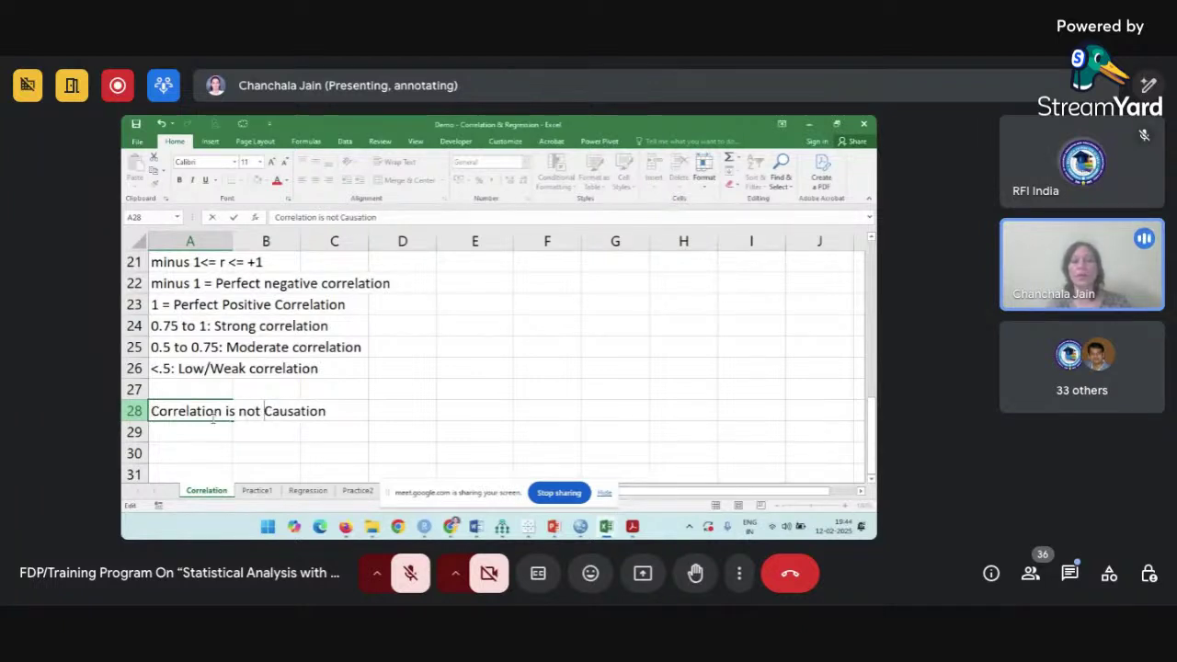
{"action": "left_click", "coordinate": [311, 448]}
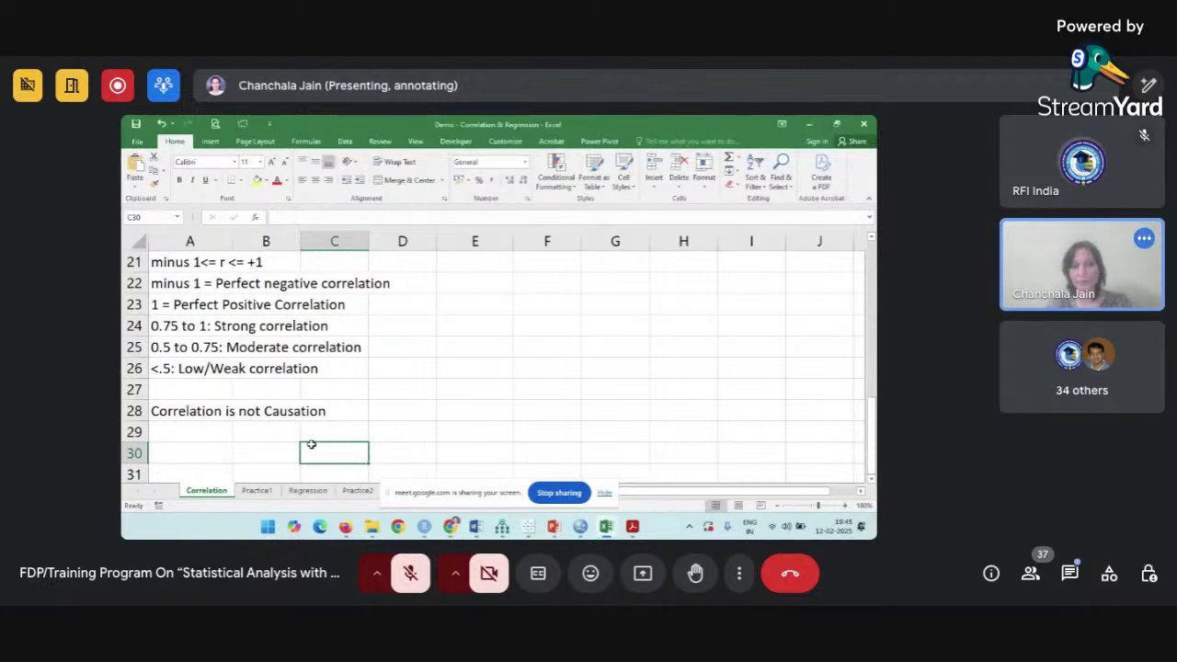
Review the notes back up to the Temperature and Sales of Ice-cream data at the start of the sheet.
{"action": "left_click", "coordinate": [196, 439]}
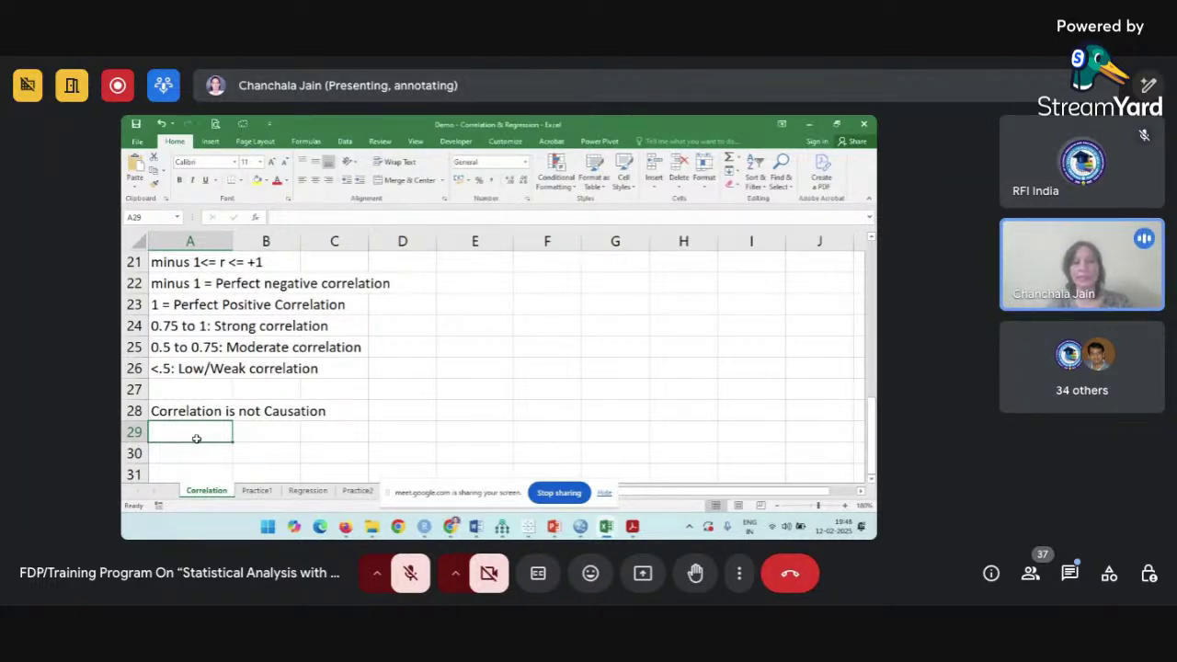
{"action": "left_click", "coordinate": [268, 391]}
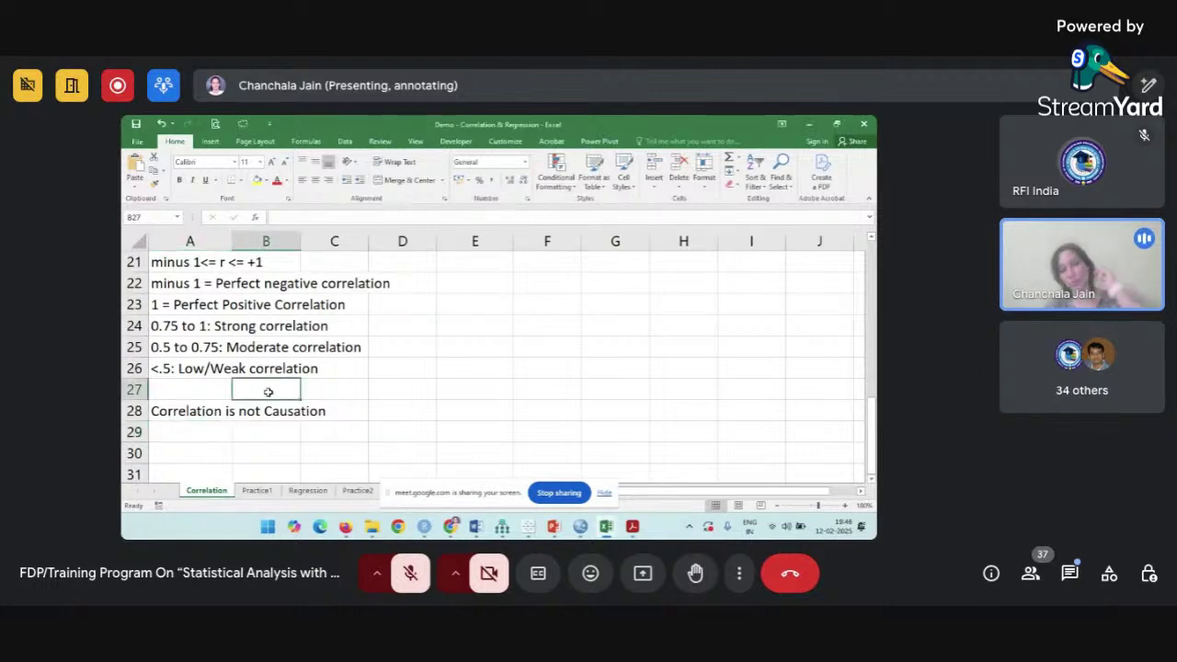
{"action": "scroll", "coordinate": [268, 391], "scroll_direction": "up", "scroll_amount": 3}
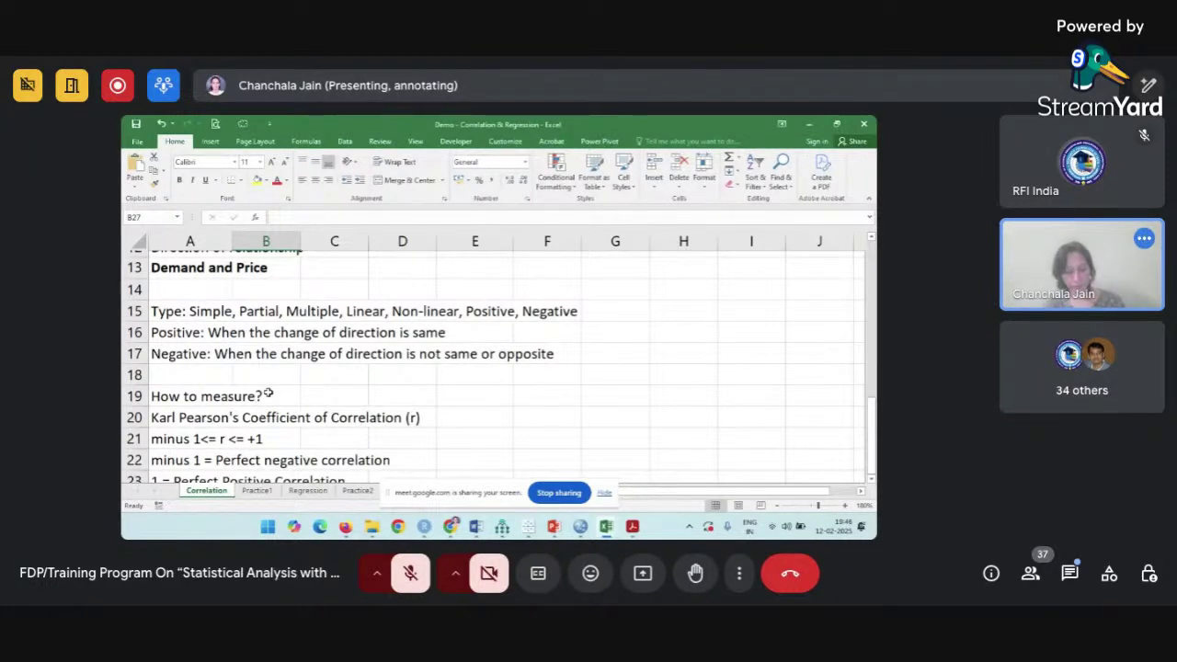
{"action": "scroll", "coordinate": [319, 333], "scroll_direction": "up", "scroll_amount": 3}
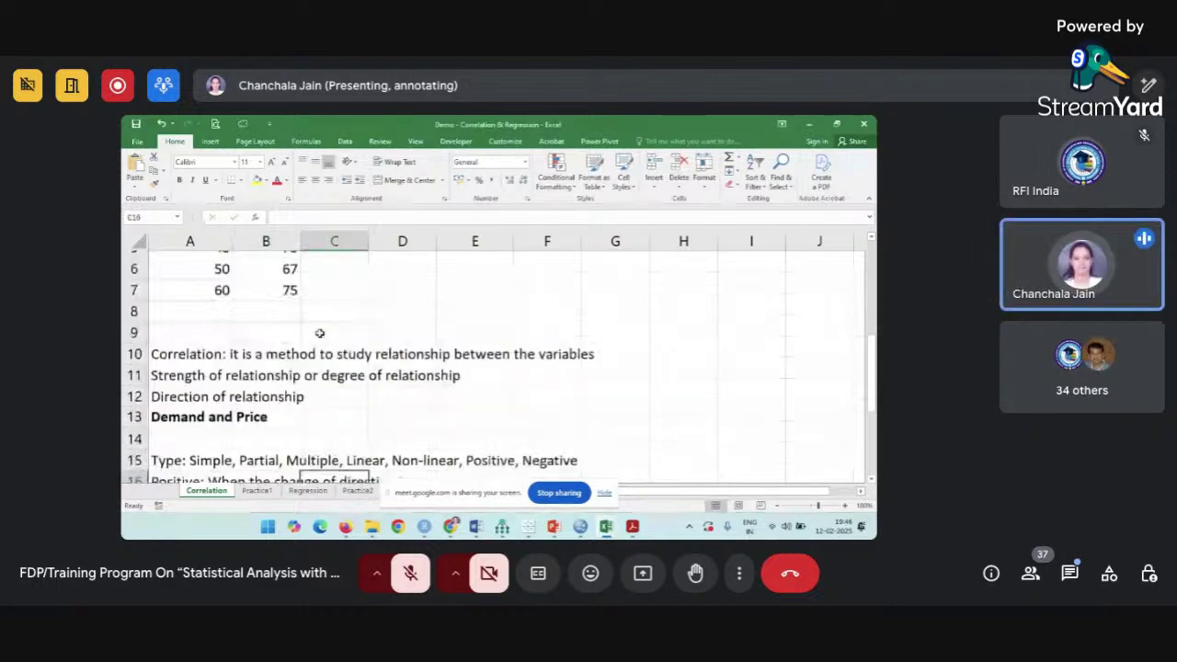
{"action": "scroll", "coordinate": [319, 333], "scroll_direction": "up", "scroll_amount": 1}
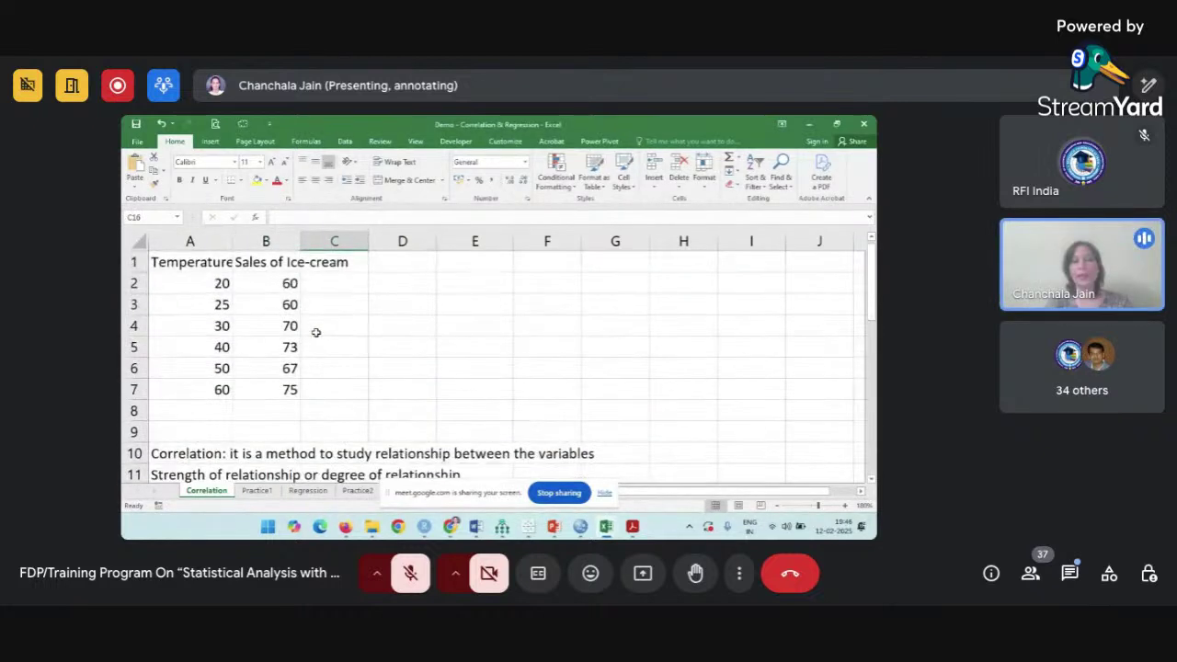
{"action": "left_click", "coordinate": [206, 264]}
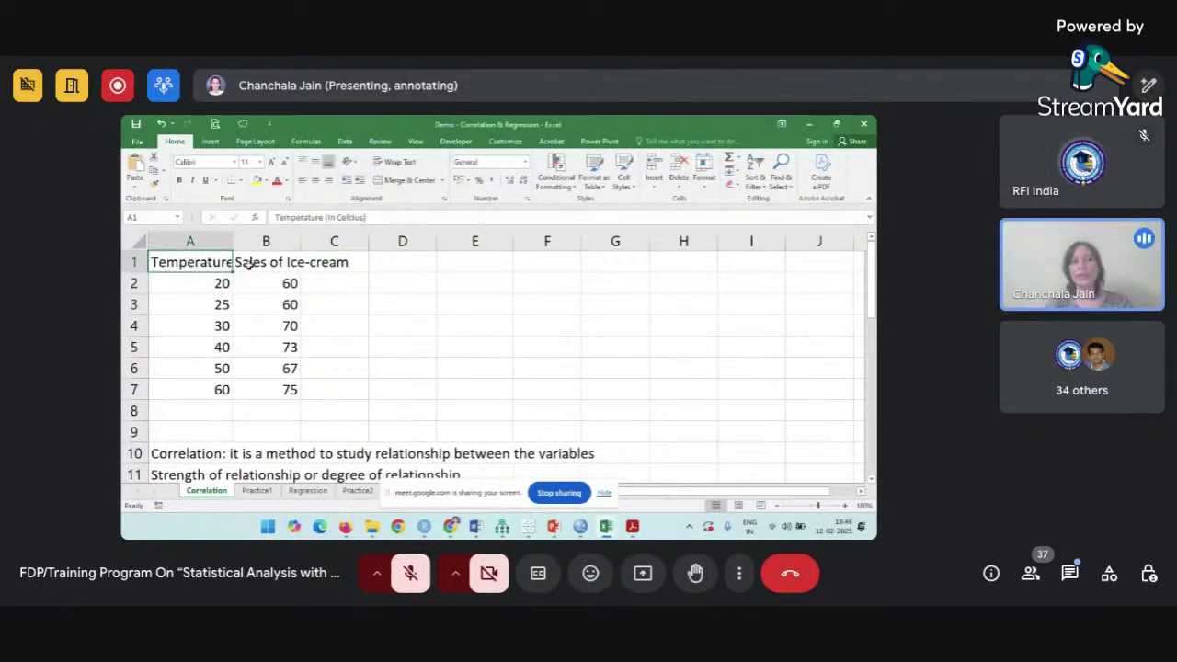
{"action": "left_click", "coordinate": [246, 263]}
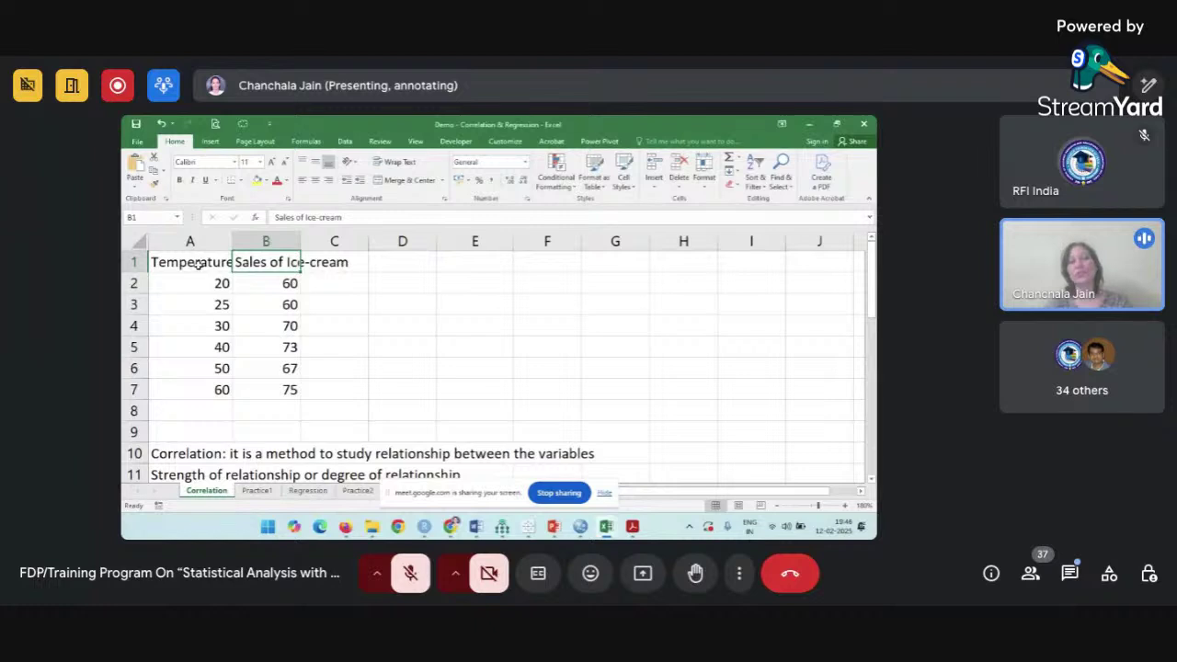
{"action": "left_click", "coordinate": [271, 392]}
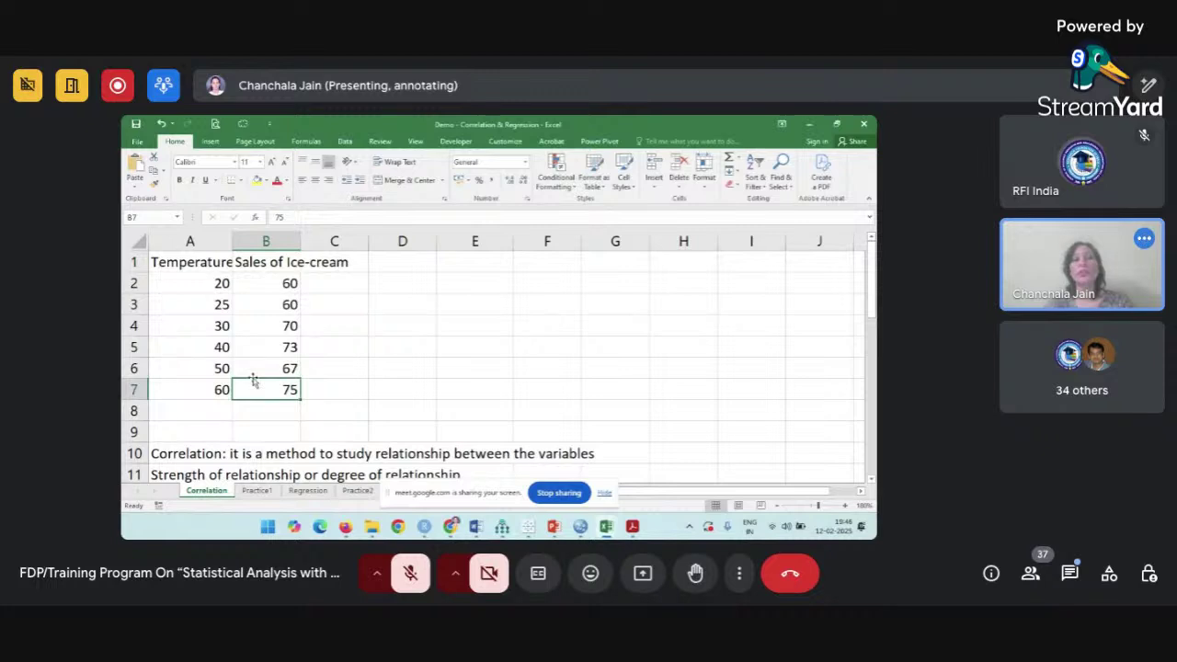
Calculate the correlation between temperature and ice-cream sales in cell D5 with =CORREL(A2:A7,B2:B7).
{"action": "left_click", "coordinate": [399, 348]}
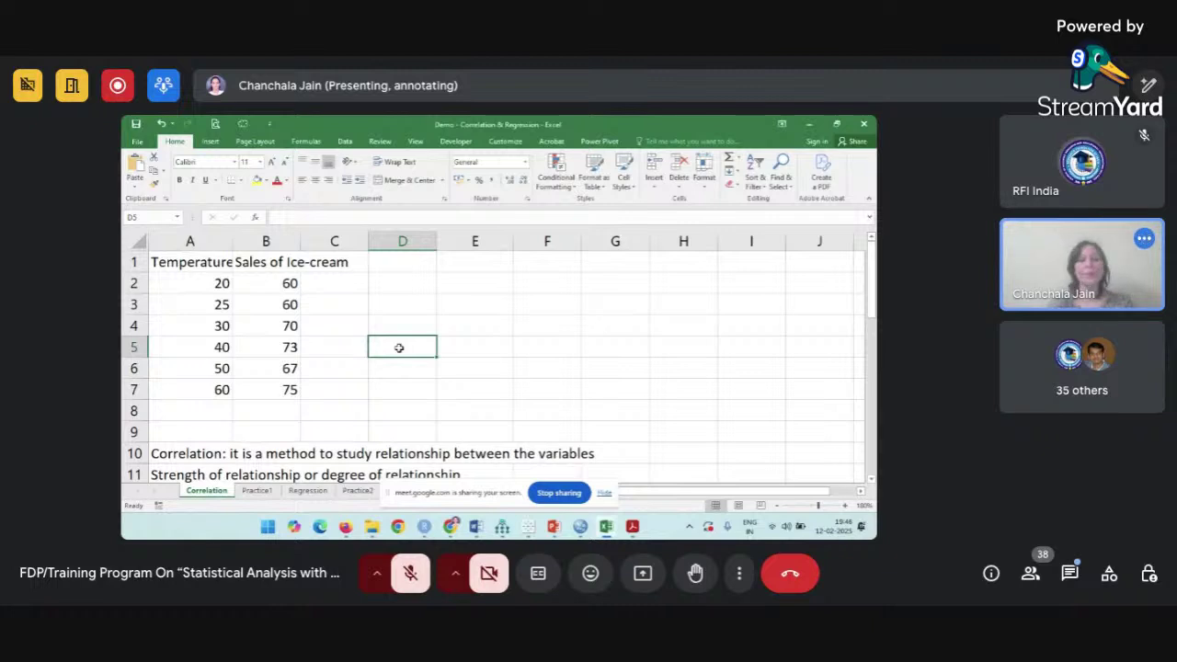
{"action": "type", "text": "="}
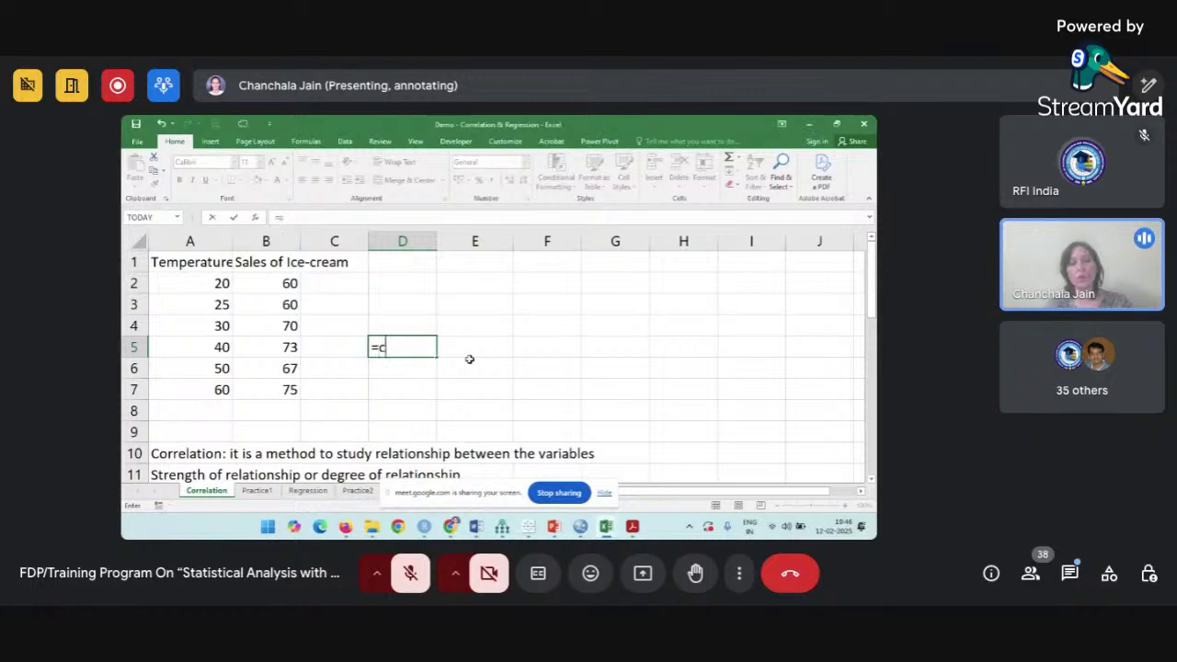
{"action": "type", "text": "corre"}
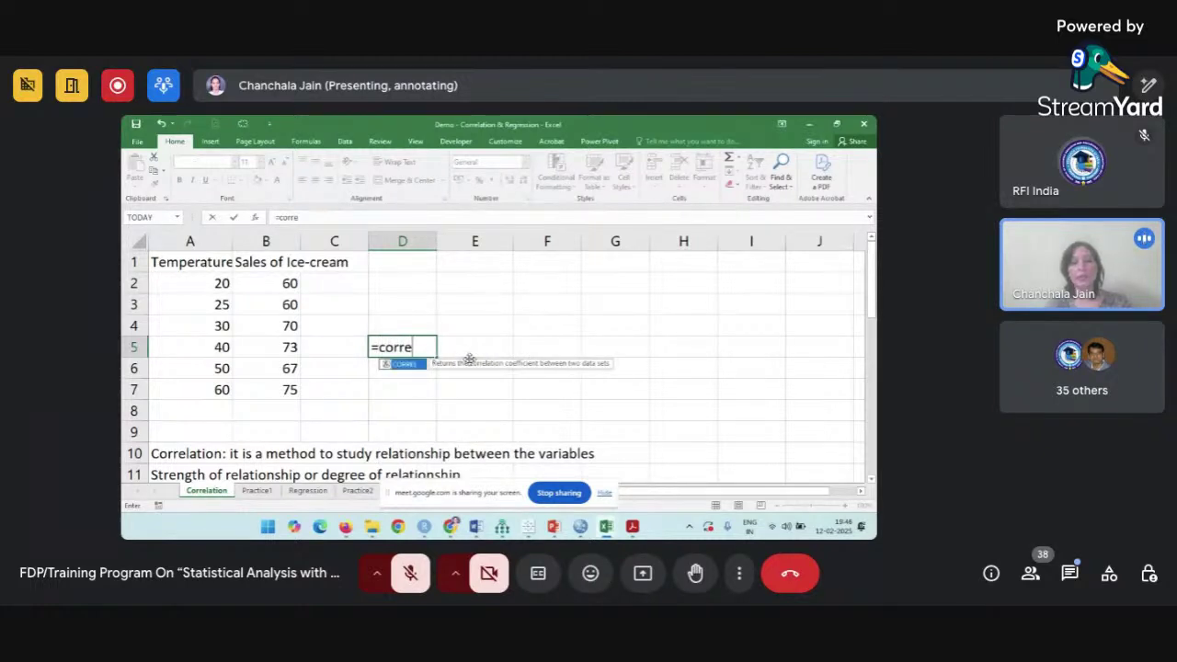
{"action": "type", "text": "l"}
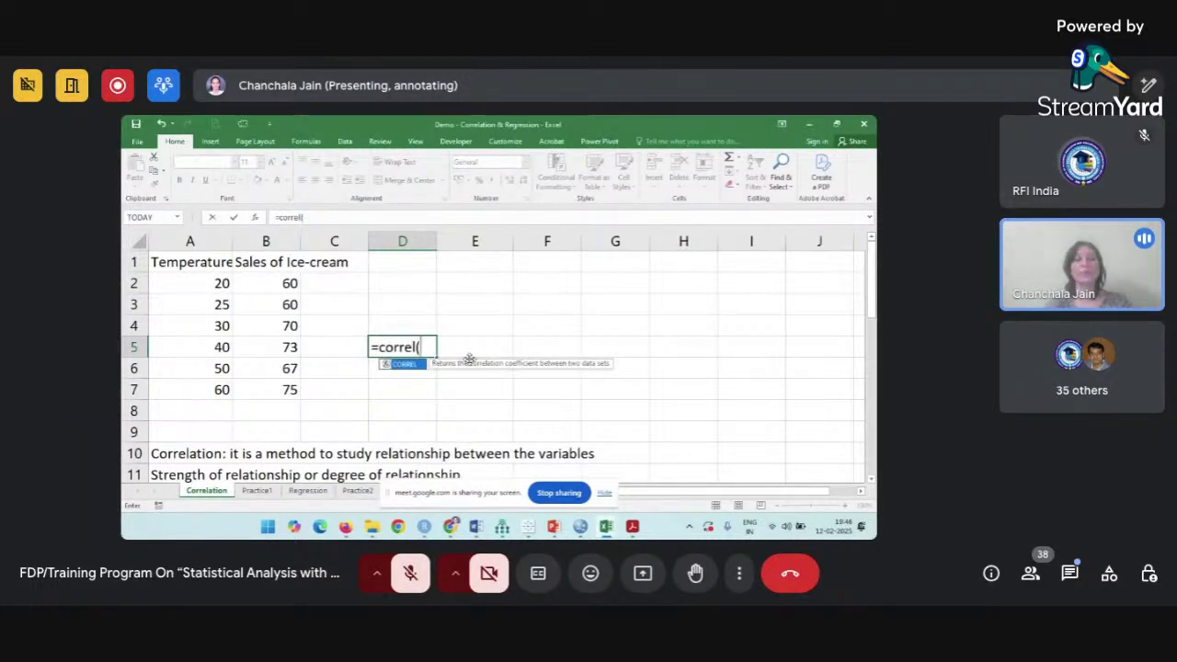
{"action": "type", "text": "("}
{"action": "left_click_drag", "start_coordinate": [211, 283], "coordinate": [197, 391]}
{"action": "type", "text": ","}
{"action": "left_click_drag", "start_coordinate": [287, 283], "coordinate": [265, 395]}
{"action": "type", "text": ")"}
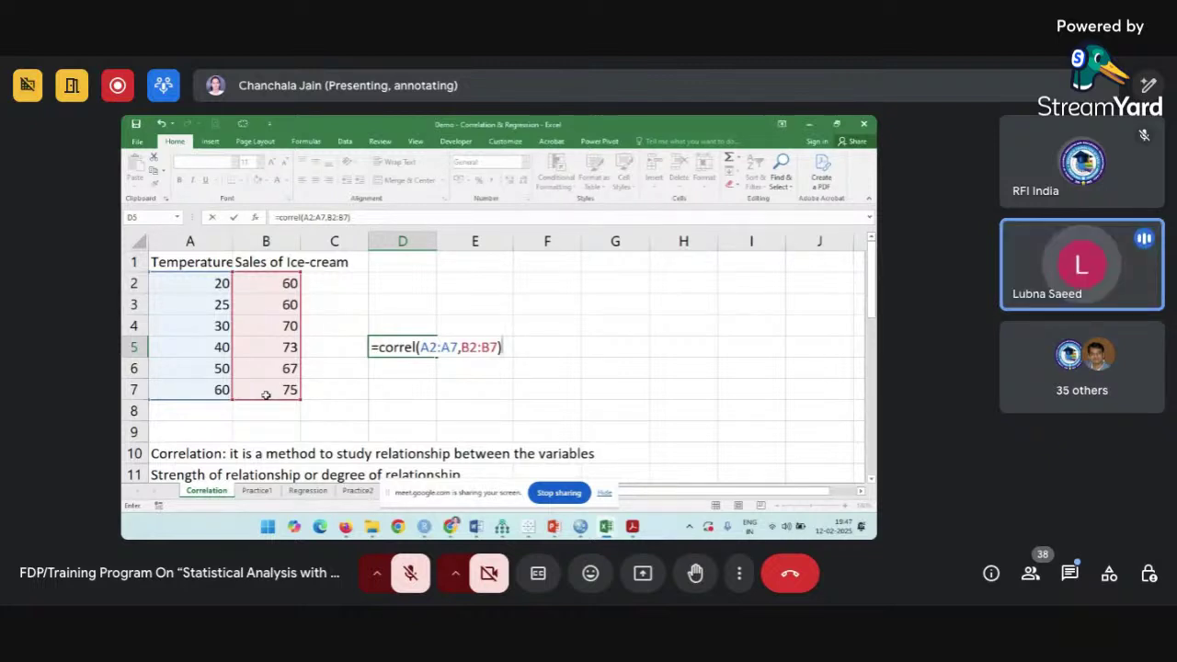
{"action": "key", "text": "Return"}
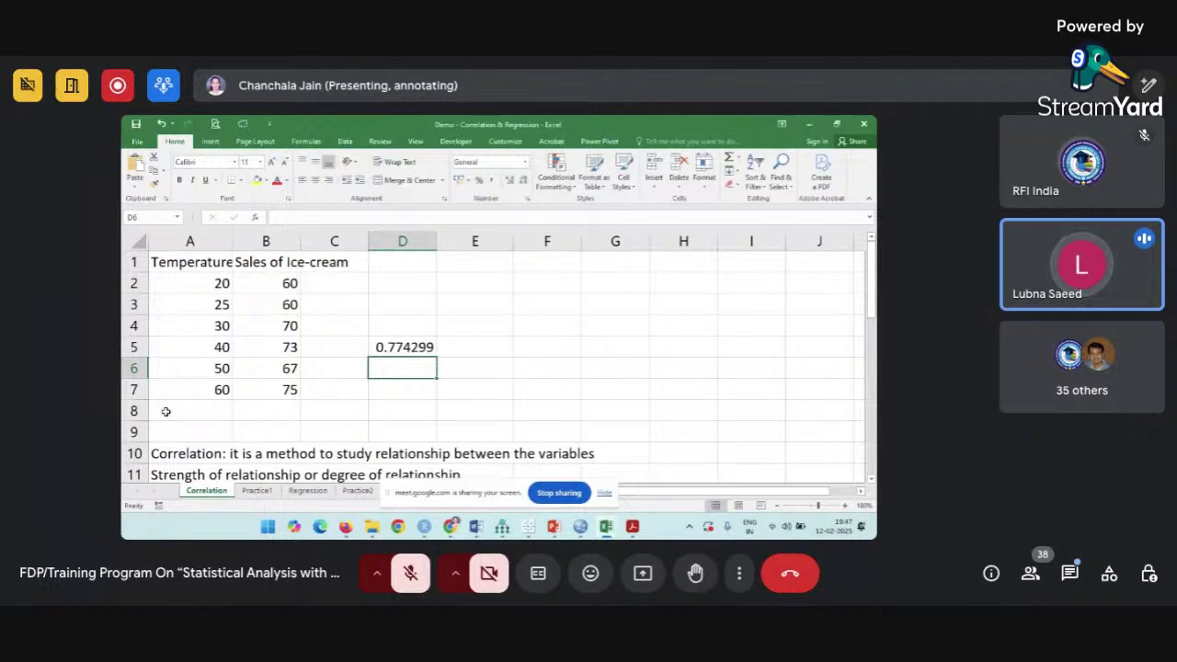
{"action": "left_click", "coordinate": [426, 352]}
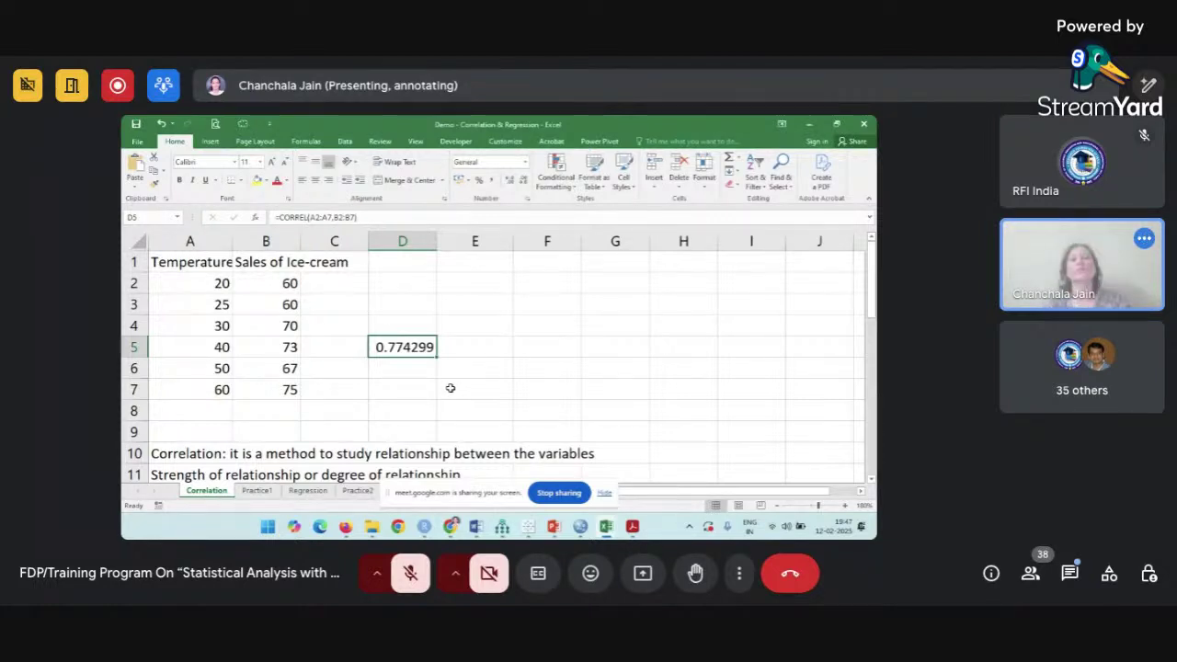
Open the Correlation tool from the Data Analysis tools.
{"action": "left_click", "coordinate": [425, 373]}
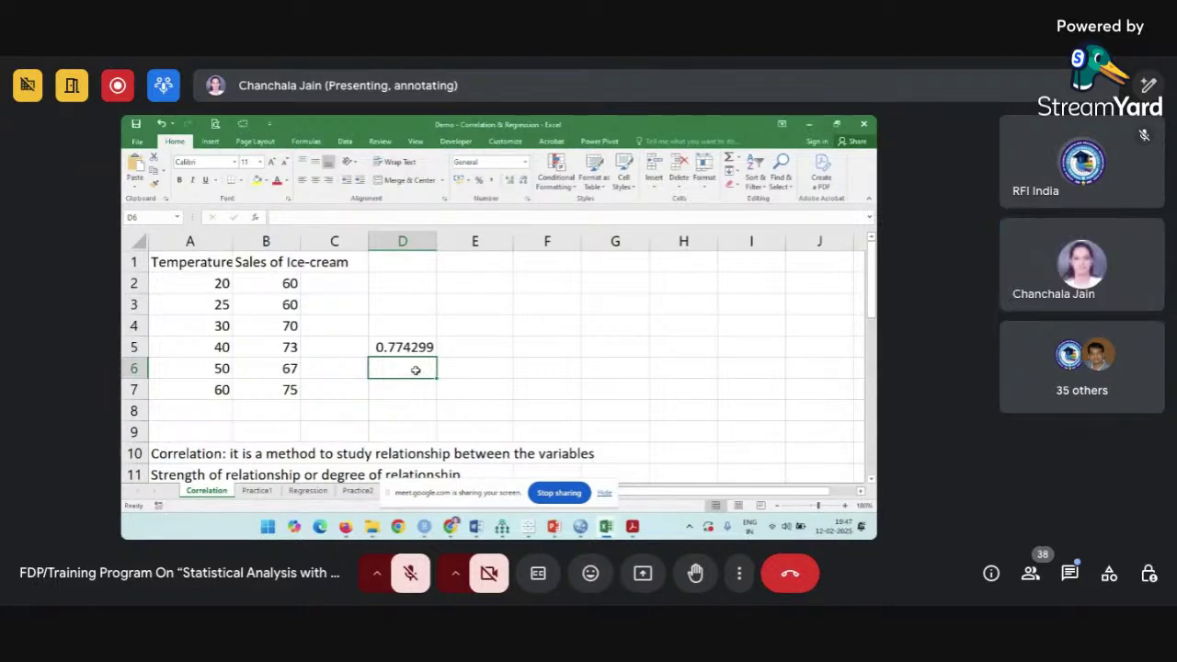
{"action": "left_click", "coordinate": [330, 352]}
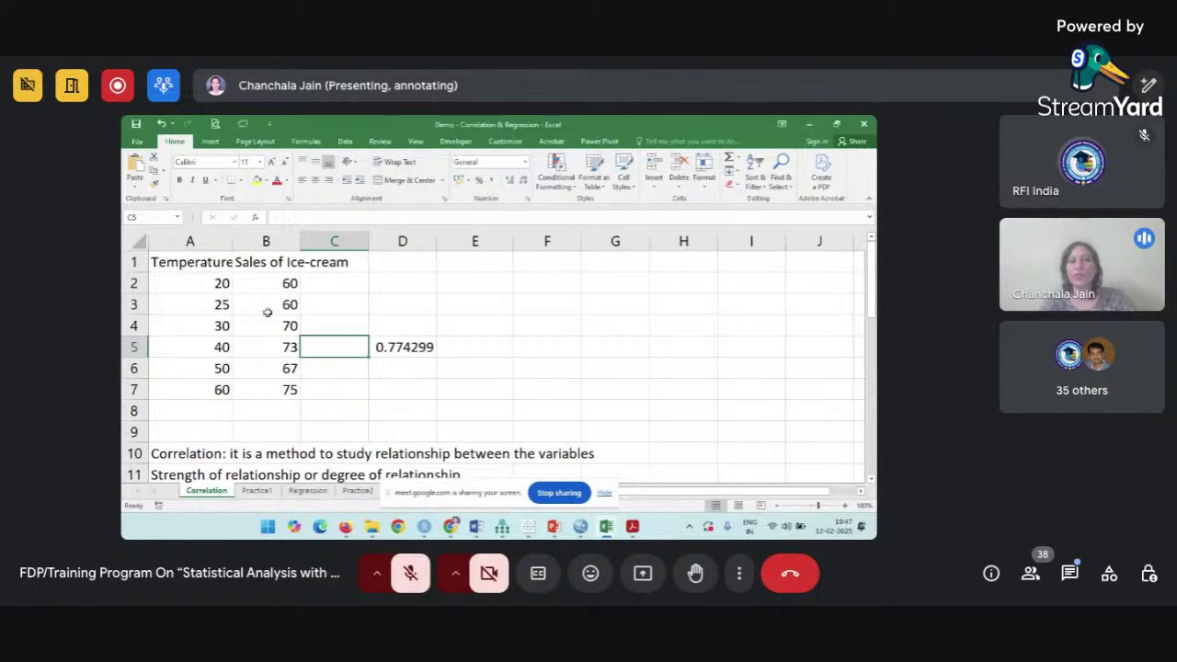
{"action": "left_click", "coordinate": [346, 143]}
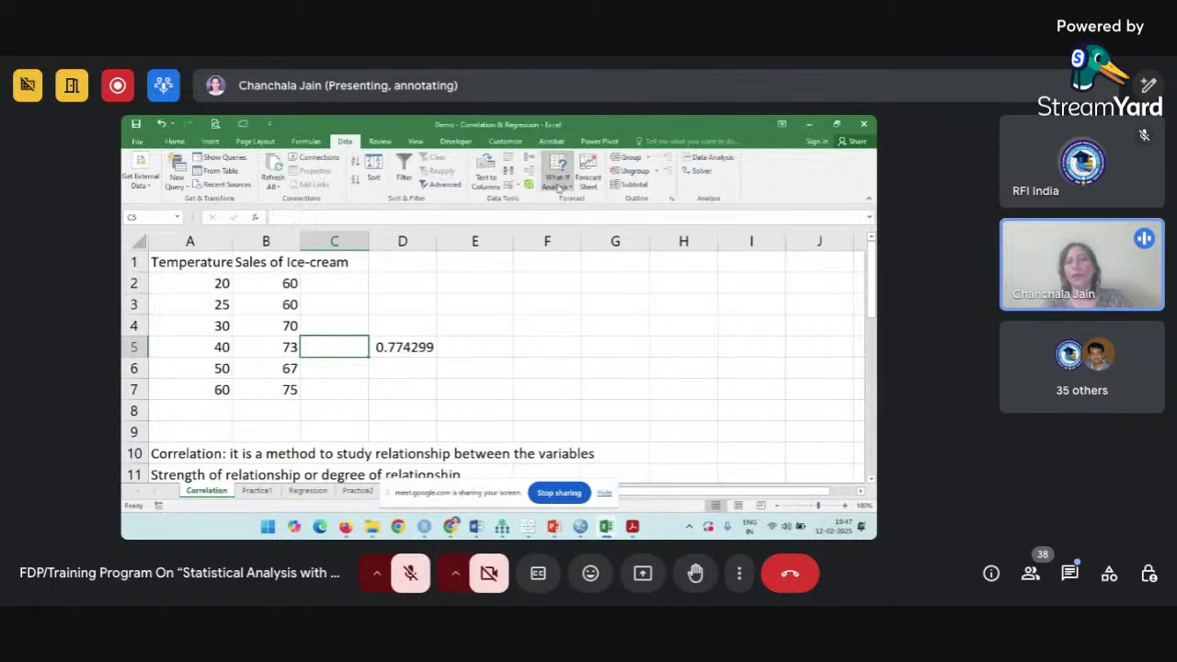
{"action": "left_click", "coordinate": [724, 159]}
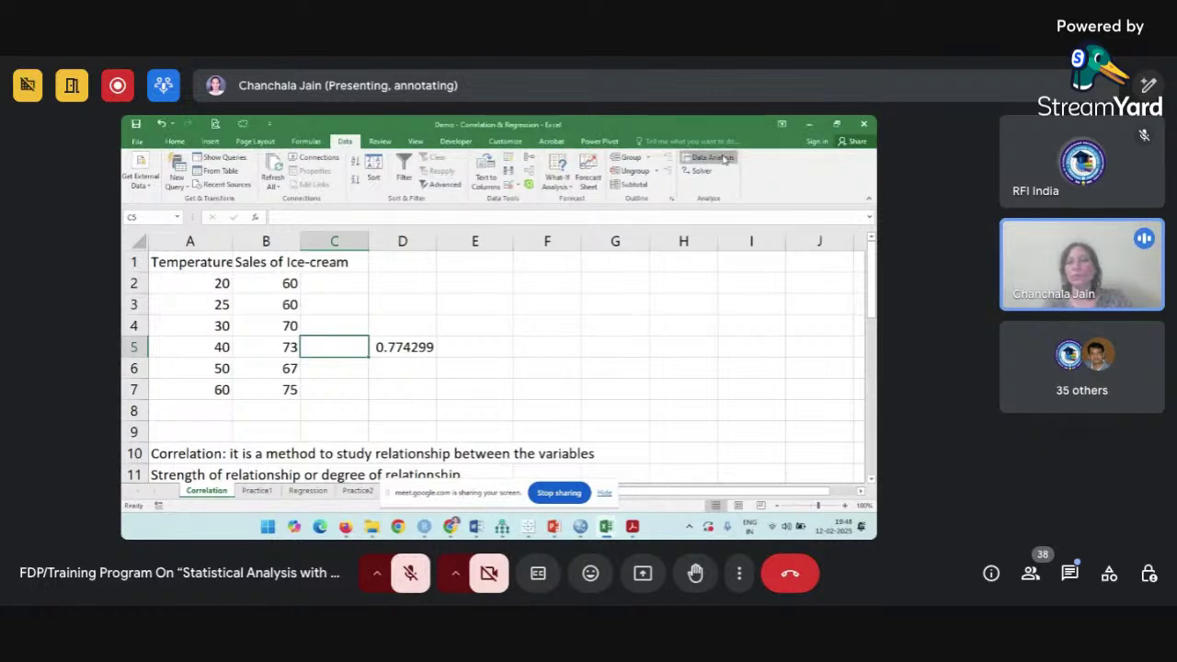
{"action": "left_click_drag", "start_coordinate": [571, 230], "coordinate": [687, 213]}
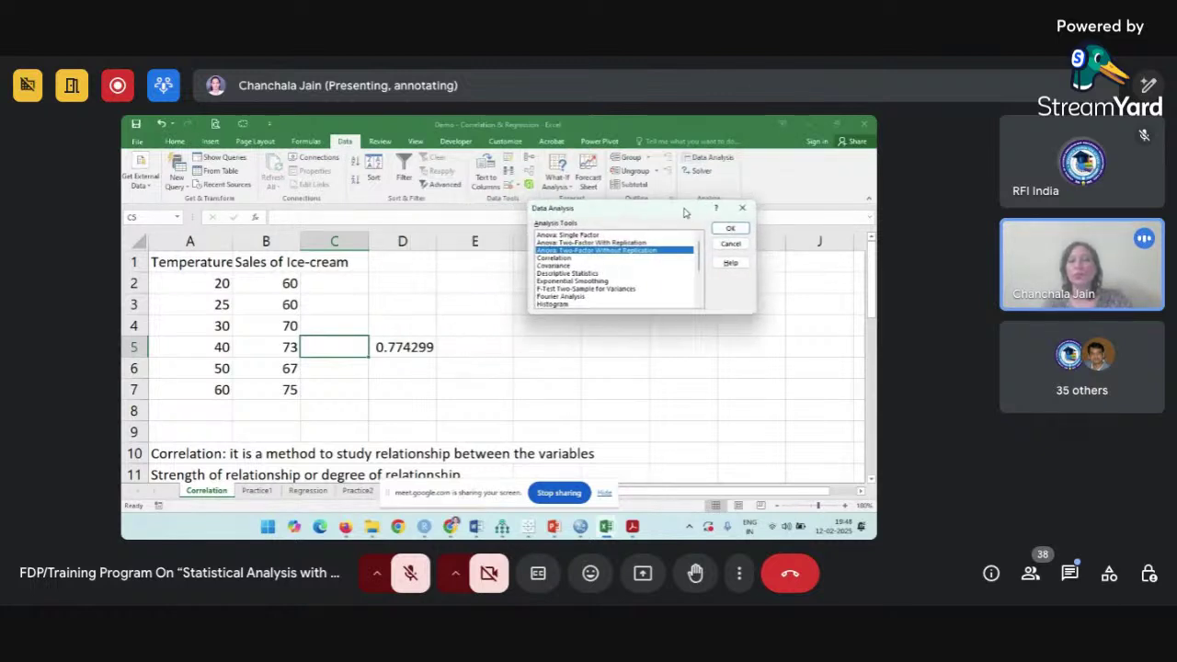
{"action": "left_click", "coordinate": [554, 259]}
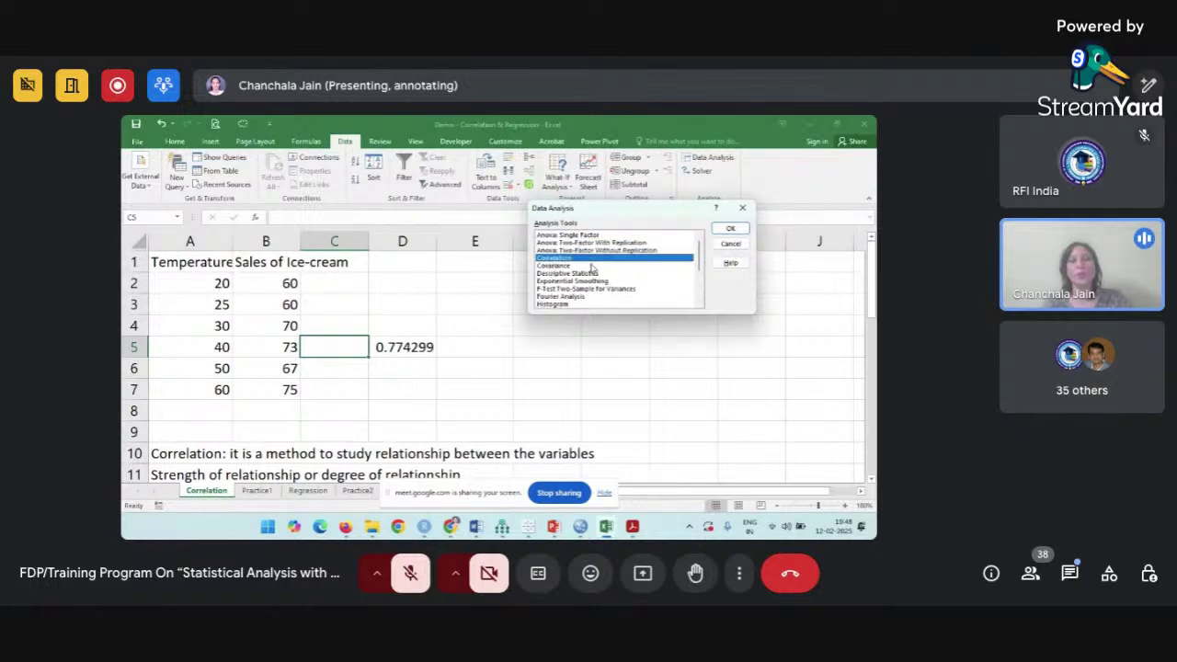
{"action": "left_click", "coordinate": [731, 229]}
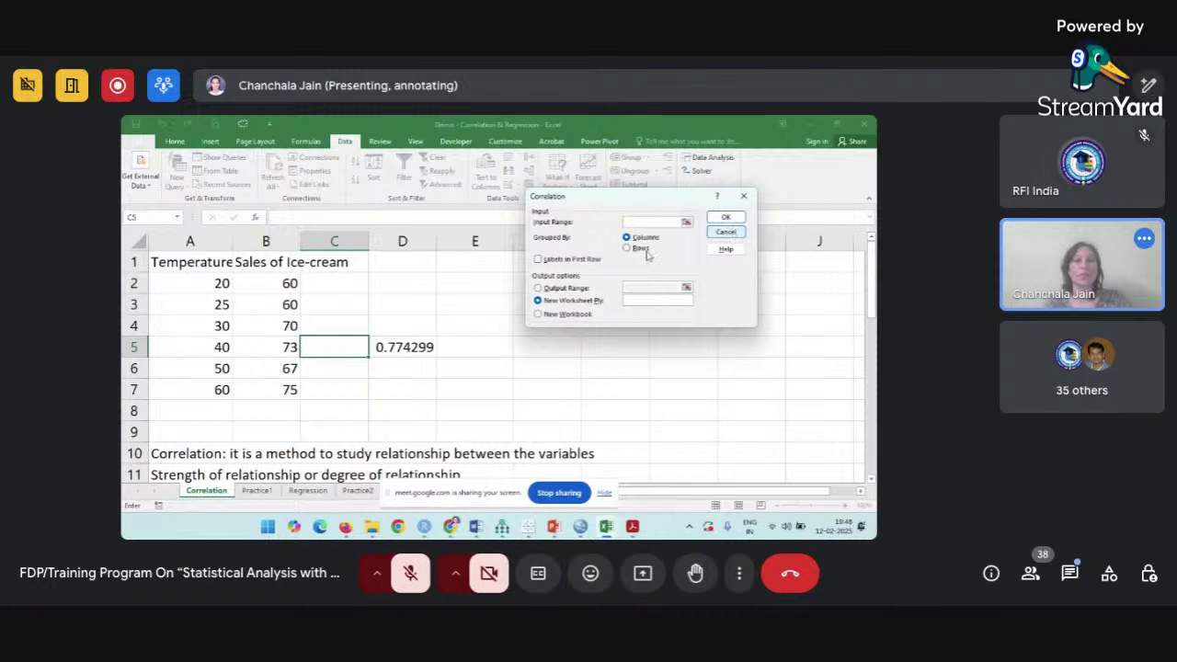
Run the correlation on input range A1:B7, grouped by columns with labels in the first row, outputting to cell F2.
{"action": "left_click_drag", "start_coordinate": [175, 265], "coordinate": [262, 382]}
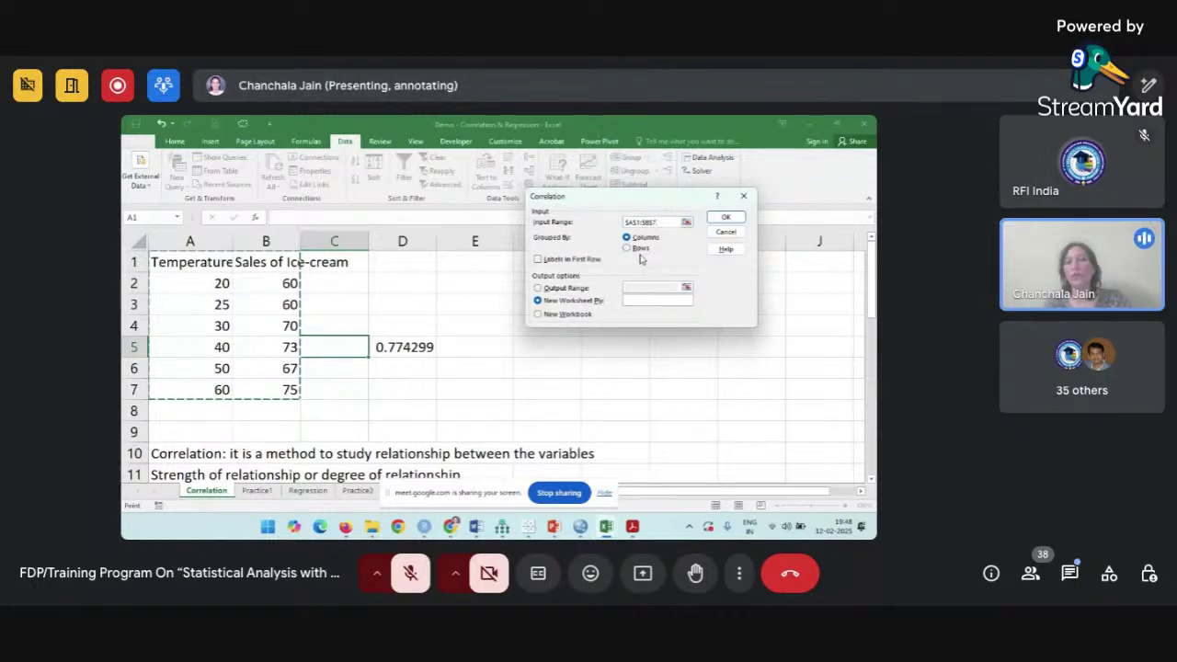
{"action": "left_click", "coordinate": [537, 260]}
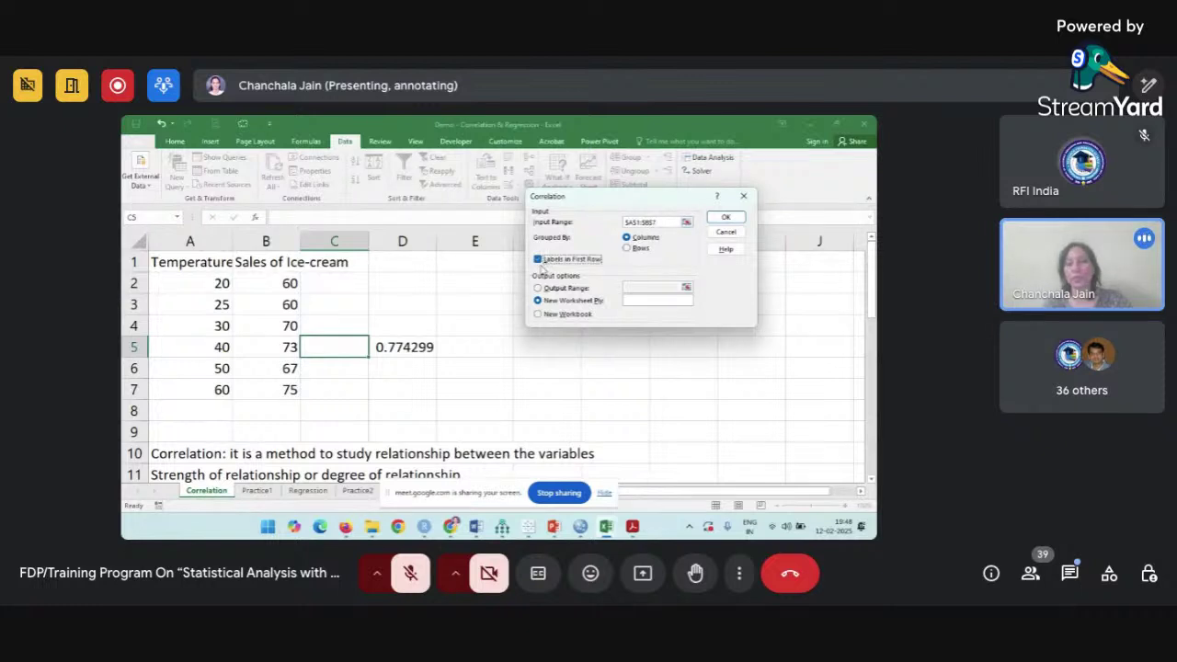
{"action": "left_click", "coordinate": [538, 288]}
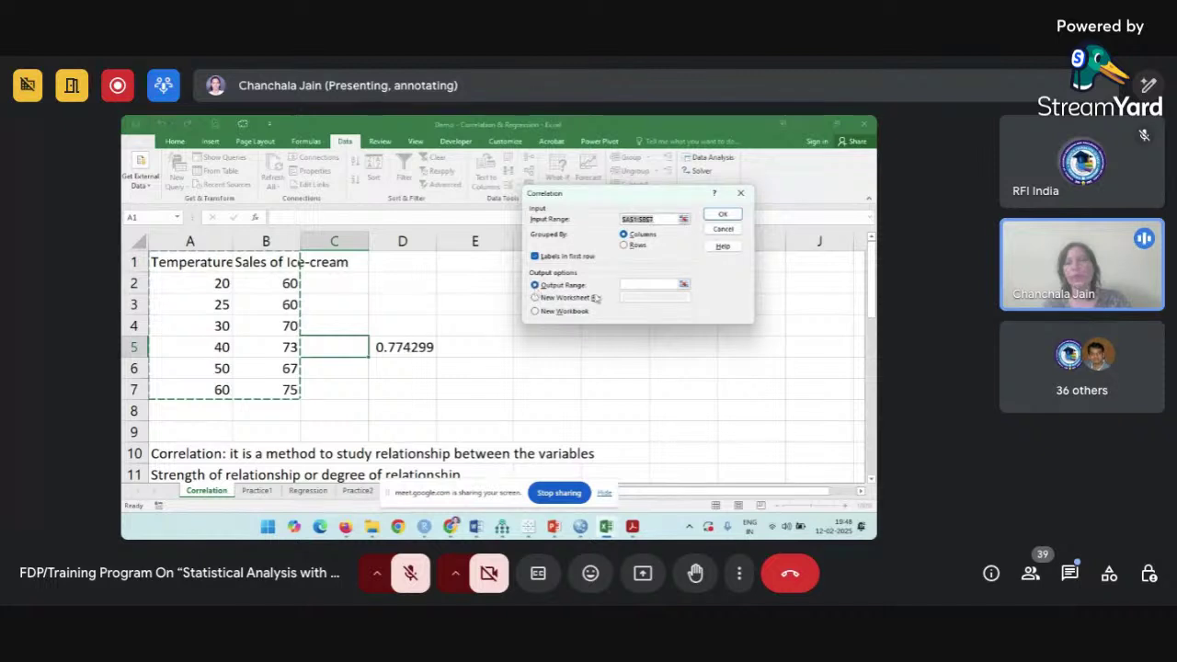
{"action": "left_click", "coordinate": [634, 285]}
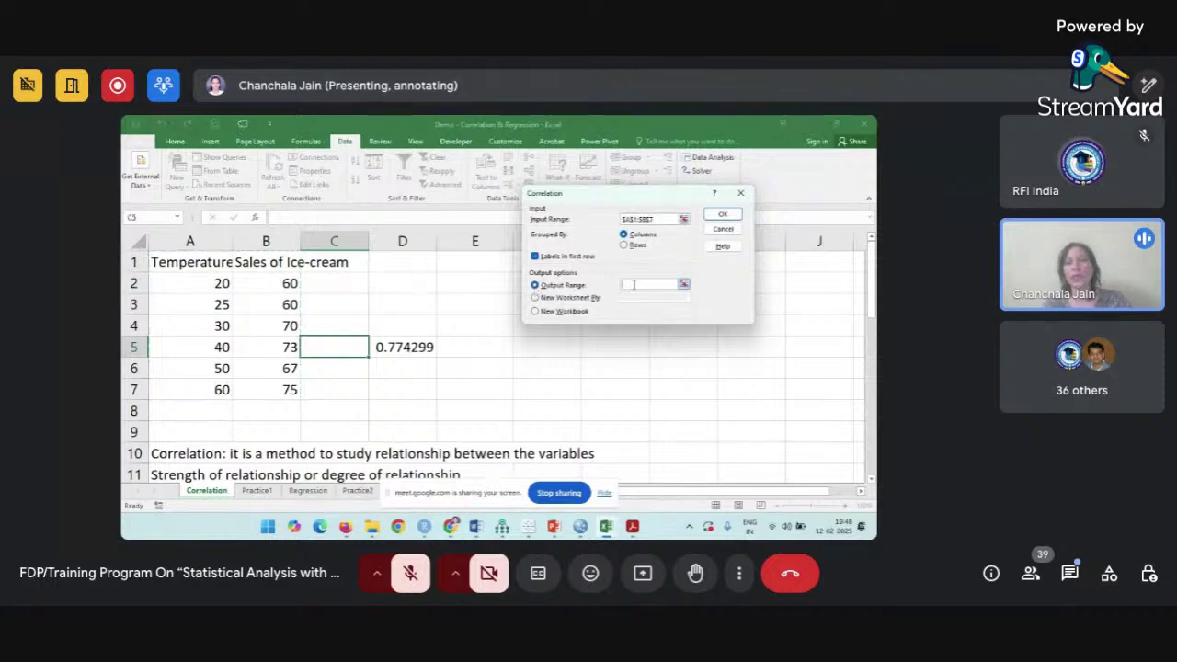
{"action": "left_click", "coordinate": [509, 284]}
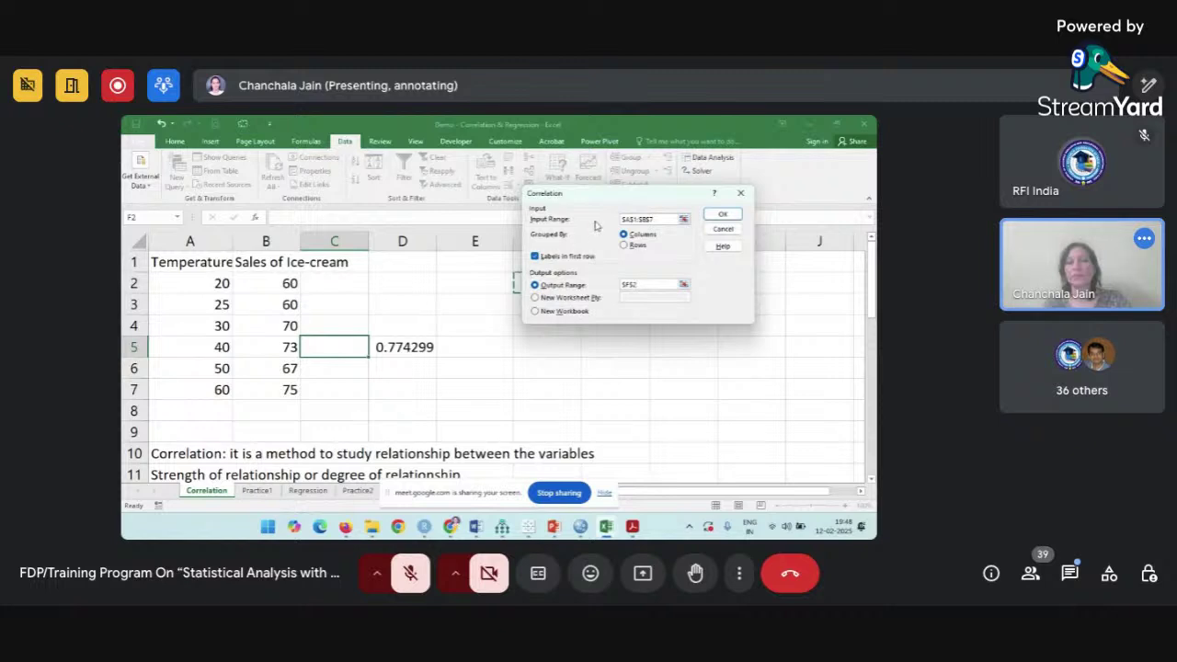
{"action": "left_click_drag", "start_coordinate": [624, 197], "coordinate": [725, 197]}
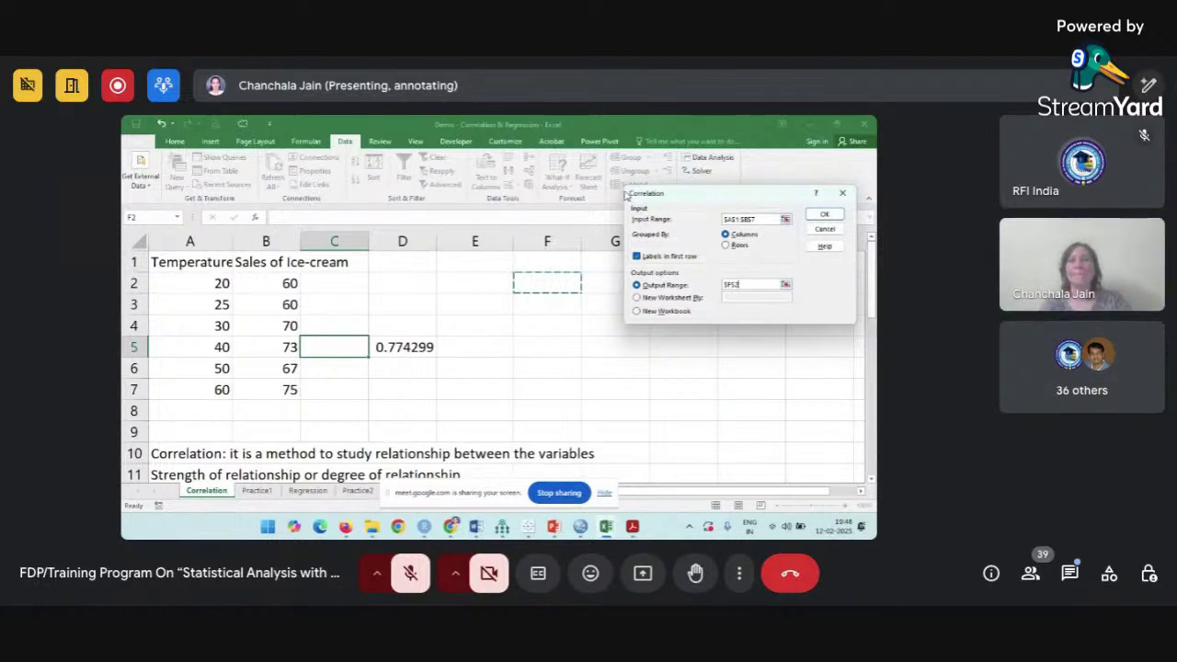
{"action": "left_click", "coordinate": [825, 215]}
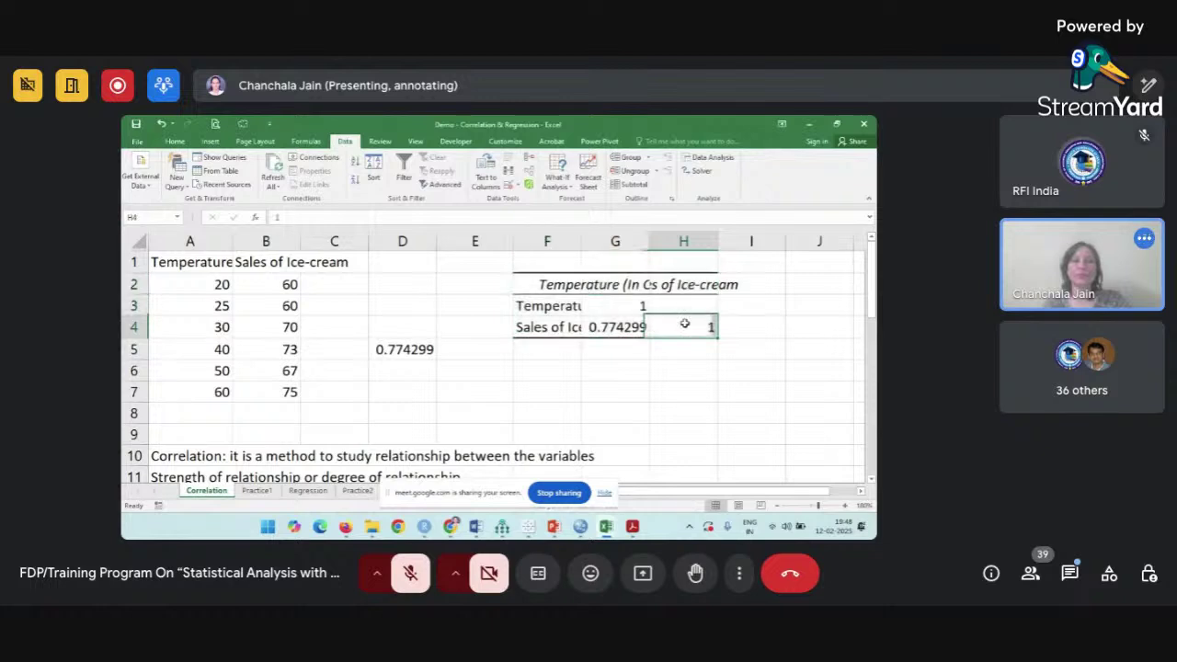
Widen columns F and G and examine how the row and column labels pair up in the correlation matrix.
{"action": "left_click_drag", "start_coordinate": [580, 241], "coordinate": [616, 241]}
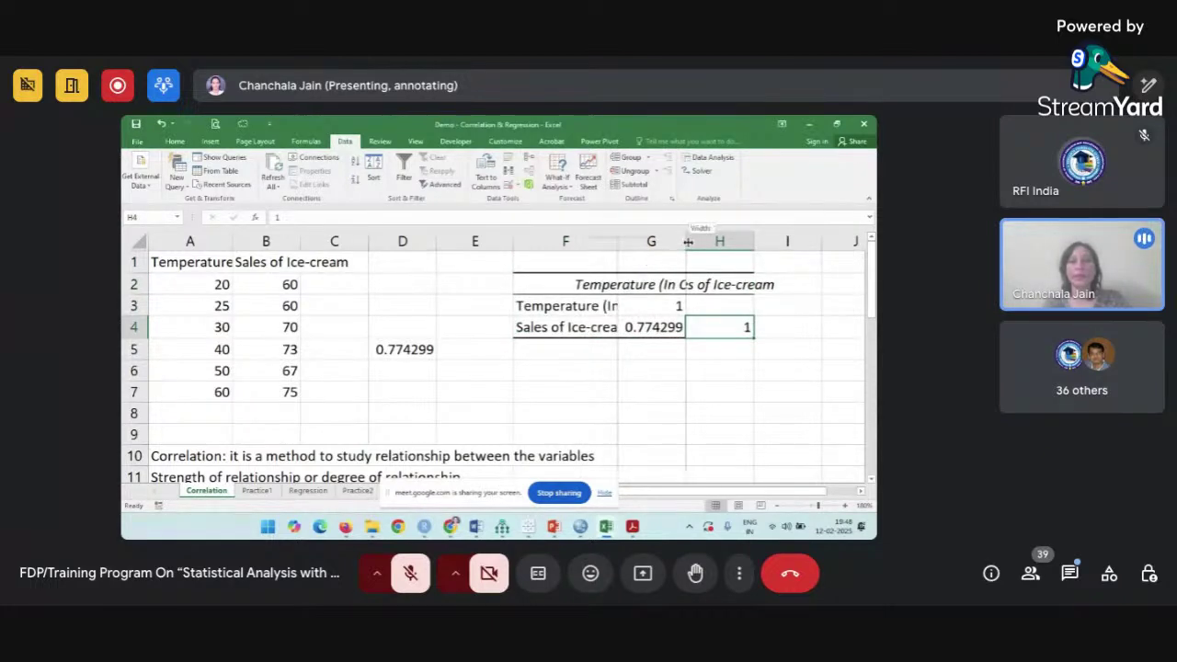
{"action": "left_click_drag", "start_coordinate": [685, 256], "coordinate": [722, 256]}
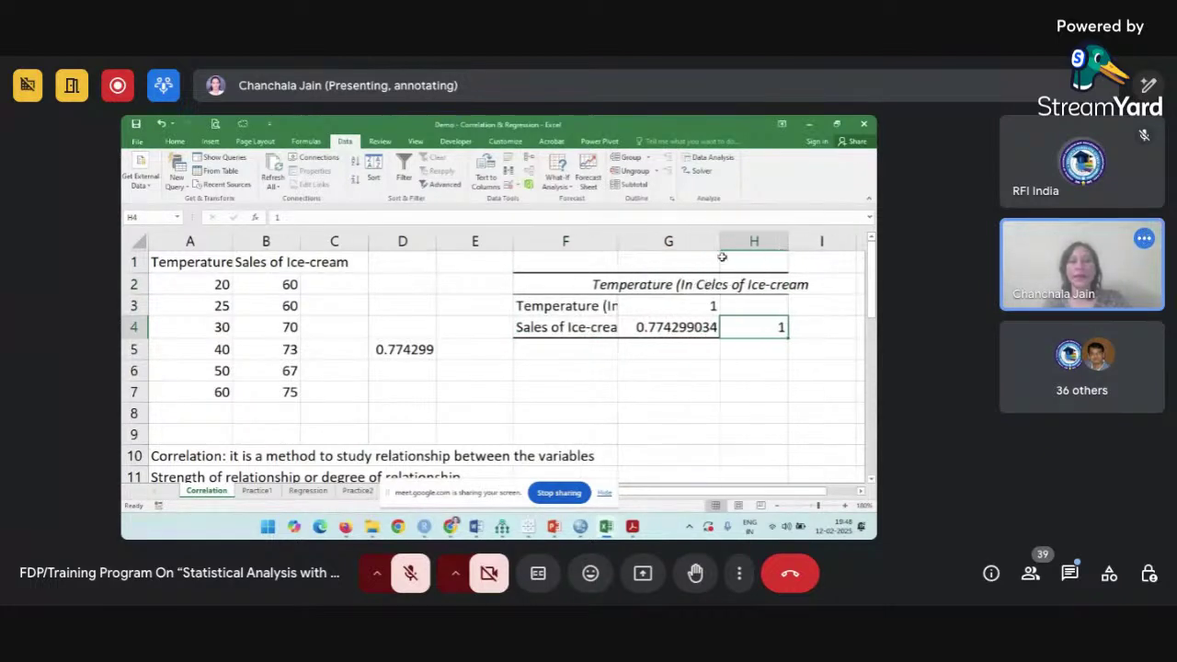
{"action": "left_click", "coordinate": [628, 284]}
{"action": "left_click", "coordinate": [753, 282]}
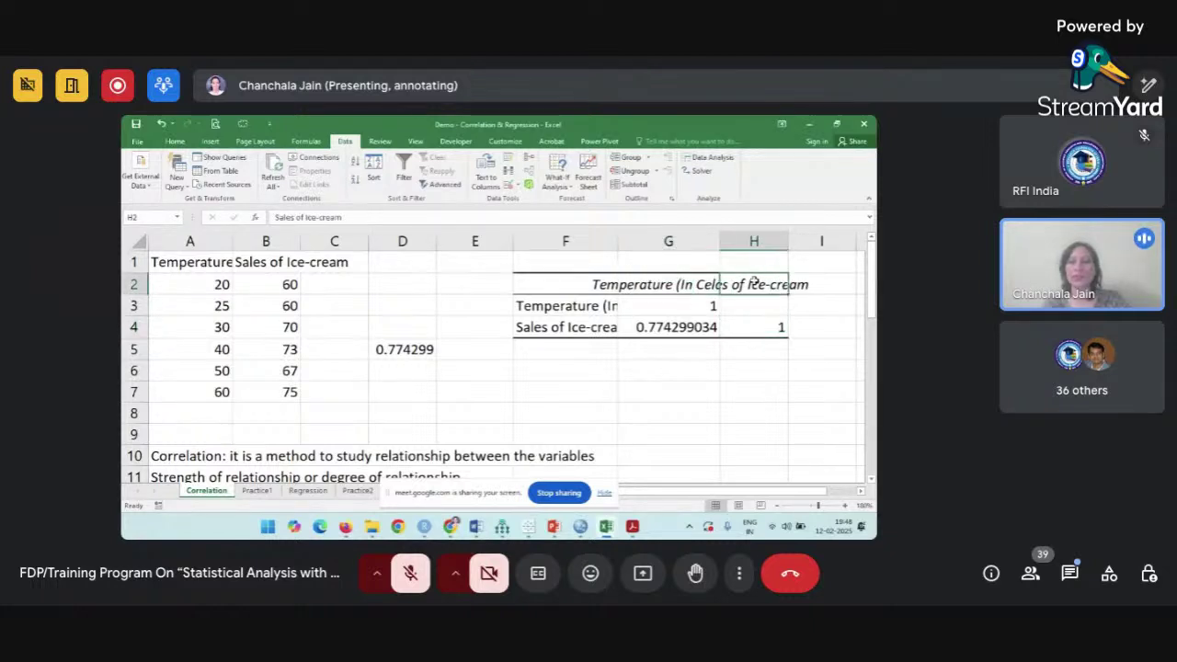
{"action": "left_click", "coordinate": [548, 308]}
{"action": "left_click", "coordinate": [547, 327]}
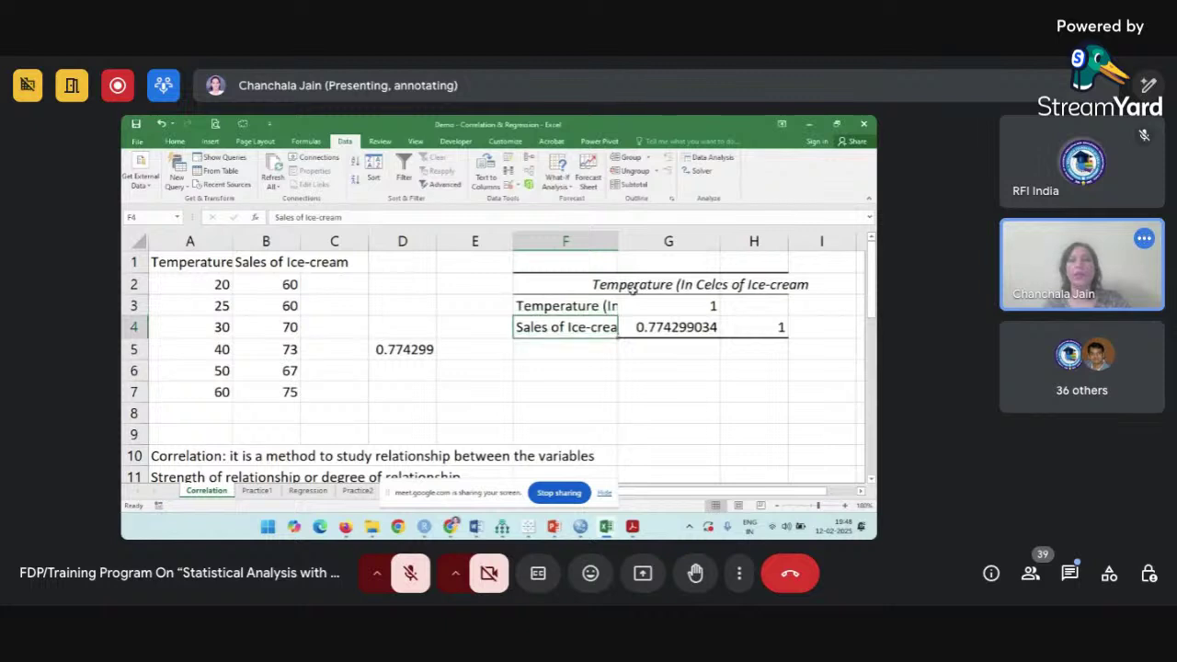
{"action": "left_click", "coordinate": [583, 308]}
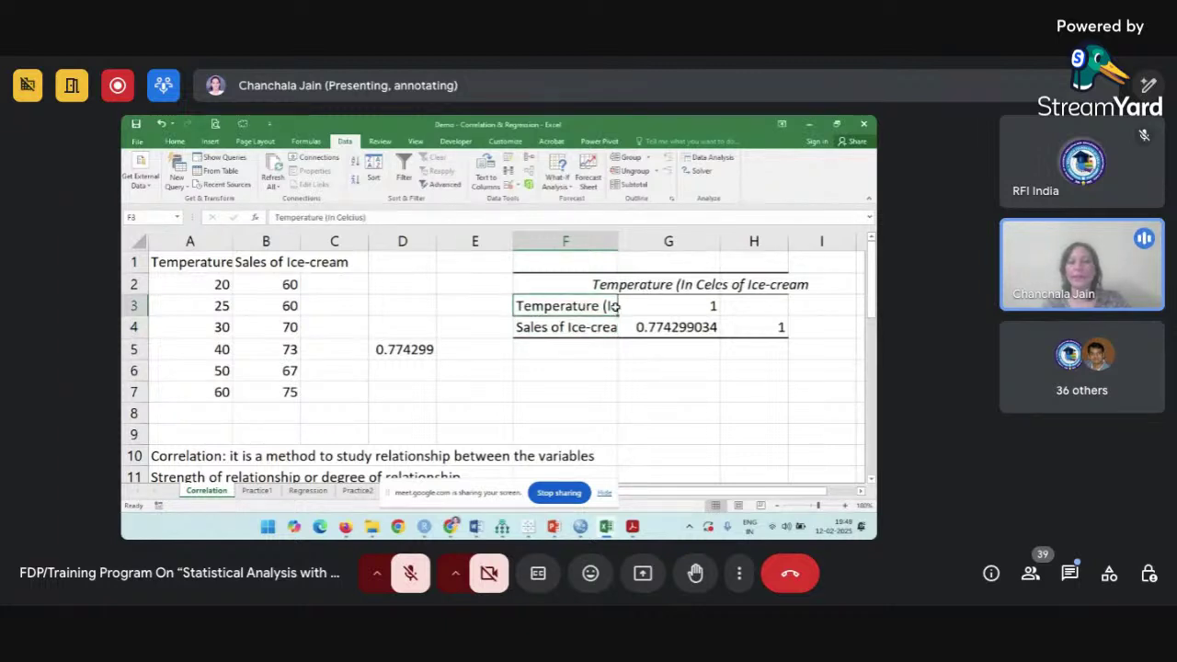
{"action": "left_click", "coordinate": [651, 287], "text": "ctrl"}
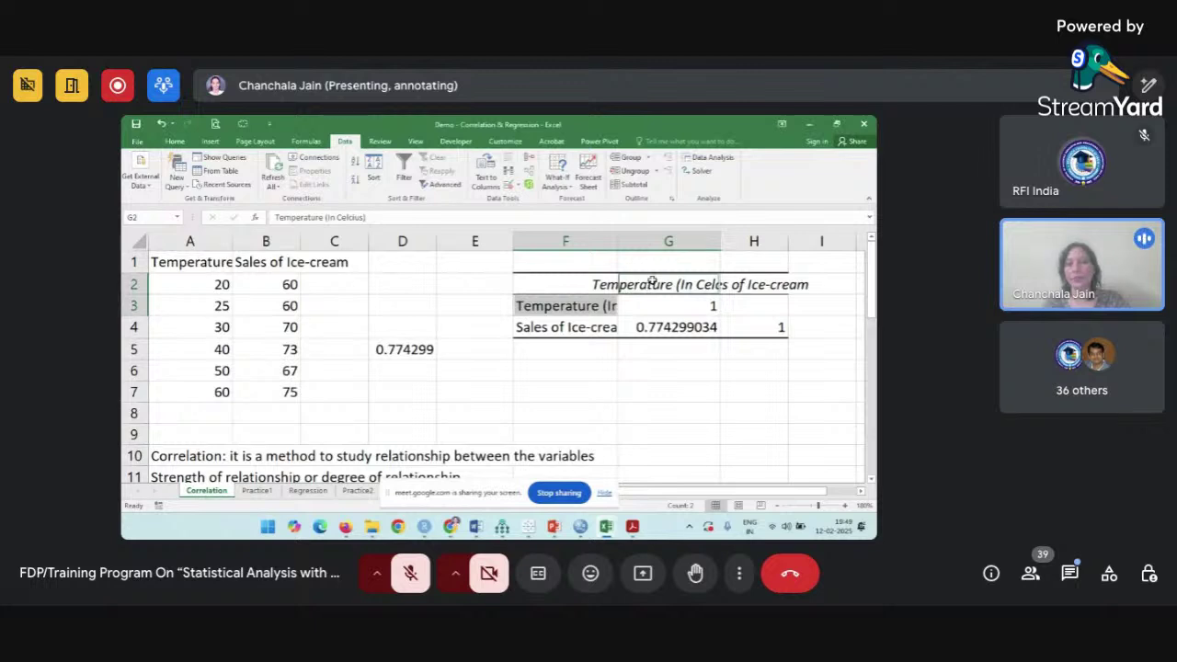
{"action": "left_click", "coordinate": [657, 305]}
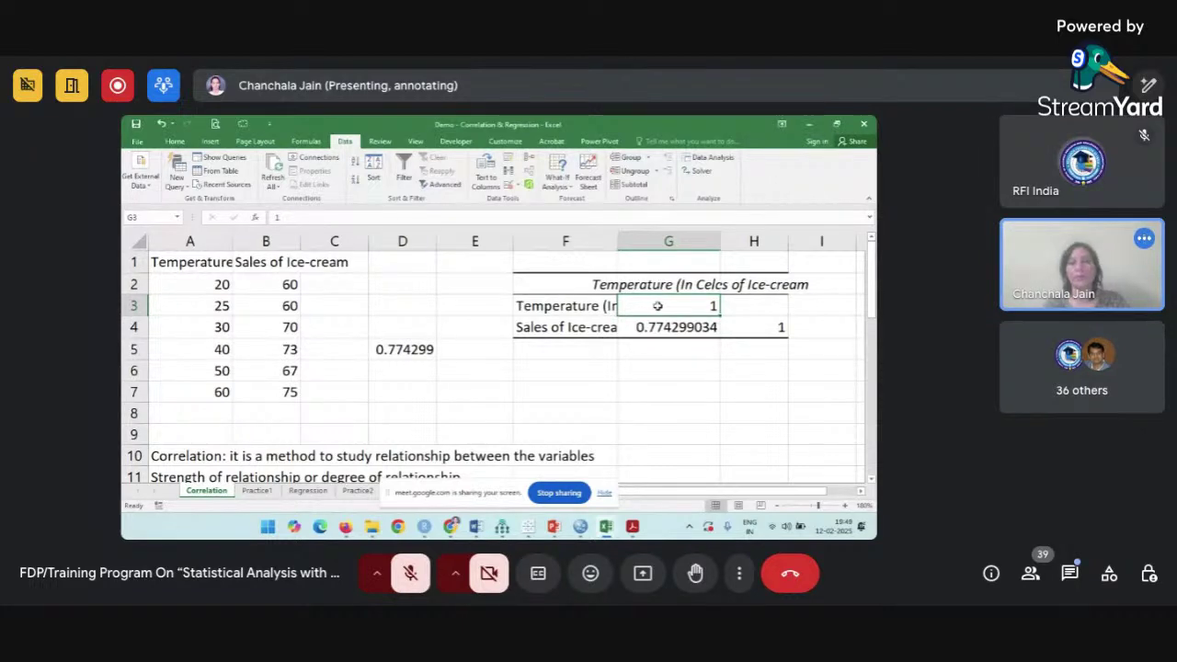
{"action": "left_click", "coordinate": [590, 335]}
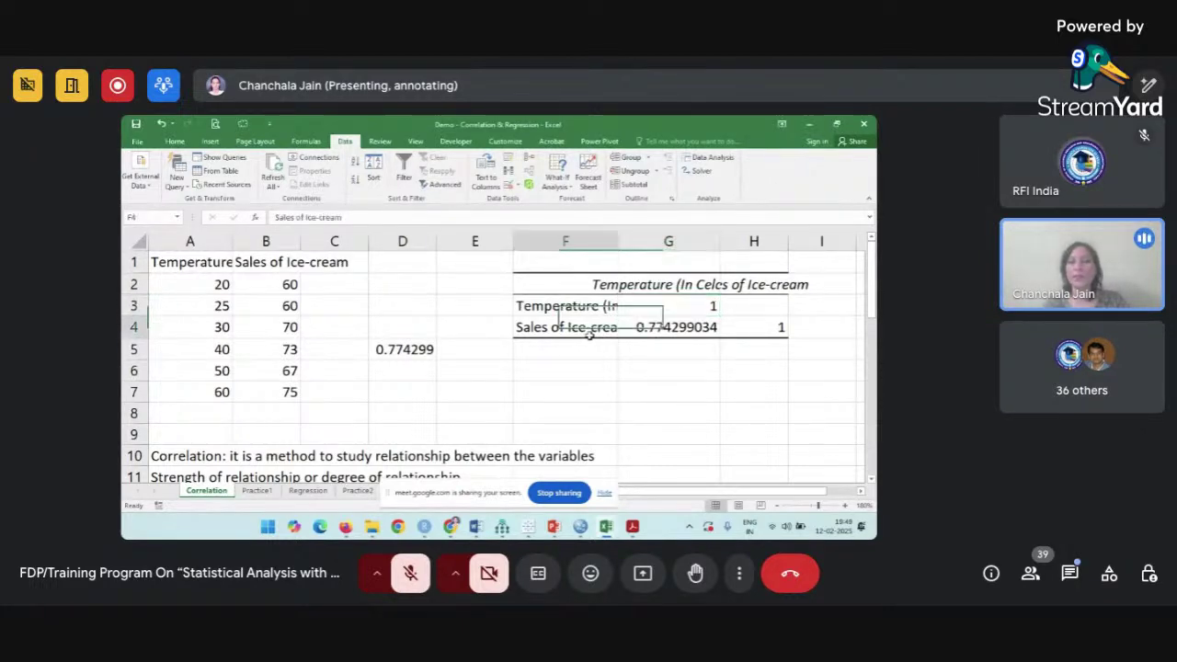
Left-align the matrix column headings "Sales of Ice-cream" in H2 and "Temperature (In Celcius)" in G2.
{"action": "left_click", "coordinate": [755, 288]}
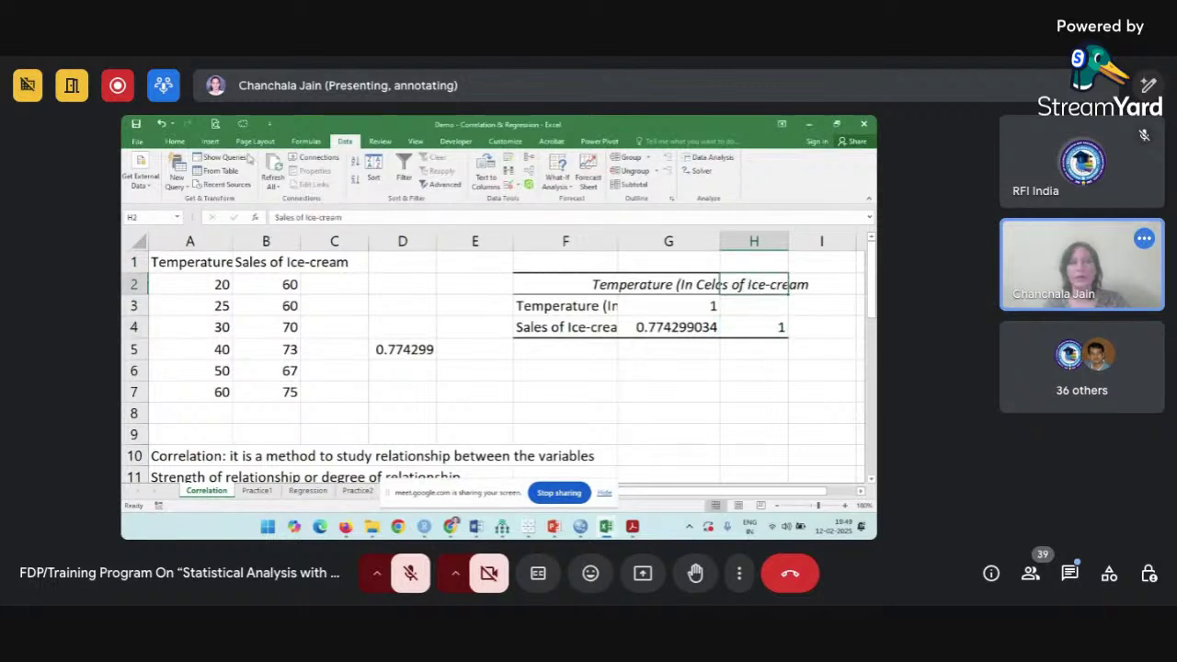
{"action": "left_click", "coordinate": [174, 141]}
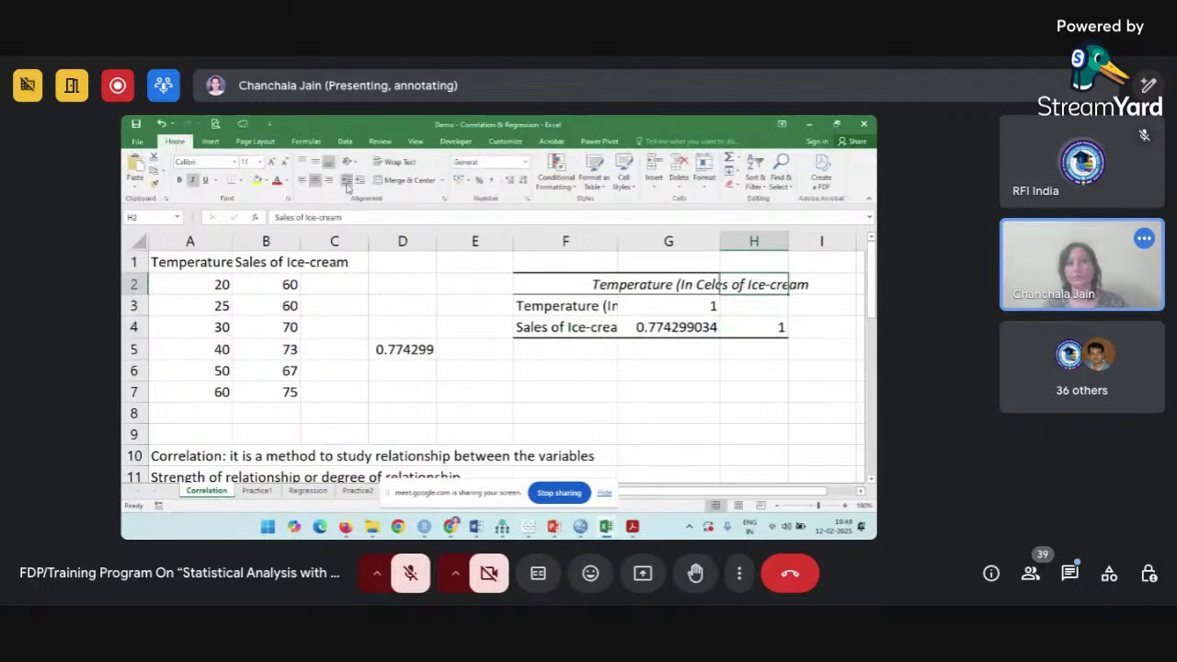
{"action": "left_click", "coordinate": [301, 180]}
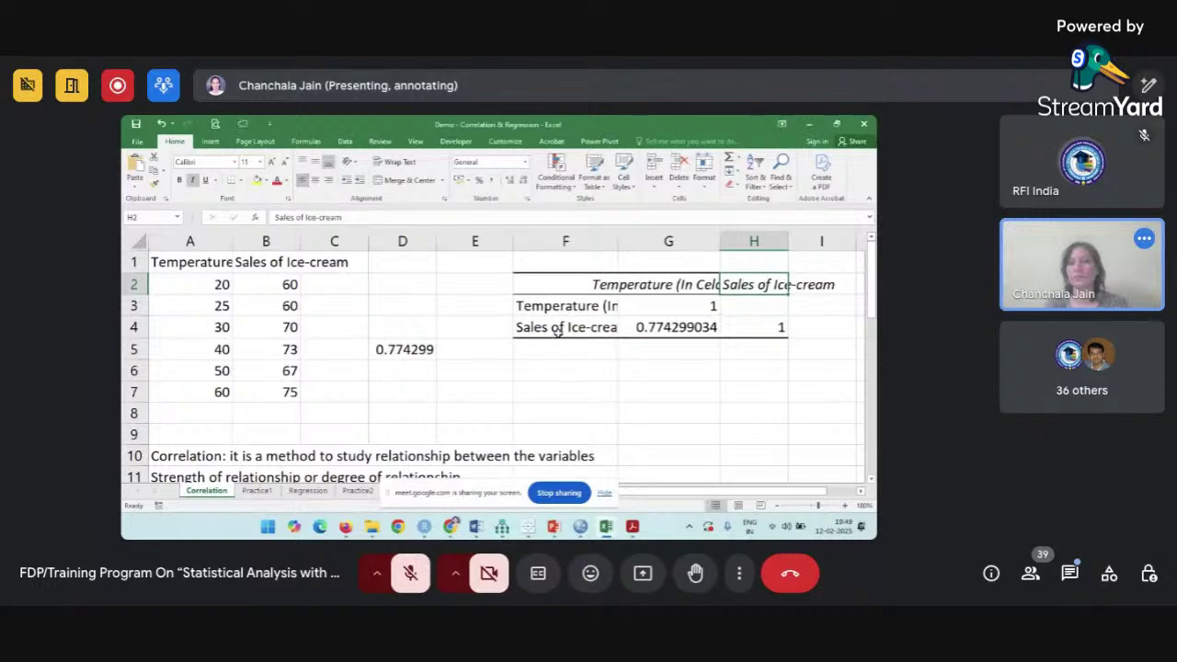
{"action": "left_click", "coordinate": [627, 284]}
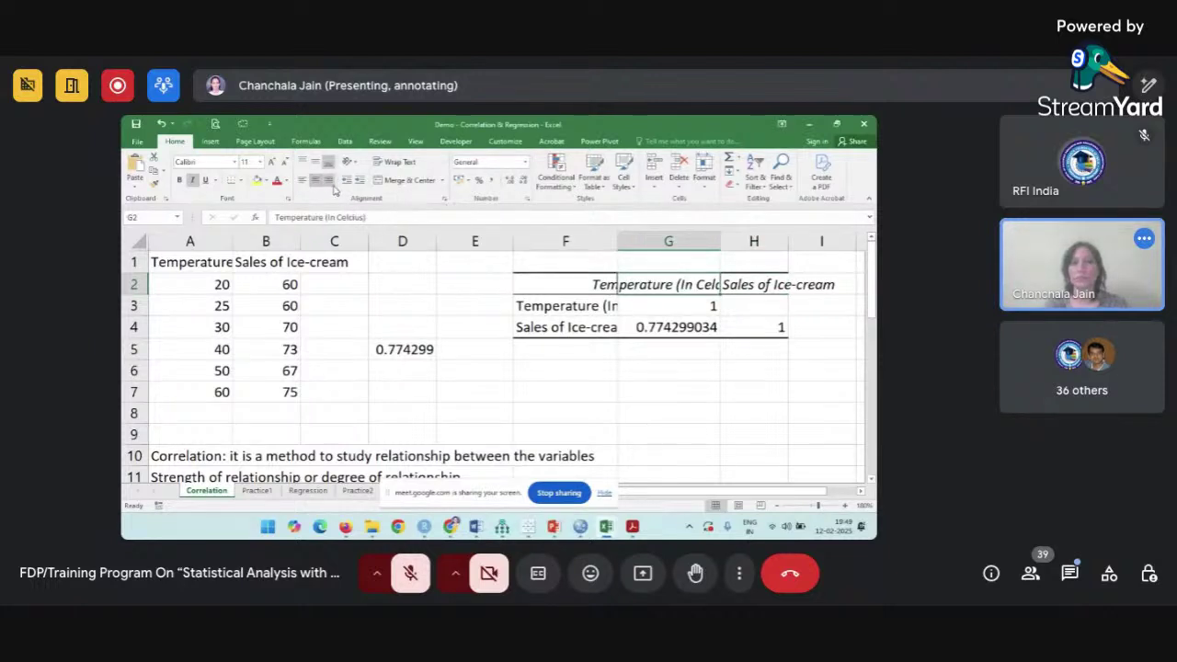
{"action": "left_click", "coordinate": [301, 179]}
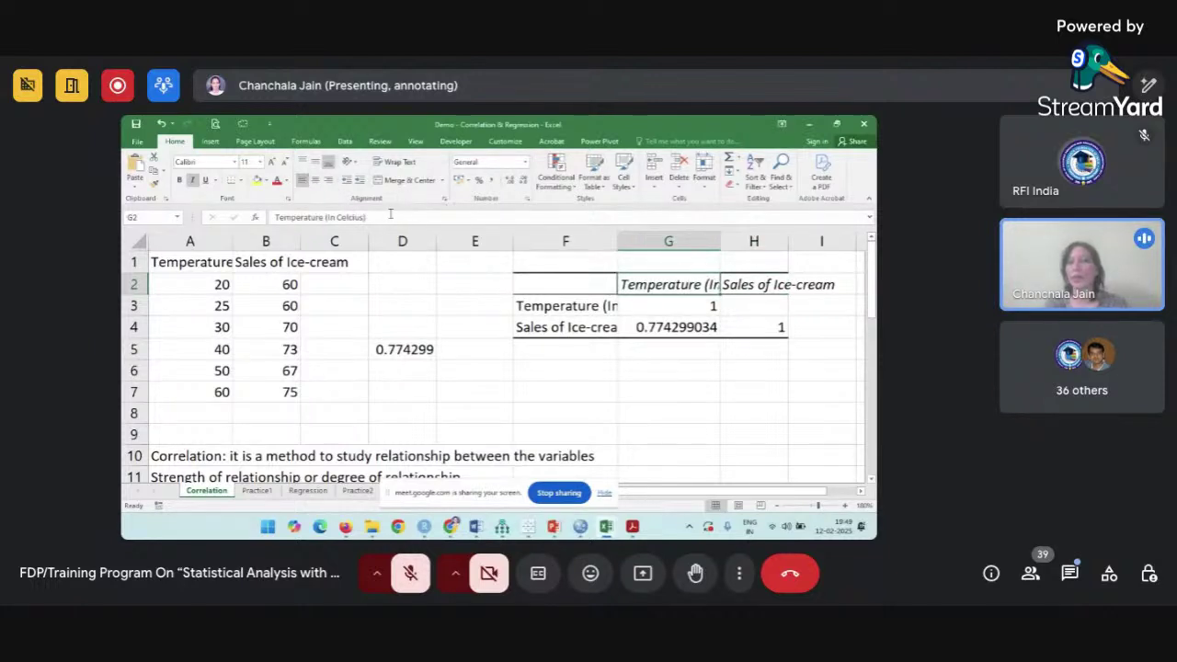
{"action": "left_click", "coordinate": [655, 409]}
Compare the temperature and ice-cream sales coefficient in matrix cell G4 with the CORREL result in D5.
{"action": "left_click", "coordinate": [675, 327]}
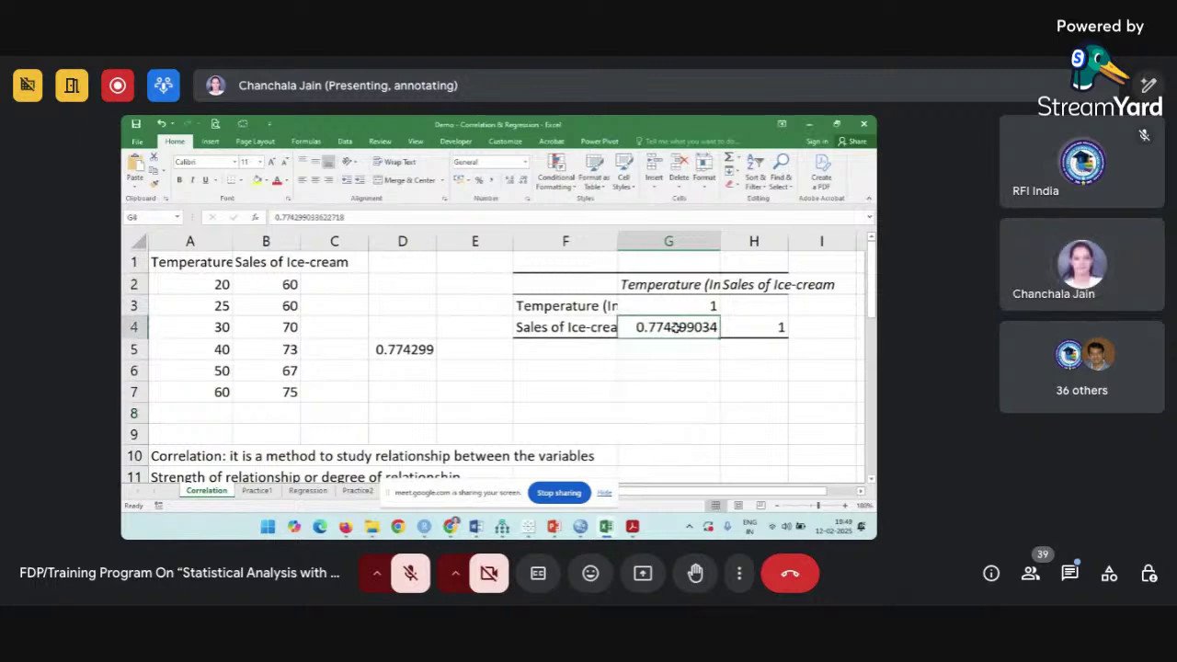
{"action": "left_click_drag", "start_coordinate": [647, 288], "coordinate": [589, 328]}
{"action": "left_click", "coordinate": [647, 288]}
{"action": "left_click_drag", "start_coordinate": [647, 287], "coordinate": [588, 329]}
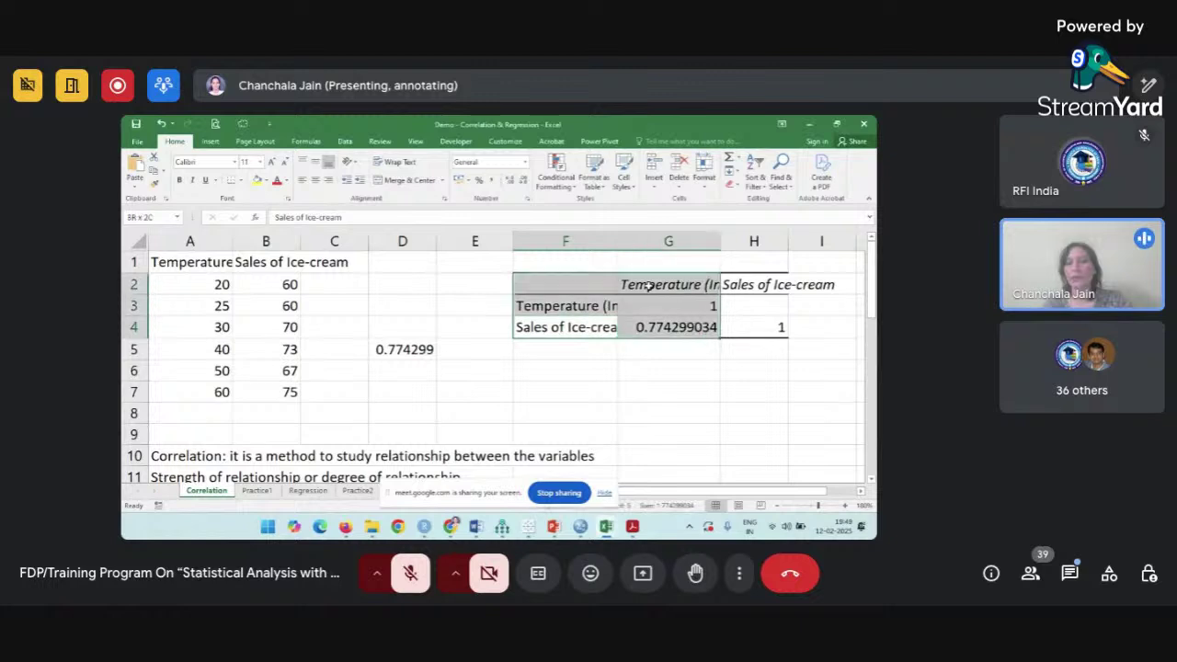
{"action": "left_click", "coordinate": [647, 288]}
{"action": "left_click", "coordinate": [591, 327]}
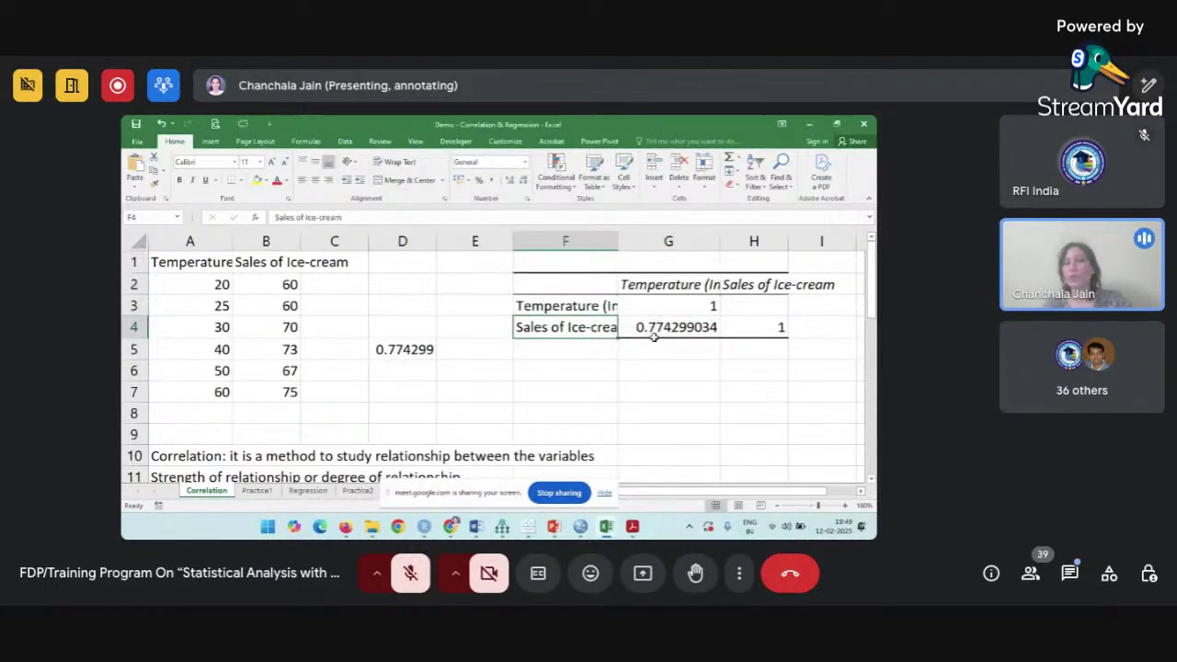
{"action": "left_click", "coordinate": [410, 351]}
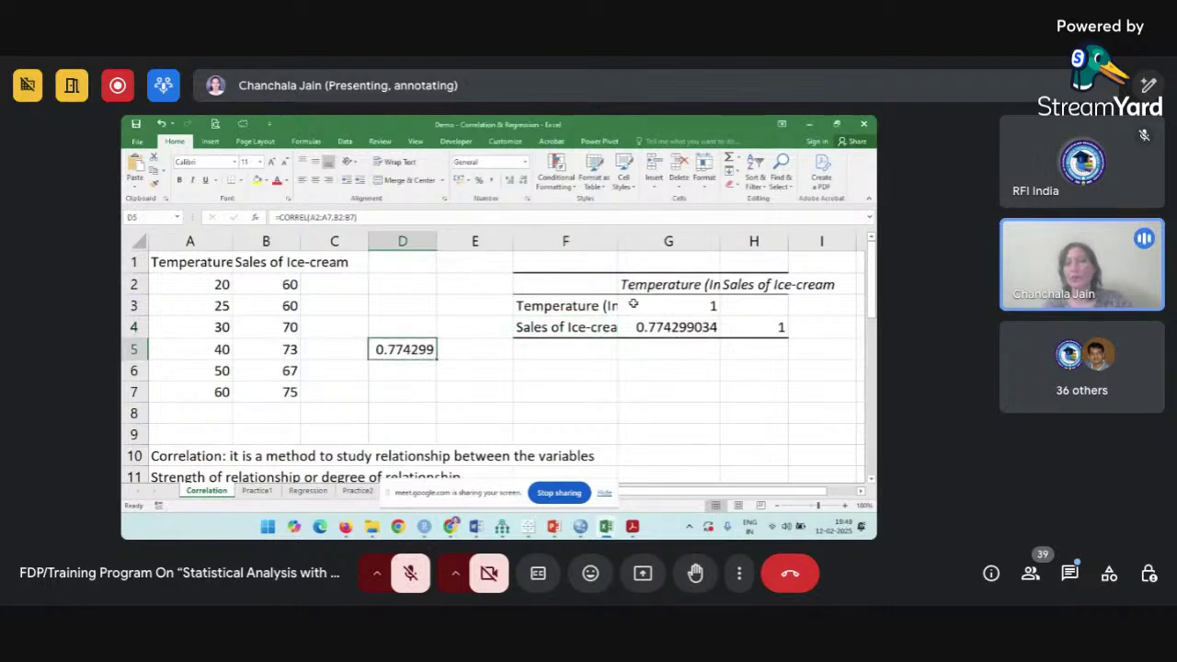
{"action": "left_click", "coordinate": [661, 328]}
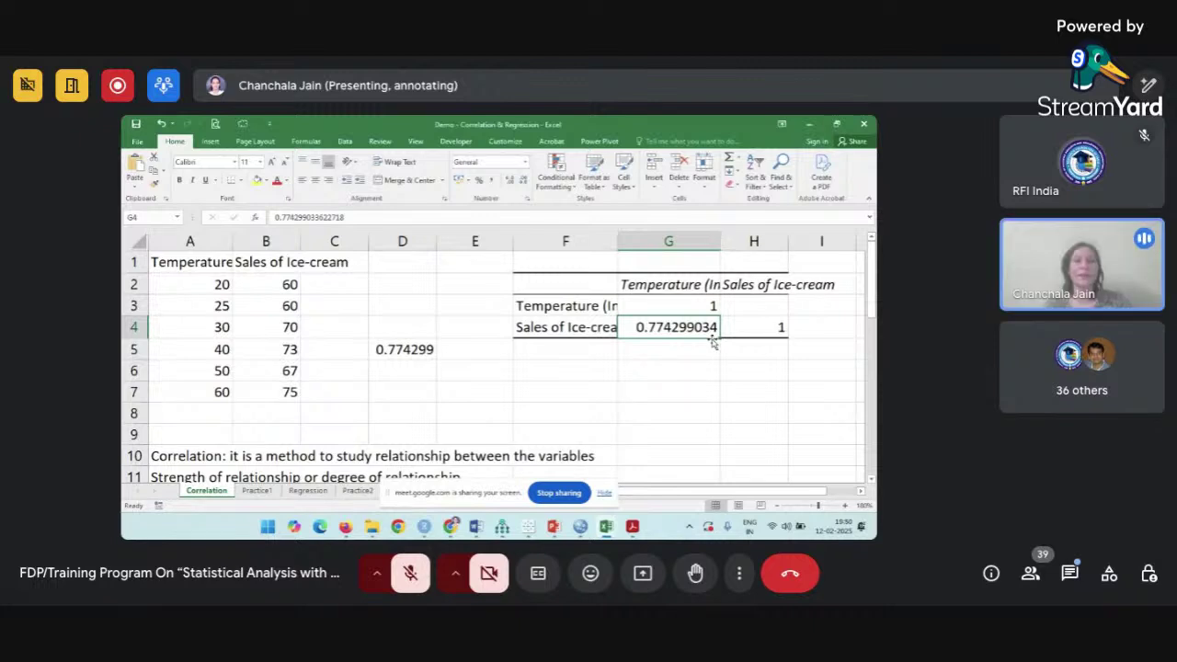
{"action": "left_click", "coordinate": [550, 383]}
{"action": "scroll", "coordinate": [550, 384], "scroll_direction": "down", "scroll_amount": 1}
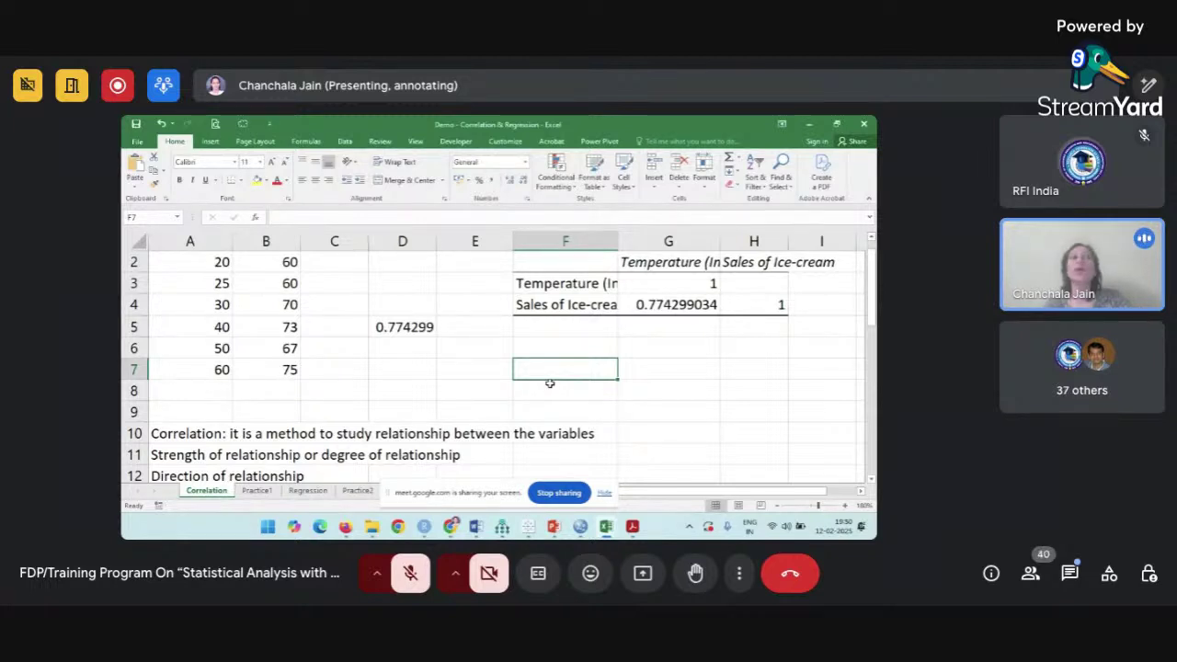
{"action": "scroll", "coordinate": [549, 382], "scroll_direction": "up", "scroll_amount": 1}
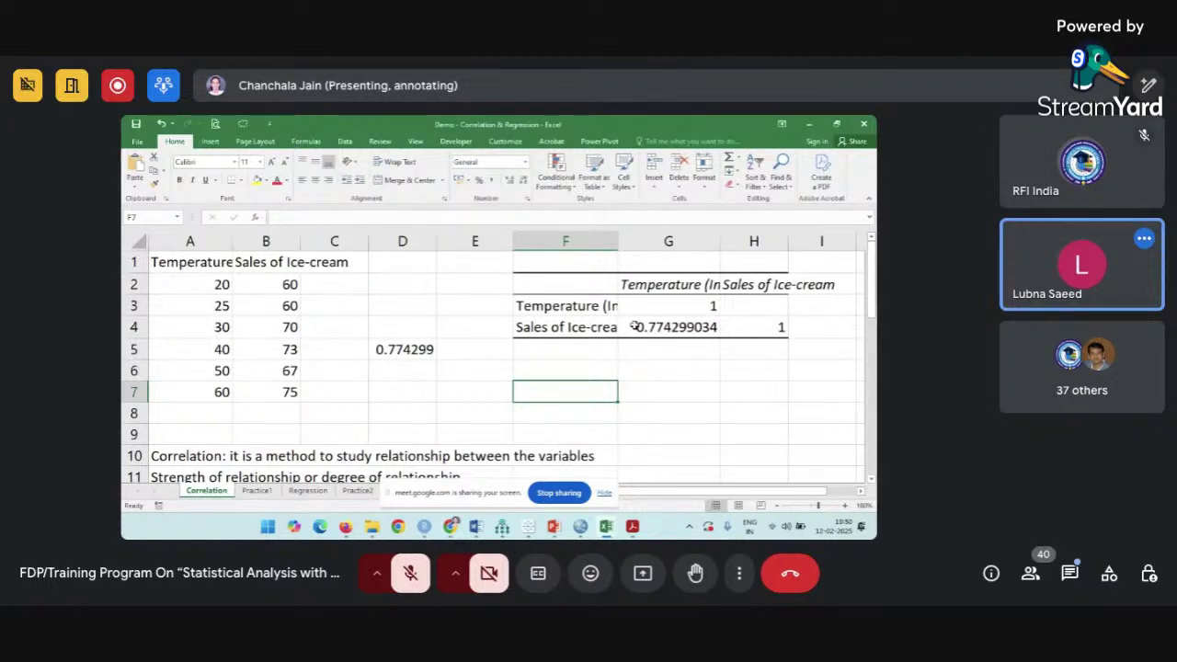
{"action": "left_click", "coordinate": [583, 354]}
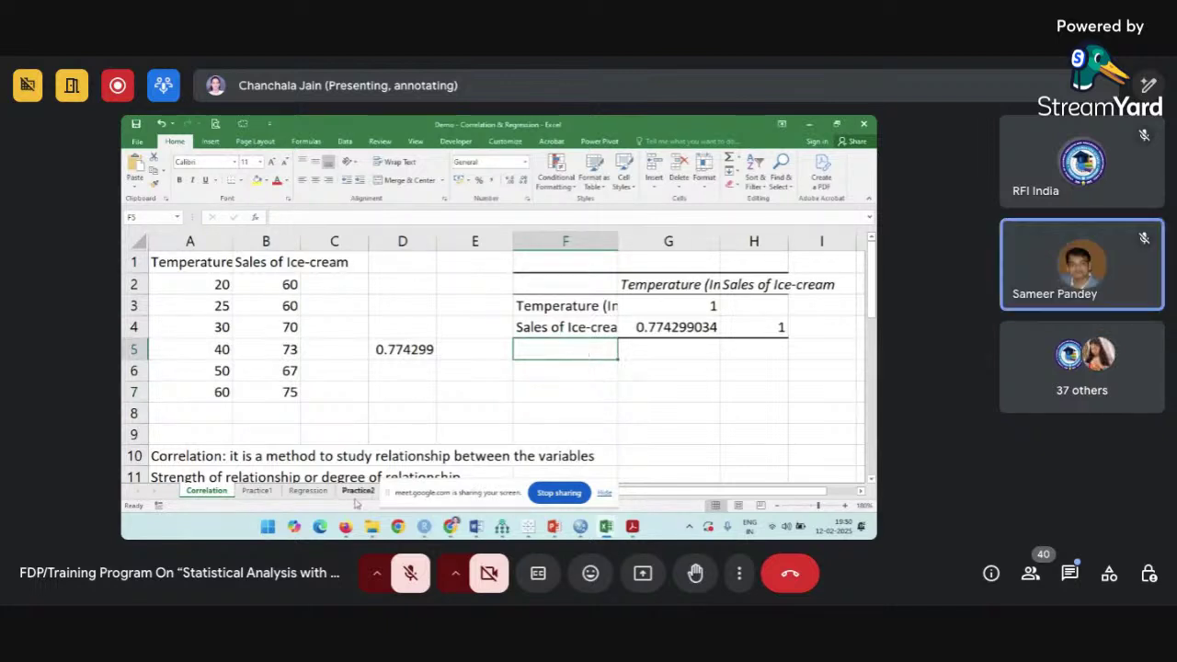
View the height and weight data on the Practice1 sheet, and open the Regression sheet at 150% zoom.
{"action": "left_click", "coordinate": [250, 491]}
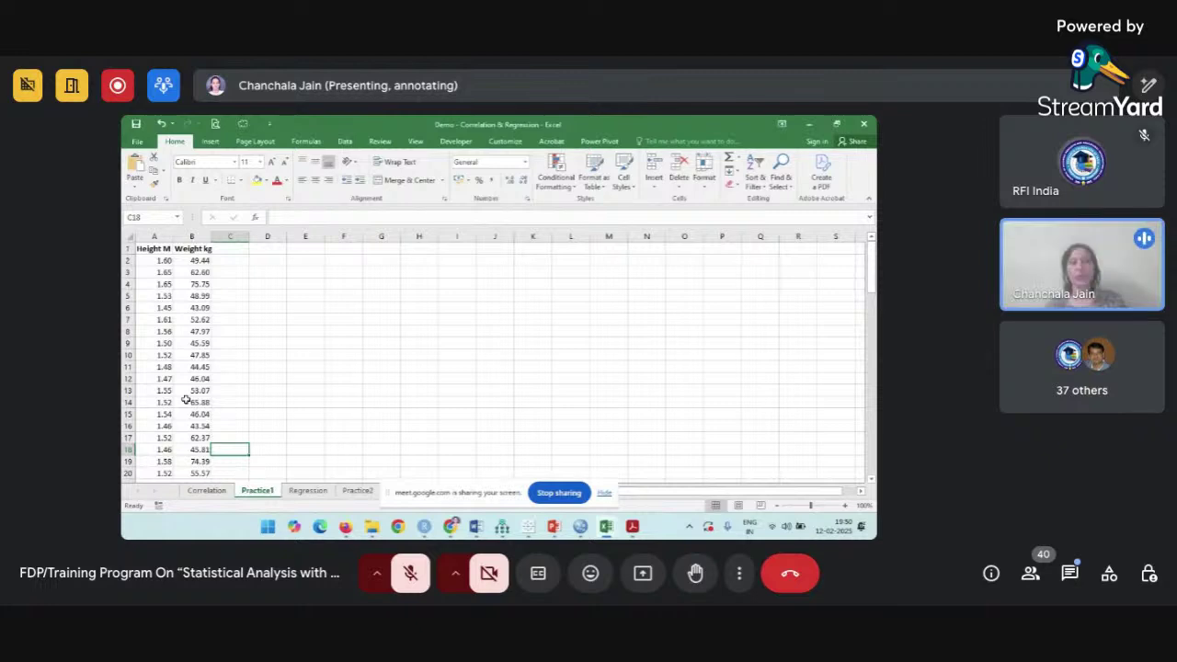
{"action": "left_click", "coordinate": [175, 367]}
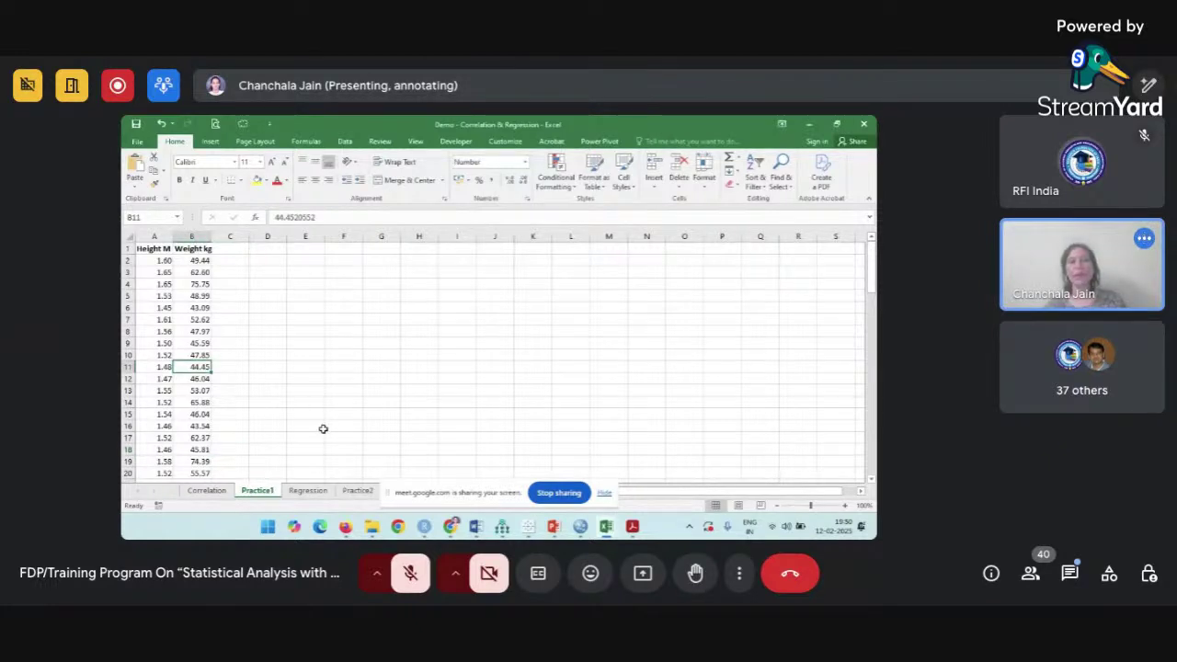
{"action": "left_click", "coordinate": [309, 491]}
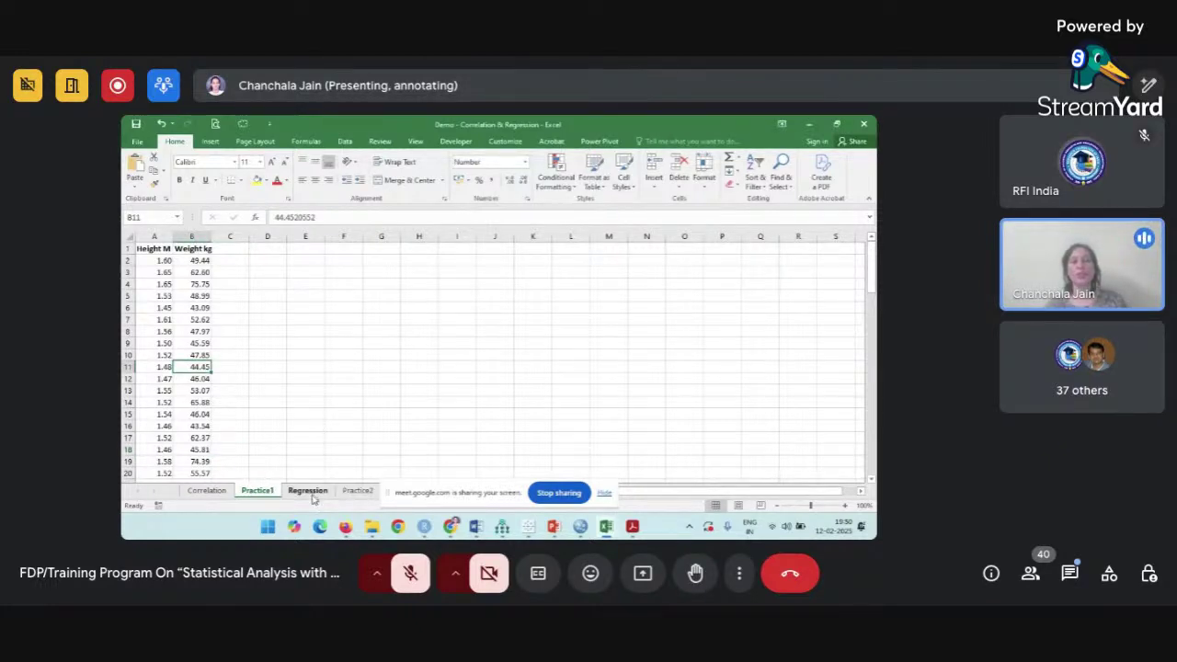
{"action": "left_click", "coordinate": [299, 414]}
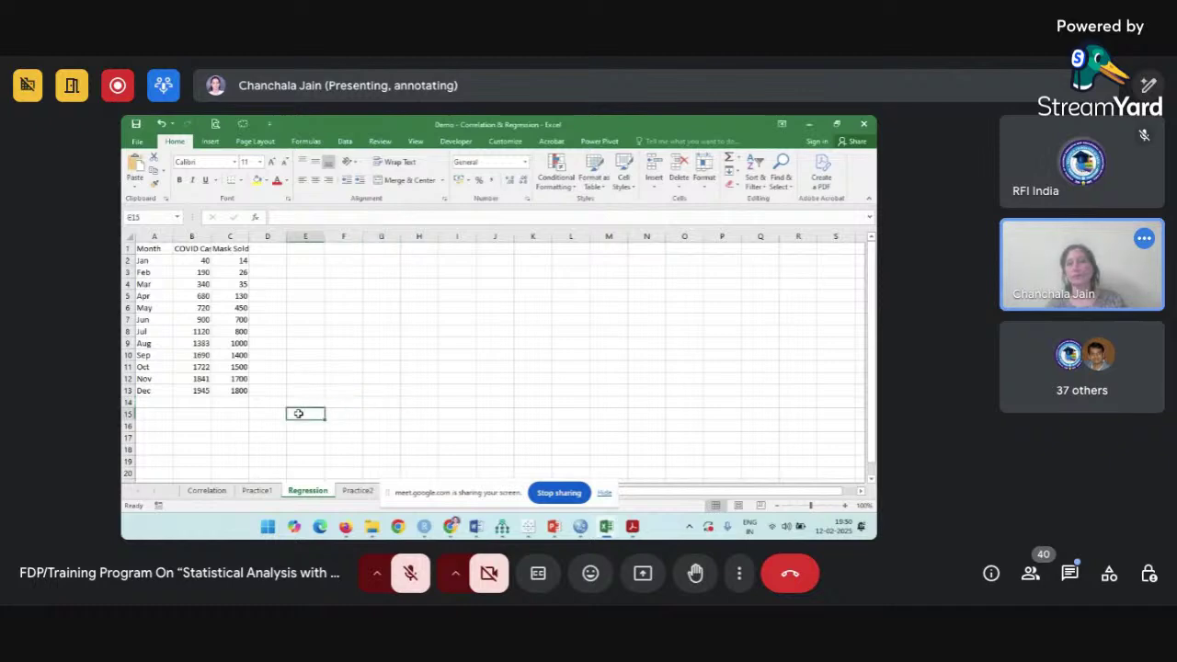
{"action": "left_click", "coordinate": [844, 506]}
{"action": "left_click", "coordinate": [844, 506]}
{"action": "left_click", "coordinate": [844, 505]}
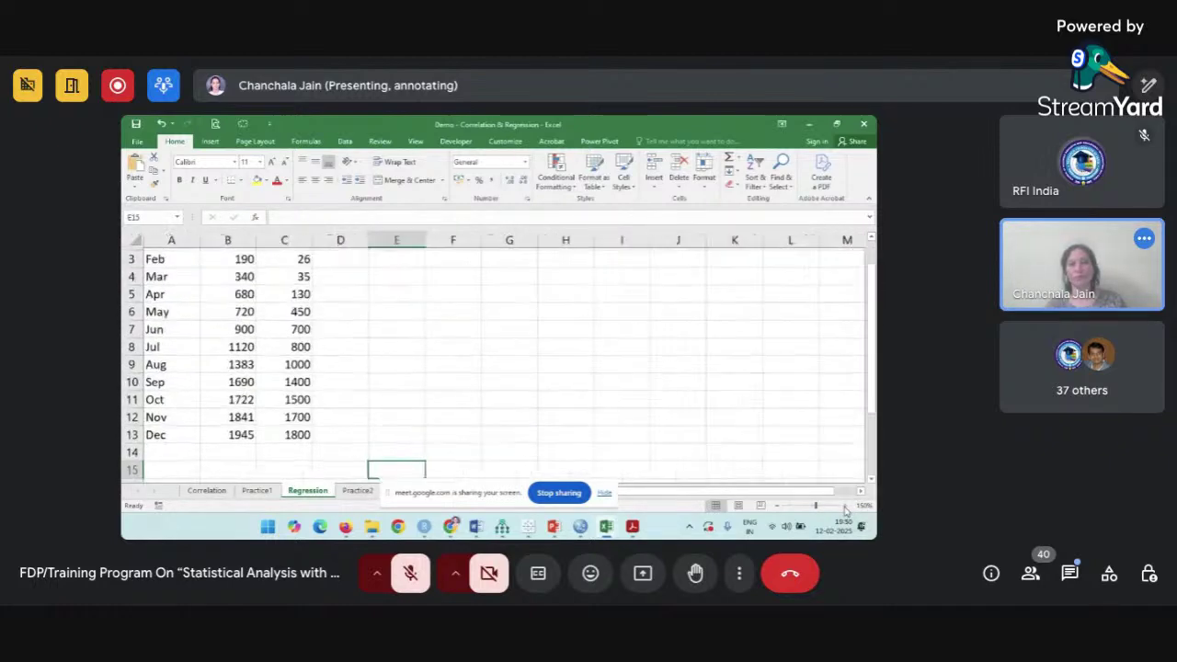
Enter the heading "Regression:" in cell A15, below the monthly COVID cases and mask sales data.
{"action": "left_click", "coordinate": [524, 376]}
{"action": "scroll", "coordinate": [524, 375], "scroll_direction": "up", "scroll_amount": 1}
{"action": "scroll", "coordinate": [524, 376], "scroll_direction": "down", "scroll_amount": 3}
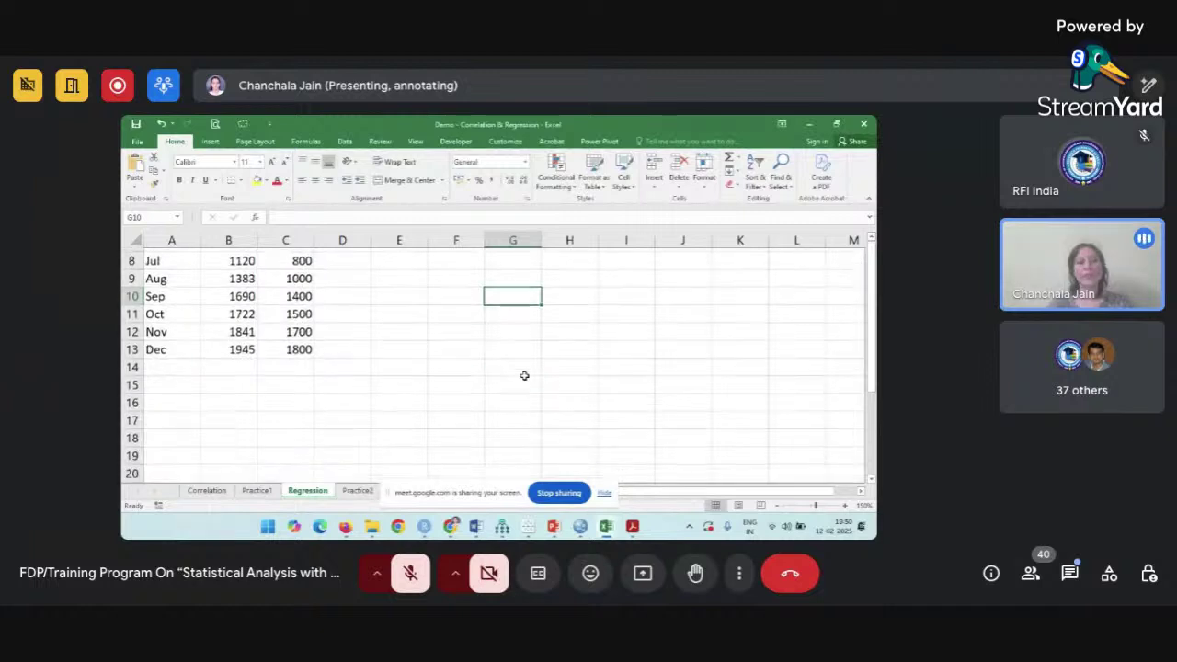
{"action": "left_click", "coordinate": [176, 345]}
{"action": "type", "text": "R"}
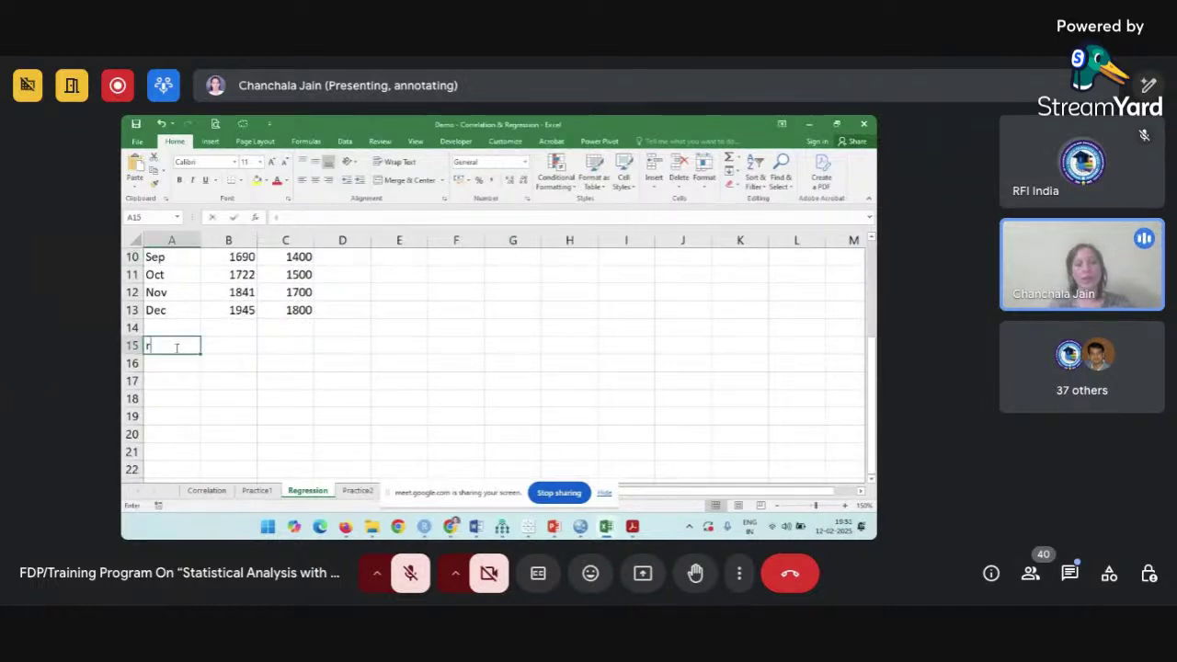
{"action": "type", "text": "e"}
{"action": "key", "text": "BackSpace"}
{"action": "type", "text": "e"}
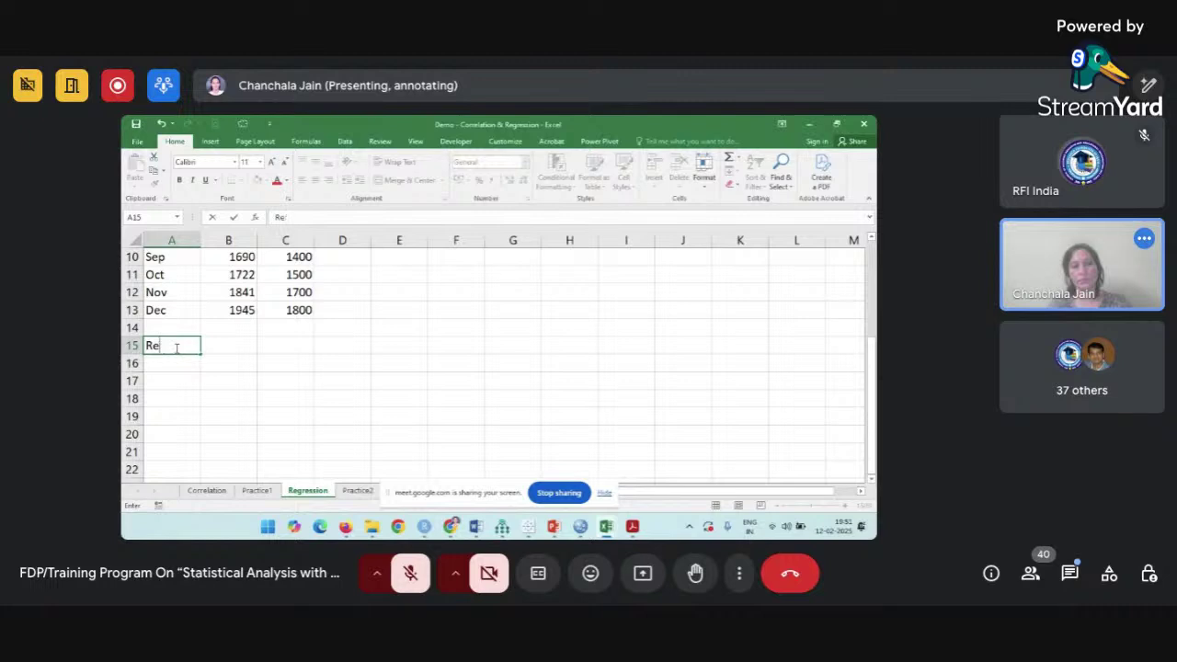
{"action": "type", "text": "gression:"}
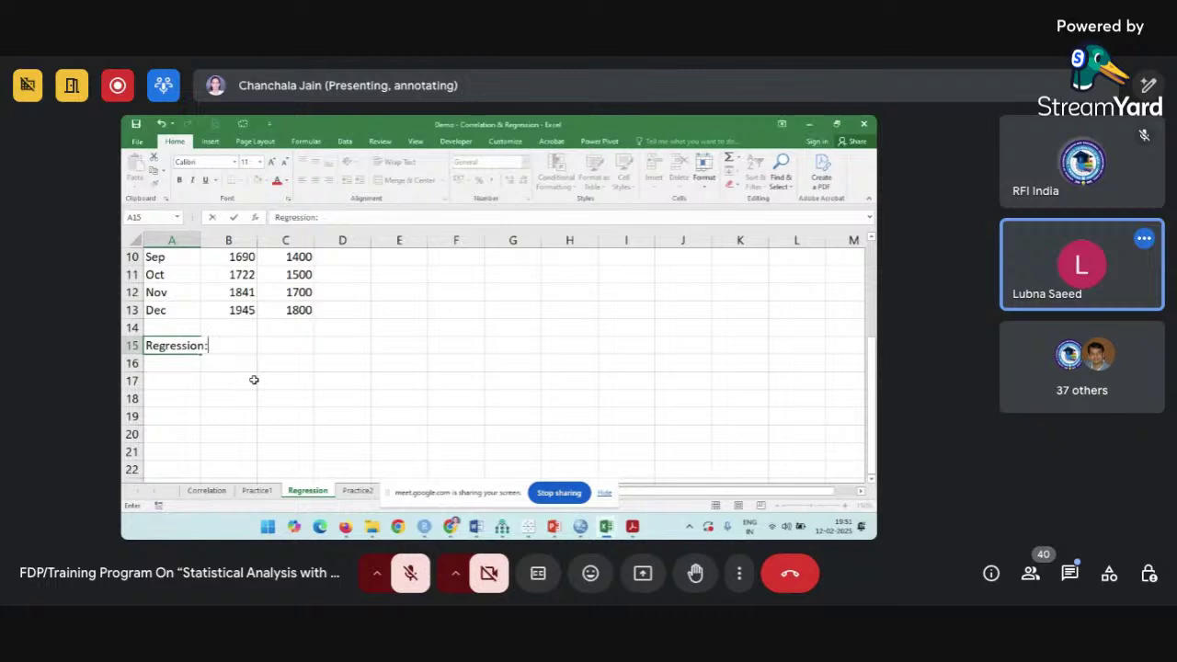
{"action": "key", "text": "Return"}
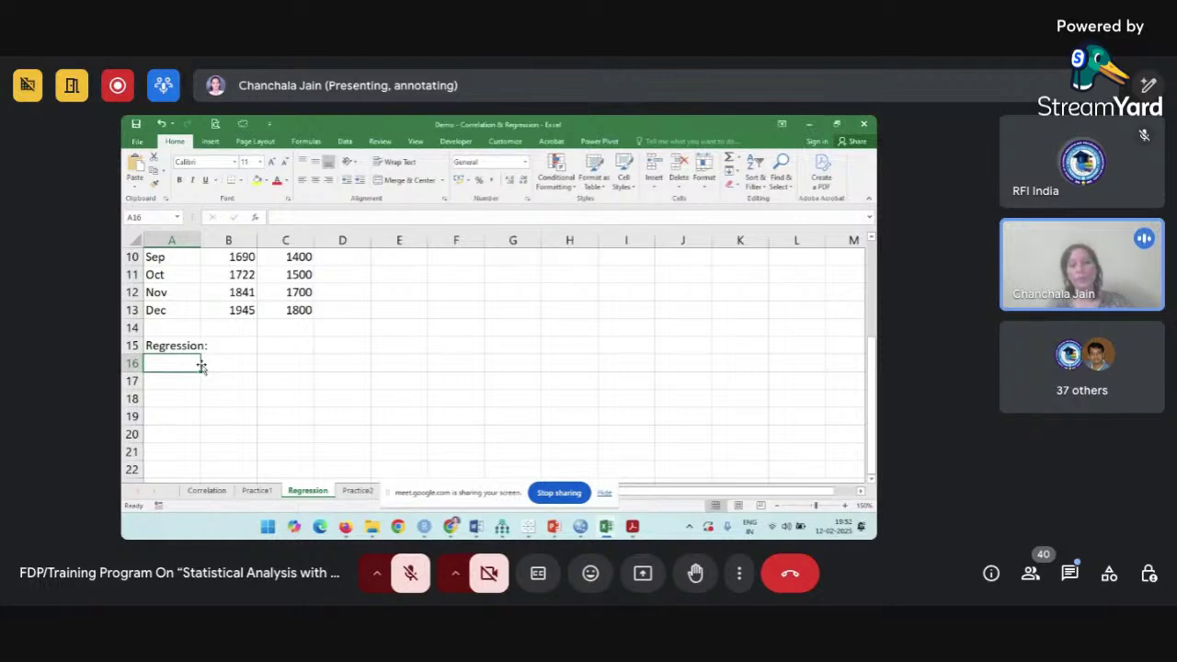
Enter "Prediction/Forecasting" in cell A16 as the first note under the Regression heading.
{"action": "type", "text": "Pr"}
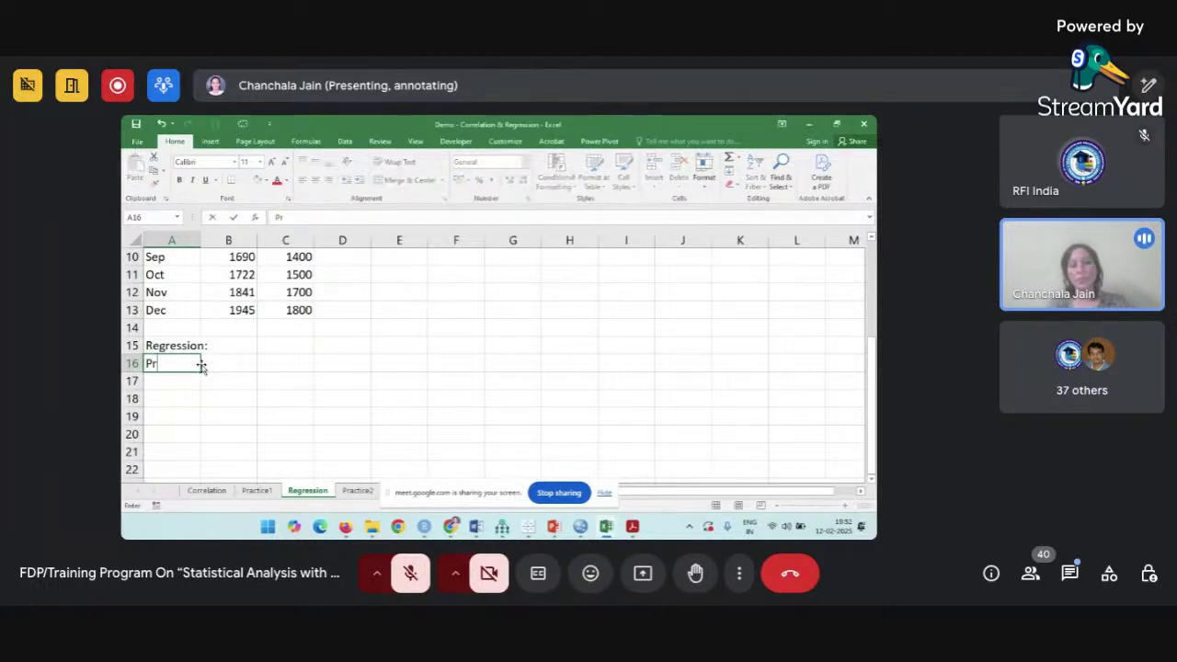
{"action": "type", "text": "ediction"}
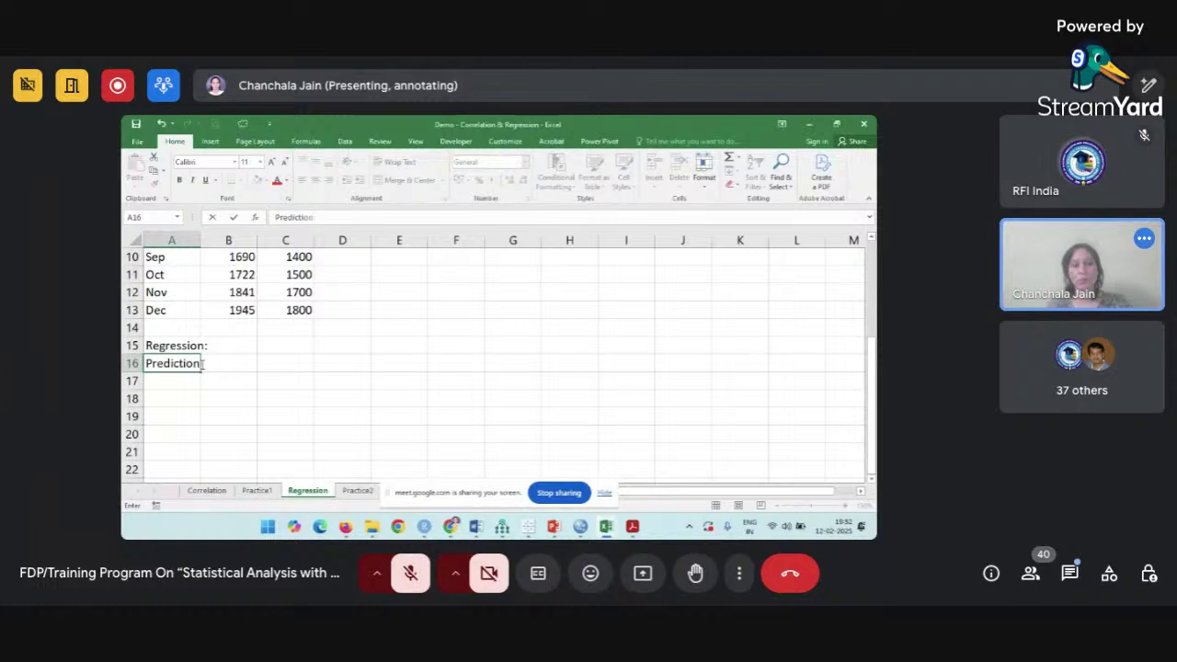
{"action": "type", "text": "/Forecasting"}
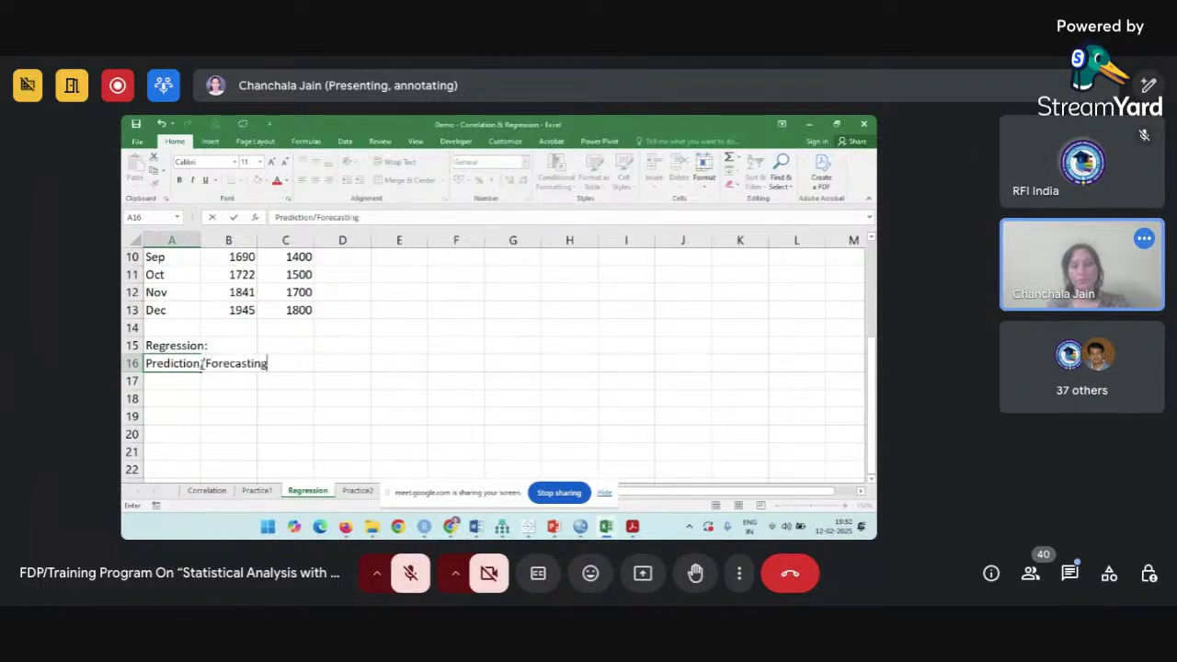
{"action": "key", "text": "Return"}
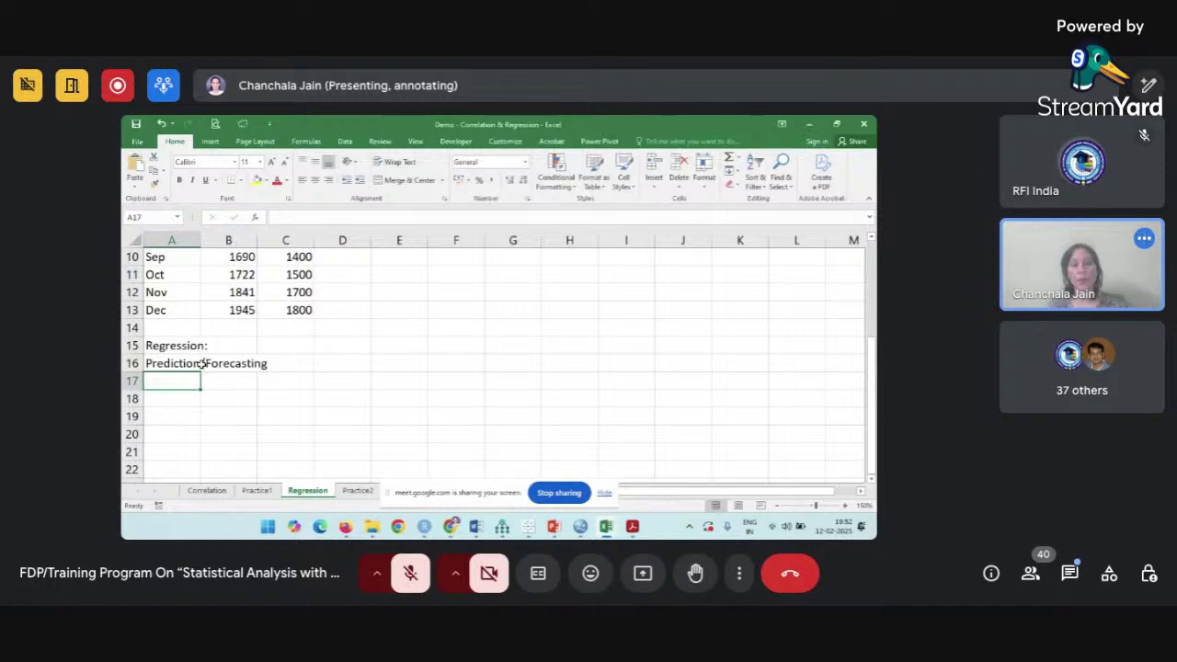
Add the regression notes "Algebriac relationship" in cell A17 and "Model varaibles" in cell A18.
{"action": "type", "text": "A"}
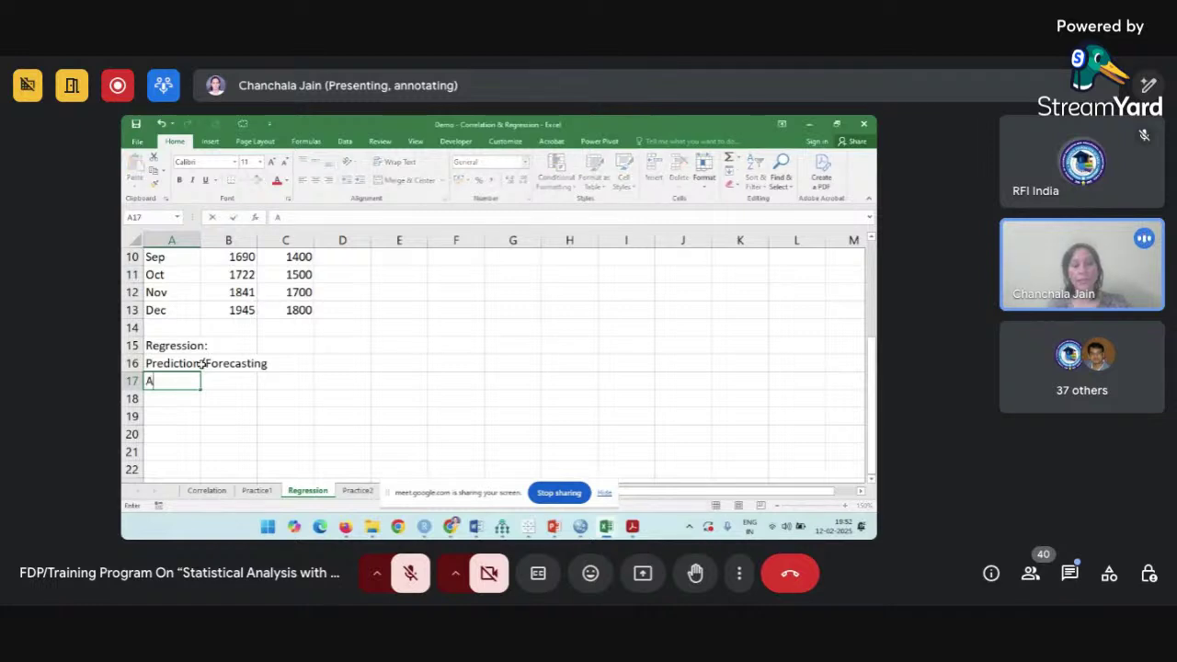
{"action": "type", "text": "lgebria"}
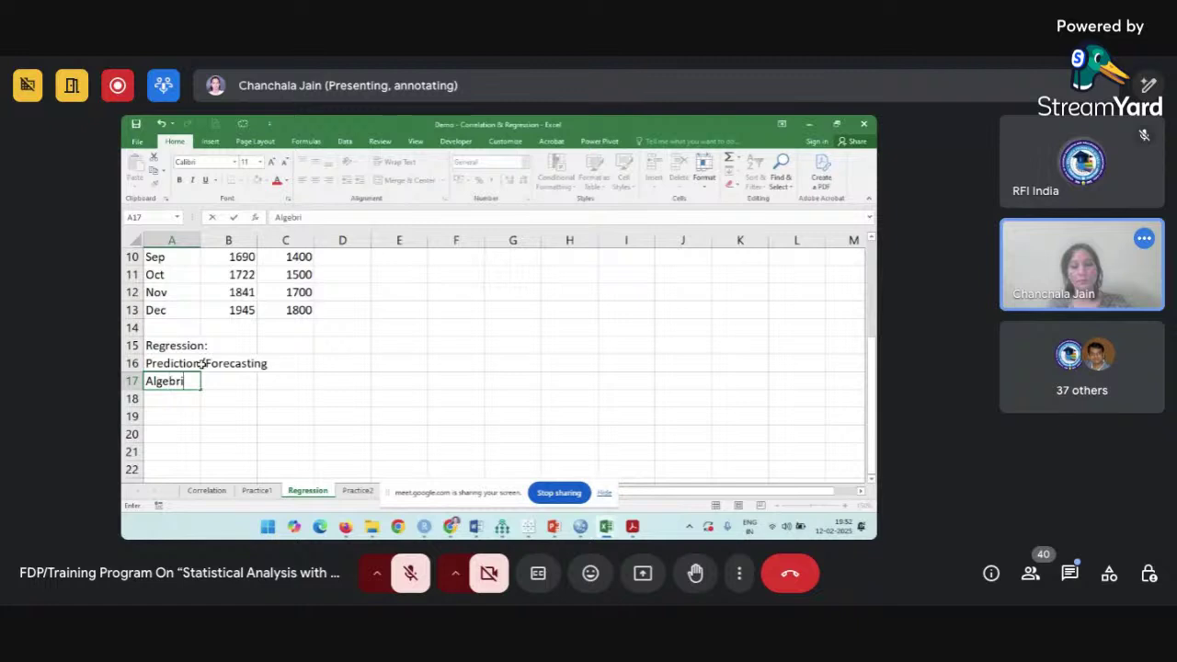
{"action": "type", "text": "relationship"}
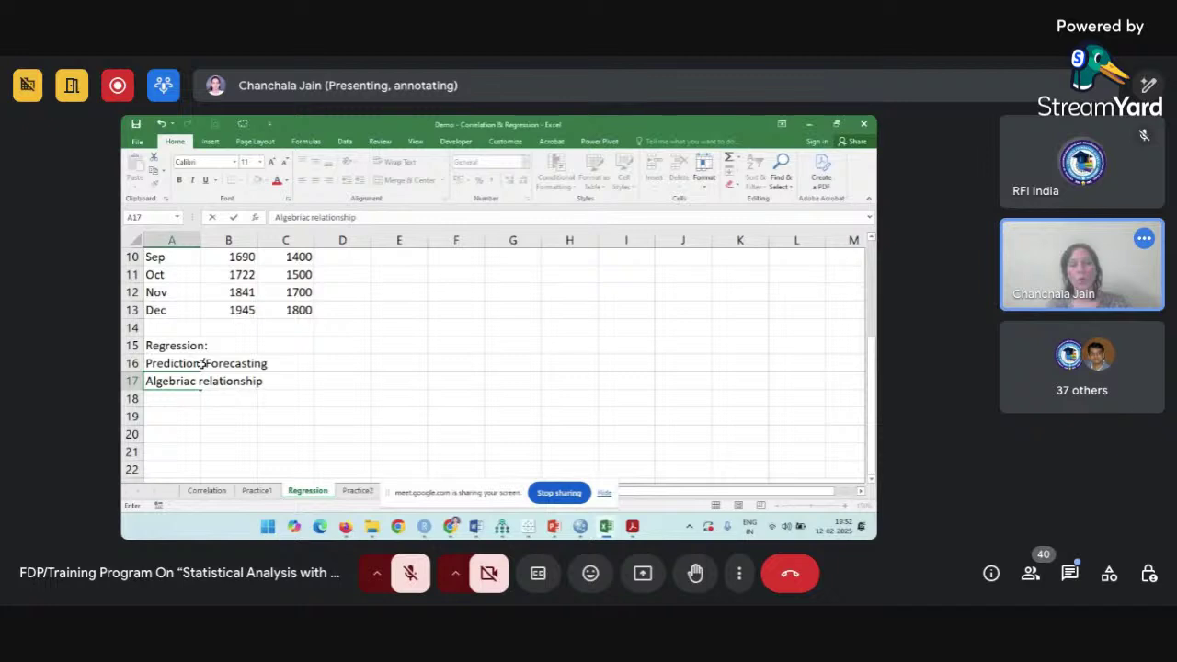
{"action": "key", "text": "Return"}
{"action": "type", "text": "Model"}
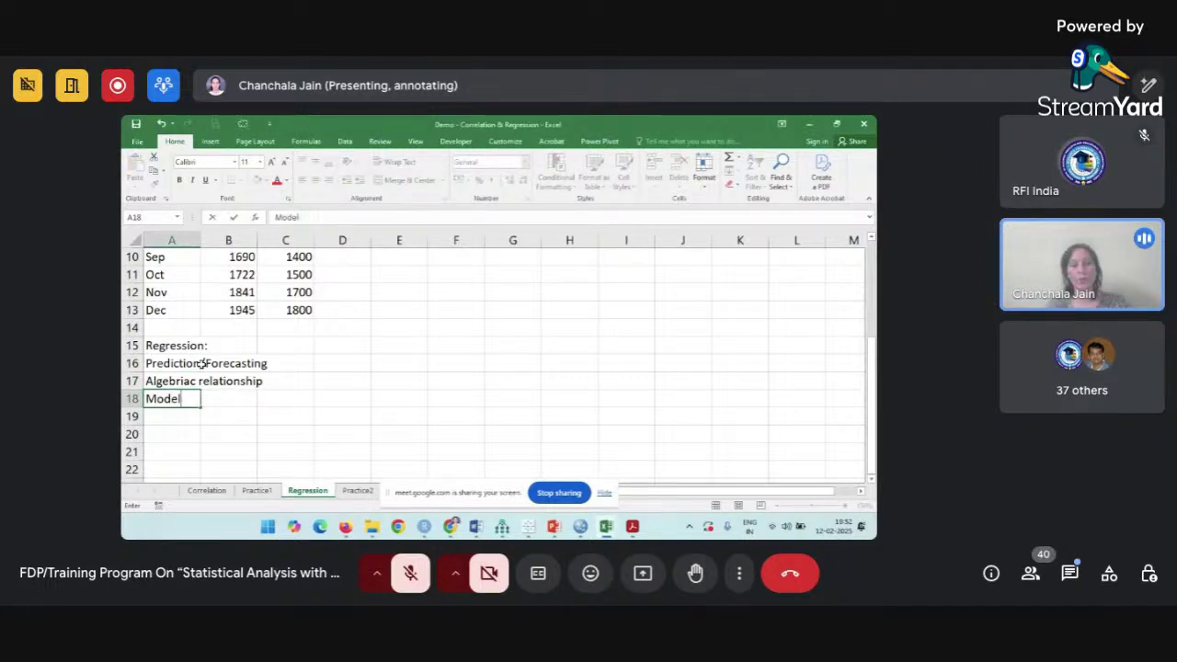
{"action": "type", "text": " varaibl"}
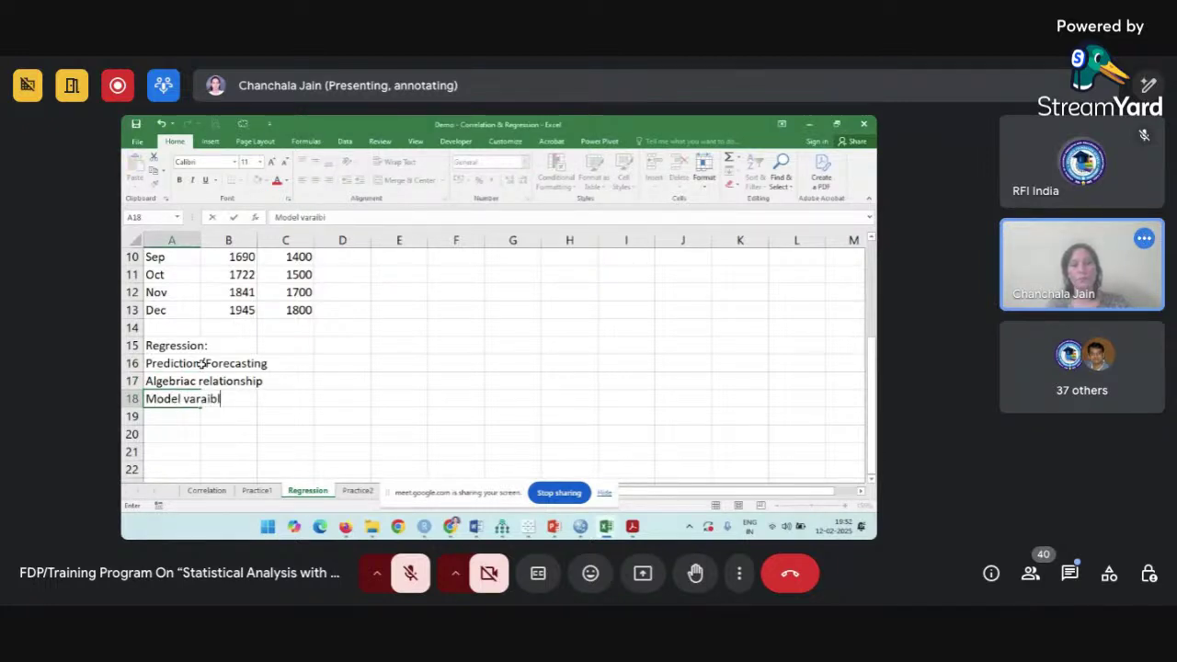
{"action": "type", "text": "es"}
{"action": "key", "text": "Return"}
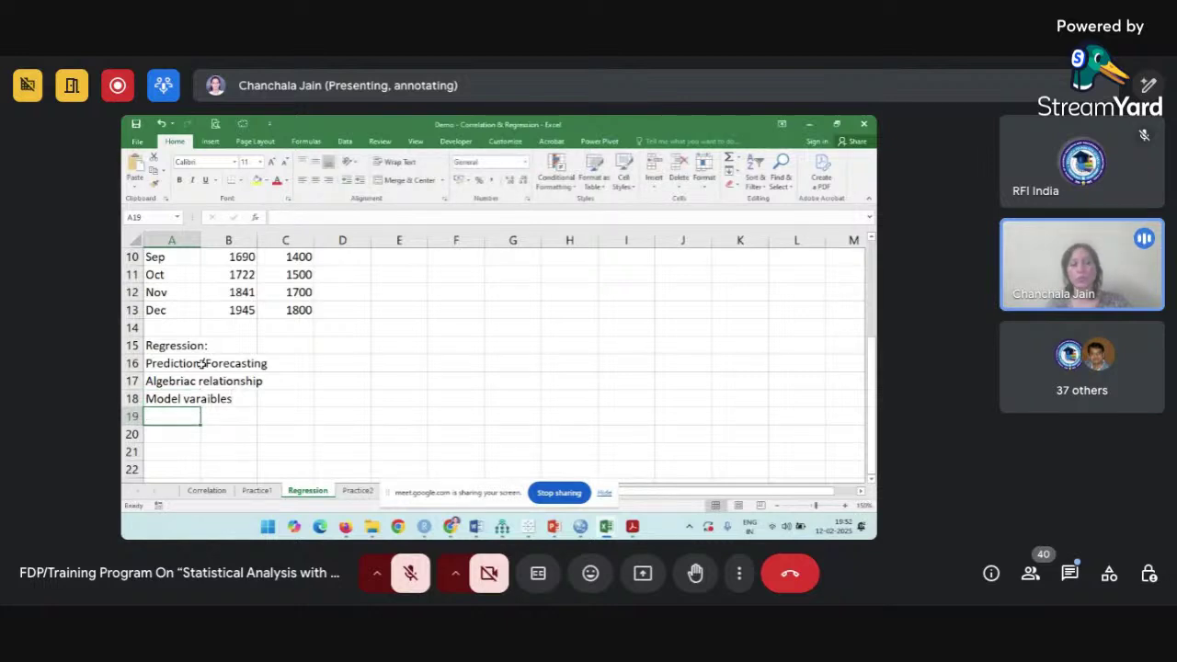
Enter the note "Cause and effect relationship (impact of one on another)" in cell A19.
{"action": "type", "text": "Ca"}
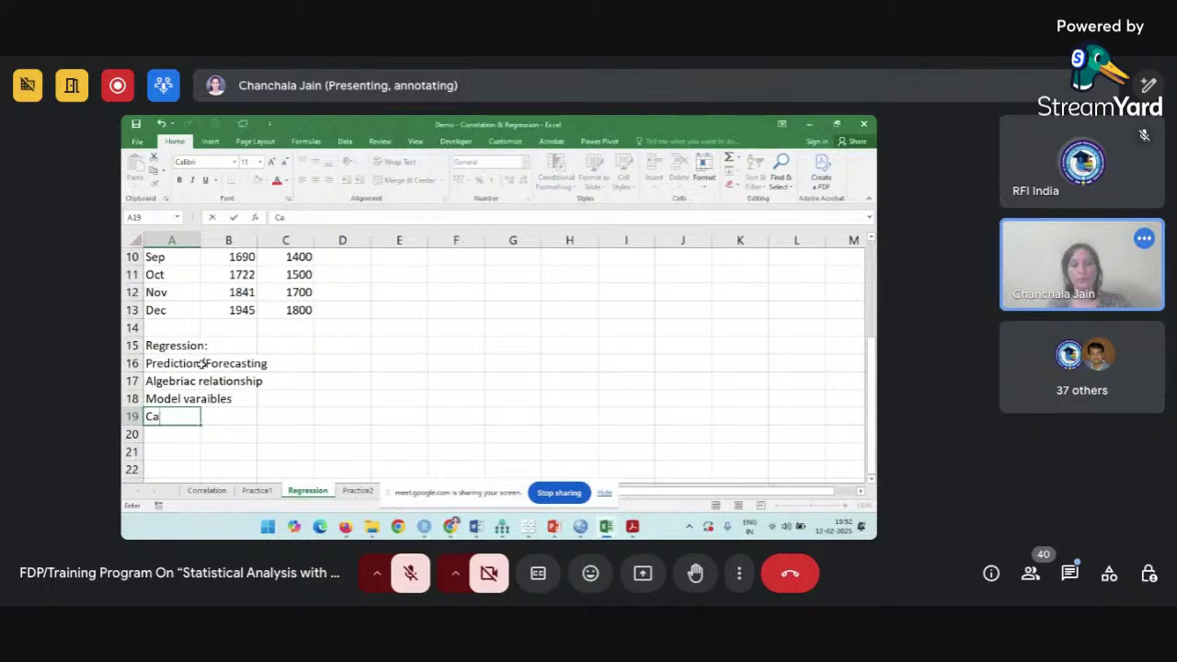
{"action": "type", "text": "use and"}
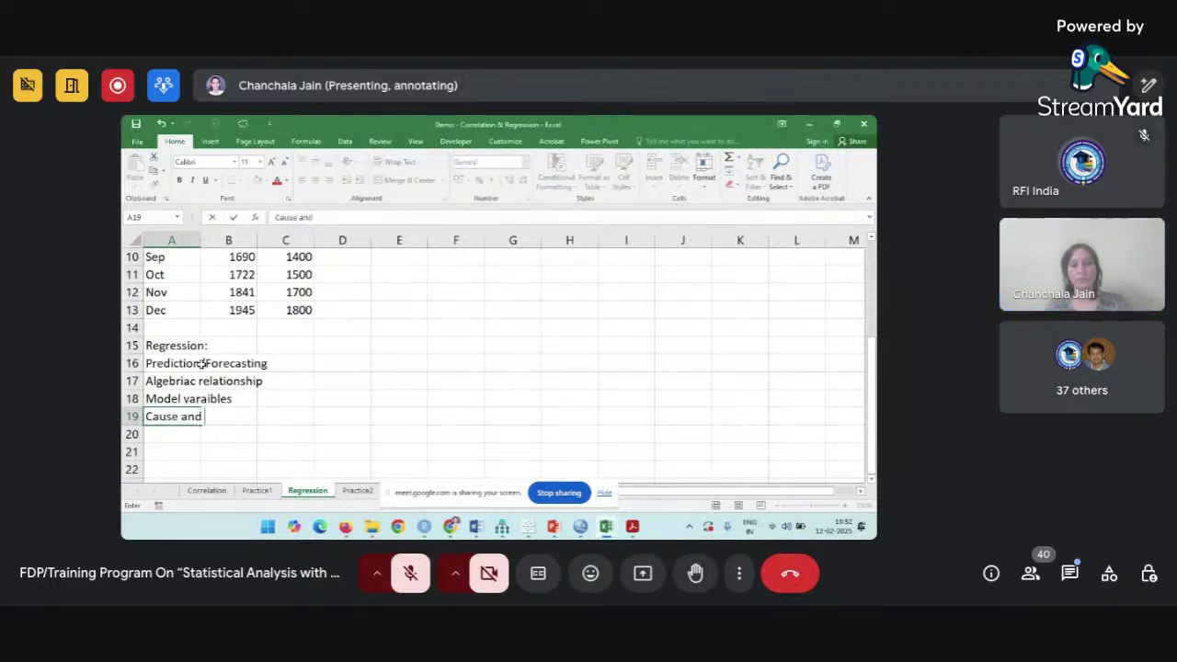
{"action": "type", "text": " effect r"}
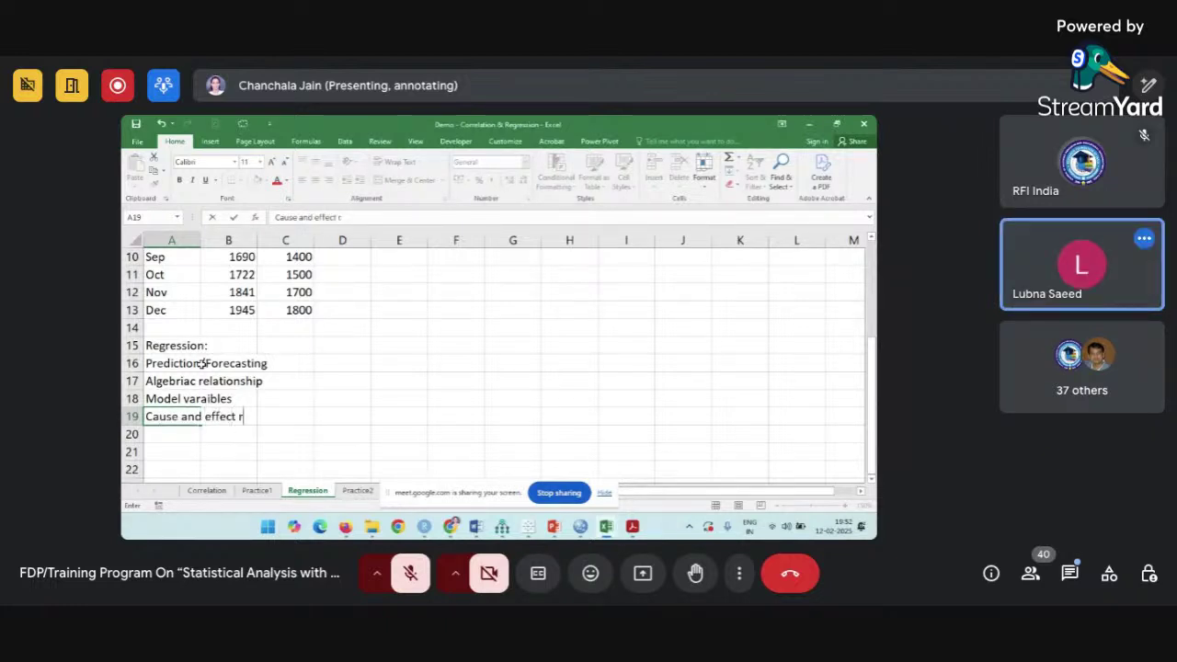
{"action": "type", "text": "elatio"}
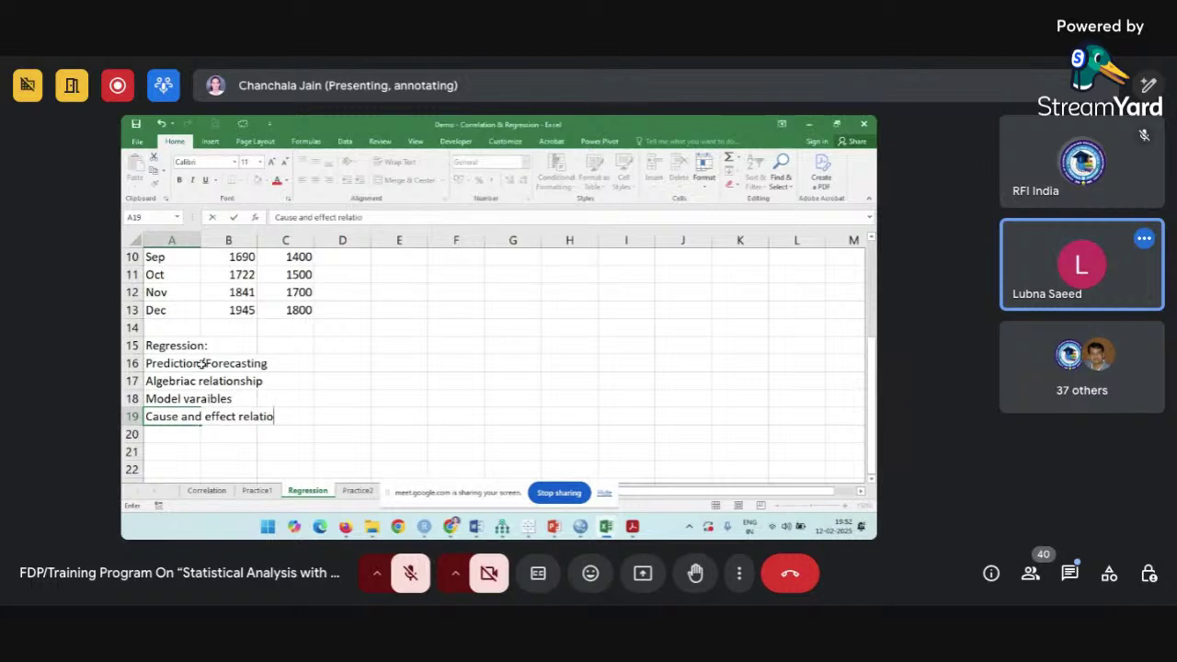
{"action": "type", "text": "nship ("}
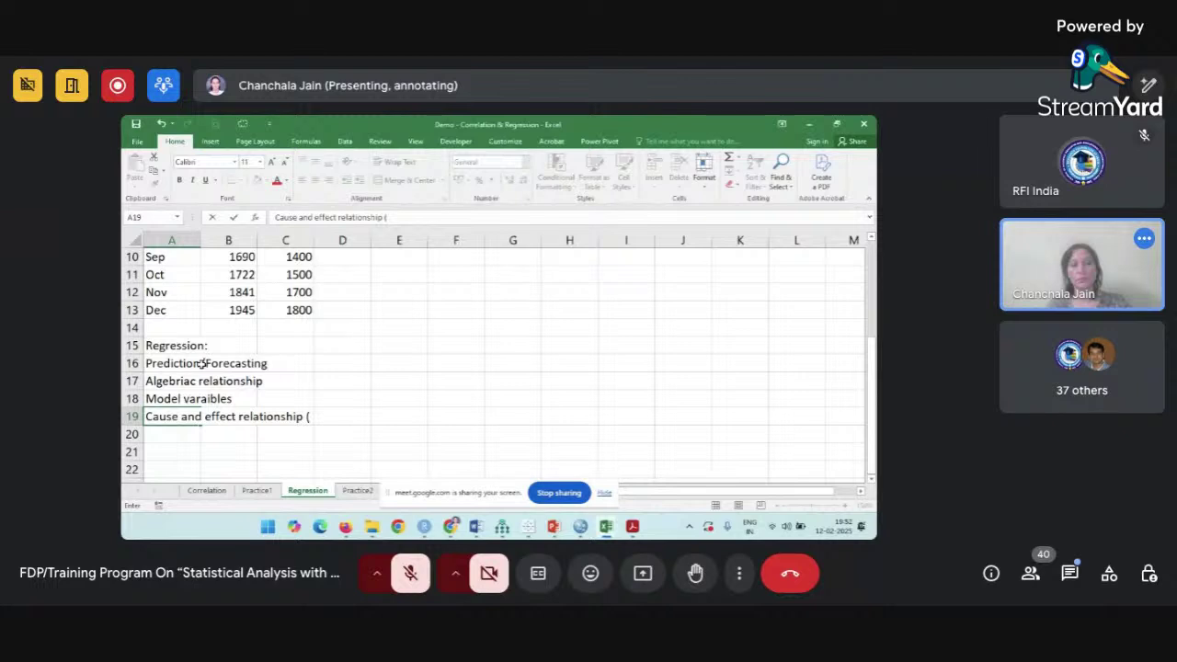
{"action": "type", "text": "impac"}
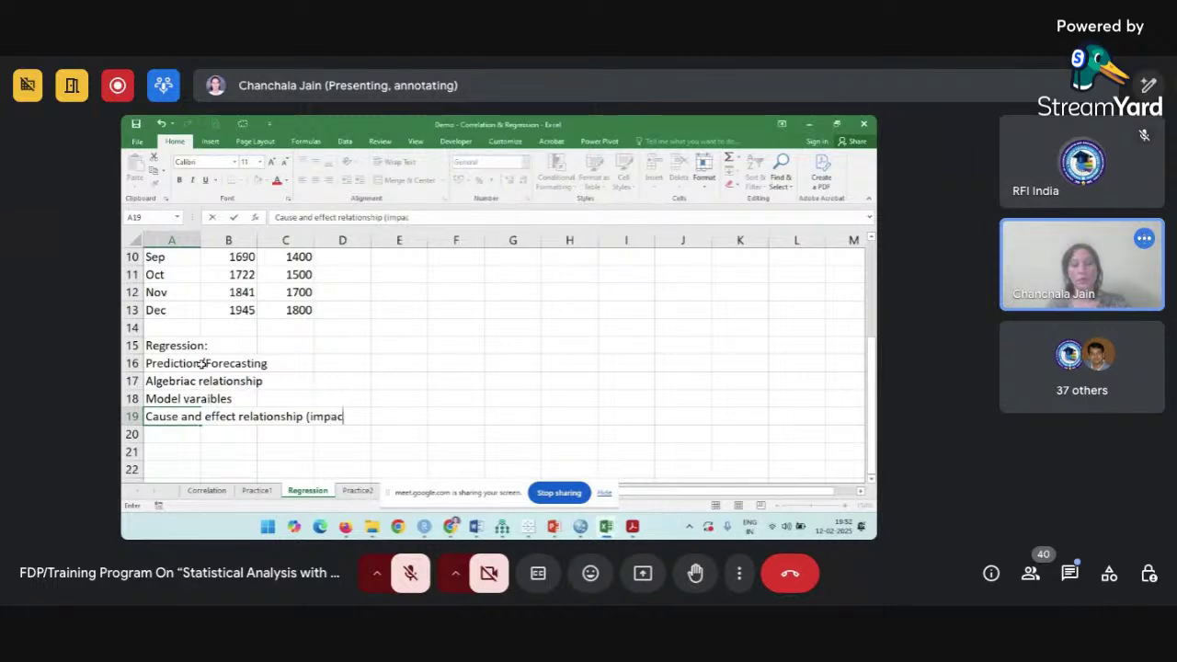
{"action": "type", "text": "t of one on another)"}
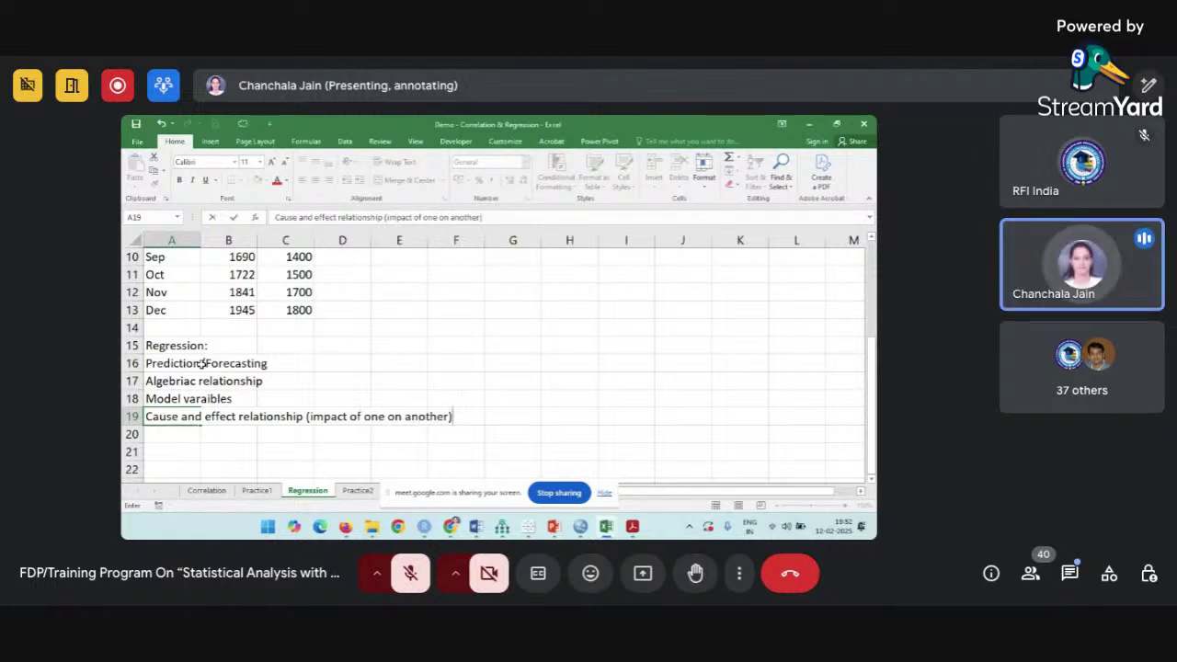
{"action": "left_click", "coordinate": [202, 434]}
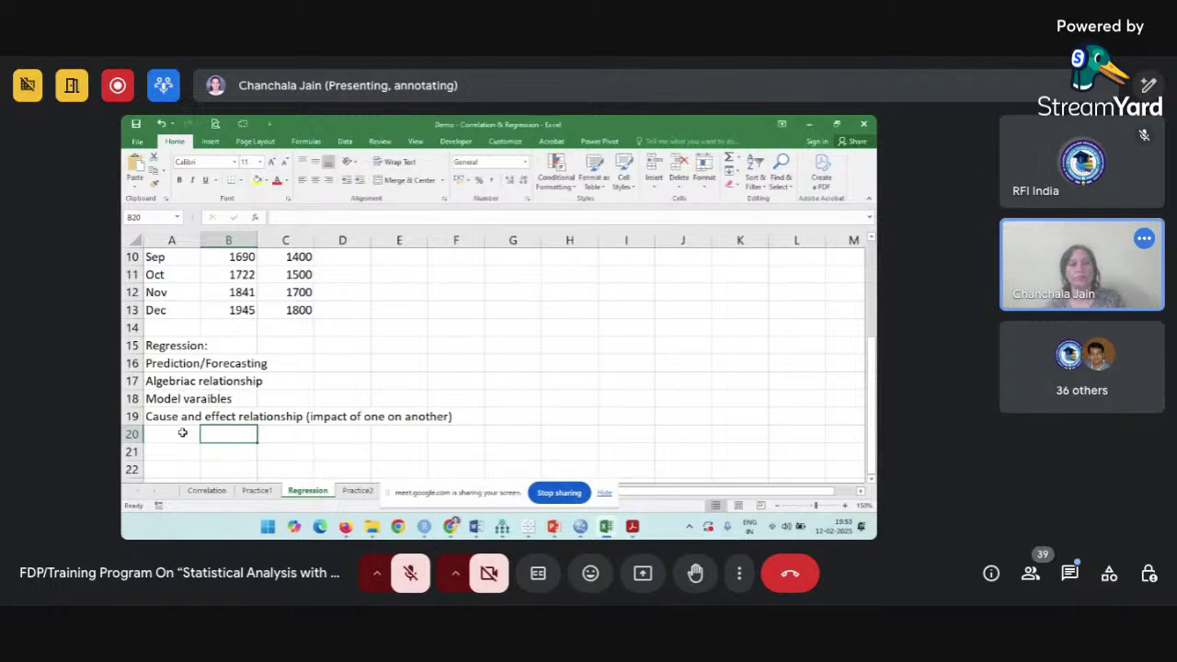
Enter the regression equation "Y = a + b*X" as text in cell A21, below the notes.
{"action": "left_click", "coordinate": [182, 432]}
{"action": "scroll", "coordinate": [182, 432], "scroll_direction": "down", "scroll_amount": 1}
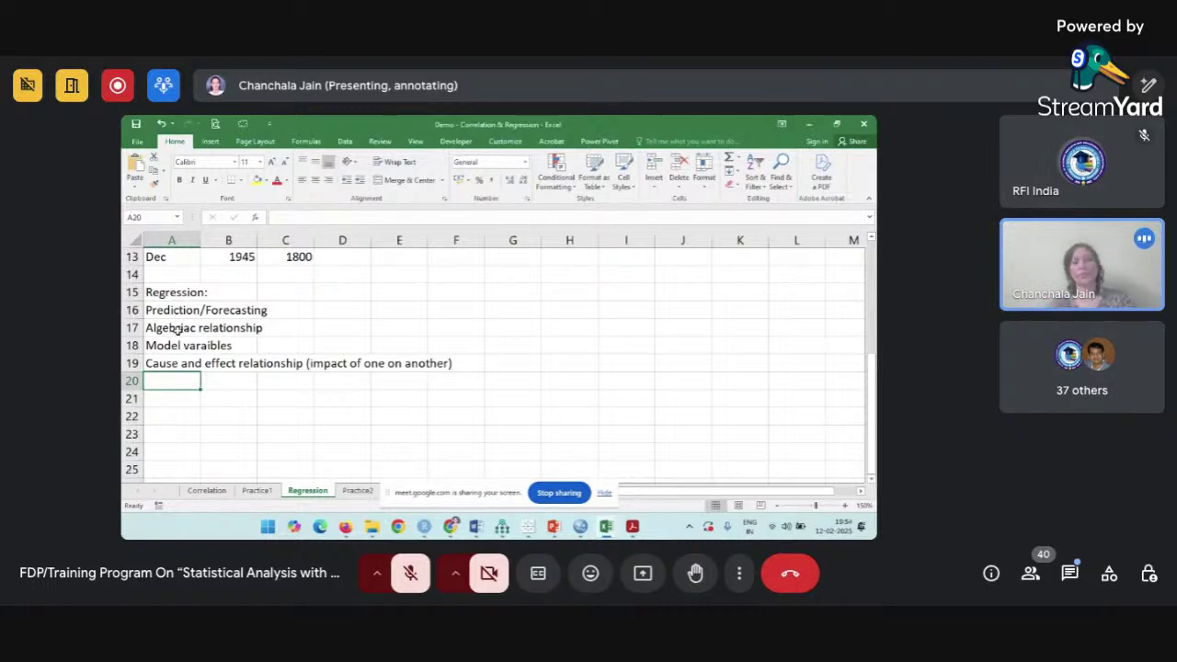
{"action": "left_click", "coordinate": [185, 396]}
{"action": "type", "text": "Y"}
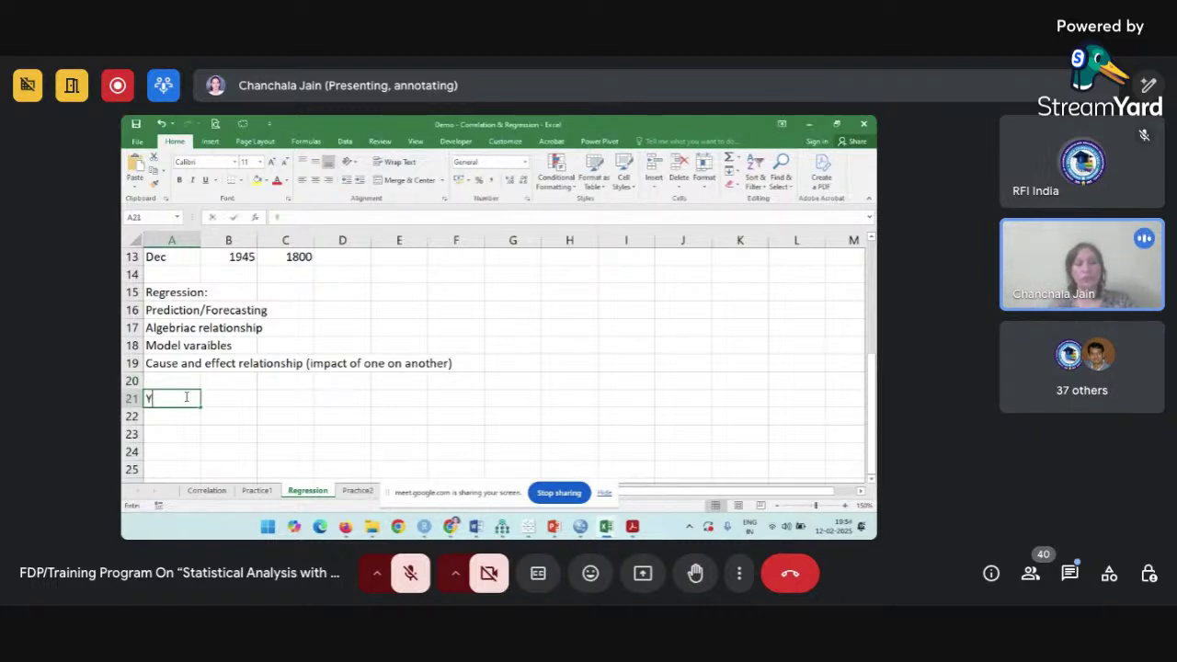
{"action": "type", "text": " = a"}
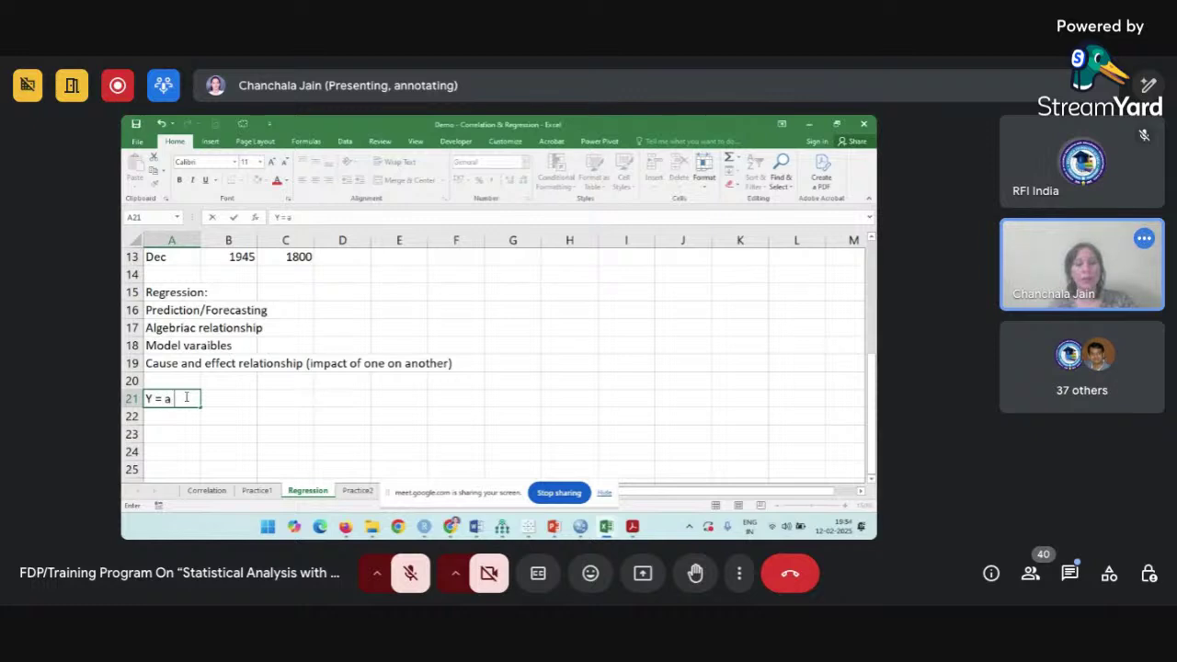
{"action": "type", "text": " + b*X"}
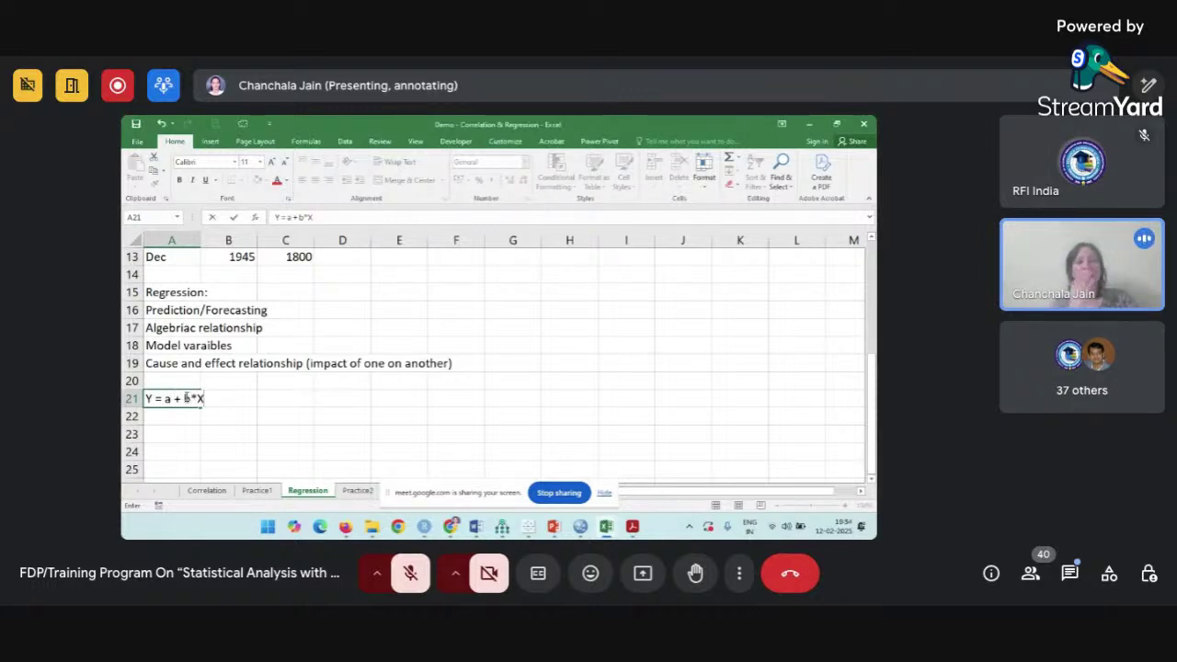
{"action": "left_click", "coordinate": [340, 432]}
{"action": "left_click", "coordinate": [169, 397]}
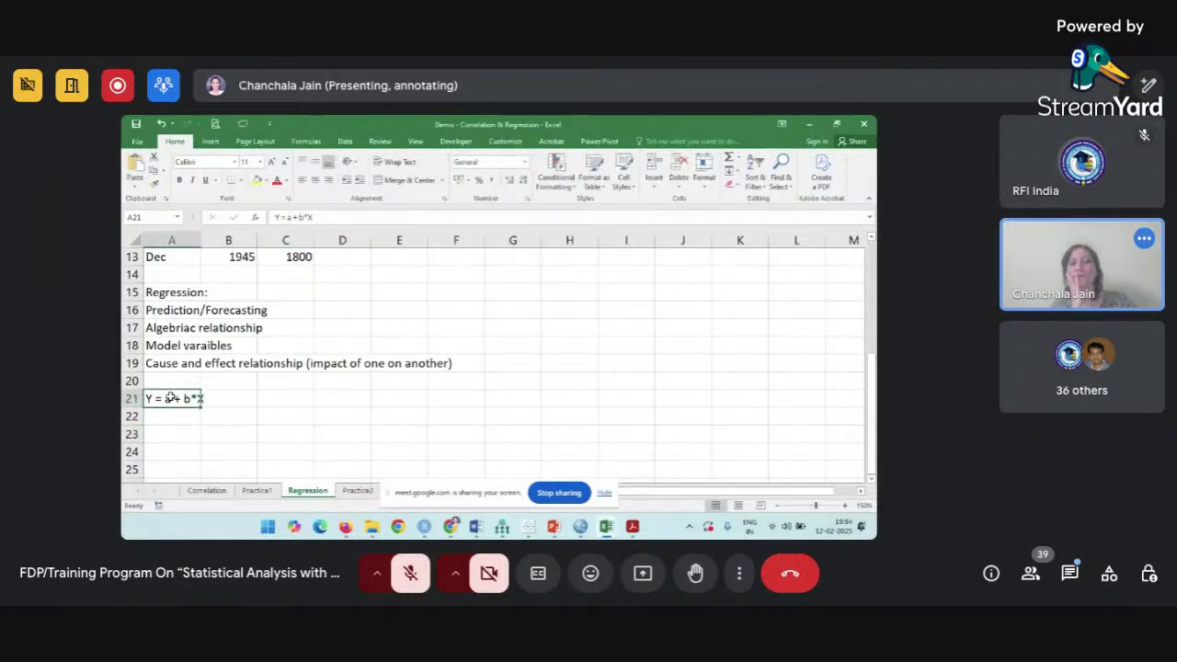
{"action": "left_click", "coordinate": [320, 396]}
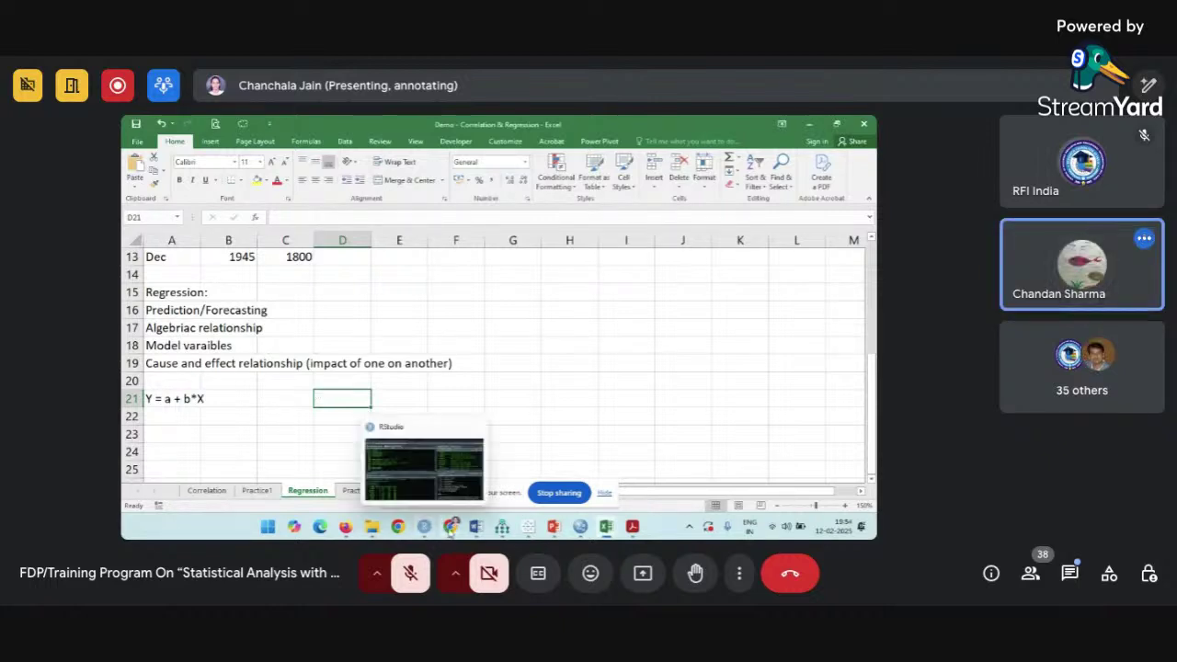
{"action": "mouse_move", "coordinate": [451, 526]}
{"action": "mouse_move", "coordinate": [404, 476]}
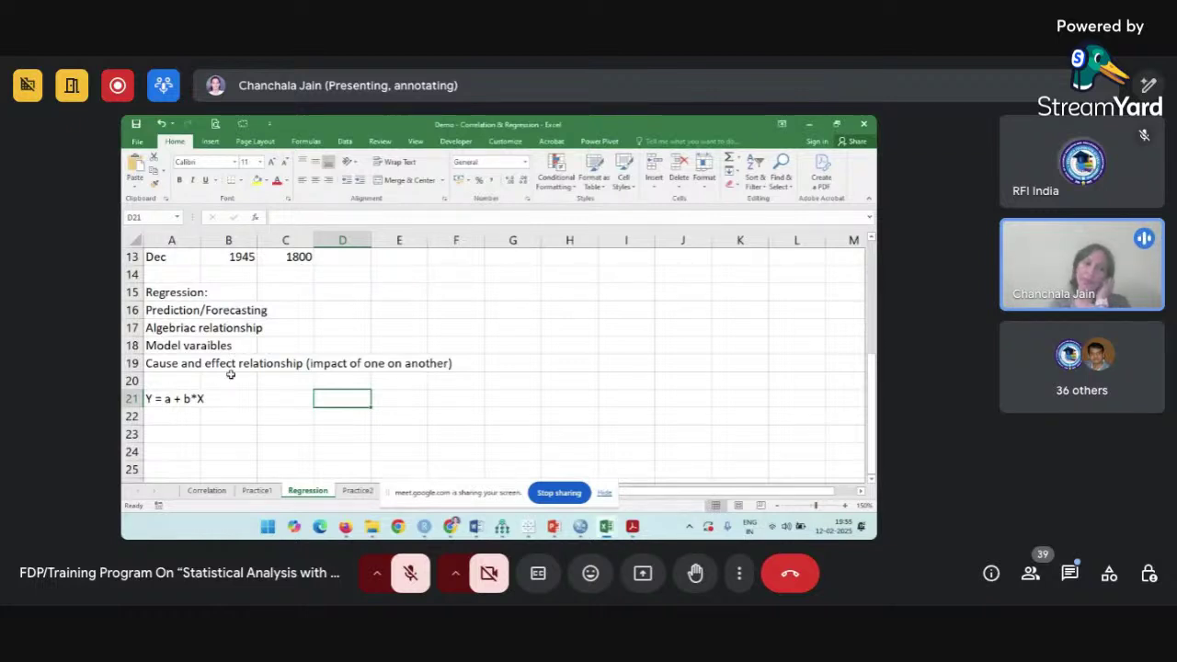
Start a Greek version of the regression equation in cell A22, reading "Y = αβ", using the alpha and beta symbols.
{"action": "left_click", "coordinate": [171, 415]}
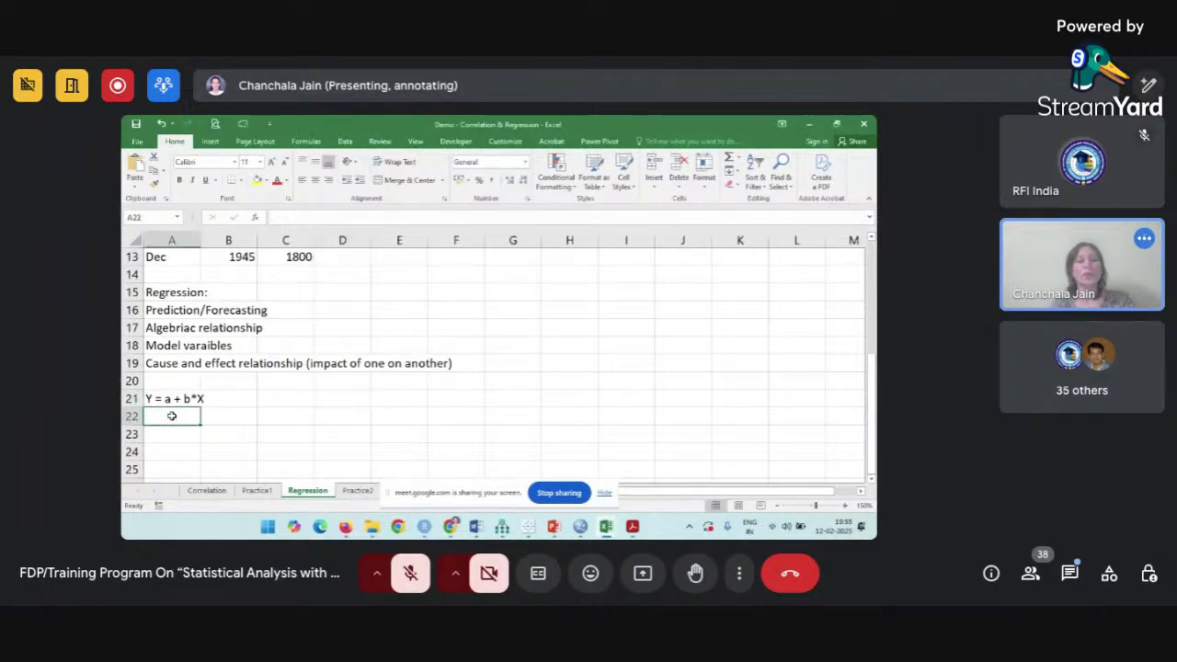
{"action": "left_click", "coordinate": [171, 394]}
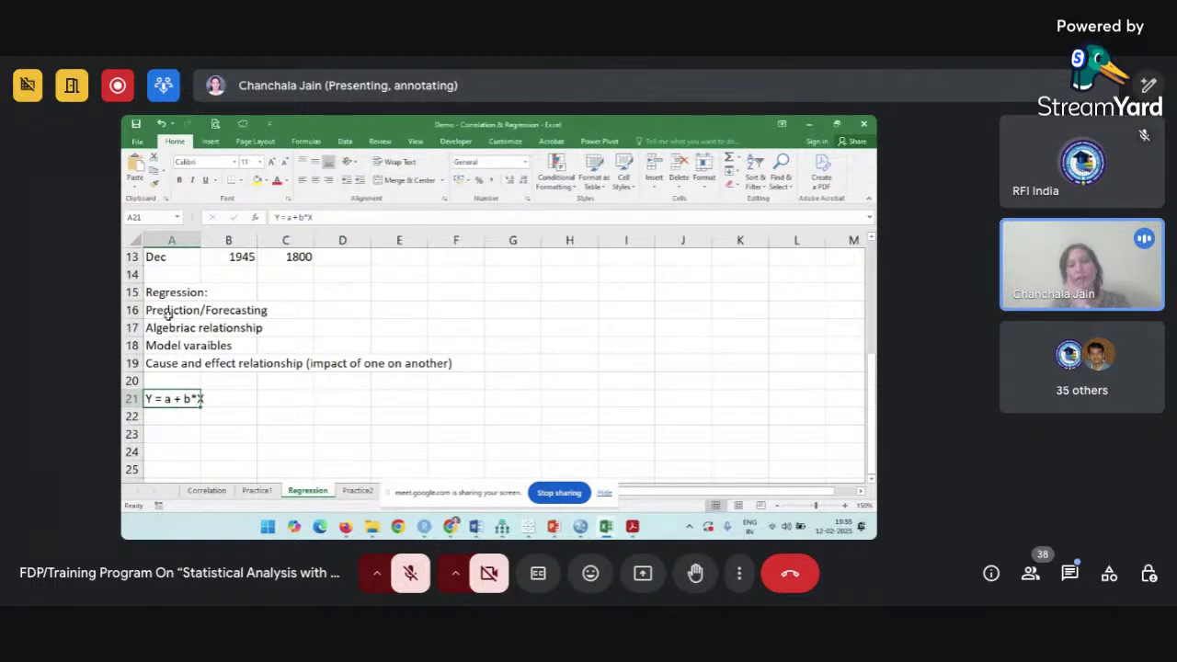
{"action": "left_click", "coordinate": [173, 418]}
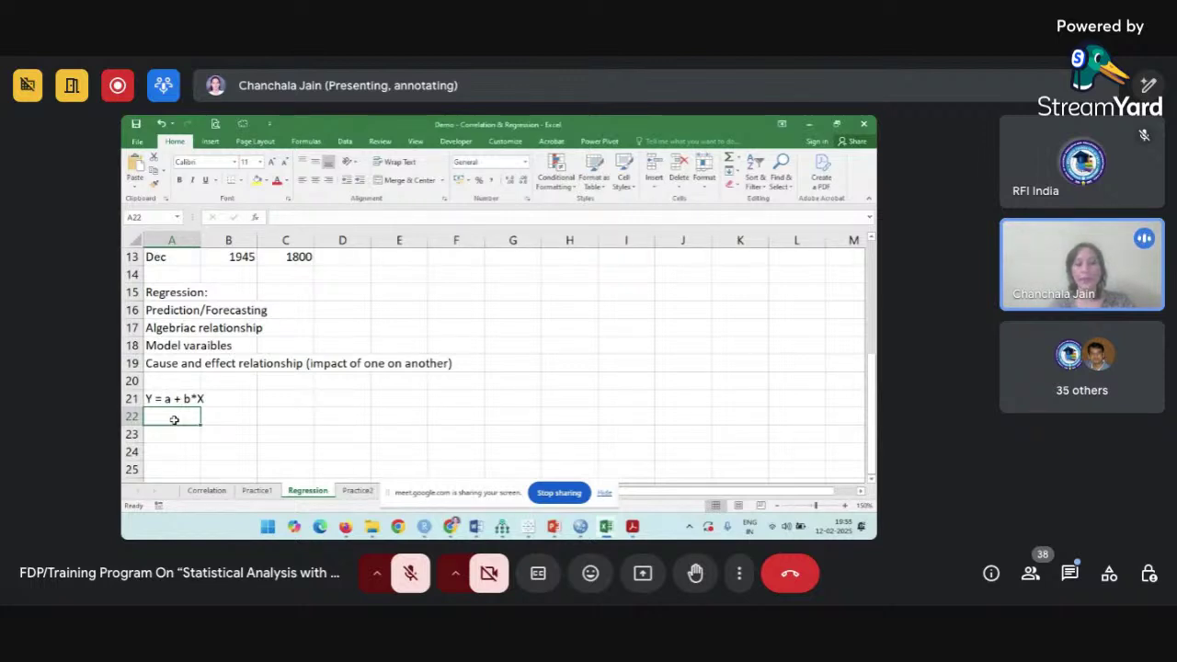
{"action": "type", "text": "Y = a + b*X"}
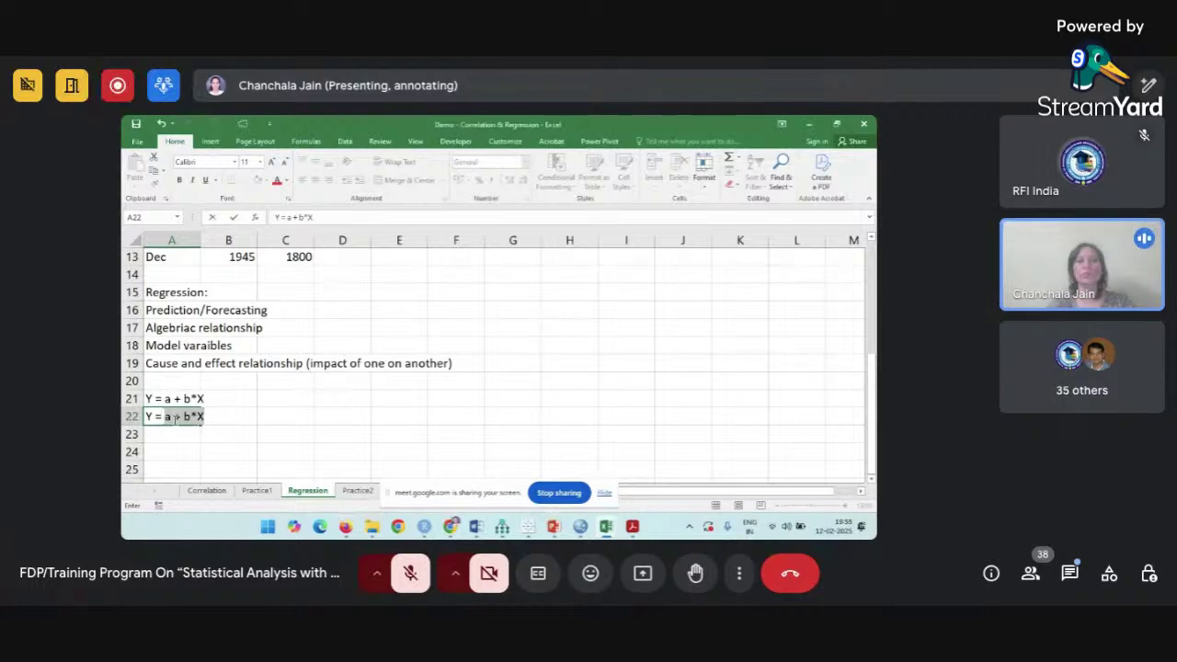
{"action": "left_click", "coordinate": [210, 141]}
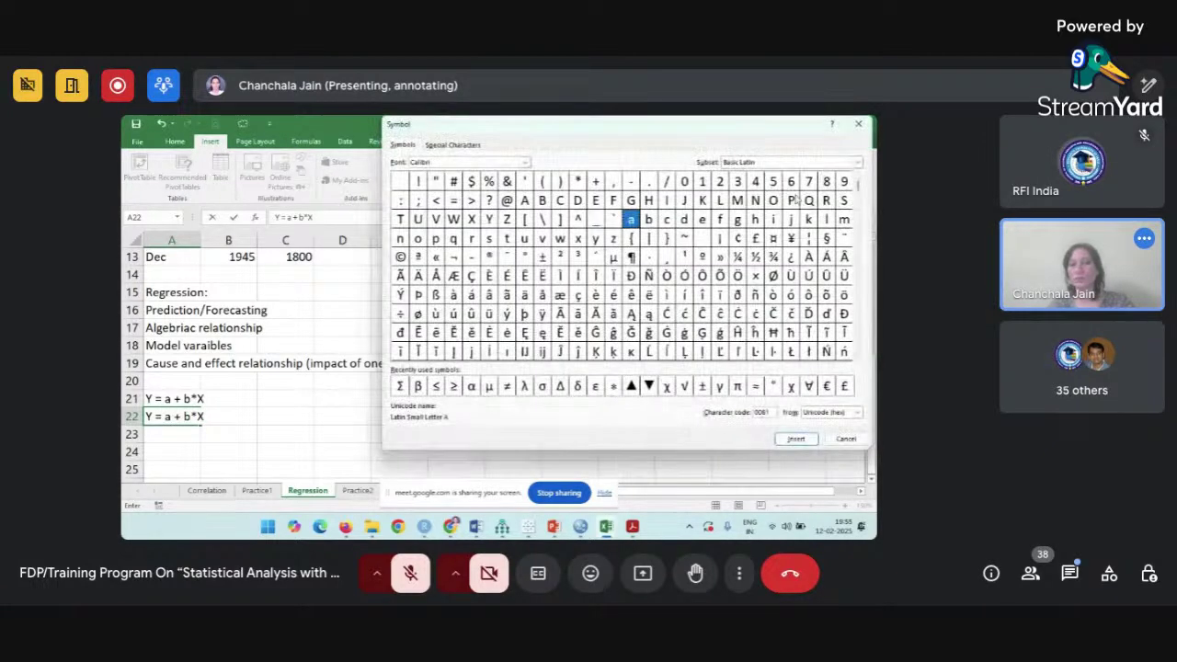
{"action": "left_click", "coordinate": [470, 387]}
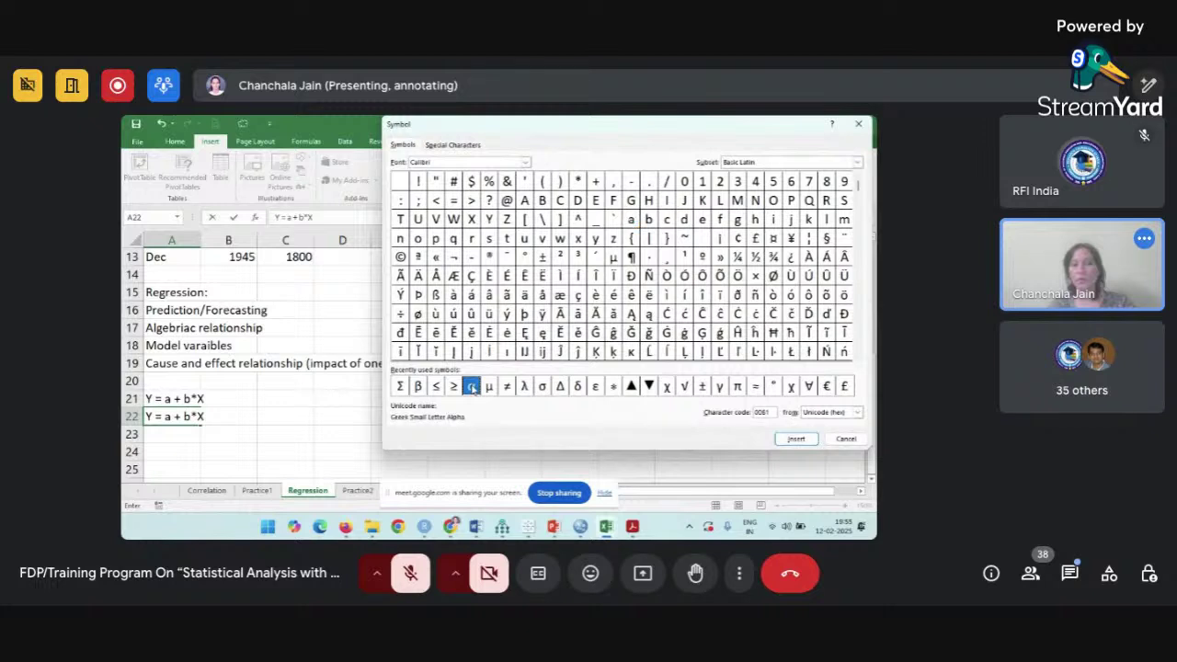
{"action": "left_click", "coordinate": [796, 439]}
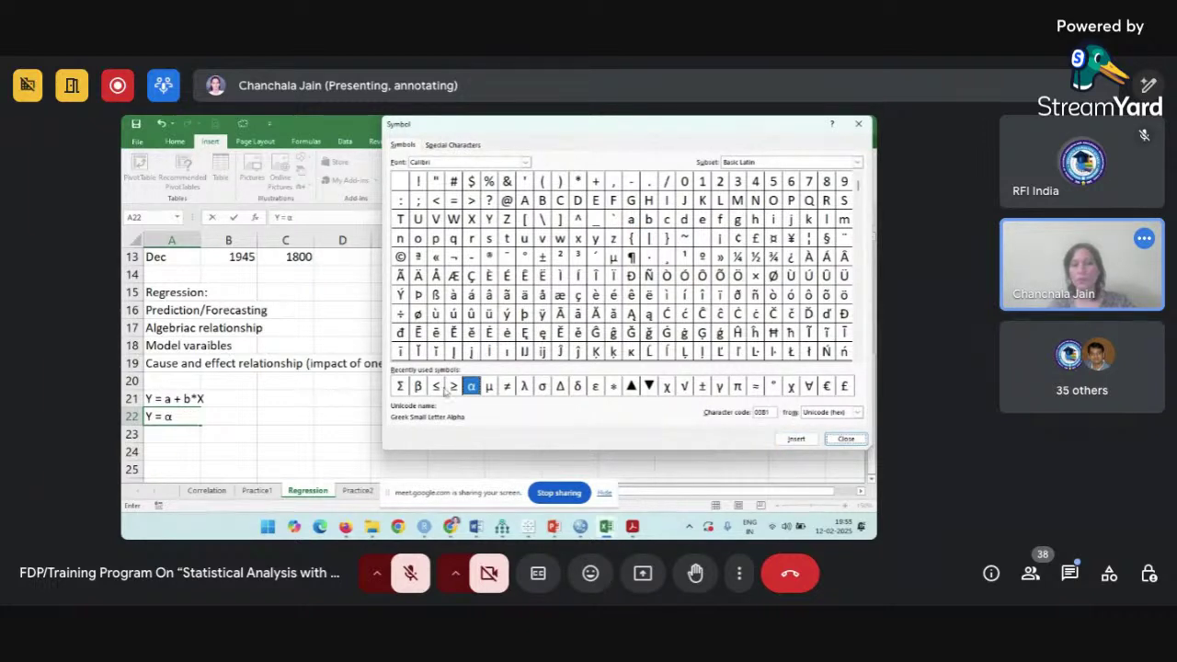
{"action": "left_click", "coordinate": [418, 387]}
{"action": "left_click", "coordinate": [795, 439]}
{"action": "left_click", "coordinate": [845, 439]}
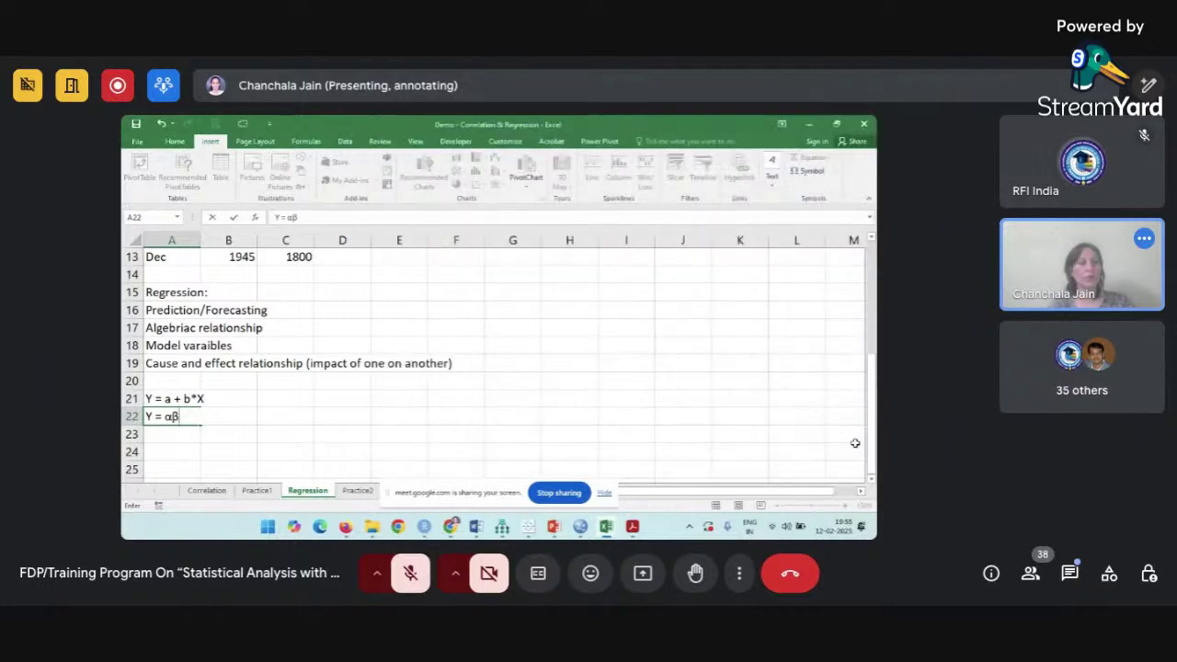
Complete the Greek equation in cell A22 as "Y = α +β*X".
{"action": "left_click", "coordinate": [243, 428]}
{"action": "double_click", "coordinate": [175, 420]}
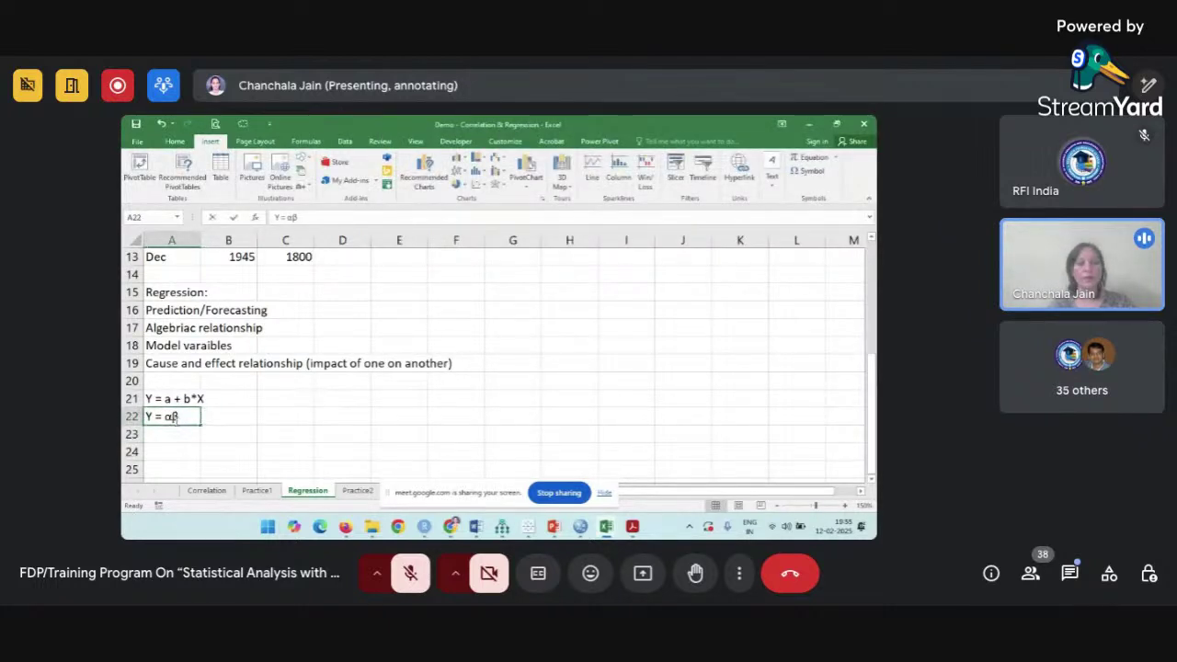
{"action": "type", "text": "+β"}
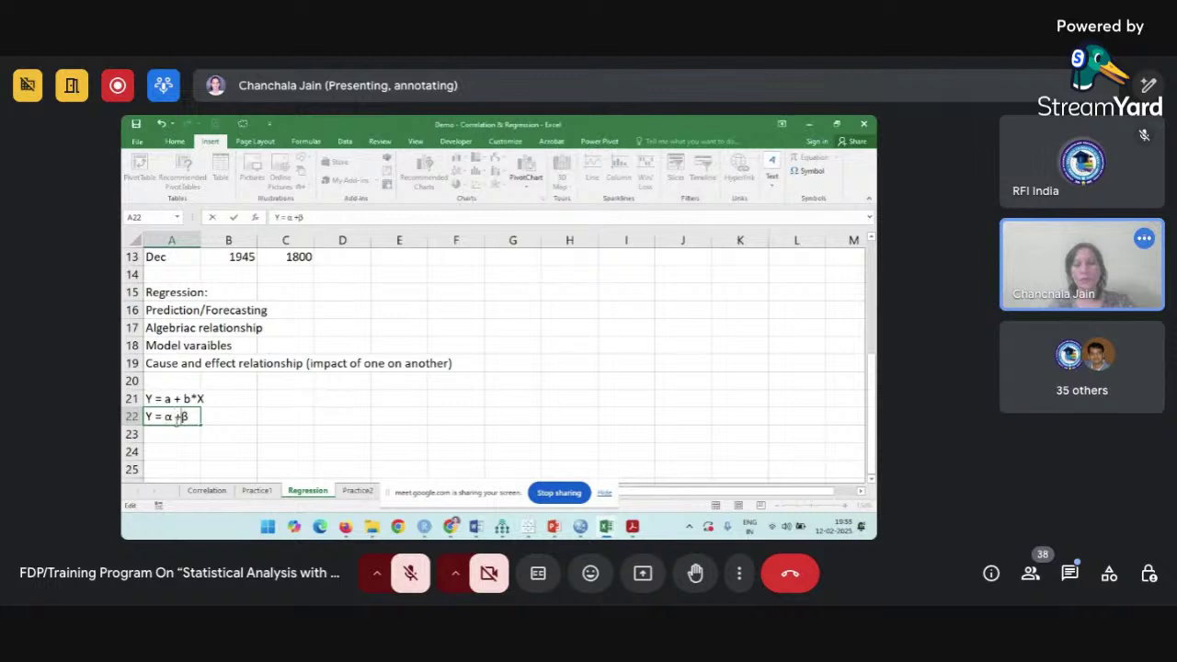
{"action": "type", "text": "*X"}
{"action": "left_click", "coordinate": [280, 431]}
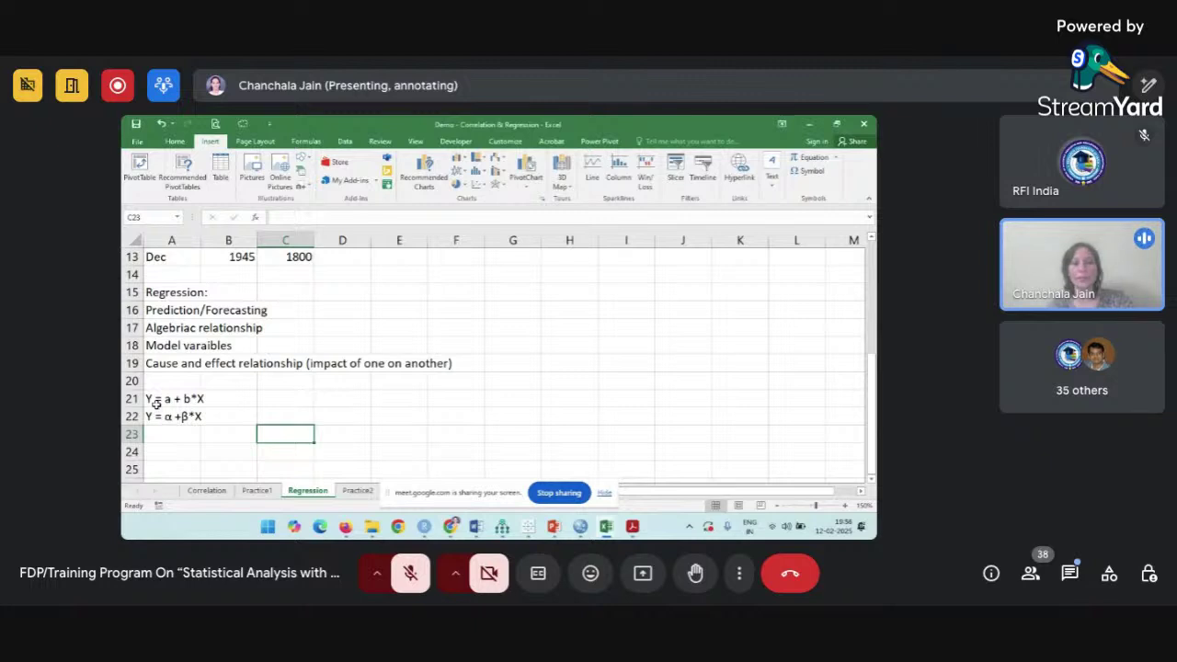
Append the error term "+ e" to the end of the Greek equation in cell A22.
{"action": "left_click", "coordinate": [156, 399]}
{"action": "left_click", "coordinate": [158, 416]}
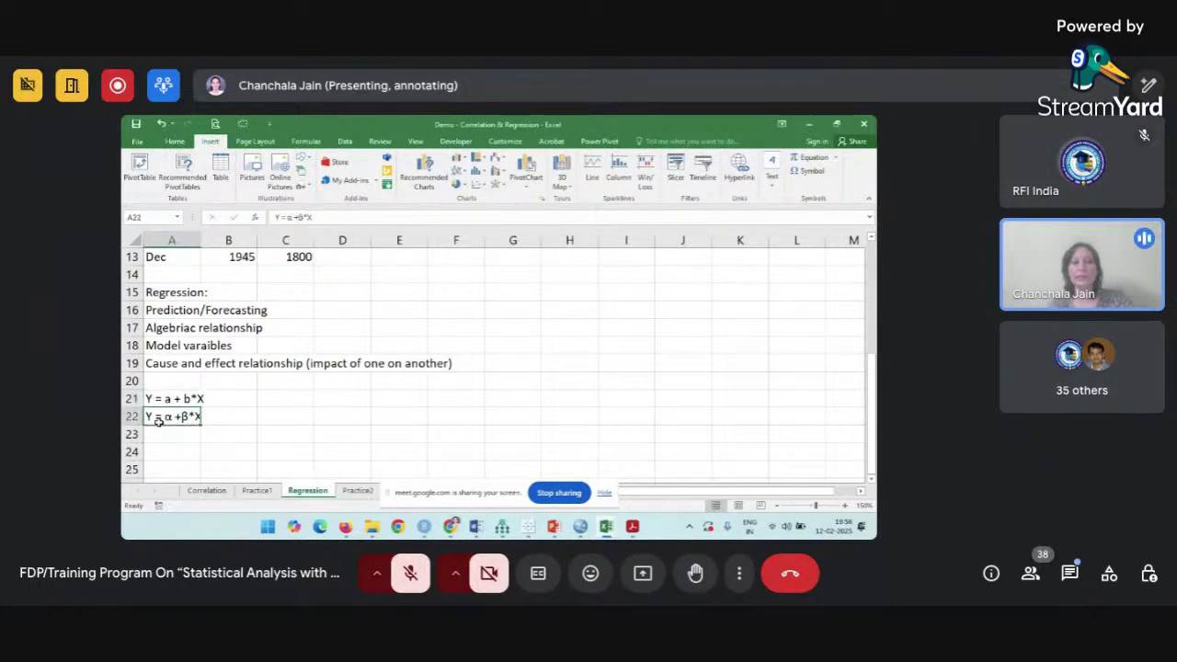
{"action": "left_click", "coordinate": [356, 218]}
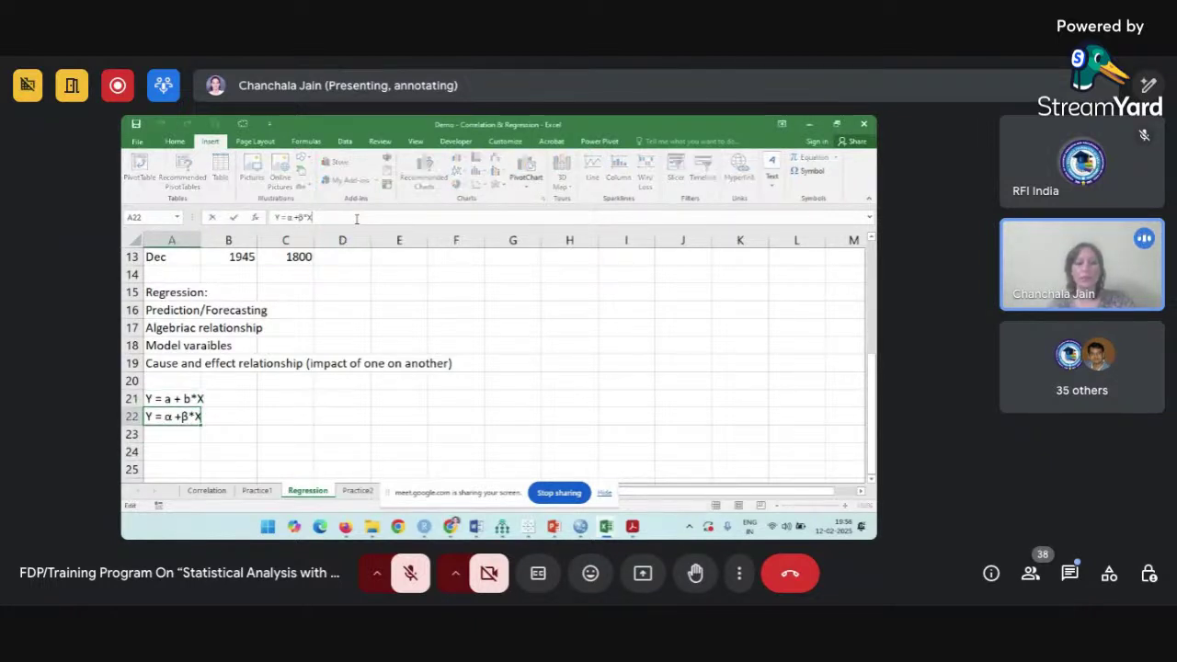
{"action": "type", "text": "+ e"}
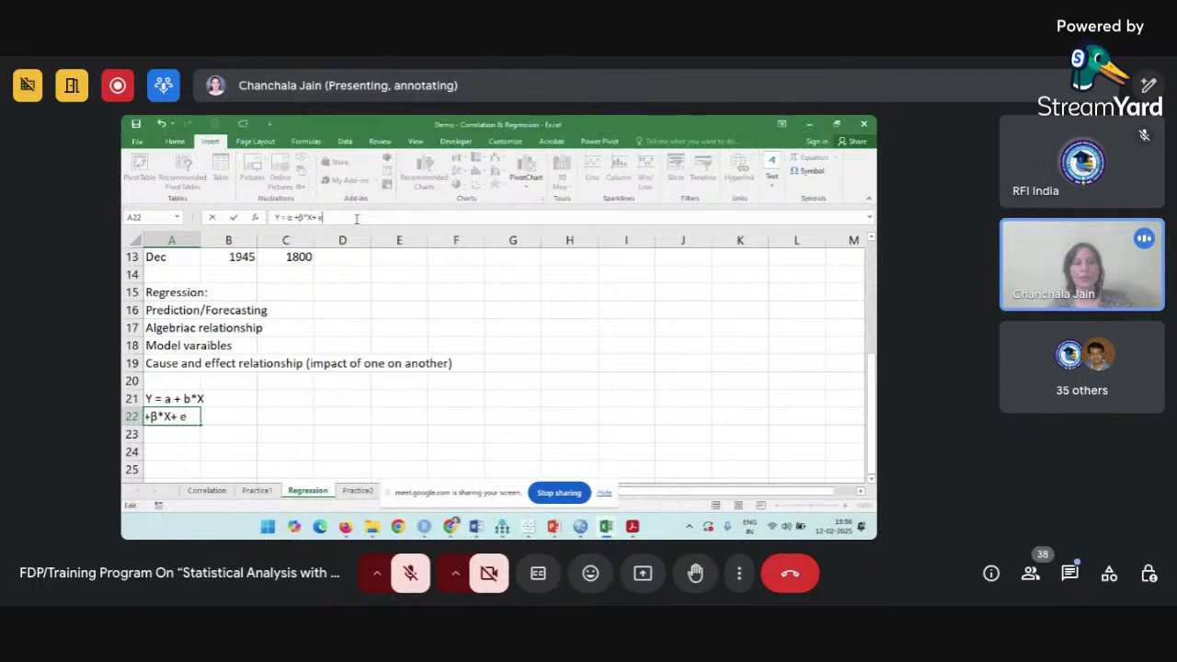
{"action": "left_click", "coordinate": [218, 452]}
Enter the definition "Y = Dependent Variables" in cell A23, below the two equations.
{"action": "scroll", "coordinate": [218, 454], "scroll_direction": "down", "scroll_amount": 2}
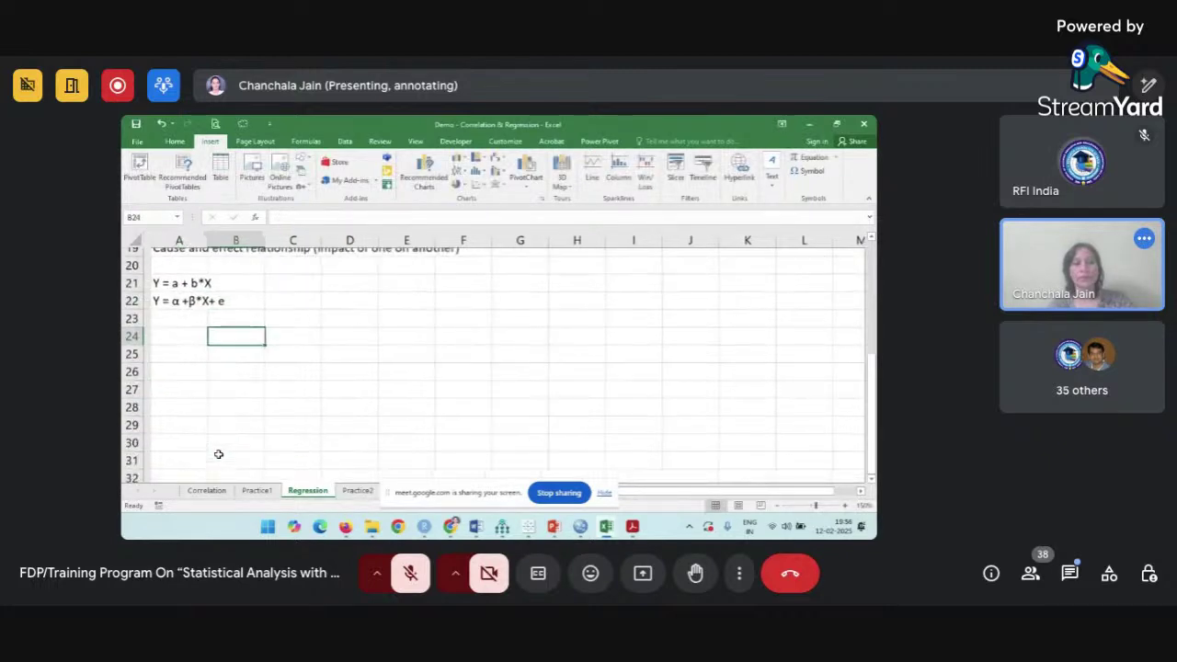
{"action": "left_click", "coordinate": [167, 318]}
{"action": "type", "text": "Y ="}
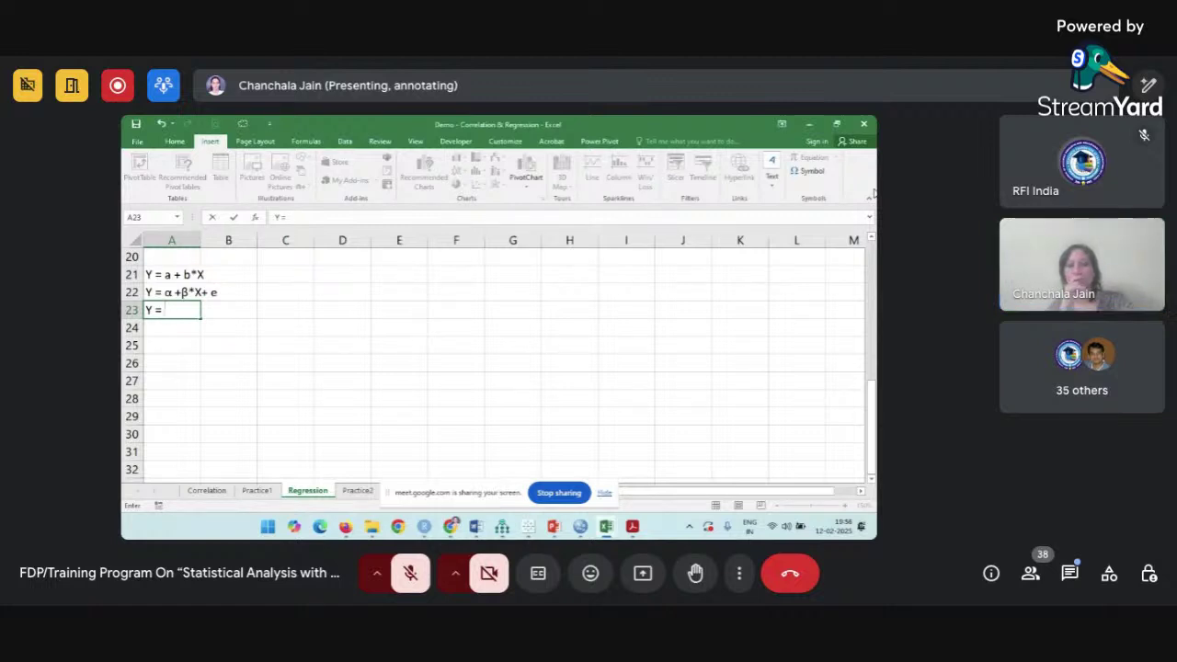
{"action": "type", "text": "De"}
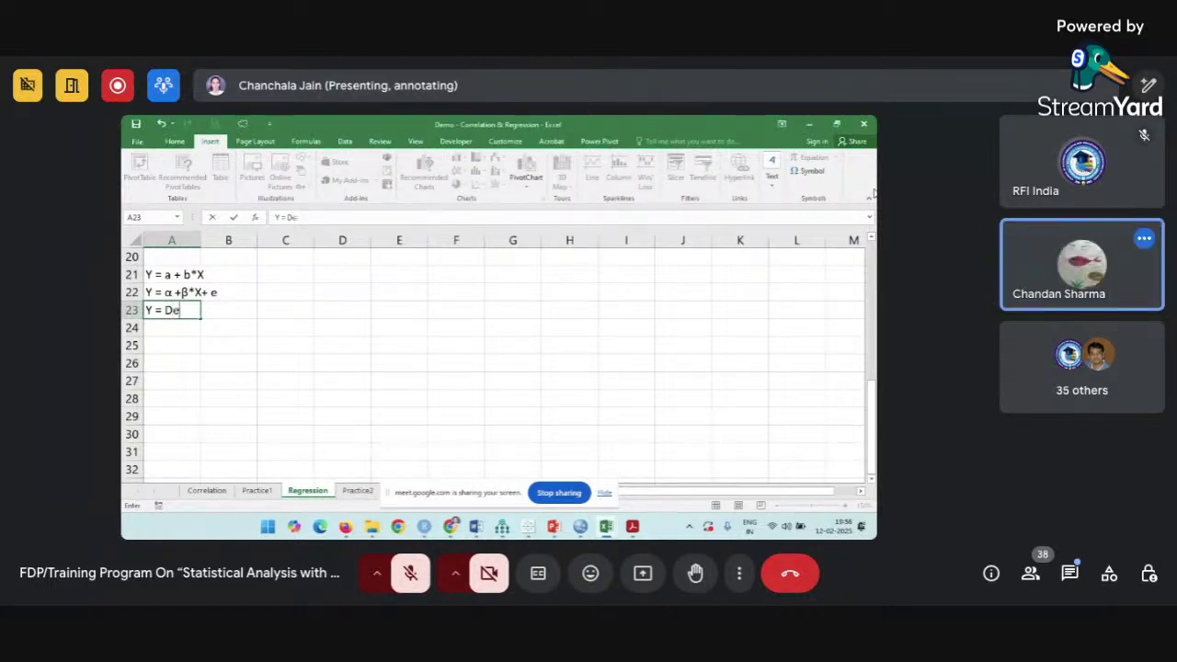
{"action": "type", "text": "pendent Va"}
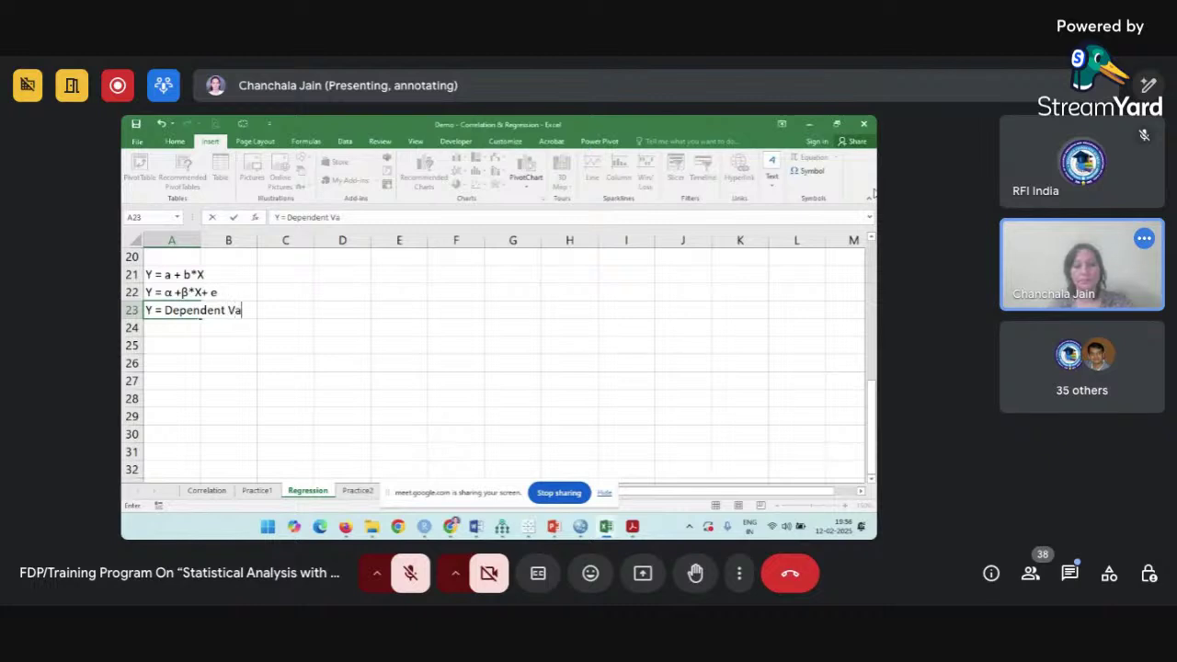
{"action": "type", "text": "riables"}
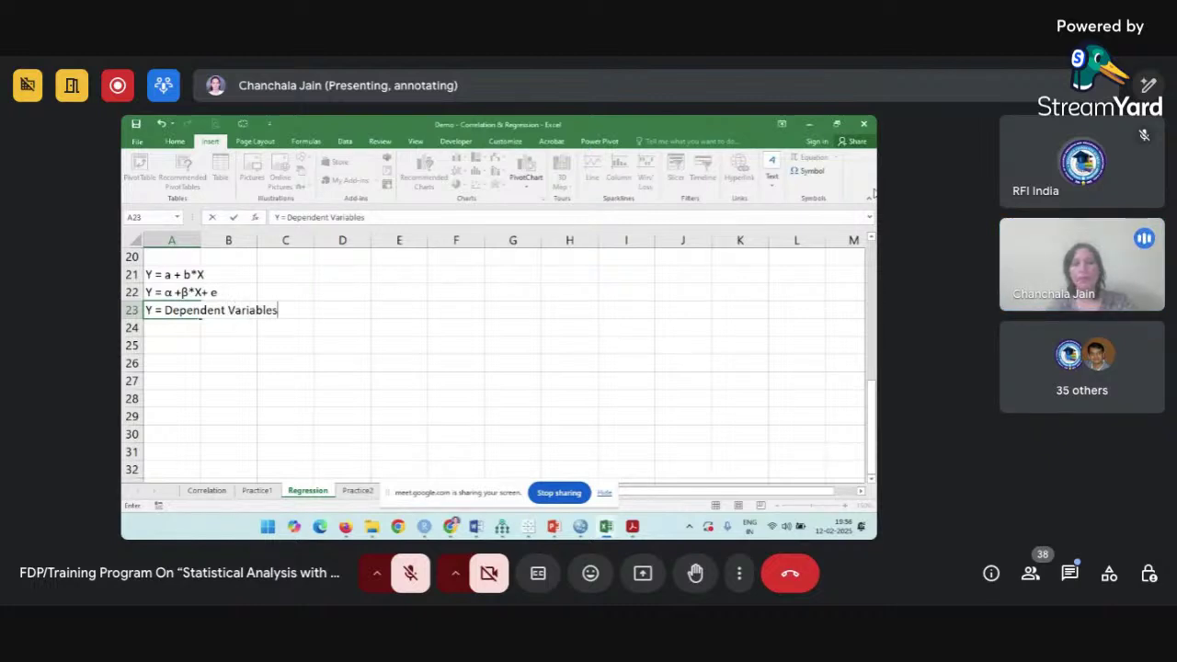
{"action": "key", "text": "Return"}
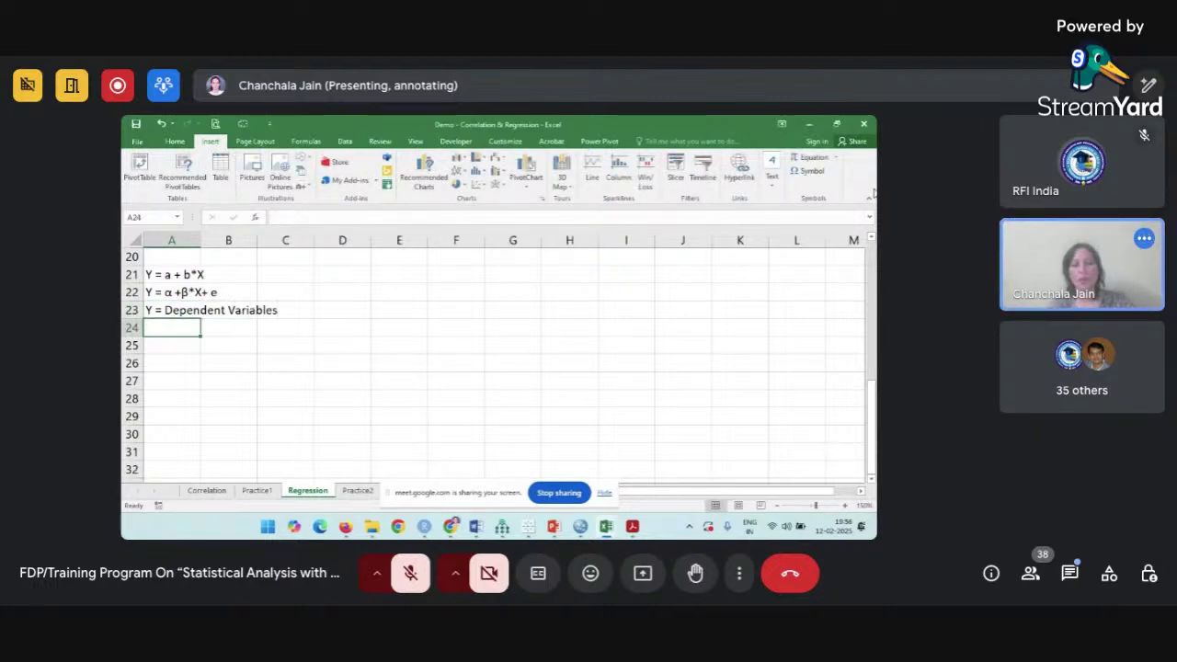
Add the coefficient definitions "alpha = Intercept" in cell A24 and "beta = Slope" in cell A25.
{"action": "type", "text": "alp"}
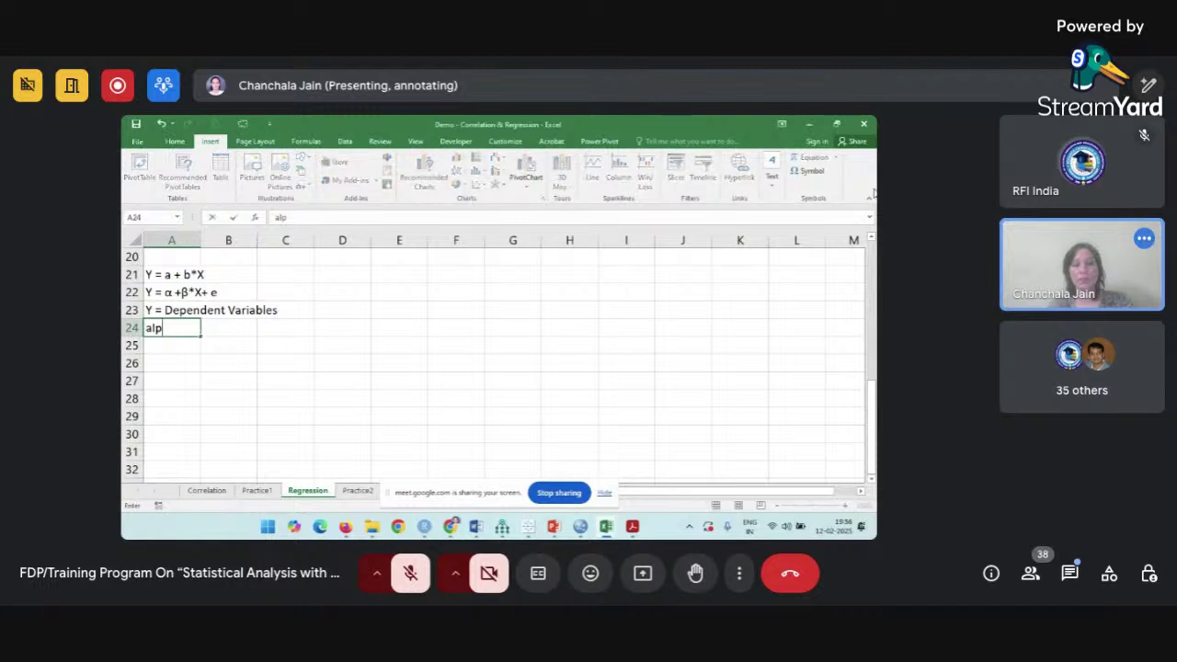
{"action": "type", "text": "ha = Intercept"}
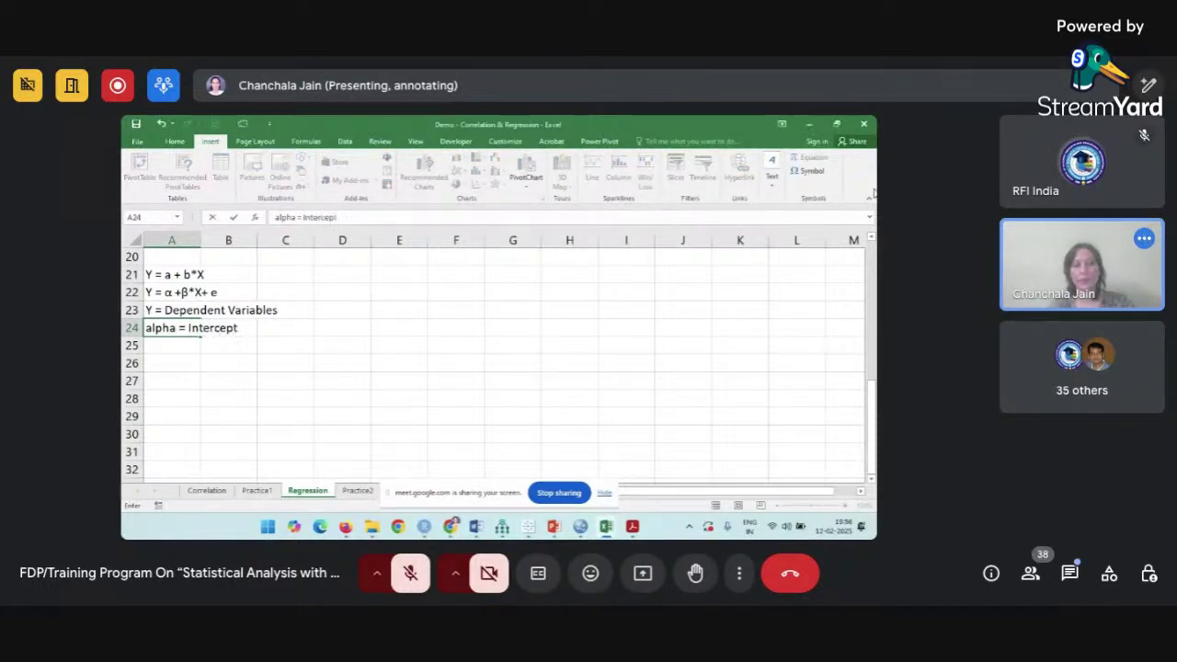
{"action": "key", "text": "Return"}
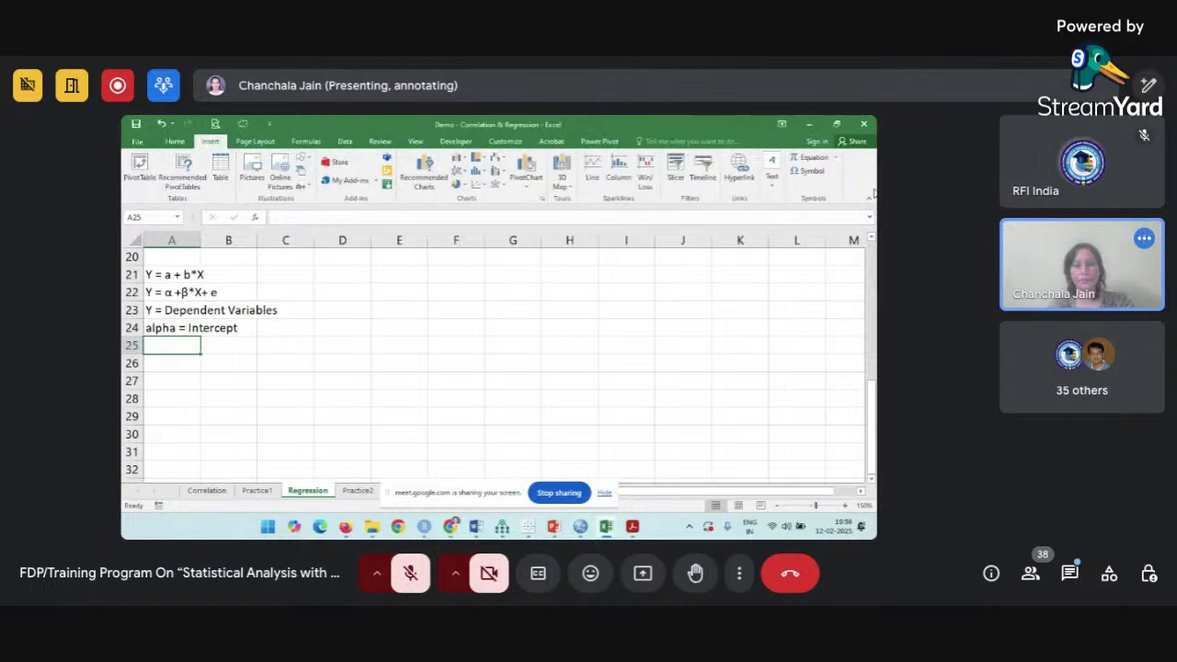
{"action": "type", "text": "beta = "}
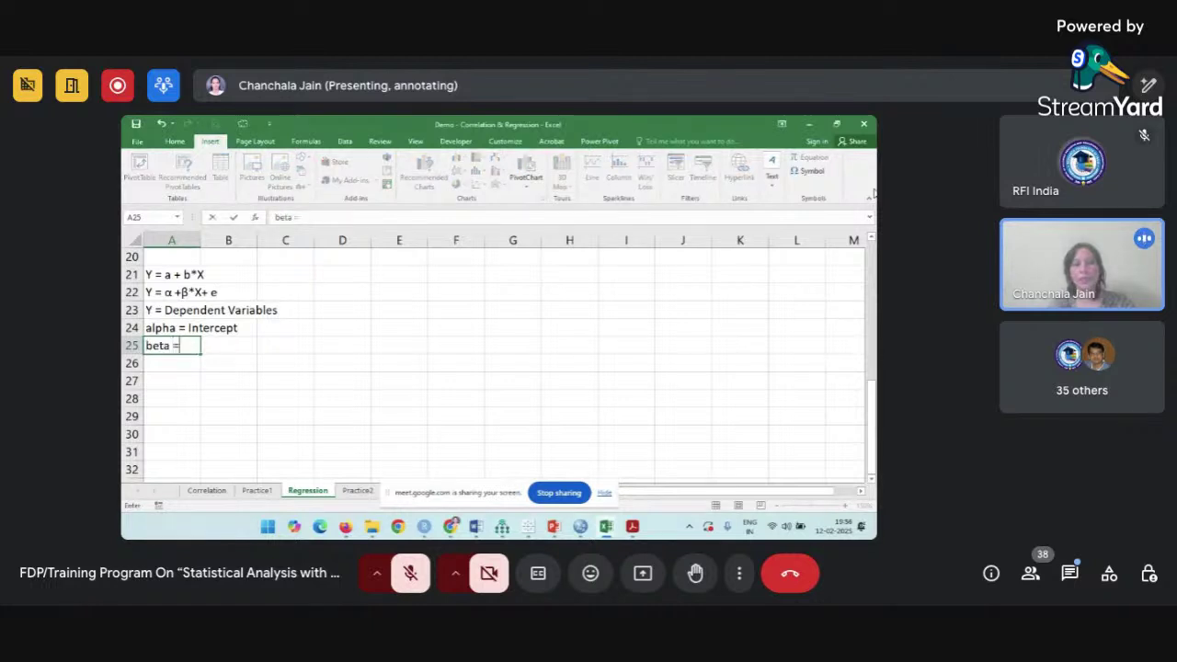
{"action": "type", "text": "Slope"}
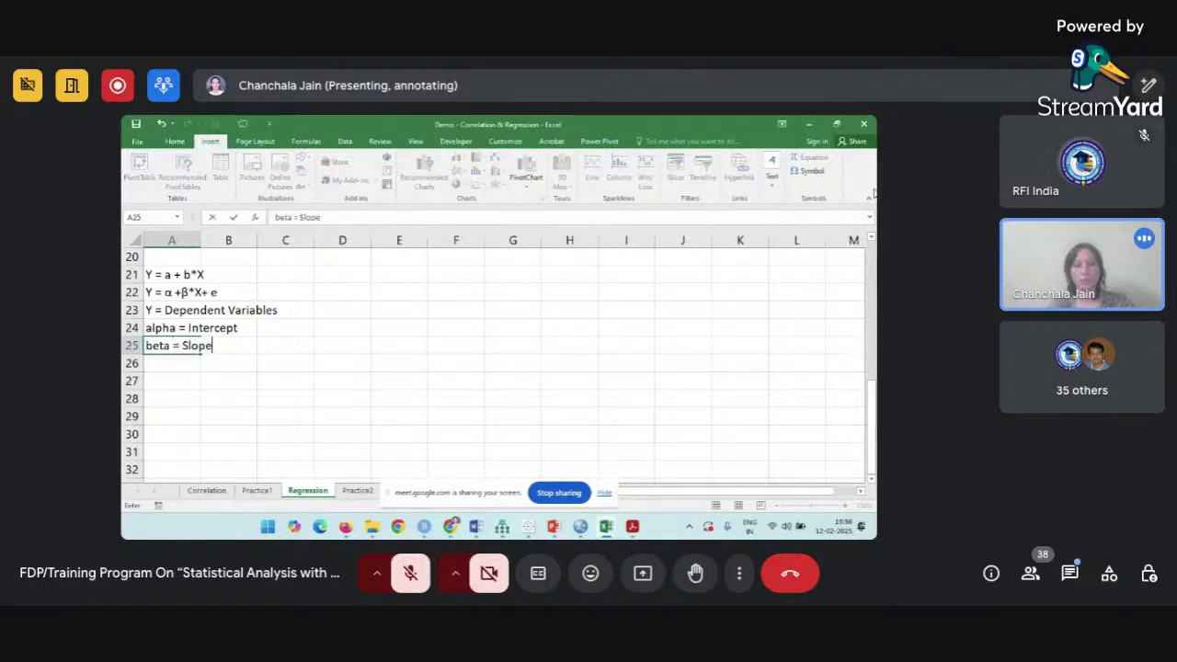
{"action": "key", "text": "Return"}
Enter the definition "X = Independent Variable" in cell A26.
{"action": "type", "text": "X ="}
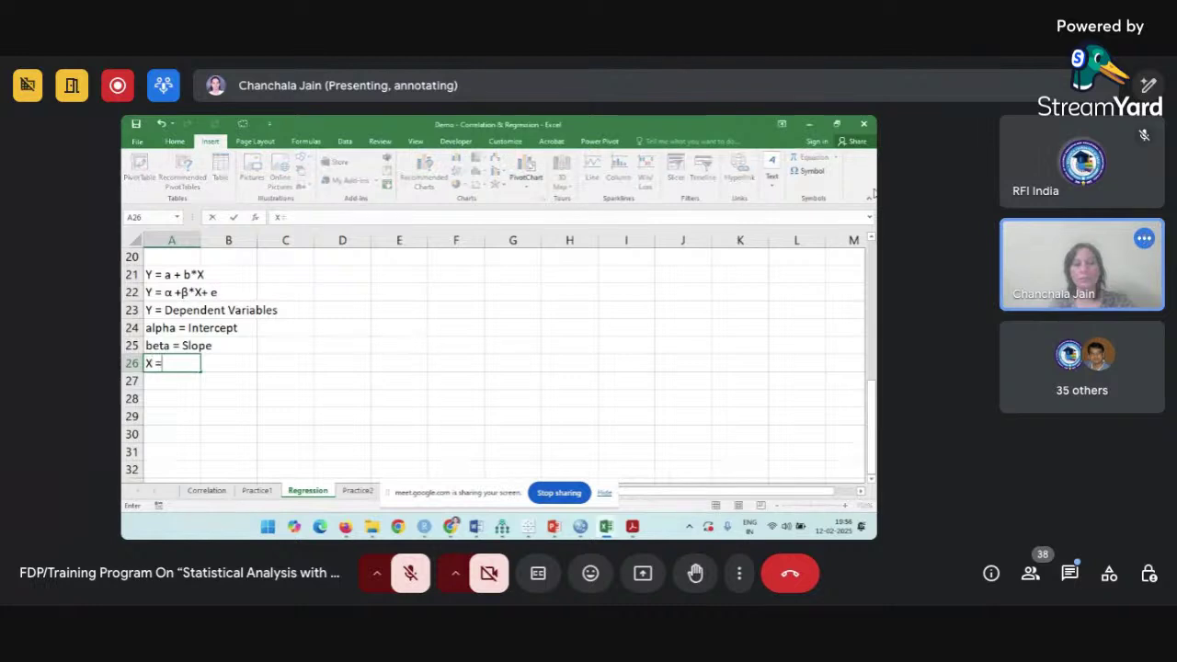
{"action": "type", "text": " Independe"}
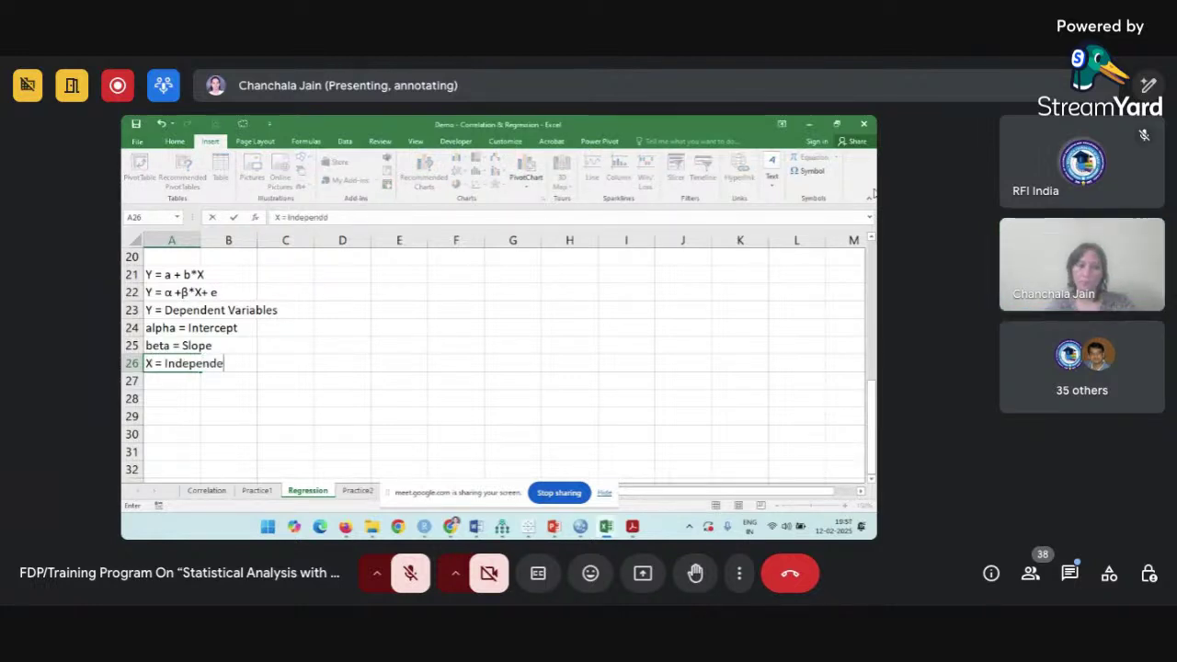
{"action": "type", "text": "nt "}
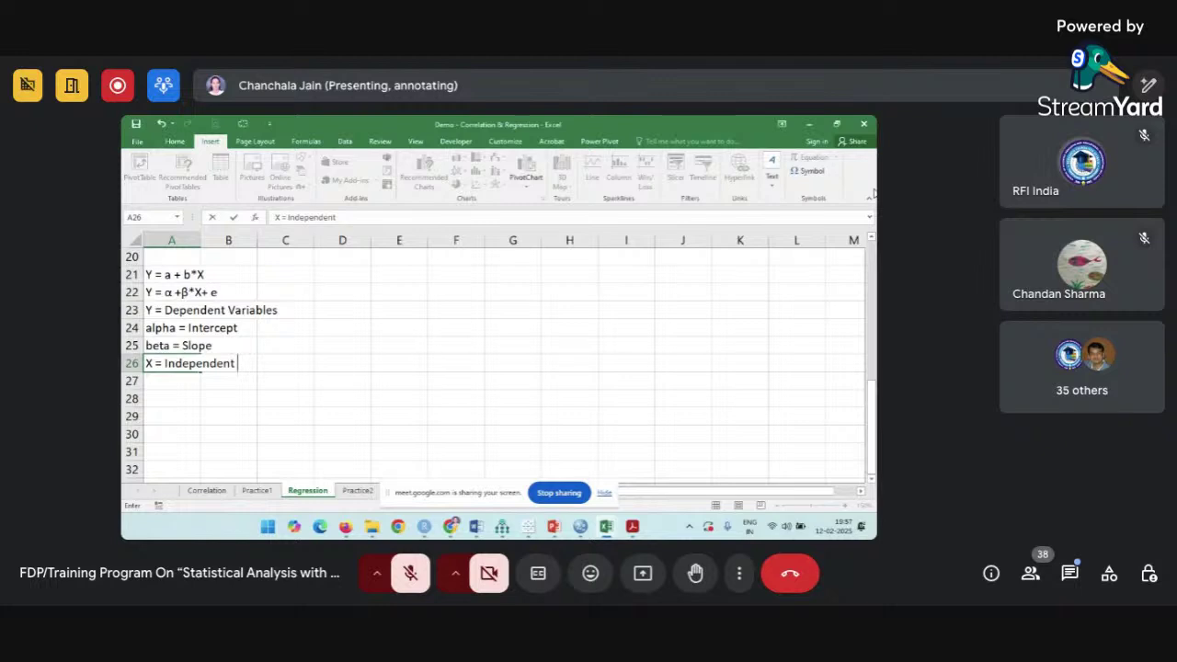
{"action": "type", "text": "Vari"}
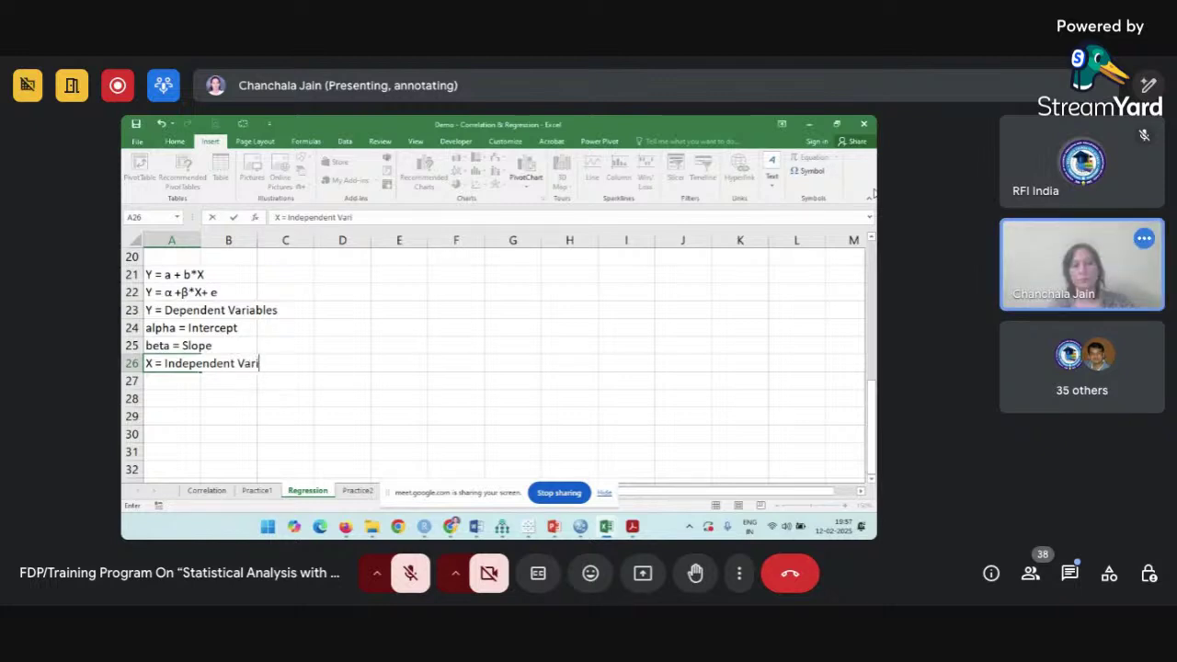
{"action": "type", "text": "able"}
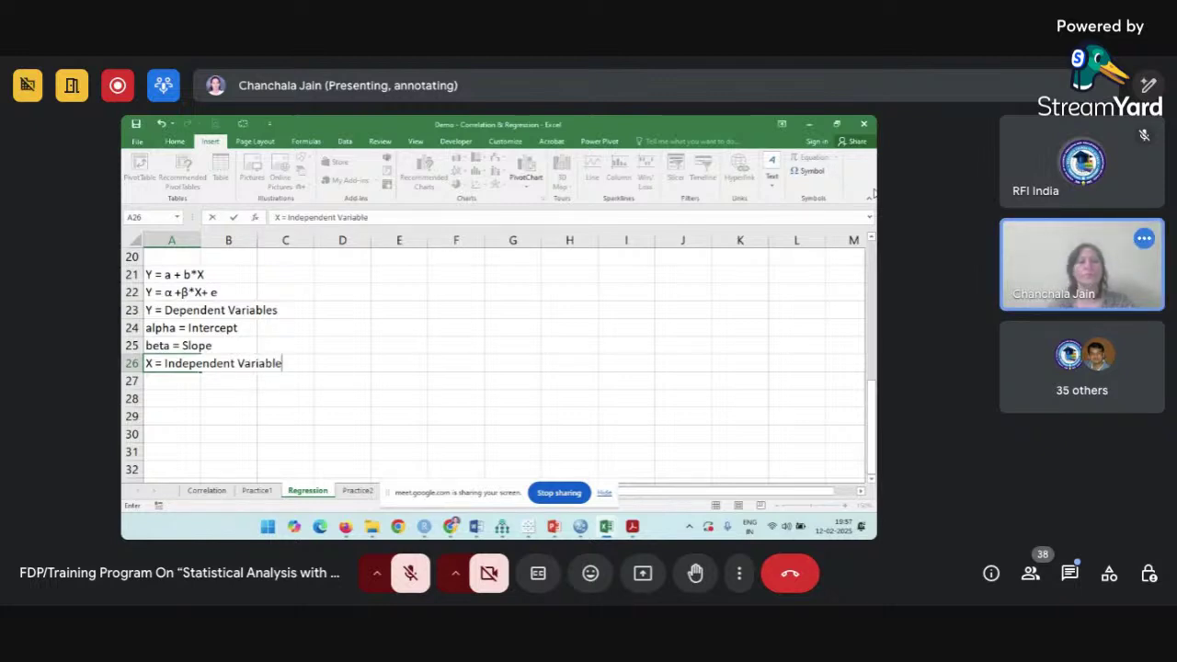
Correct the definition of Y in cell A23 to the singular "Y = Dependent Variable".
{"action": "left_click", "coordinate": [158, 309]}
{"action": "type", "text": "Variable"}
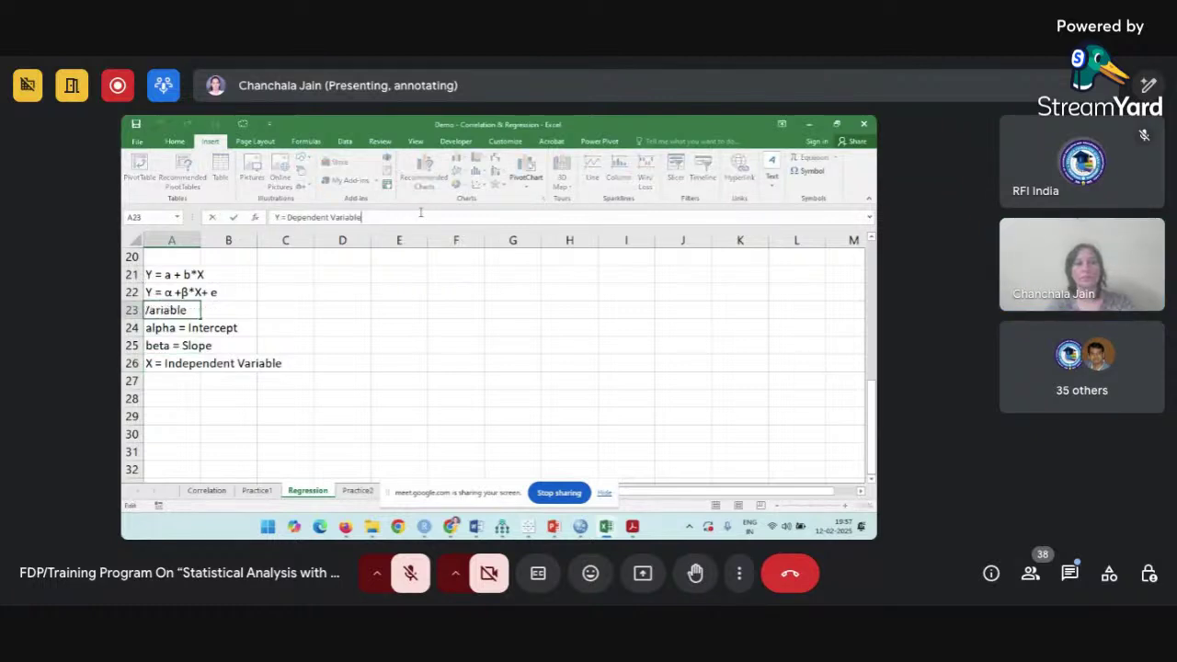
{"action": "left_click", "coordinate": [352, 382]}
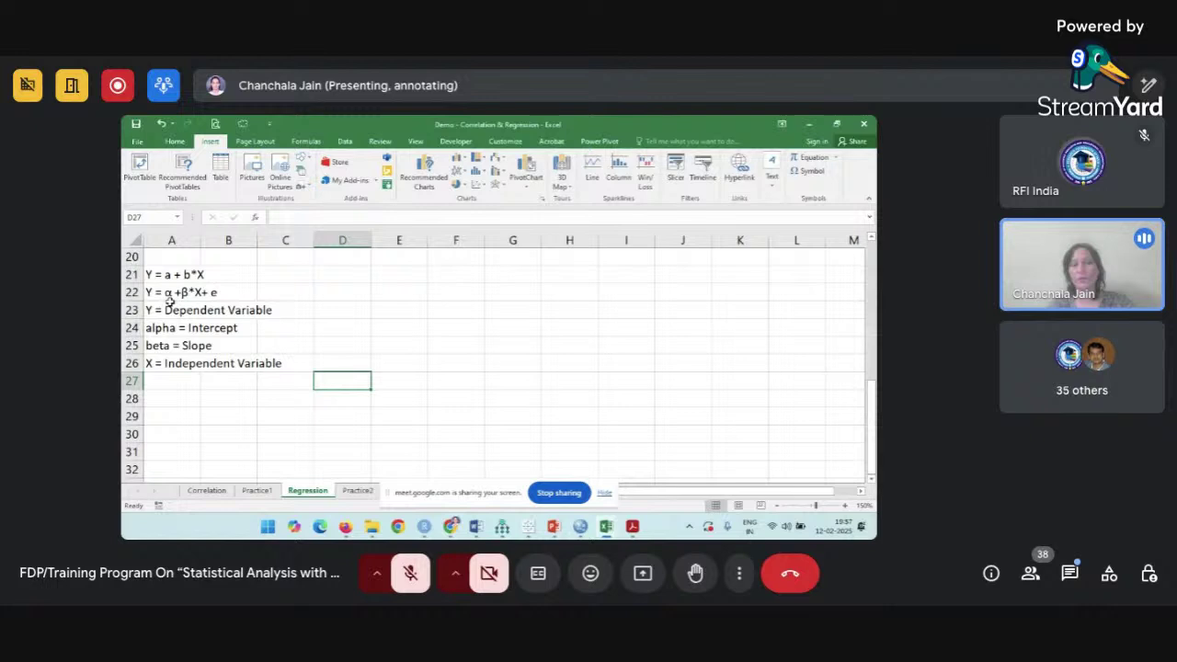
Enter the definition "e = error-term (residual)" in cell A27, below the independent variable definition.
{"action": "left_click", "coordinate": [162, 378]}
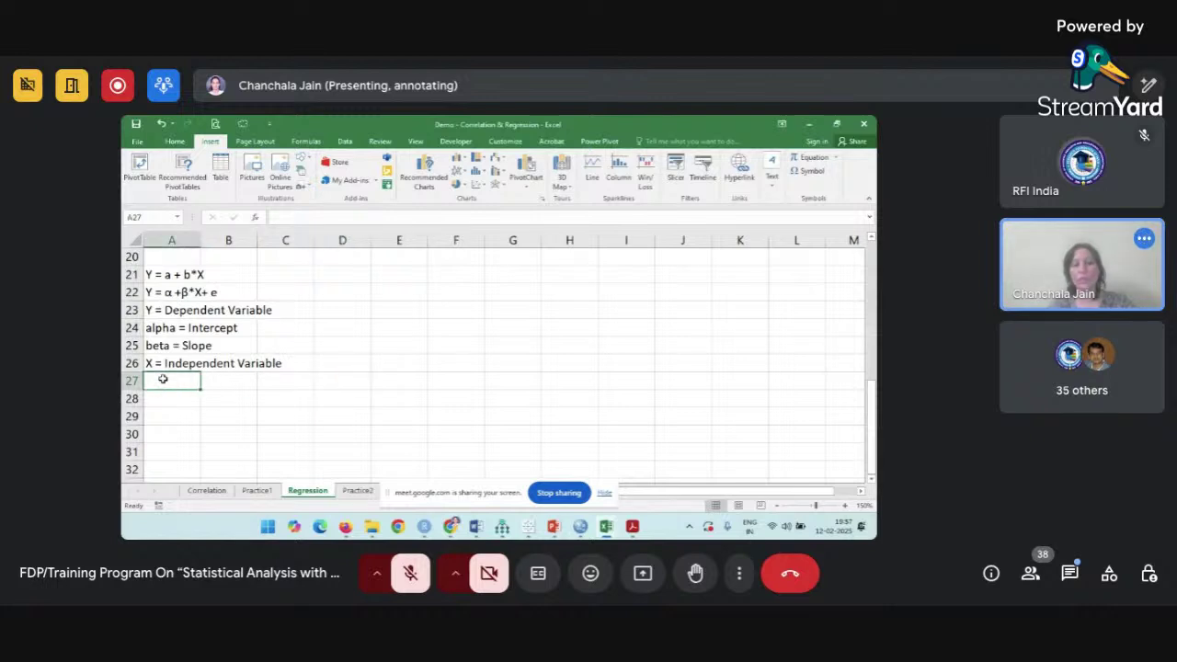
{"action": "type", "text": "e ="}
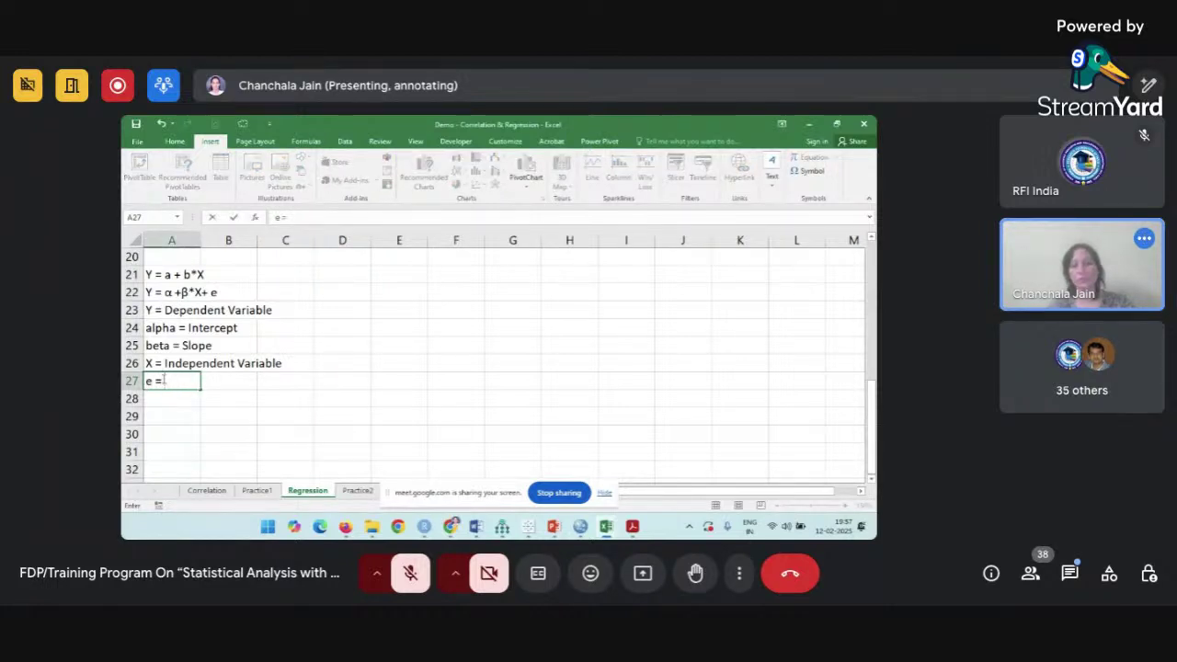
{"action": "type", "text": " erro"}
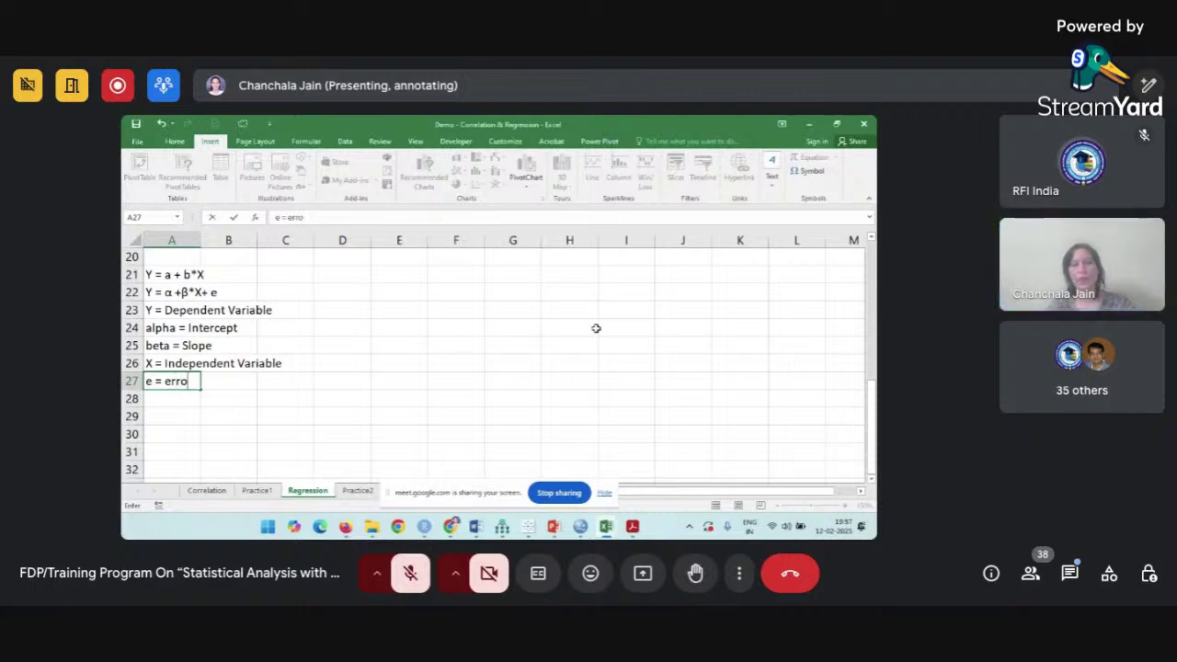
{"action": "type", "text": "r"}
{"action": "type", "text": "-t"}
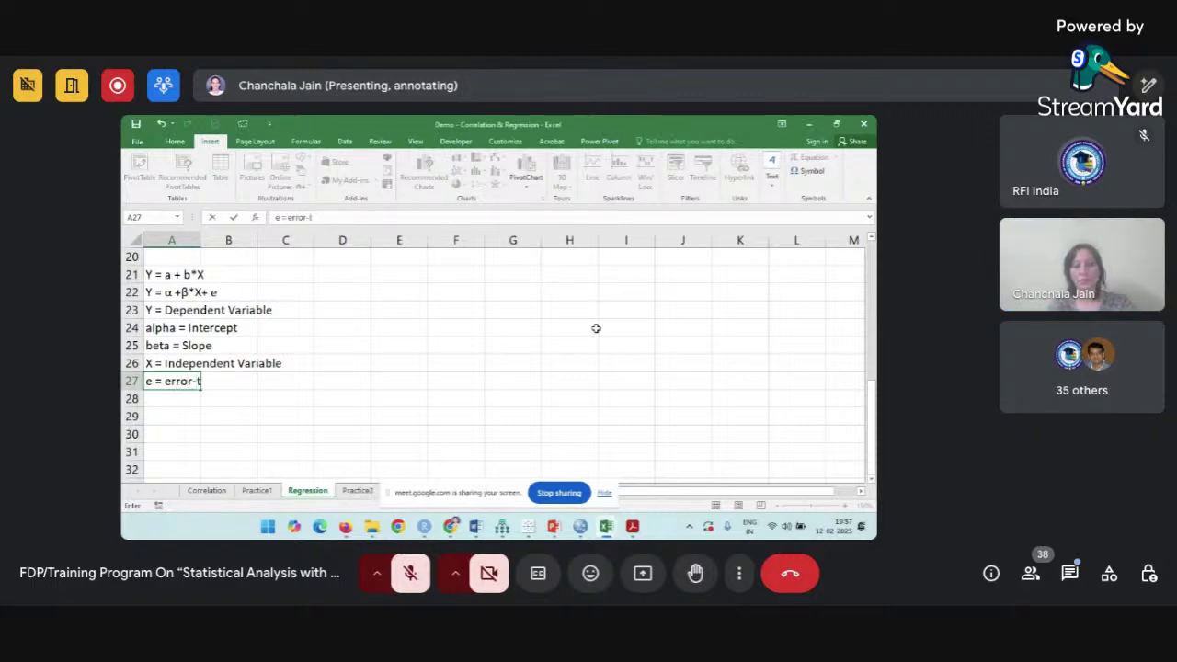
{"action": "type", "text": "erm (re"}
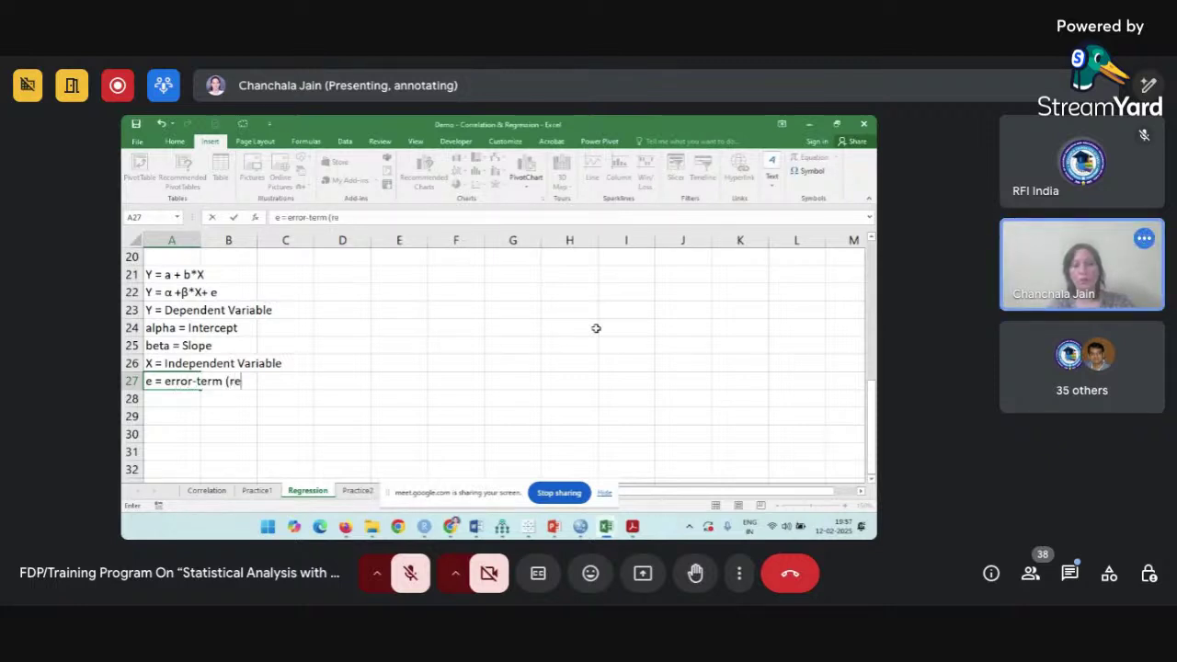
{"action": "type", "text": "sidual)"}
{"action": "left_click", "coordinate": [431, 422]}
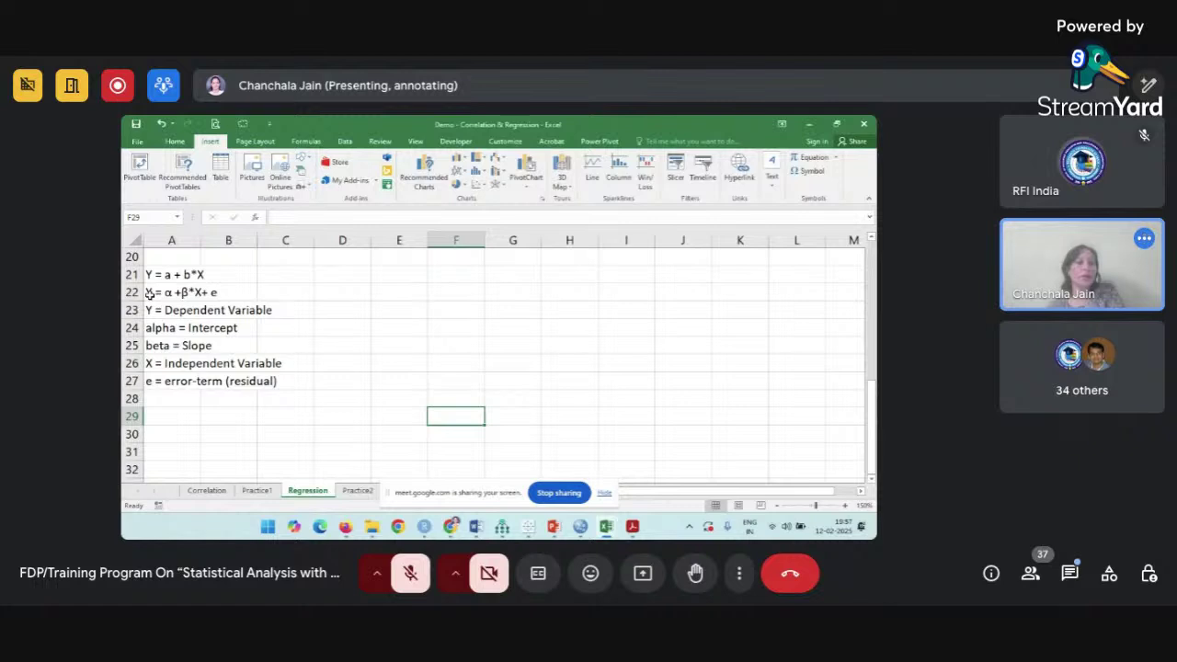
Enter the example variables "Advertisement Exp" in cell A29 and "Sales" in cell A30.
{"action": "scroll", "coordinate": [294, 389], "scroll_direction": "up", "scroll_amount": 6}
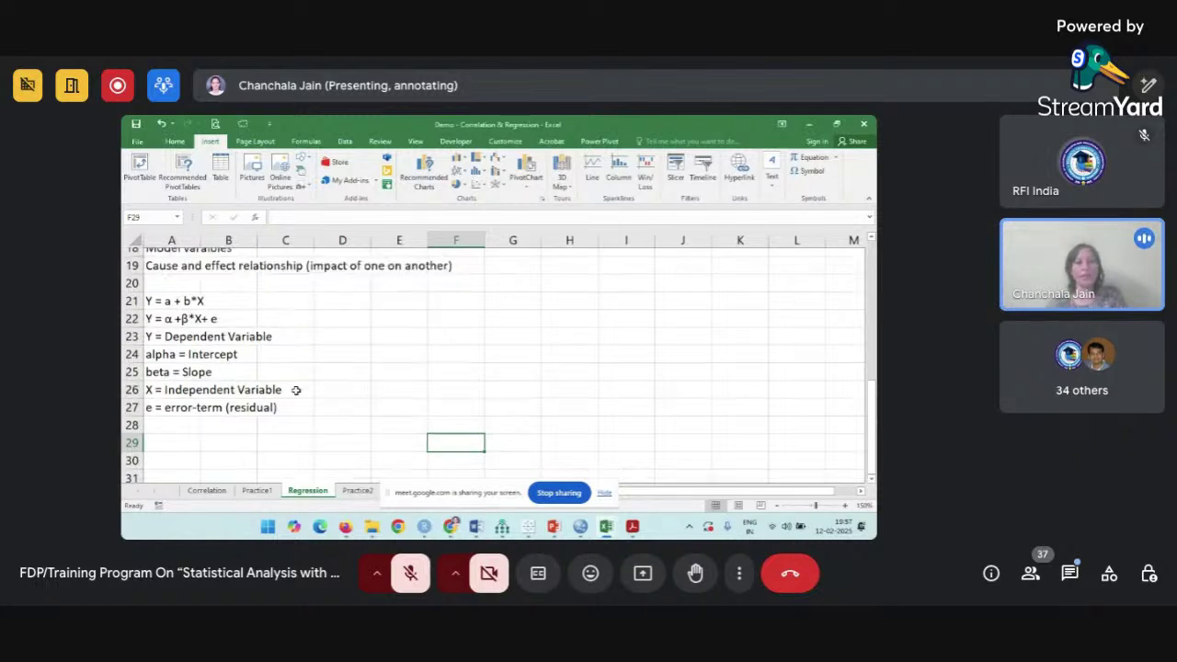
{"action": "scroll", "coordinate": [297, 390], "scroll_direction": "down", "scroll_amount": 8}
{"action": "scroll", "coordinate": [297, 390], "scroll_direction": "up", "scroll_amount": 1}
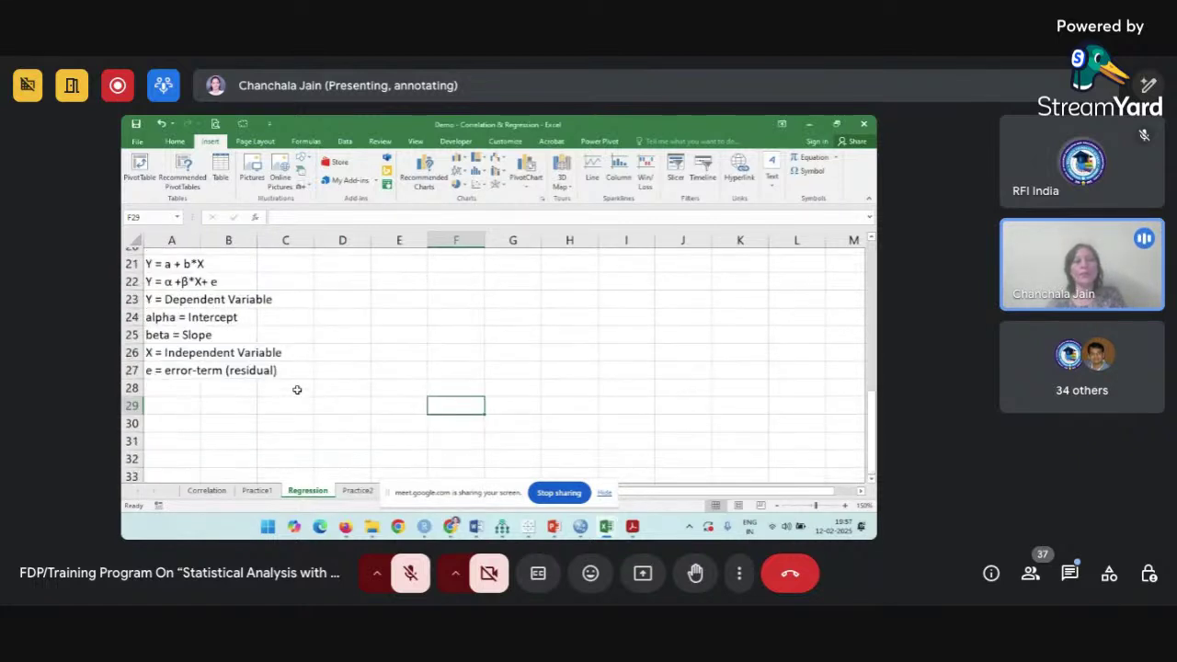
{"action": "left_click", "coordinate": [187, 397]}
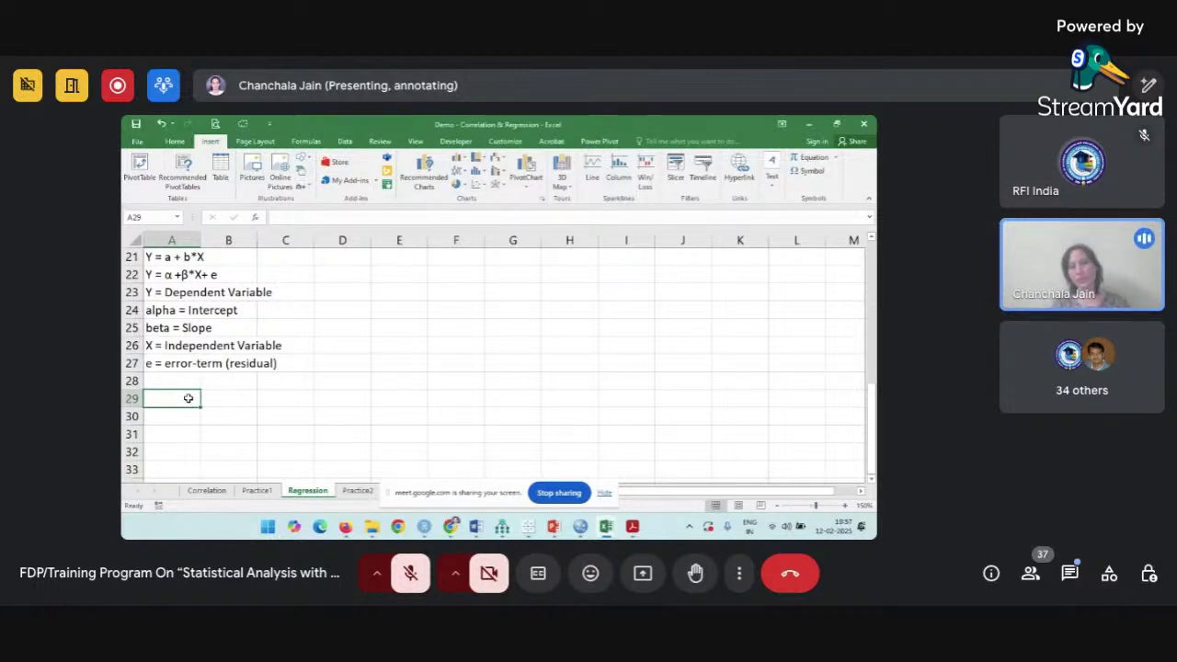
{"action": "type", "text": "A"}
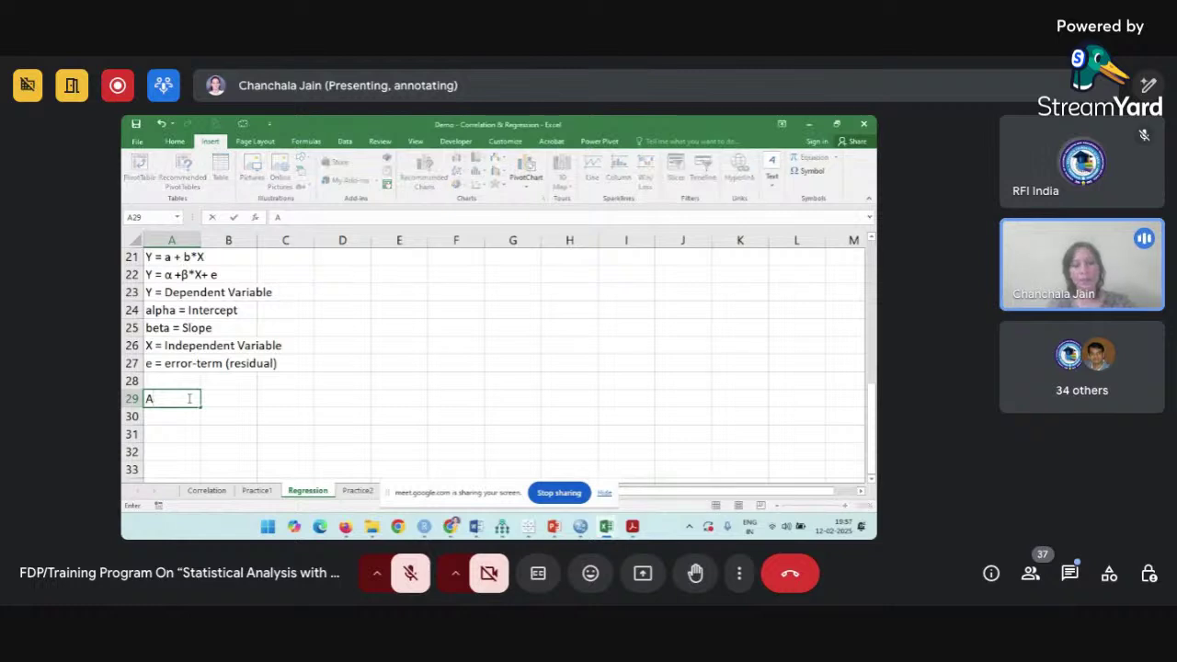
{"action": "type", "text": "dvertise"}
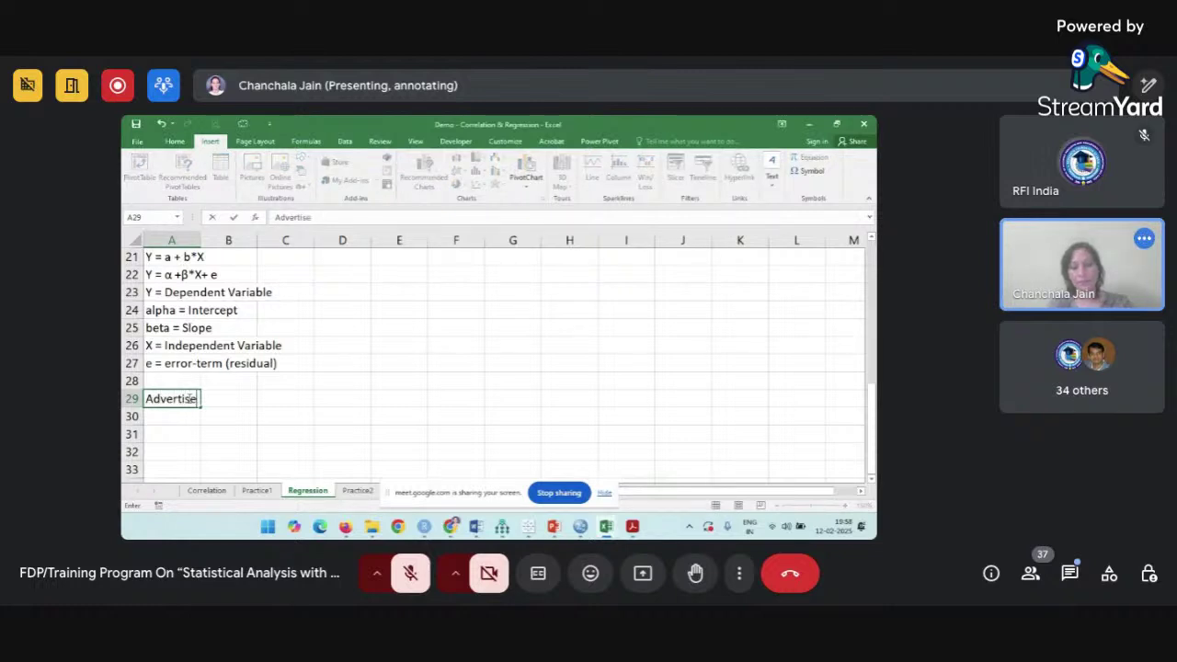
{"action": "type", "text": "ment Exp"}
{"action": "key", "text": "Return"}
{"action": "type", "text": "Sales"}
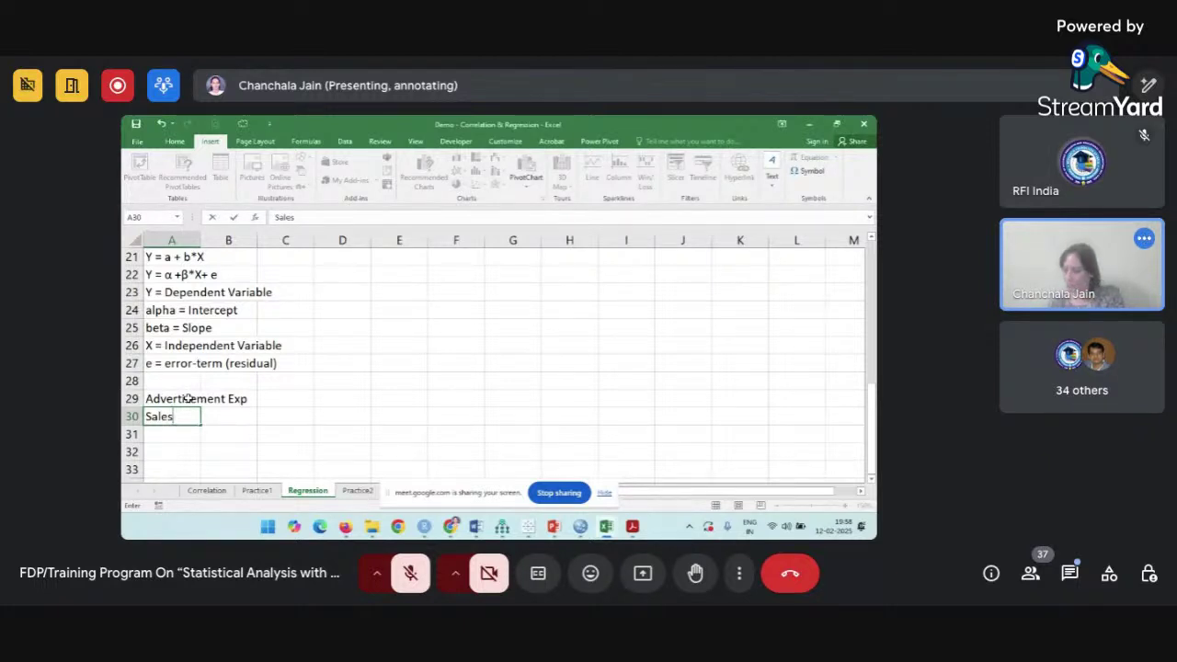
Append the variable roles to the examples: "(IV)" after Advertisement Exp in A29 and "(DV)" after Sales in A30.
{"action": "double_click", "coordinate": [152, 402]}
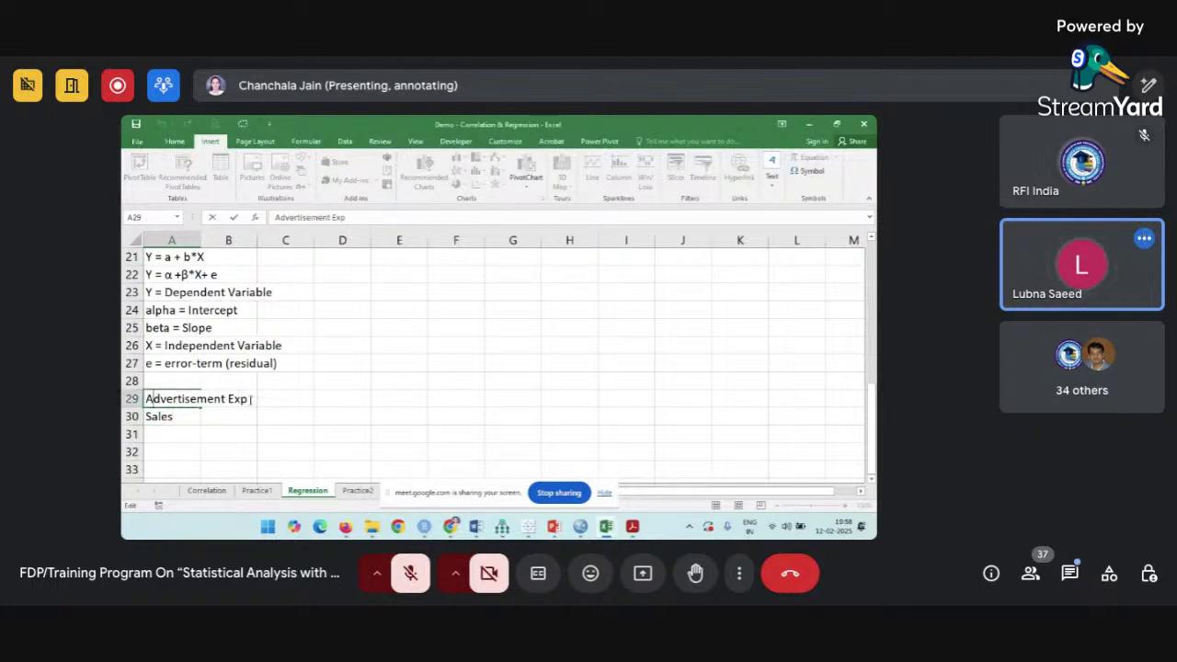
{"action": "type", "text": "(IV)"}
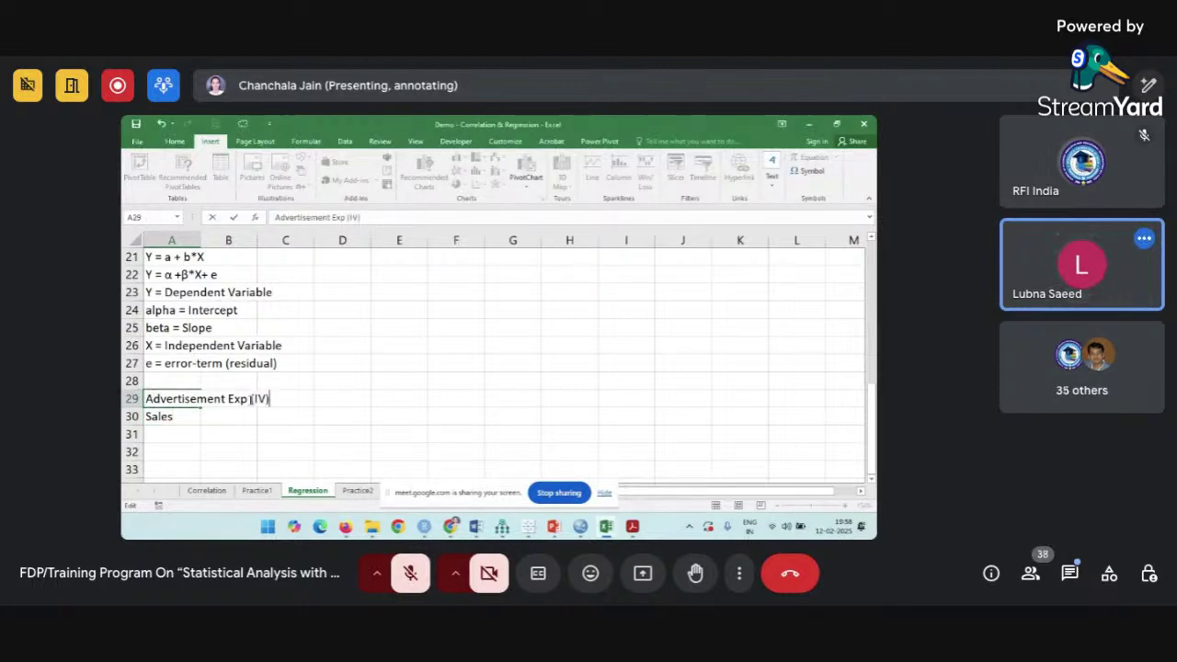
{"action": "double_click", "coordinate": [181, 416]}
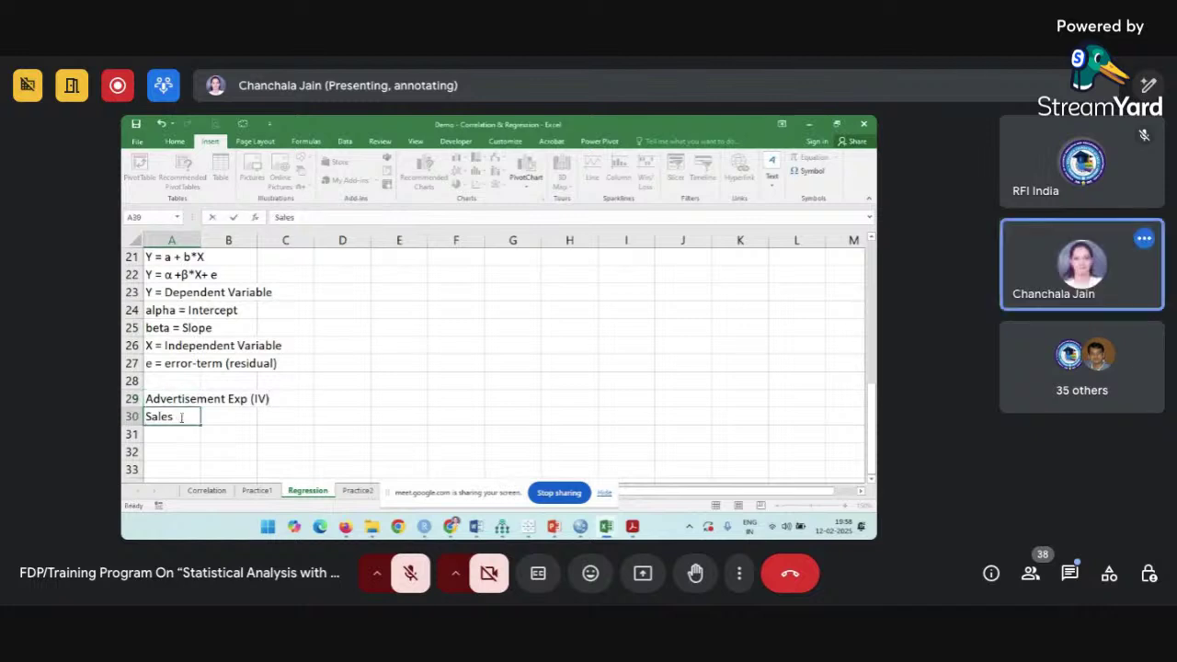
{"action": "type", "text": "(DV"}
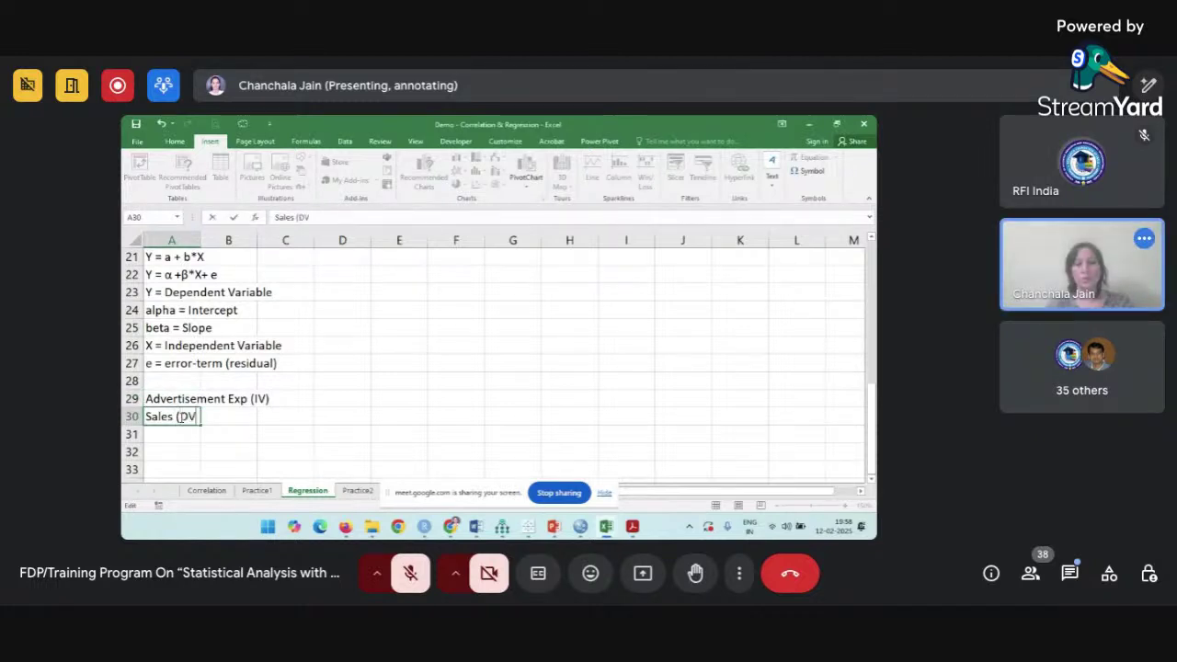
{"action": "type", "text": ")"}
{"action": "left_click", "coordinate": [257, 426]}
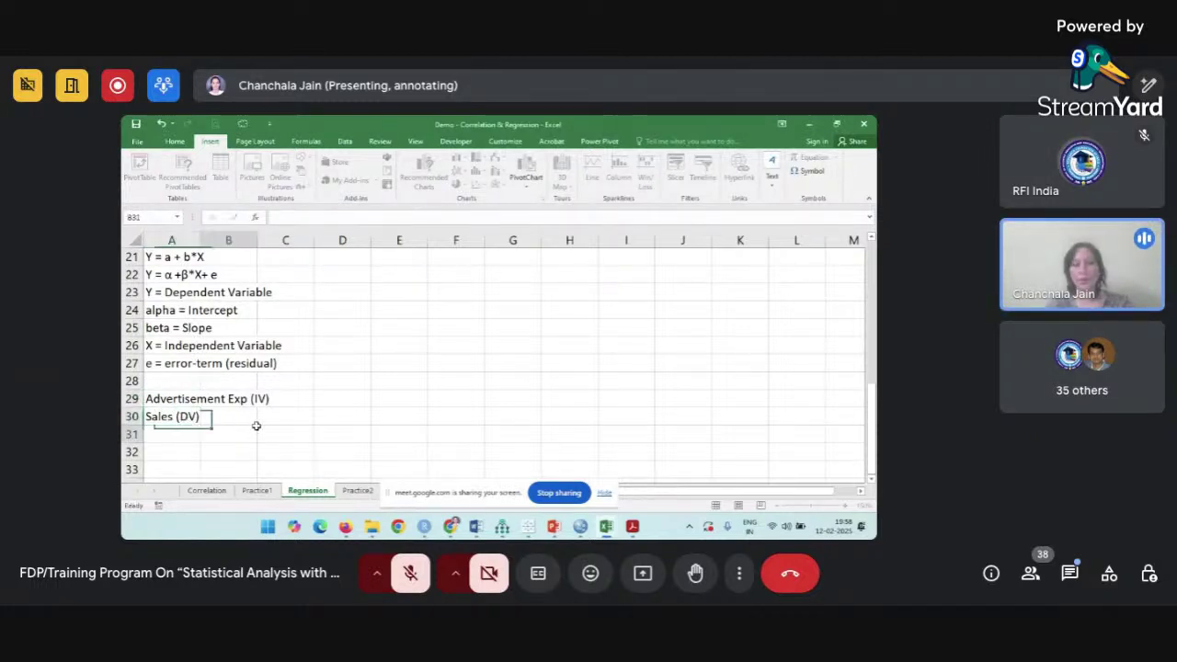
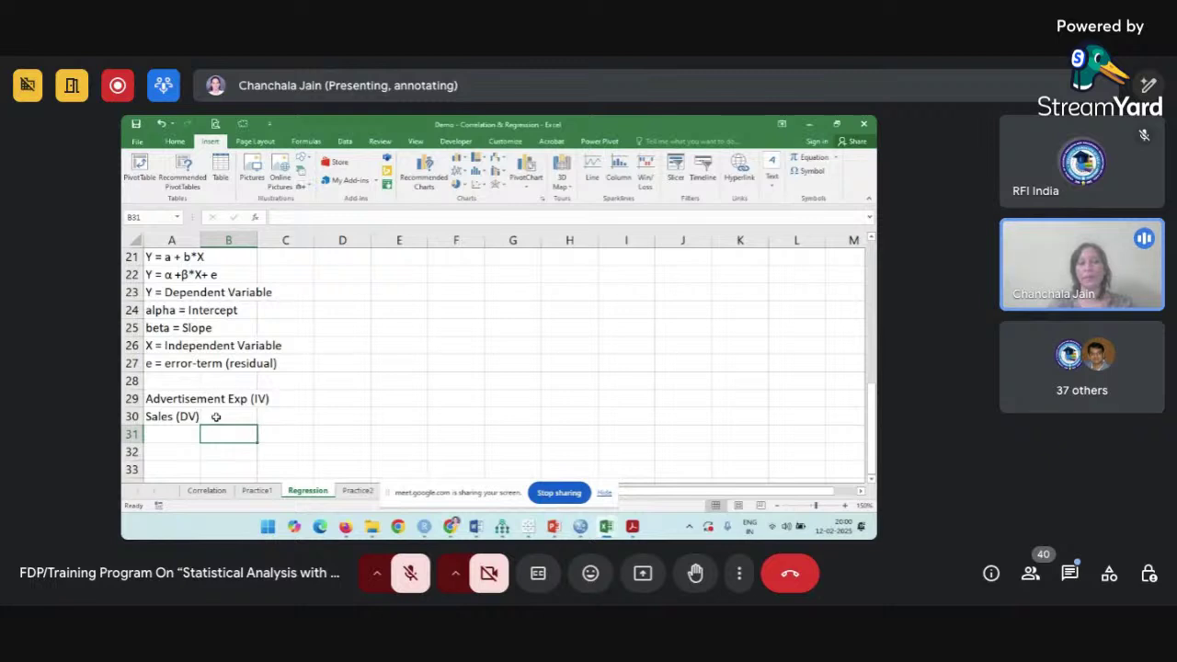
Enter the error formula note "Error = Actual - Predicted" in cell A32, below the example variables.
{"action": "left_click", "coordinate": [185, 462]}
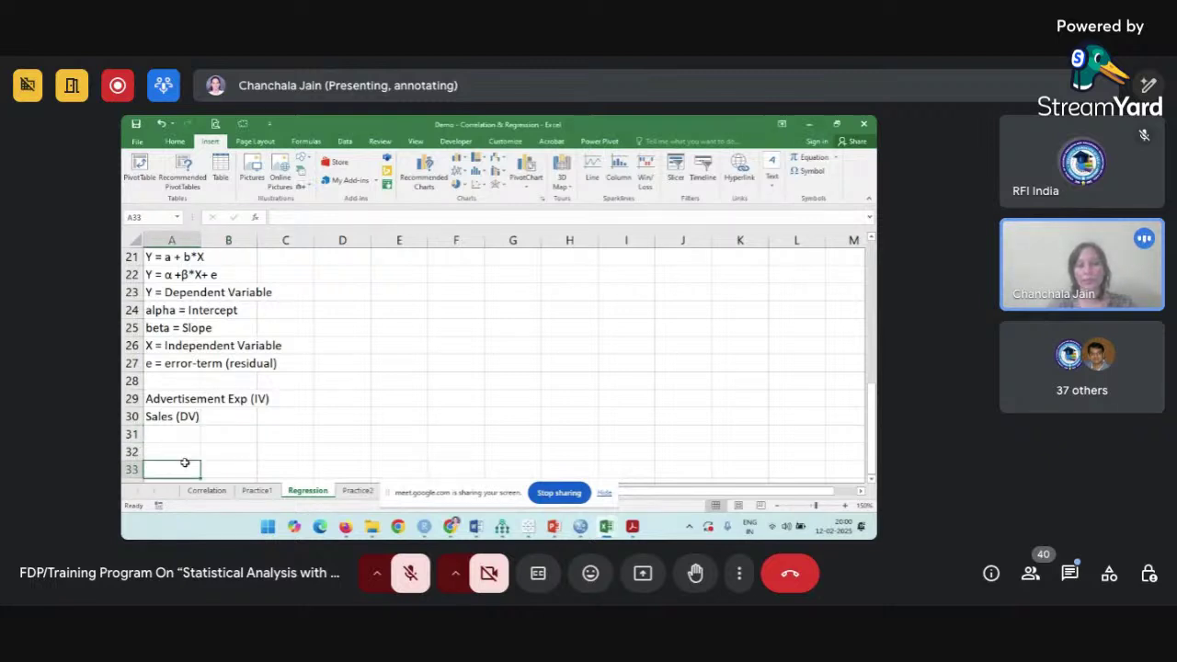
{"action": "key", "text": "Up"}
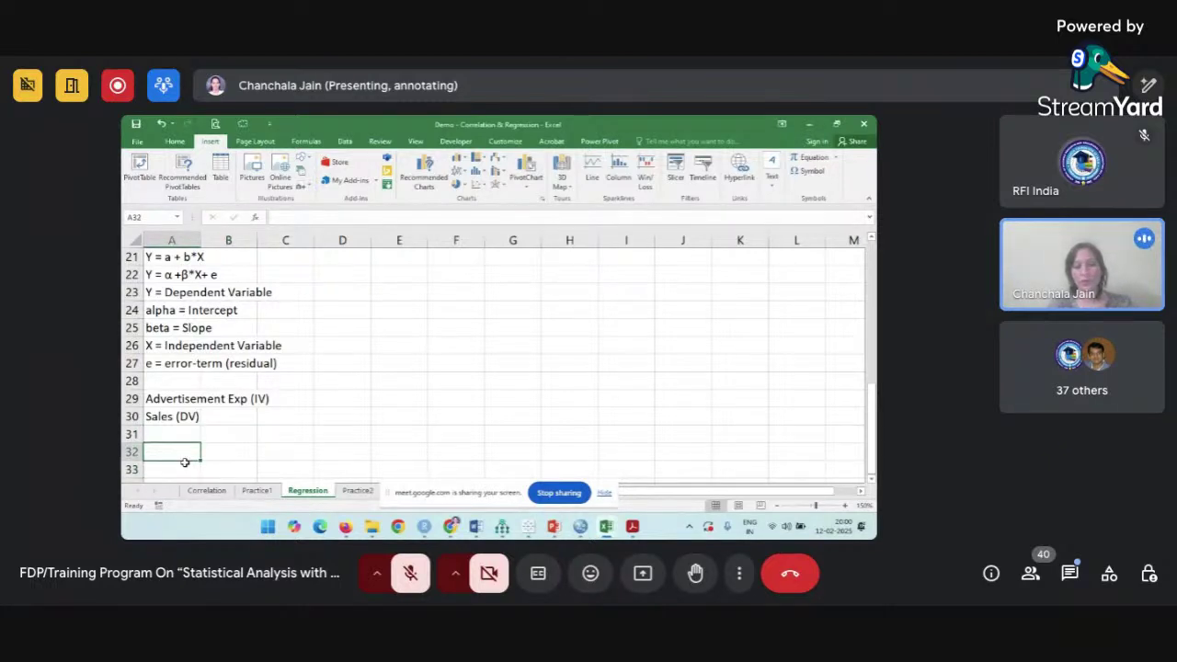
{"action": "type", "text": "Error ="}
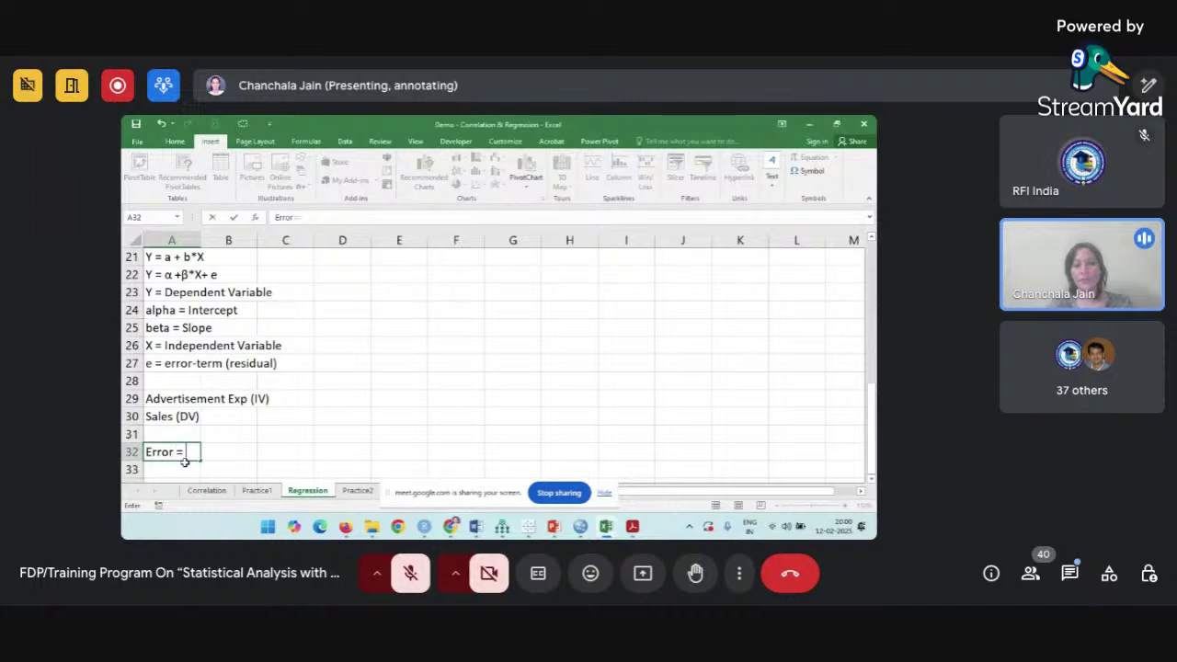
{"action": "type", "text": " Acti"}
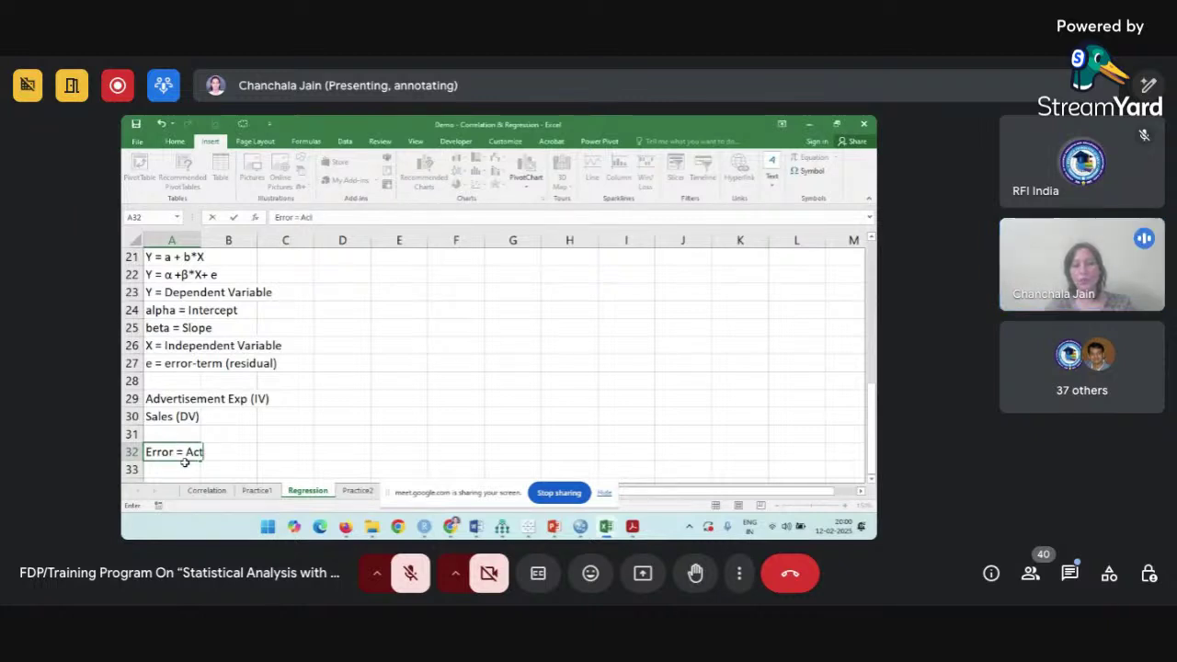
{"action": "type", "text": "al - "}
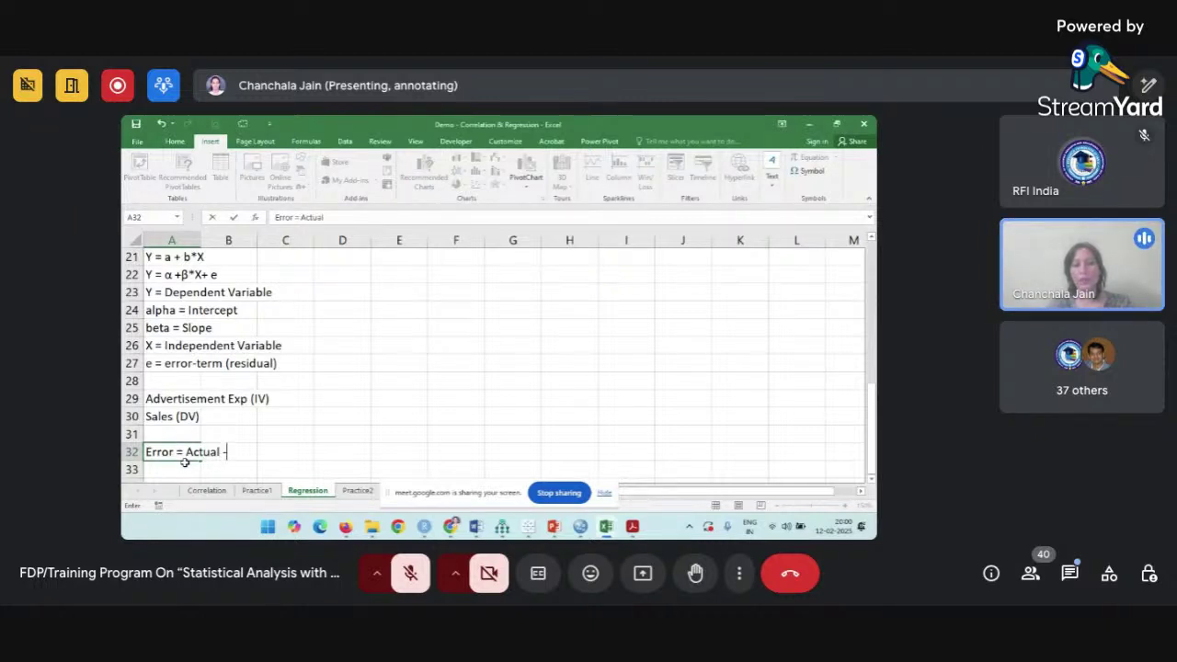
{"action": "type", "text": "Predic"}
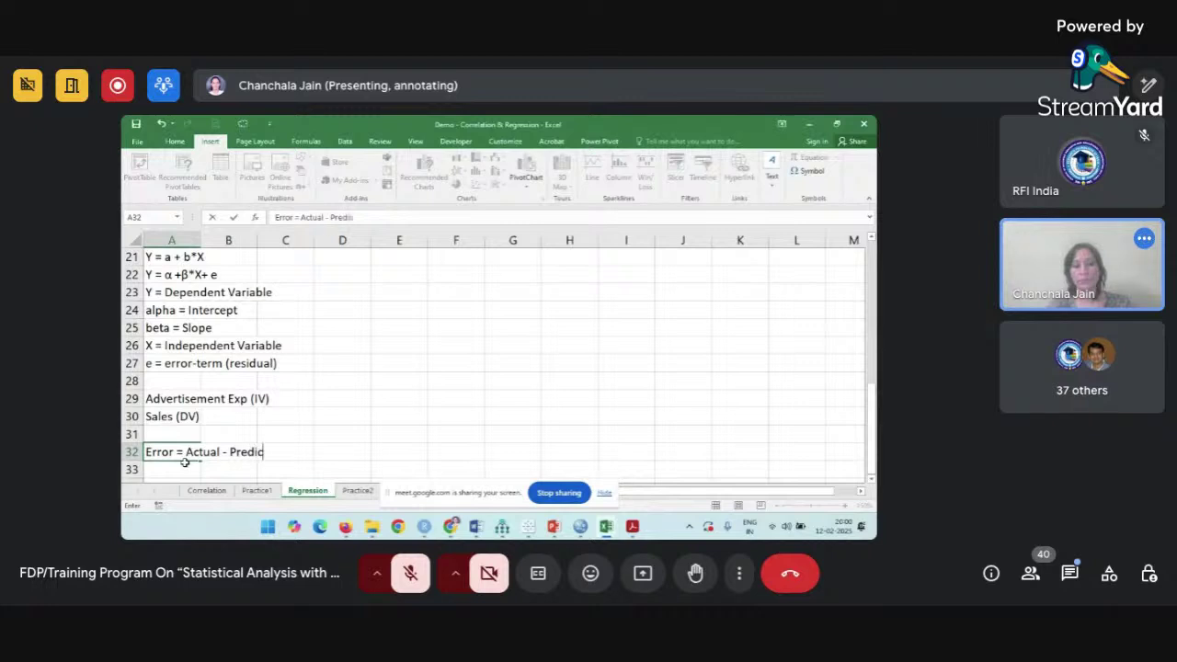
{"action": "type", "text": "ted"}
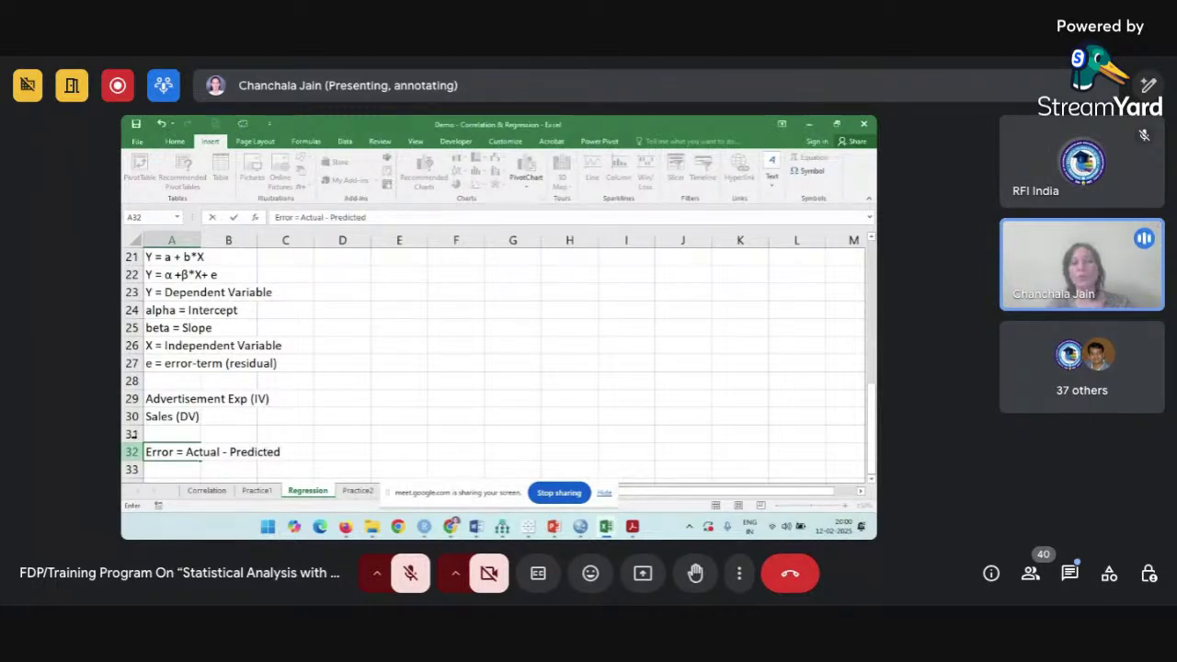
{"action": "left_click", "coordinate": [198, 419]}
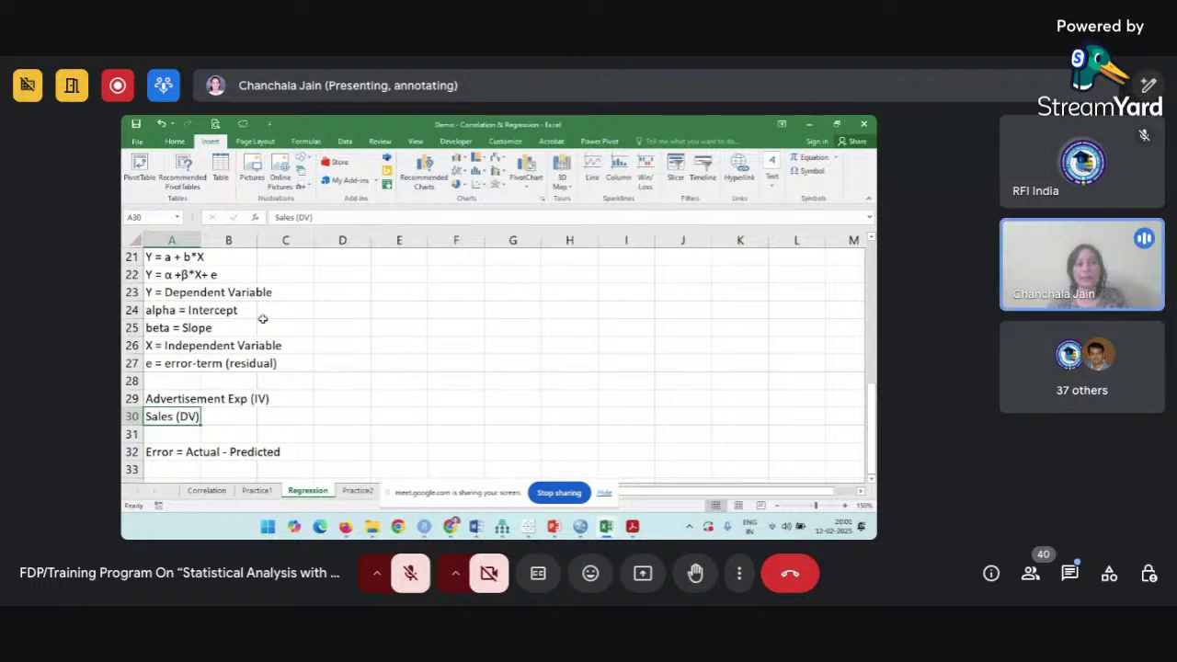
{"action": "left_click", "coordinate": [152, 274]}
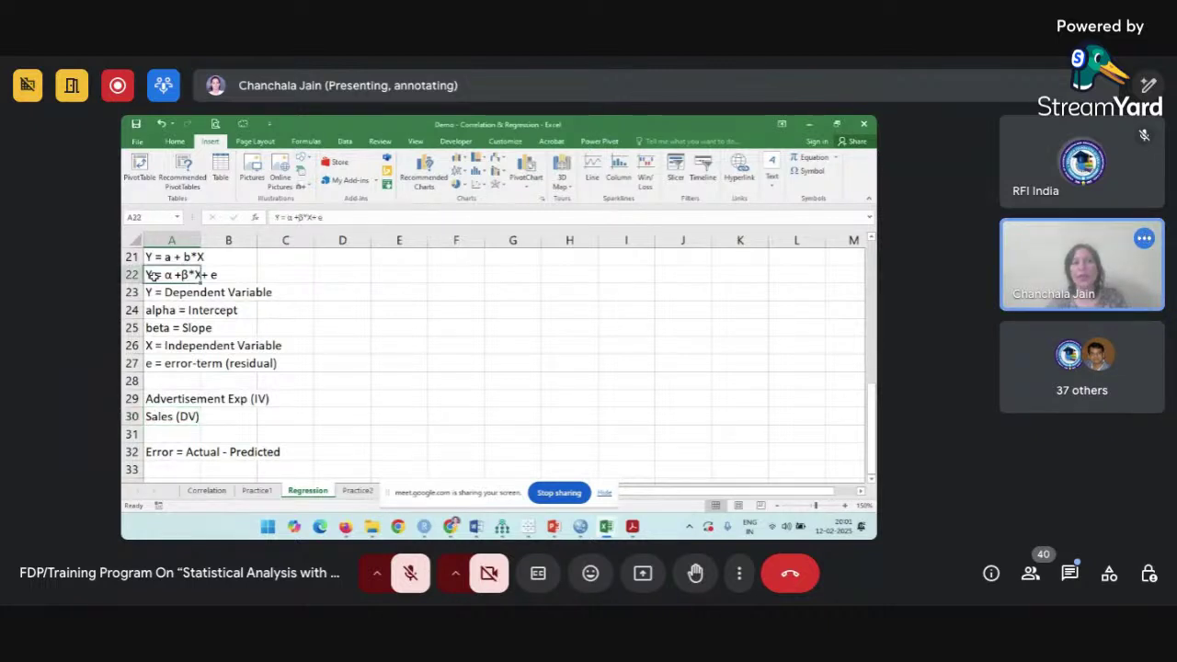
{"action": "left_click", "coordinate": [223, 272]}
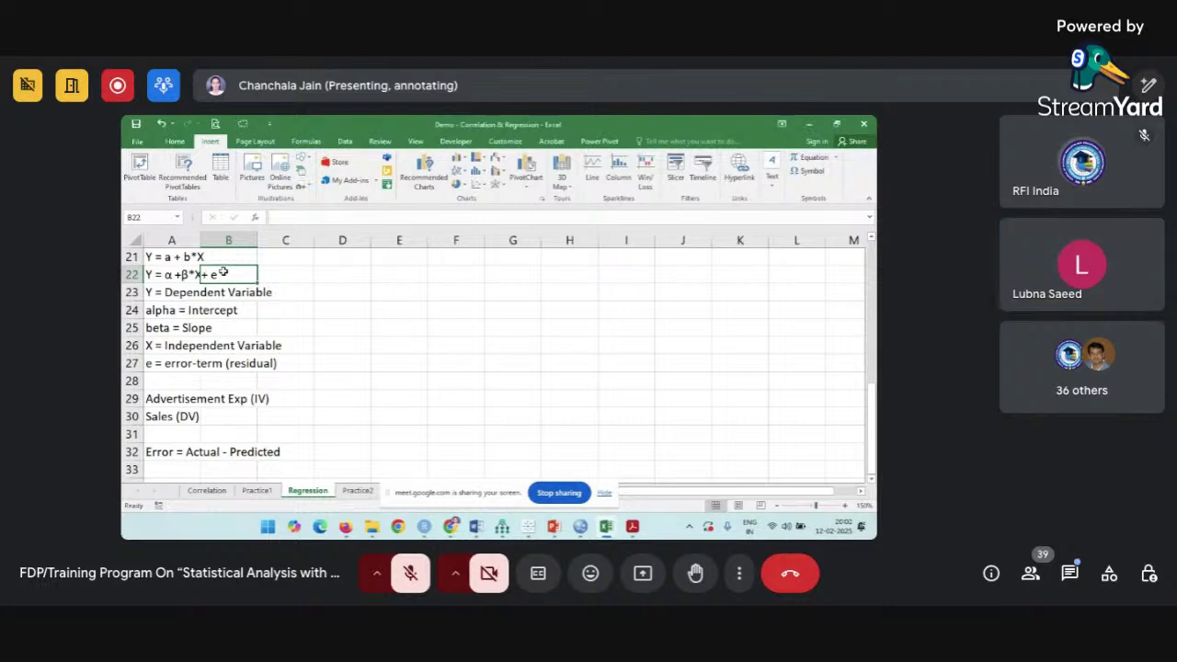
{"action": "left_click", "coordinate": [363, 393]}
{"action": "scroll", "coordinate": [364, 394], "scroll_direction": "down", "scroll_amount": 1}
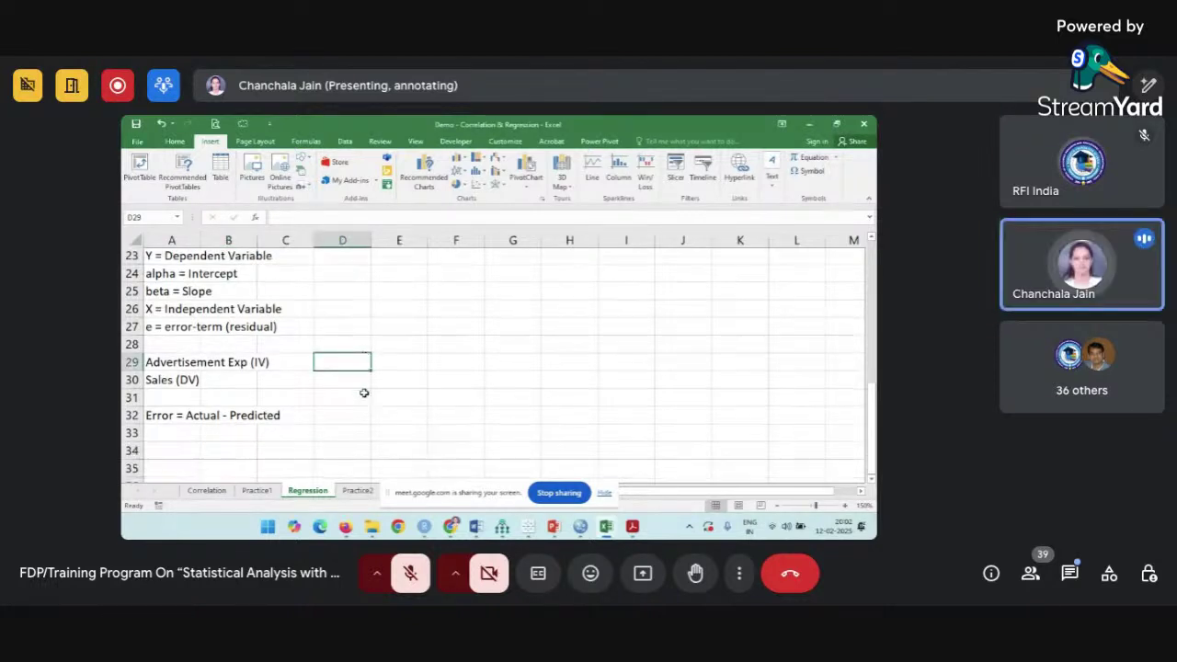
{"action": "scroll", "coordinate": [364, 393], "scroll_direction": "up", "scroll_amount": 4}
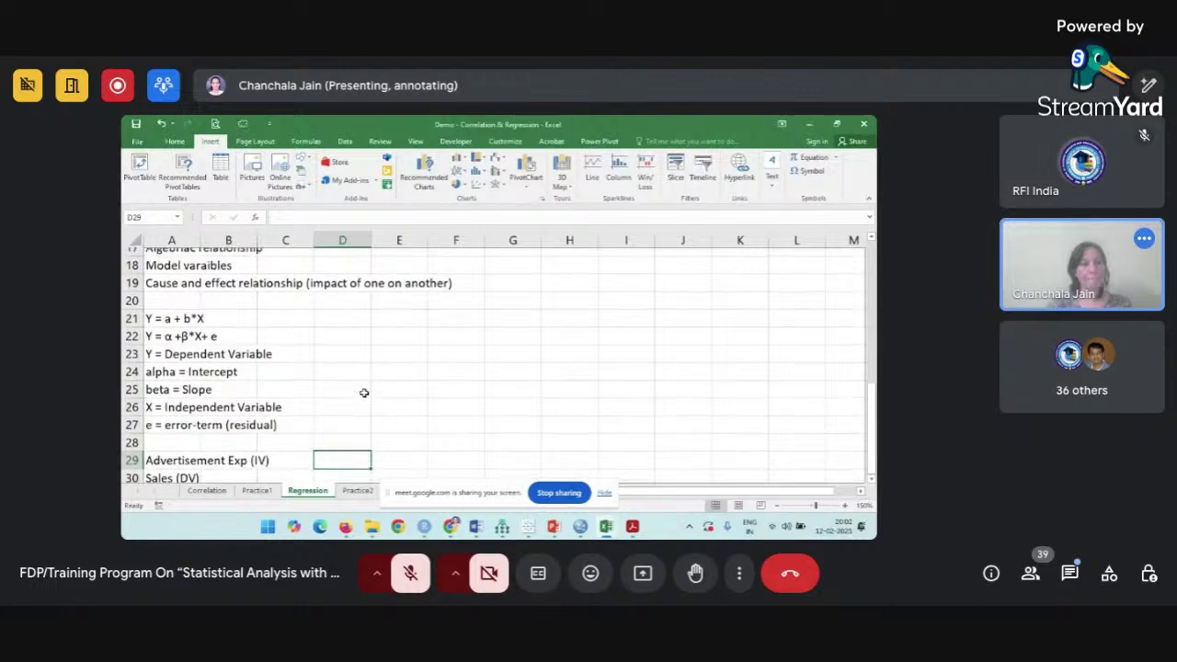
List the regression types below the error formula: "Type:" in A34, "Simple Linear" in A35 and "Multiple Linear" in A36.
{"action": "scroll", "coordinate": [361, 391], "scroll_direction": "down", "scroll_amount": 6}
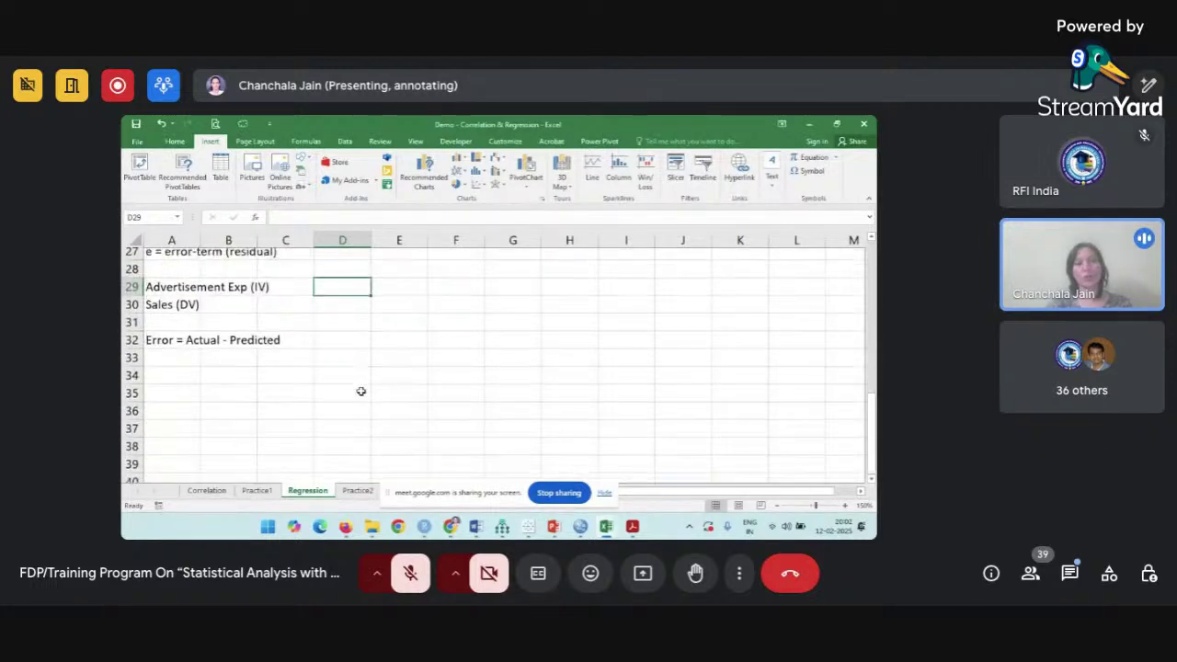
{"action": "left_click", "coordinate": [187, 363]}
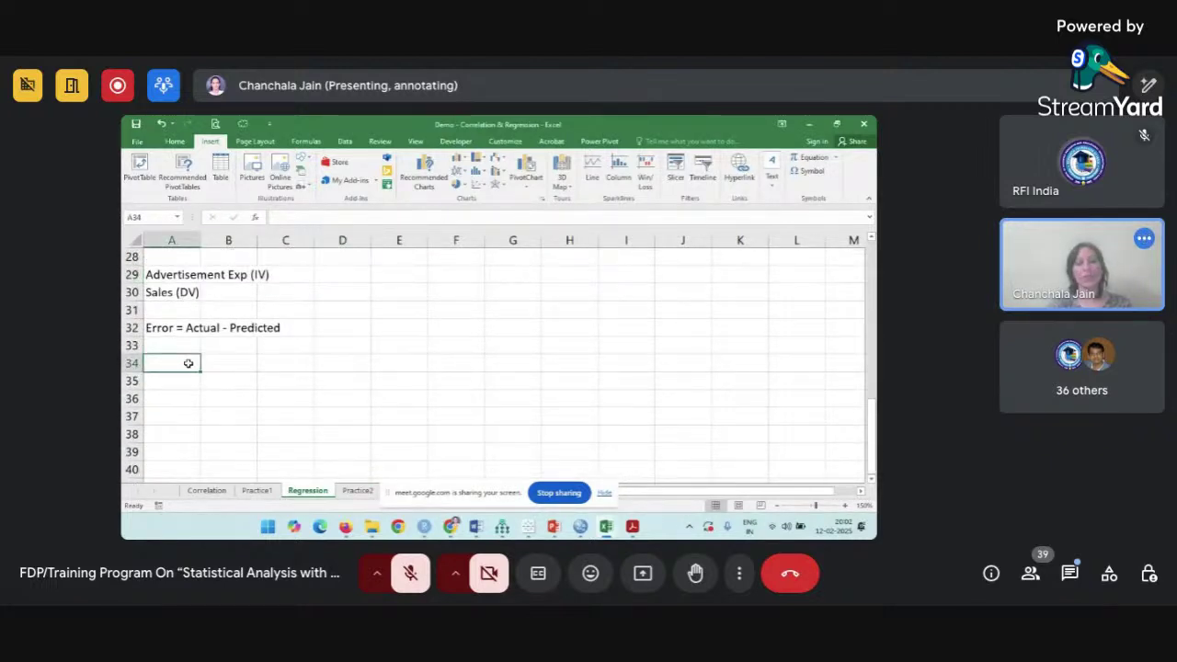
{"action": "type", "text": "Type:"}
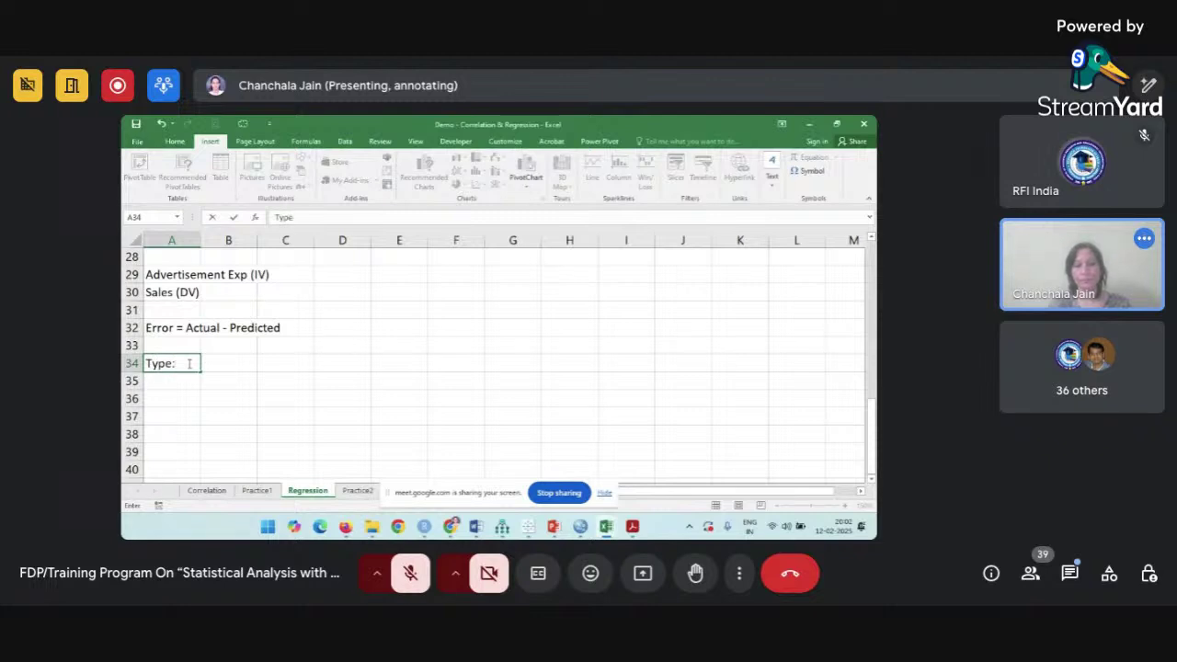
{"action": "key", "text": "Return"}
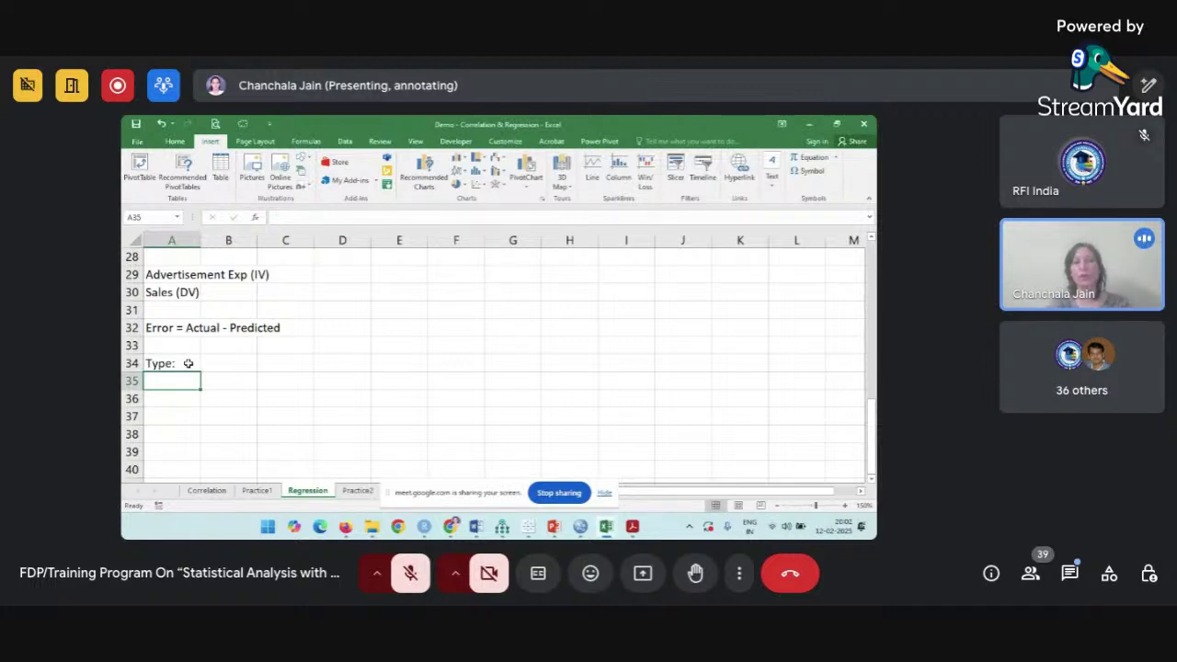
{"action": "type", "text": "Sim"}
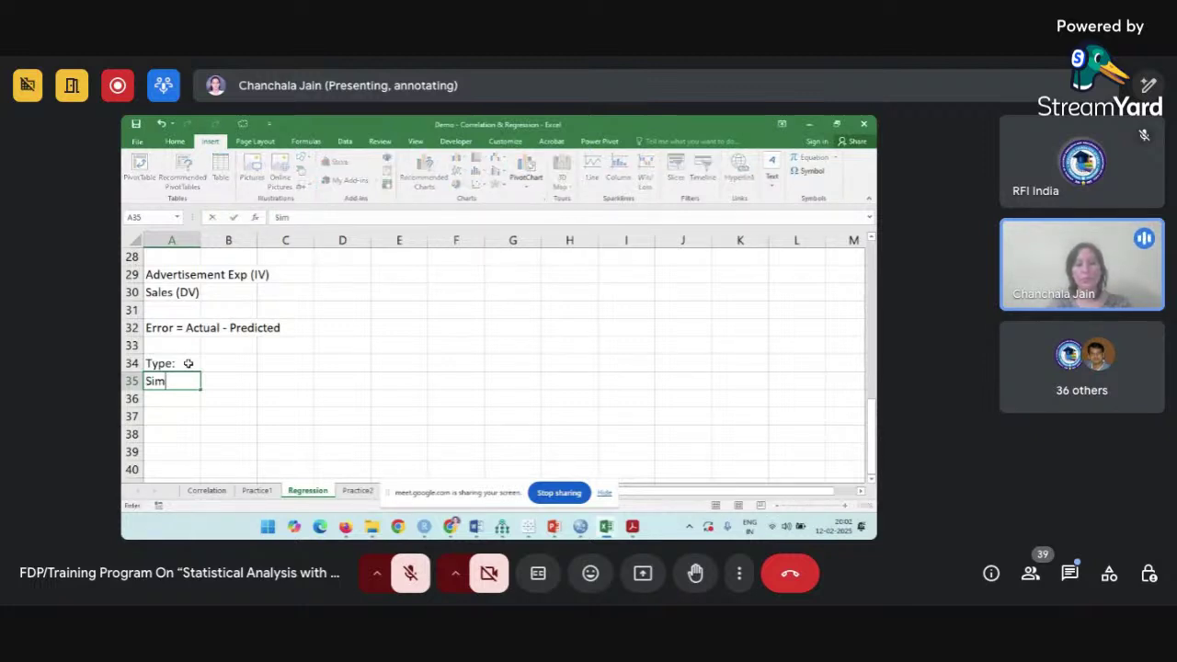
{"action": "type", "text": "ple Linear"}
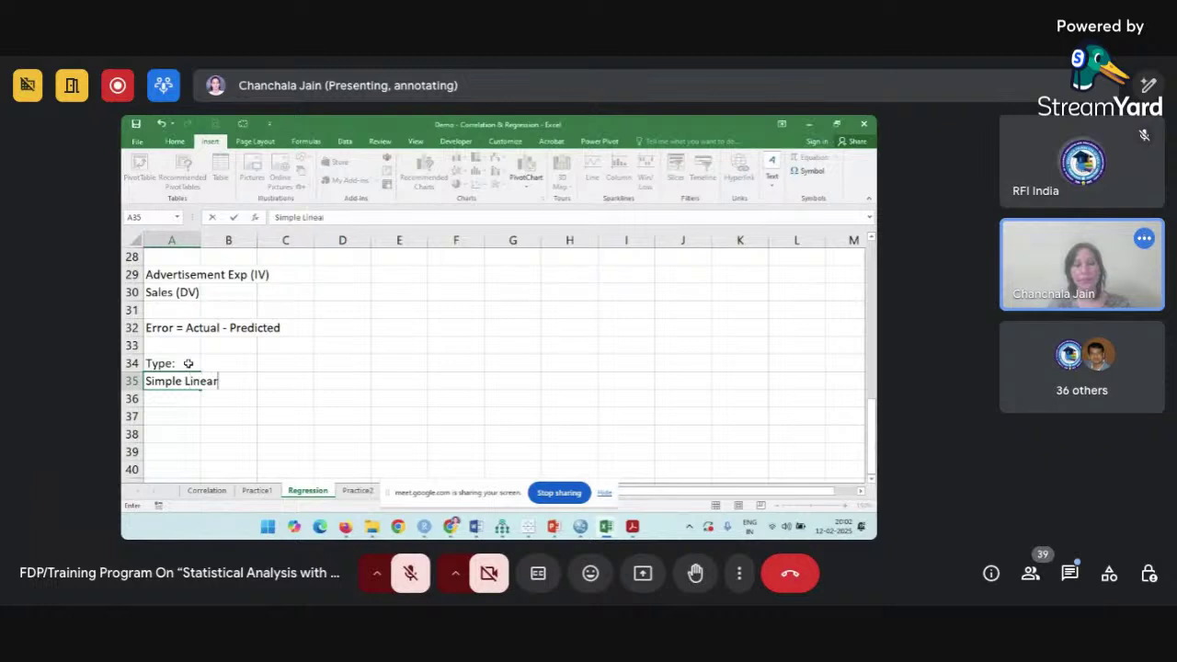
{"action": "key", "text": "Return"}
{"action": "type", "text": "Mul"}
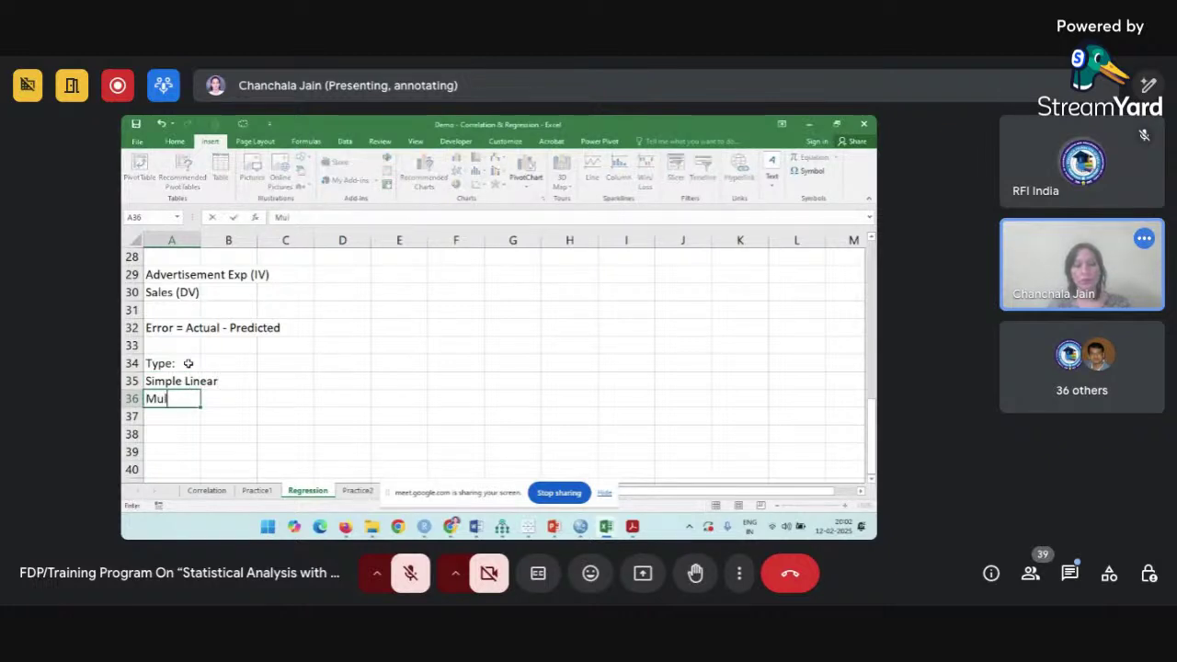
{"action": "type", "text": "tiple Linear"}
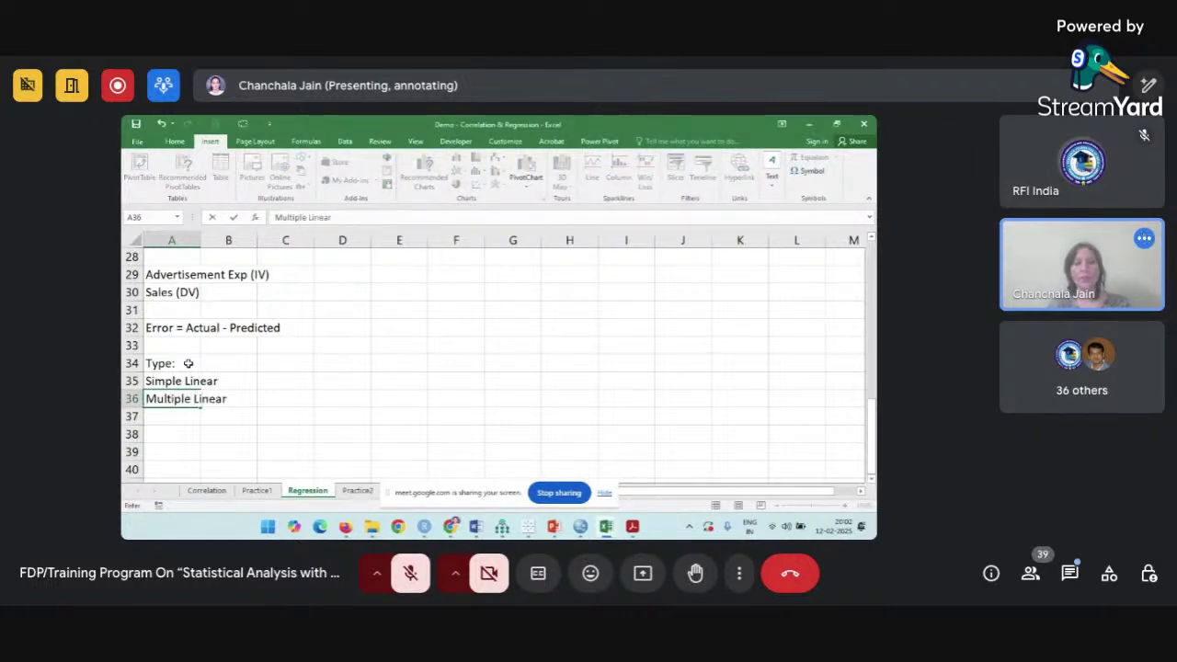
{"action": "key", "text": "Up"}
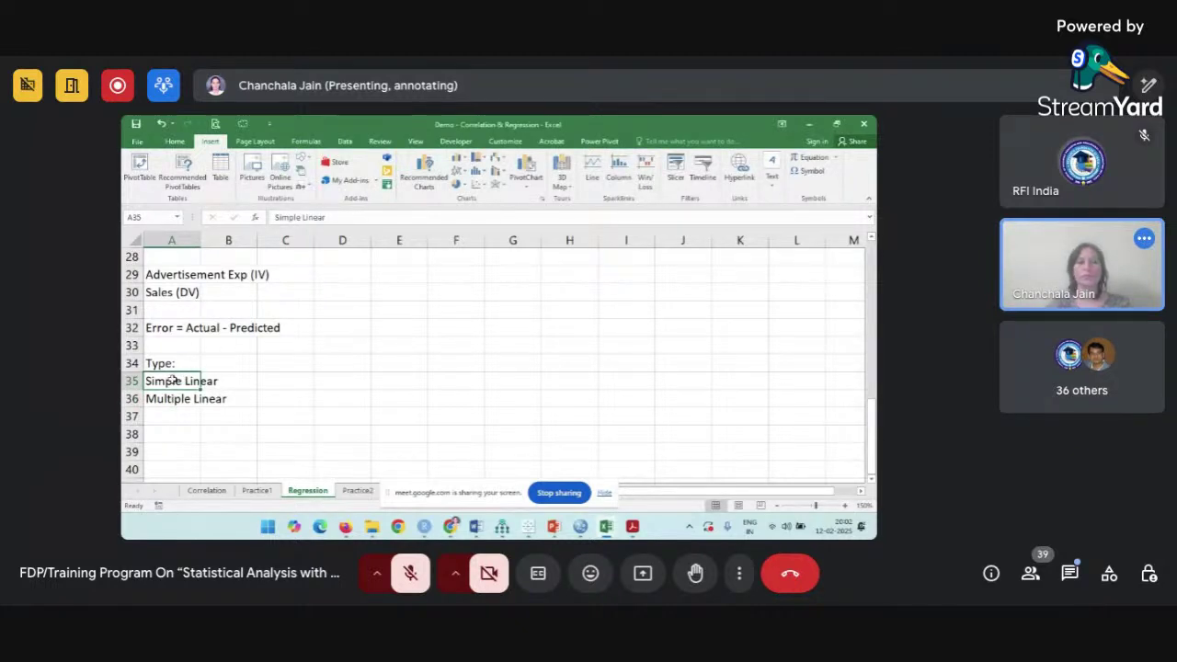
Extend the Simple Linear entry in A35 with ": 2 variable (1 DV: Numeric & 1 IV: Numeric)".
{"action": "double_click", "coordinate": [222, 385]}
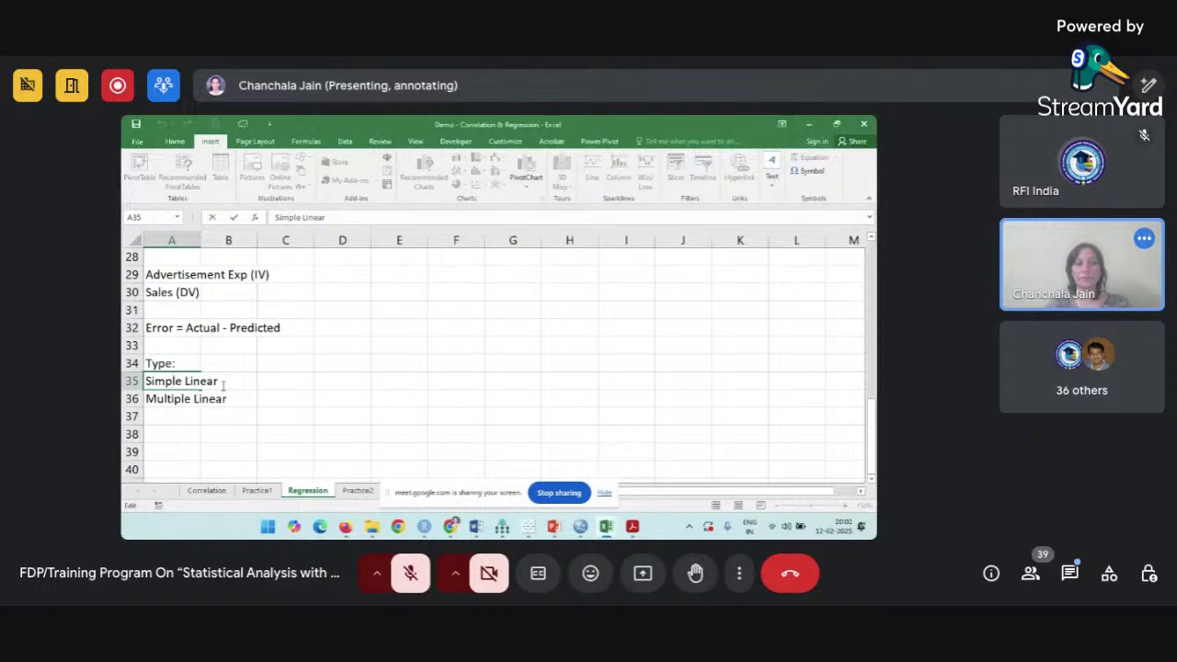
{"action": "type", "text": ":"}
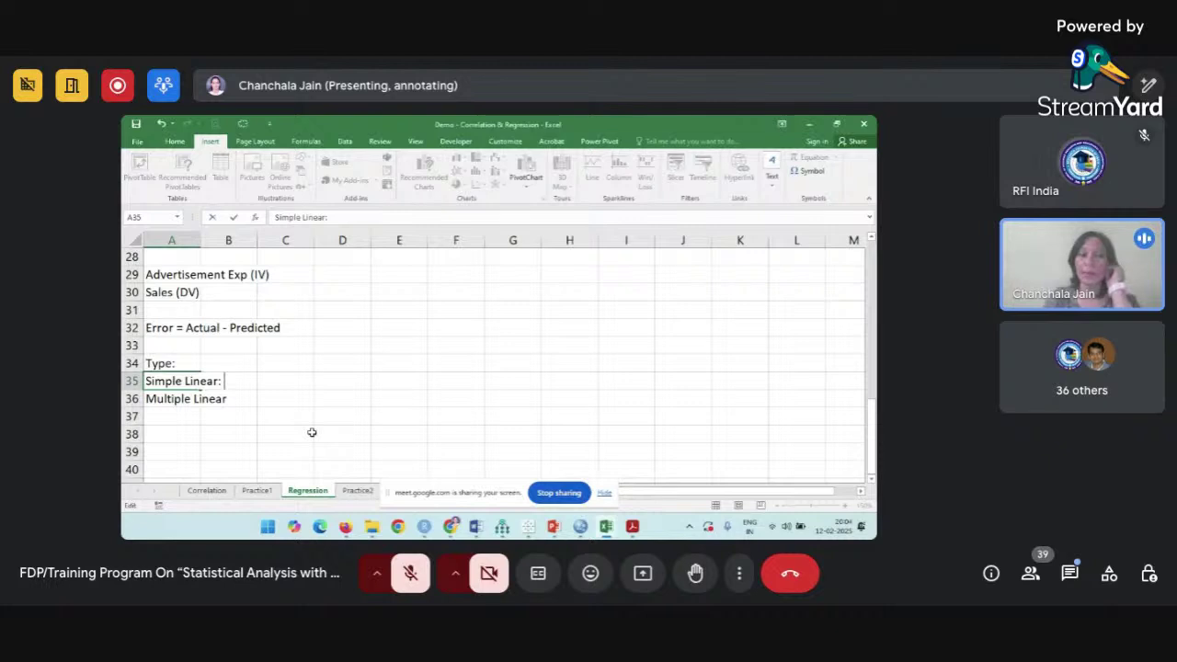
{"action": "type", "text": "2 v"}
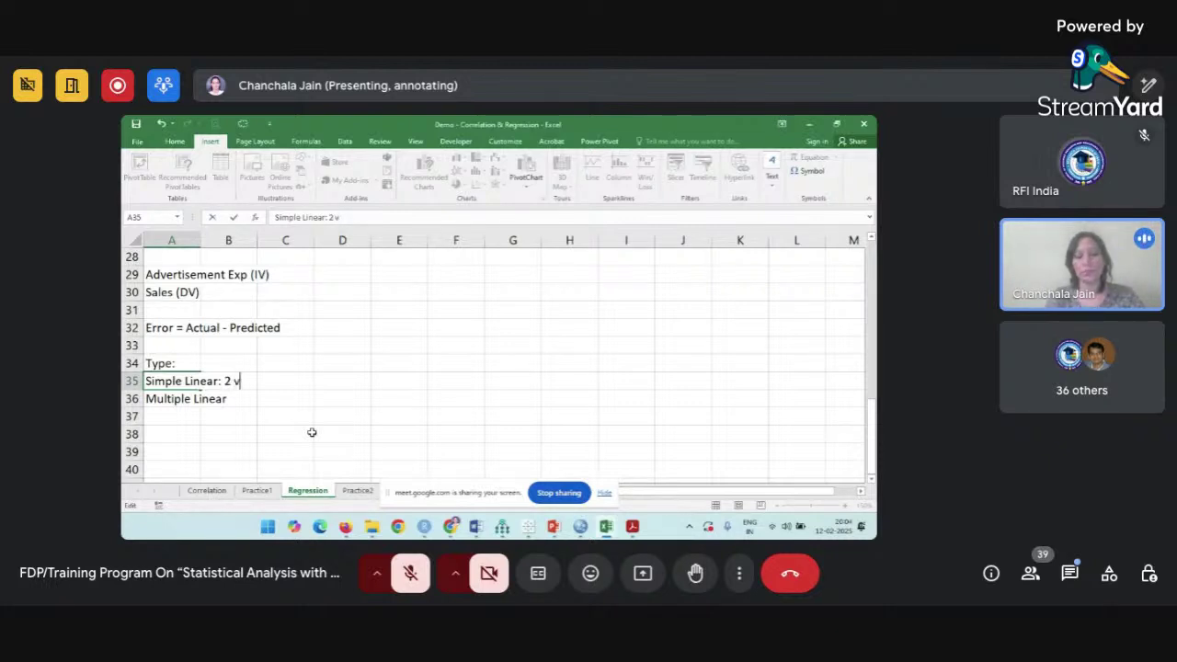
{"action": "type", "text": "ariable (1 DV: N"}
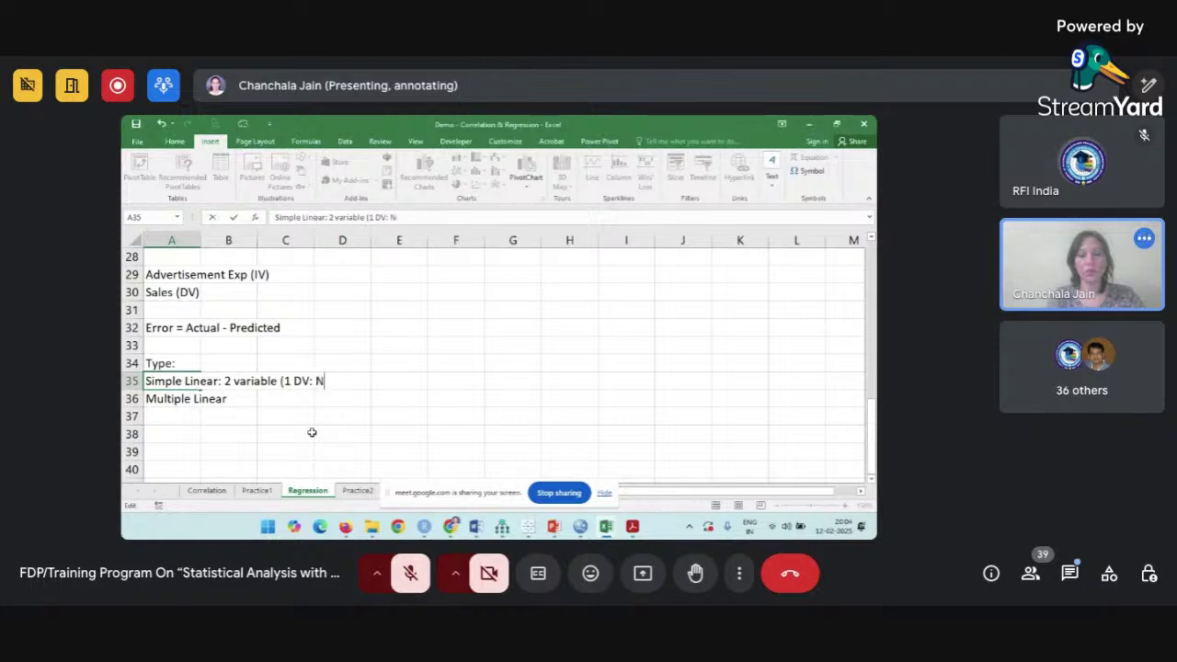
{"action": "type", "text": "umeric & "}
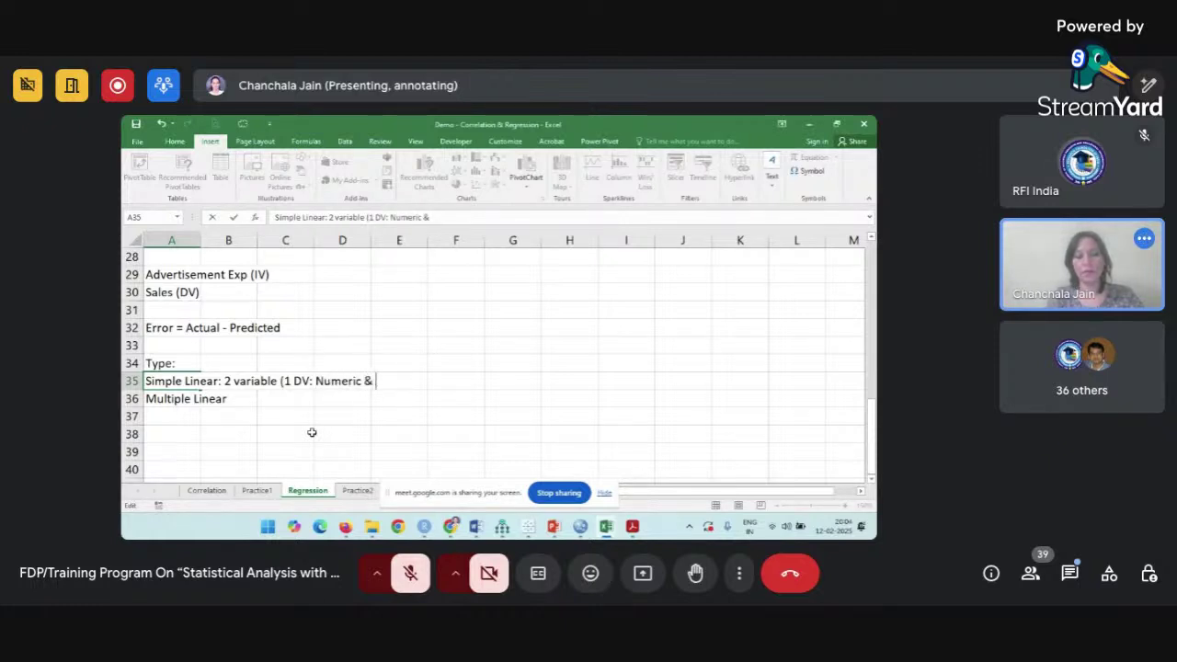
{"action": "type", "text": "1 IV"}
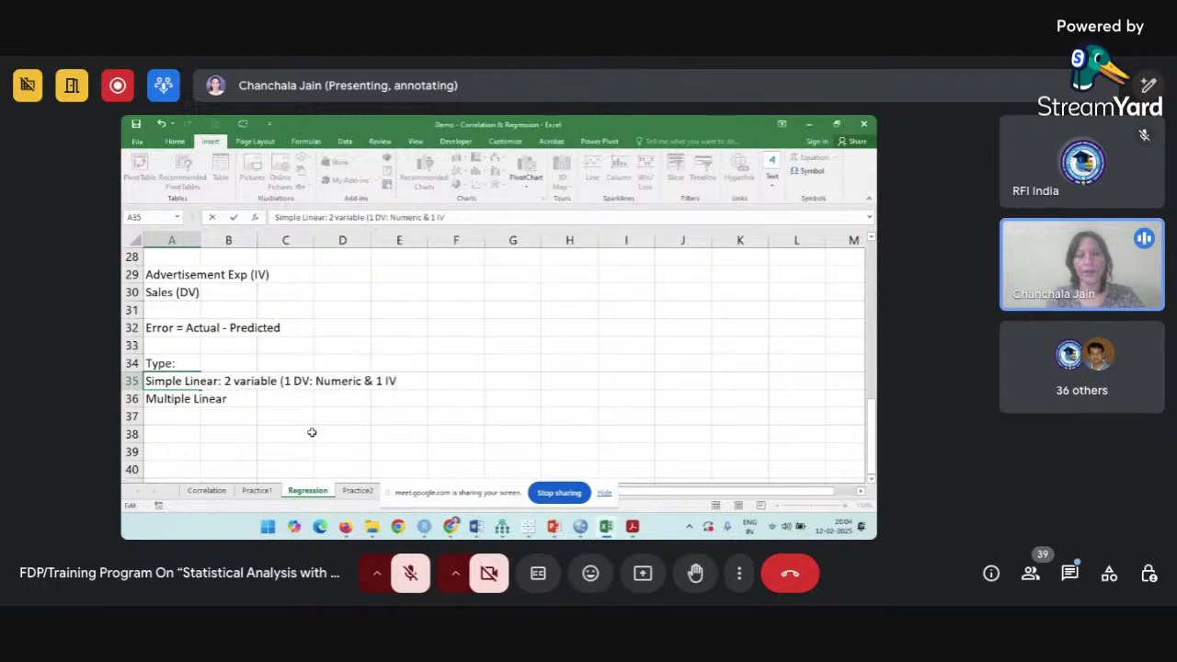
{"action": "type", "text": ": Nume"}
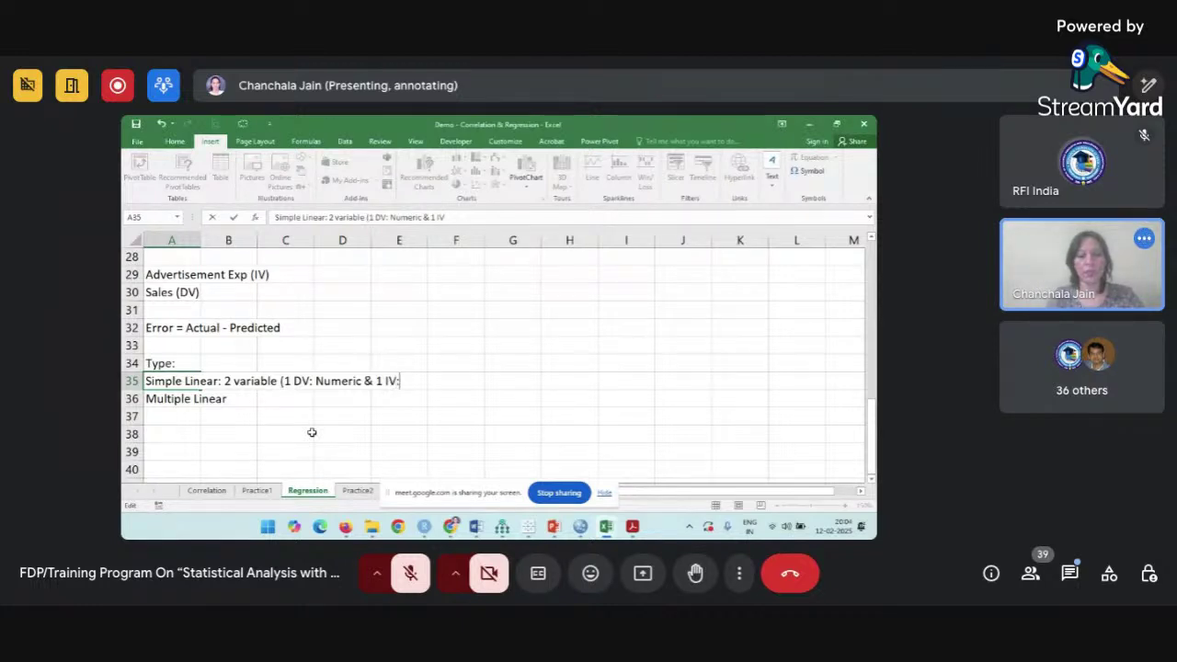
{"action": "type", "text": "ric)"}
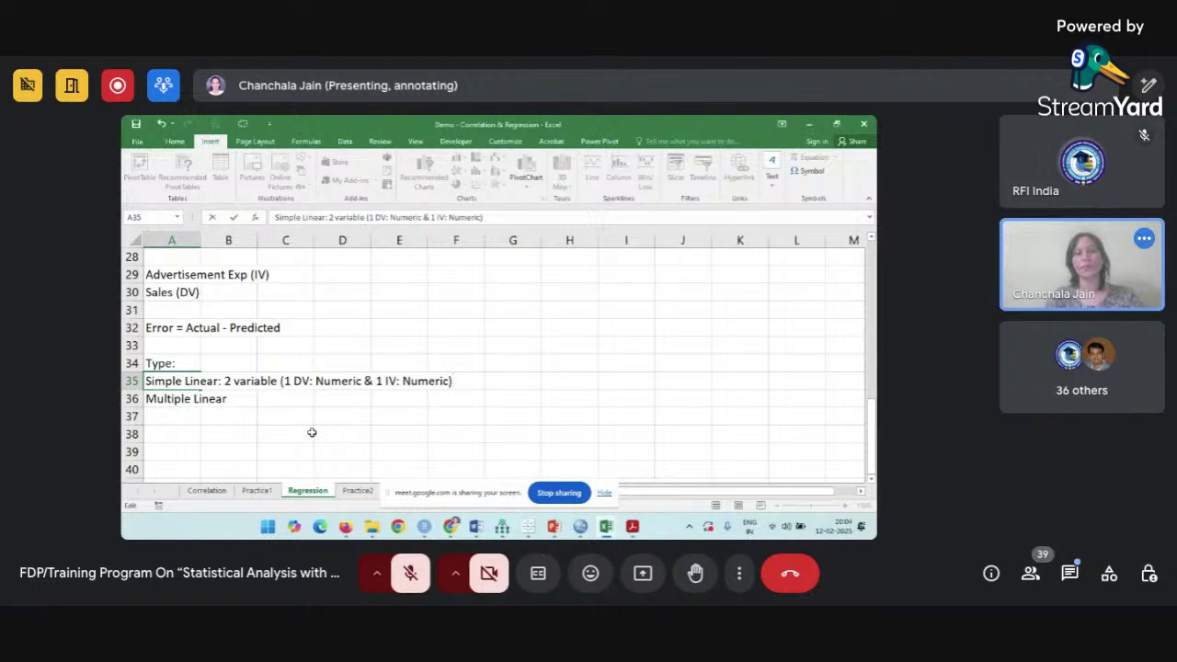
Extend the Multiple Linear entry in A36 with ": More than 2 variables (1 DV: Numeric & more than 1 IV: Numeric/Categorical or both)".
{"action": "left_click", "coordinate": [185, 398]}
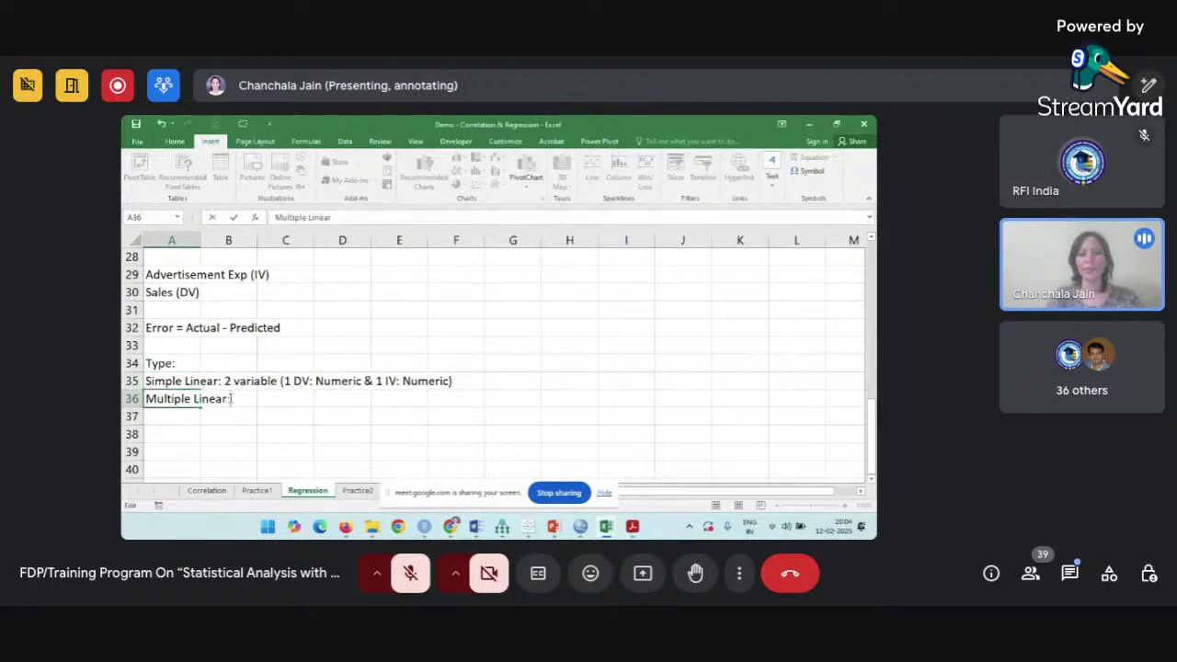
{"action": "type", "text": ":"}
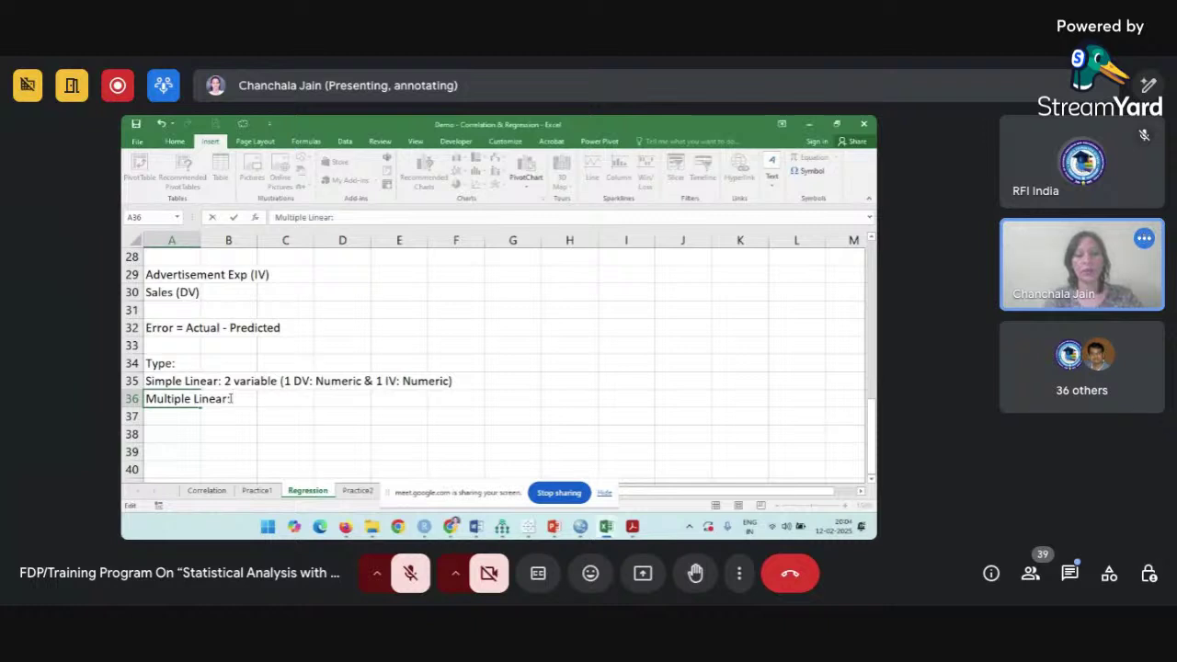
{"action": "type", "text": " More than "}
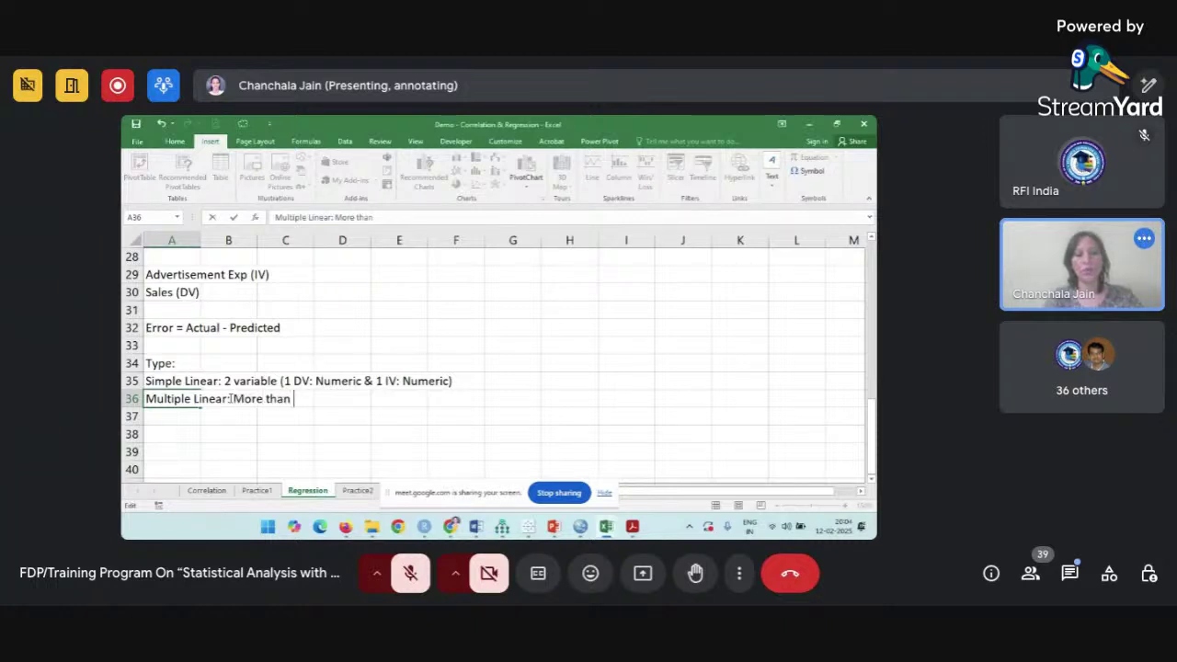
{"action": "type", "text": "2 var"}
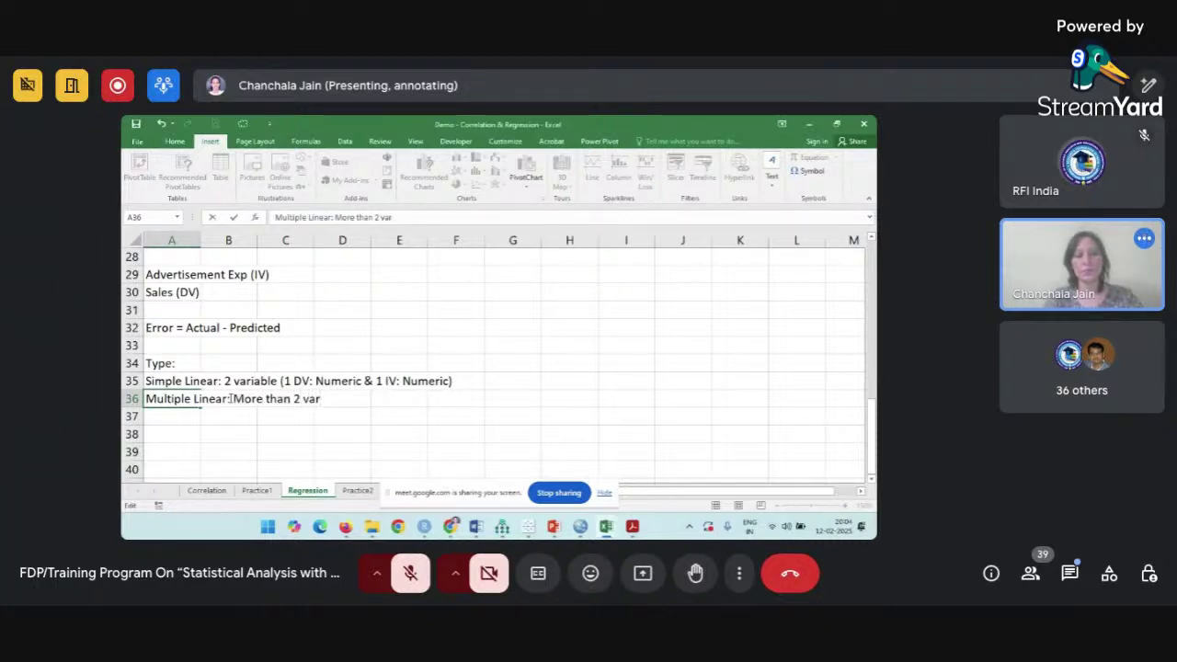
{"action": "type", "text": "iables "}
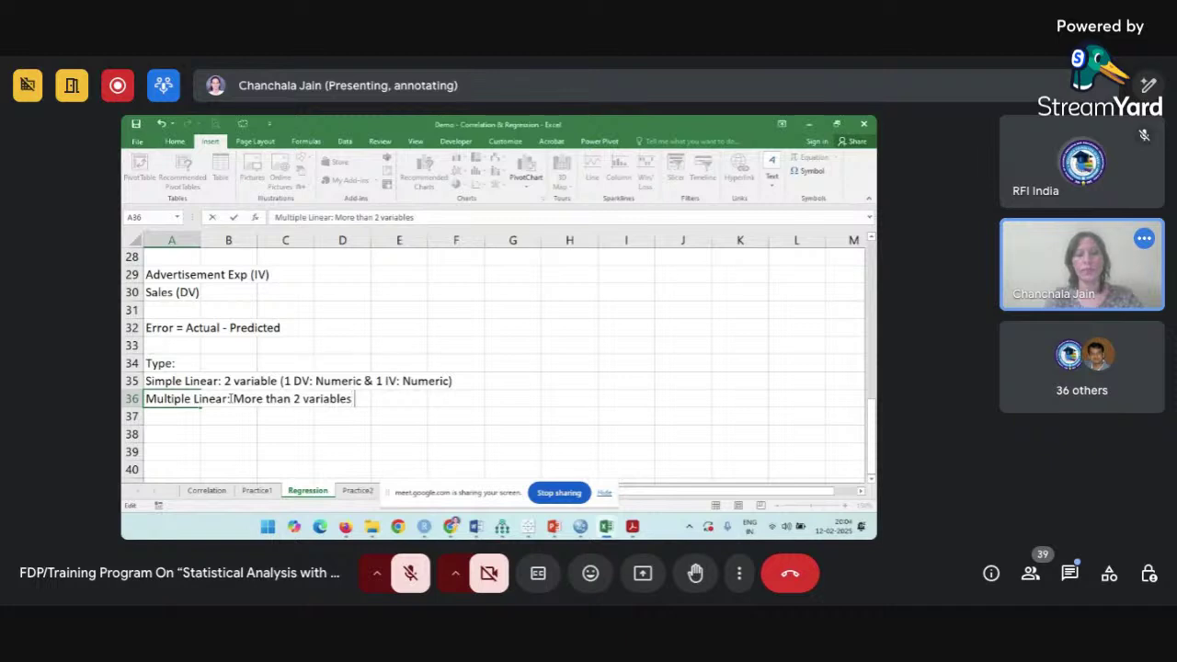
{"action": "type", "text": "(1 "}
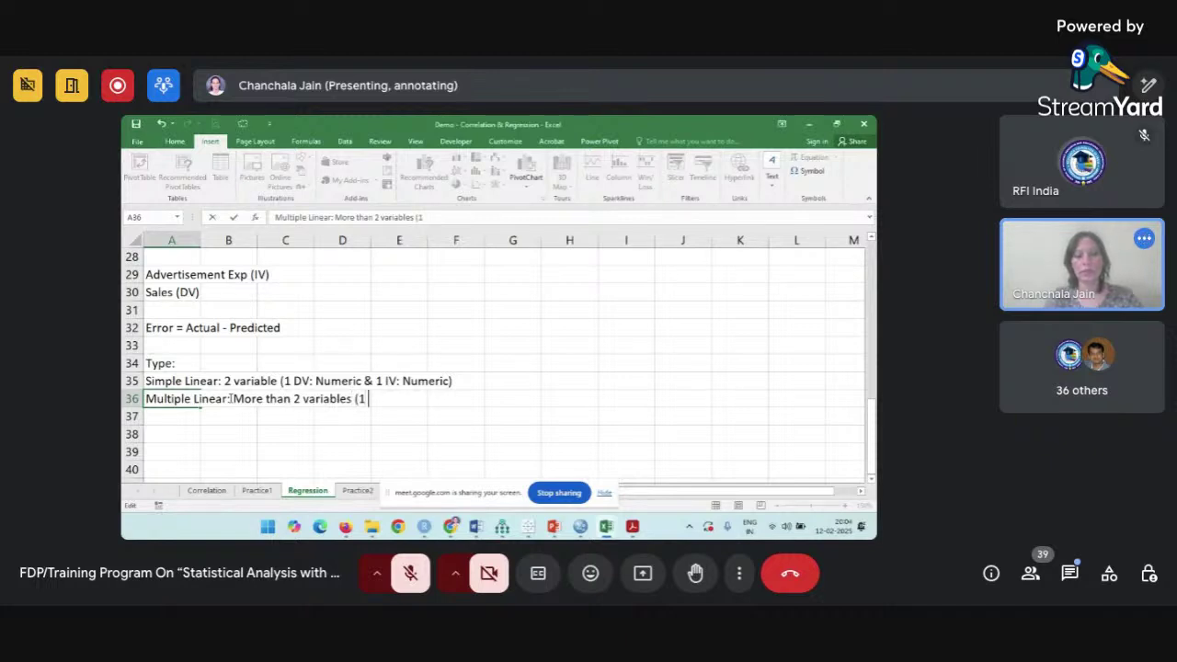
{"action": "type", "text": "DV: N"}
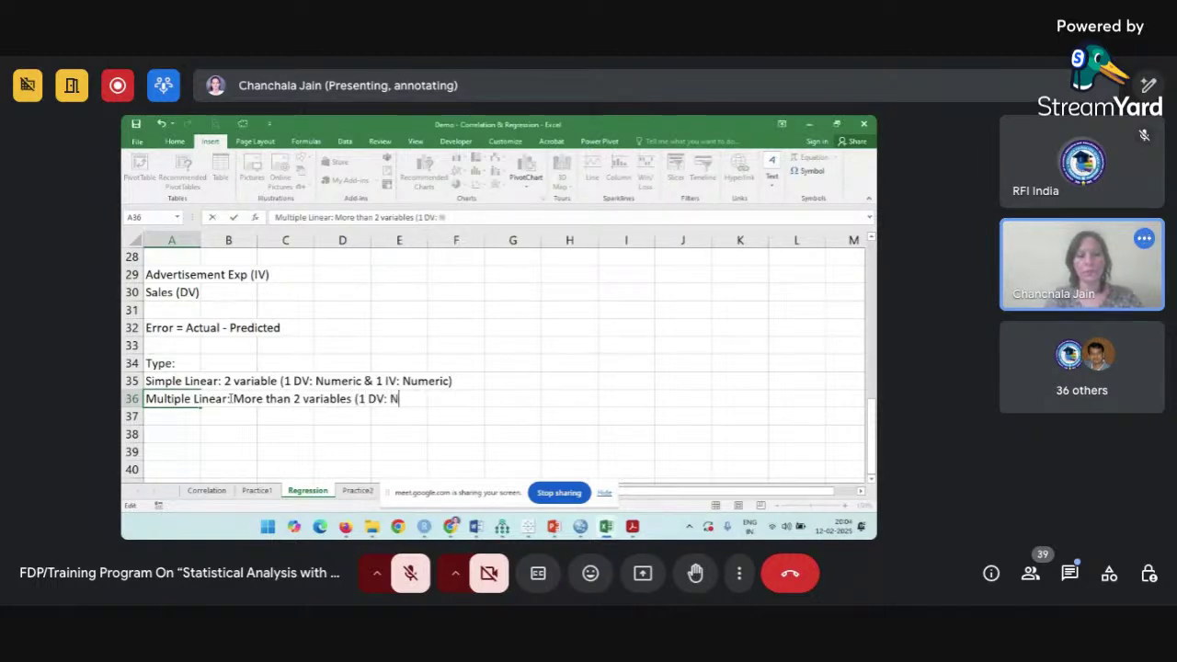
{"action": "type", "text": "umeric "}
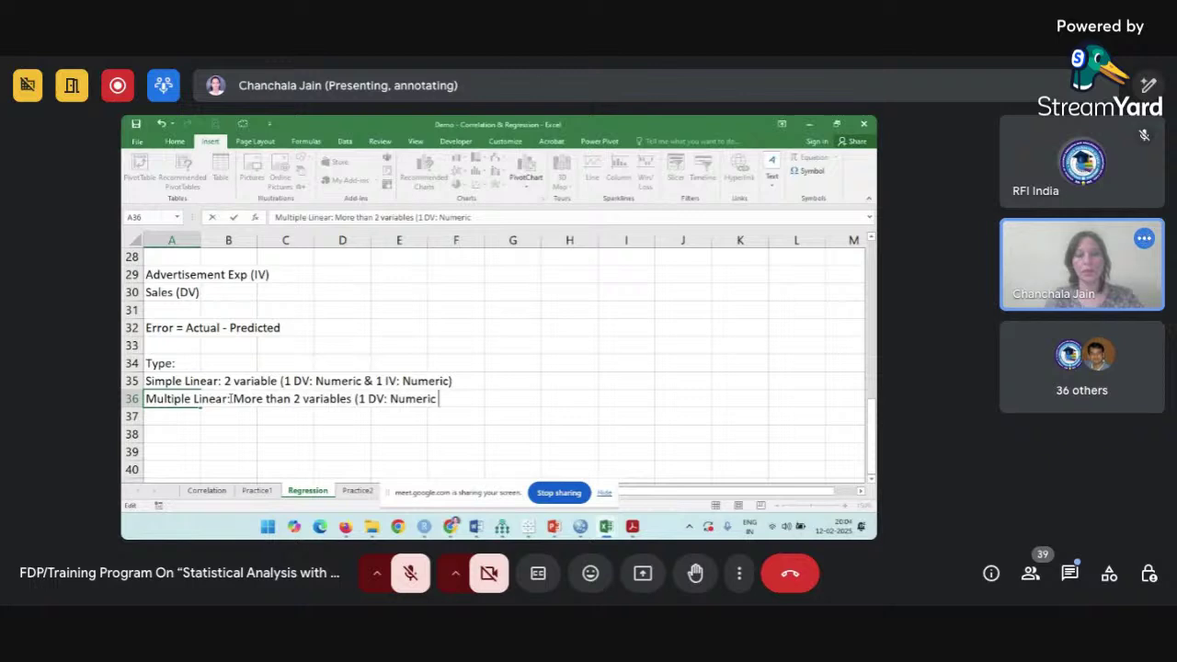
{"action": "type", "text": "& "}
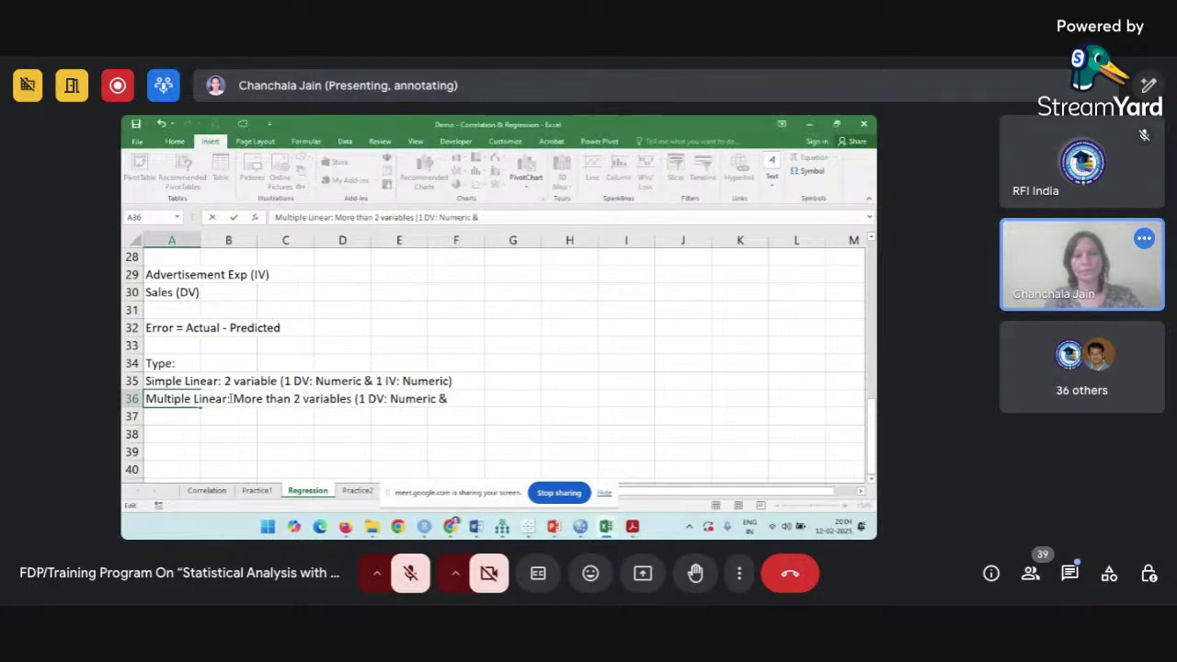
{"action": "type", "text": "more than 1"}
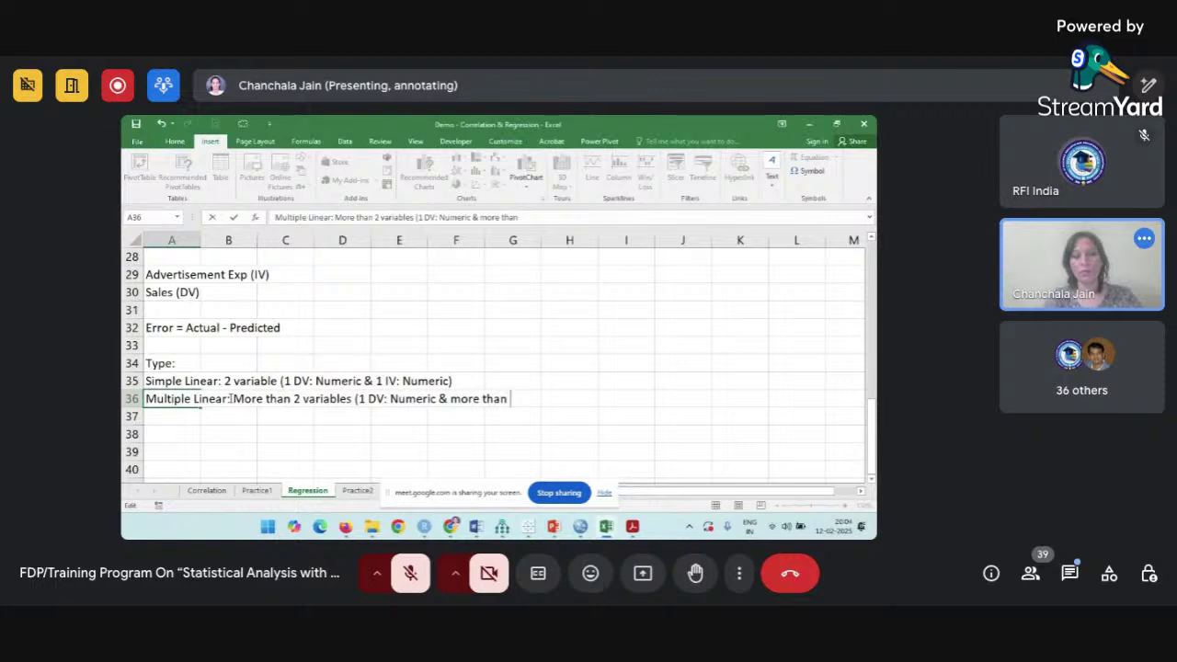
{"action": "type", "text": " I"}
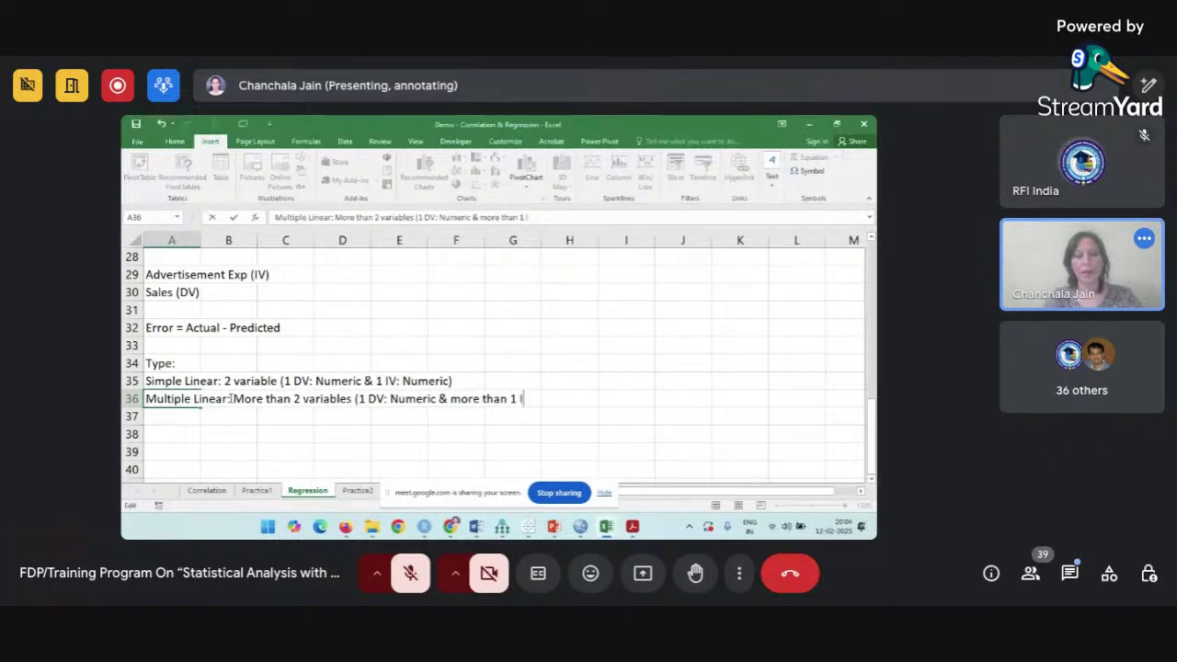
{"action": "type", "text": "V: Numer"}
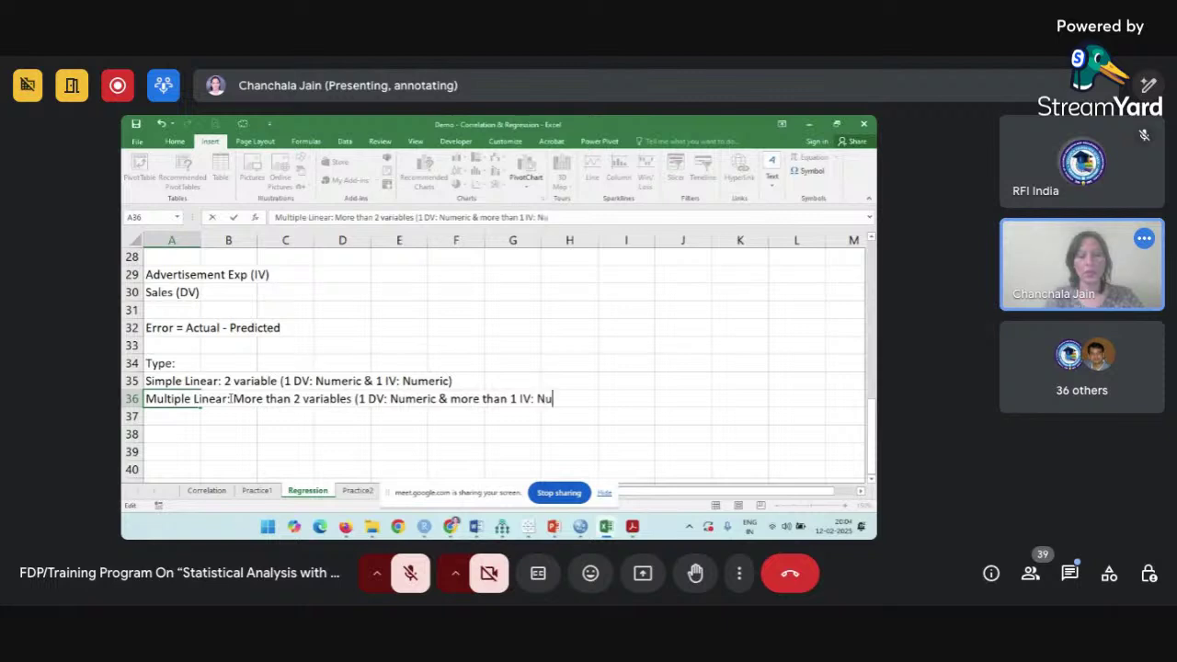
{"action": "type", "text": "ic/"}
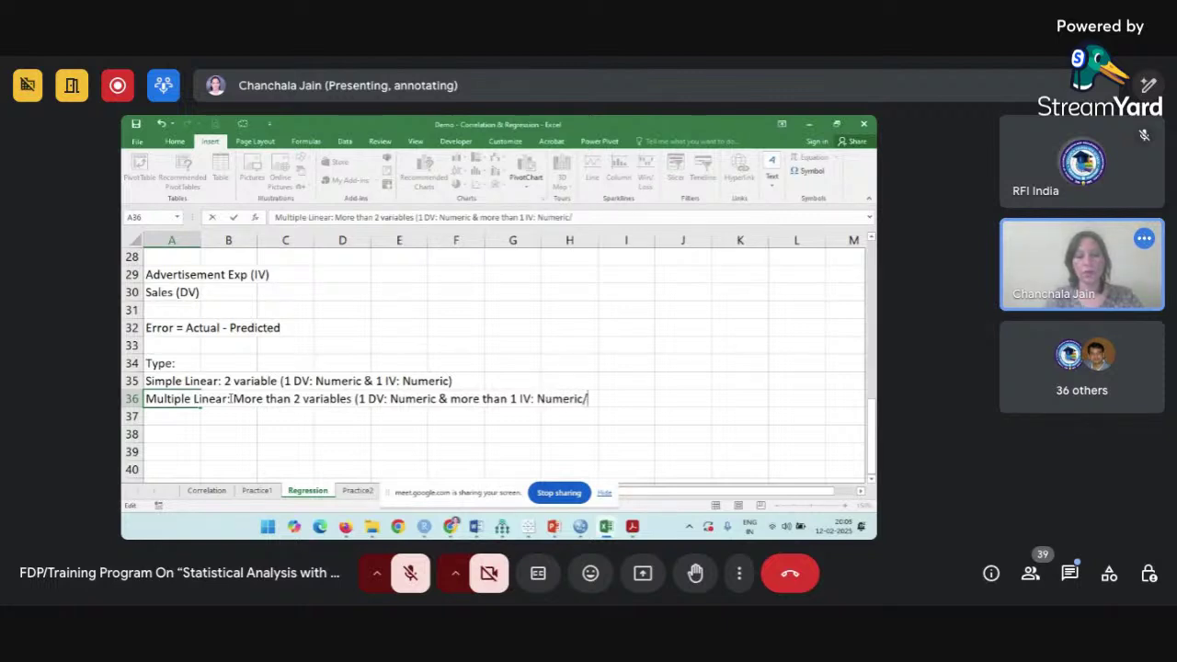
{"action": "type", "text": "Categoric"}
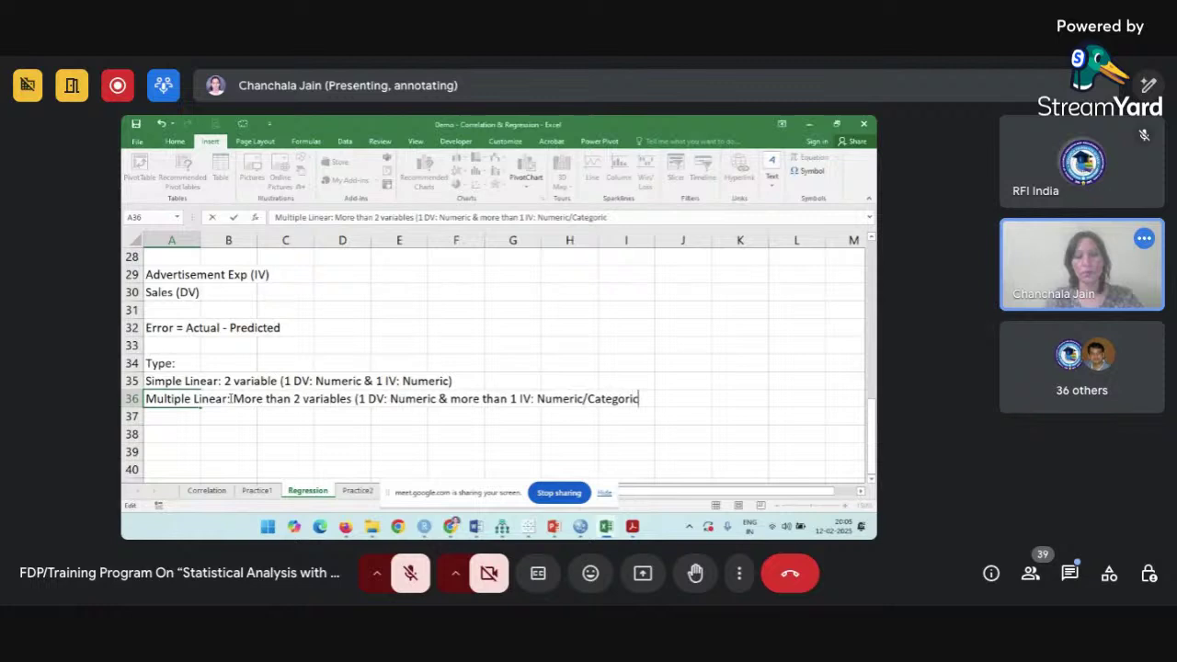
{"action": "type", "text": "al or both"}
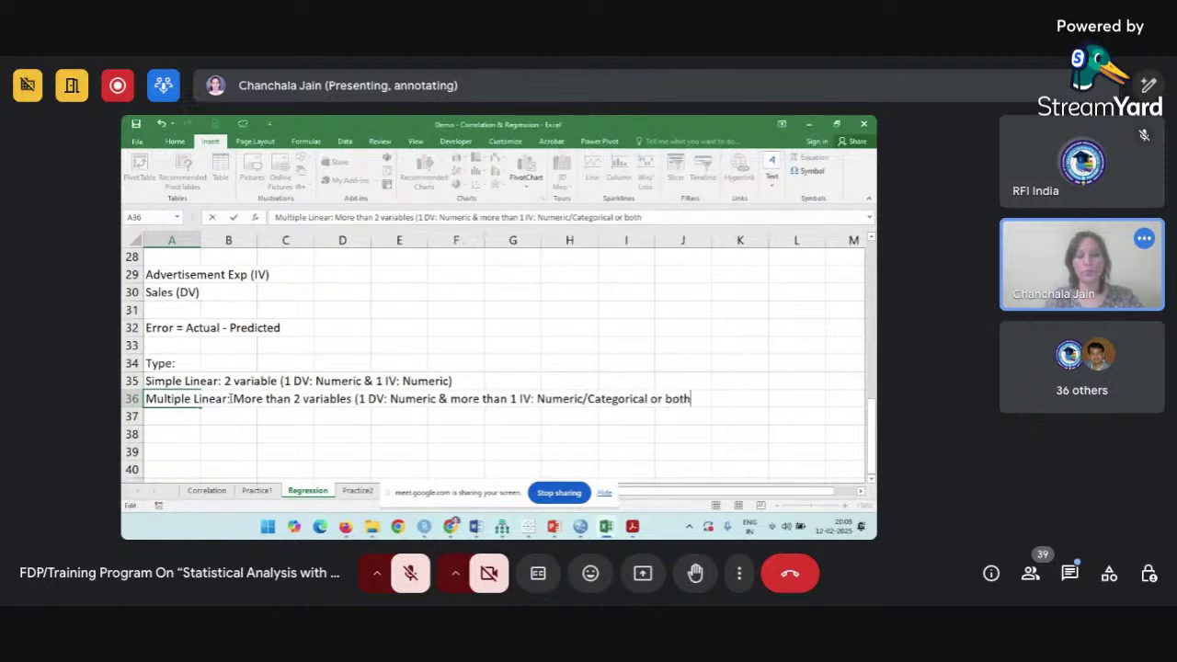
{"action": "type", "text": ")"}
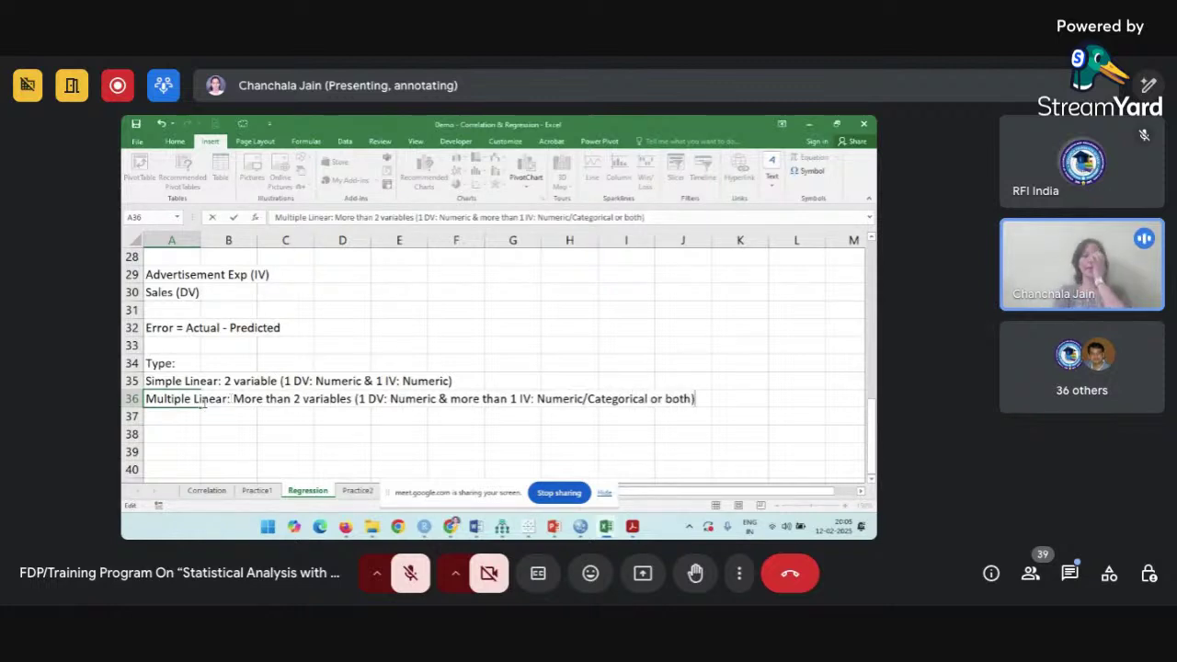
{"action": "key", "text": "Return"}
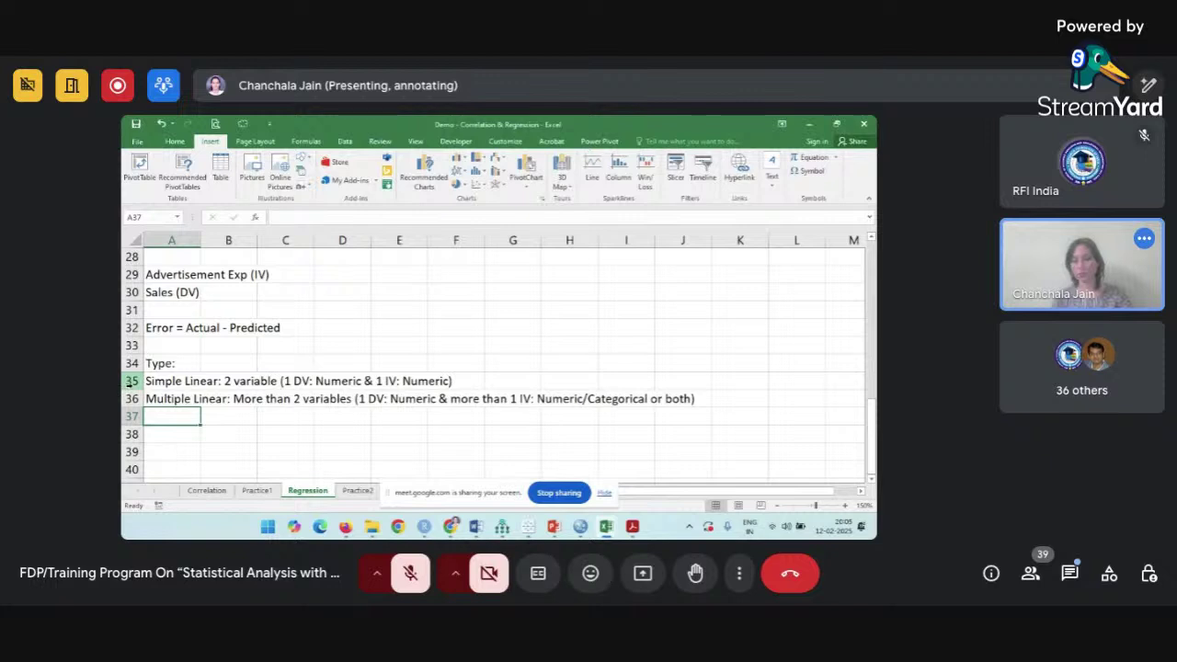
Review the Simple Linear and Multiple Linear descriptions against the regression equation and its variable definitions above them.
{"action": "left_click", "coordinate": [145, 386]}
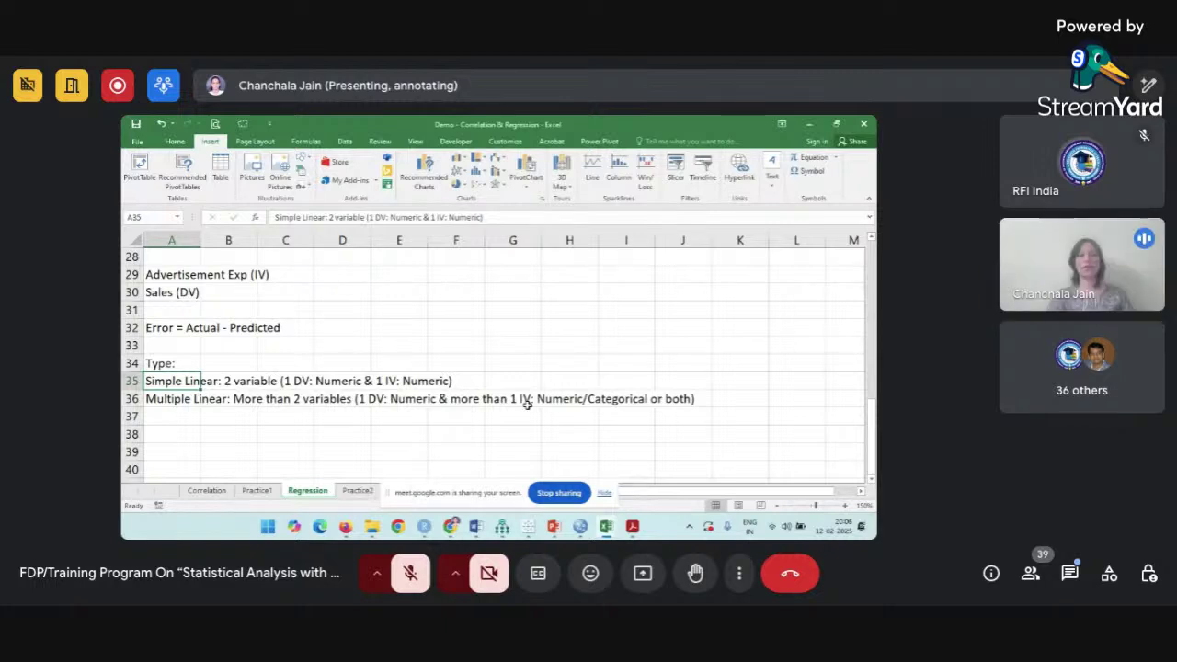
{"action": "left_click", "coordinate": [456, 395]}
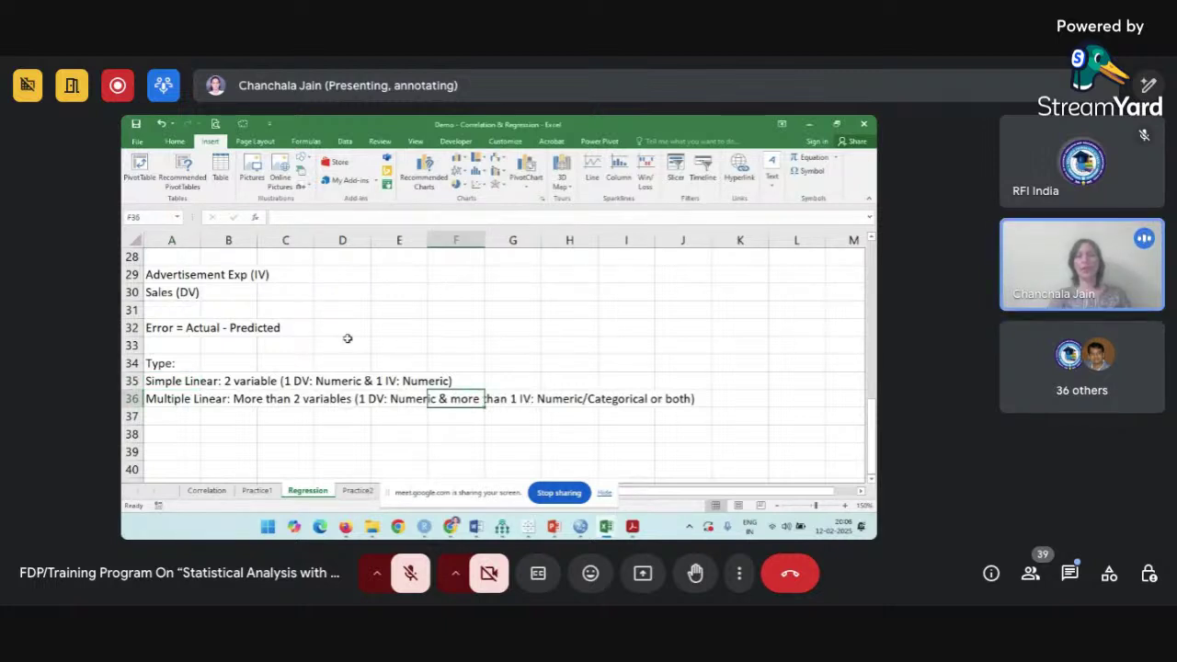
{"action": "scroll", "coordinate": [347, 337], "scroll_direction": "up", "scroll_amount": 1}
{"action": "scroll", "coordinate": [257, 303], "scroll_direction": "up", "scroll_amount": 3}
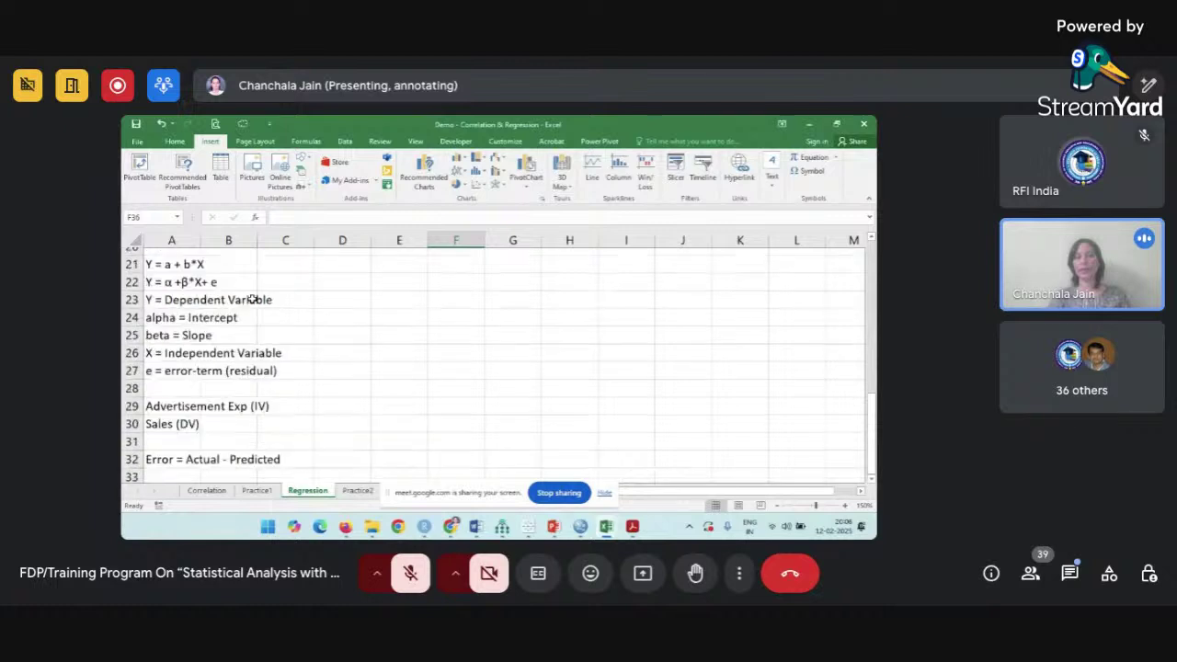
{"action": "scroll", "coordinate": [251, 299], "scroll_direction": "up", "scroll_amount": 1}
{"action": "scroll", "coordinate": [252, 298], "scroll_direction": "down", "scroll_amount": 3}
{"action": "scroll", "coordinate": [252, 299], "scroll_direction": "down", "scroll_amount": 1}
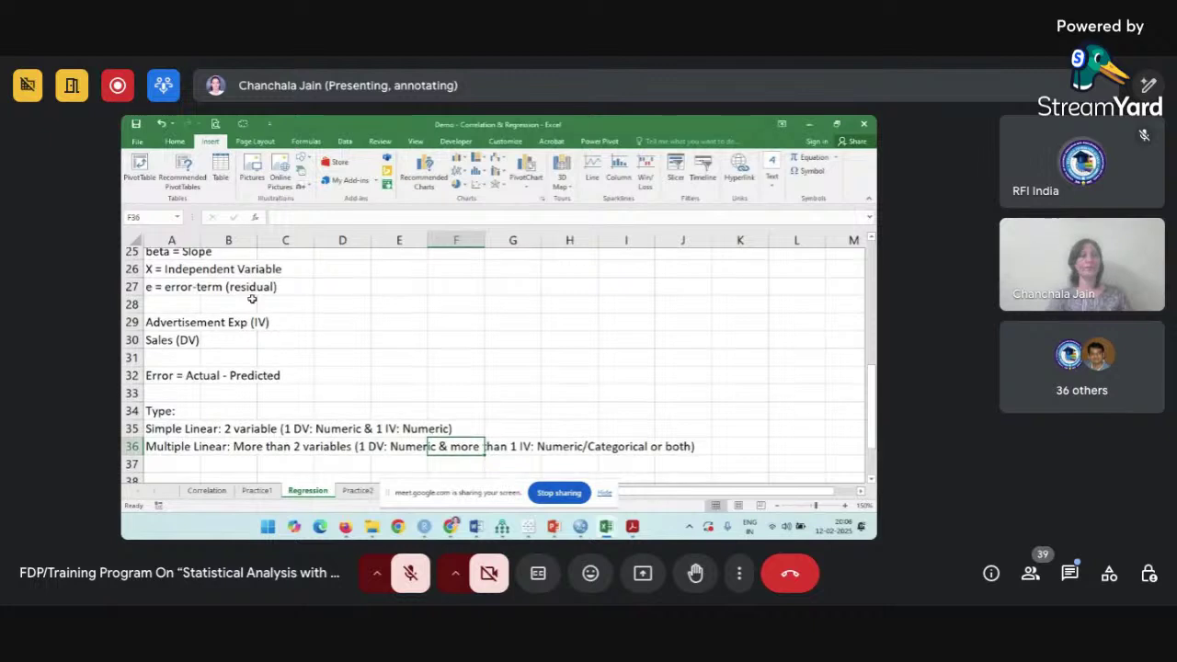
Widen column B of the monthly data table to fit its full COVID Cases header.
{"action": "scroll", "coordinate": [252, 299], "scroll_direction": "up", "scroll_amount": 8}
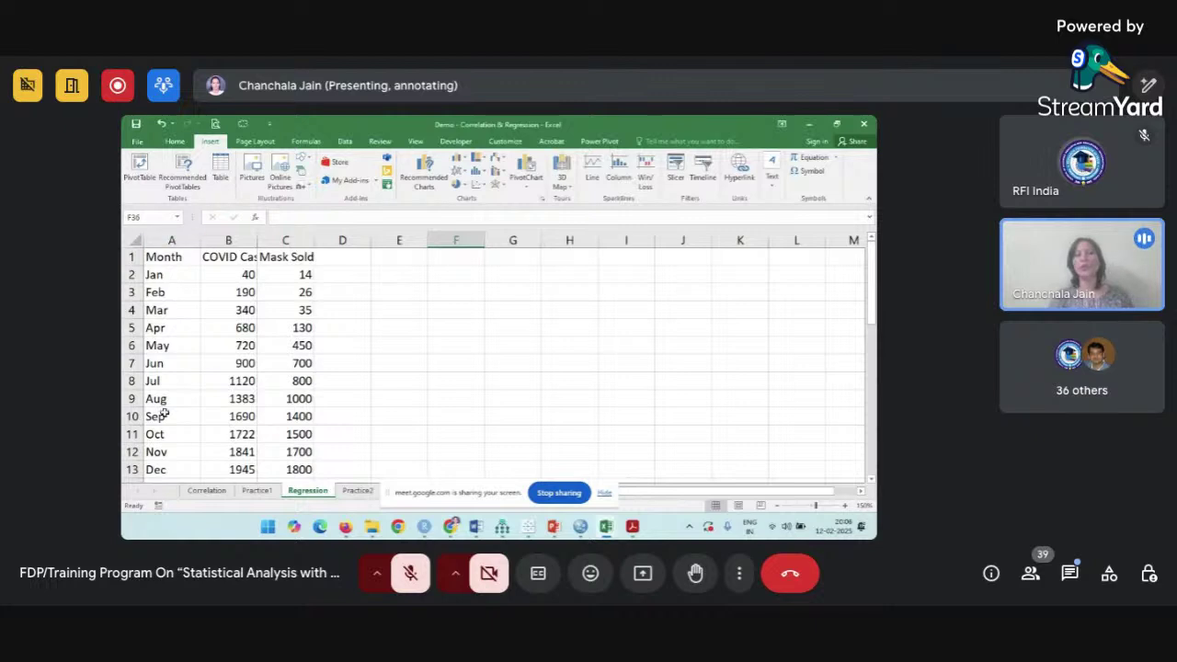
{"action": "scroll", "coordinate": [163, 413], "scroll_direction": "down", "scroll_amount": 1}
{"action": "scroll", "coordinate": [160, 408], "scroll_direction": "up", "scroll_amount": 1}
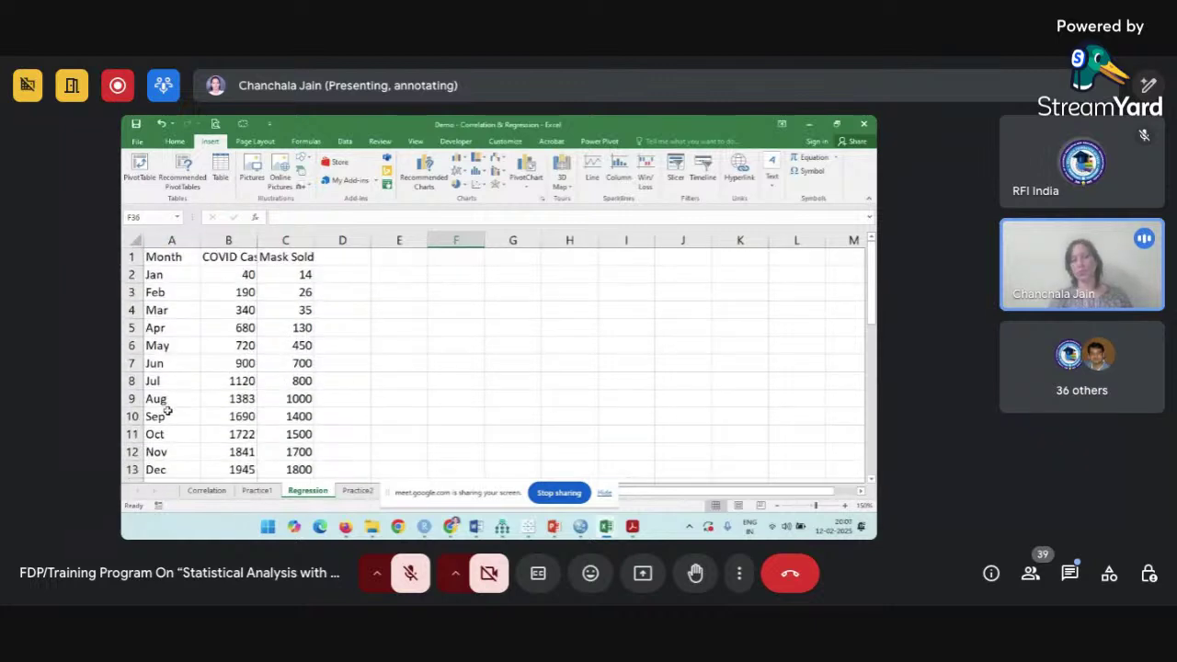
{"action": "left_click", "coordinate": [211, 335]}
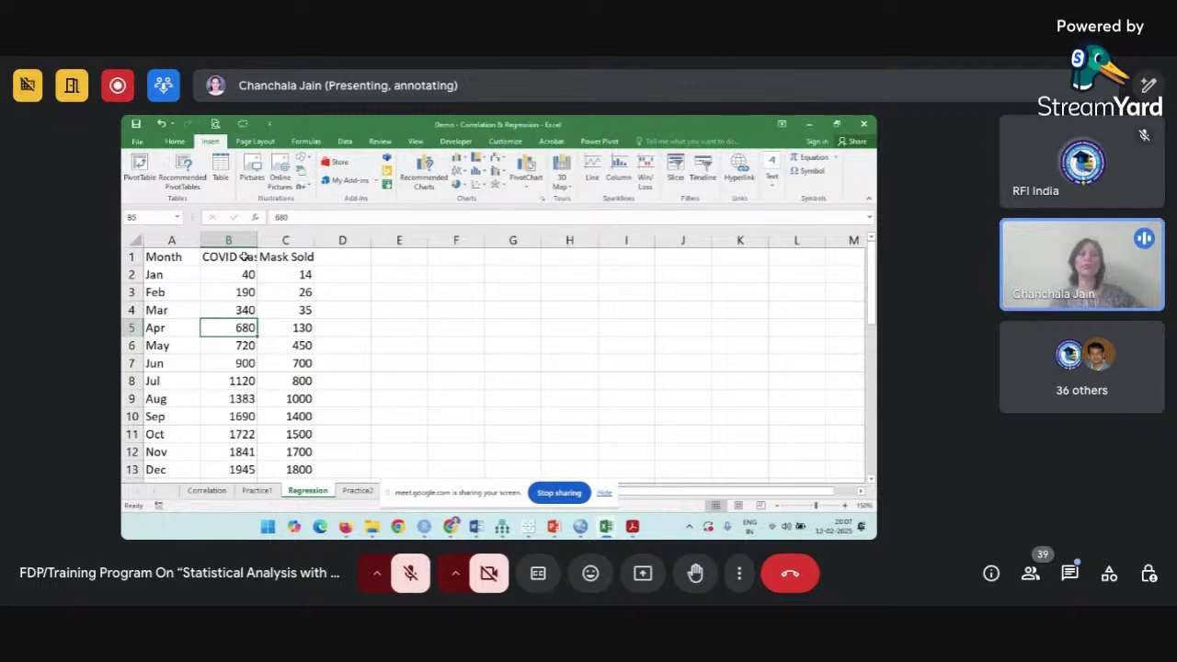
{"action": "left_click_drag", "start_coordinate": [258, 241], "coordinate": [271, 242]}
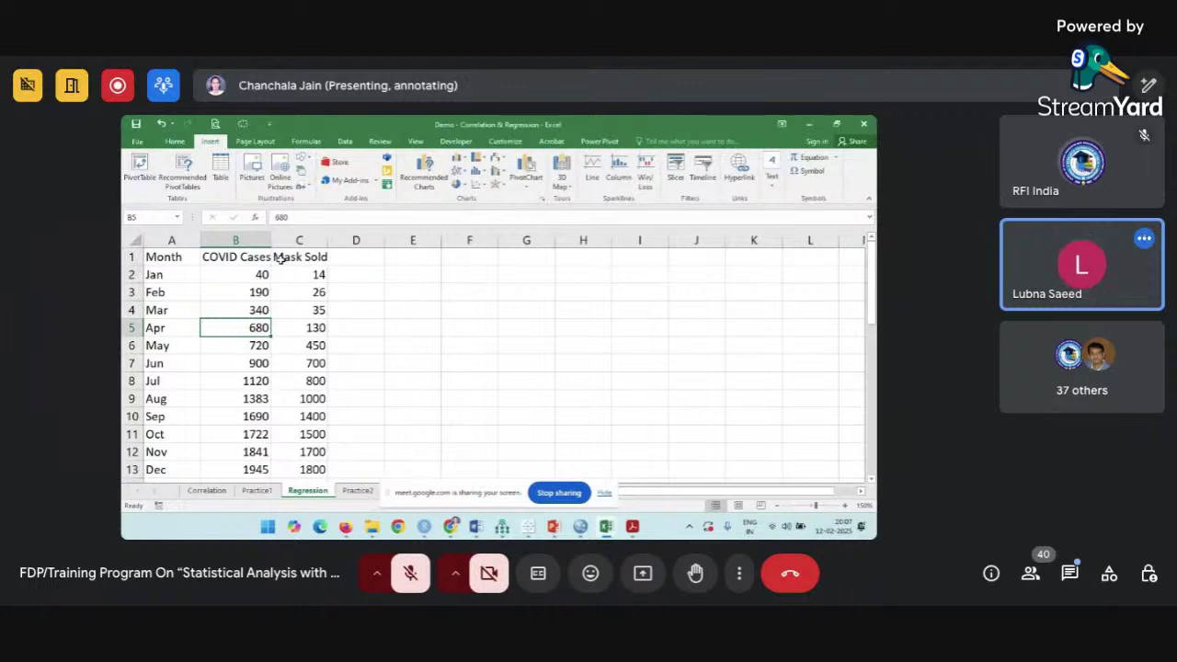
Label the example's variables beside the regression notes: "Mask Sold: DV" in C15 and "COVID Cases: IV" in C16.
{"action": "scroll", "coordinate": [278, 259], "scroll_direction": "down", "scroll_amount": 2}
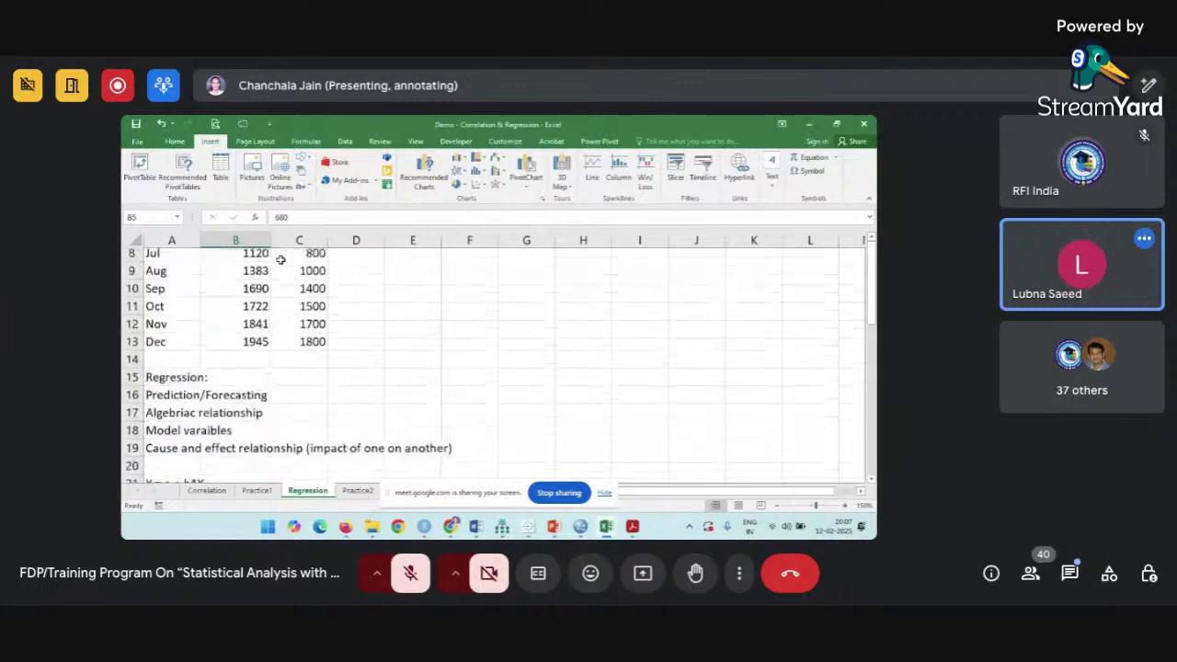
{"action": "left_click", "coordinate": [293, 384]}
{"action": "type", "text": "MA"}
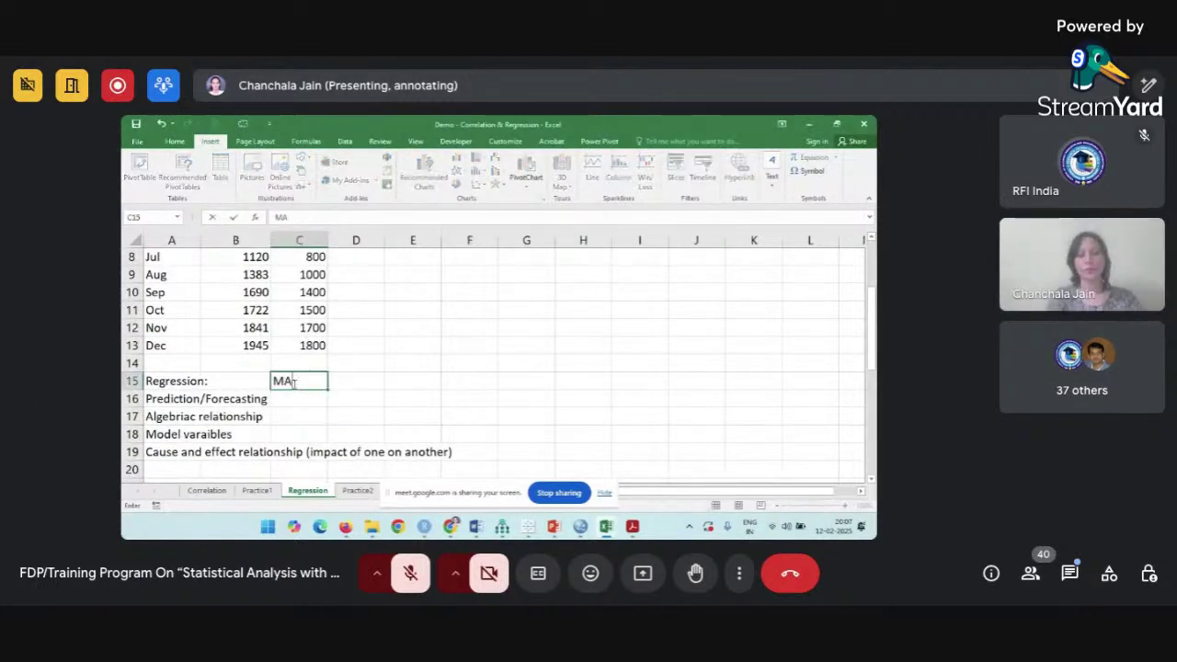
{"action": "type", "text": "sk"}
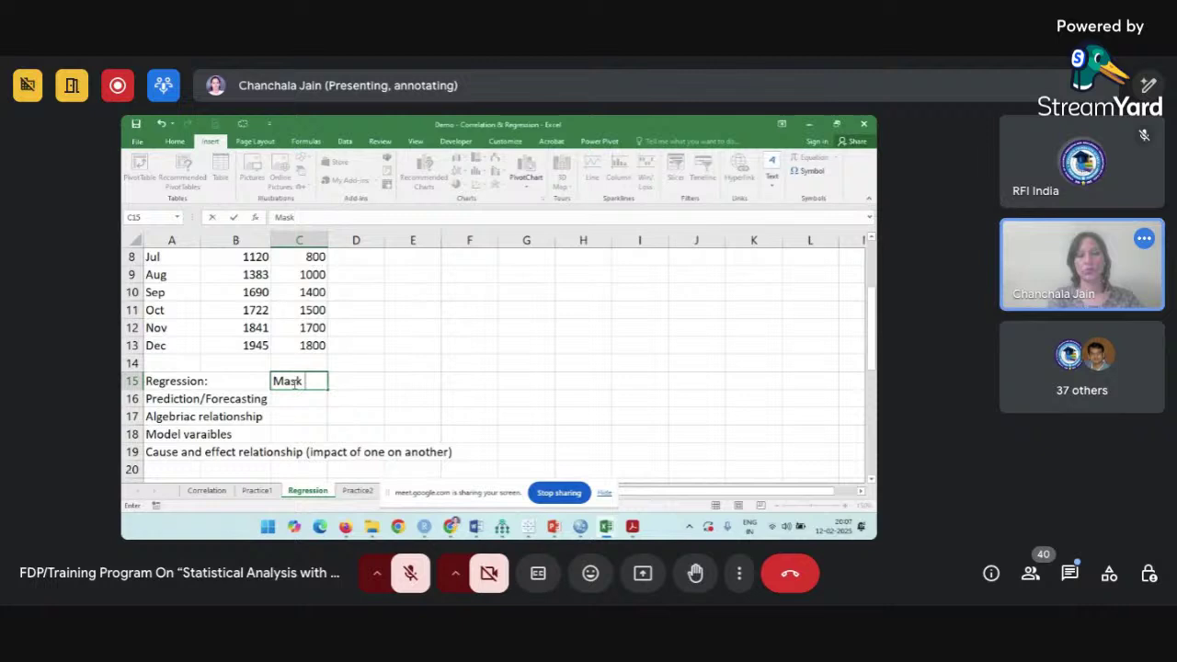
{"action": "type", "text": " Sold: DV"}
{"action": "left_click", "coordinate": [290, 382]}
{"action": "key", "text": "Return"}
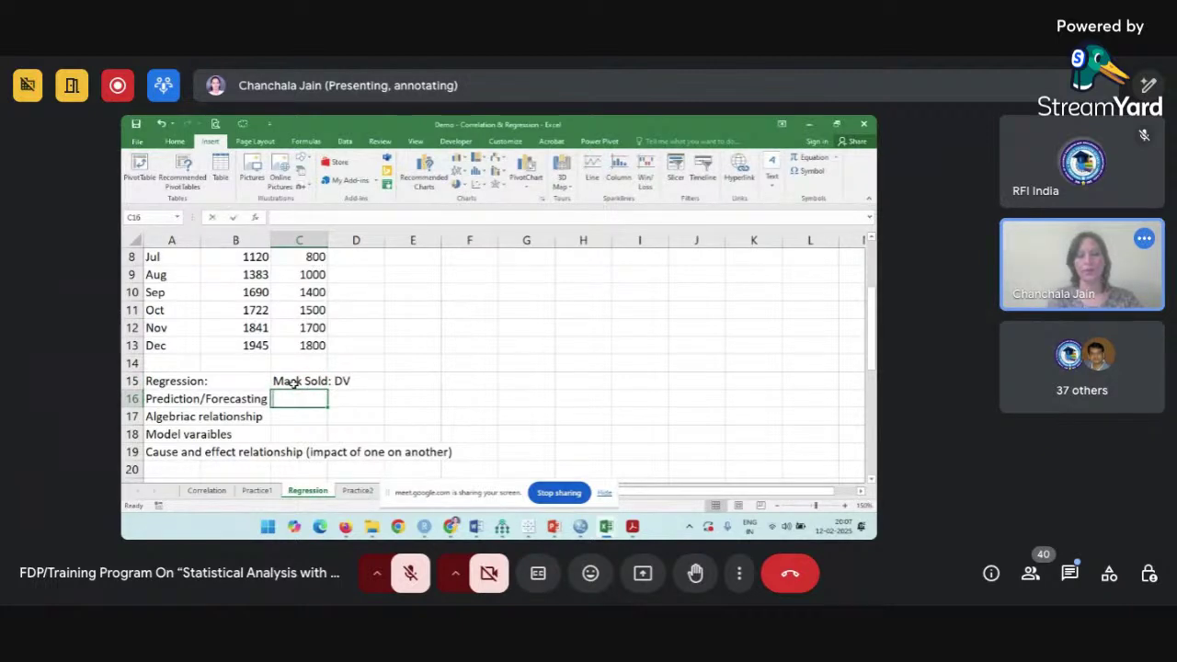
{"action": "type", "text": "COVI"}
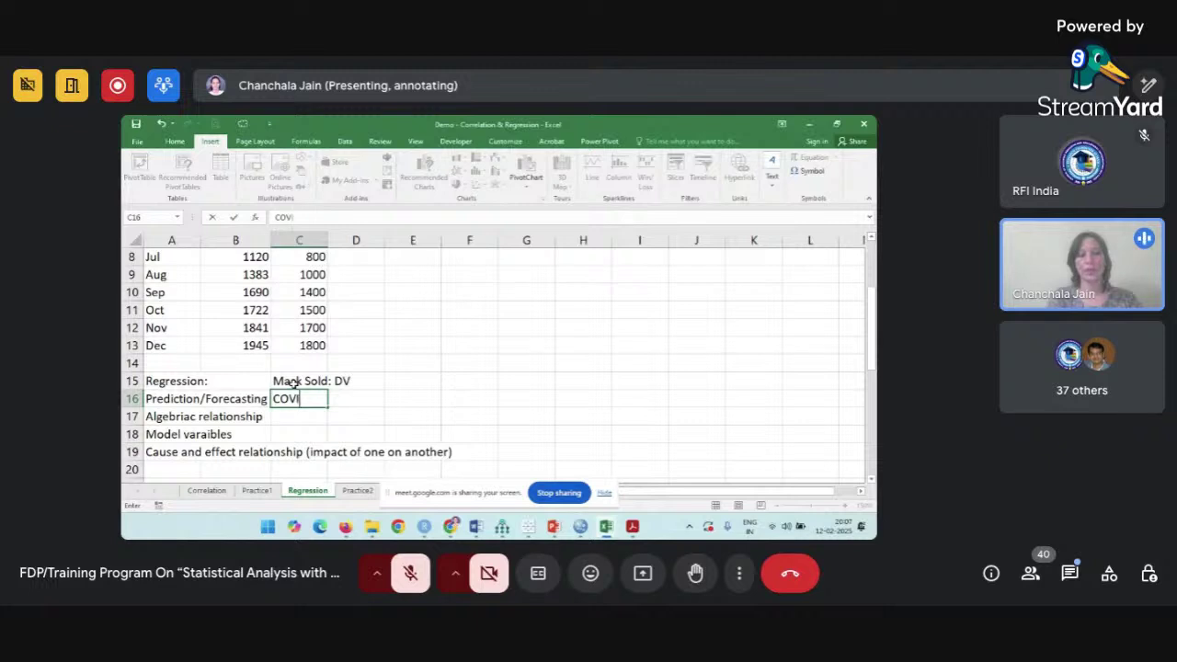
{"action": "type", "text": "D Cases: IV"}
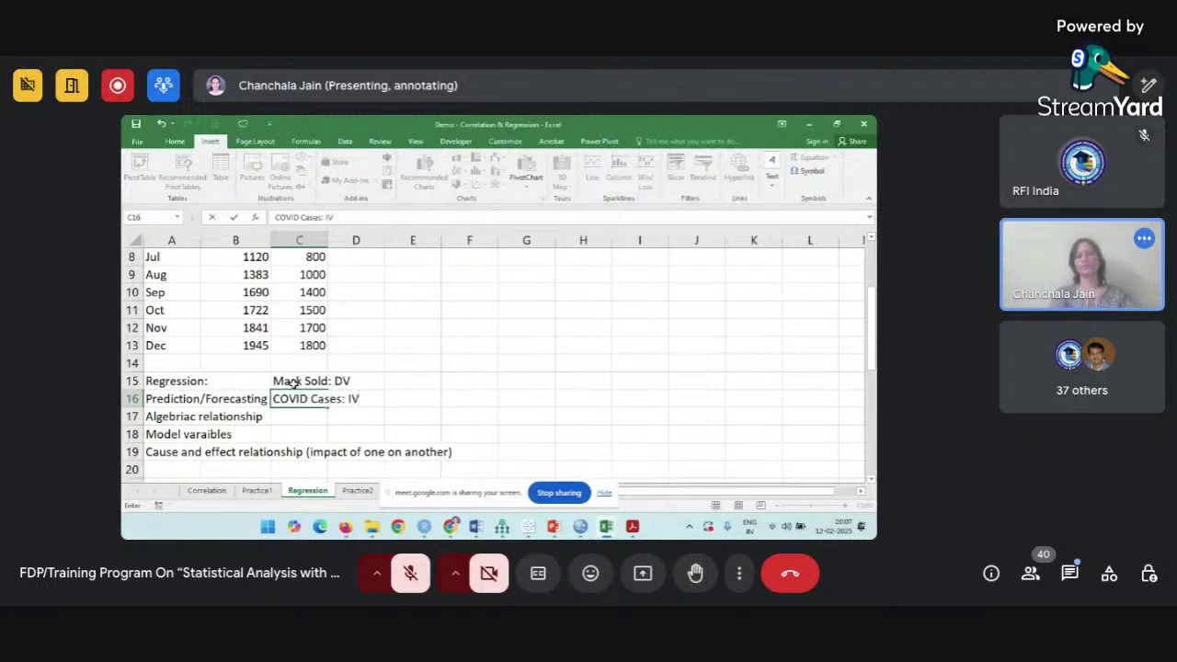
{"action": "left_click", "coordinate": [410, 359]}
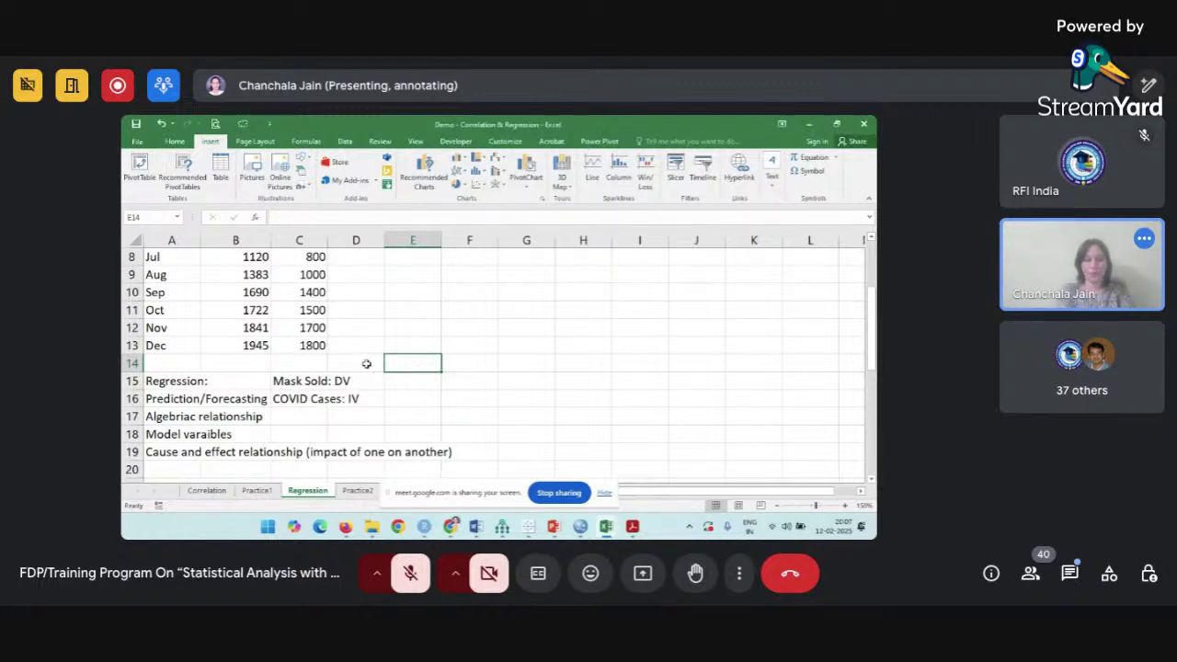
{"action": "scroll", "coordinate": [391, 356], "scroll_direction": "up", "scroll_amount": 3}
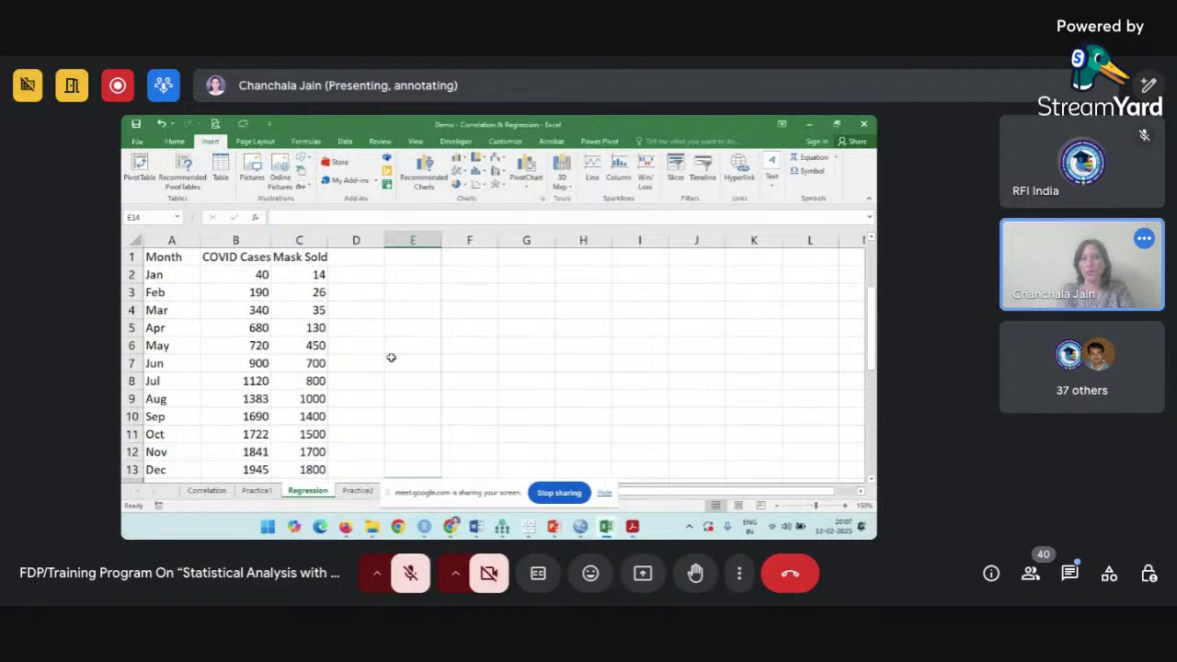
{"action": "scroll", "coordinate": [389, 368], "scroll_direction": "down", "scroll_amount": 4}
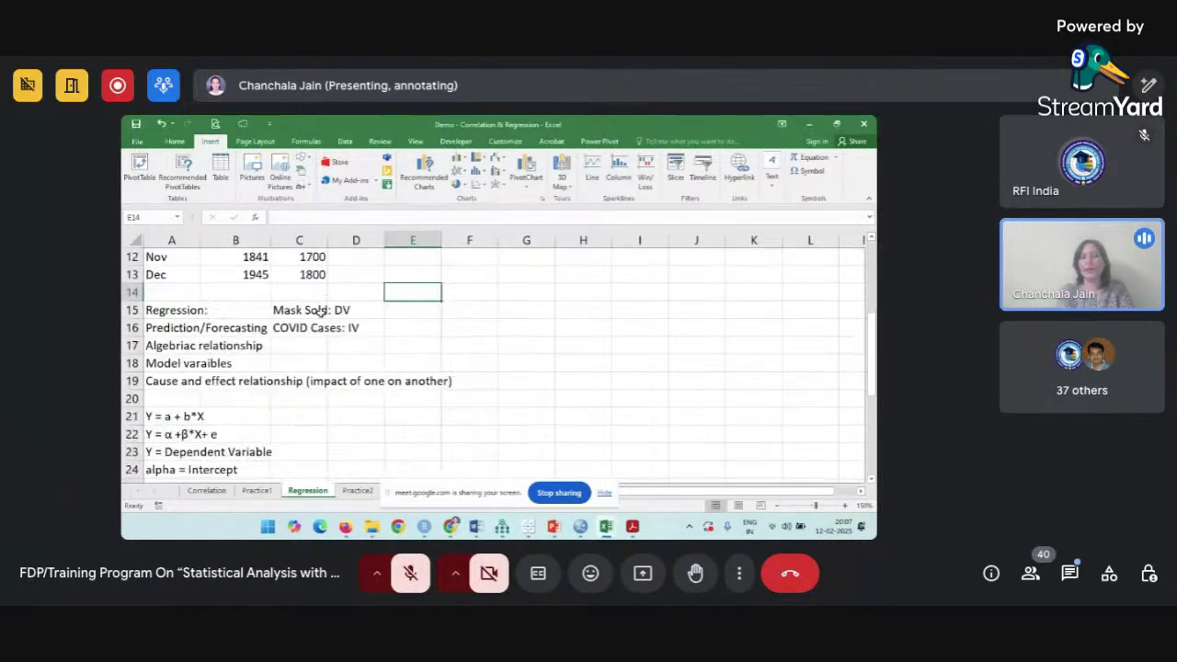
{"action": "left_click", "coordinate": [313, 335]}
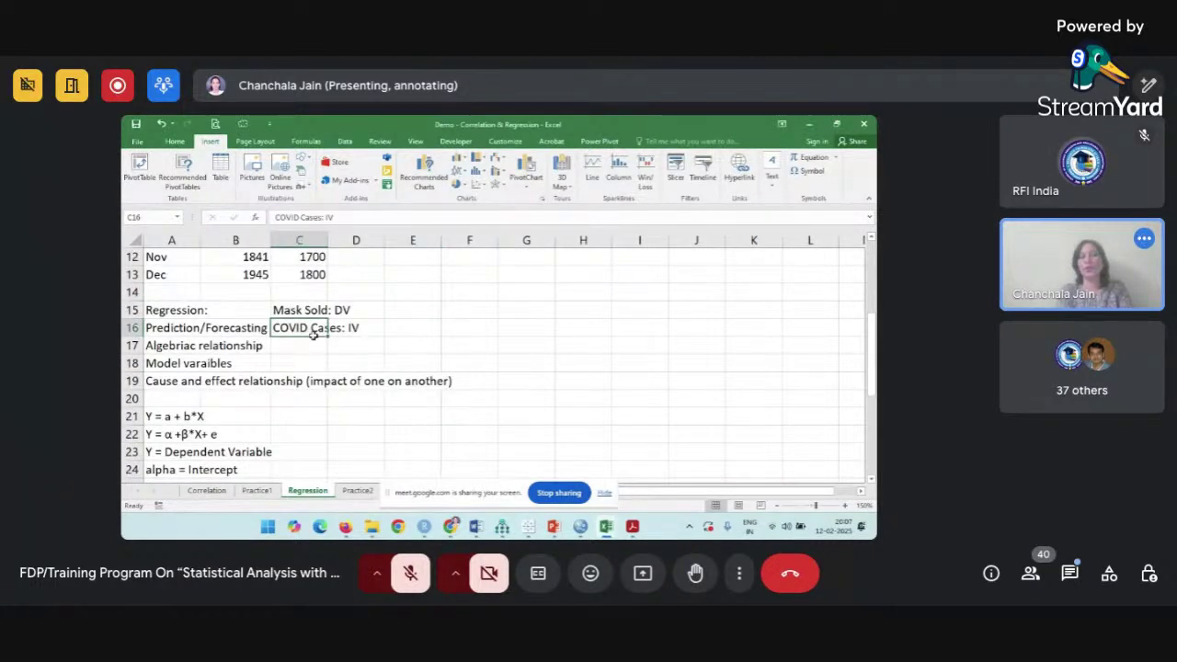
Enter the null hypothesis "H0: There is no significant relationship between covid cases and mask sold." in D21.
{"action": "scroll", "coordinate": [312, 335], "scroll_direction": "down", "scroll_amount": 5}
{"action": "scroll", "coordinate": [313, 335], "scroll_direction": "up", "scroll_amount": 4}
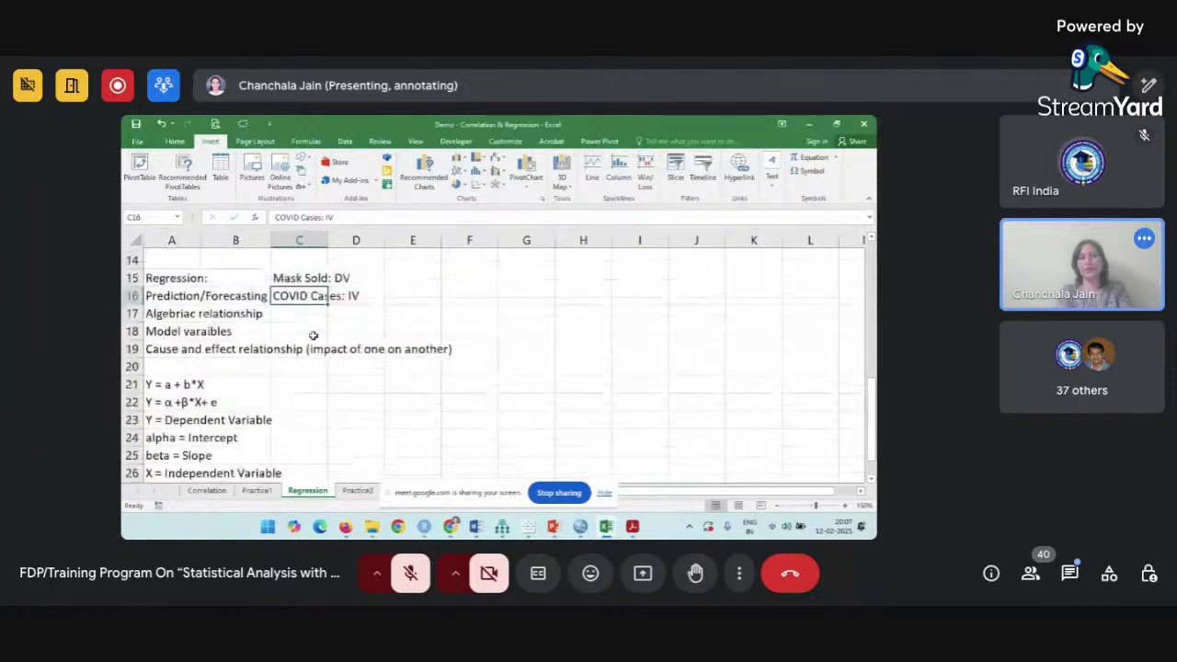
{"action": "left_click", "coordinate": [347, 381]}
{"action": "type", "text": "h"}
{"action": "key", "text": "BackSpace"}
{"action": "type", "text": "H0:"}
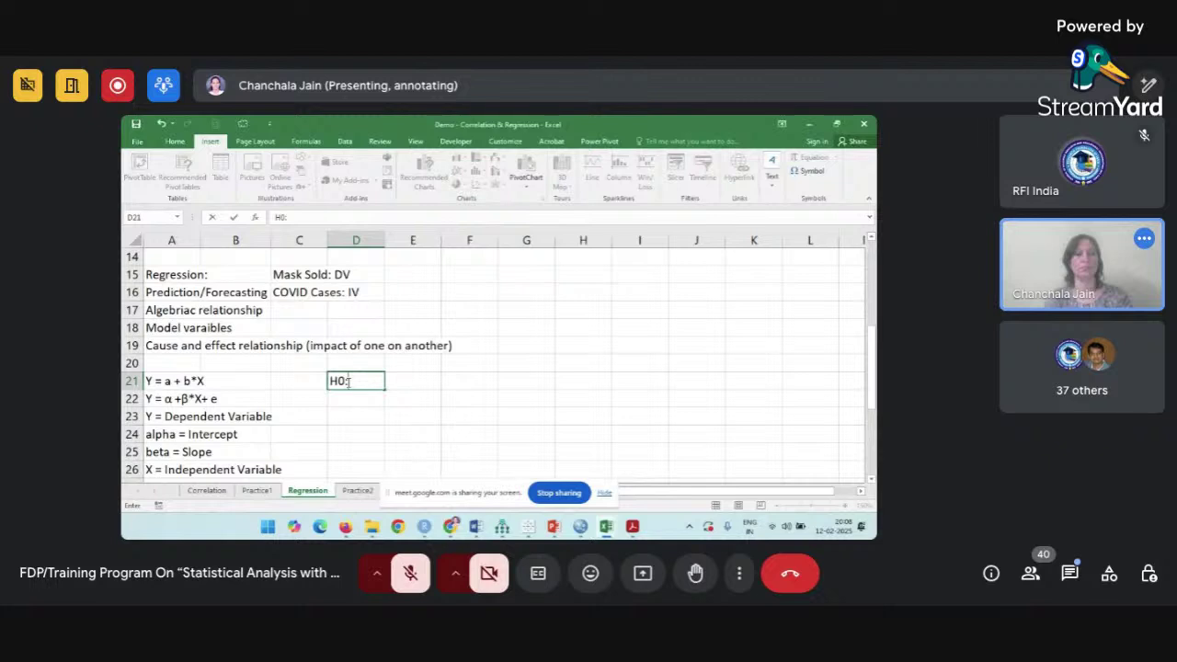
{"action": "type", "text": " There is no "}
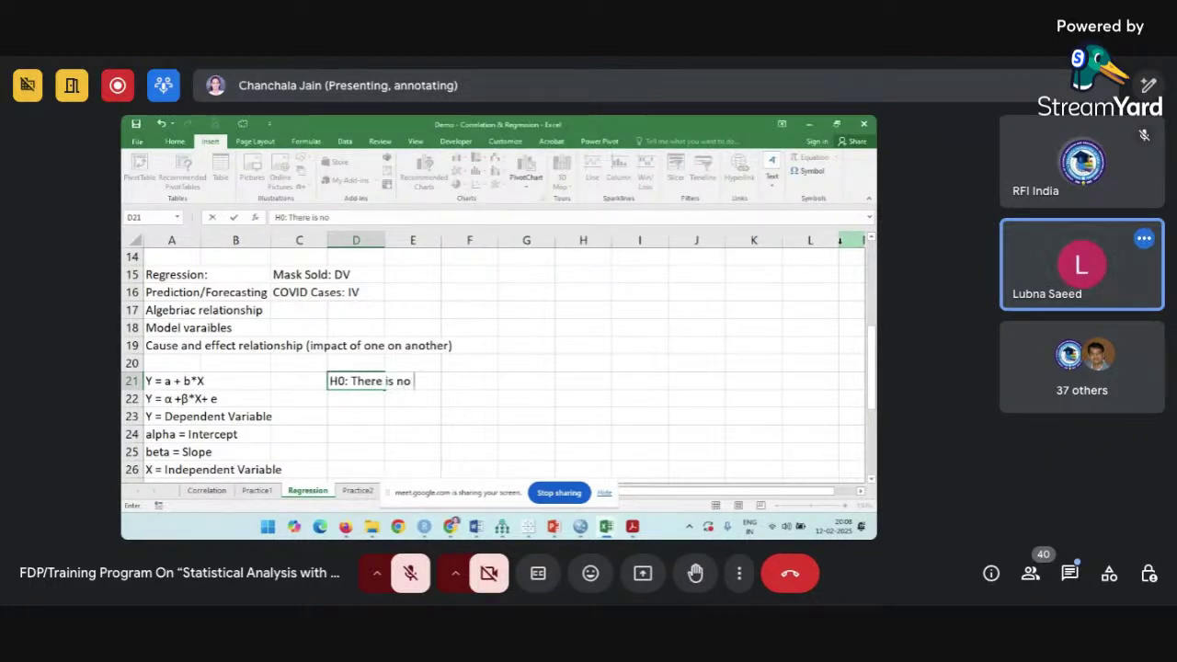
{"action": "type", "text": "signifi"}
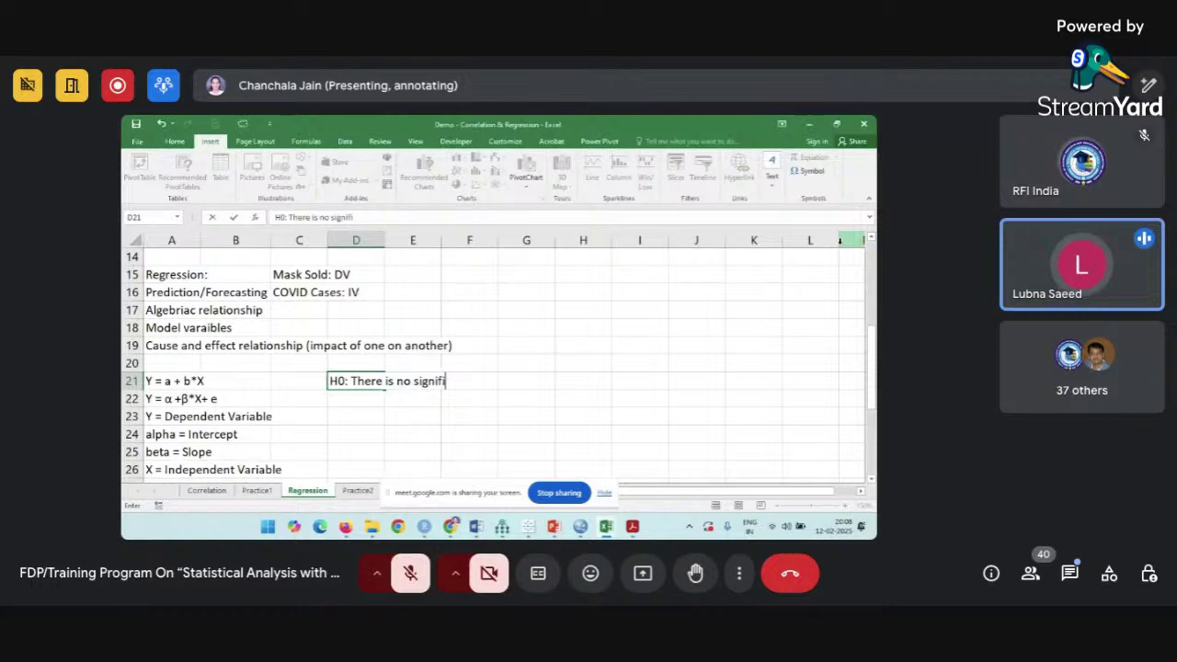
{"action": "type", "text": "cant re"}
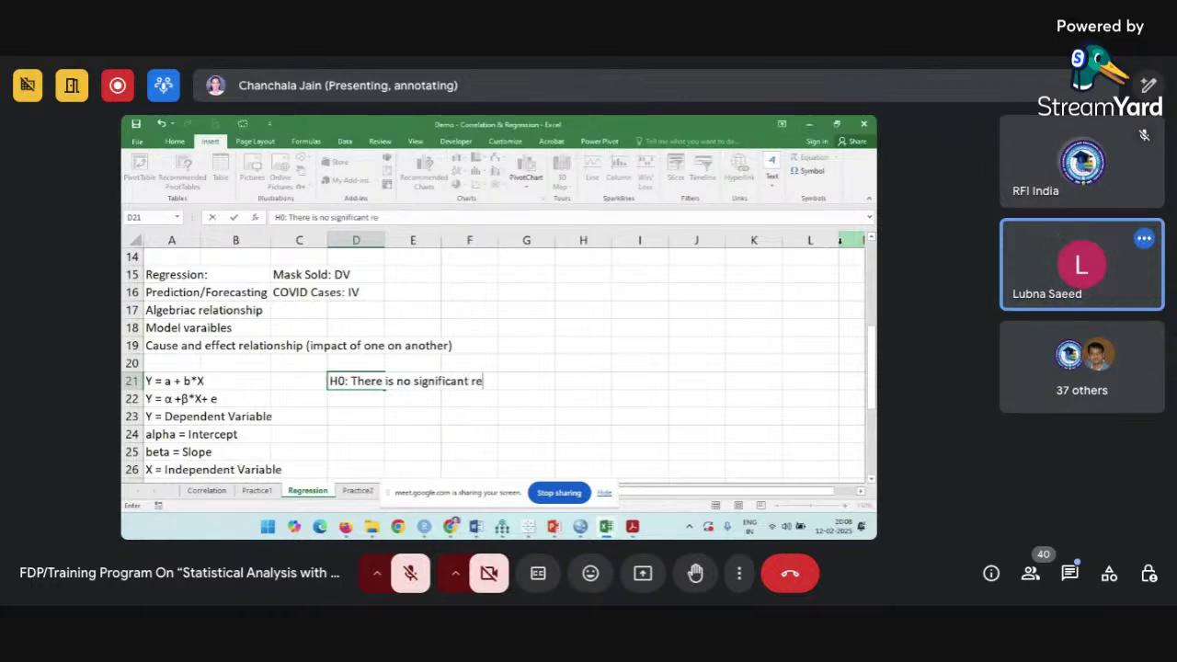
{"action": "type", "text": "lationship"}
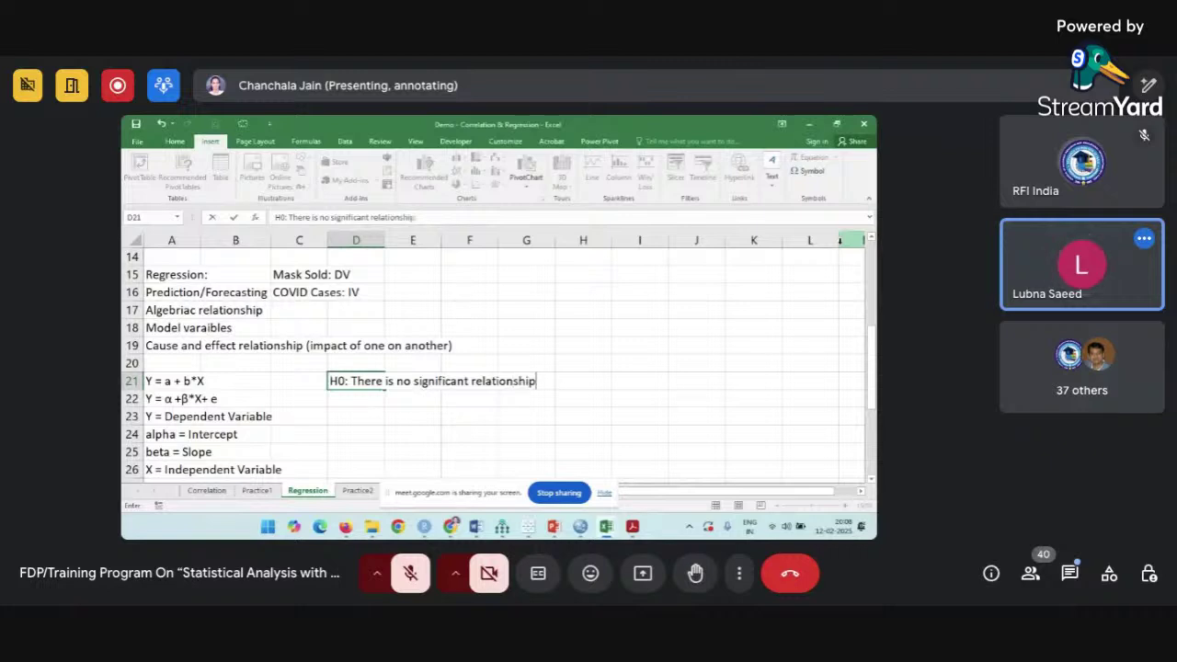
{"action": "type", "text": " between"}
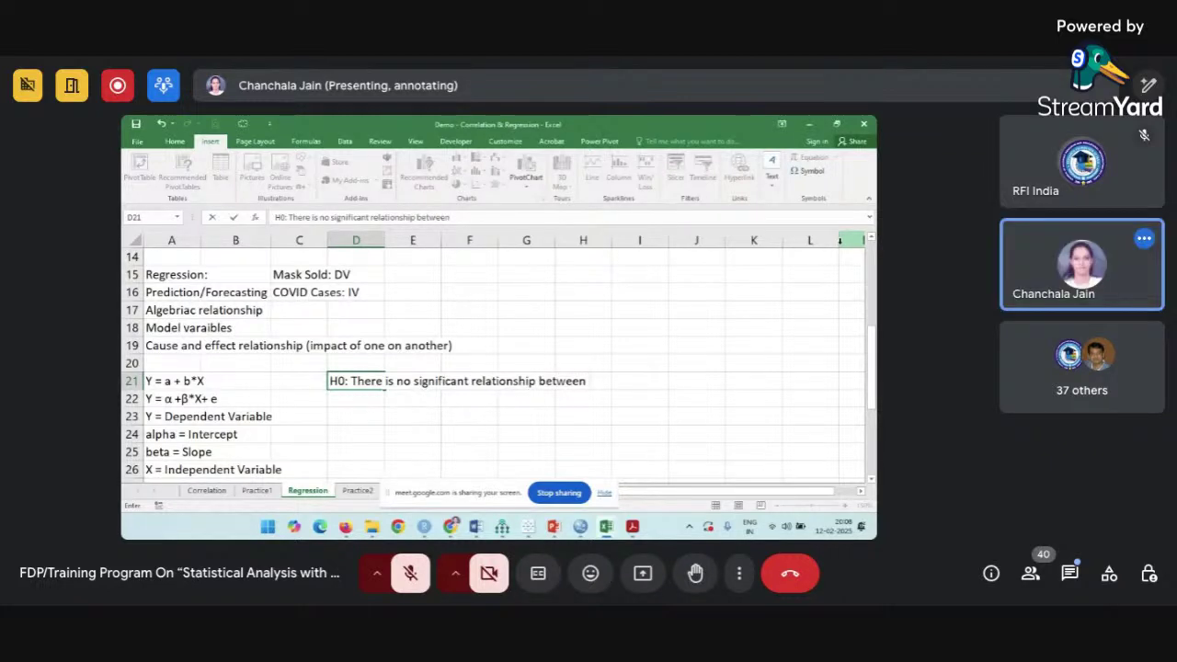
{"action": "type", "text": " covid "}
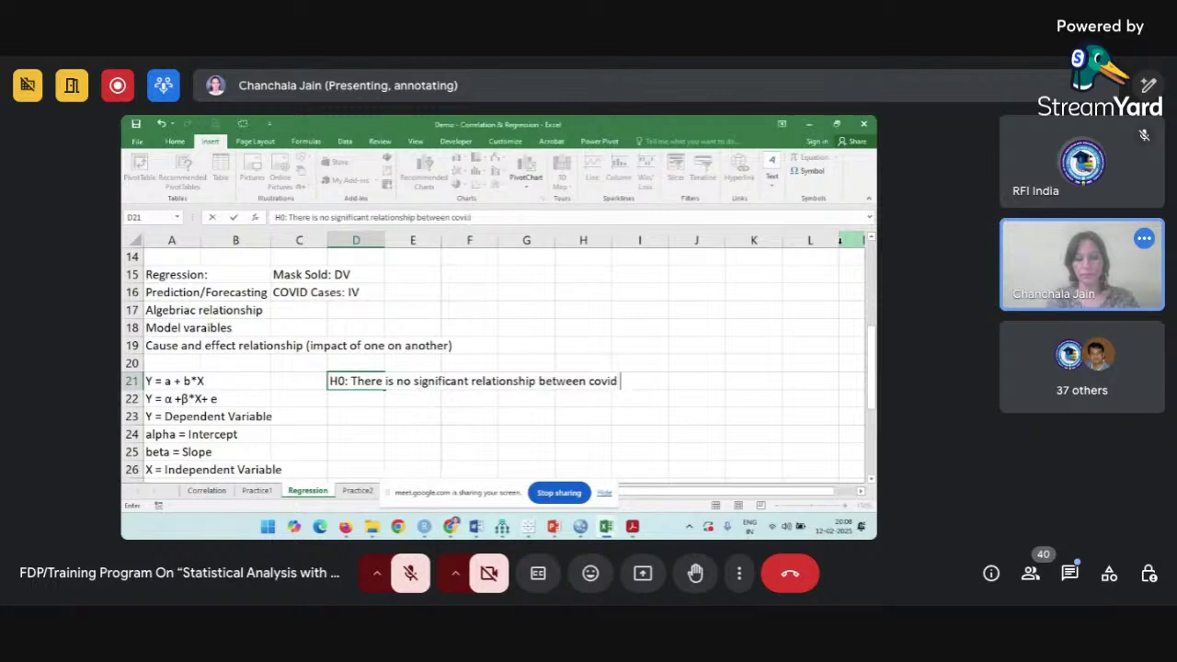
{"action": "type", "text": "cases and mas"}
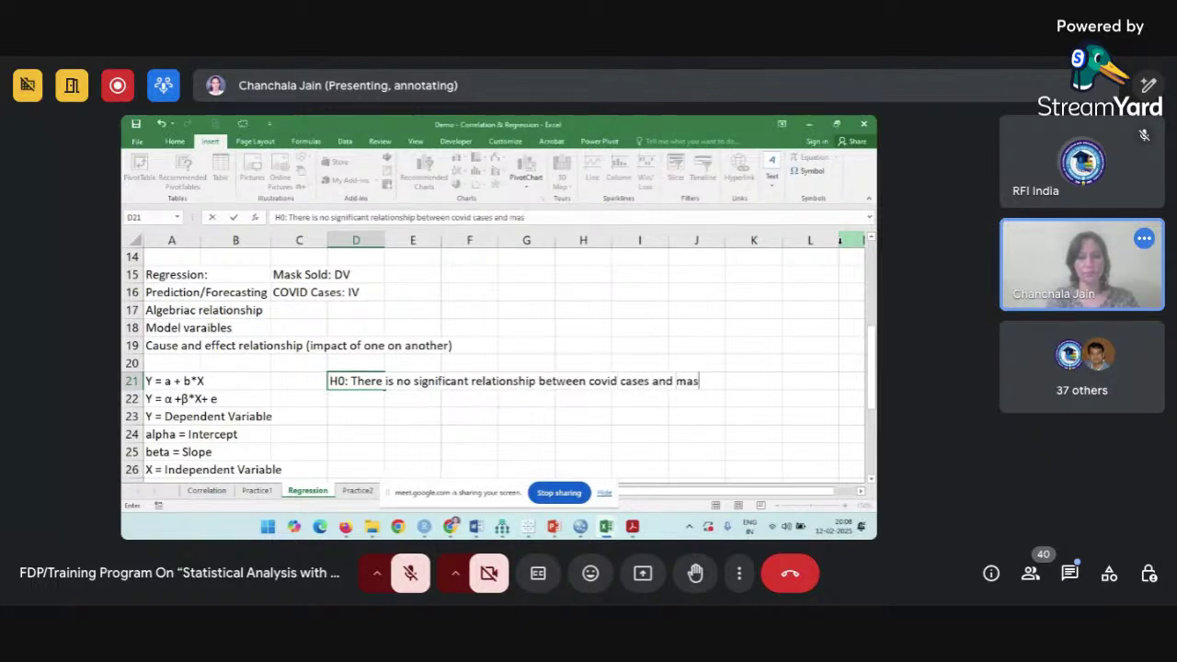
{"action": "type", "text": "k sold."}
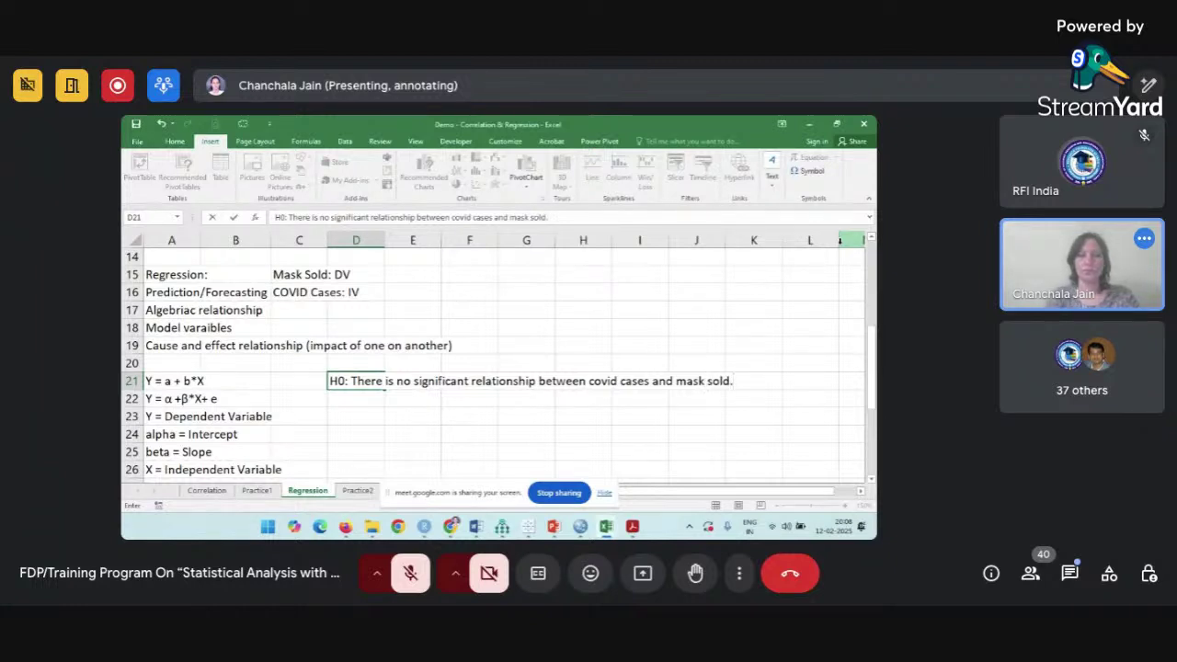
{"action": "key", "text": "Return"}
Repeat the hypothesis in D22, reworded as "H0: There is no significant impact of covid cases on mask sold.".
{"action": "type", "text": "H0: There is no significant relationship between covid cases and mask sold."}
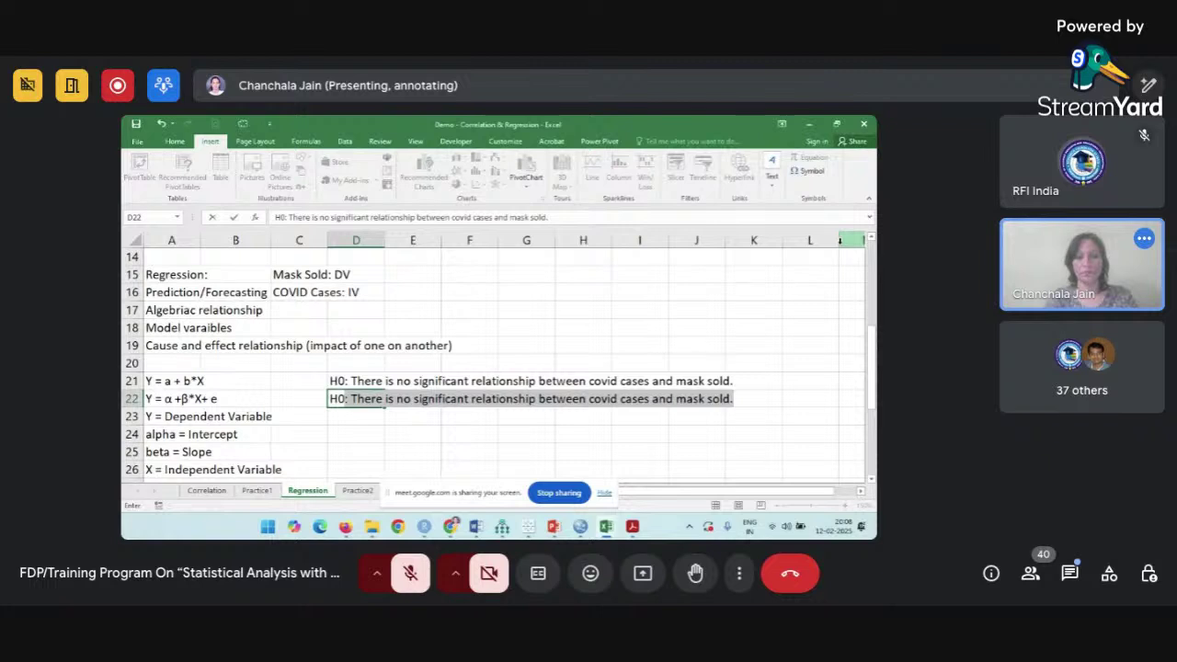
{"action": "left_click", "coordinate": [534, 401]}
{"action": "key", "text": "BackSpace"}
{"action": "key", "text": "BackSpace"}
{"action": "key", "text": "BackSpace"}
{"action": "key", "text": "BackSpace"}
{"action": "key", "text": "BackSpace"}
{"action": "key", "text": "BackSpace"}
{"action": "key", "text": "BackSpace"}
{"action": "key", "text": "BackSpace"}
{"action": "key", "text": "BackSpace"}
{"action": "key", "text": "BackSpace"}
{"action": "key", "text": "BackSpace"}
{"action": "key", "text": "BackSpace"}
{"action": "type", "text": "impact of"}
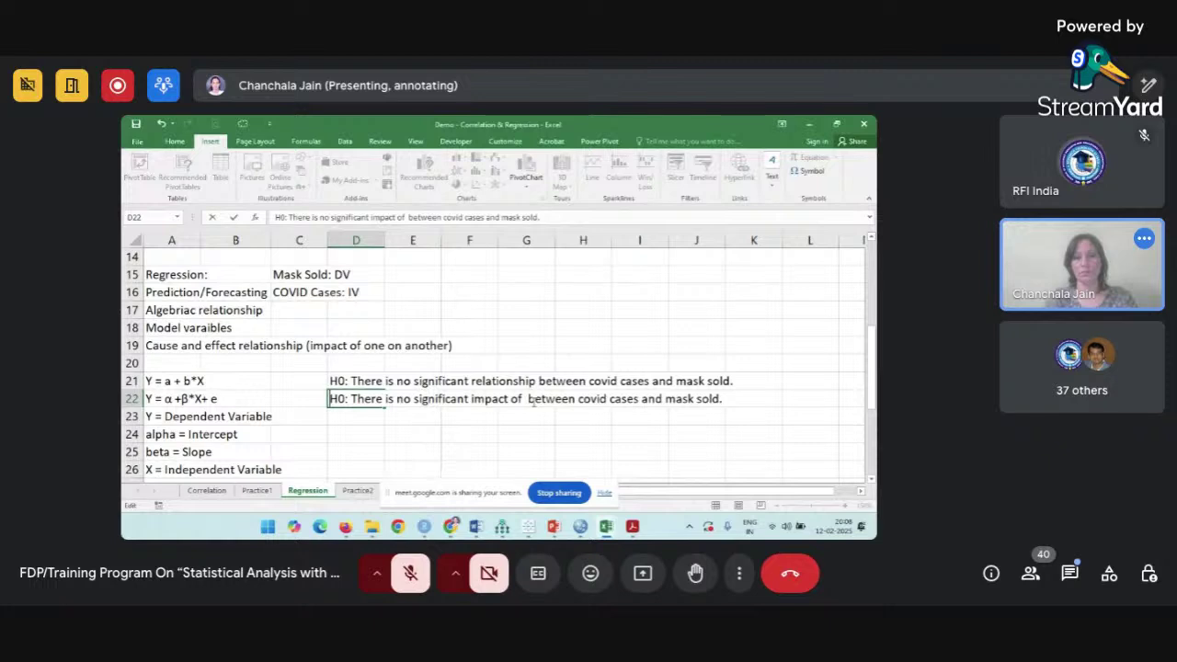
{"action": "key", "text": "Delete"}
{"action": "key", "text": "Delete"}
{"action": "key", "text": "Delete"}
{"action": "key", "text": "Delete"}
{"action": "key", "text": "Delete"}
{"action": "key", "text": "Delete"}
{"action": "key", "text": "Delete"}
{"action": "key", "text": "Delete"}
{"action": "key", "text": "BackSpace"}
{"action": "key", "text": "BackSpace"}
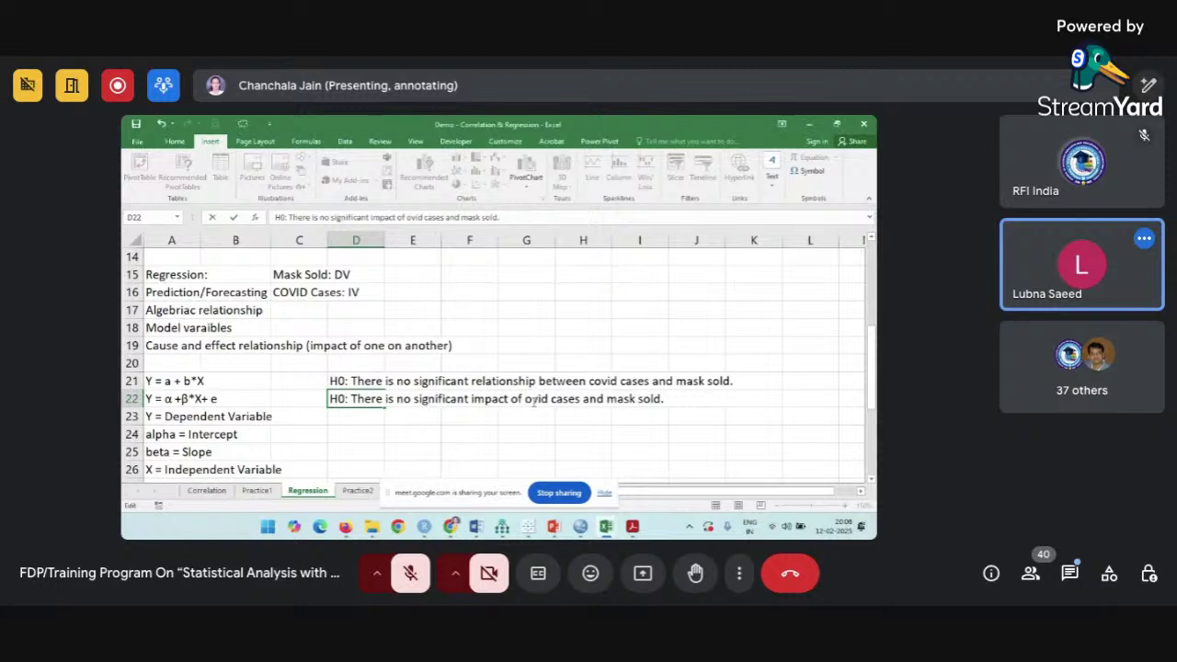
{"action": "left_click", "coordinate": [608, 398]}
{"action": "key", "text": "BackSpace"}
{"action": "key", "text": "BackSpace"}
{"action": "key", "text": "BackSpace"}
{"action": "type", "text": "on"}
{"action": "left_click", "coordinate": [518, 451]}
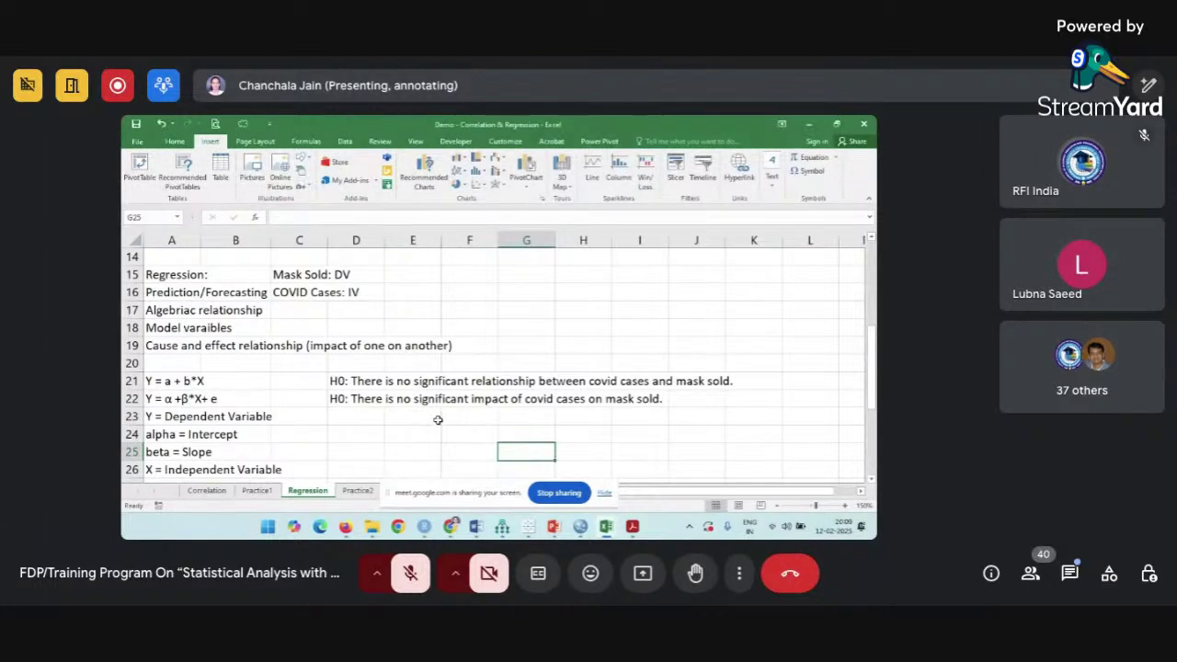
Copy the impact hypothesis into D23 and replace "impact" with "influence".
{"action": "left_click", "coordinate": [370, 414]}
{"action": "type", "text": "H0: There is no significant impact of covid cases on mask sold."}
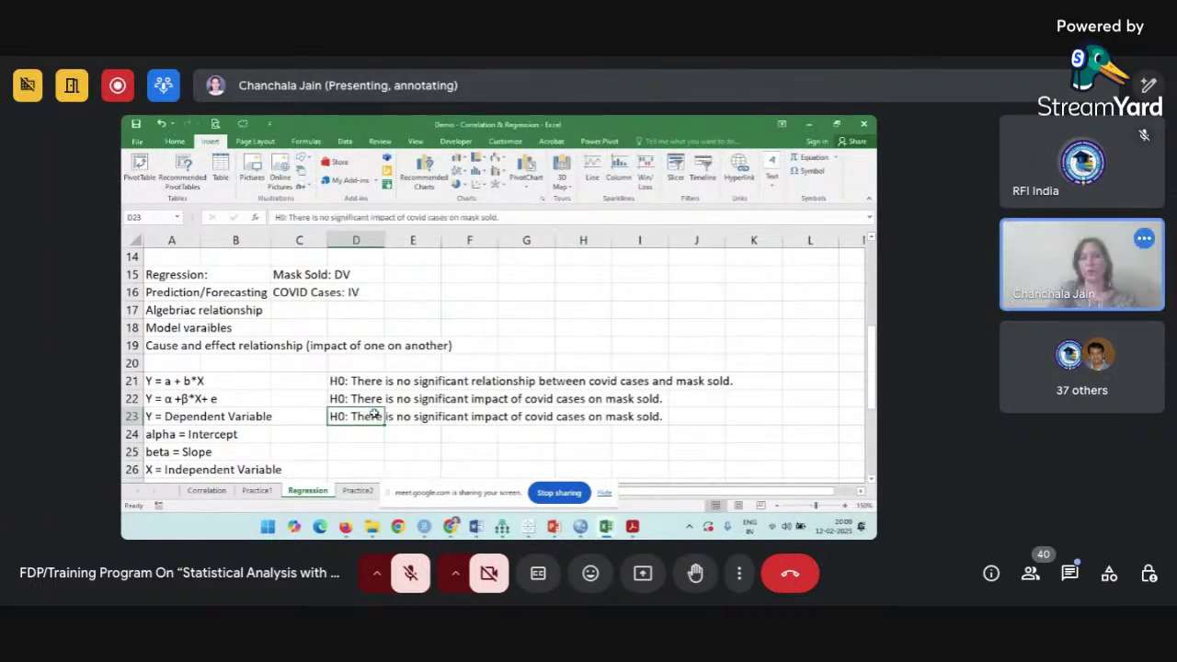
{"action": "double_click", "coordinate": [359, 417]}
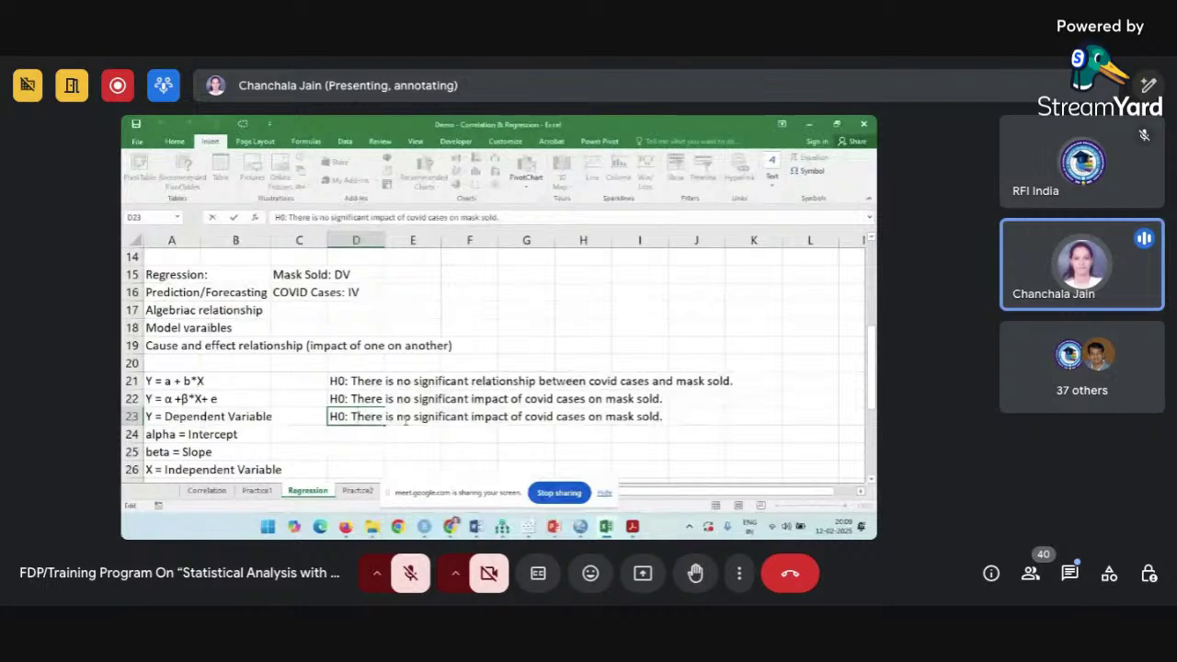
{"action": "left_click", "coordinate": [505, 417]}
{"action": "key", "text": "BackSpace"}
{"action": "key", "text": "BackSpace"}
{"action": "key", "text": "BackSpace"}
{"action": "key", "text": "BackSpace"}
{"action": "key", "text": "BackSpace"}
{"action": "type", "text": "nfluence"}
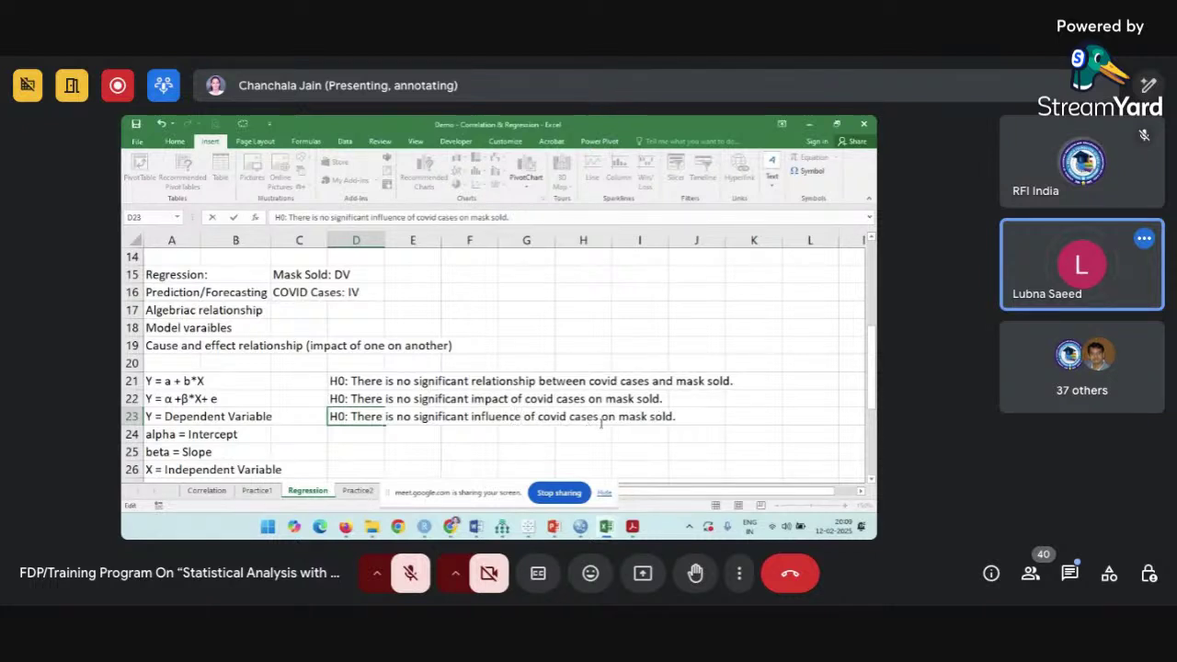
{"action": "left_click", "coordinate": [643, 432]}
{"action": "left_click", "coordinate": [493, 435]}
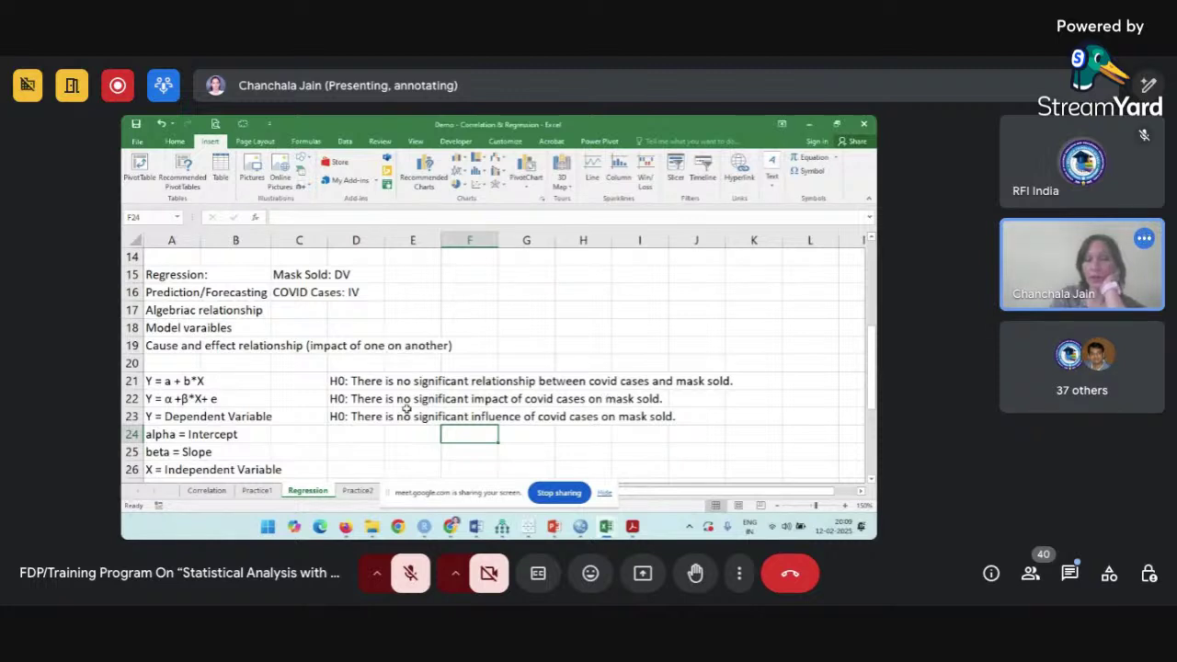
Open the Regression tool from the Data Analysis add-in for the monthly COVID and mask data.
{"action": "left_click", "coordinate": [450, 398]}
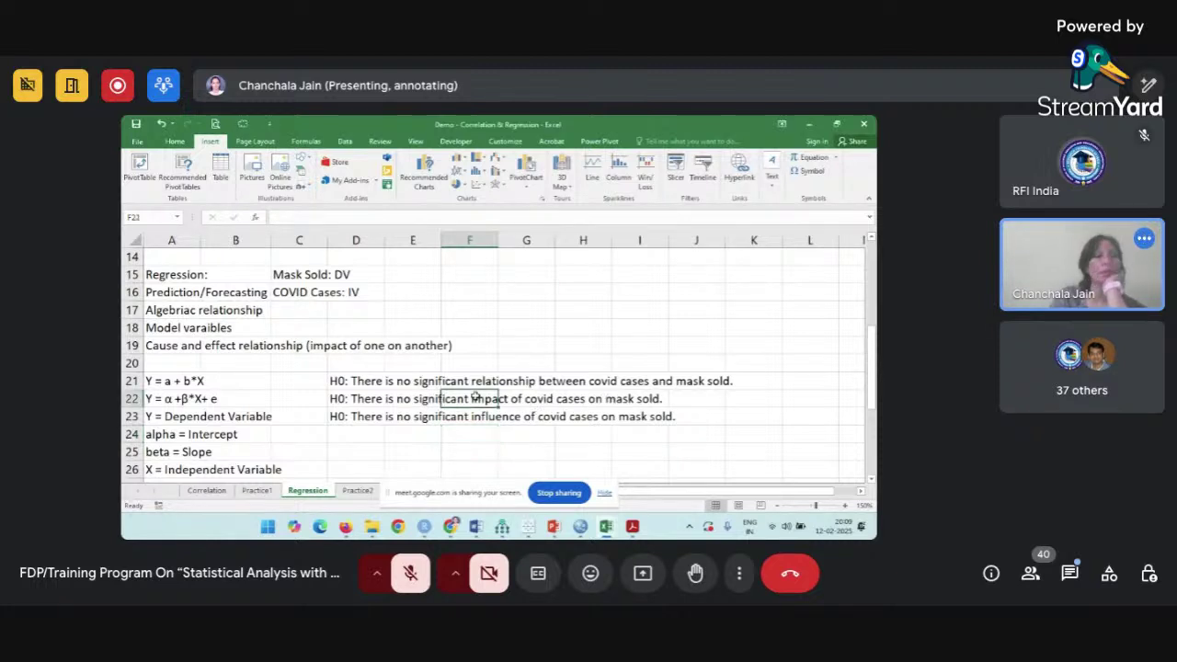
{"action": "scroll", "coordinate": [455, 397], "scroll_direction": "up", "scroll_amount": 5}
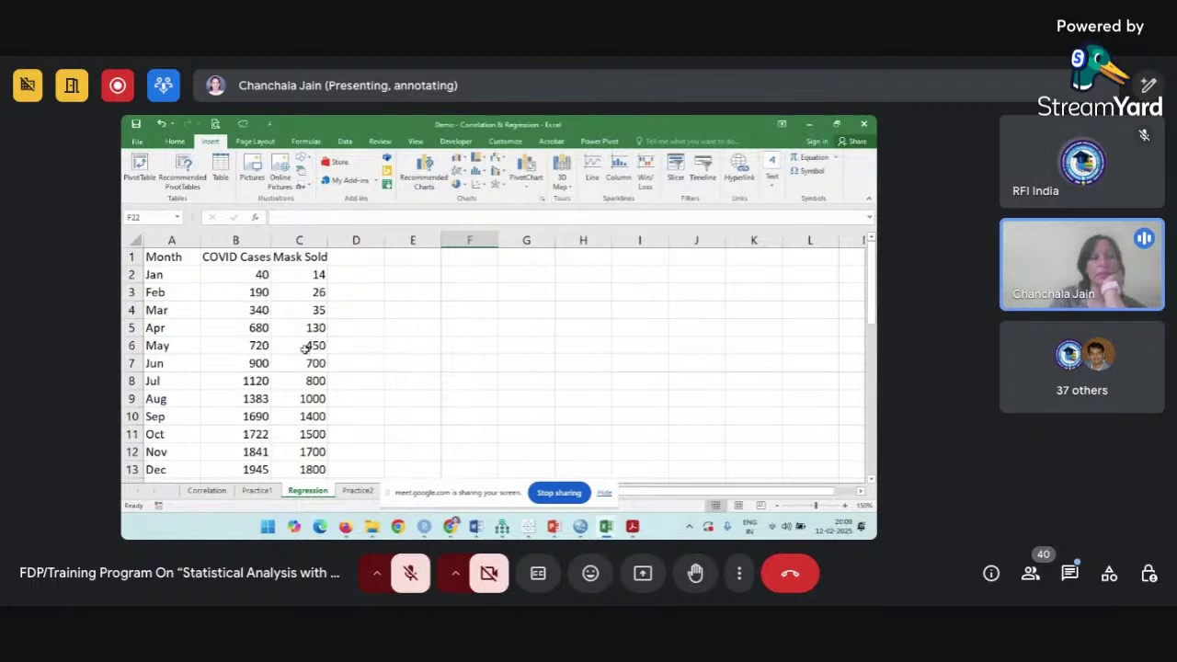
{"action": "left_click", "coordinate": [345, 141]}
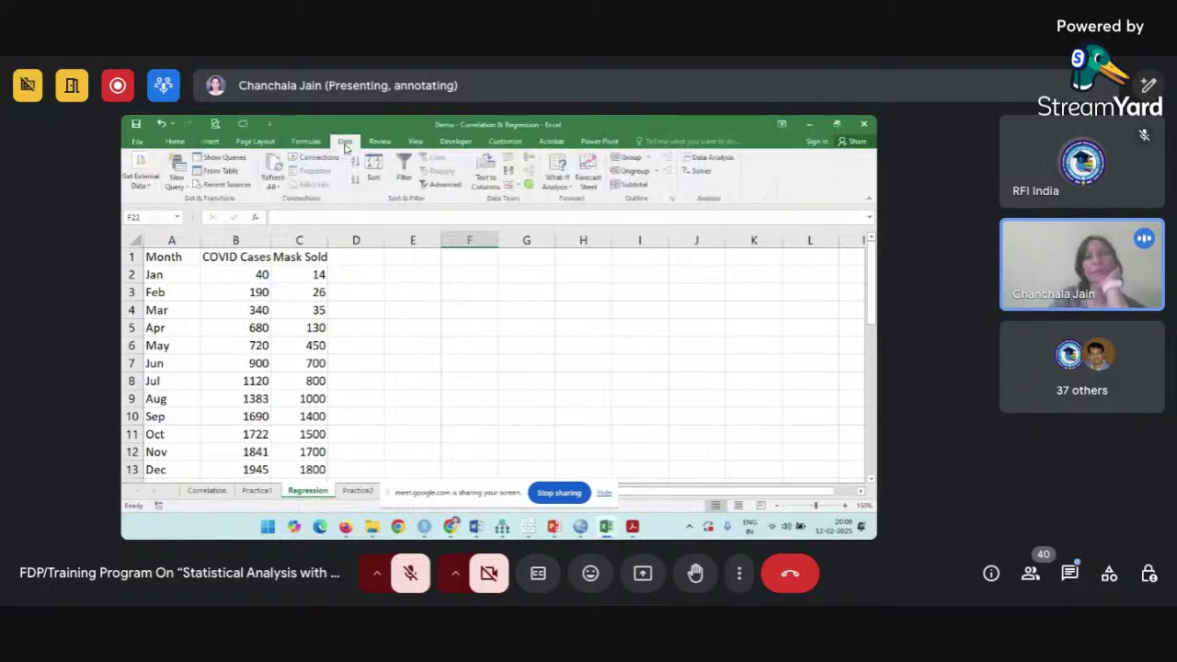
{"action": "left_click", "coordinate": [713, 162]}
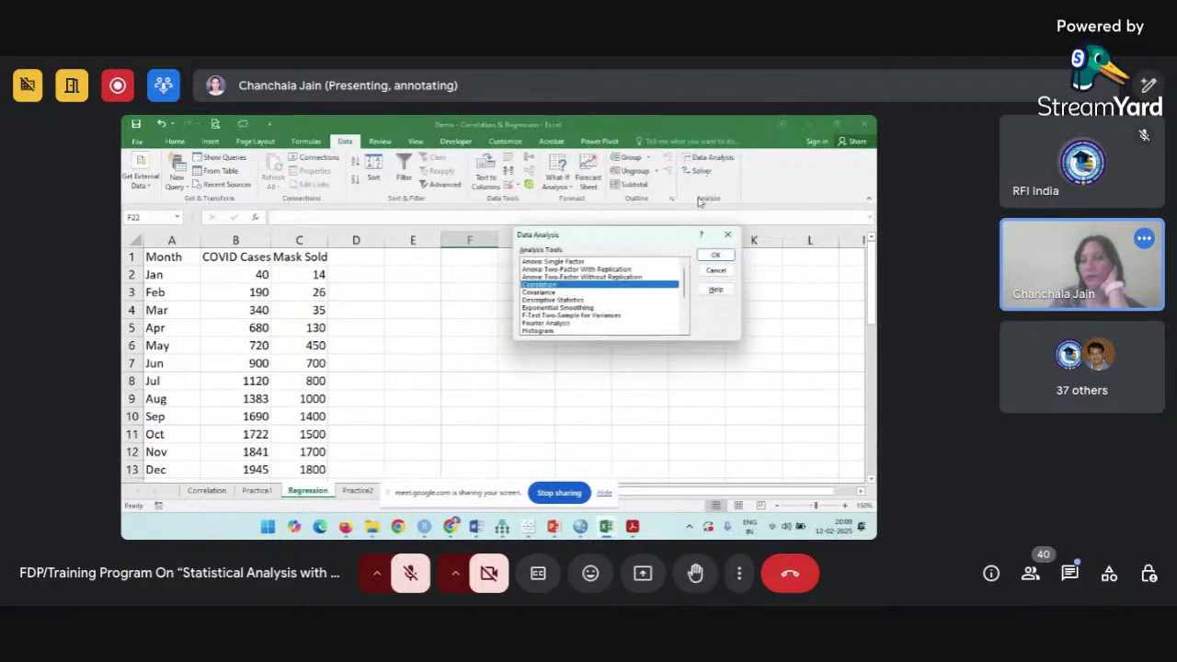
{"action": "left_click_drag", "start_coordinate": [642, 234], "coordinate": [674, 189]}
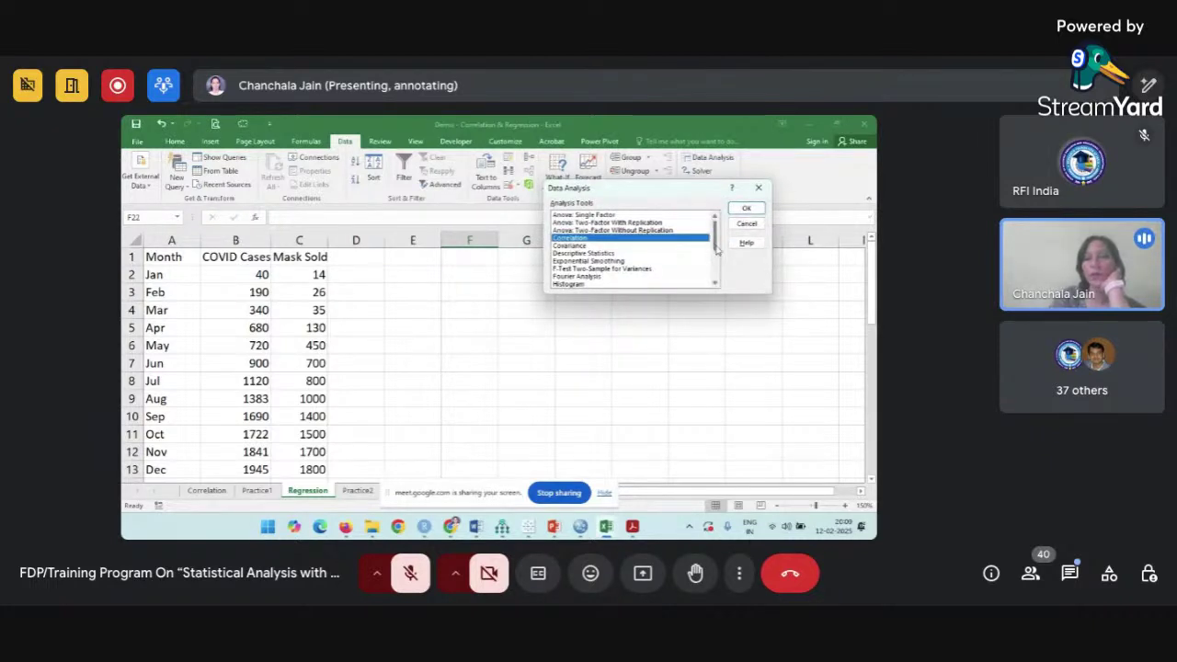
{"action": "left_click_drag", "start_coordinate": [717, 250], "coordinate": [722, 276]}
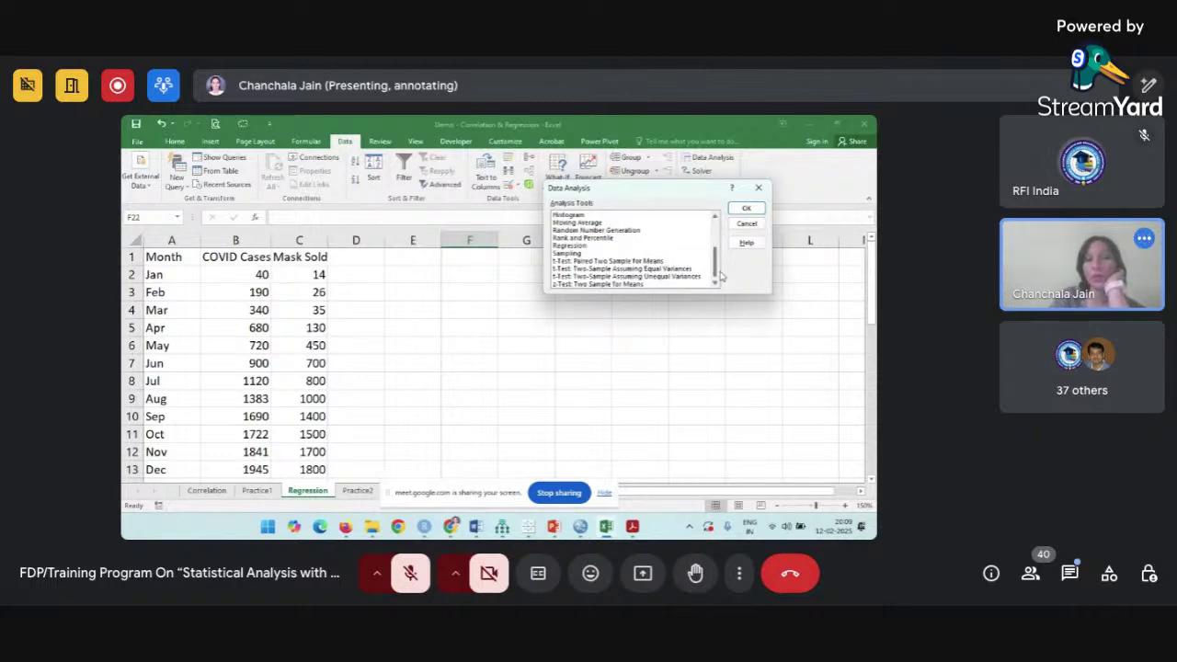
{"action": "left_click", "coordinate": [576, 246]}
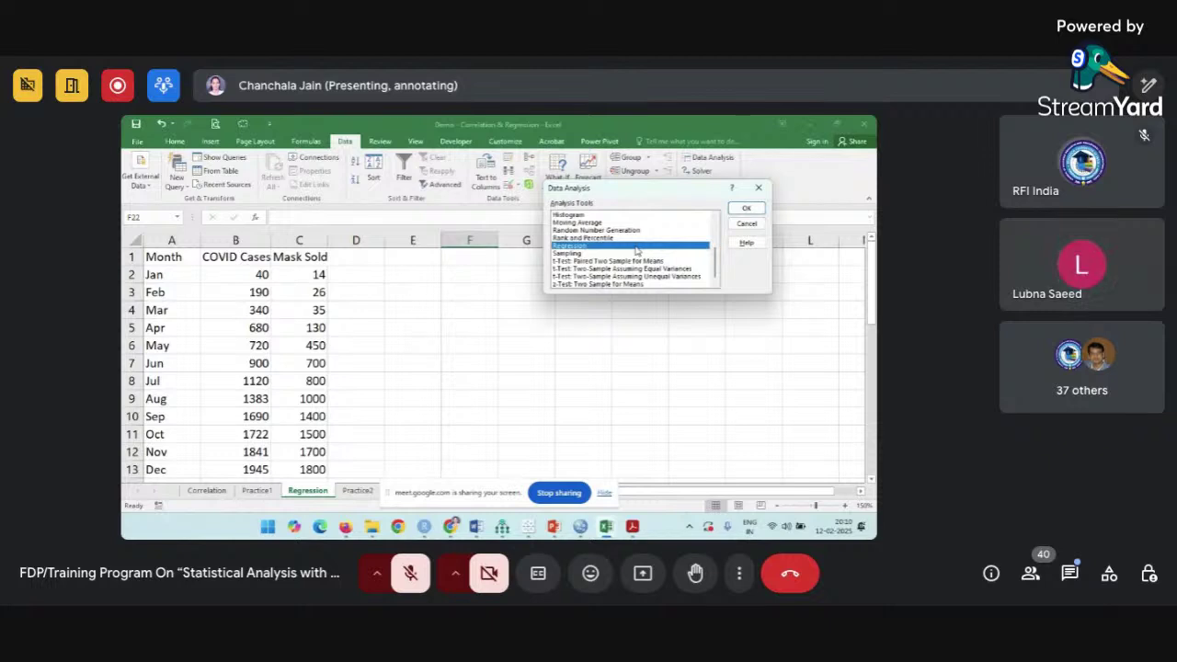
{"action": "left_click", "coordinate": [741, 213]}
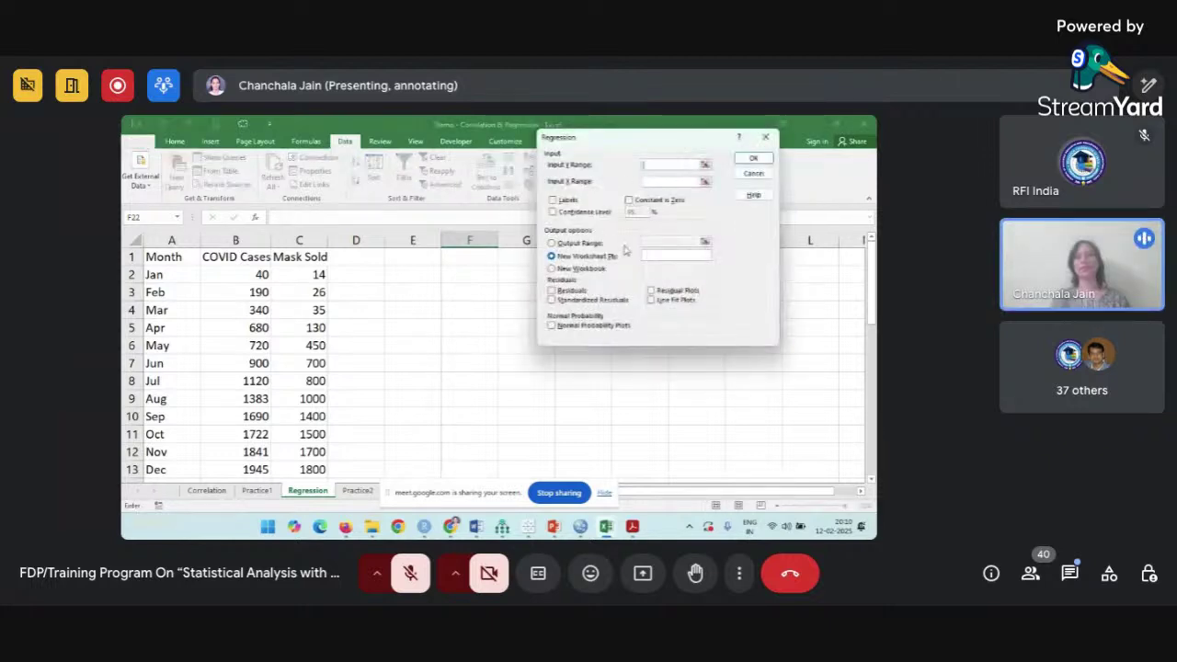
{"action": "left_click_drag", "start_coordinate": [586, 141], "coordinate": [573, 188]}
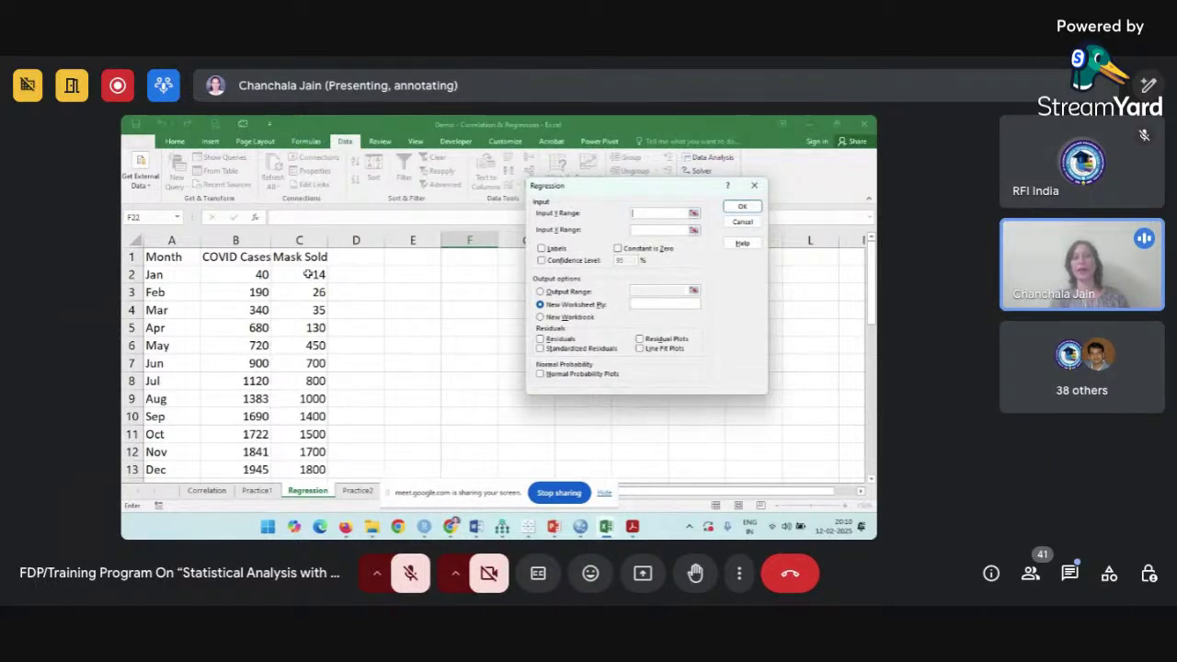
Set the regression's Y range to Mask Sold C1:C13 and X range to COVID Cases B1:B13, with labels included.
{"action": "left_click_drag", "start_coordinate": [311, 256], "coordinate": [317, 315]}
{"action": "scroll", "coordinate": [508, 266], "scroll_direction": "up", "scroll_amount": 3}
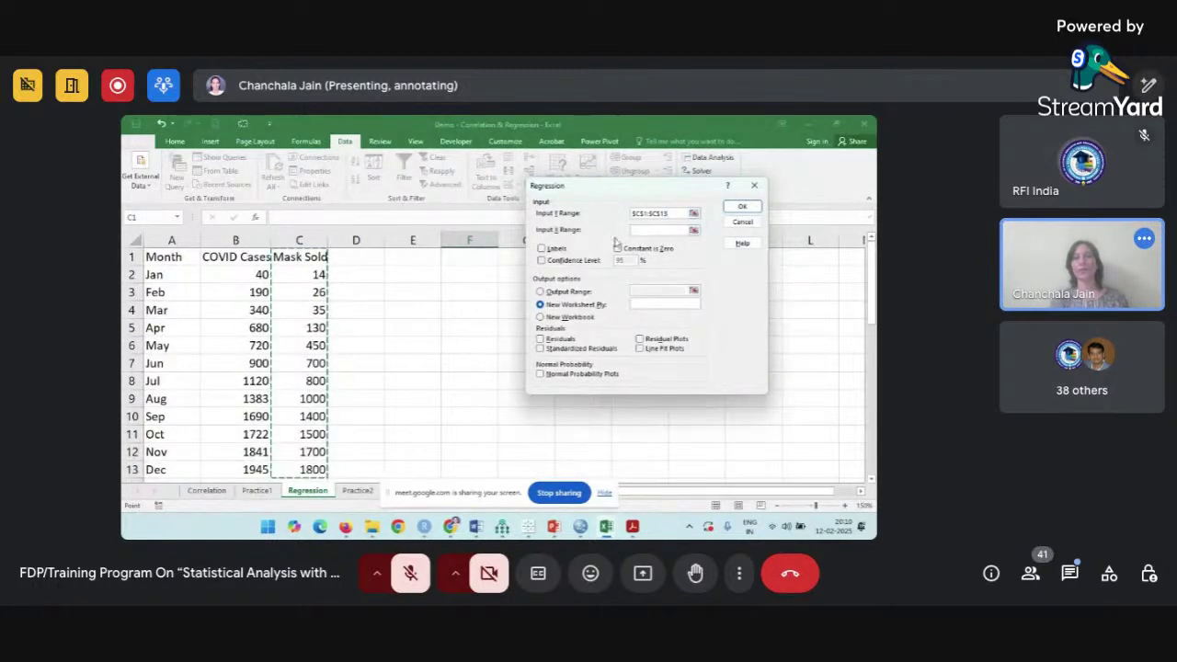
{"action": "left_click", "coordinate": [687, 230]}
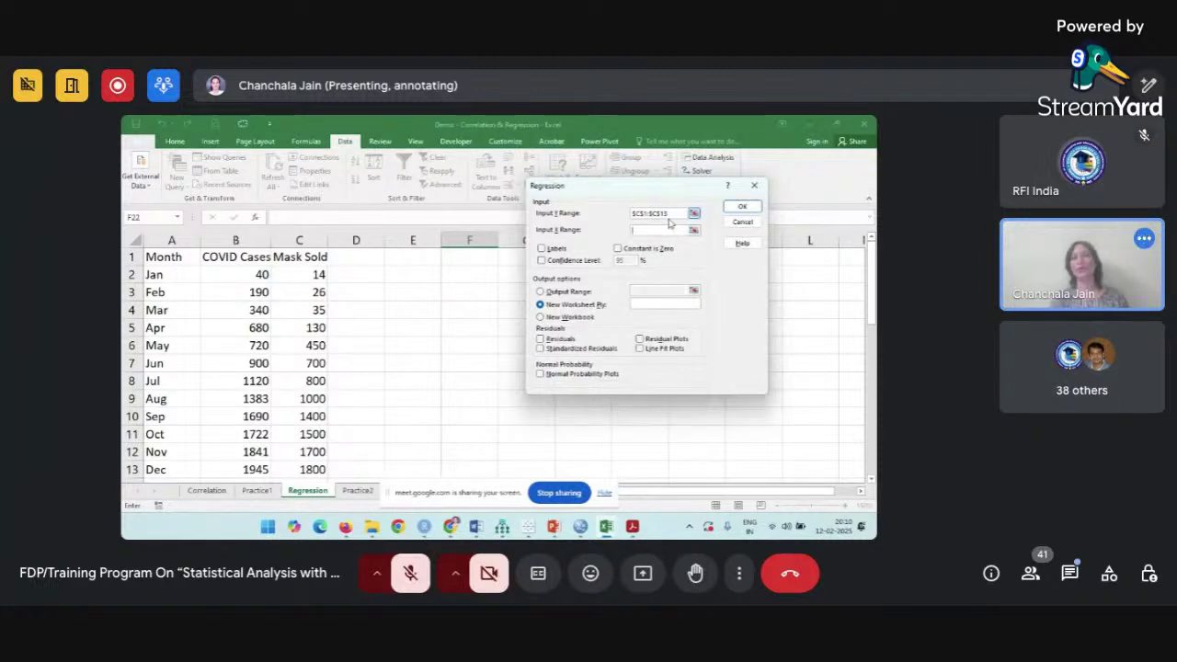
{"action": "left_click", "coordinate": [231, 263]}
{"action": "left_click_drag", "start_coordinate": [231, 266], "coordinate": [223, 381]}
{"action": "scroll", "coordinate": [337, 320], "scroll_direction": "up", "scroll_amount": 2}
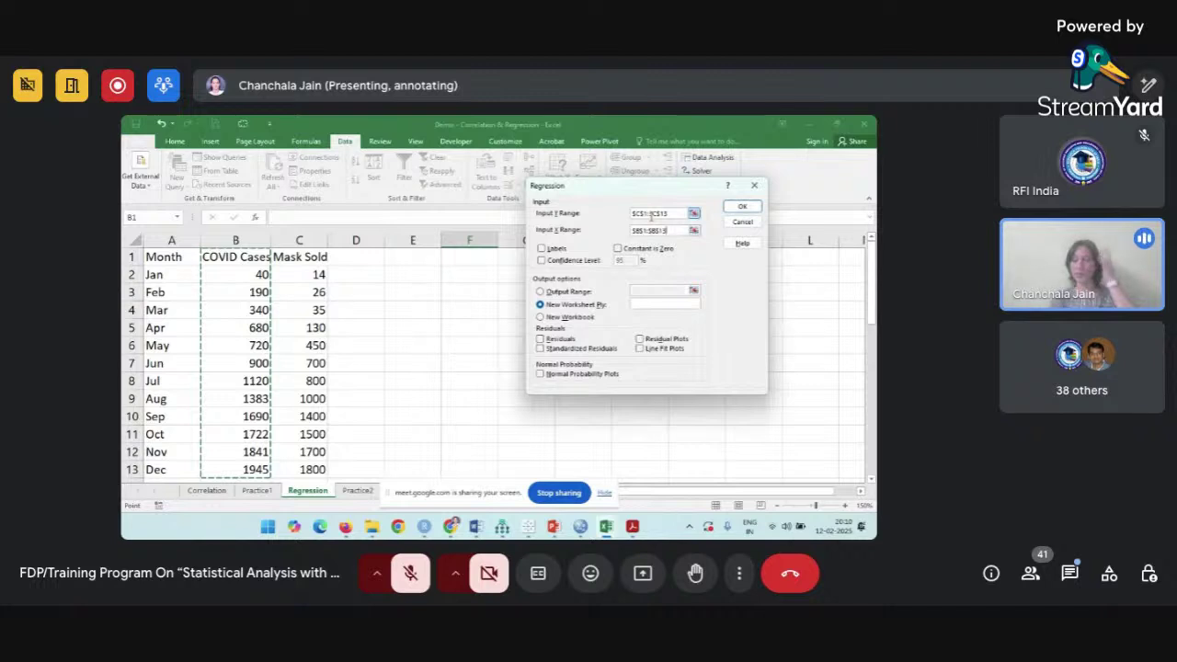
{"action": "left_click", "coordinate": [541, 250]}
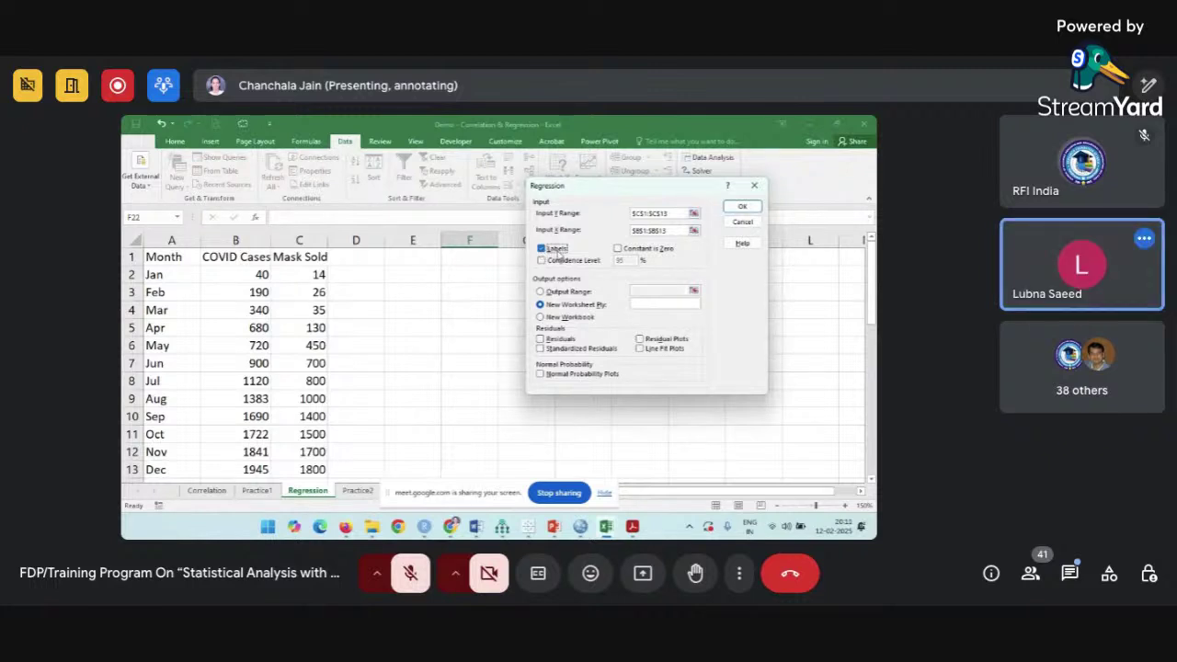
Set the regression output to start at cell F2 of the current sheet.
{"action": "left_click", "coordinate": [540, 291]}
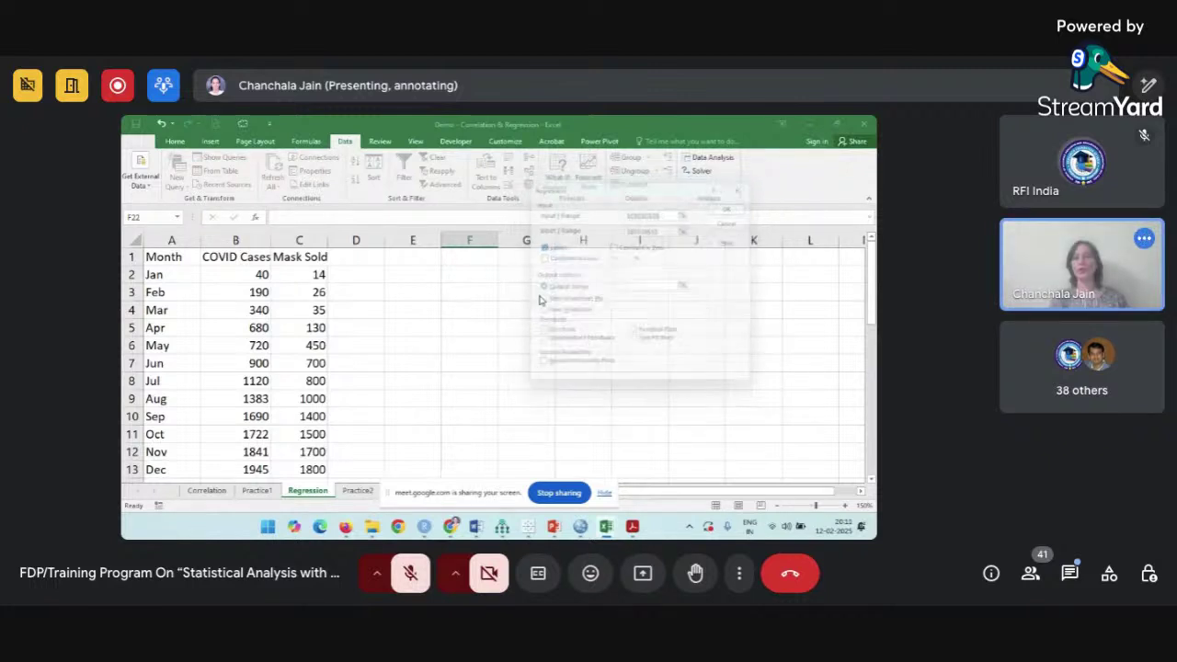
{"action": "left_click", "coordinate": [644, 288]}
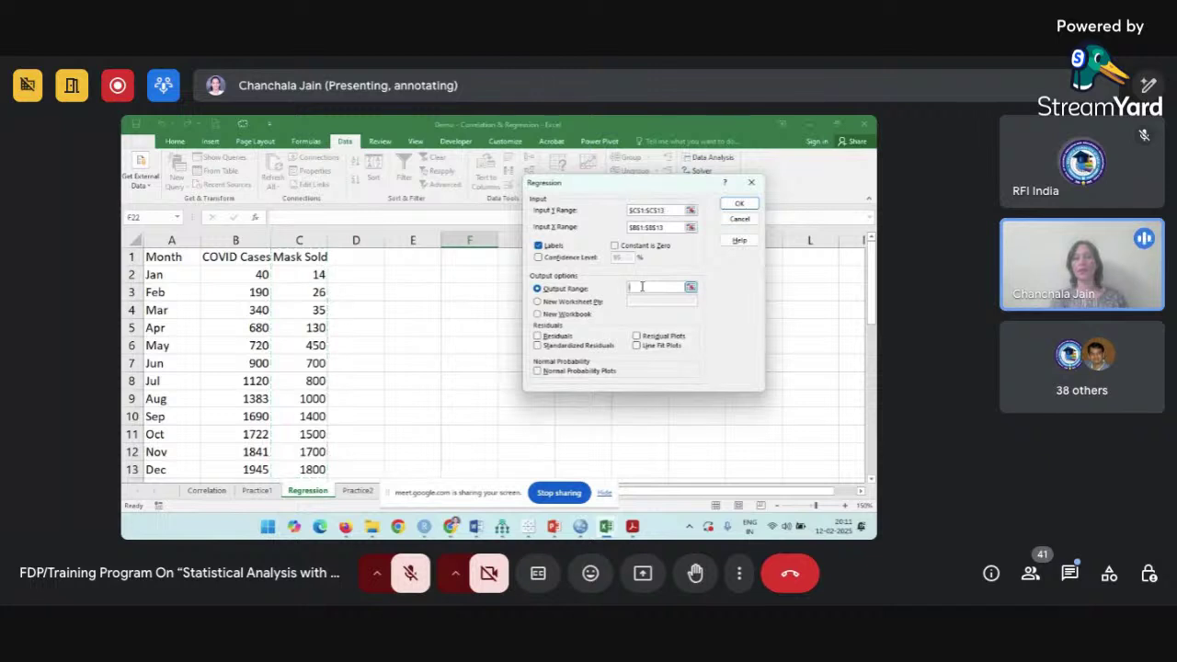
{"action": "left_click", "coordinate": [462, 278]}
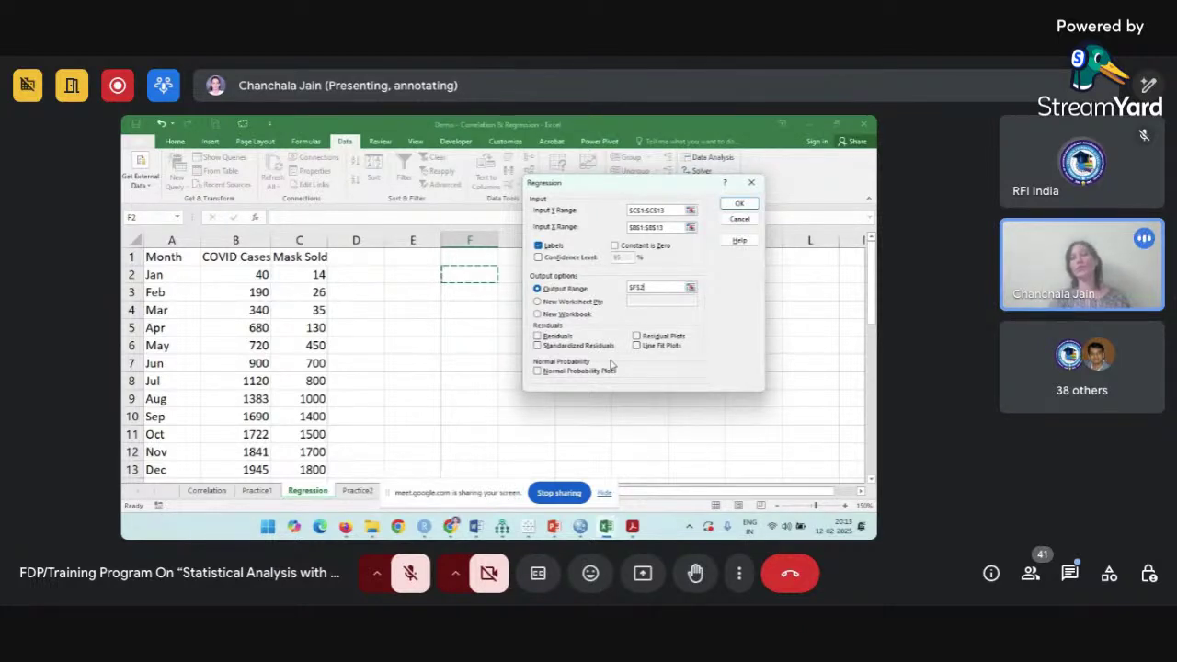
Include residuals, residual plots, line fit plots and normal probability plots, and run the regression.
{"action": "left_click", "coordinate": [537, 336]}
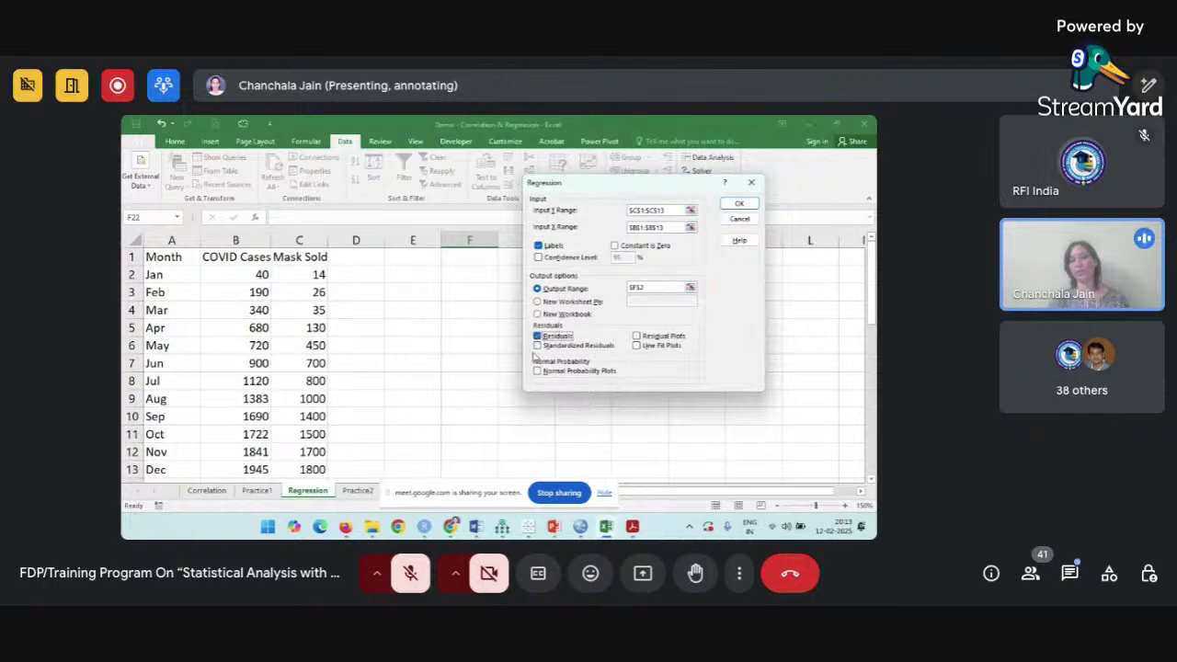
{"action": "left_click", "coordinate": [536, 370]}
{"action": "left_click", "coordinate": [636, 346]}
{"action": "left_click", "coordinate": [636, 336]}
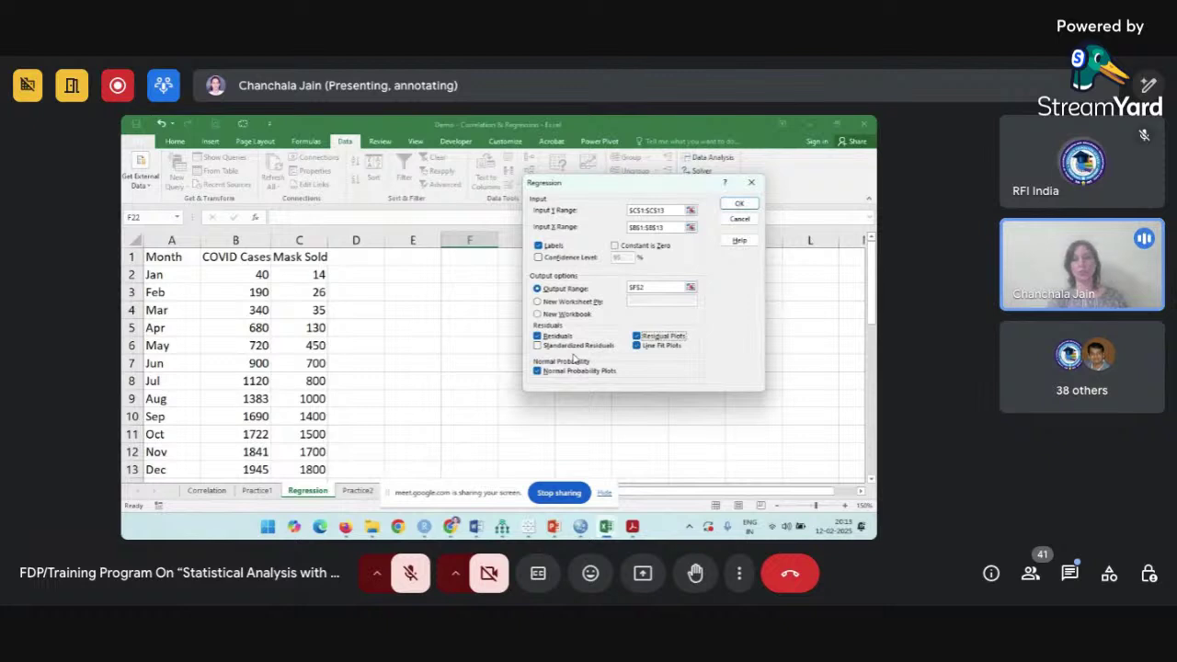
{"action": "left_click", "coordinate": [738, 204]}
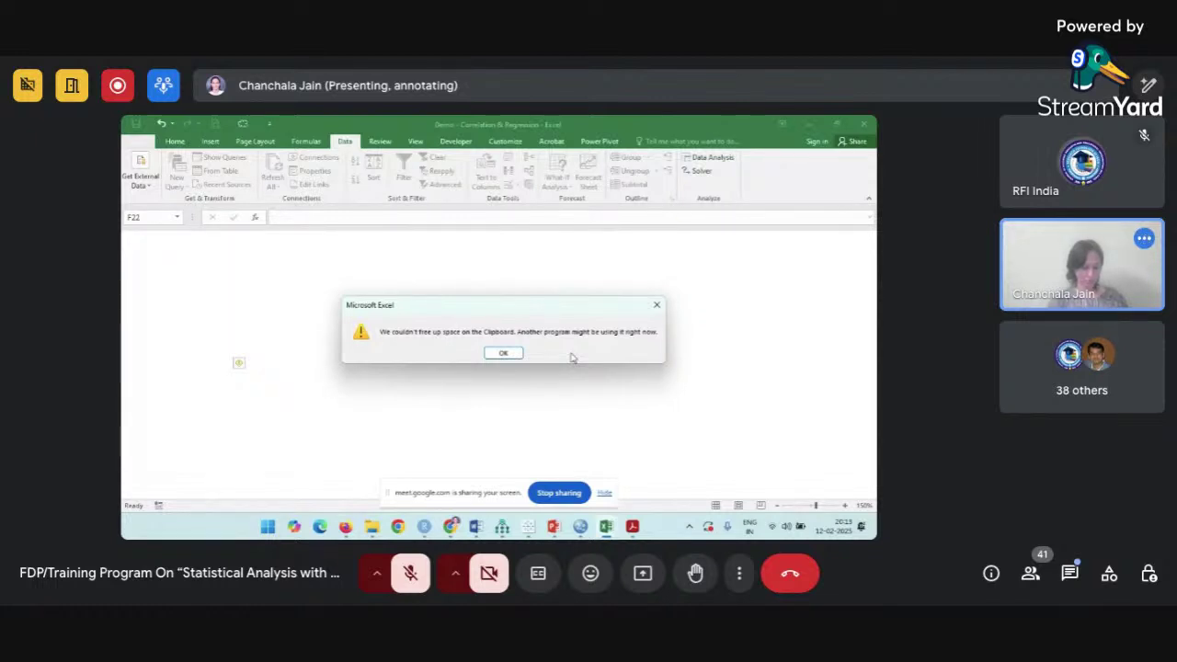
{"action": "left_click", "coordinate": [504, 355]}
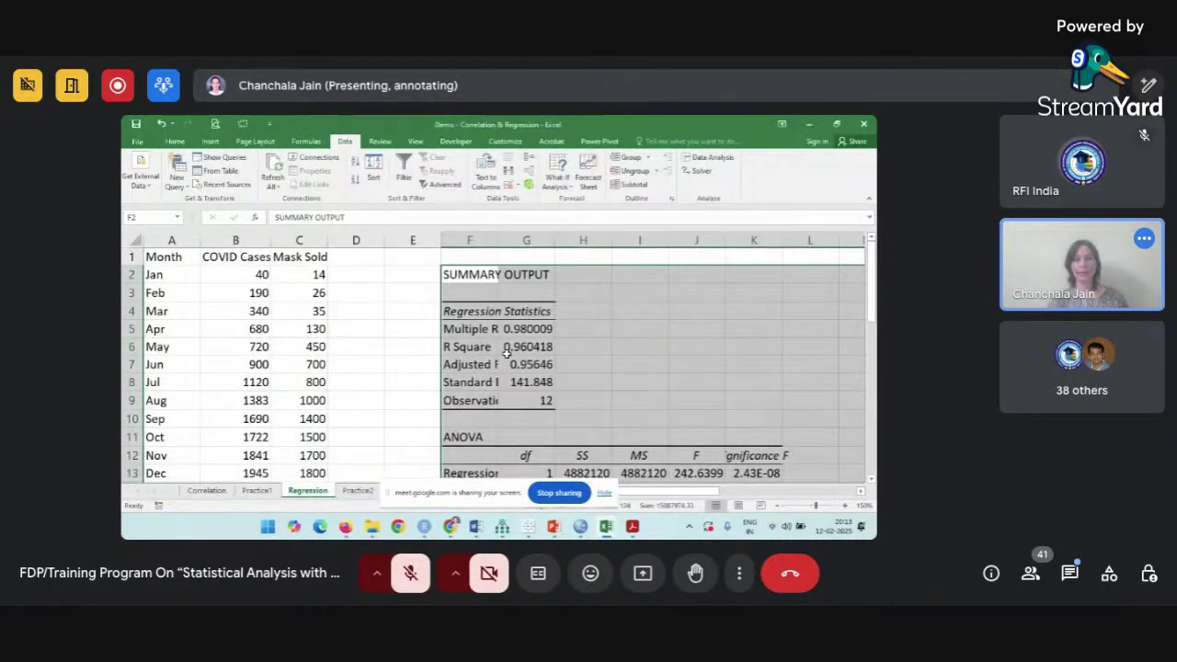
Examine the regression output tables and the charts generated beside them.
{"action": "left_click", "coordinate": [504, 352]}
{"action": "scroll", "coordinate": [506, 355], "scroll_direction": "down", "scroll_amount": 15}
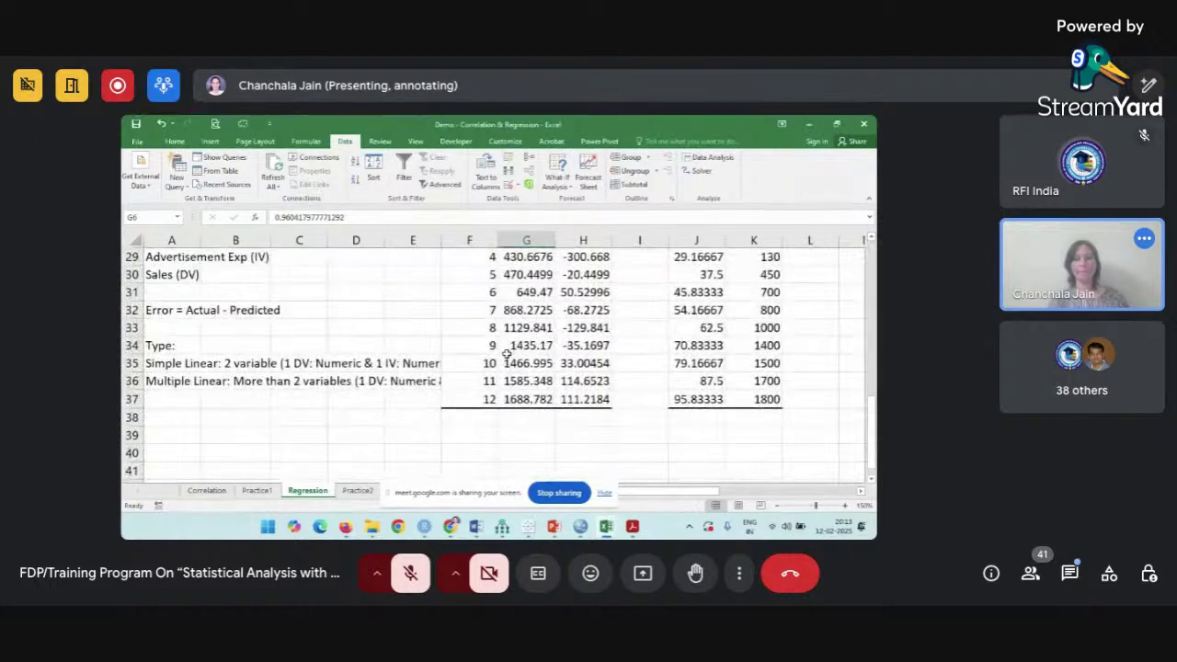
{"action": "scroll", "coordinate": [506, 354], "scroll_direction": "up", "scroll_amount": 13}
{"action": "scroll", "coordinate": [507, 353], "scroll_direction": "up", "scroll_amount": 3}
{"action": "scroll", "coordinate": [506, 354], "scroll_direction": "right", "scroll_amount": 5}
{"action": "scroll", "coordinate": [507, 354], "scroll_direction": "down", "scroll_amount": 7}
{"action": "scroll", "coordinate": [507, 354], "scroll_direction": "up", "scroll_amount": 7}
{"action": "scroll", "coordinate": [506, 353], "scroll_direction": "left", "scroll_amount": 1}
{"action": "scroll", "coordinate": [506, 354], "scroll_direction": "down", "scroll_amount": 2}
{"action": "scroll", "coordinate": [506, 354], "scroll_direction": "left", "scroll_amount": 1}
{"action": "scroll", "coordinate": [508, 349], "scroll_direction": "up", "scroll_amount": 2}
{"action": "scroll", "coordinate": [508, 349], "scroll_direction": "right", "scroll_amount": 1}
Move the COVID Cases Line Fit Plot clear of the residual plot to around O7, and delete the Normal Probability Plot.
{"action": "left_click_drag", "start_coordinate": [560, 338], "coordinate": [827, 279]}
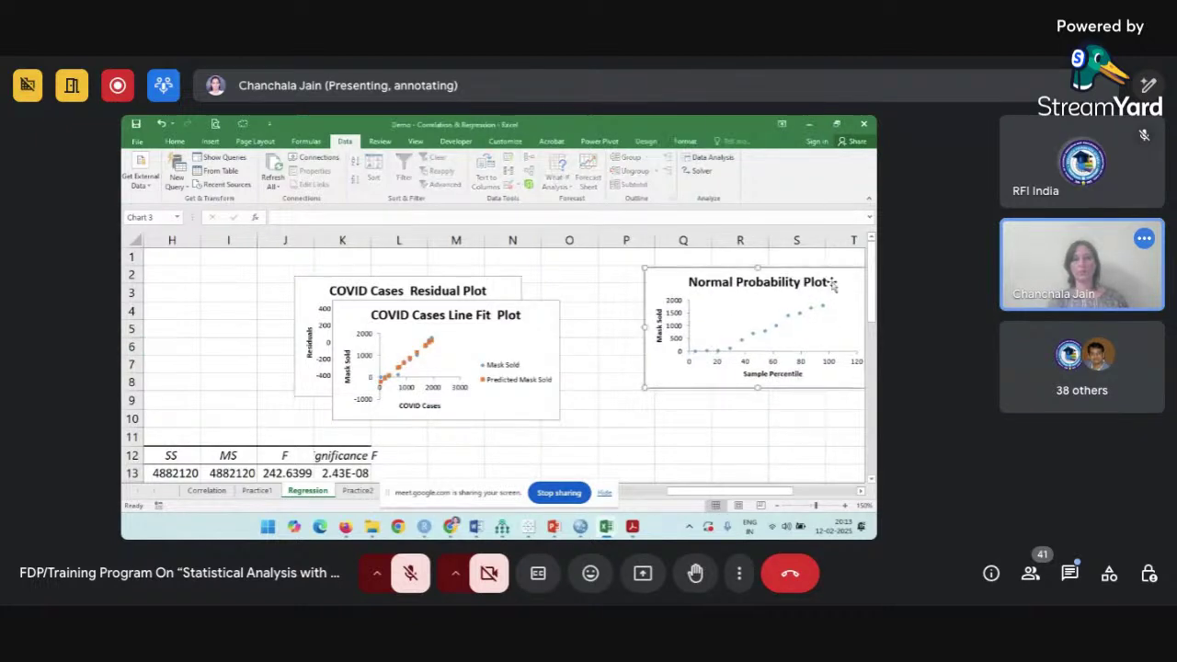
{"action": "left_click_drag", "start_coordinate": [548, 313], "coordinate": [800, 380]}
{"action": "scroll", "coordinate": [738, 284], "scroll_direction": "right", "scroll_amount": 5}
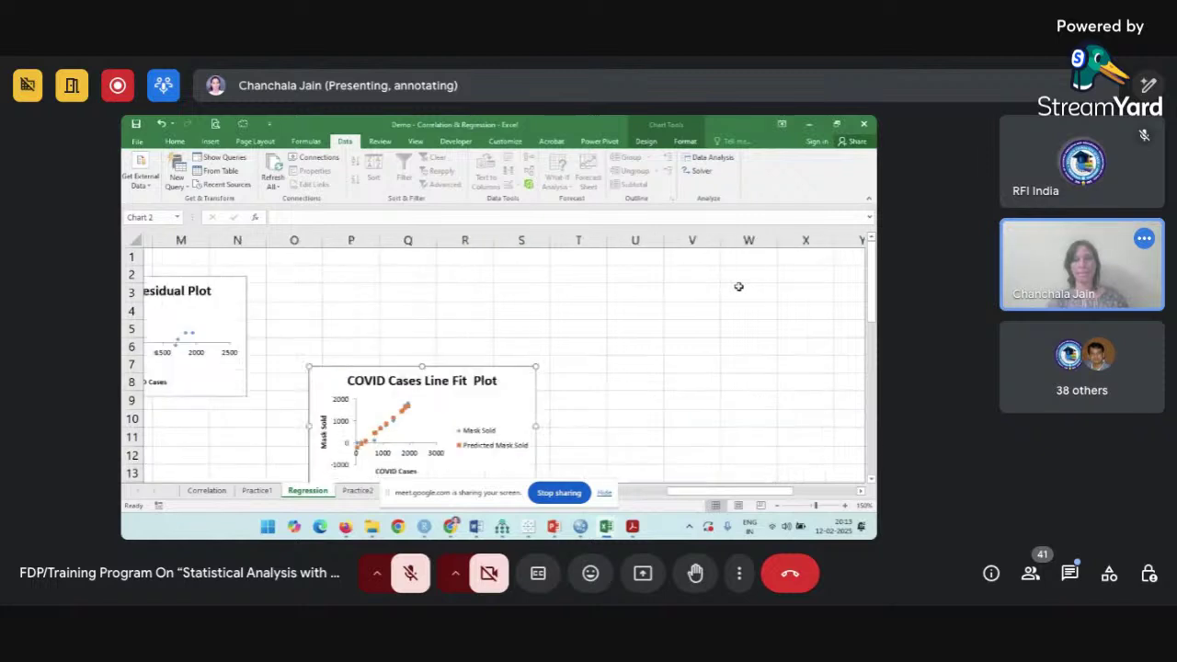
{"action": "left_click", "coordinate": [599, 379]}
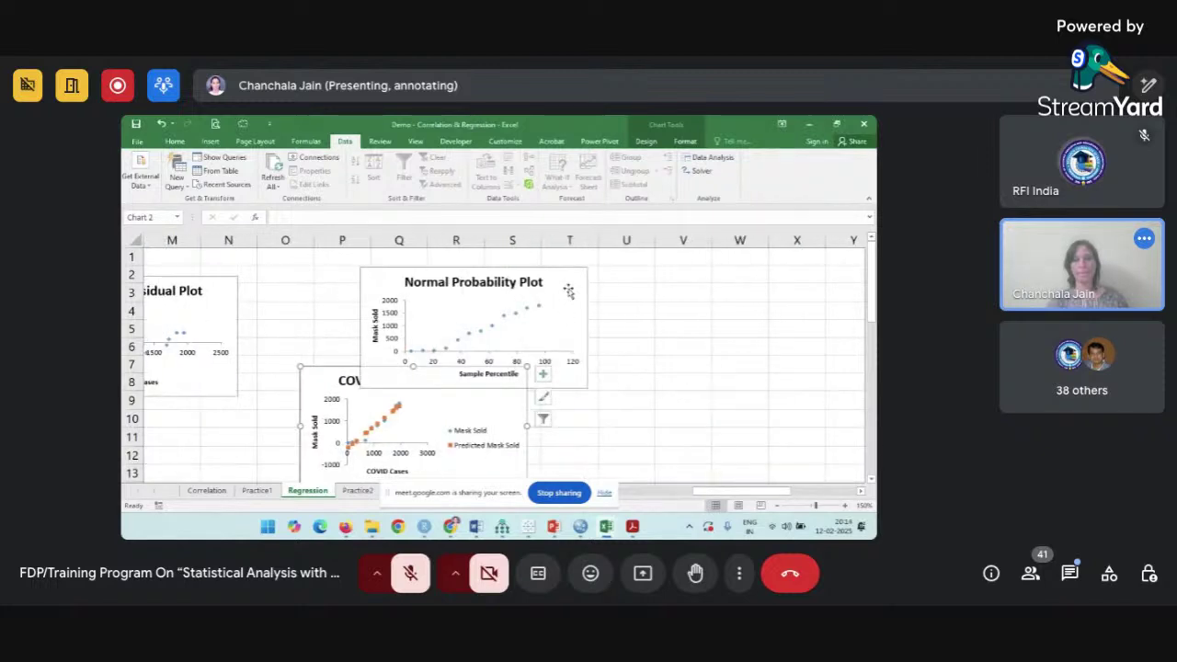
{"action": "left_click_drag", "start_coordinate": [573, 281], "coordinate": [766, 293]}
{"action": "key", "text": "Delete"}
Shift the Line Fit Plot slightly down and place the Residual Plot directly above it in columns O to S.
{"action": "left_click_drag", "start_coordinate": [210, 282], "coordinate": [478, 260]}
{"action": "key", "text": "ctrl+z"}
{"action": "scroll", "coordinate": [559, 371], "scroll_direction": "down", "scroll_amount": 2}
{"action": "scroll", "coordinate": [560, 371], "scroll_direction": "down", "scroll_amount": 1}
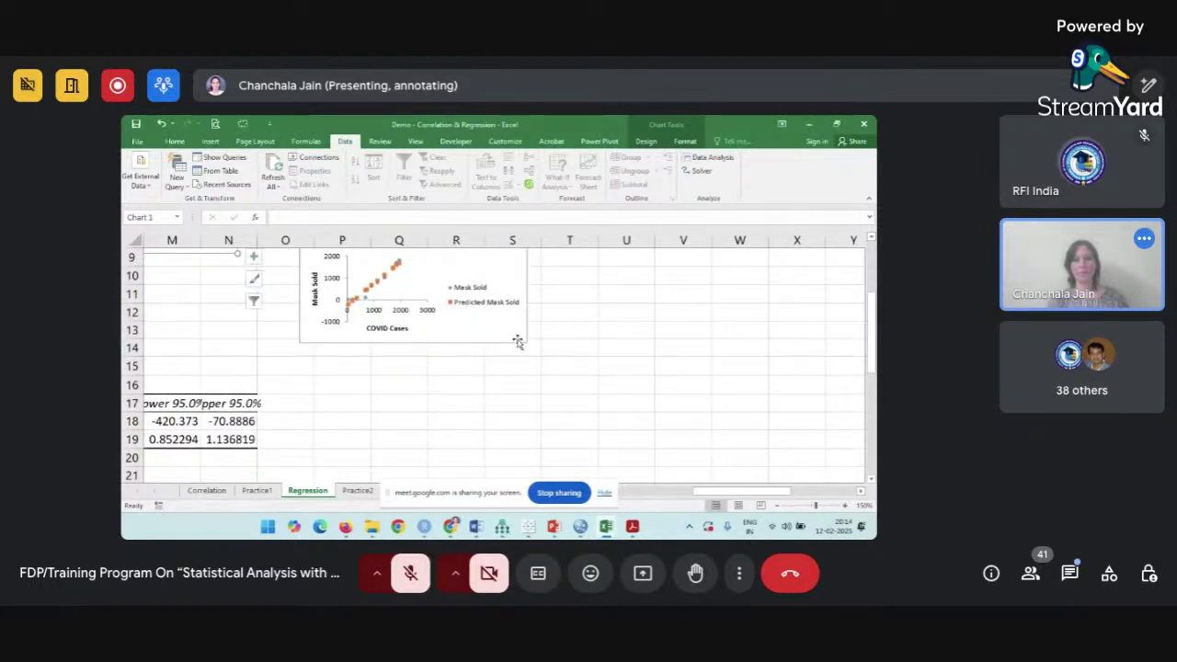
{"action": "left_click_drag", "start_coordinate": [515, 355], "coordinate": [520, 381]}
{"action": "scroll", "coordinate": [564, 344], "scroll_direction": "up", "scroll_amount": 2}
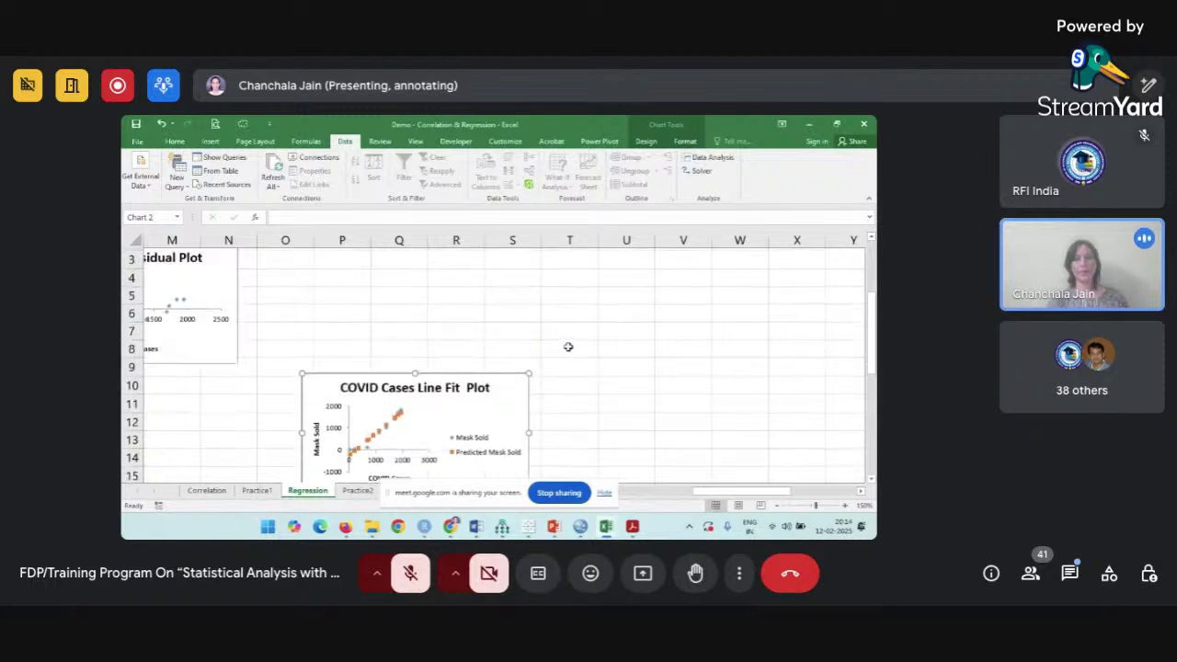
{"action": "left_click_drag", "start_coordinate": [223, 278], "coordinate": [513, 269]}
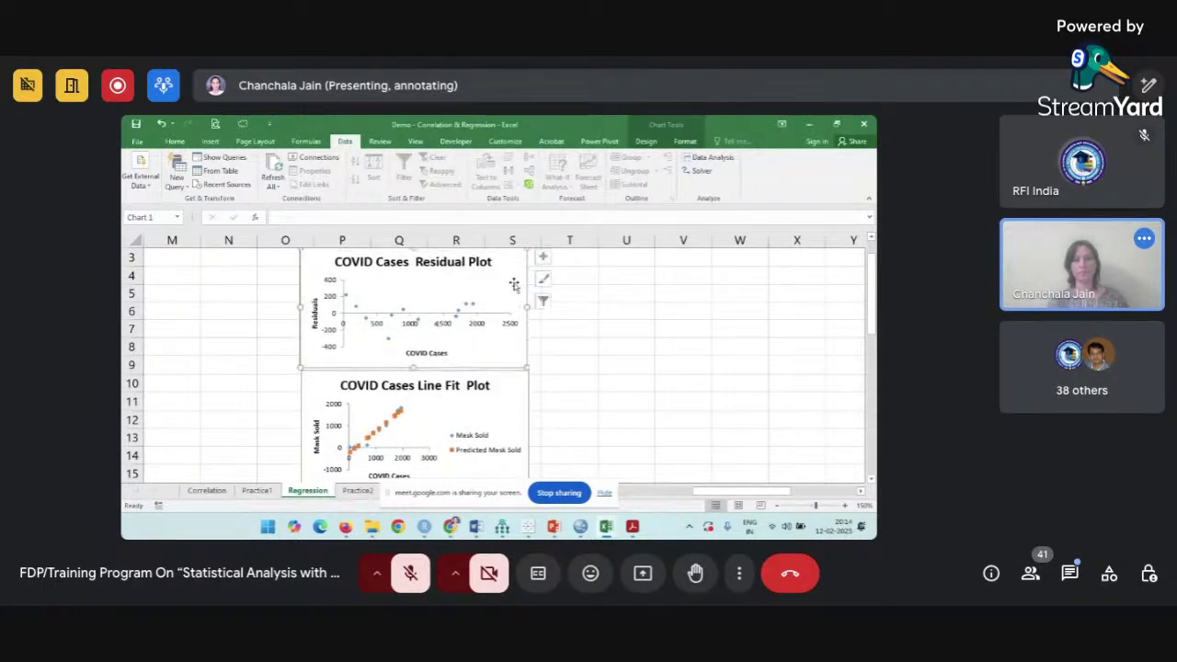
{"action": "left_click", "coordinate": [634, 337]}
{"action": "scroll", "coordinate": [634, 337], "scroll_direction": "up", "scroll_amount": 2}
{"action": "scroll", "coordinate": [635, 337], "scroll_direction": "left", "scroll_amount": 5}
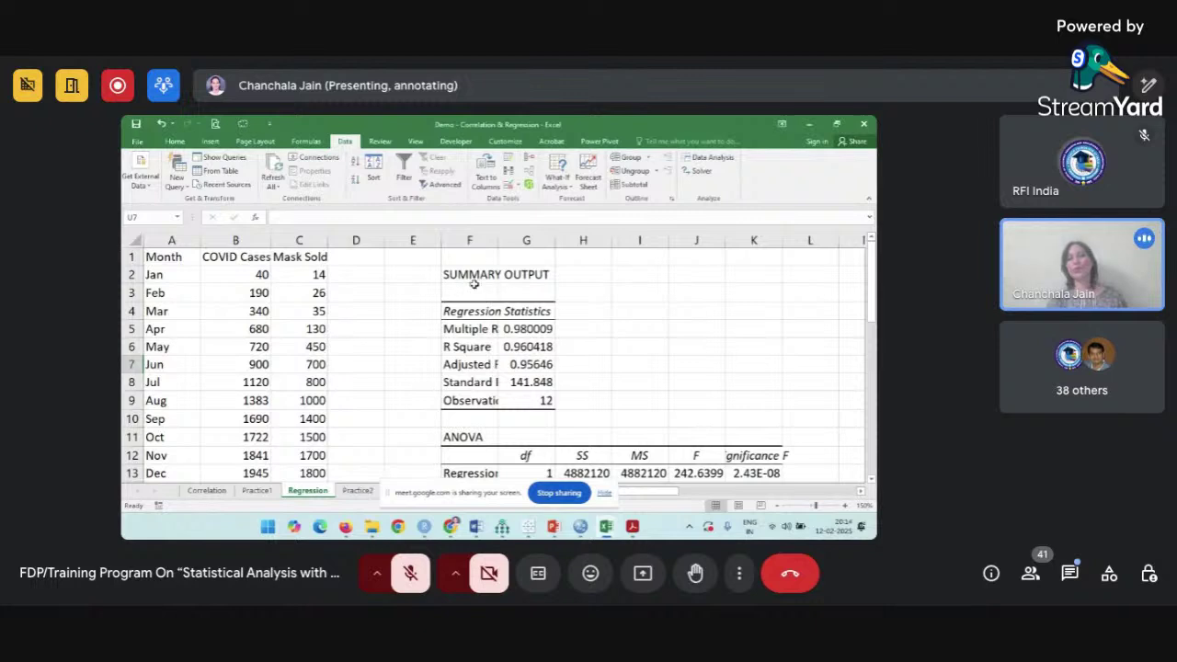
Widen column F to make the regression statistics labels easier to read.
{"action": "left_click_drag", "start_coordinate": [467, 274], "coordinate": [539, 402]}
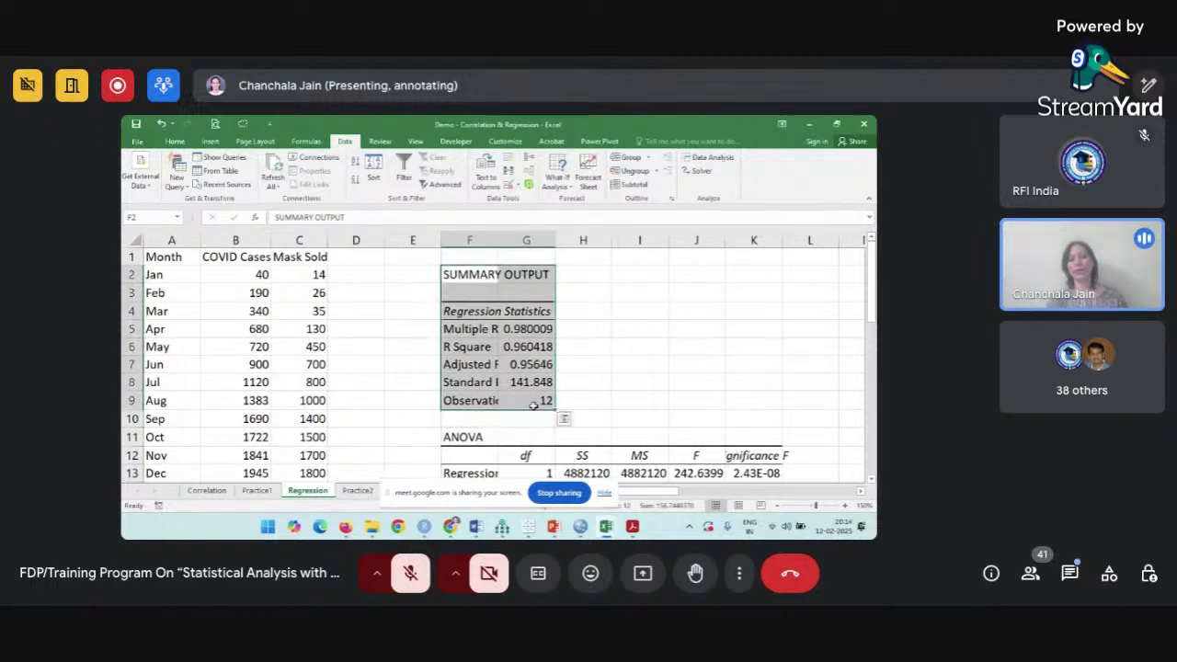
{"action": "left_click", "coordinate": [538, 401]}
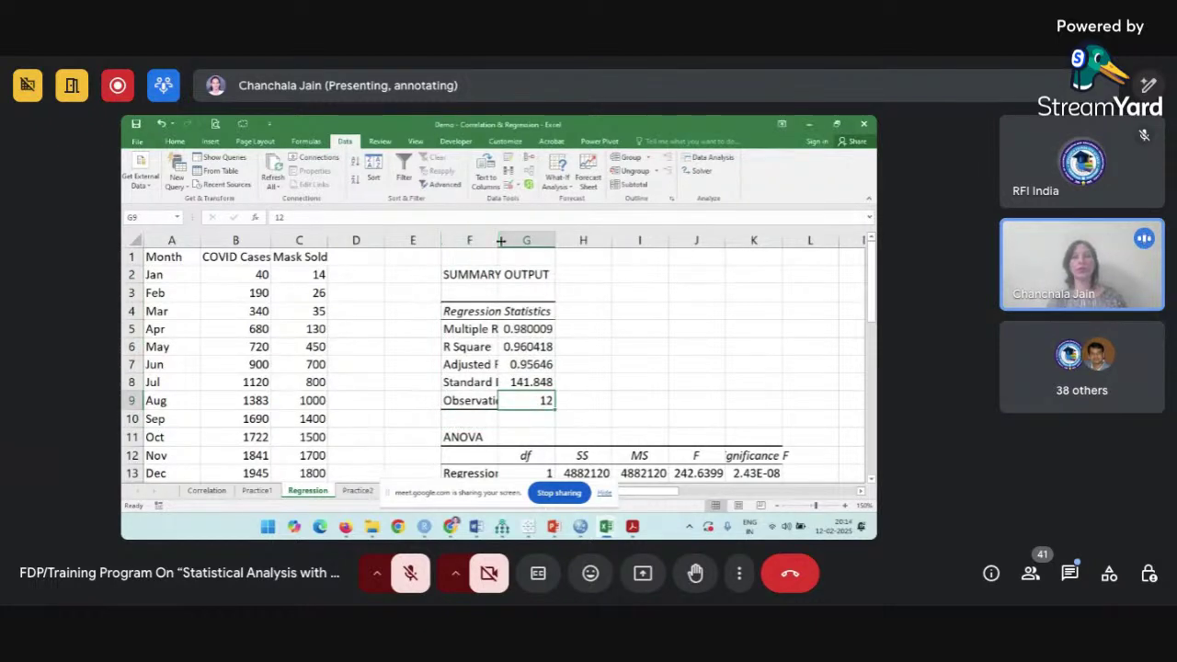
{"action": "left_click_drag", "start_coordinate": [498, 241], "coordinate": [529, 246]}
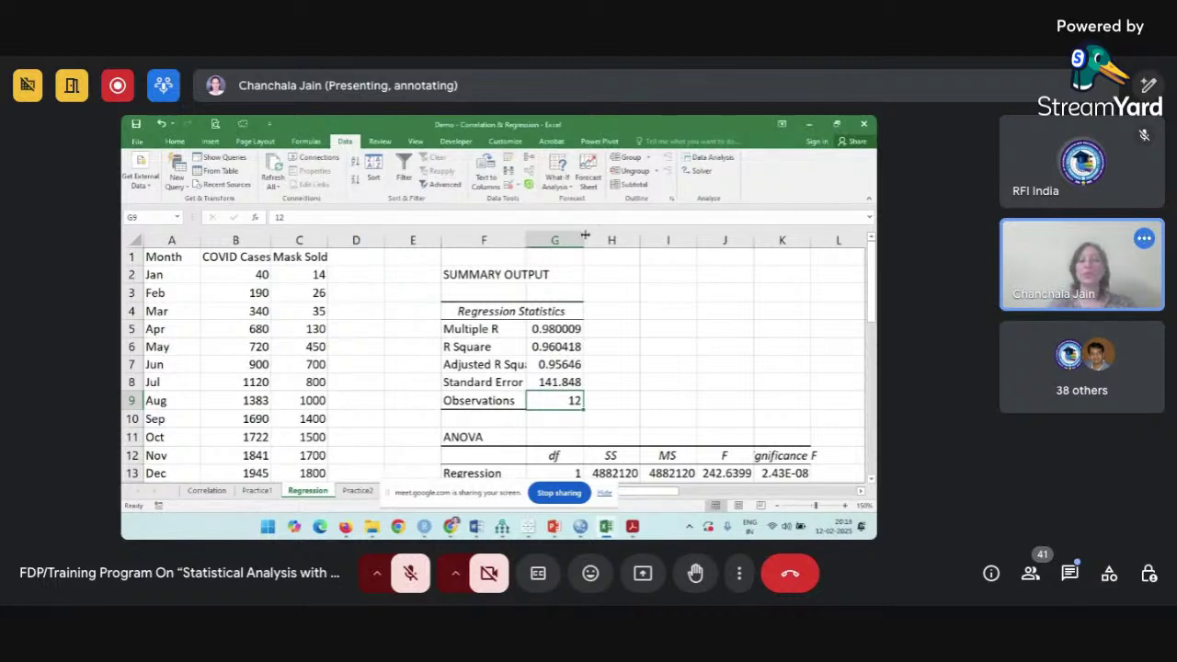
Write "strong positive correlation" in H5 beside the Multiple R value.
{"action": "left_click", "coordinate": [615, 331]}
{"action": "type", "text": "st"}
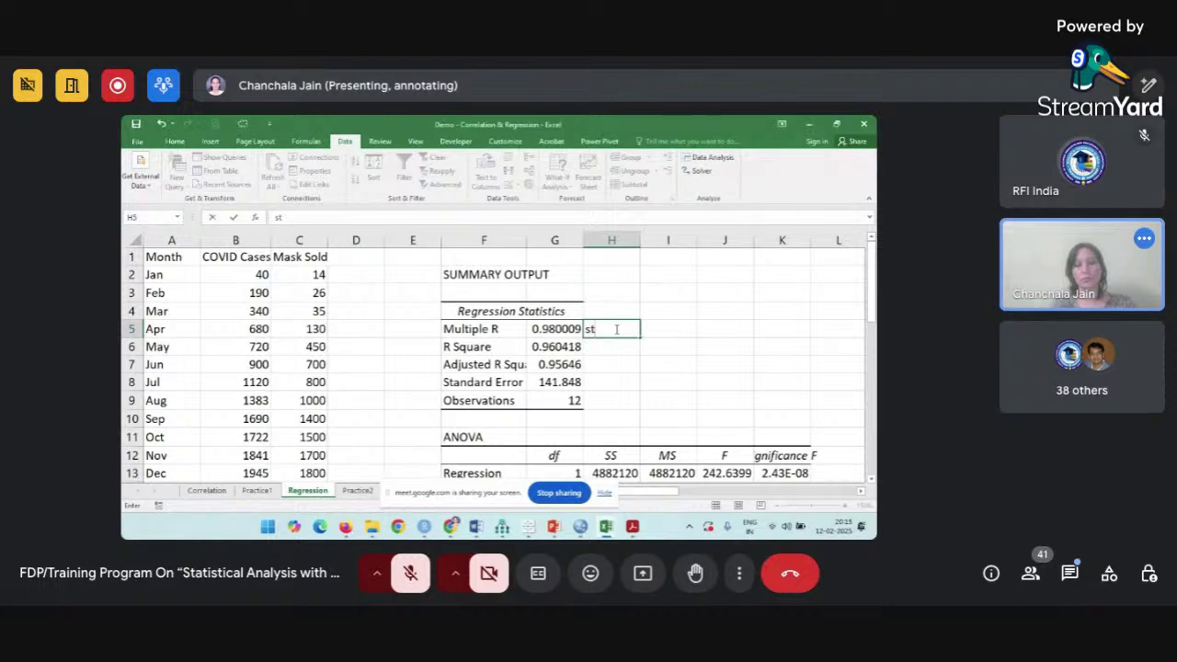
{"action": "type", "text": "rong positive correla"}
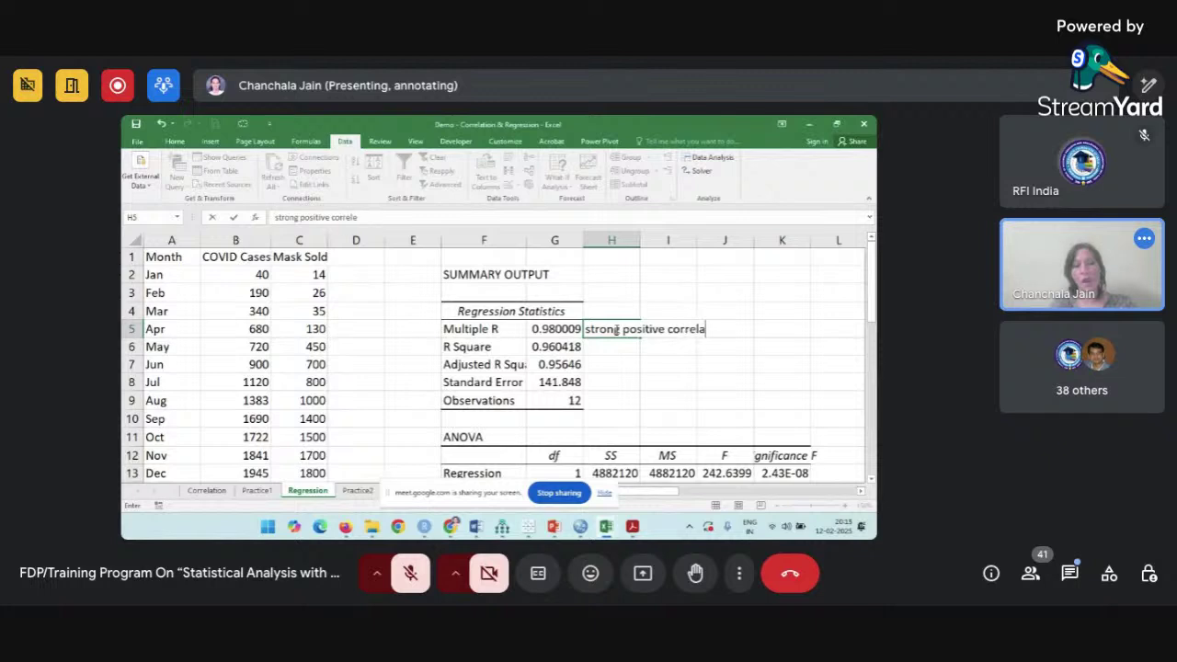
{"action": "type", "text": "tion"}
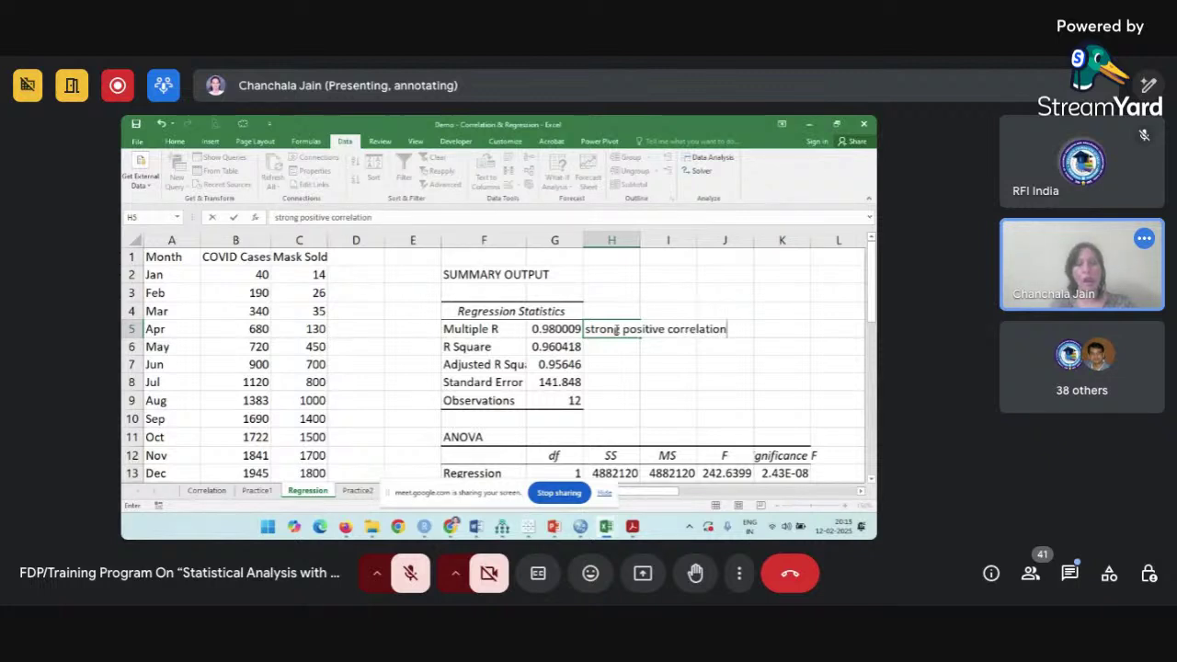
{"action": "key", "text": "Return"}
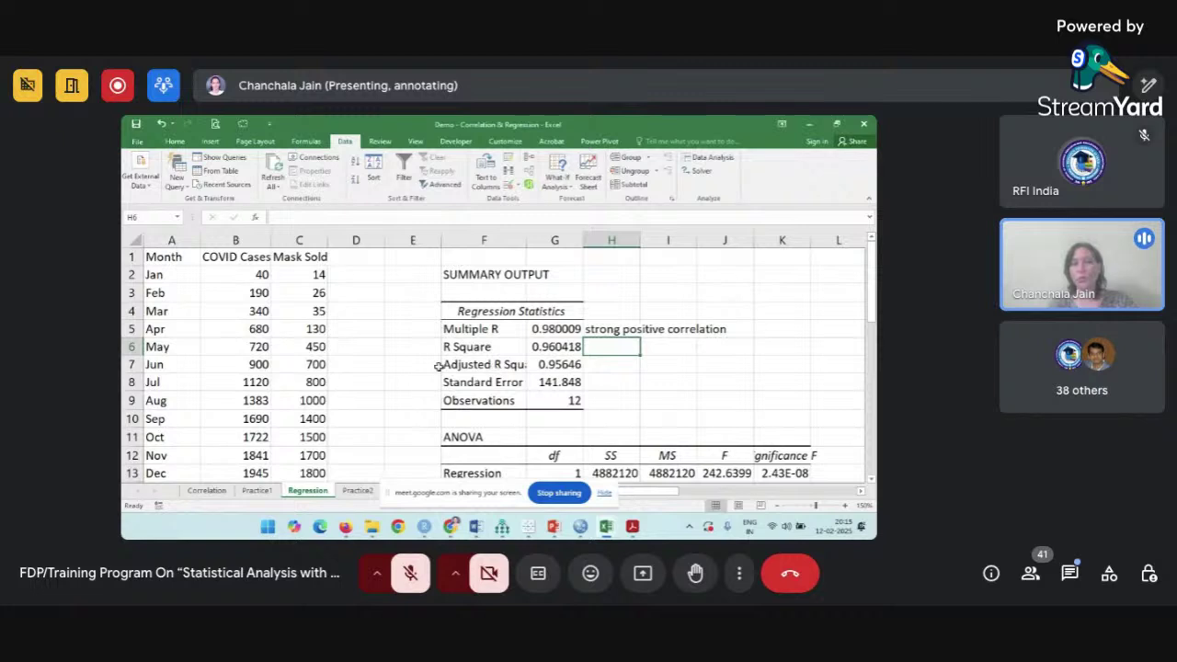
Label R Square with "Simple Linear" in E6 and Adjusted R Square with "MLR" in E7.
{"action": "left_click", "coordinate": [410, 340]}
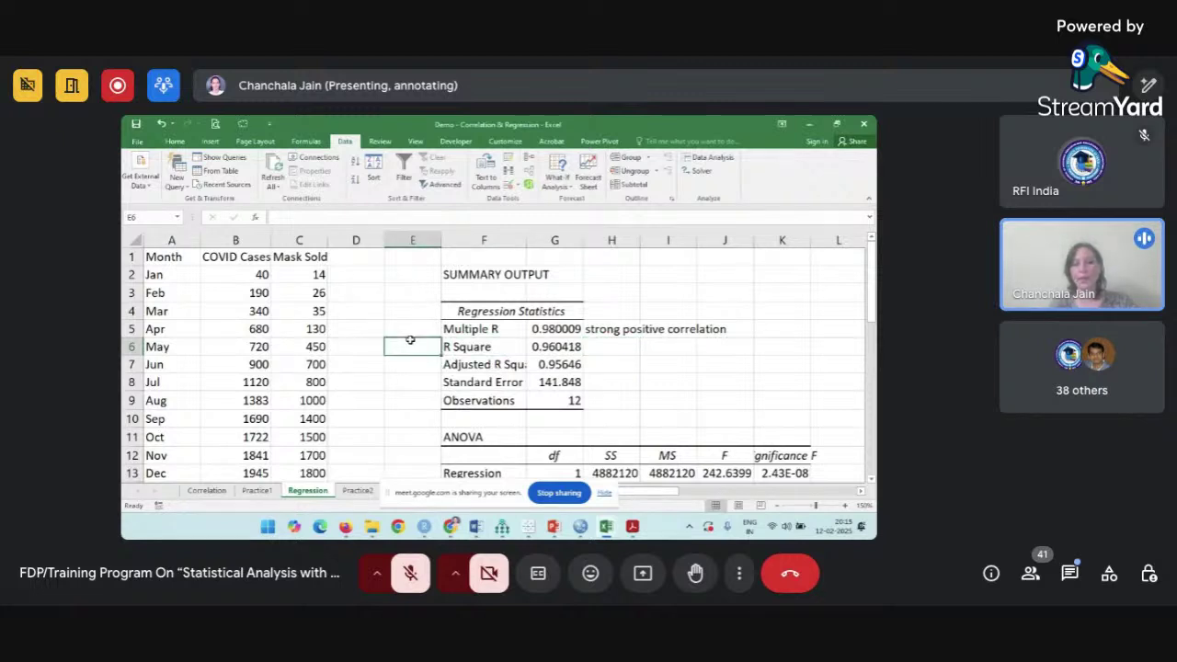
{"action": "type", "text": "Simple Linear"}
{"action": "key", "text": "Return"}
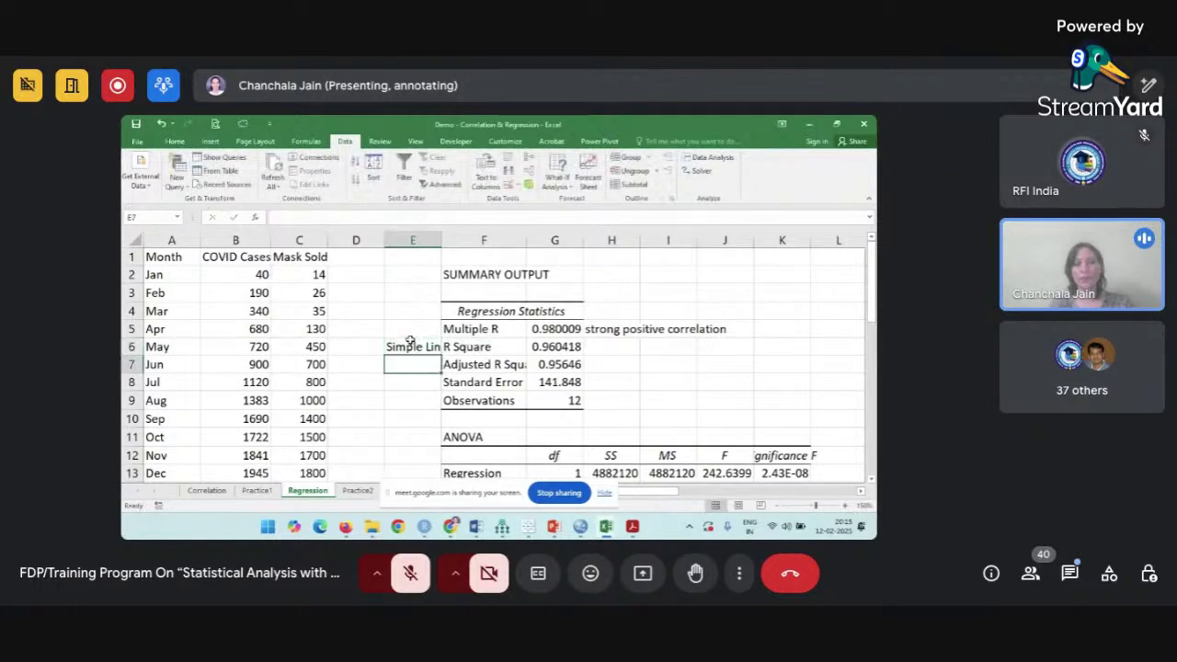
{"action": "type", "text": "MLR"}
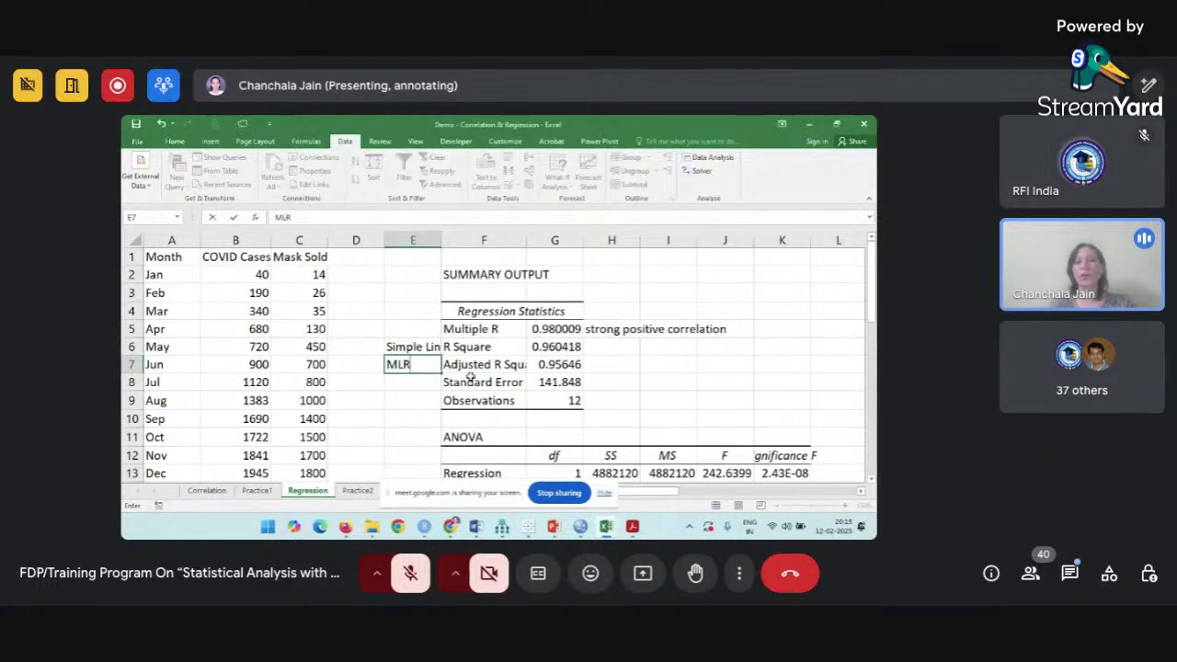
{"action": "left_click_drag", "start_coordinate": [248, 260], "coordinate": [304, 256]}
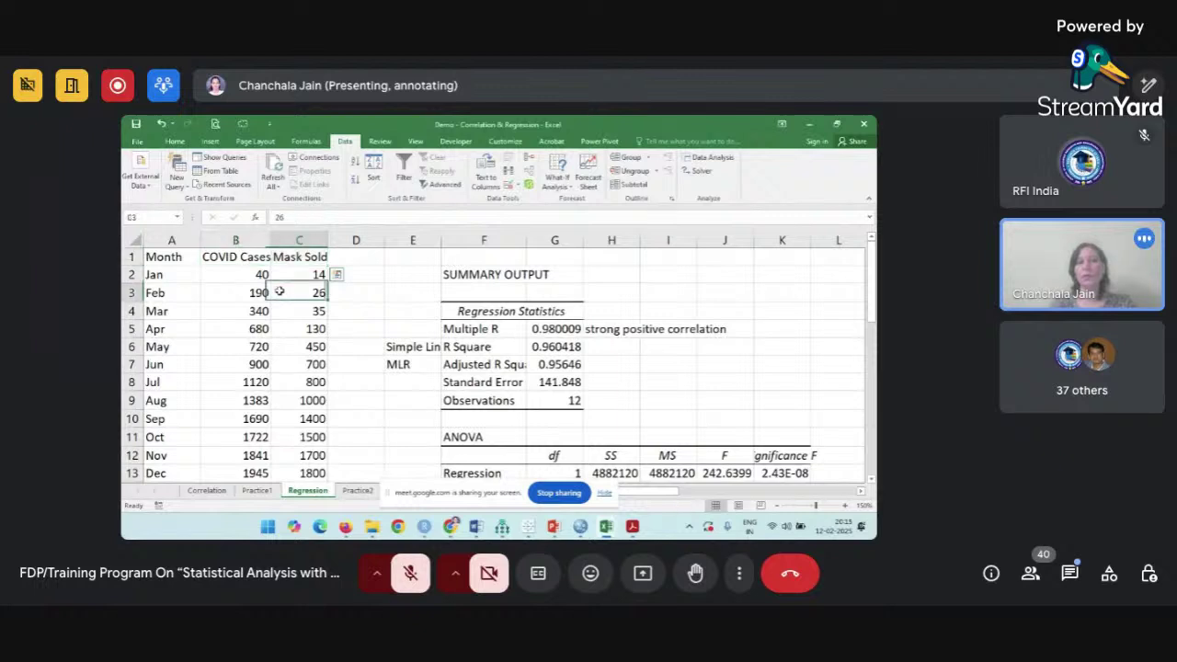
Review the COVID Cases and Mask Sold headers against the Simple Linear note and the R Square and Adjusted R Square labels.
{"action": "left_click", "coordinate": [244, 253]}
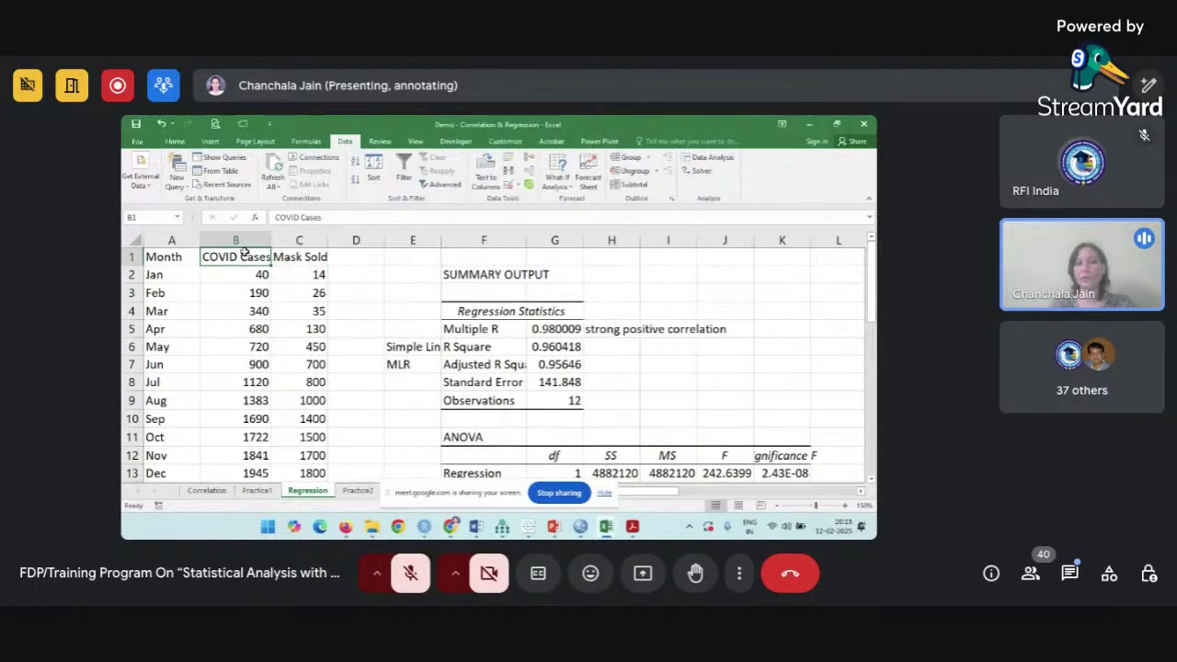
{"action": "left_click", "coordinate": [293, 251]}
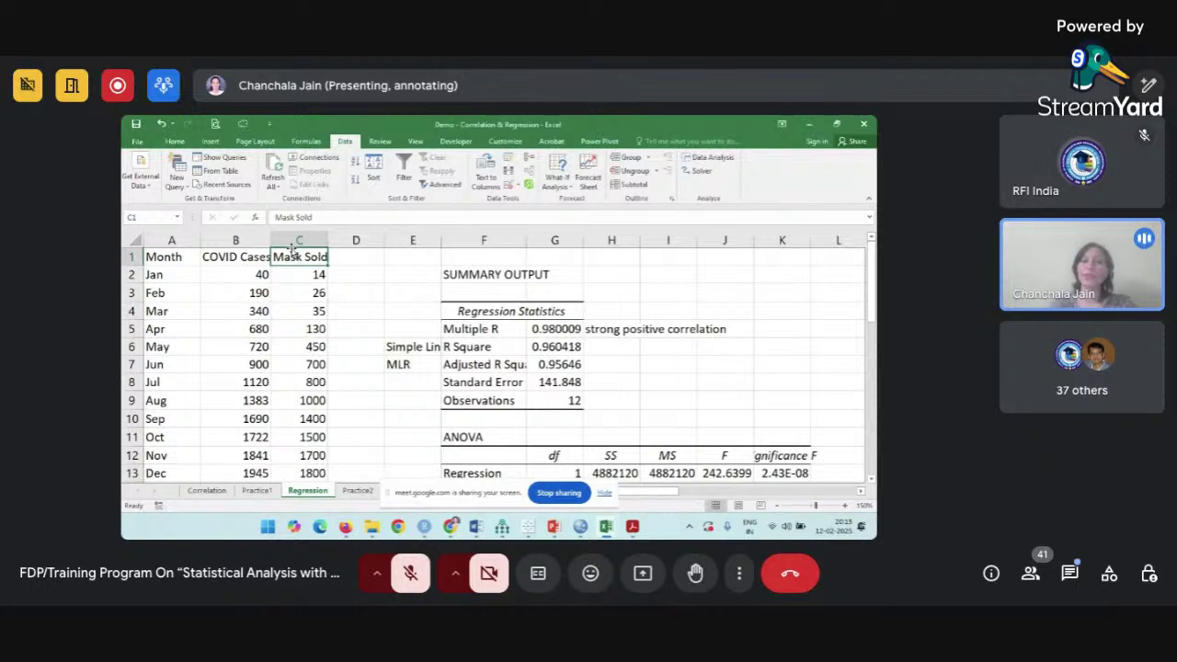
{"action": "left_click", "coordinate": [406, 346]}
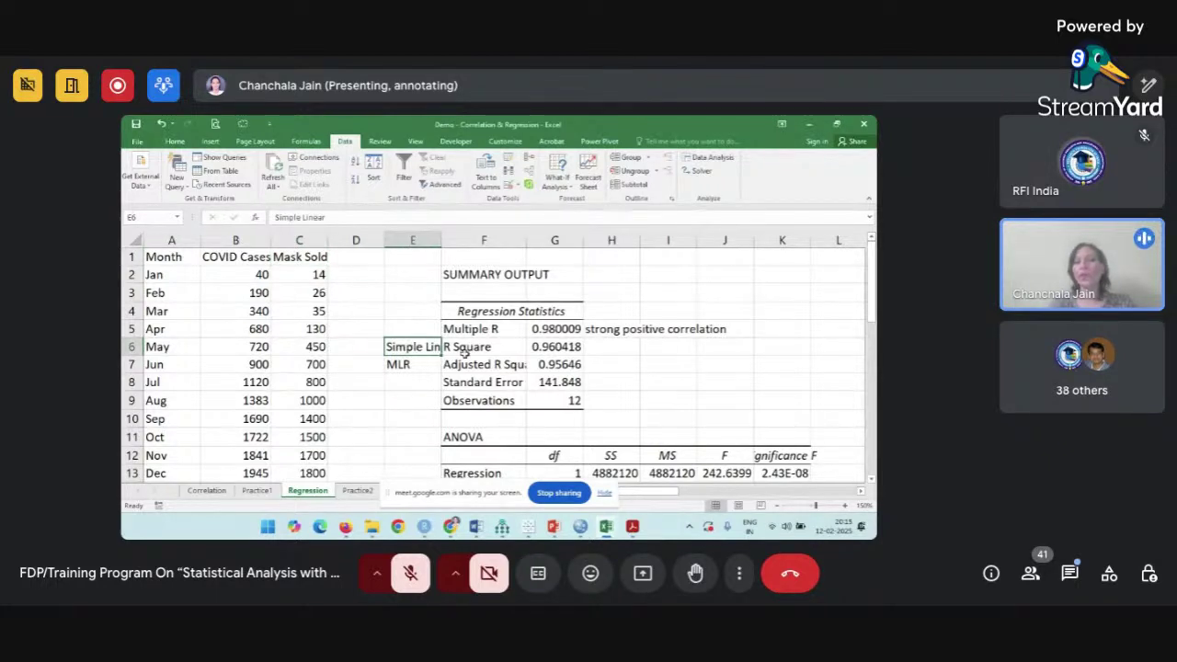
{"action": "left_click_drag", "start_coordinate": [490, 349], "coordinate": [491, 364]}
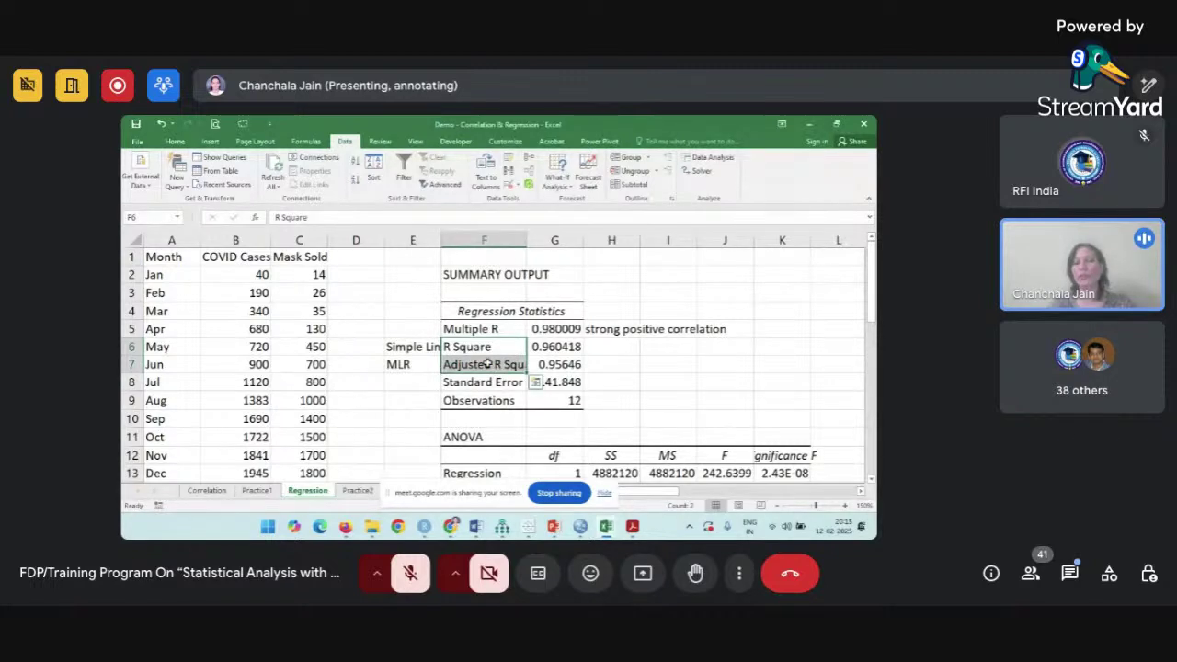
{"action": "left_click", "coordinate": [487, 365]}
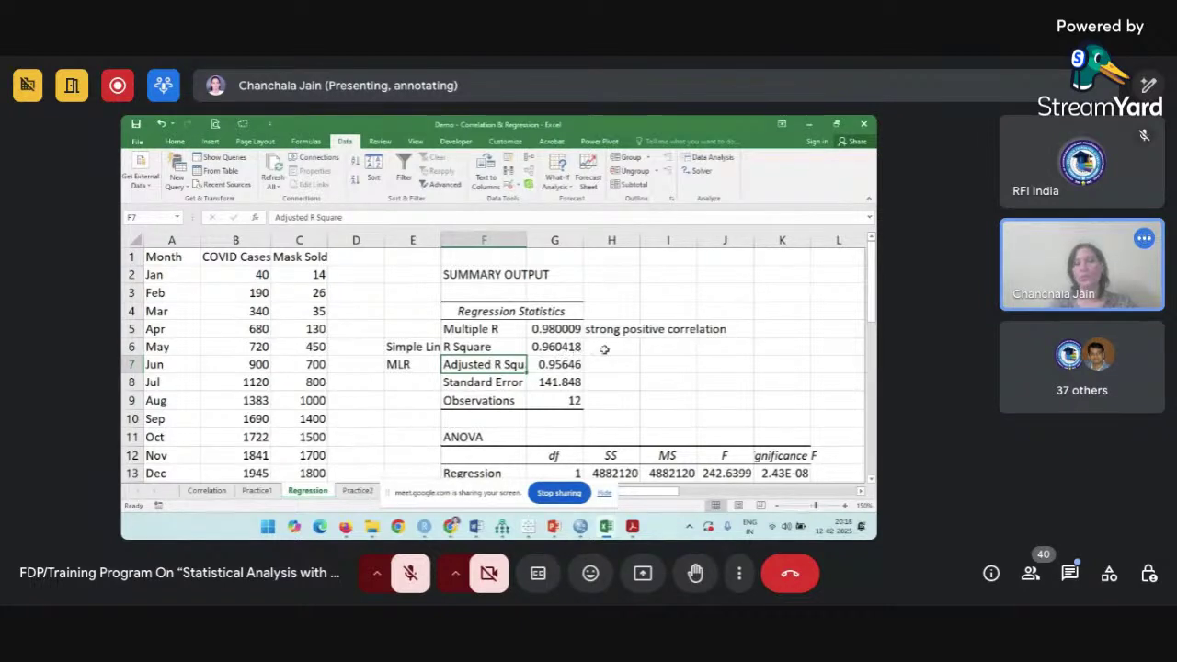
Write "it means 96% variance in DV (Mask Sold) is explained by IV (COVID Cases)" in H6 beside the R Square value.
{"action": "left_click", "coordinate": [604, 349]}
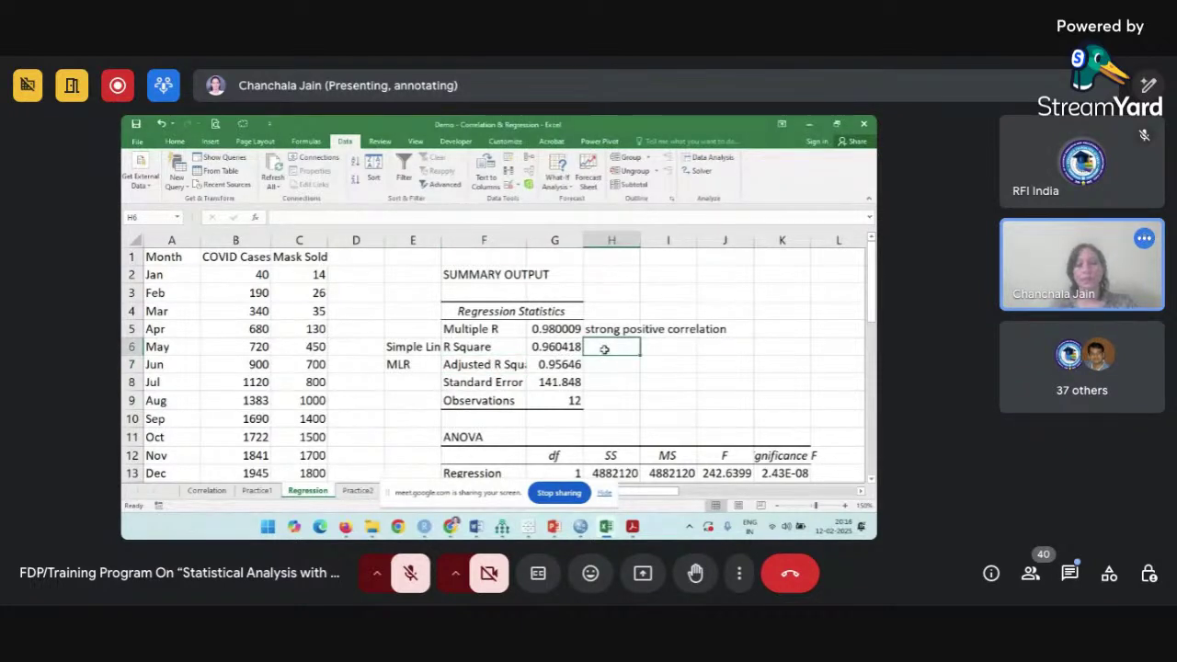
{"action": "type", "text": "it means "}
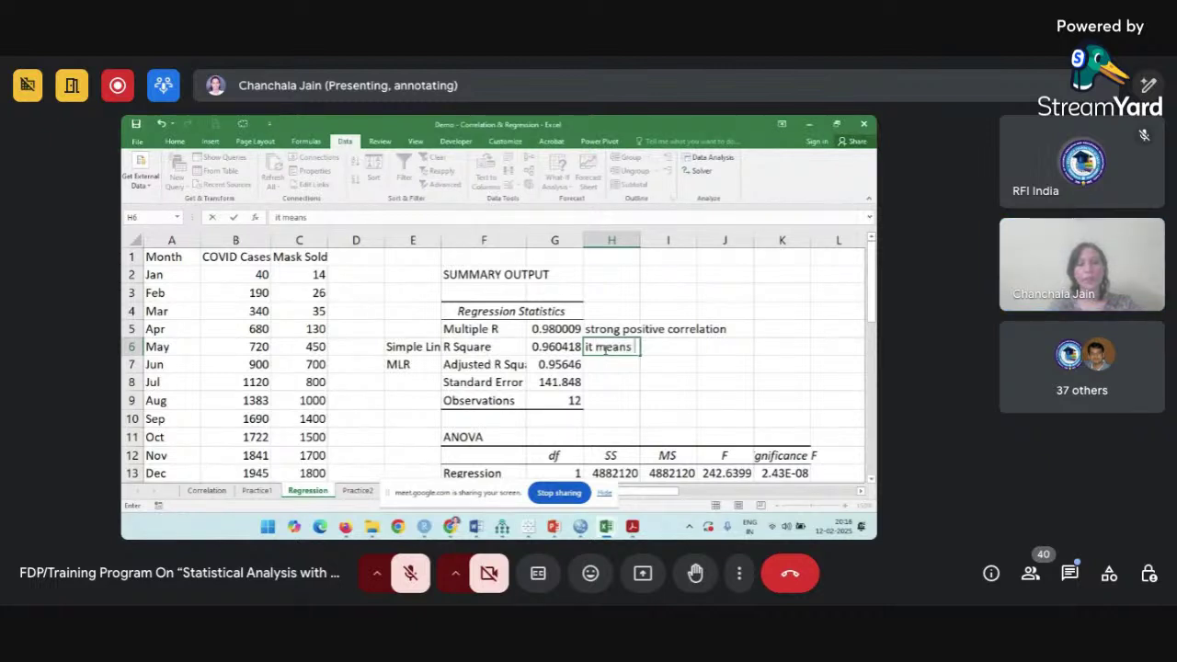
{"action": "type", "text": "96% variance in"}
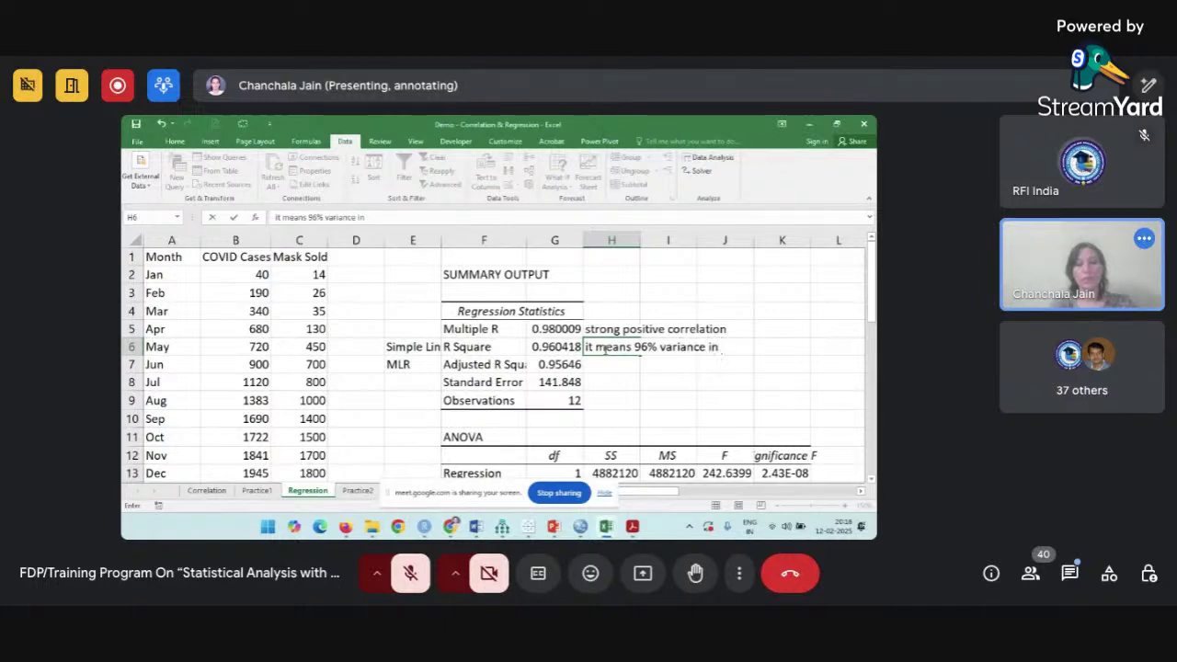
{"action": "type", "text": " DV (Mask Sol"}
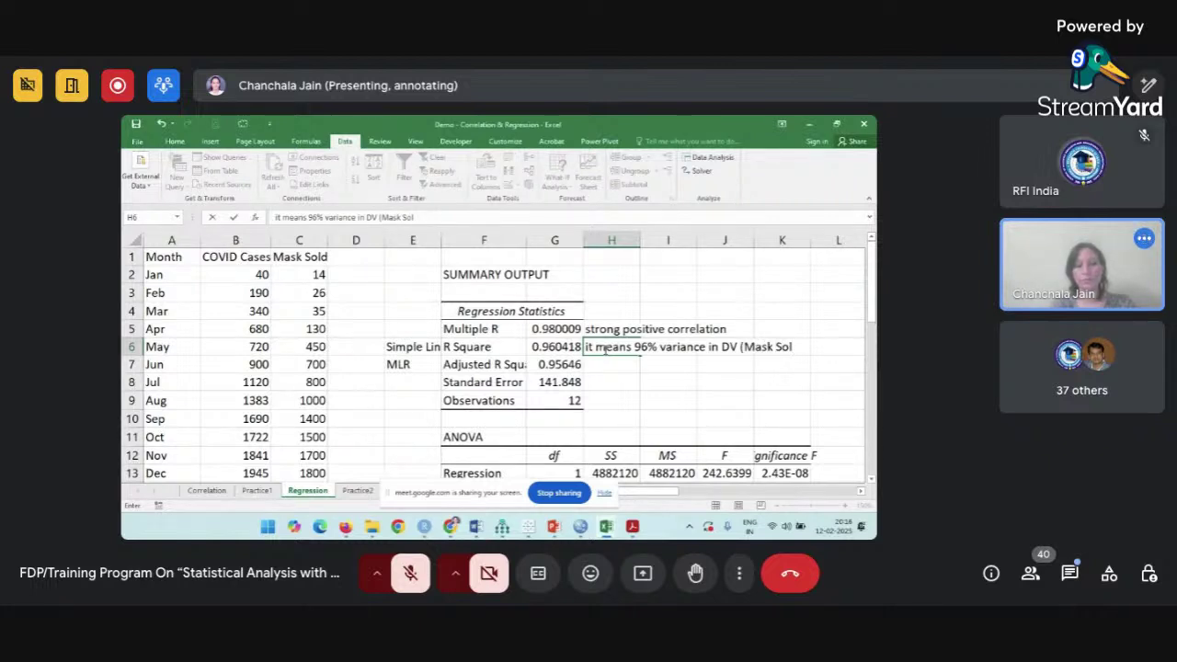
{"action": "type", "text": "d) is explained by"}
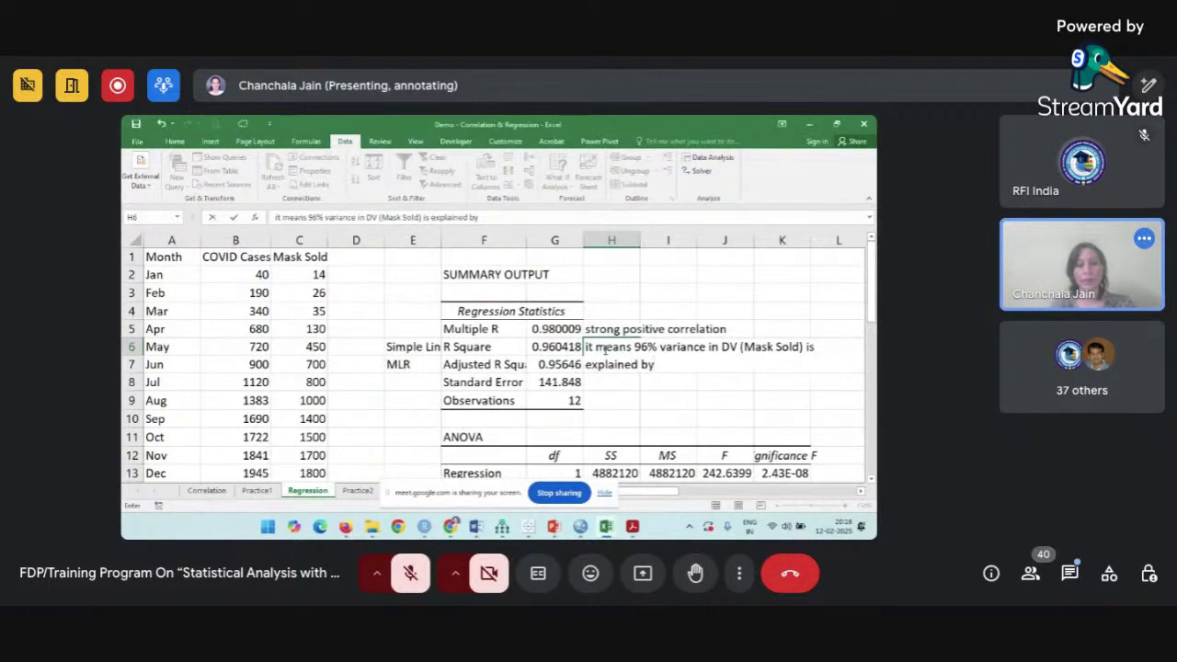
{"action": "type", "text": " IV (COVID "}
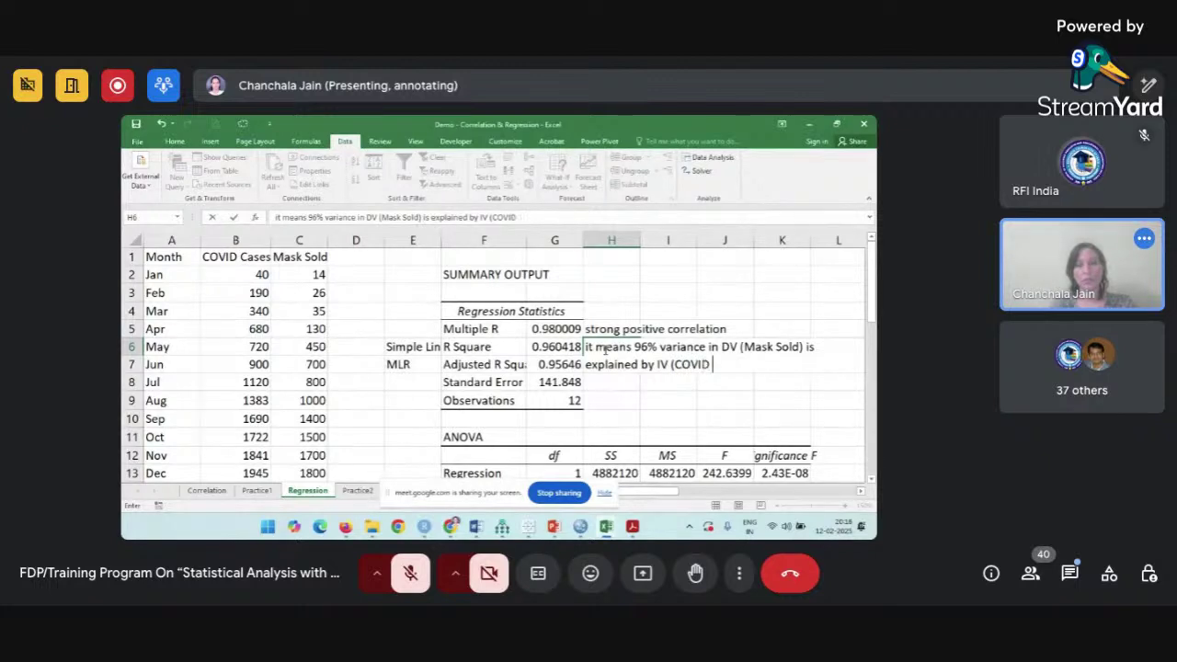
{"action": "type", "text": "Cases"}
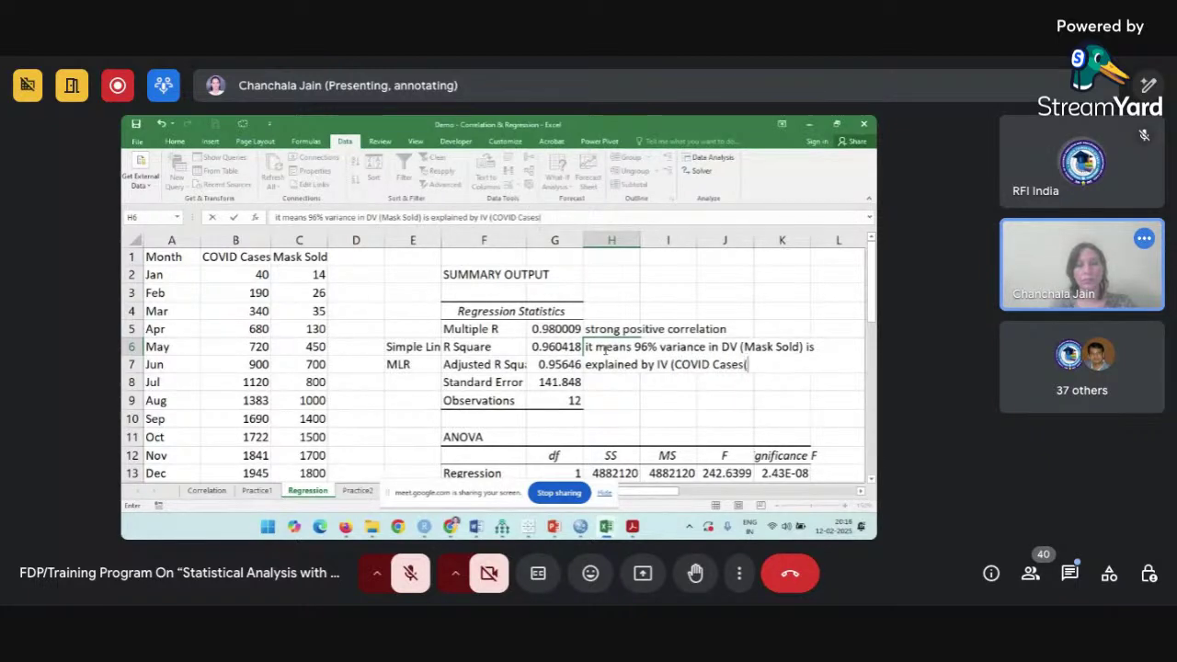
{"action": "type", "text": ")"}
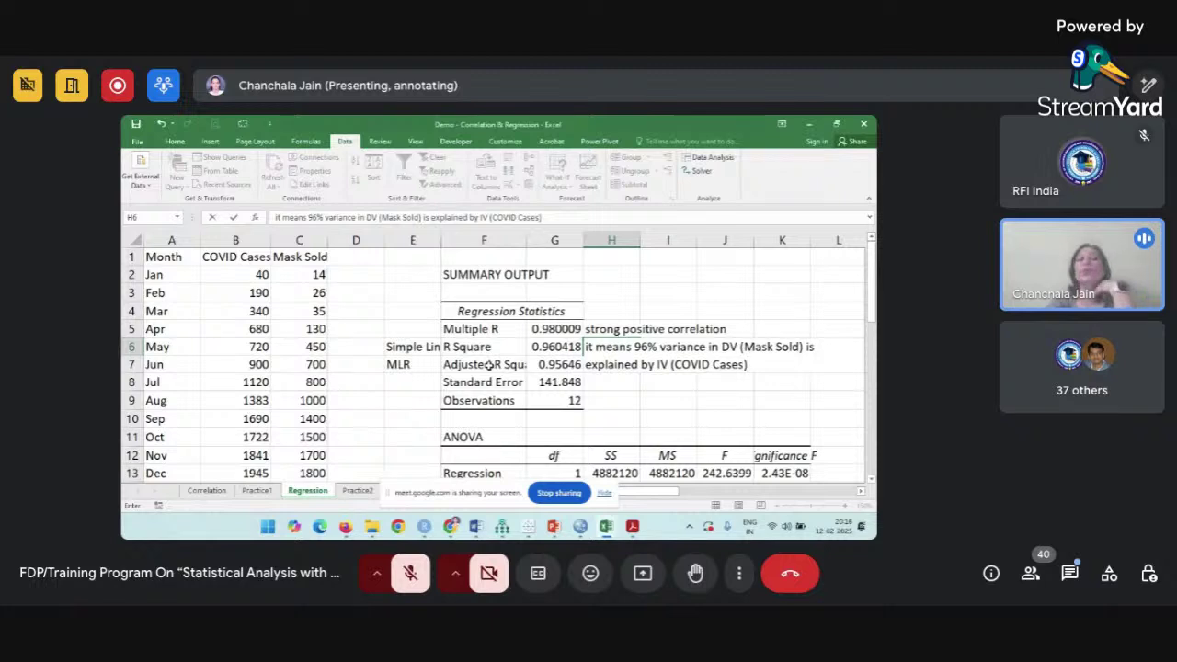
{"action": "left_click", "coordinate": [508, 364]}
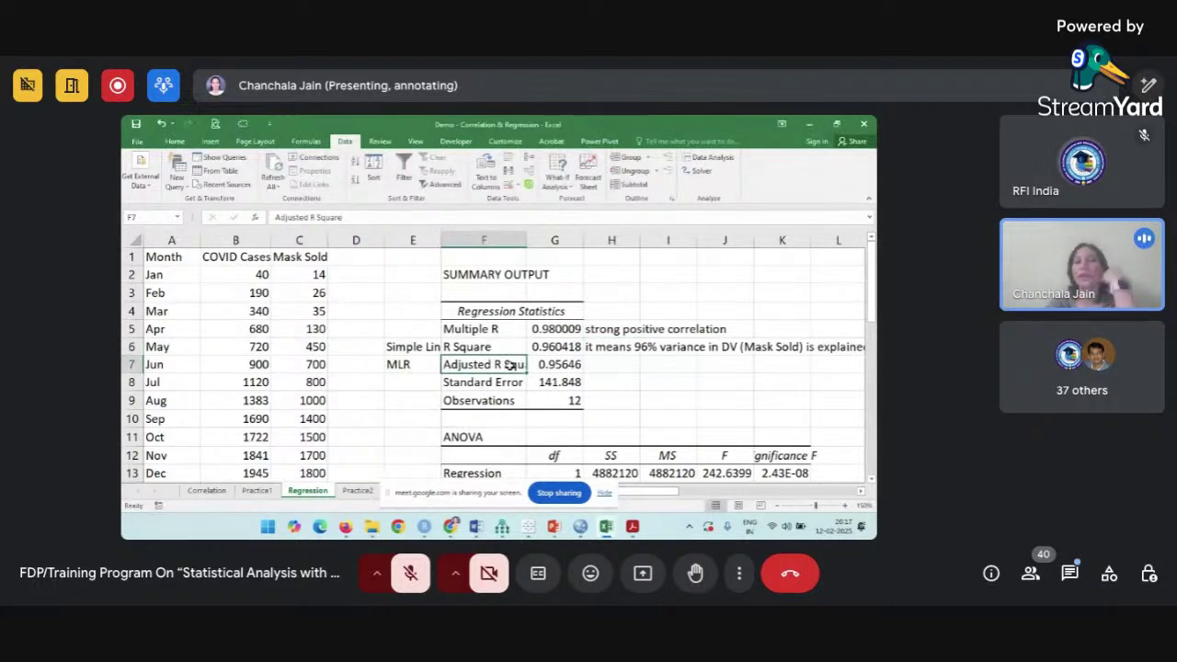
{"action": "left_click", "coordinate": [508, 347]}
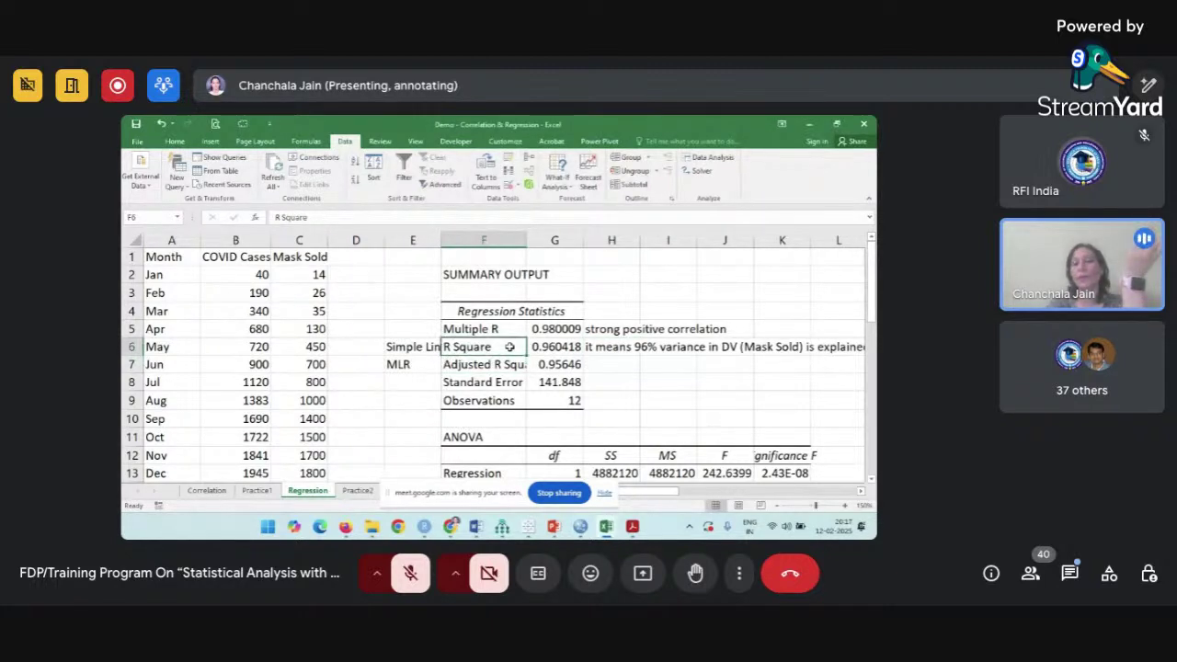
{"action": "scroll", "coordinate": [508, 346], "scroll_direction": "right", "scroll_amount": 1}
{"action": "scroll", "coordinate": [509, 347], "scroll_direction": "right", "scroll_amount": 1}
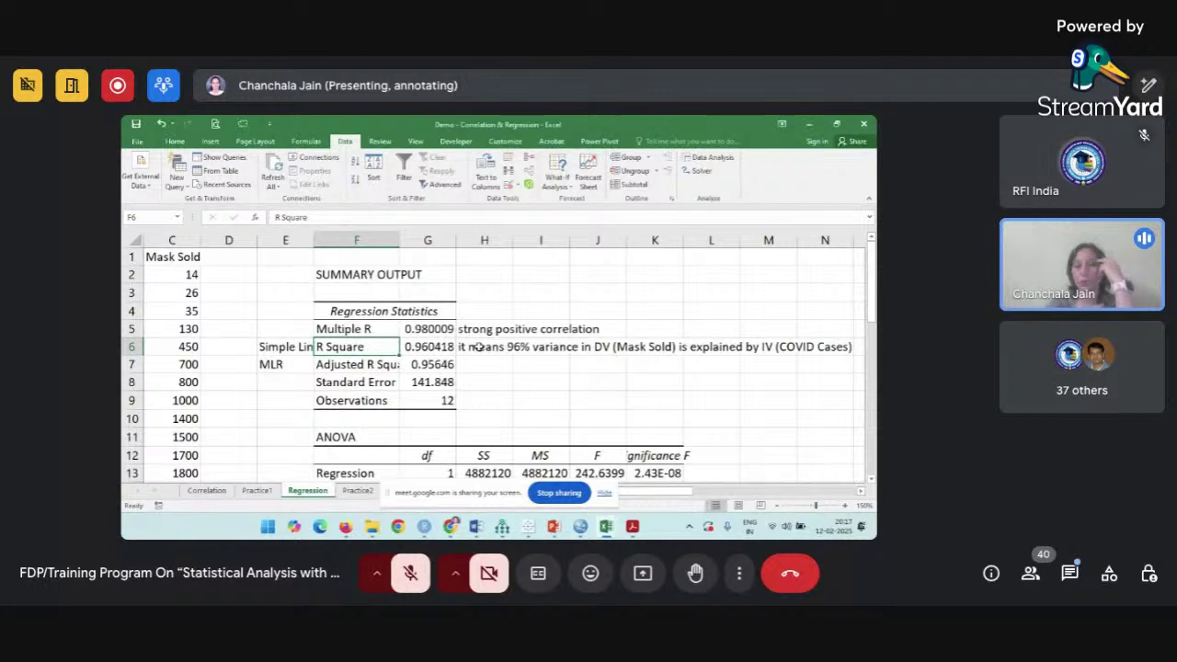
{"action": "left_click", "coordinate": [477, 346]}
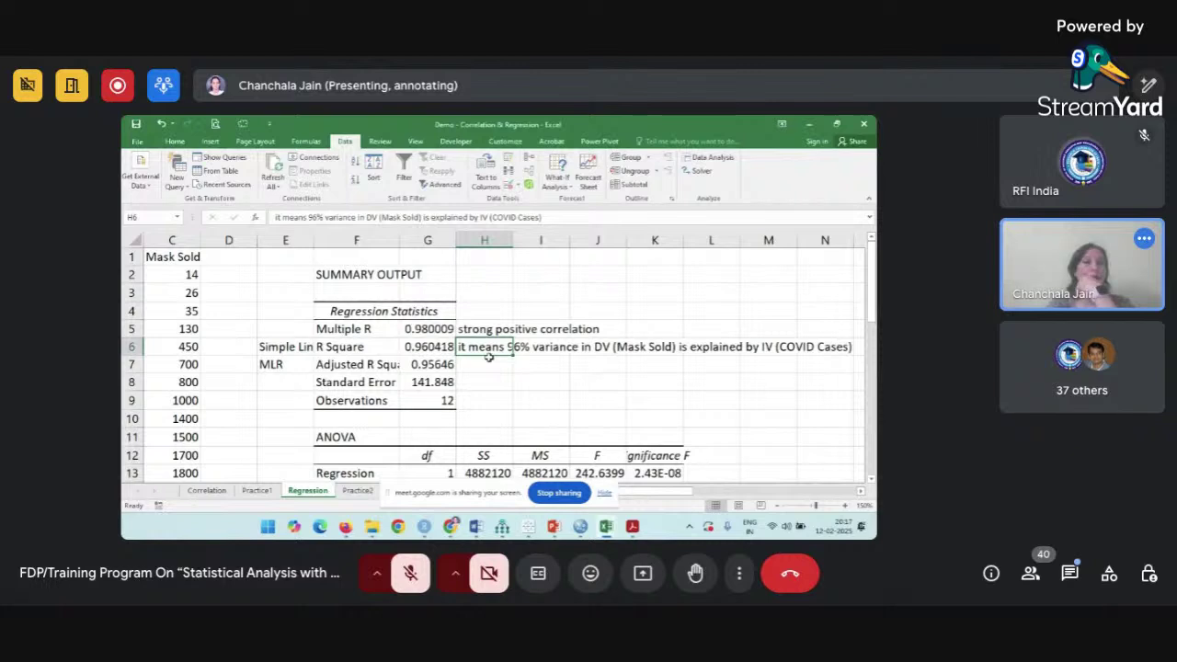
{"action": "left_click", "coordinate": [499, 380]}
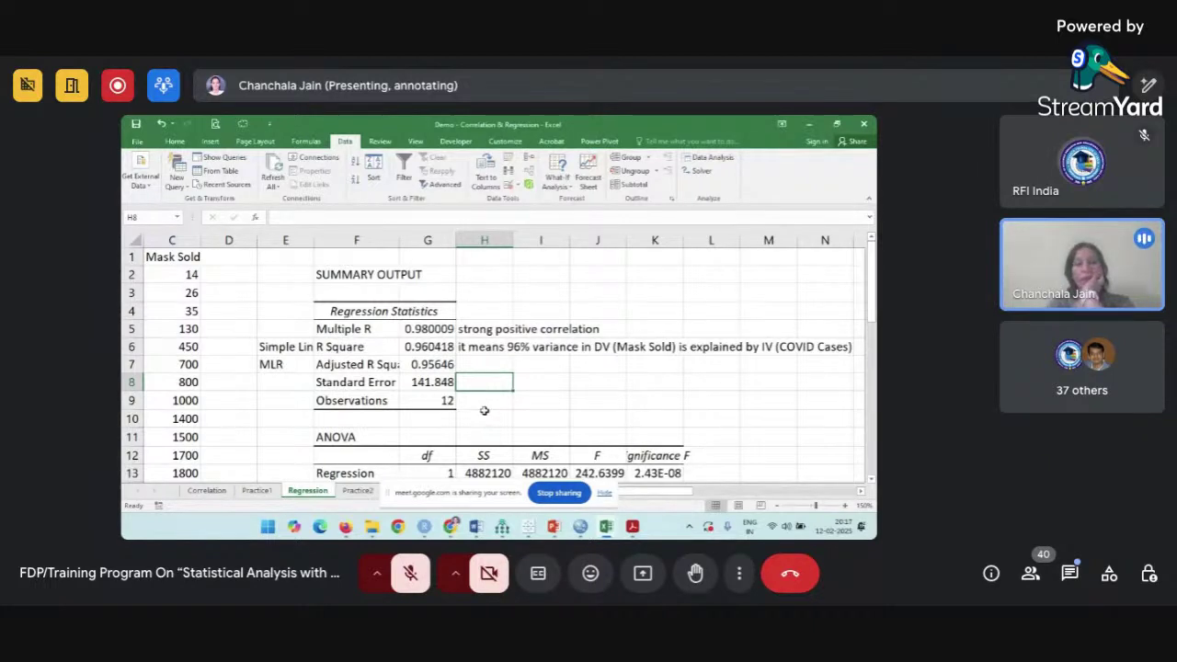
Examine the ANOVA table in F11:K15 in relation to the regression statistics above it.
{"action": "left_click", "coordinate": [481, 408]}
{"action": "scroll", "coordinate": [480, 411], "scroll_direction": "down", "scroll_amount": 2}
{"action": "left_click_drag", "start_coordinate": [335, 348], "coordinate": [675, 418]}
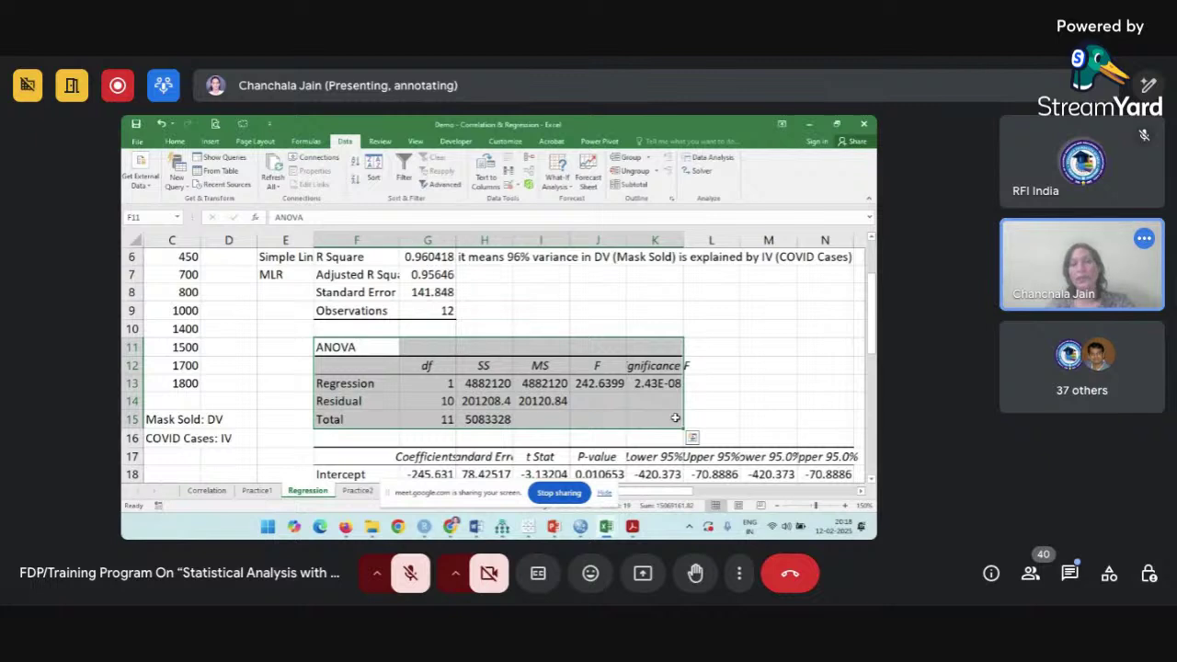
{"action": "scroll", "coordinate": [675, 418], "scroll_direction": "up", "scroll_amount": 2}
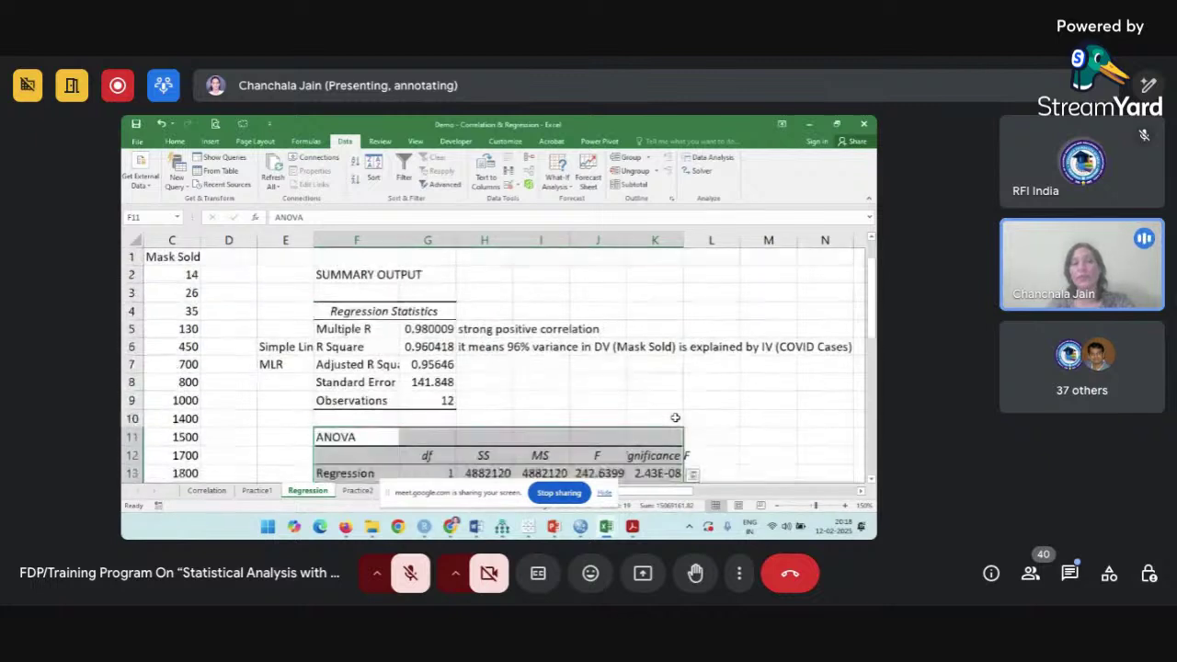
{"action": "left_click", "coordinate": [364, 329]}
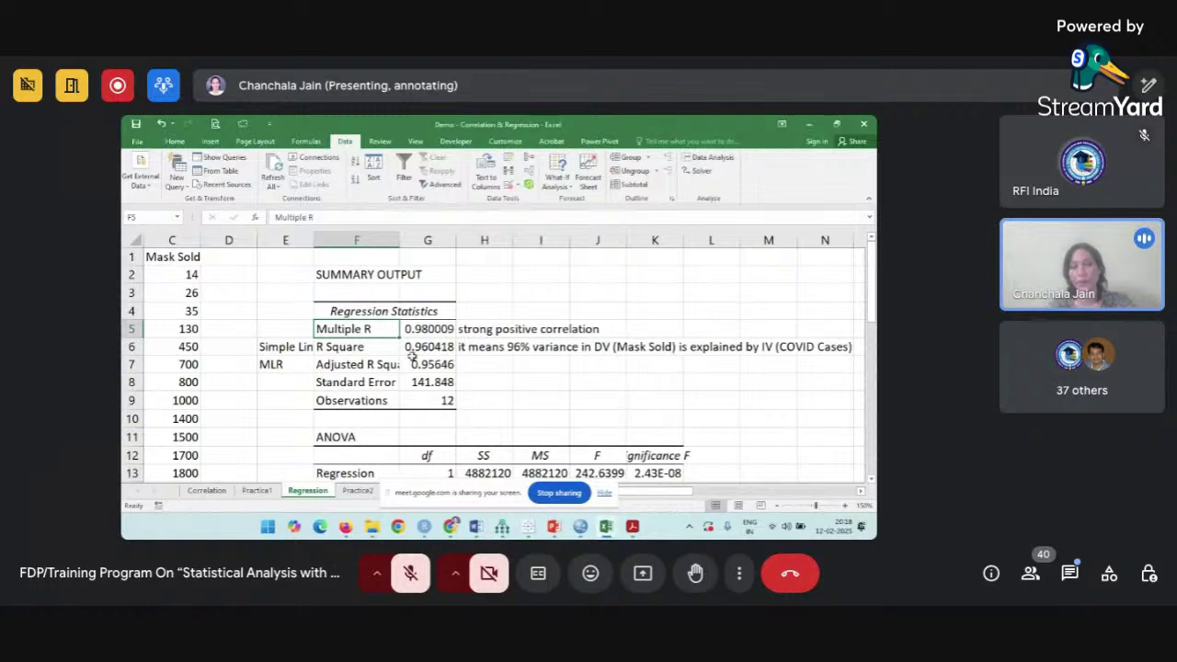
{"action": "scroll", "coordinate": [419, 364], "scroll_direction": "down", "scroll_amount": 3}
{"action": "scroll", "coordinate": [432, 294], "scroll_direction": "up", "scroll_amount": 1}
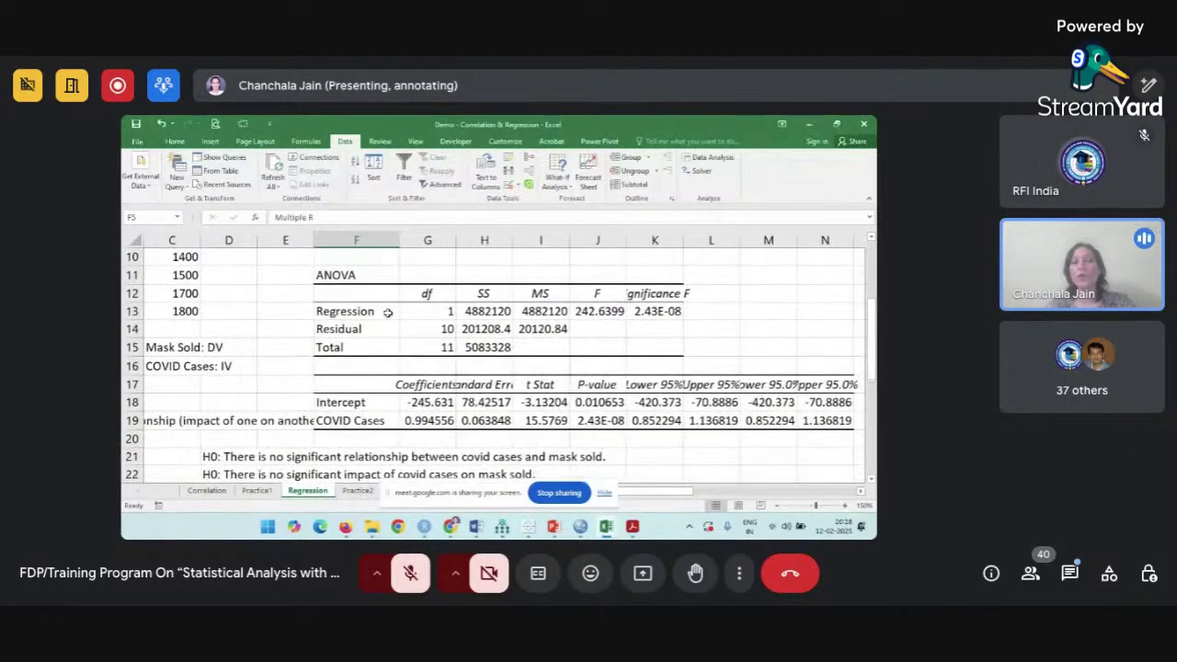
{"action": "left_click_drag", "start_coordinate": [364, 276], "coordinate": [680, 346]}
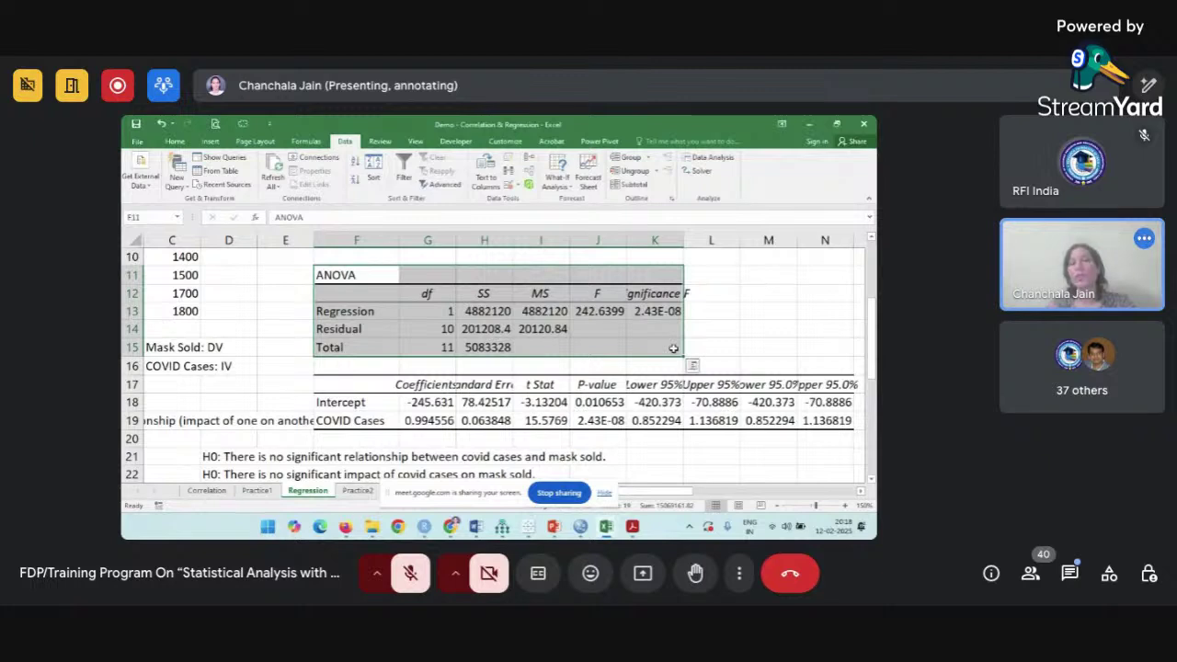
{"action": "left_click", "coordinate": [409, 274]}
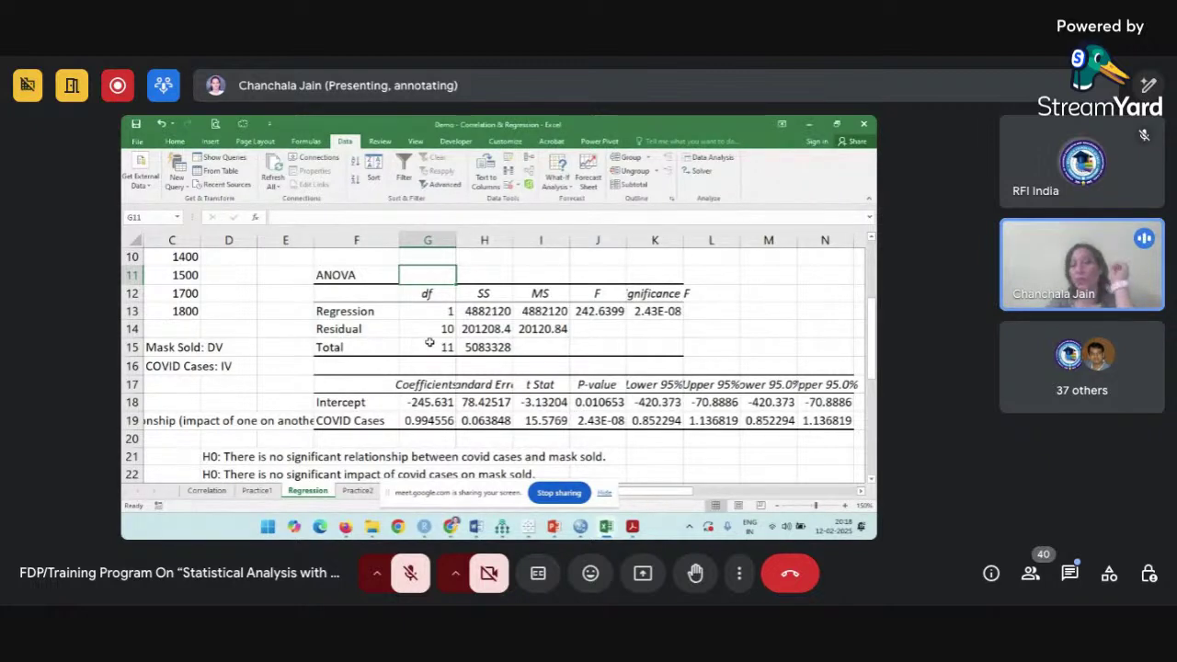
Widen column K so the Significance F header of the ANOVA table fits in full.
{"action": "scroll", "coordinate": [492, 324], "scroll_direction": "right", "scroll_amount": 3}
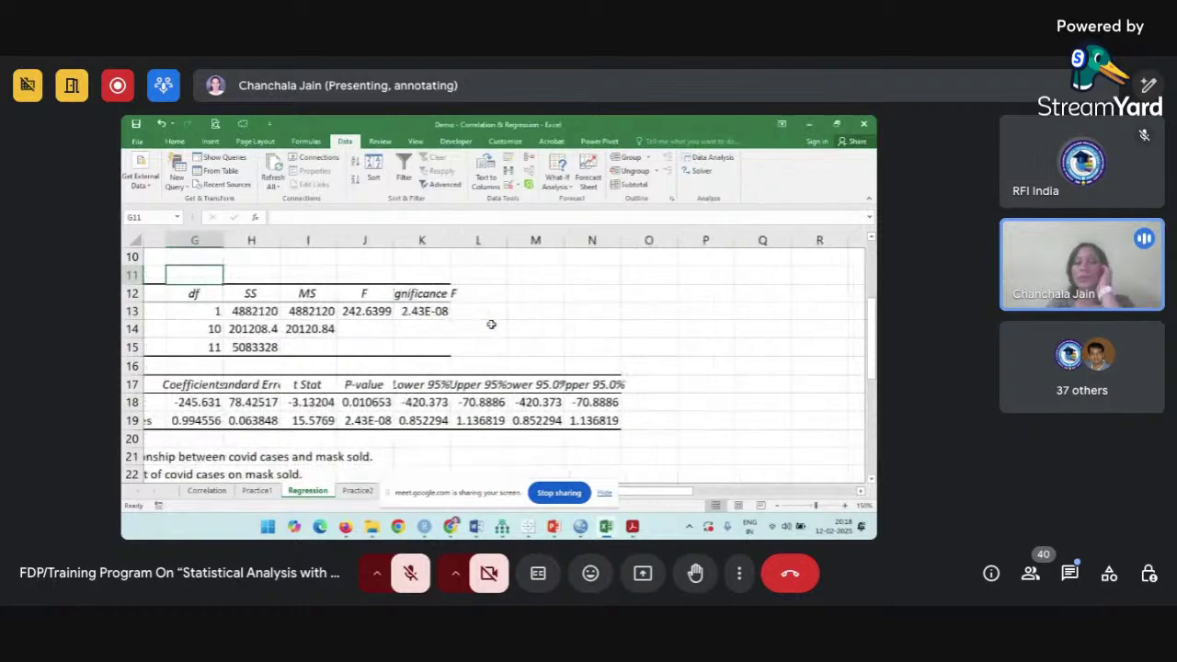
{"action": "left_click", "coordinate": [428, 241]}
{"action": "left_click_drag", "start_coordinate": [428, 241], "coordinate": [457, 240]}
Write "<.05, model is a good fit" in L13 beside the Significance F value.
{"action": "left_click", "coordinate": [427, 310]}
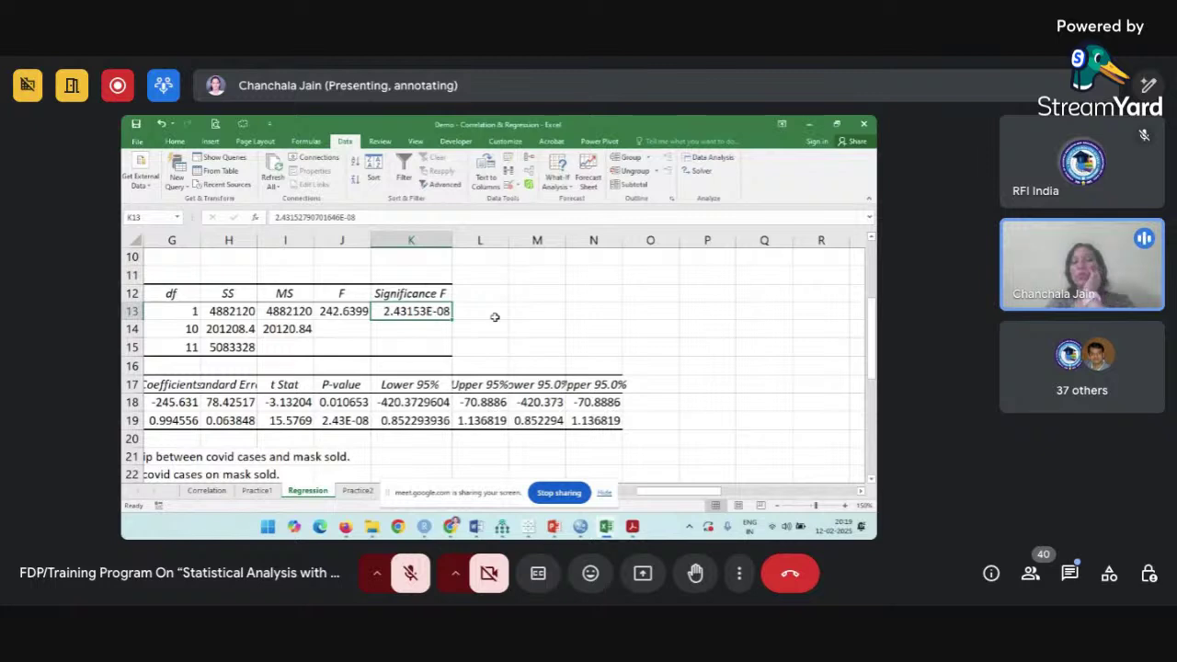
{"action": "key", "text": "Right"}
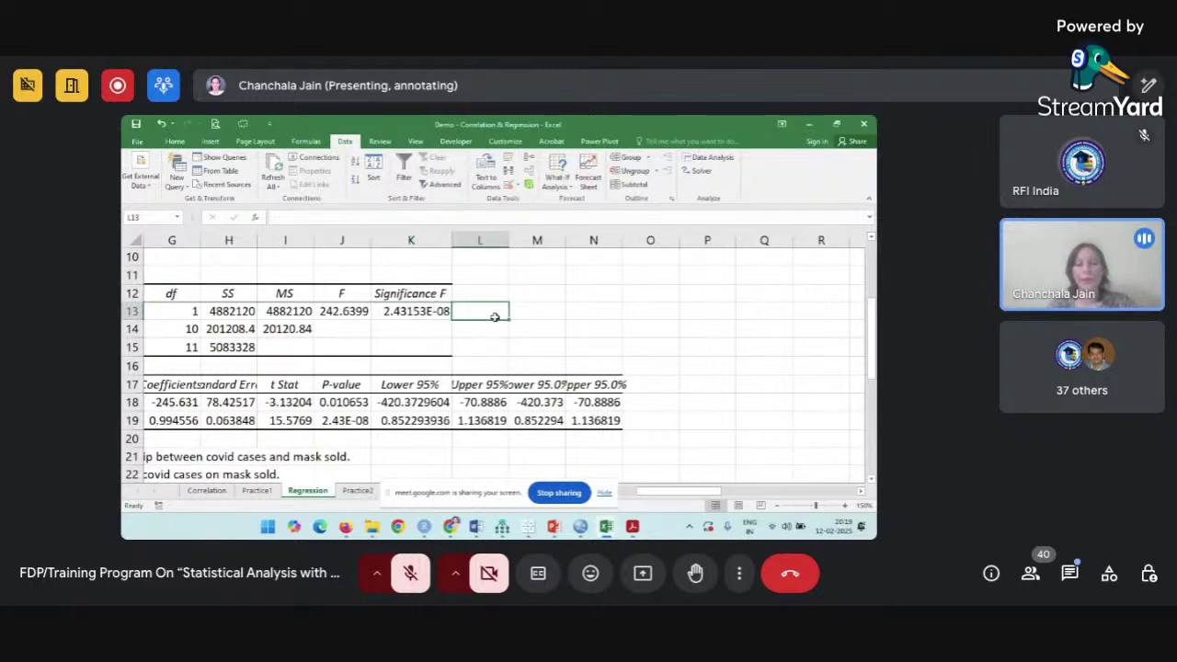
{"action": "type", "text": "<.05"}
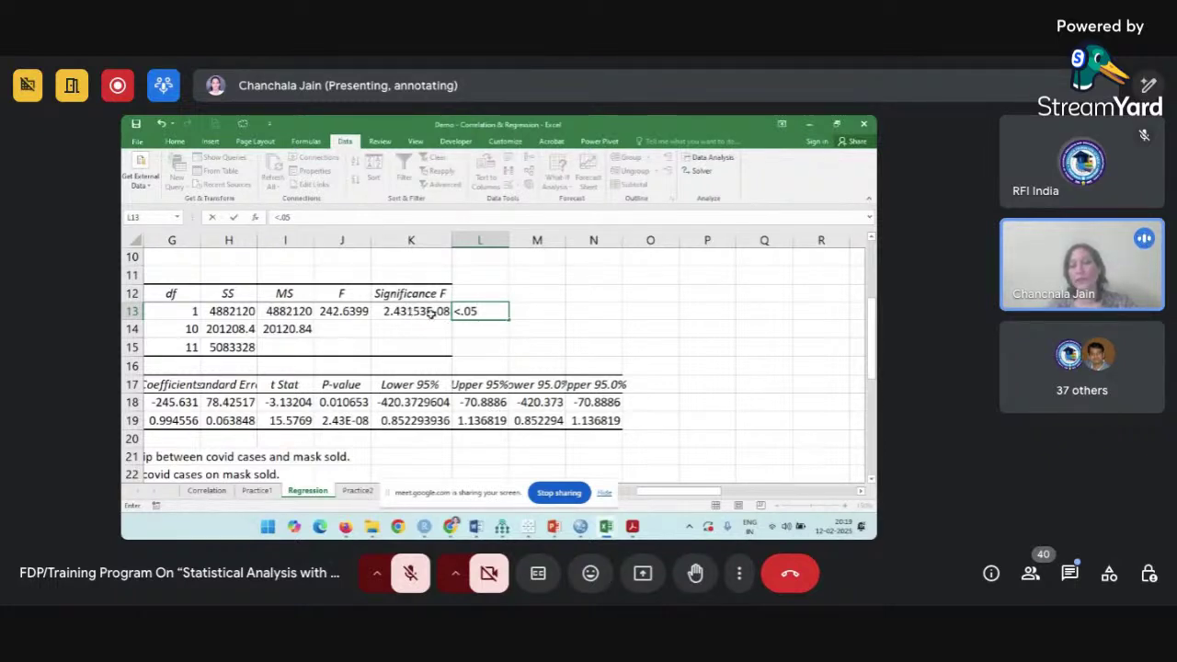
{"action": "type", "text": ", model is a good "}
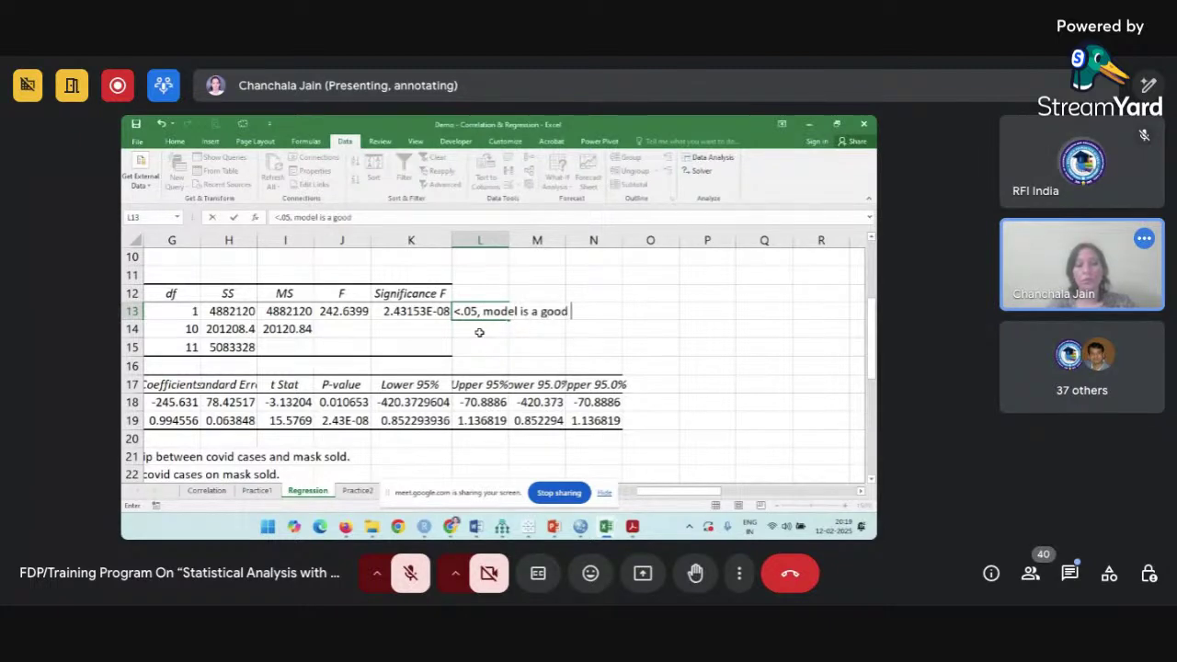
{"action": "type", "text": "fit."}
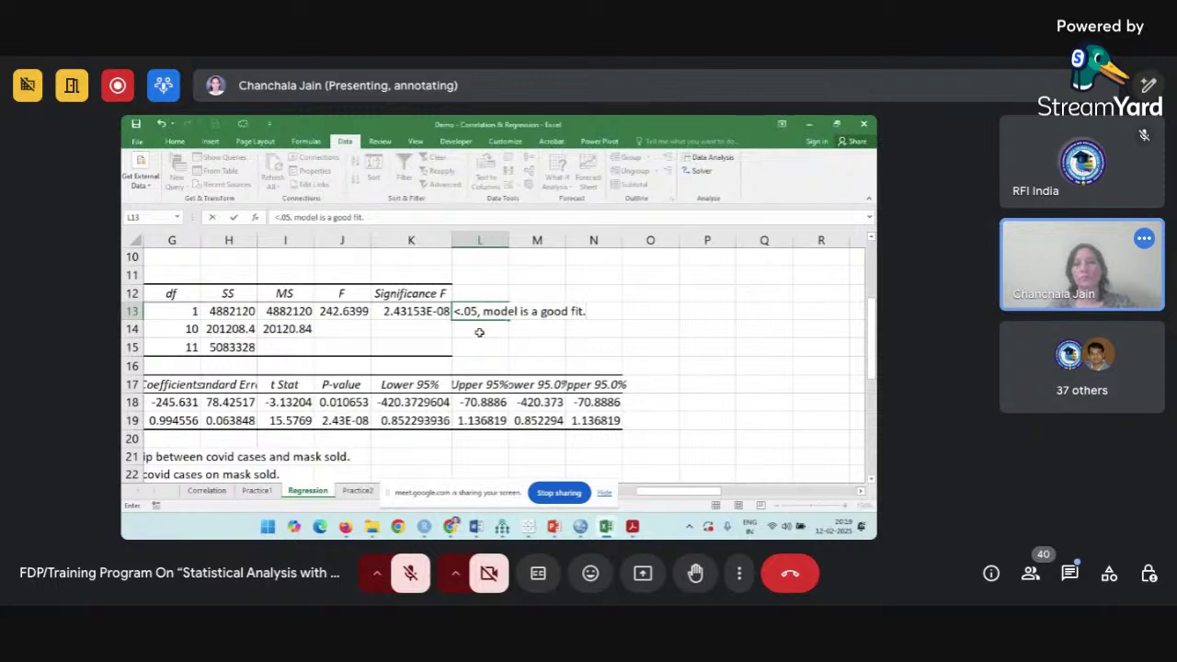
{"action": "left_click", "coordinate": [525, 359]}
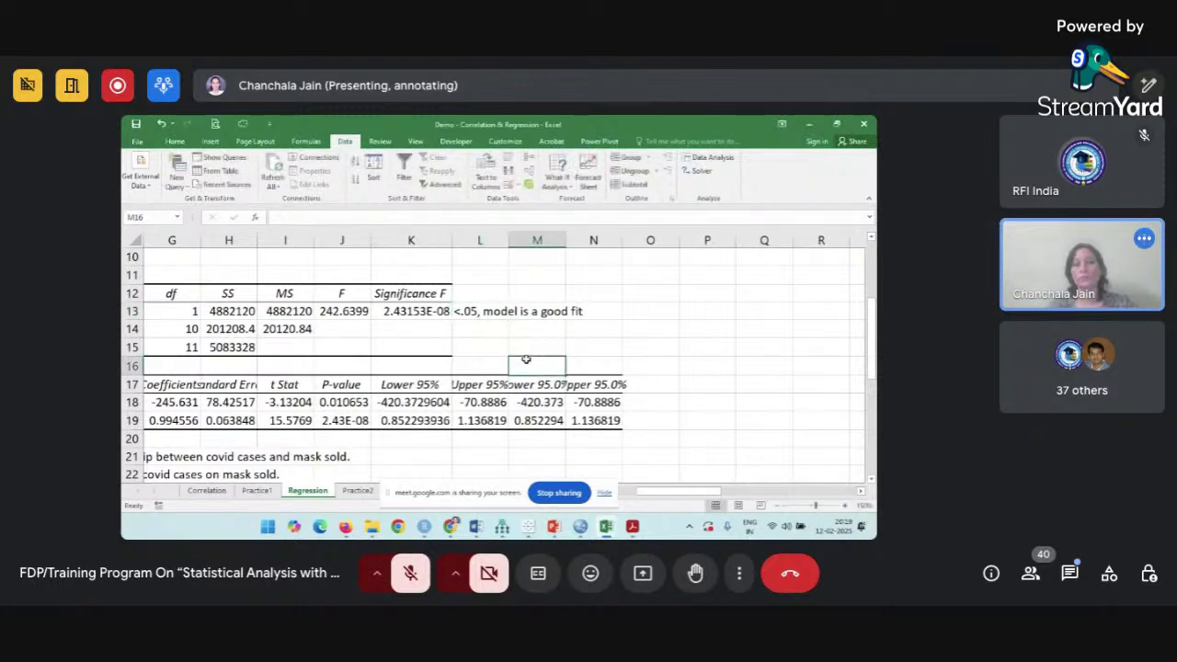
Highlight the coefficients table in F17:J19, covering the Intercept and COVID Cases rows through the P-value column.
{"action": "scroll", "coordinate": [526, 359], "scroll_direction": "left", "scroll_amount": 2}
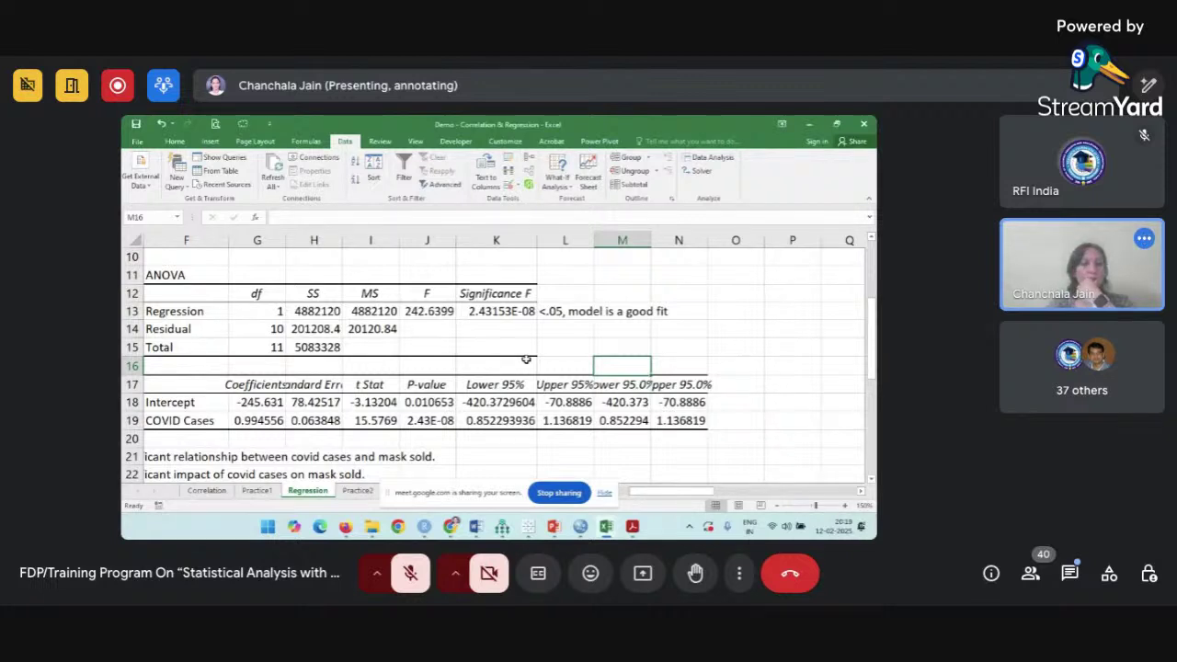
{"action": "scroll", "coordinate": [515, 368], "scroll_direction": "left", "scroll_amount": 4}
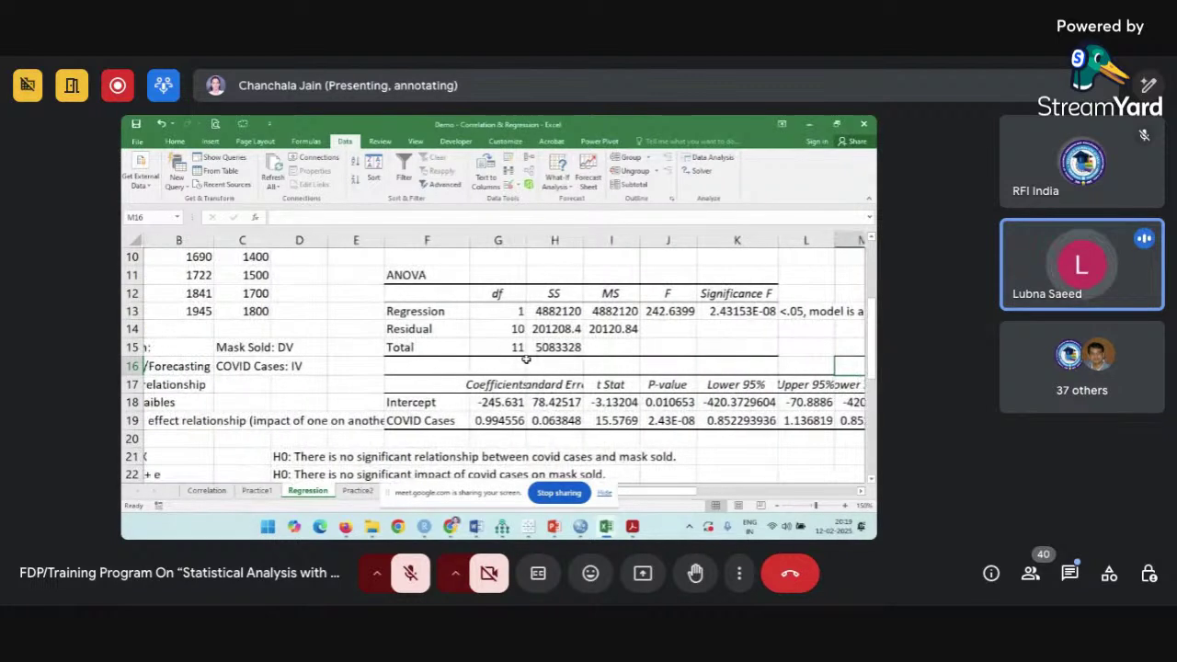
{"action": "left_click_drag", "start_coordinate": [423, 385], "coordinate": [732, 432]}
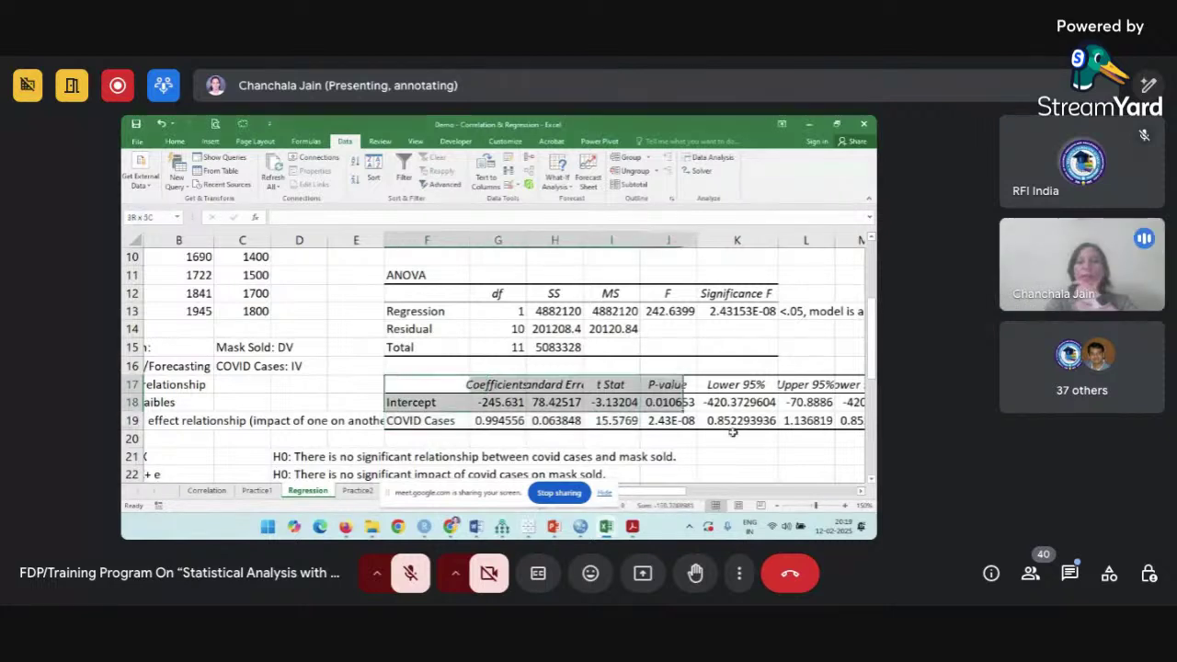
{"action": "left_click", "coordinate": [674, 405]}
{"action": "left_click_drag", "start_coordinate": [448, 392], "coordinate": [651, 416]}
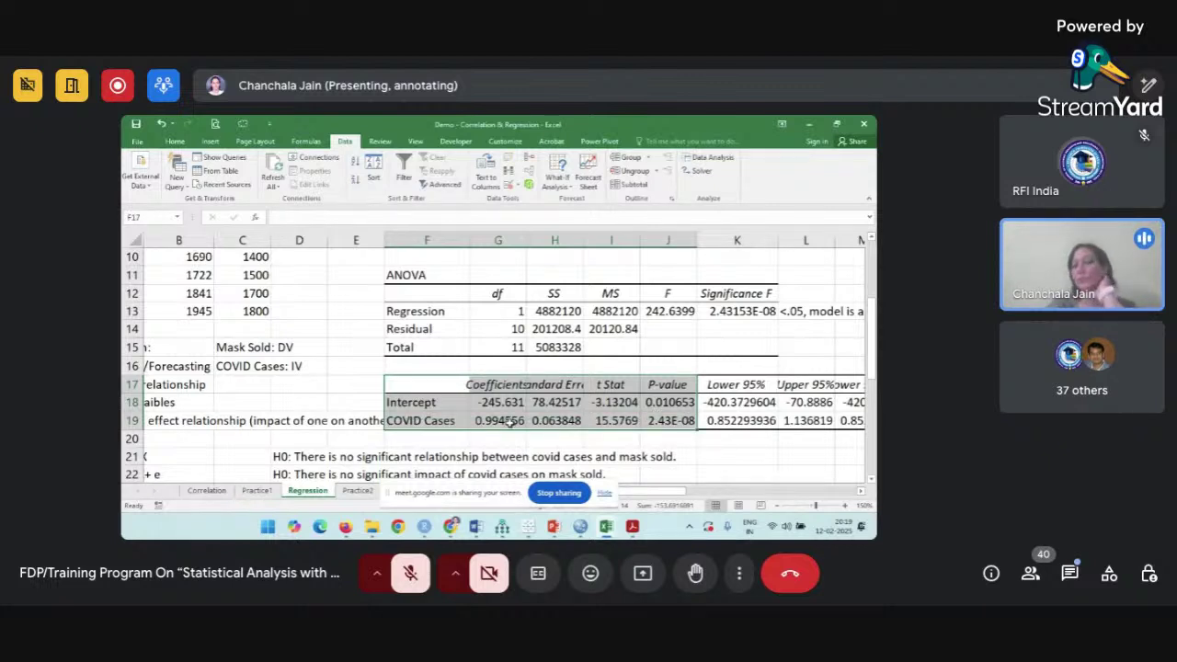
Widen columns G and H so the Coefficients and Standard Error headers fit in full.
{"action": "left_click", "coordinate": [484, 385]}
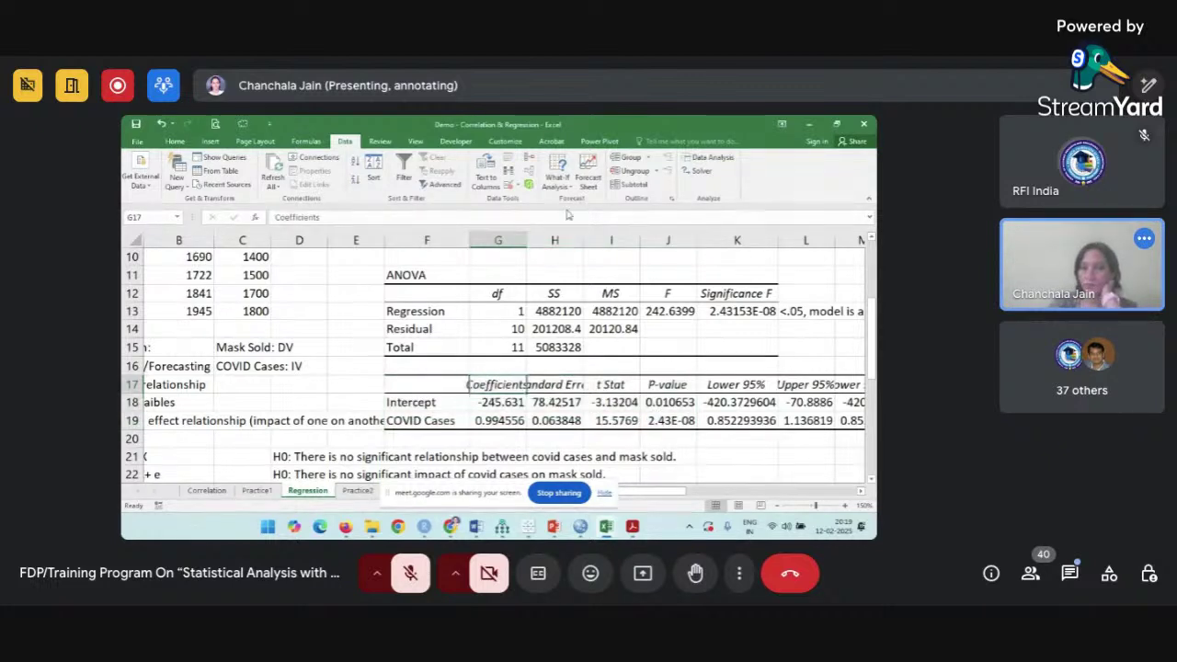
{"action": "double_click", "coordinate": [526, 240]}
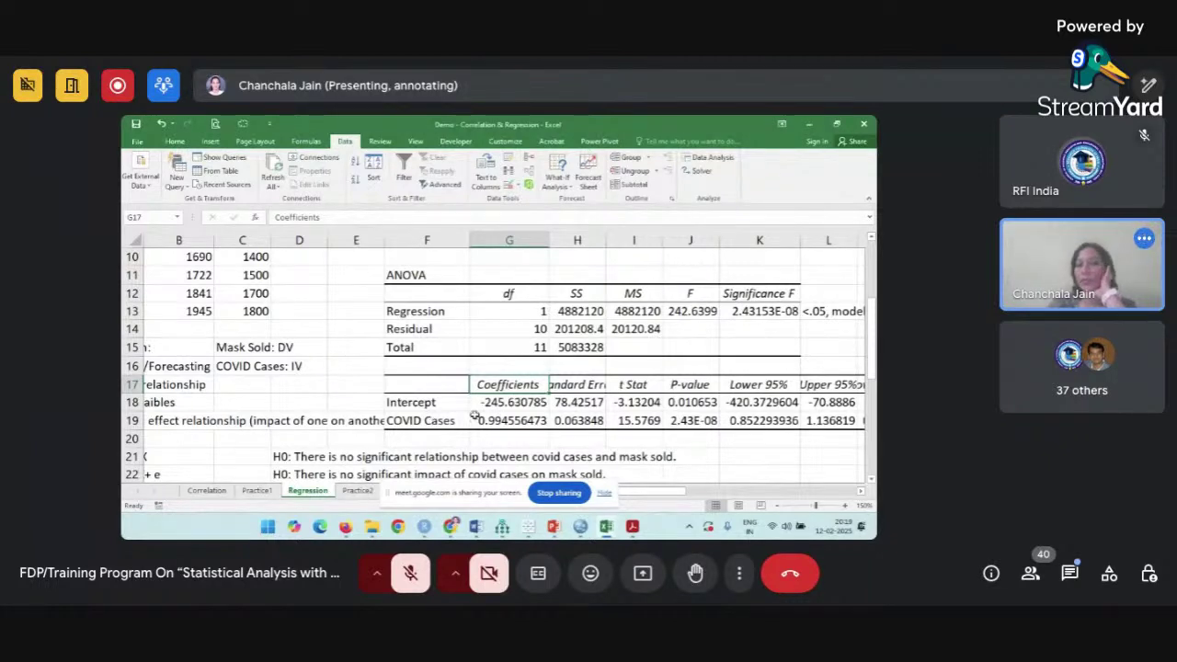
{"action": "left_click", "coordinate": [451, 406]}
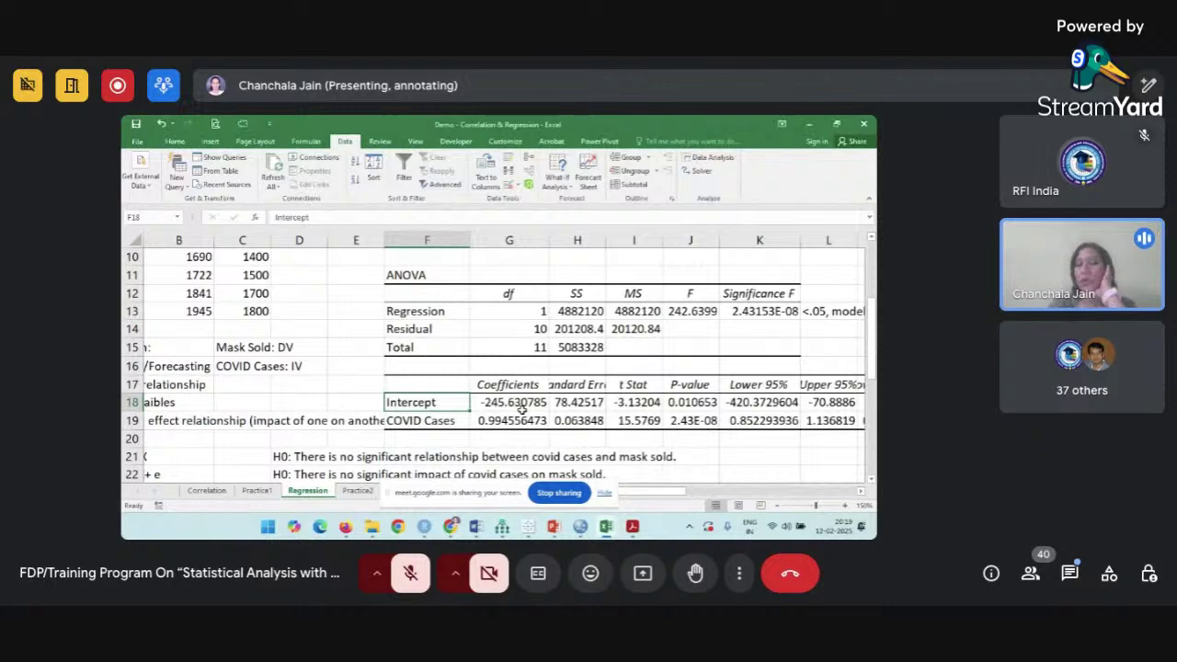
{"action": "left_click", "coordinate": [448, 421]}
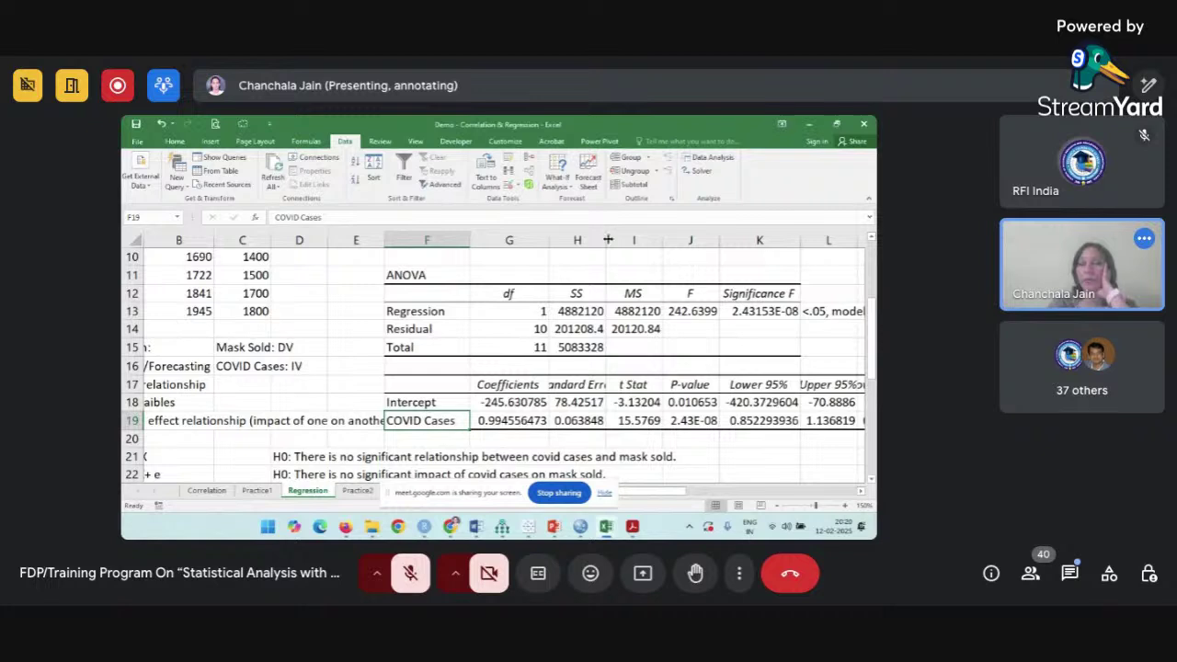
{"action": "left_click_drag", "start_coordinate": [605, 240], "coordinate": [625, 240]}
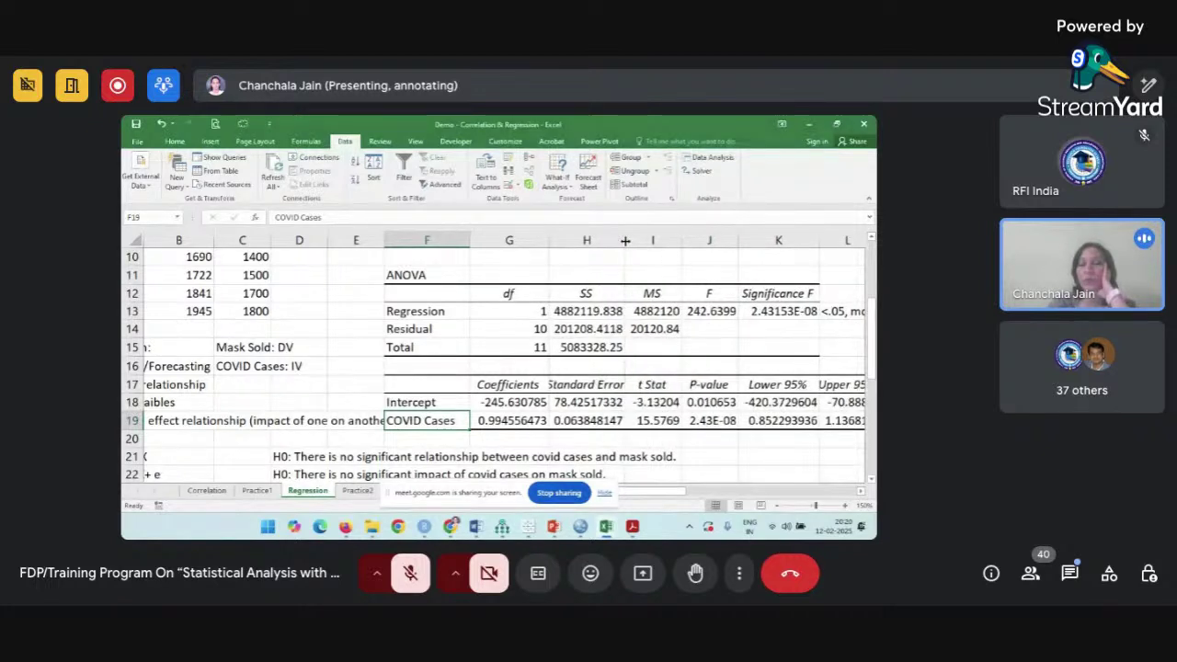
Highlight the Intercept and COVID Cases coefficients, followed by the P-value header and the P-value of each row.
{"action": "left_click", "coordinate": [511, 399]}
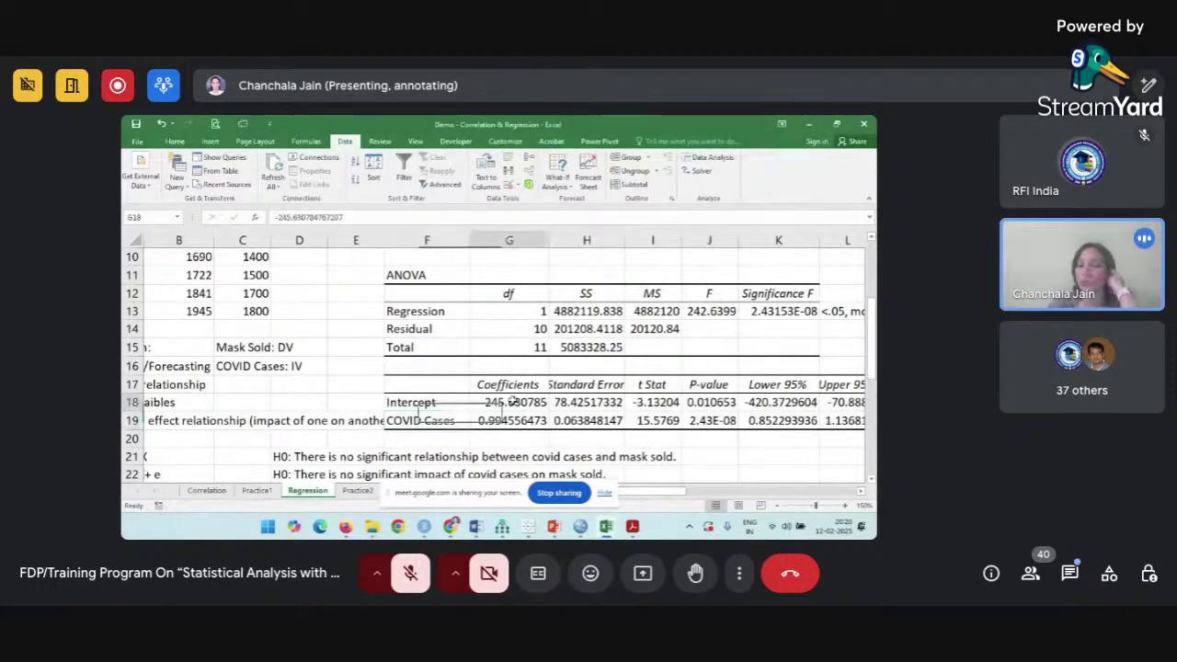
{"action": "left_click", "coordinate": [513, 419], "text": "shift"}
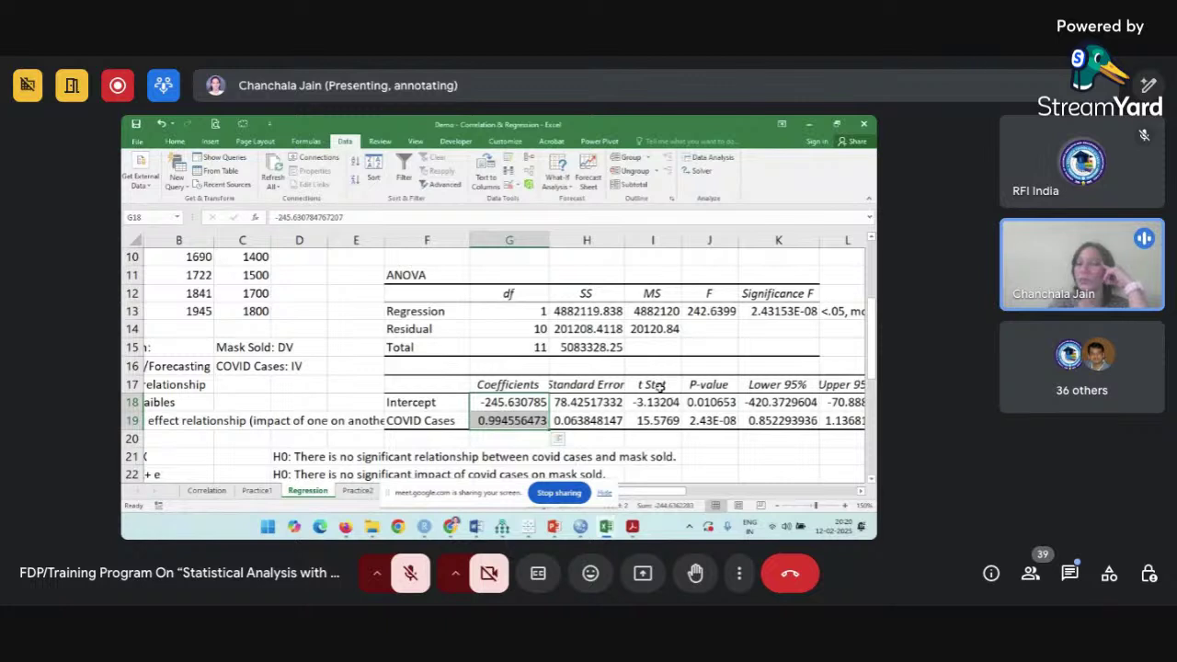
{"action": "left_click", "coordinate": [696, 380]}
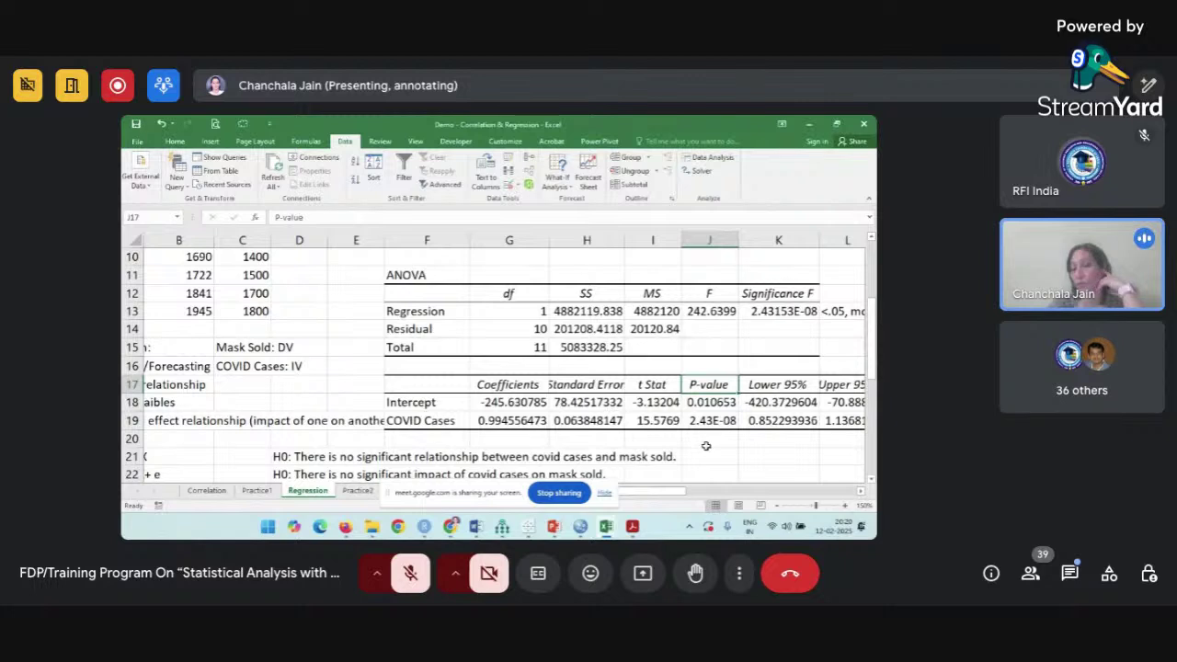
{"action": "left_click", "coordinate": [706, 401]}
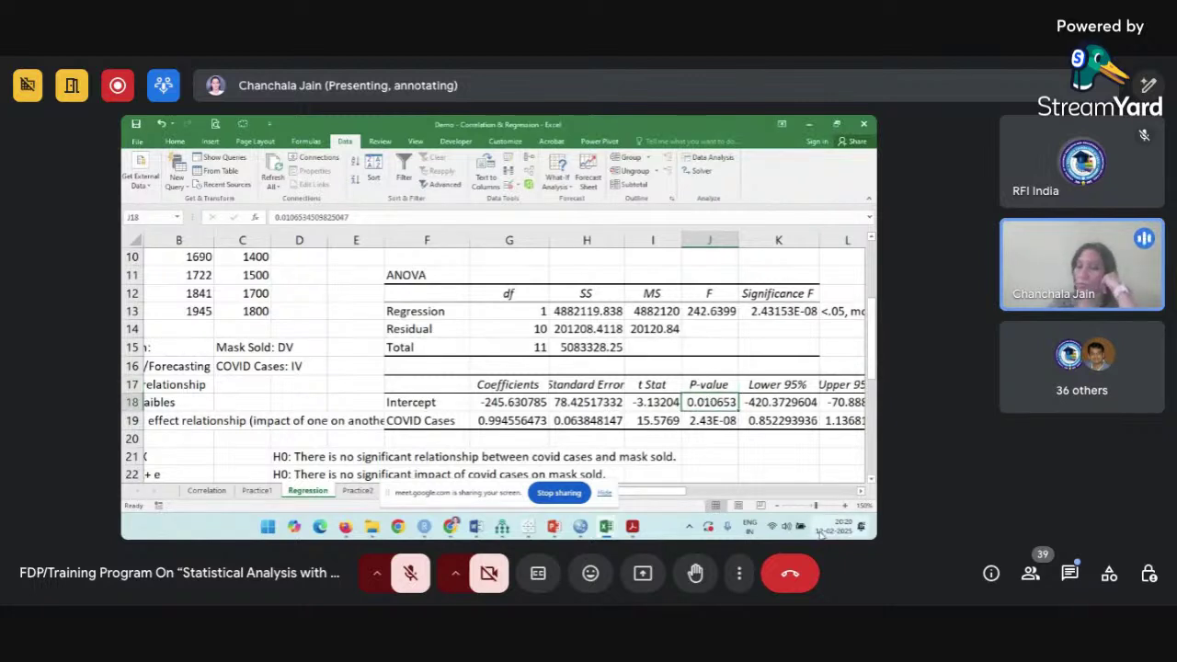
{"action": "left_click", "coordinate": [713, 419]}
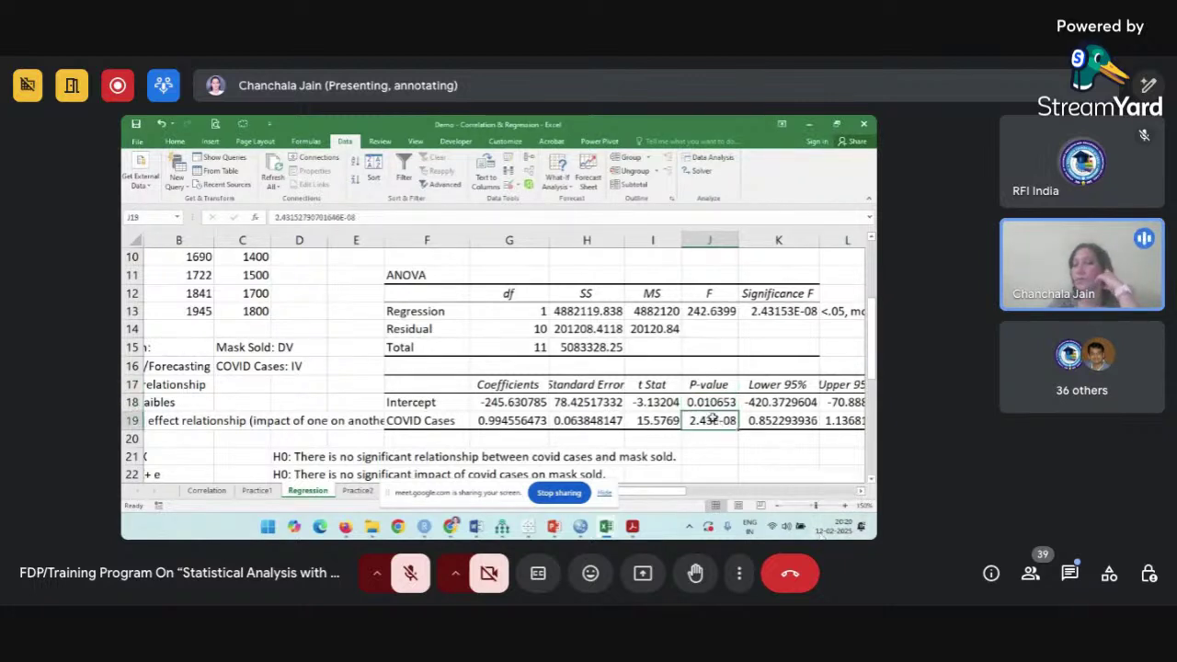
{"action": "left_click", "coordinate": [770, 472]}
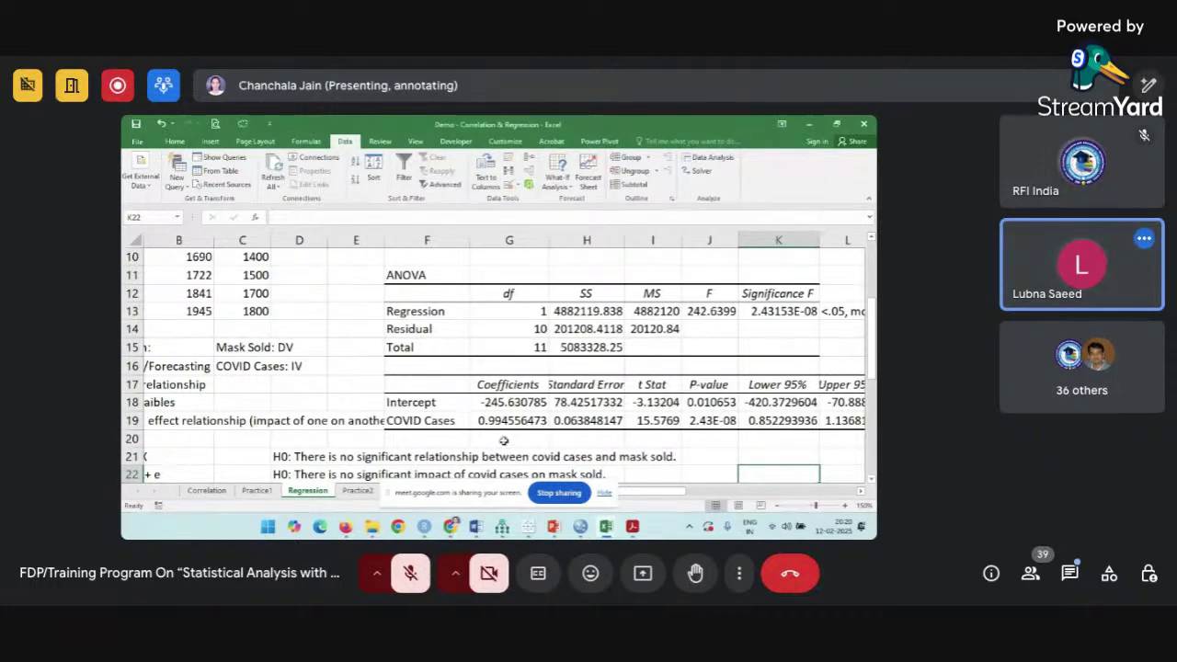
Write the regression equation "Mask Sold = -245.63 + 0.99*COVID Cases" in M22 below the coefficients table.
{"action": "scroll", "coordinate": [515, 446], "scroll_direction": "down", "scroll_amount": 3}
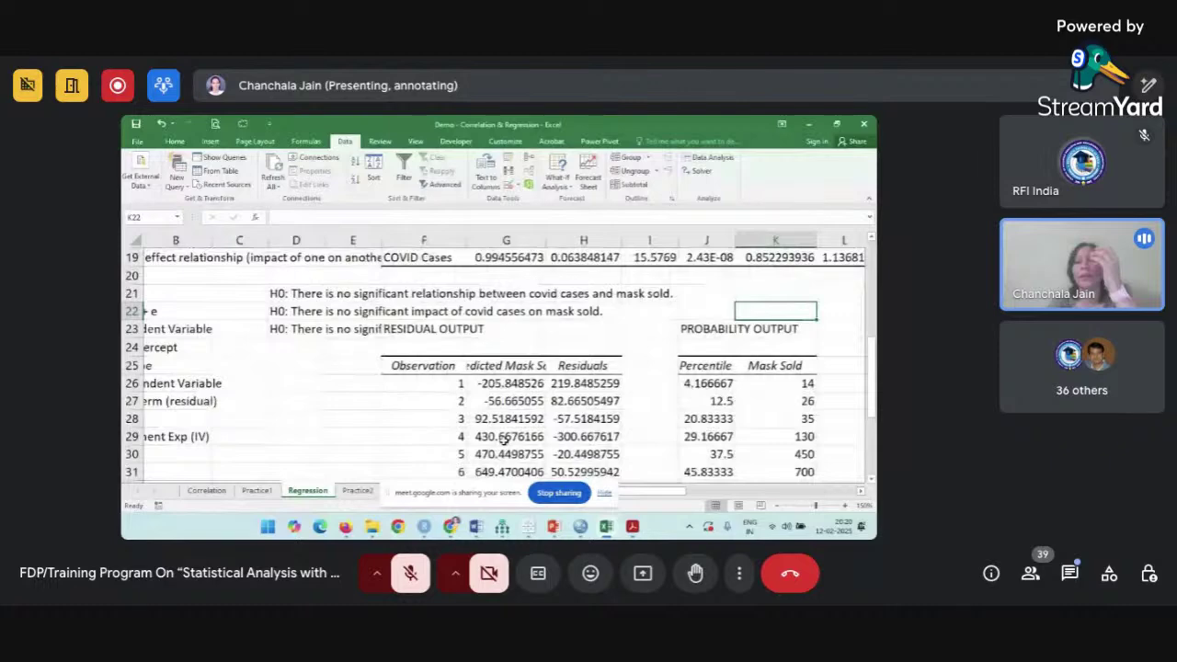
{"action": "scroll", "coordinate": [504, 440], "scroll_direction": "up", "scroll_amount": 2}
{"action": "scroll", "coordinate": [504, 440], "scroll_direction": "right", "scroll_amount": 3}
{"action": "scroll", "coordinate": [504, 440], "scroll_direction": "right", "scroll_amount": 2}
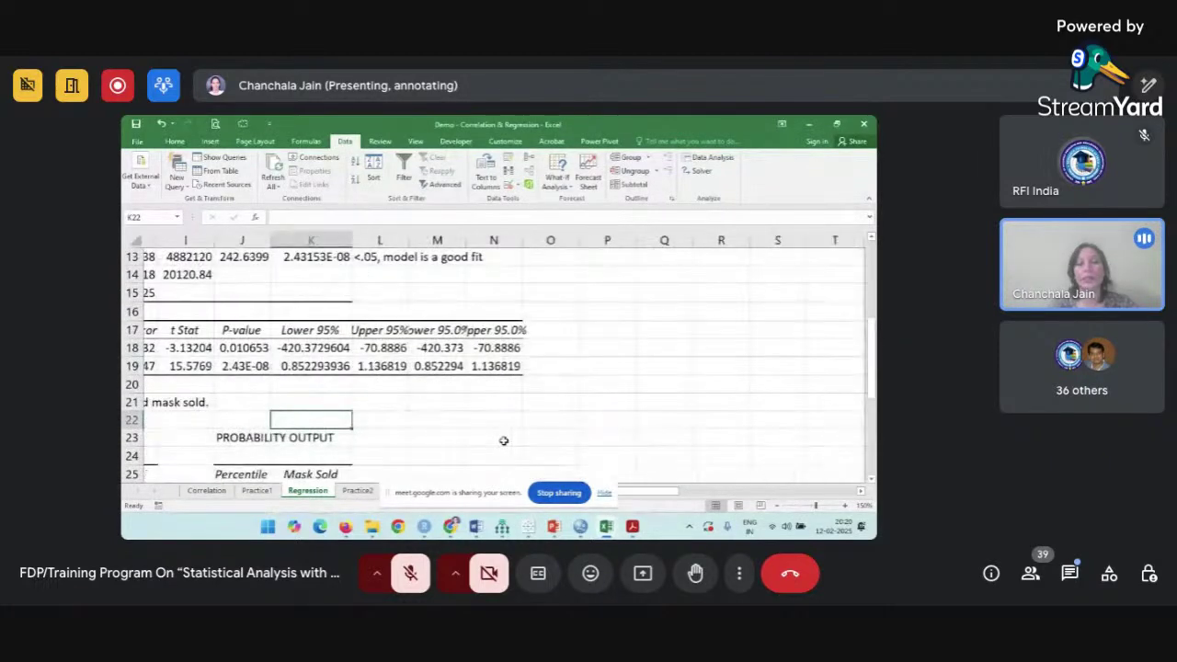
{"action": "scroll", "coordinate": [503, 440], "scroll_direction": "up", "scroll_amount": 1}
{"action": "scroll", "coordinate": [504, 441], "scroll_direction": "left", "scroll_amount": 1}
{"action": "left_click", "coordinate": [547, 437]}
{"action": "scroll", "coordinate": [547, 436], "scroll_direction": "left", "scroll_amount": 3}
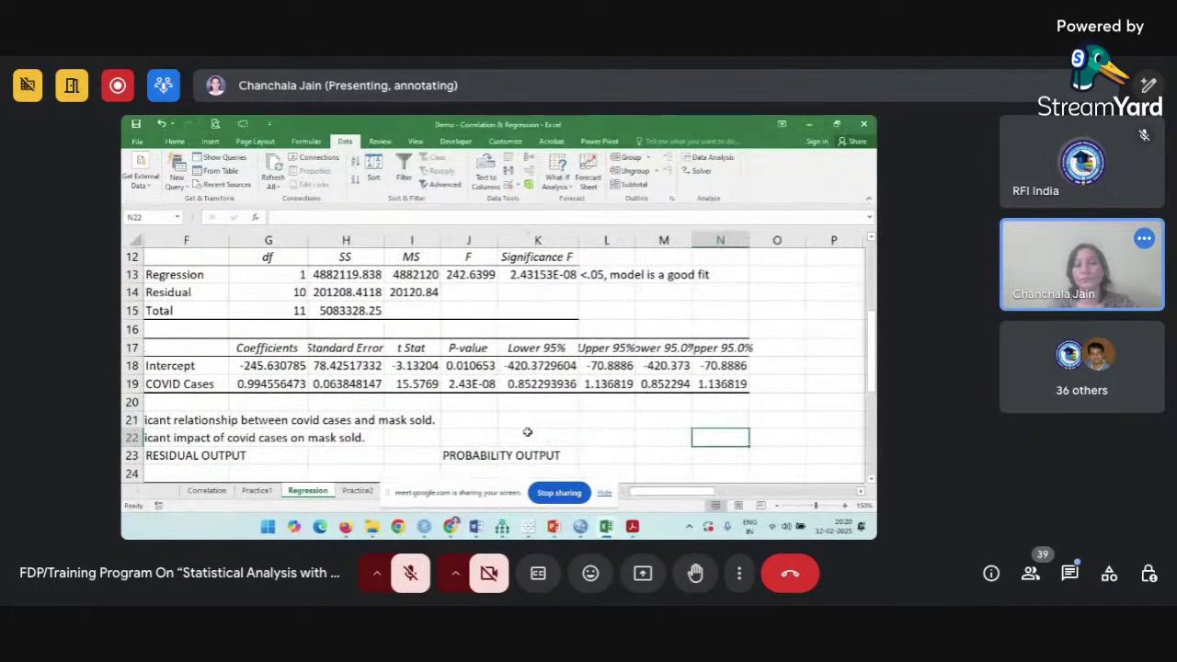
{"action": "left_click", "coordinate": [668, 440]}
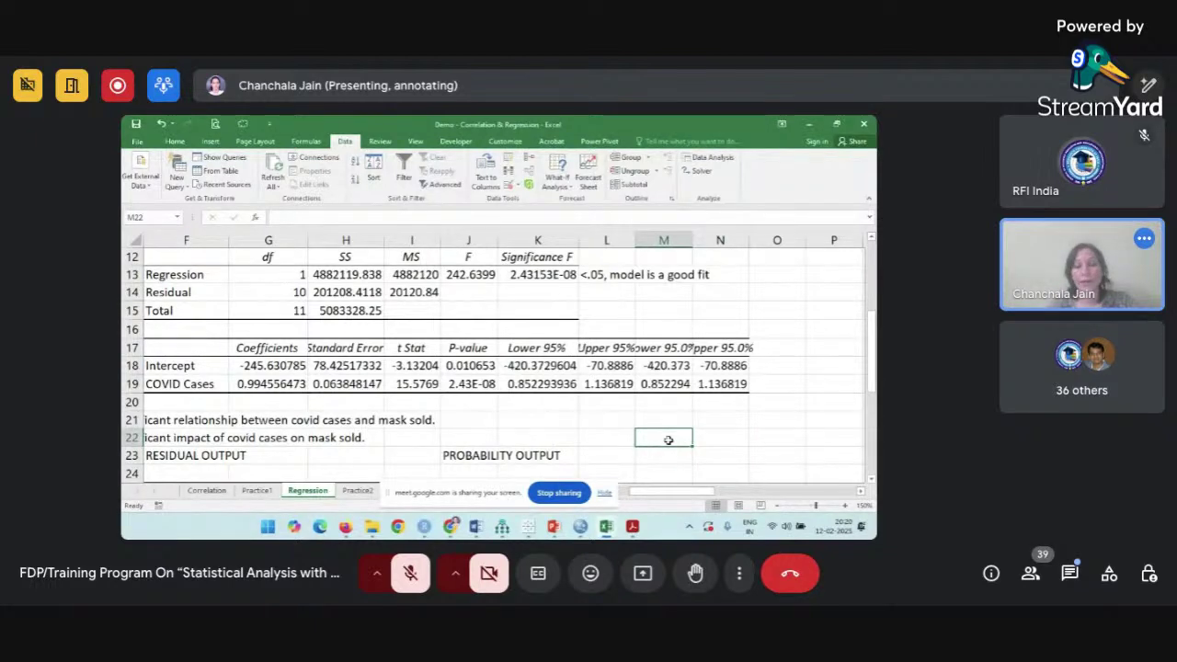
{"action": "type", "text": "Mask S"}
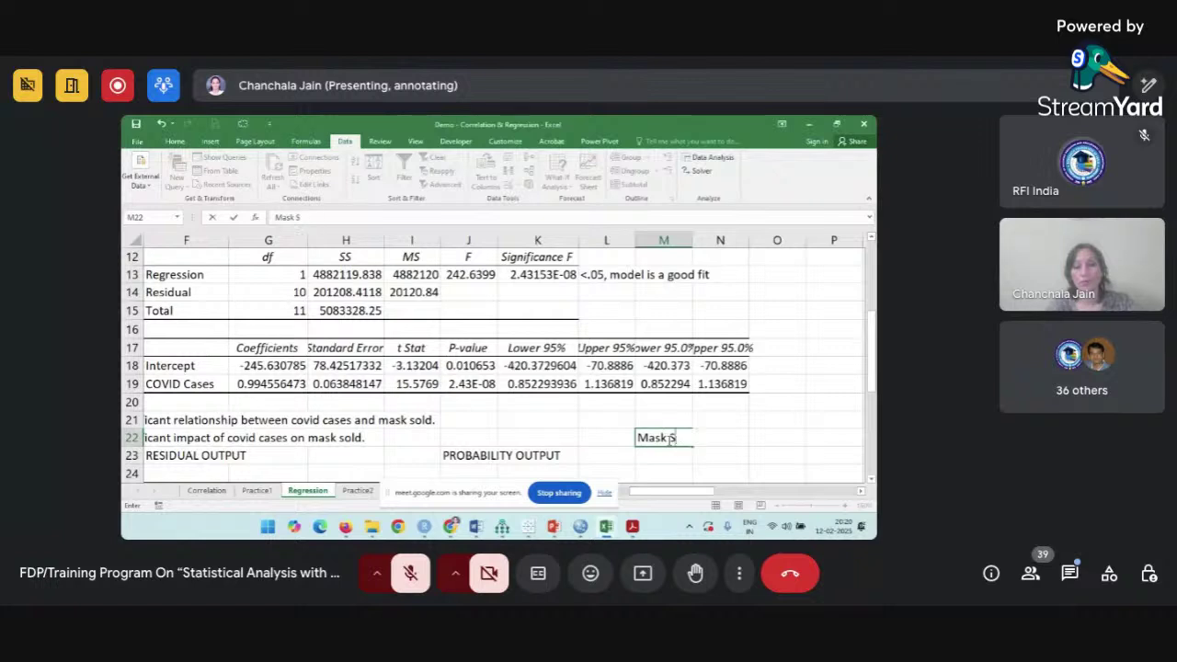
{"action": "type", "text": "old"}
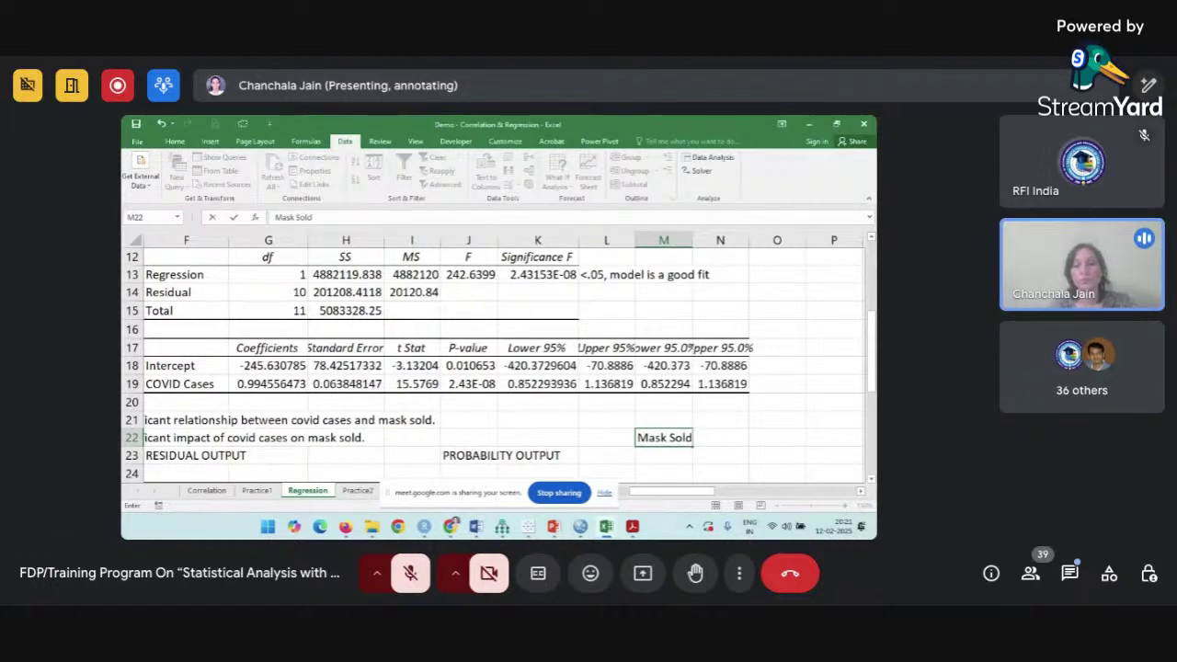
{"action": "type", "text": " = -2"}
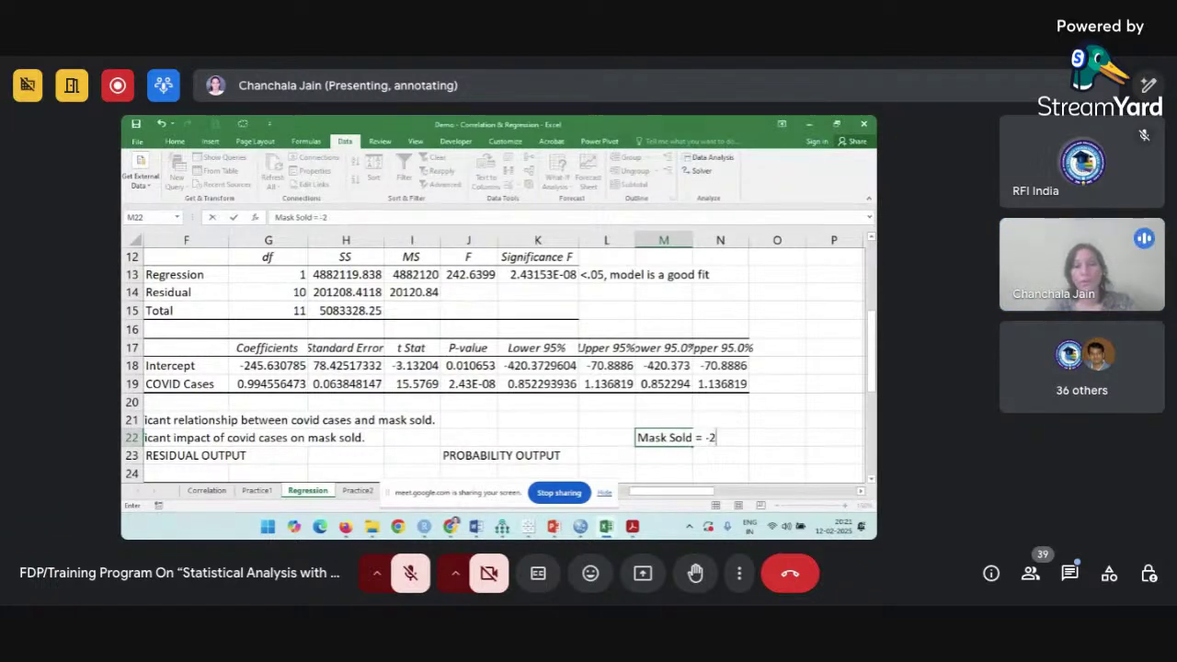
{"action": "type", "text": "45.63"}
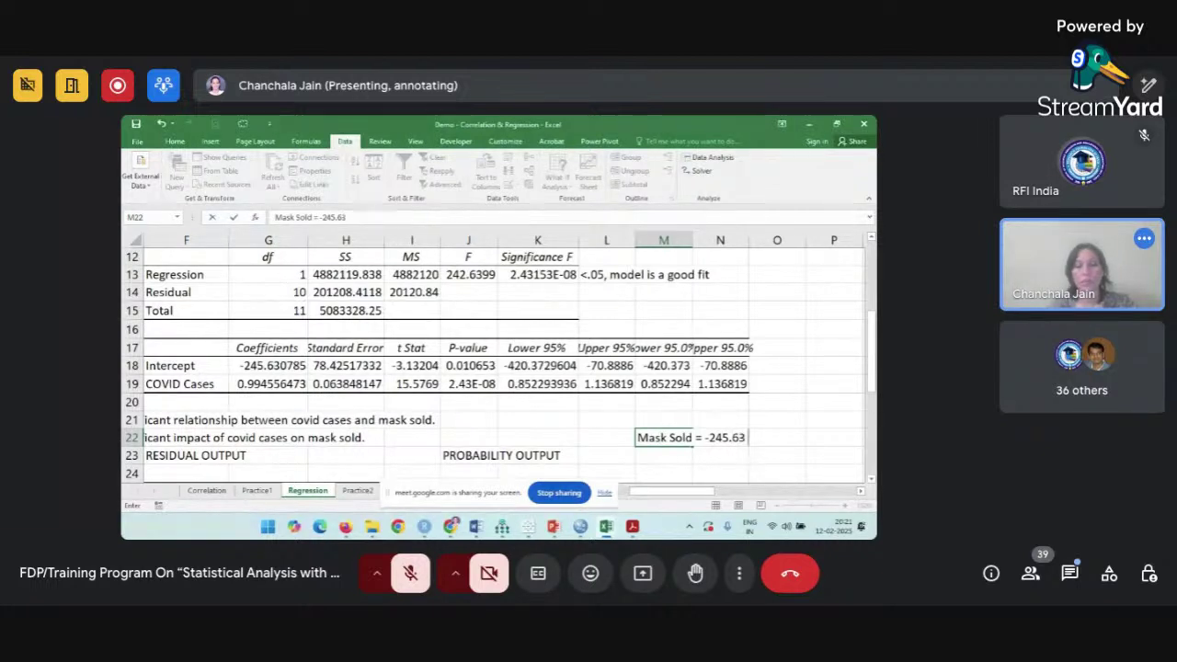
{"action": "type", "text": " + 0"}
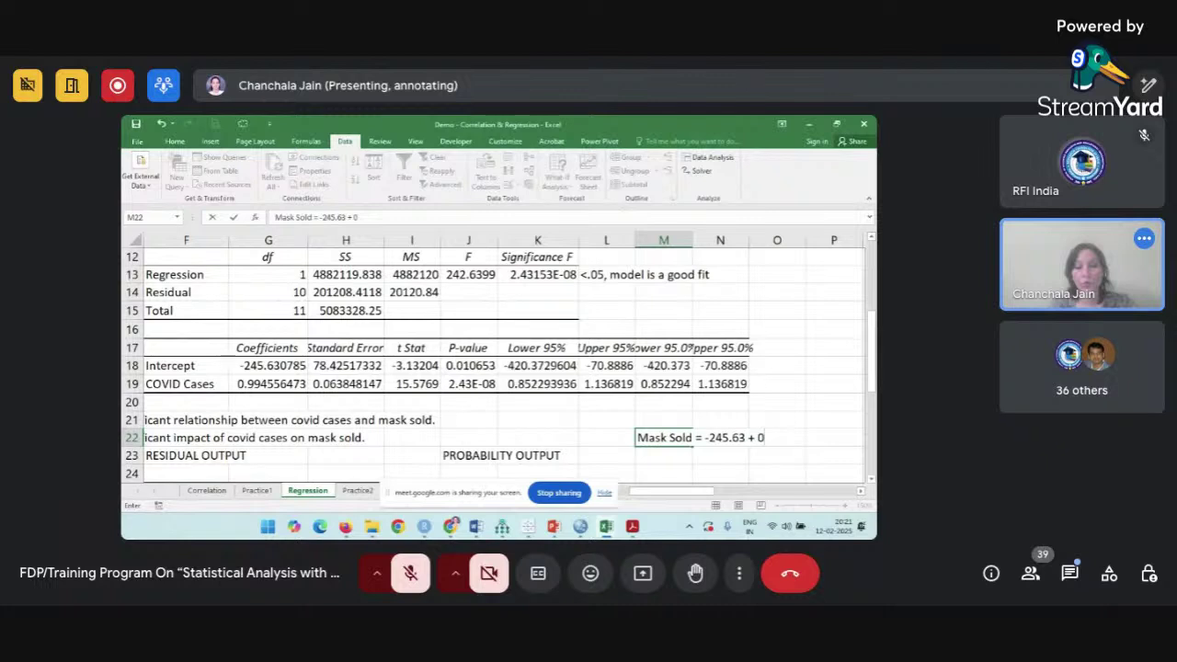
{"action": "type", "text": ".99*COVID"}
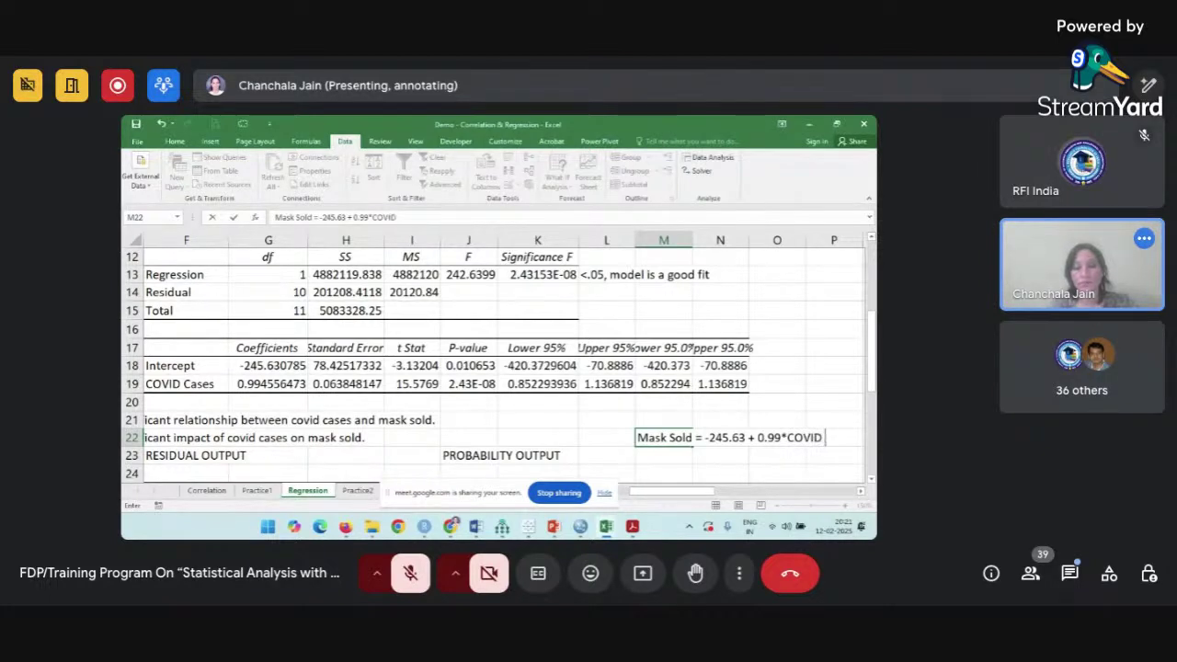
{"action": "type", "text": " Cases"}
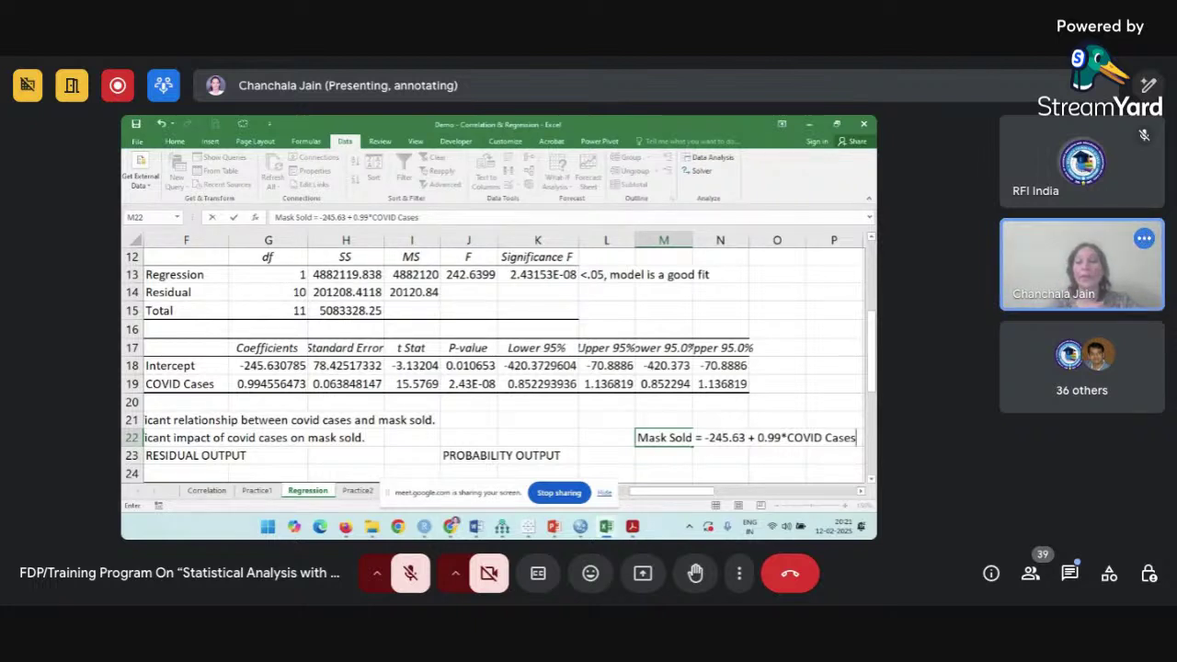
{"action": "left_click", "coordinate": [743, 459]}
Point out the regression equation in M22 and move the screen-sharing bar off the sheet tabs.
{"action": "scroll", "coordinate": [744, 461], "scroll_direction": "right", "scroll_amount": 2}
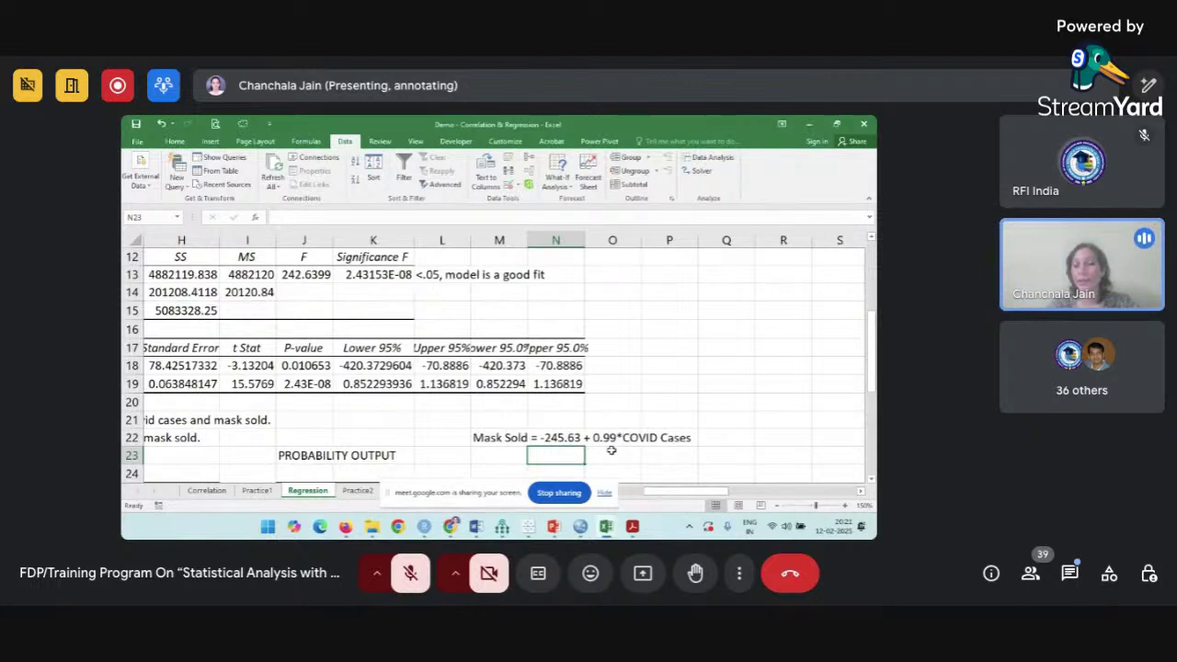
{"action": "left_click", "coordinate": [499, 434]}
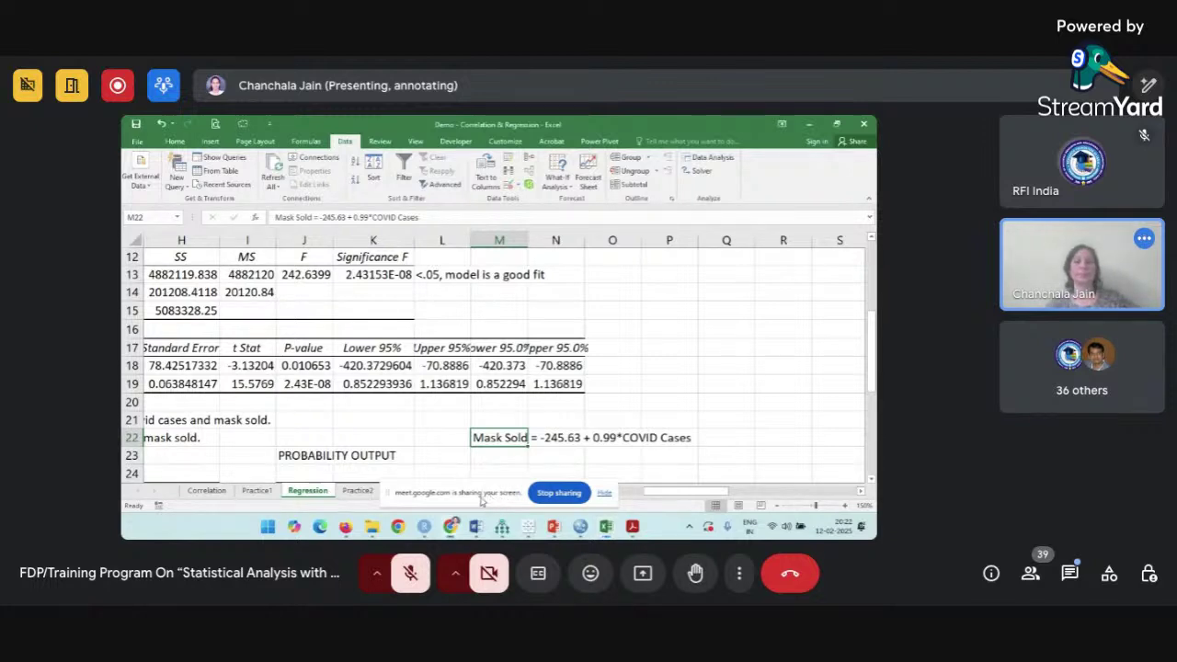
{"action": "left_click_drag", "start_coordinate": [487, 500], "coordinate": [722, 499]}
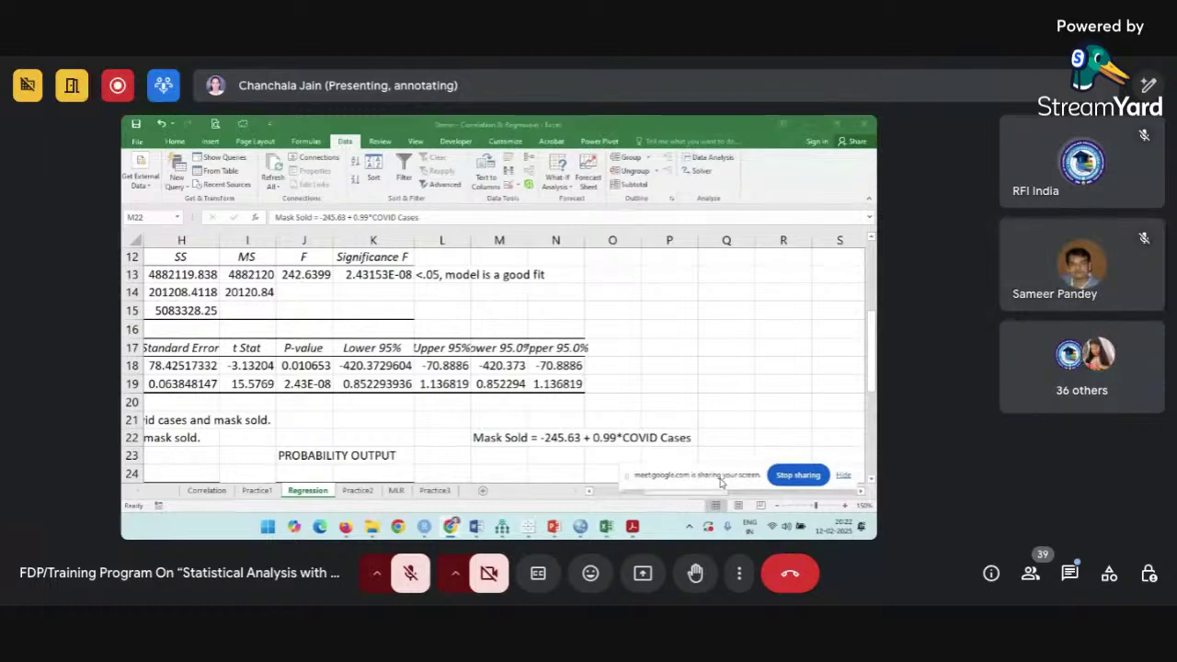
{"action": "left_click", "coordinate": [432, 402]}
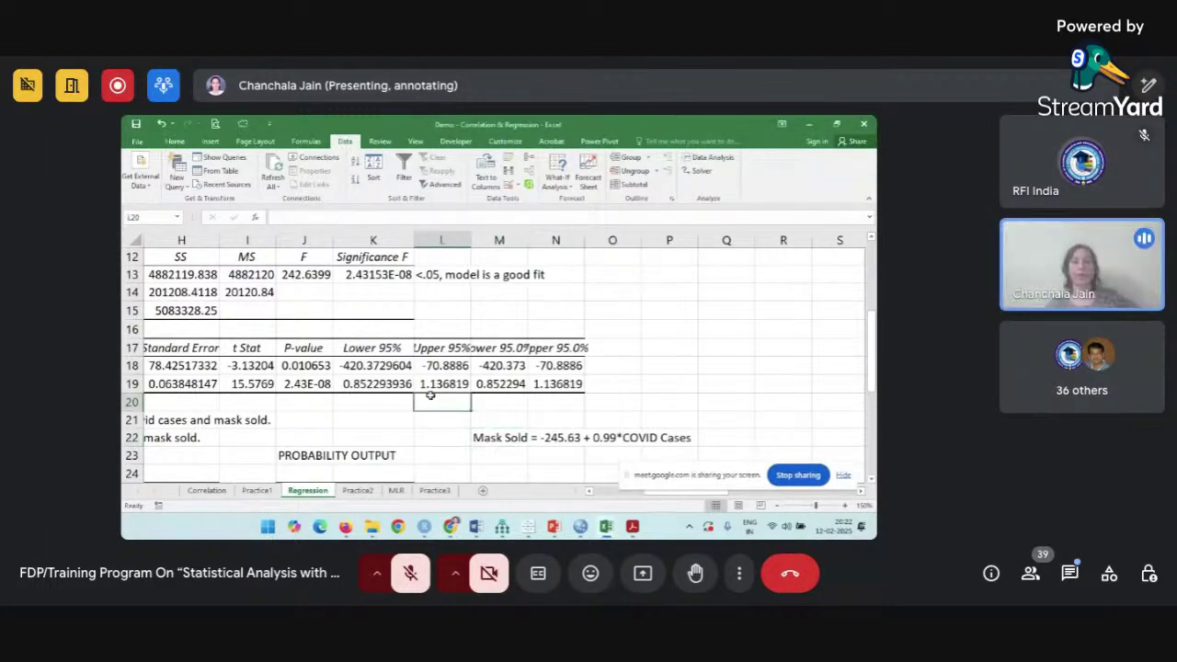
Examine the regression charts beside the output, including the COVID Cases Residual Plot, Line Fit Plot and Normal Probability Plot.
{"action": "scroll", "coordinate": [430, 396], "scroll_direction": "up", "scroll_amount": 4}
{"action": "scroll", "coordinate": [429, 395], "scroll_direction": "right", "scroll_amount": 5}
{"action": "scroll", "coordinate": [429, 395], "scroll_direction": "left", "scroll_amount": 4}
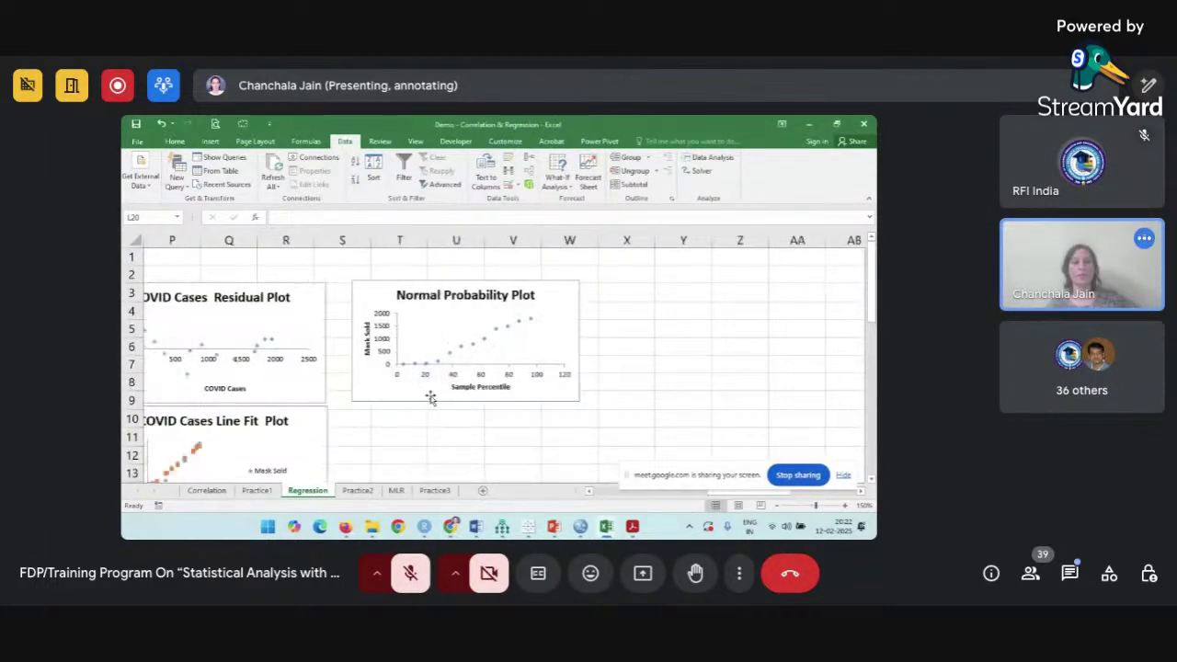
{"action": "scroll", "coordinate": [430, 396], "scroll_direction": "down", "scroll_amount": 2}
{"action": "scroll", "coordinate": [429, 395], "scroll_direction": "right", "scroll_amount": 2}
{"action": "scroll", "coordinate": [429, 395], "scroll_direction": "up", "scroll_amount": 2}
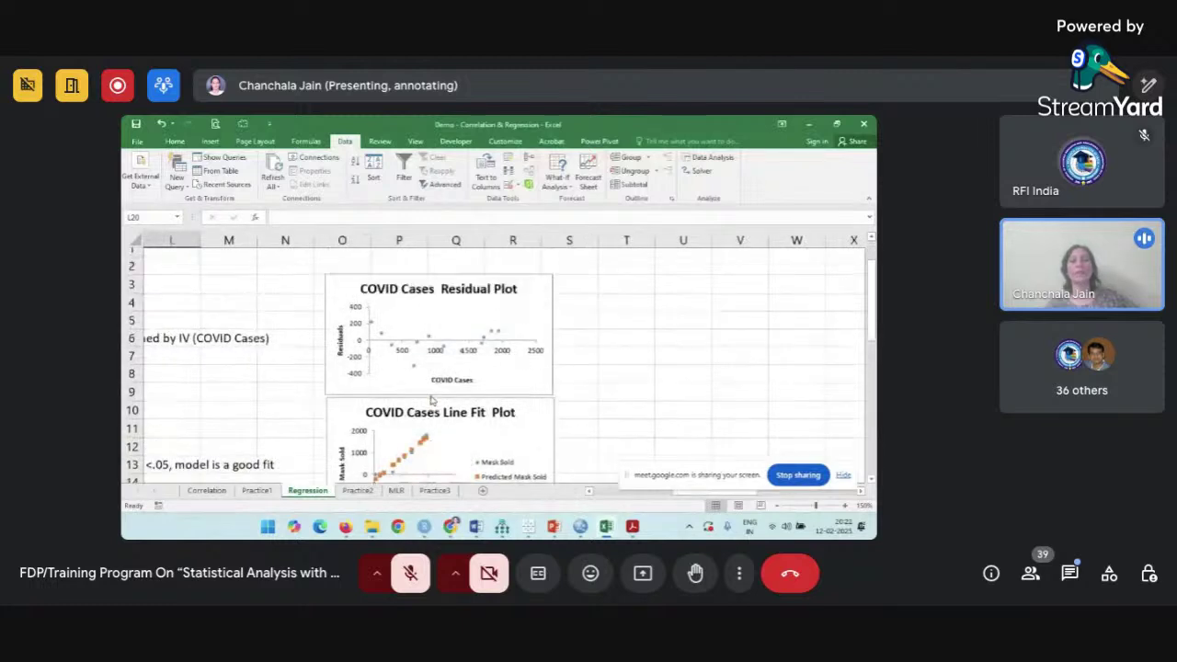
{"action": "scroll", "coordinate": [589, 400], "scroll_direction": "up", "scroll_amount": 3}
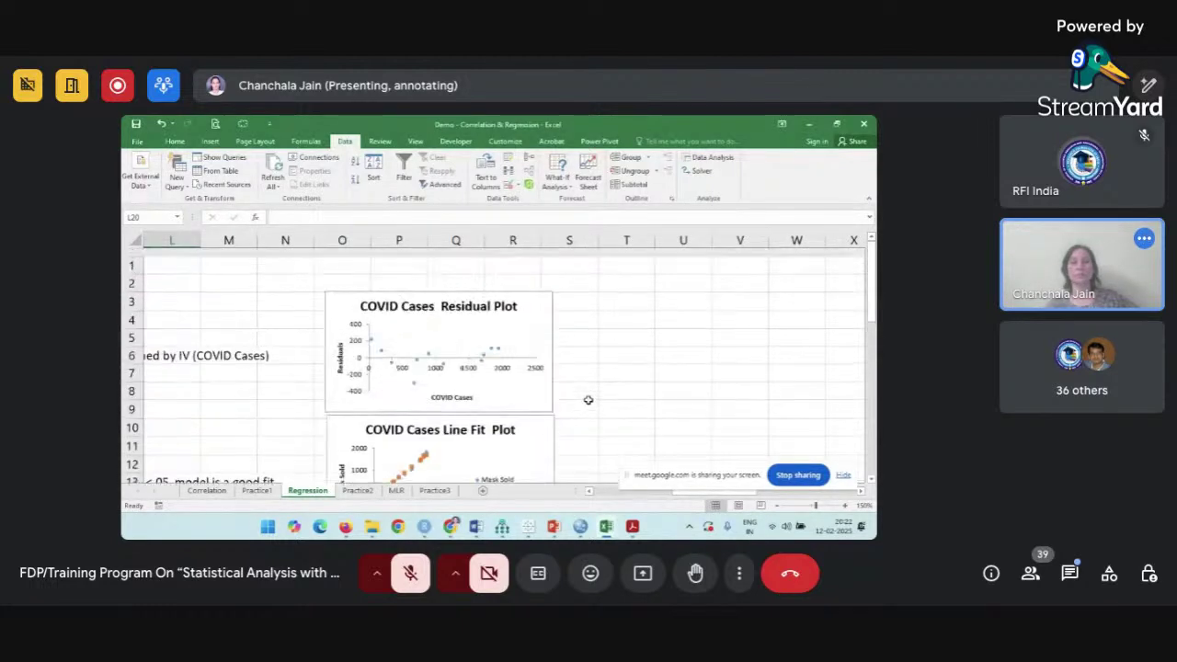
{"action": "left_click", "coordinate": [446, 315]}
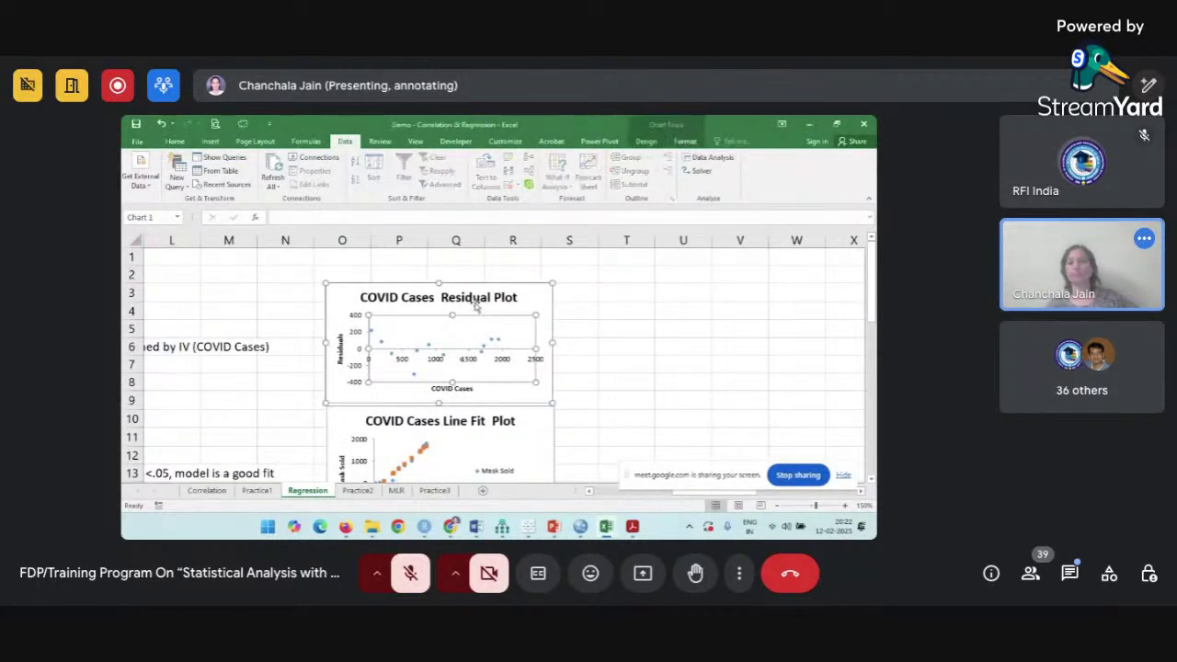
{"action": "left_click", "coordinate": [624, 409]}
{"action": "scroll", "coordinate": [622, 413], "scroll_direction": "down", "scroll_amount": 3}
{"action": "scroll", "coordinate": [622, 412], "scroll_direction": "up", "scroll_amount": 3}
{"action": "scroll", "coordinate": [622, 413], "scroll_direction": "right", "scroll_amount": 3}
{"action": "scroll", "coordinate": [623, 413], "scroll_direction": "down", "scroll_amount": 5}
{"action": "scroll", "coordinate": [607, 405], "scroll_direction": "up", "scroll_amount": 5}
{"action": "left_click", "coordinate": [399, 322]}
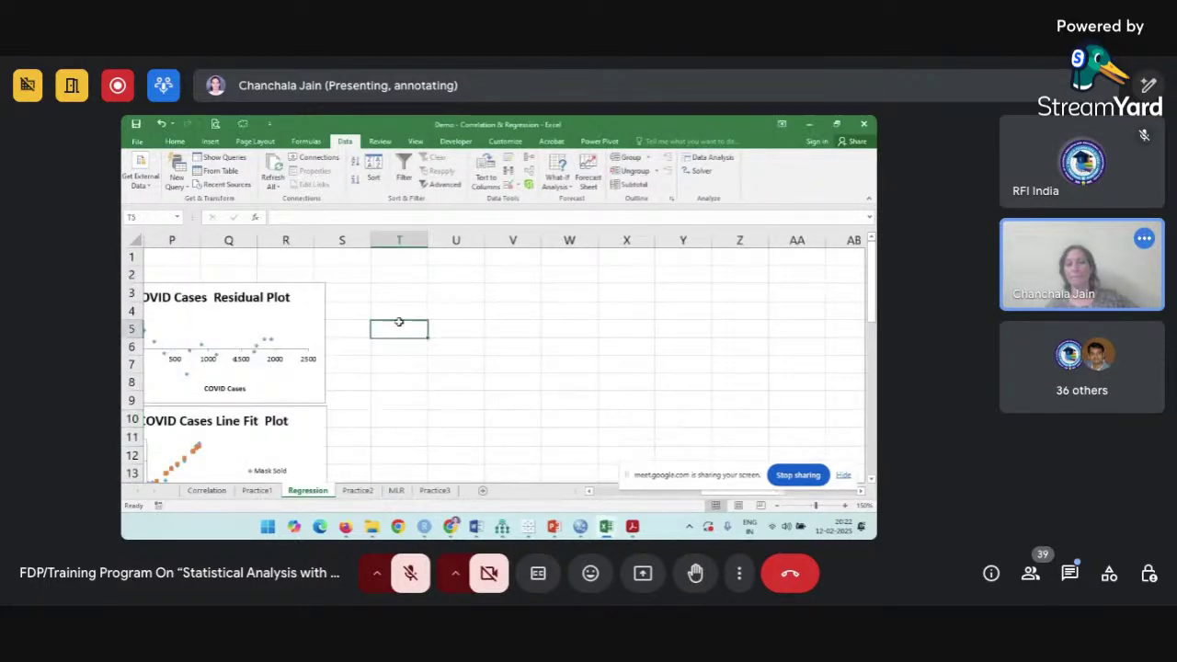
Check the area around the Residual and Line Fit plots and delete the Normal Probability Plot beside them.
{"action": "left_click", "coordinate": [454, 266]}
{"action": "scroll", "coordinate": [454, 267], "scroll_direction": "left", "scroll_amount": 3}
{"action": "scroll", "coordinate": [455, 267], "scroll_direction": "down", "scroll_amount": 1}
{"action": "scroll", "coordinate": [454, 266], "scroll_direction": "right", "scroll_amount": 2}
{"action": "scroll", "coordinate": [454, 266], "scroll_direction": "up", "scroll_amount": 1}
{"action": "scroll", "coordinate": [527, 364], "scroll_direction": "left", "scroll_amount": 2}
{"action": "scroll", "coordinate": [528, 364], "scroll_direction": "left", "scroll_amount": 3}
{"action": "scroll", "coordinate": [528, 364], "scroll_direction": "right", "scroll_amount": 6}
{"action": "scroll", "coordinate": [527, 364], "scroll_direction": "down", "scroll_amount": 5}
{"action": "scroll", "coordinate": [528, 364], "scroll_direction": "up", "scroll_amount": 5}
{"action": "scroll", "coordinate": [528, 364], "scroll_direction": "left", "scroll_amount": 2}
{"action": "left_click", "coordinate": [528, 364]}
{"action": "key", "text": "Delete"}
{"action": "scroll", "coordinate": [528, 364], "scroll_direction": "down", "scroll_amount": 1}
Examine the COVID Cases Residual Plot and the Line Fit Plot with its Mask Sold and Predicted Mask Sold legend.
{"action": "left_click", "coordinate": [432, 281]}
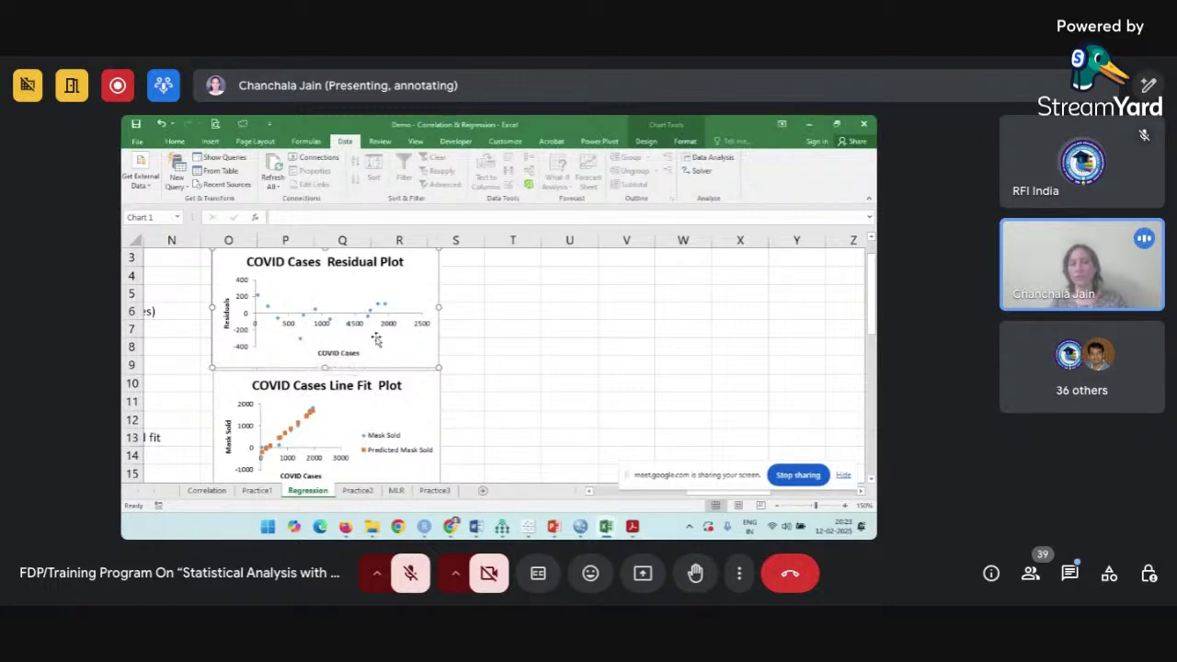
{"action": "scroll", "coordinate": [375, 338], "scroll_direction": "down", "scroll_amount": 1}
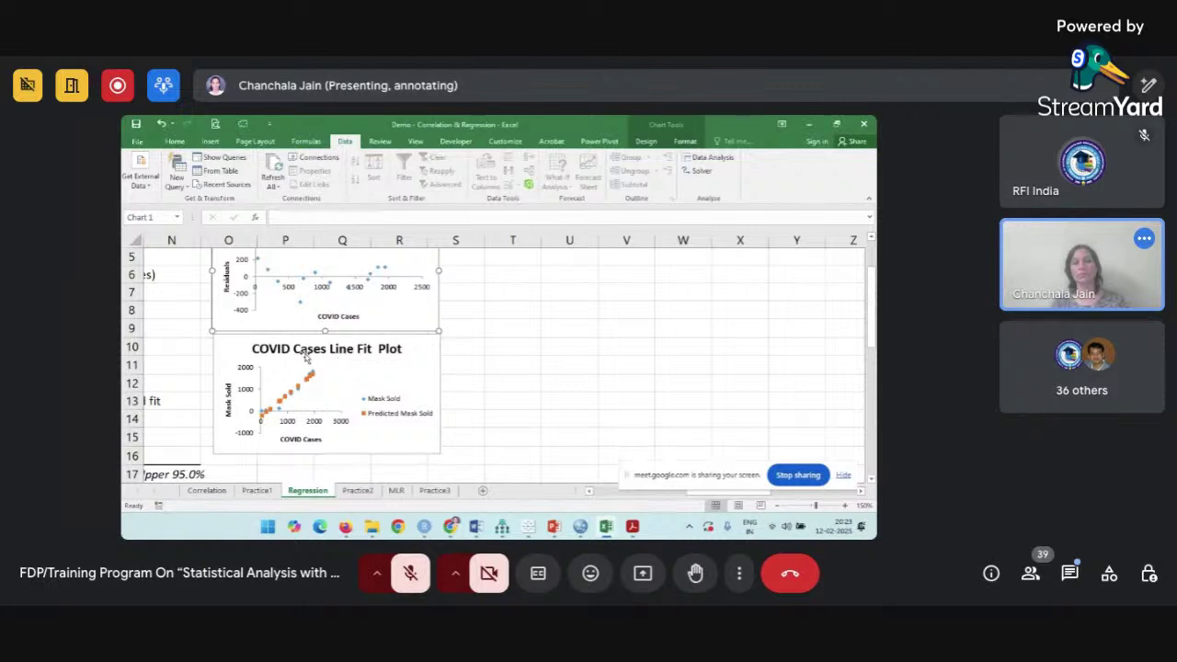
{"action": "left_click", "coordinate": [401, 403]}
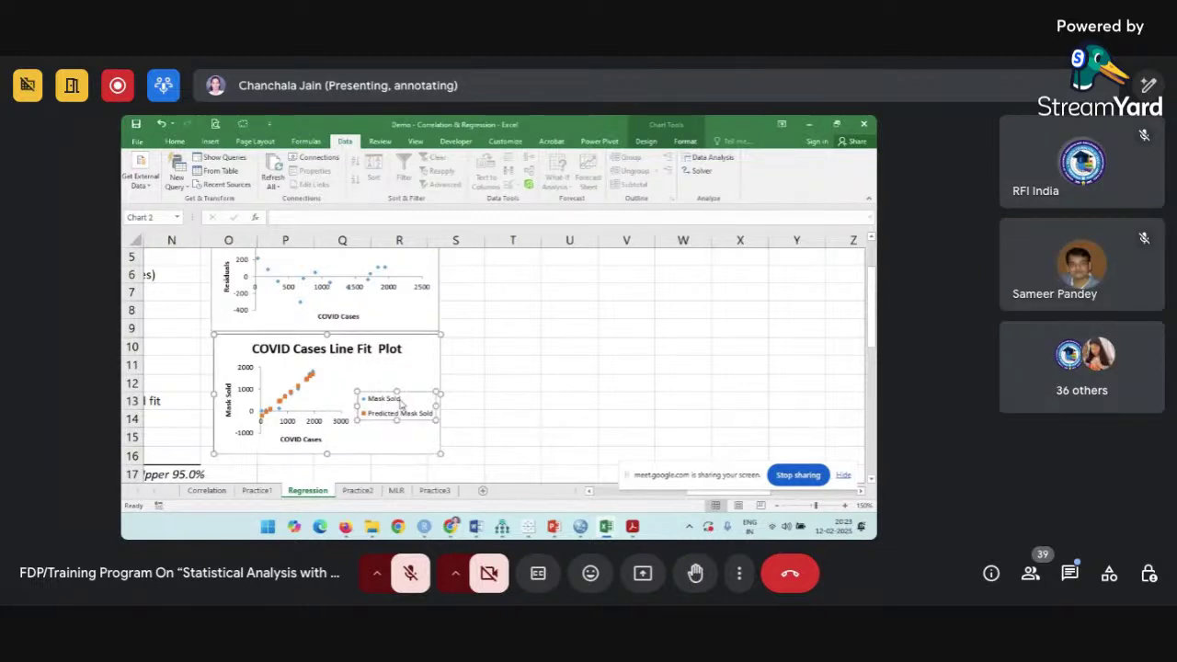
{"action": "scroll", "coordinate": [401, 403], "scroll_direction": "down", "scroll_amount": 1}
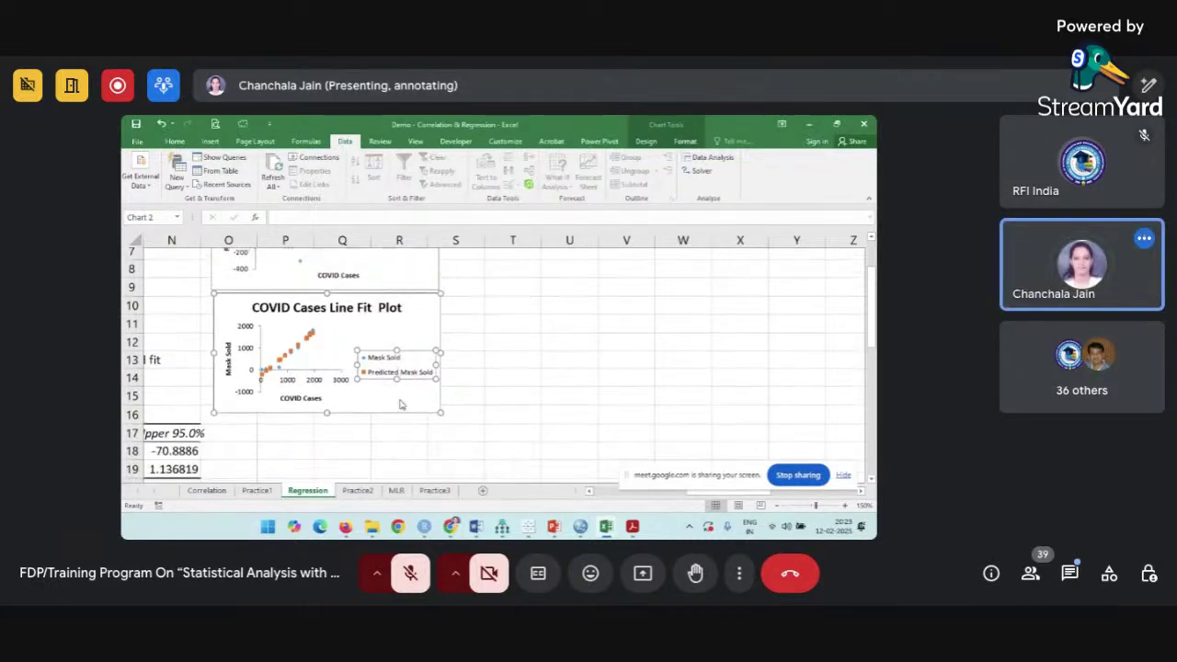
{"action": "scroll", "coordinate": [398, 401], "scroll_direction": "down", "scroll_amount": 1}
{"action": "scroll", "coordinate": [399, 401], "scroll_direction": "up", "scroll_amount": 4}
{"action": "scroll", "coordinate": [399, 399], "scroll_direction": "right", "scroll_amount": 1}
Review the two remaining charts and the residual and probability output, ending at the regression statistics and ANOVA tables.
{"action": "left_click", "coordinate": [399, 399]}
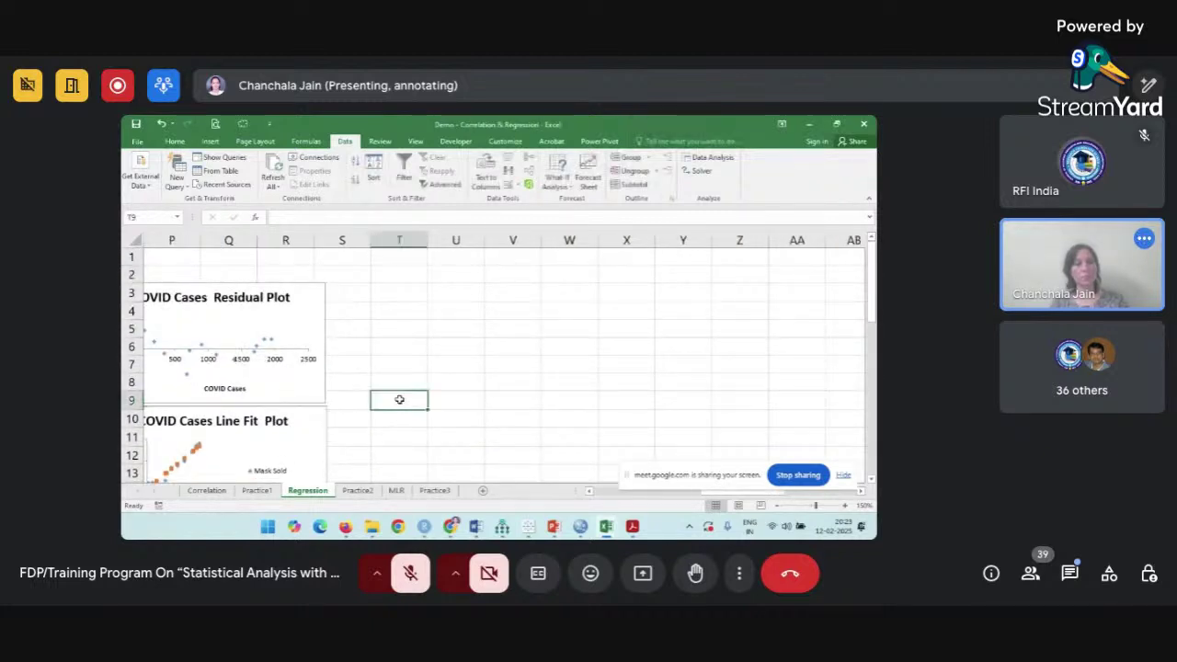
{"action": "scroll", "coordinate": [399, 399], "scroll_direction": "left", "scroll_amount": 4}
{"action": "left_click", "coordinate": [399, 399]}
{"action": "scroll", "coordinate": [399, 399], "scroll_direction": "right", "scroll_amount": 3}
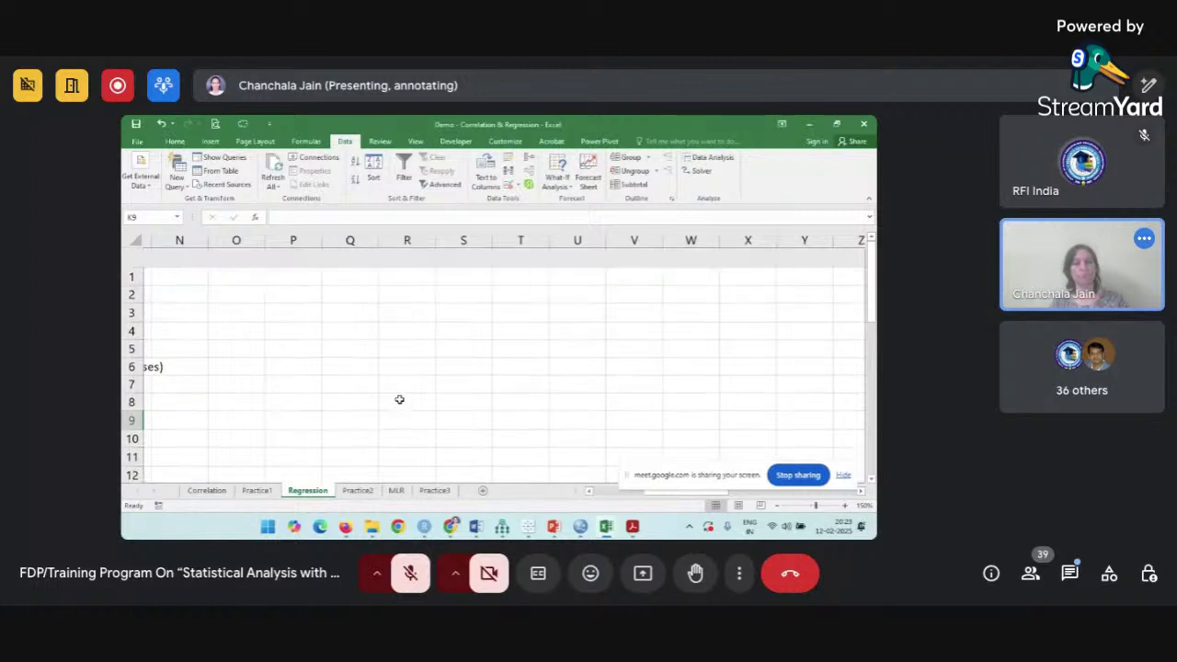
{"action": "scroll", "coordinate": [399, 401], "scroll_direction": "down", "scroll_amount": 1}
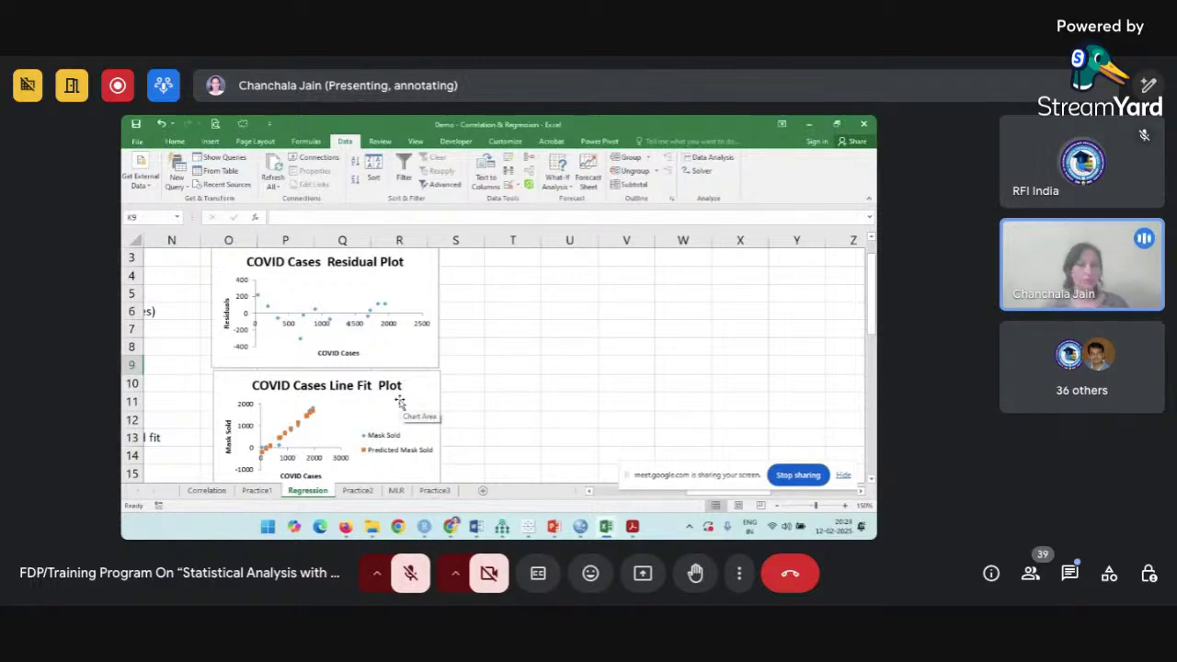
{"action": "scroll", "coordinate": [399, 402], "scroll_direction": "left", "scroll_amount": 4}
{"action": "scroll", "coordinate": [399, 402], "scroll_direction": "down", "scroll_amount": 6}
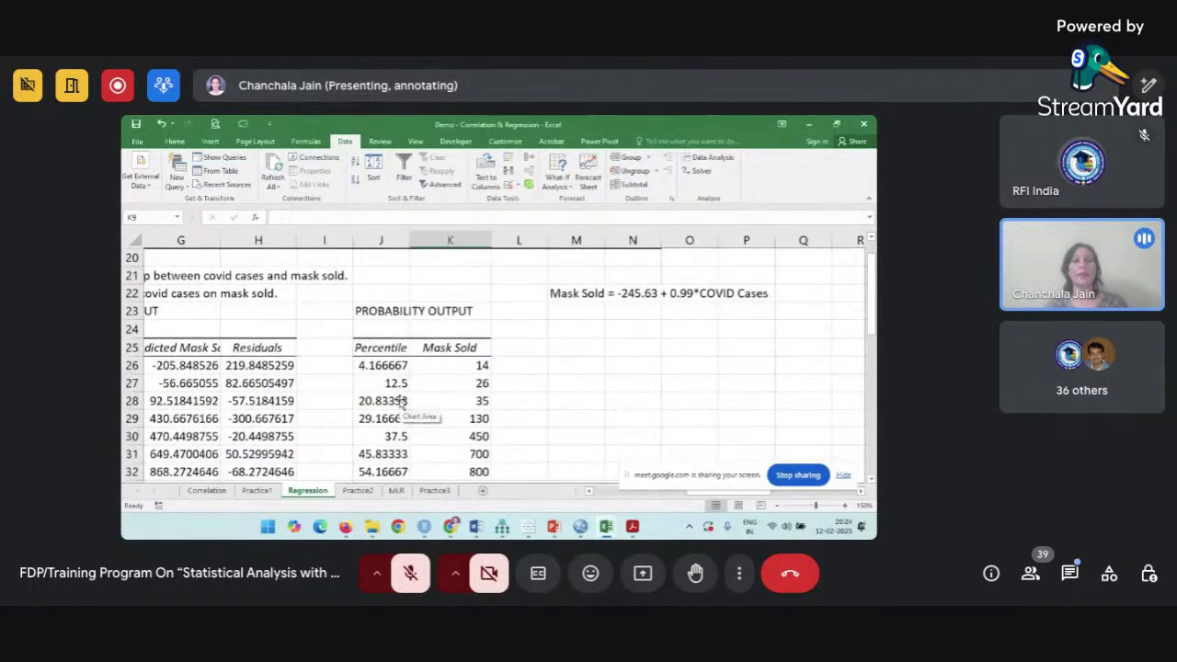
{"action": "scroll", "coordinate": [400, 403], "scroll_direction": "left", "scroll_amount": 3}
{"action": "scroll", "coordinate": [400, 403], "scroll_direction": "up", "scroll_amount": 4}
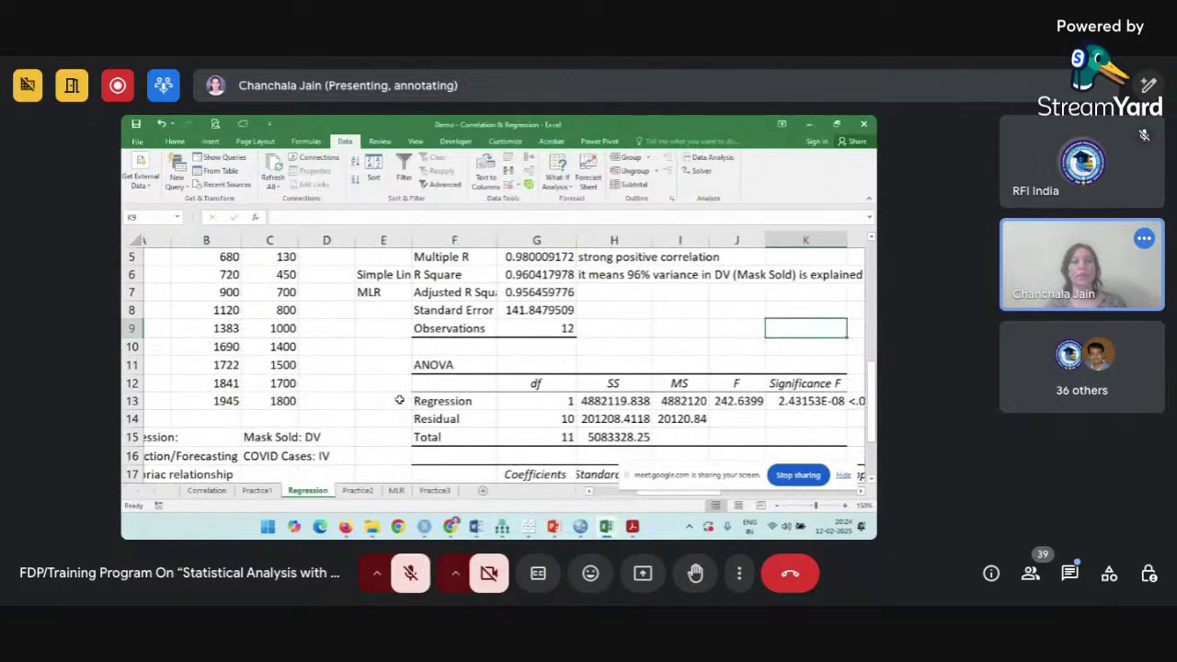
Compare the first observation's predicted masks sold and residual in the residual output with the actual January Mask Sold value.
{"action": "scroll", "coordinate": [399, 399], "scroll_direction": "down", "scroll_amount": 4}
{"action": "scroll", "coordinate": [399, 399], "scroll_direction": "down", "scroll_amount": 1}
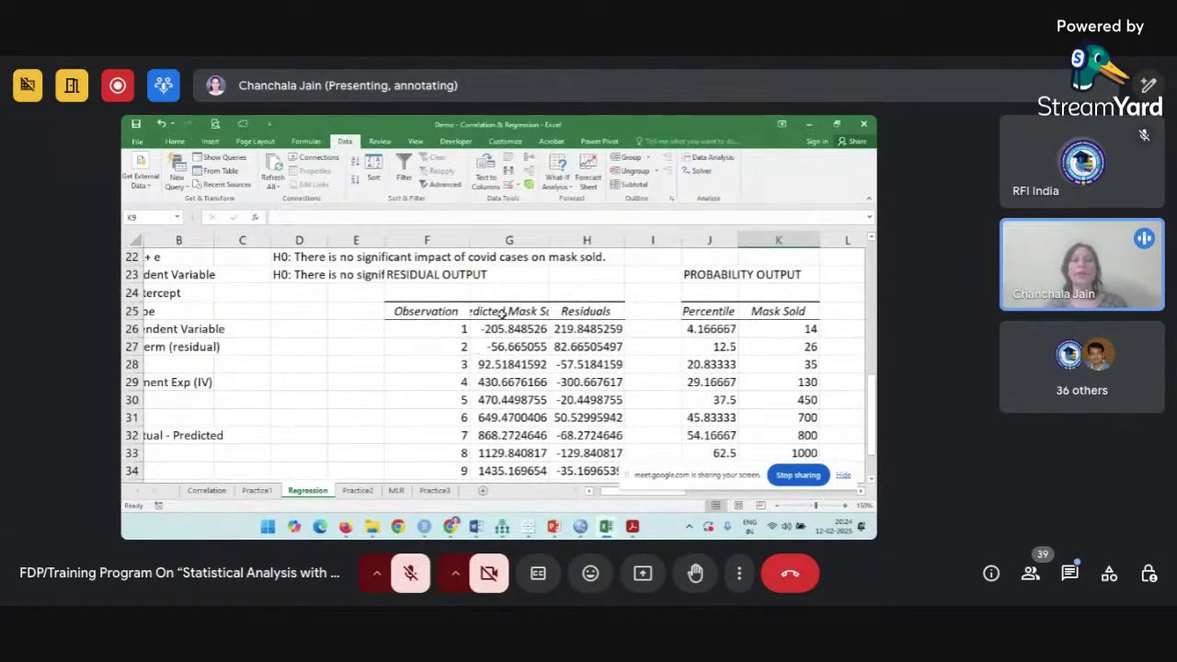
{"action": "left_click", "coordinate": [501, 313]}
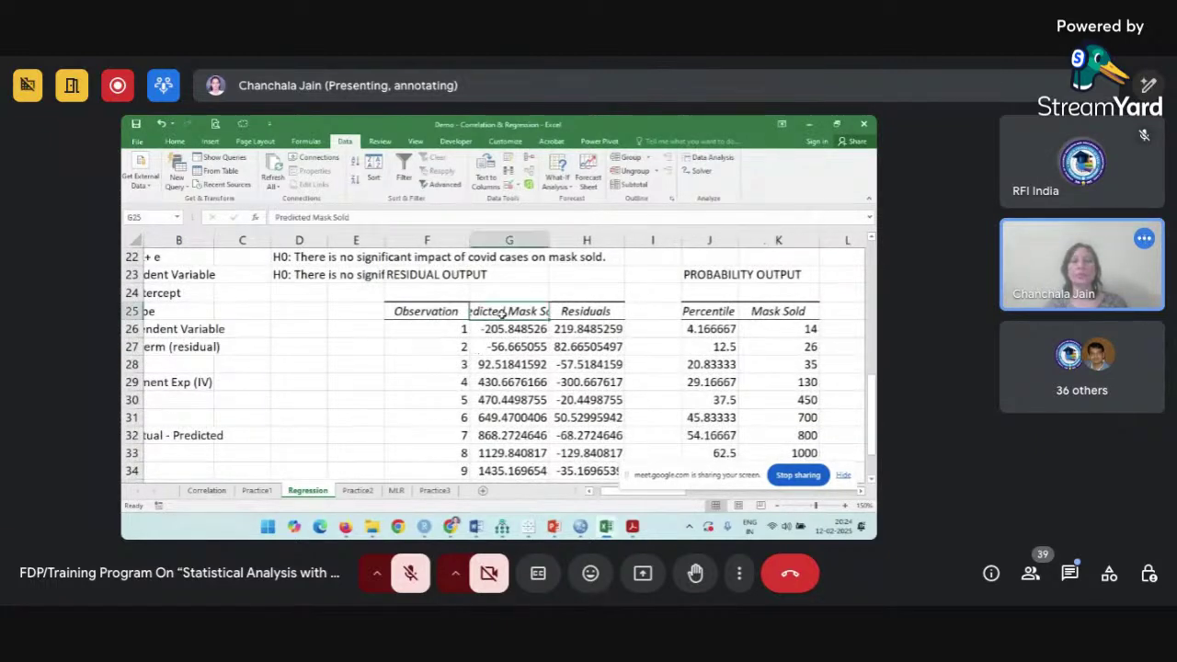
{"action": "left_click", "coordinate": [586, 312]}
{"action": "scroll", "coordinate": [593, 312], "scroll_direction": "up", "scroll_amount": 4}
{"action": "scroll", "coordinate": [593, 313], "scroll_direction": "left", "scroll_amount": 1}
{"action": "scroll", "coordinate": [593, 313], "scroll_direction": "up", "scroll_amount": 3}
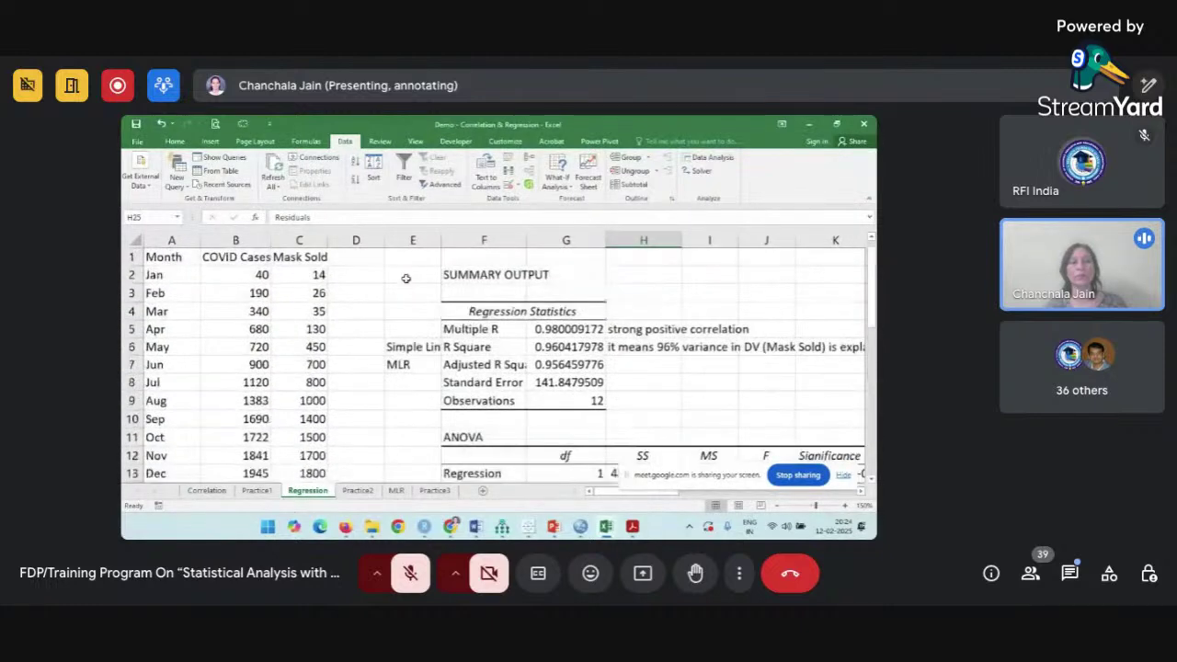
{"action": "left_click", "coordinate": [283, 276]}
{"action": "scroll", "coordinate": [288, 274], "scroll_direction": "down", "scroll_amount": 5}
{"action": "scroll", "coordinate": [287, 275], "scroll_direction": "down", "scroll_amount": 2}
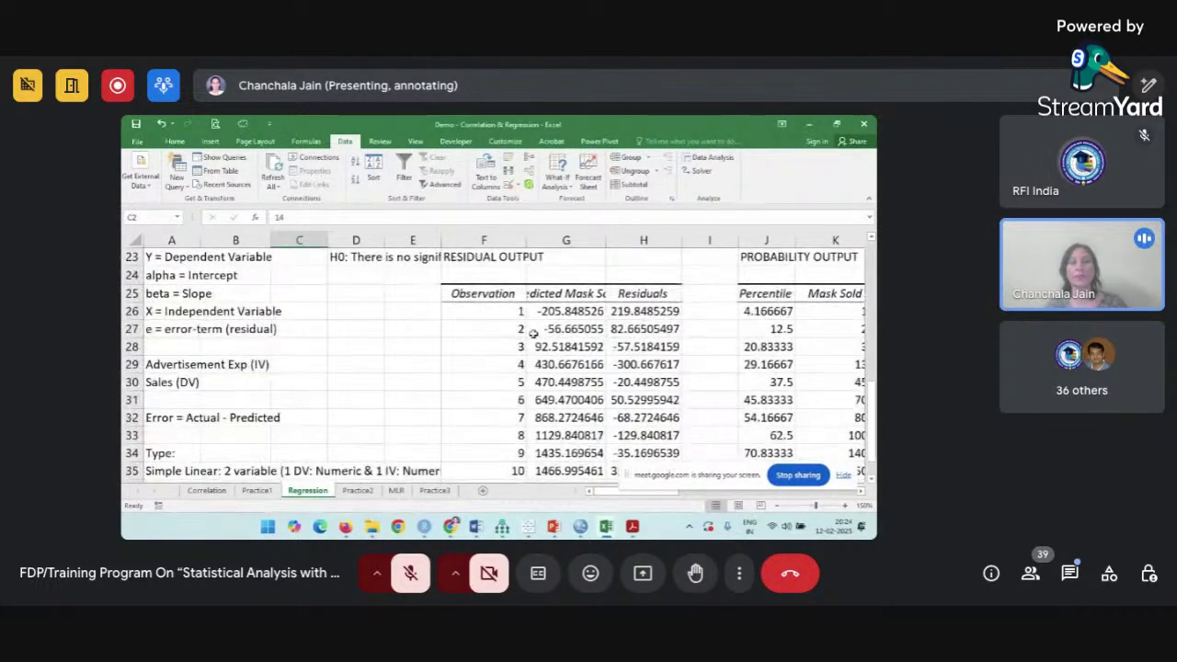
{"action": "left_click", "coordinate": [549, 313]}
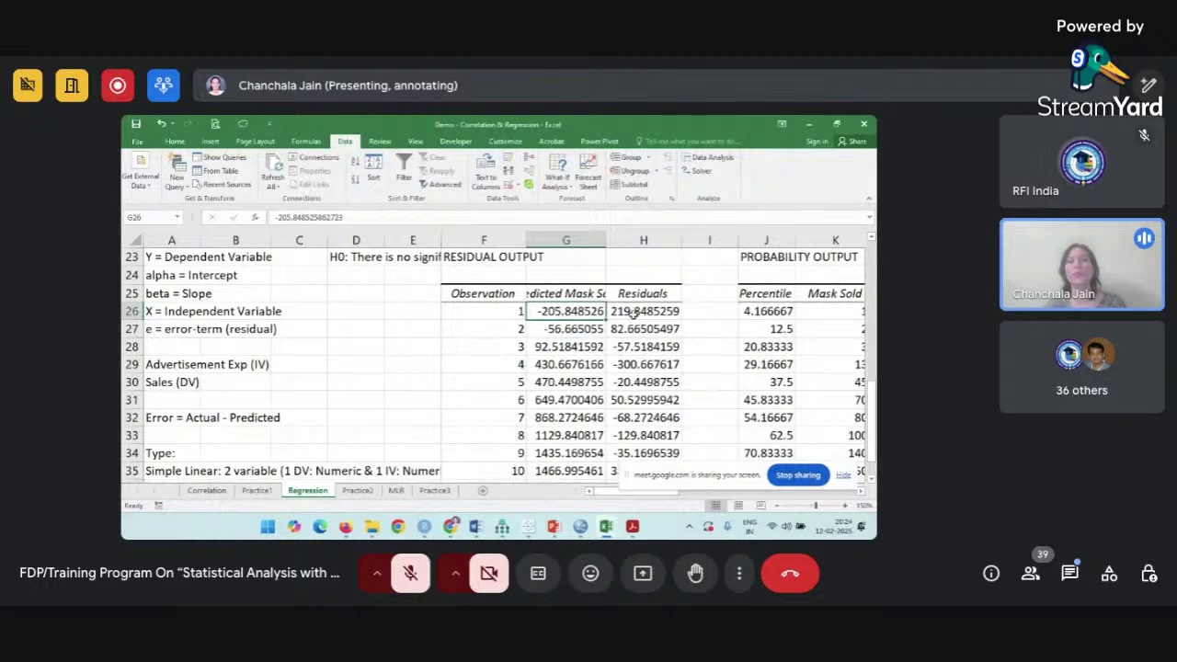
{"action": "left_click", "coordinate": [633, 312]}
Go through the observation numbers and the Residuals column of the residual output down to the twelfth observation.
{"action": "scroll", "coordinate": [632, 315], "scroll_direction": "down", "scroll_amount": 1}
{"action": "scroll", "coordinate": [633, 315], "scroll_direction": "down", "scroll_amount": 1}
{"action": "scroll", "coordinate": [552, 315], "scroll_direction": "up", "scroll_amount": 2}
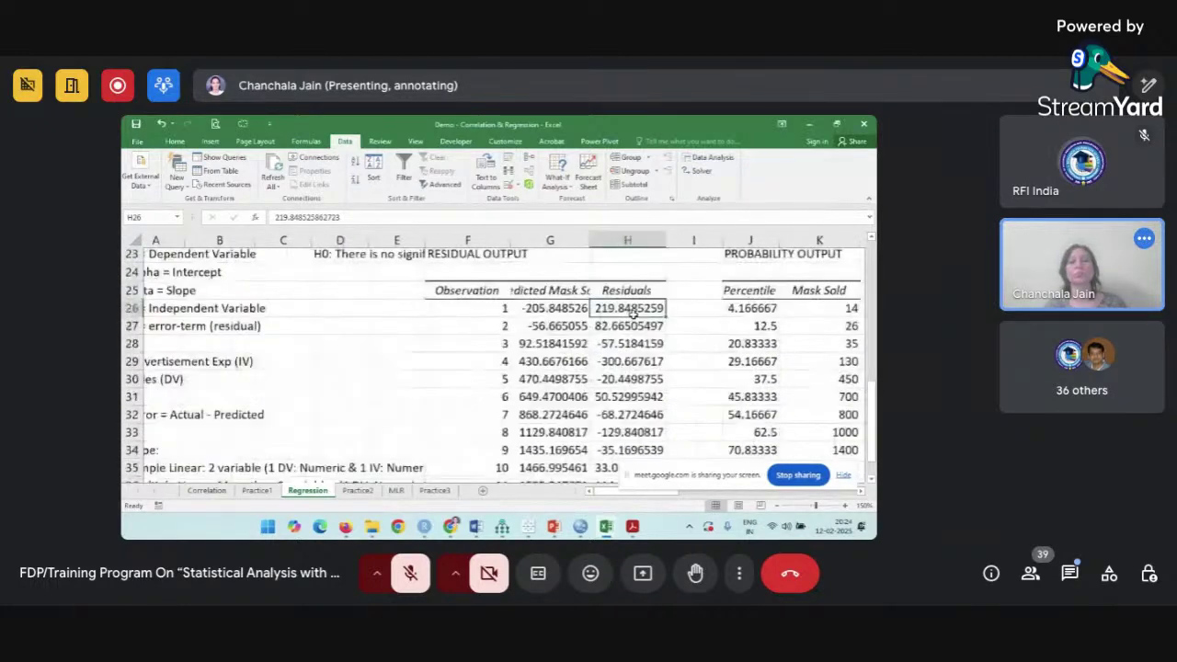
{"action": "scroll", "coordinate": [490, 316], "scroll_direction": "left", "scroll_amount": 1}
{"action": "left_click", "coordinate": [487, 315]}
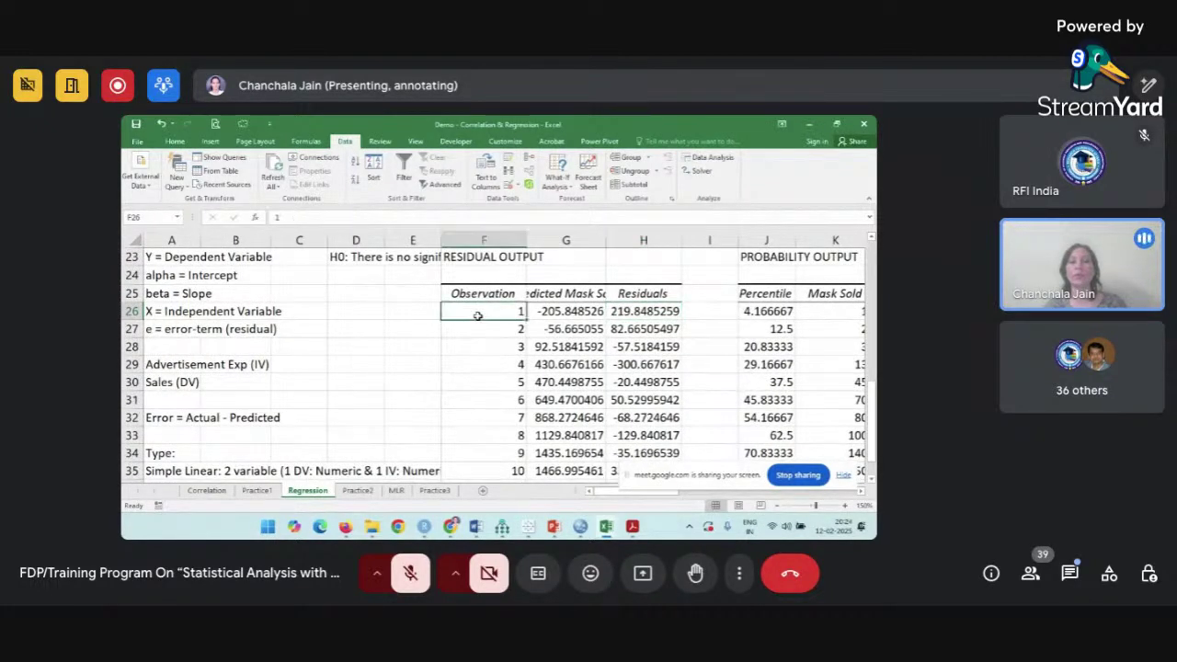
{"action": "scroll", "coordinate": [475, 316], "scroll_direction": "down", "scroll_amount": 2}
{"action": "scroll", "coordinate": [477, 314], "scroll_direction": "up", "scroll_amount": 2}
{"action": "left_click", "coordinate": [646, 328]}
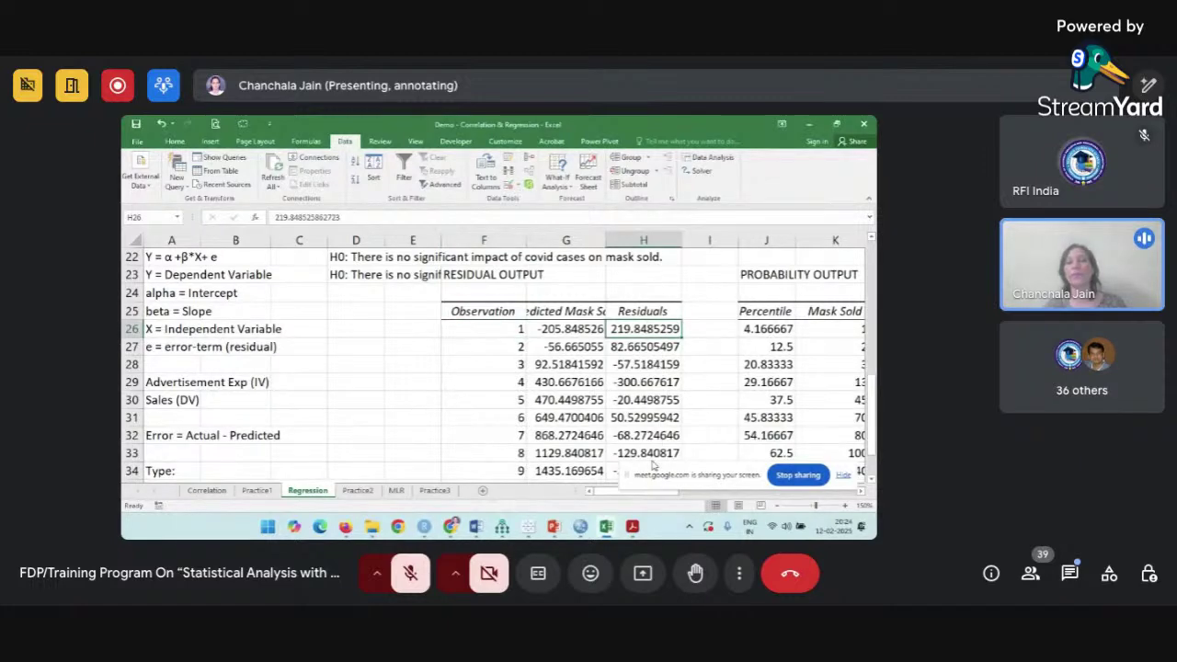
{"action": "key", "text": "Down"}
{"action": "key", "text": "Down"}
{"action": "key", "text": "Down"}
{"action": "key", "text": "Down"}
{"action": "key", "text": "Down"}
{"action": "scroll", "coordinate": [642, 422], "scroll_direction": "down", "scroll_amount": 2}
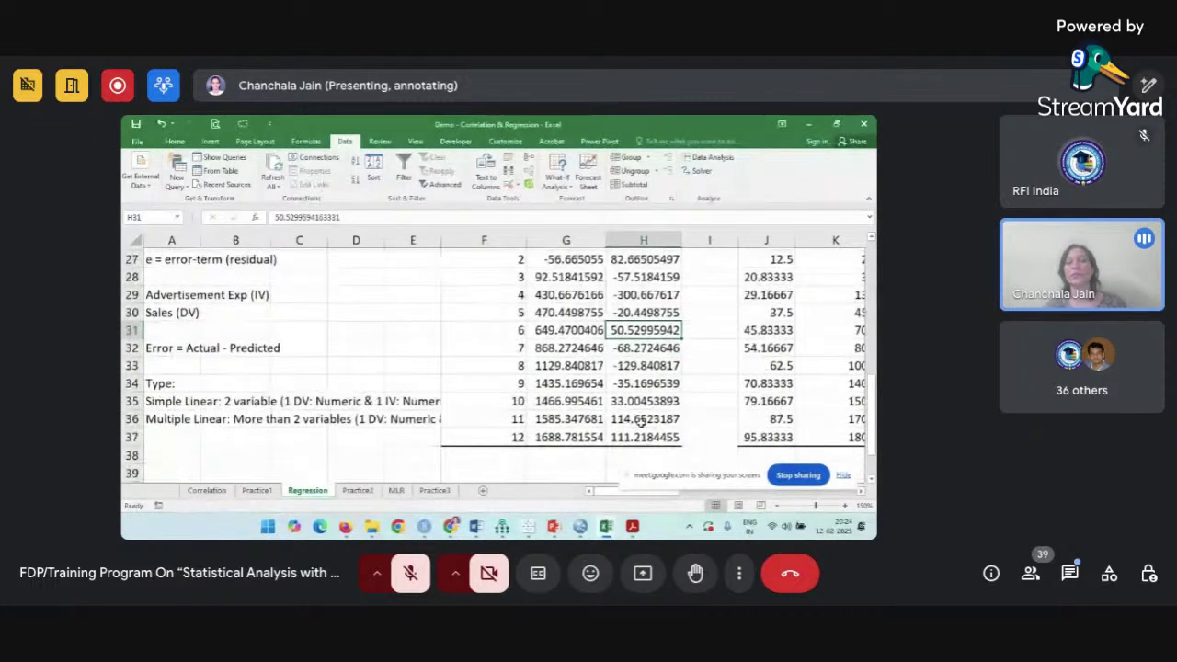
{"action": "scroll", "coordinate": [643, 422], "scroll_direction": "up", "scroll_amount": 3}
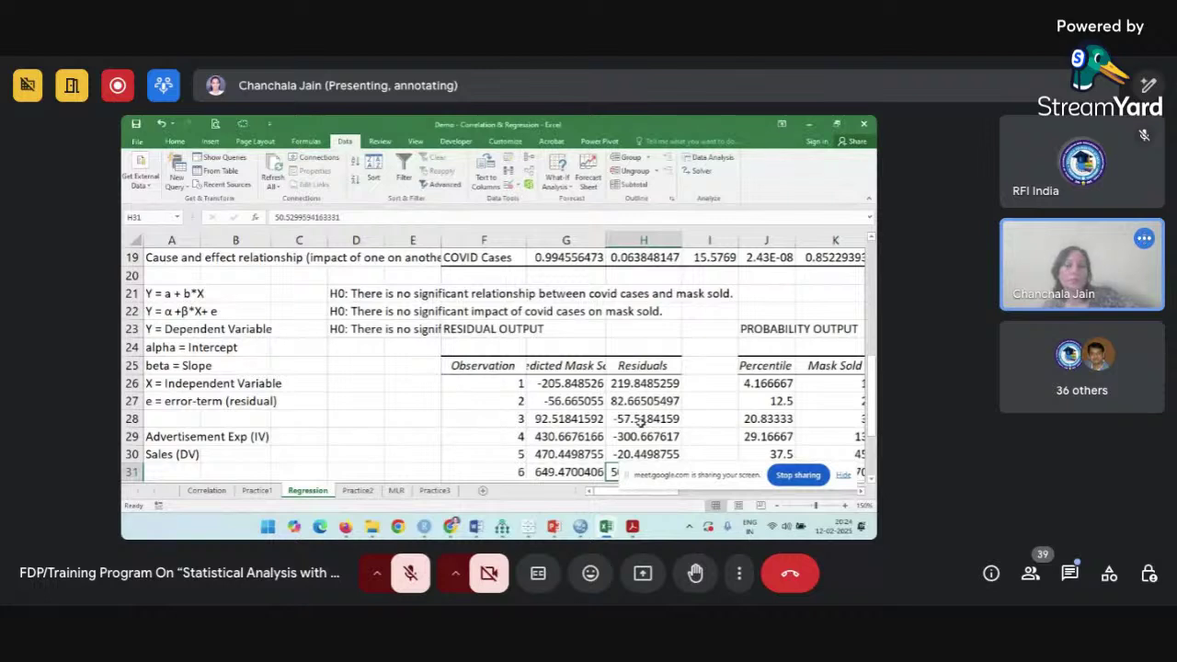
Review the residual and probability output tables once more, ending at the regression statistics and ANOVA tables.
{"action": "scroll", "coordinate": [643, 422], "scroll_direction": "right", "scroll_amount": 1}
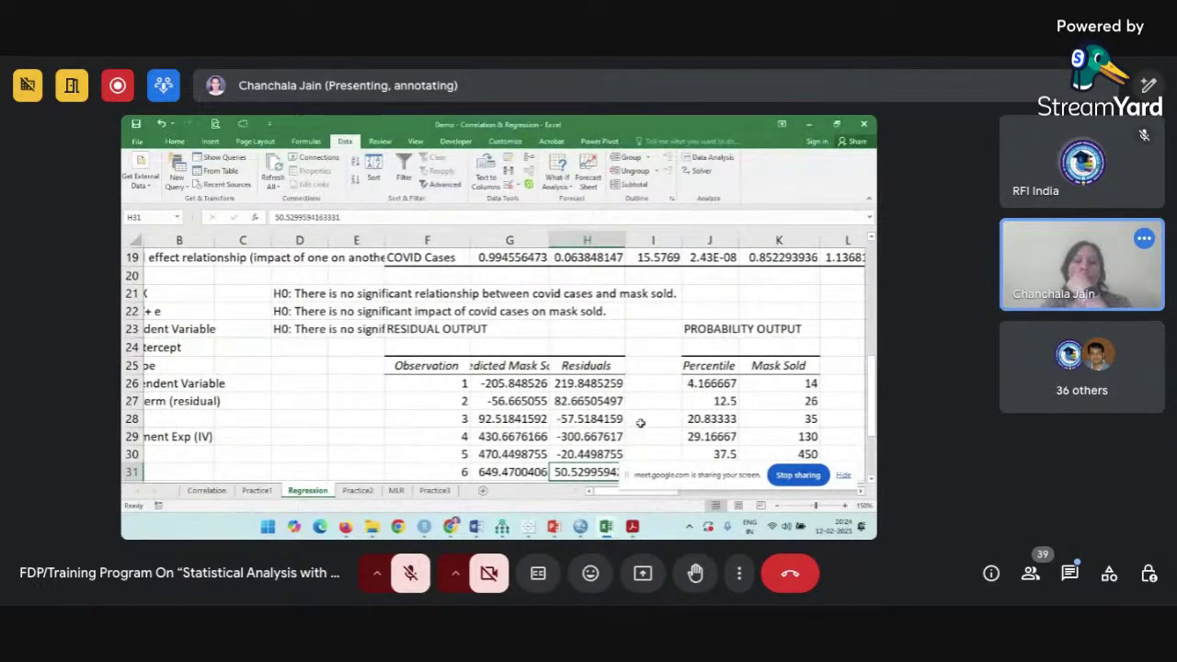
{"action": "scroll", "coordinate": [640, 422], "scroll_direction": "down", "scroll_amount": 2}
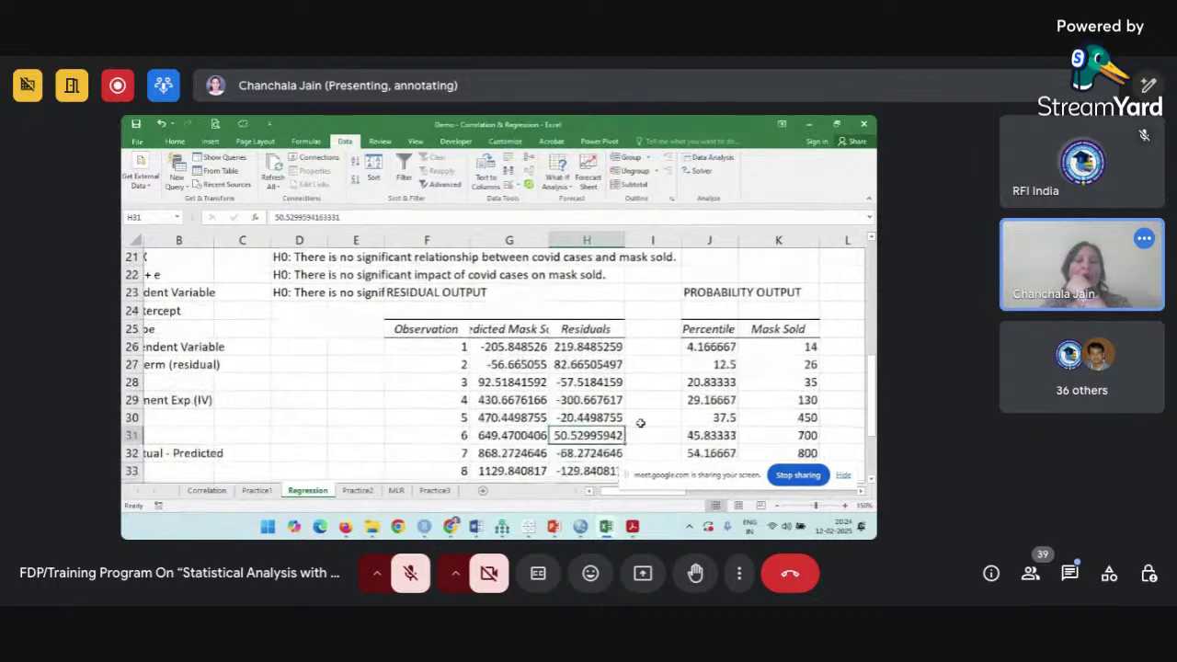
{"action": "scroll", "coordinate": [641, 422], "scroll_direction": "down", "scroll_amount": 1}
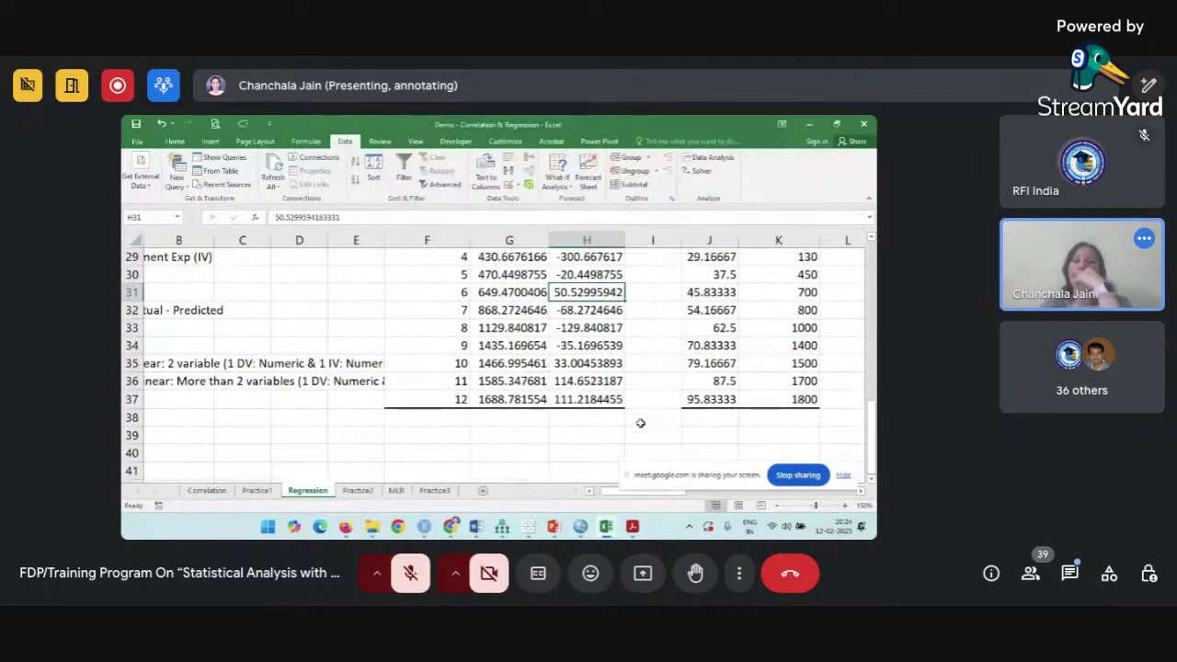
{"action": "scroll", "coordinate": [640, 422], "scroll_direction": "up", "scroll_amount": 3}
{"action": "scroll", "coordinate": [640, 422], "scroll_direction": "left", "scroll_amount": 1}
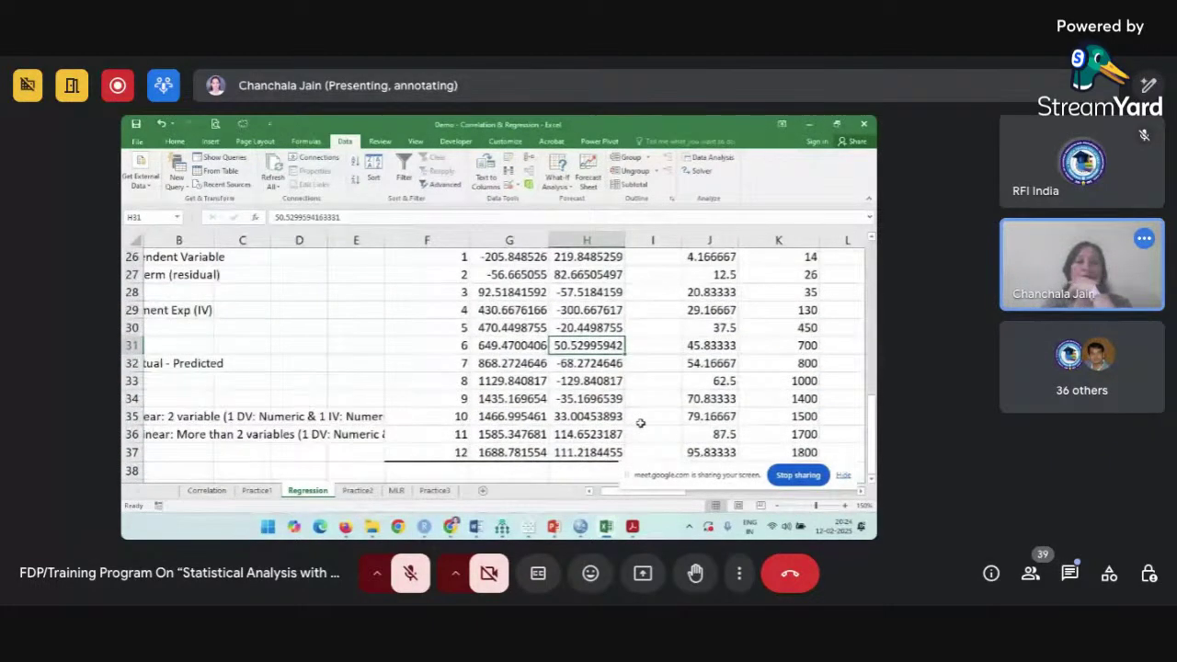
{"action": "scroll", "coordinate": [640, 422], "scroll_direction": "up", "scroll_amount": 1}
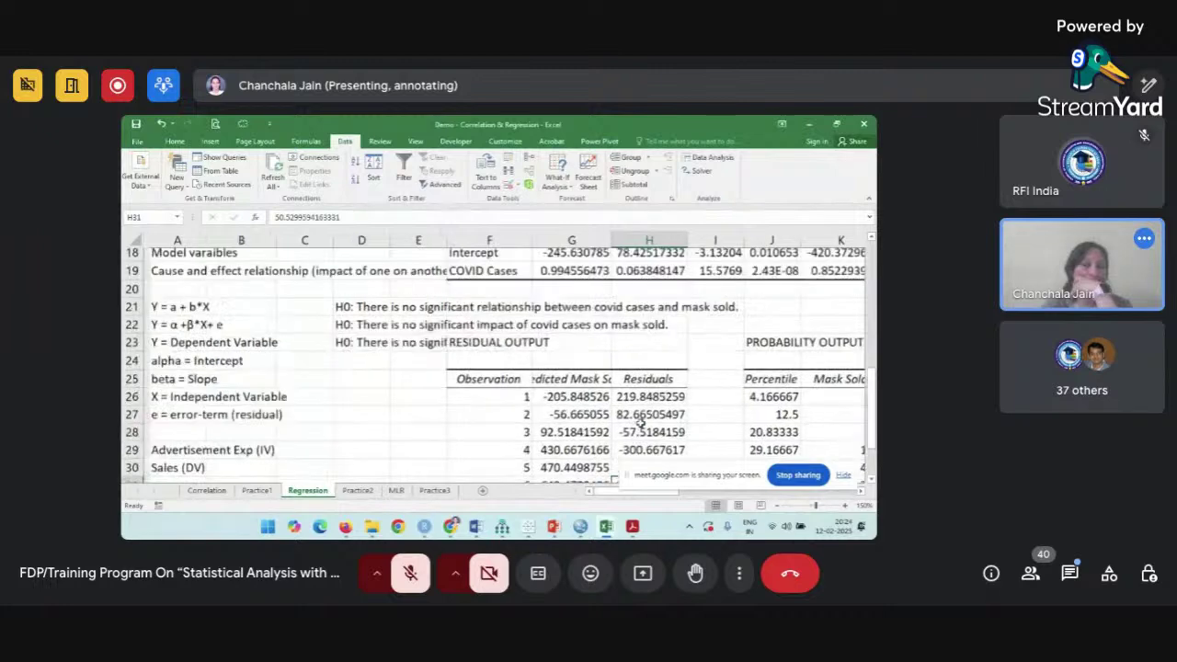
{"action": "left_click", "coordinate": [641, 422]}
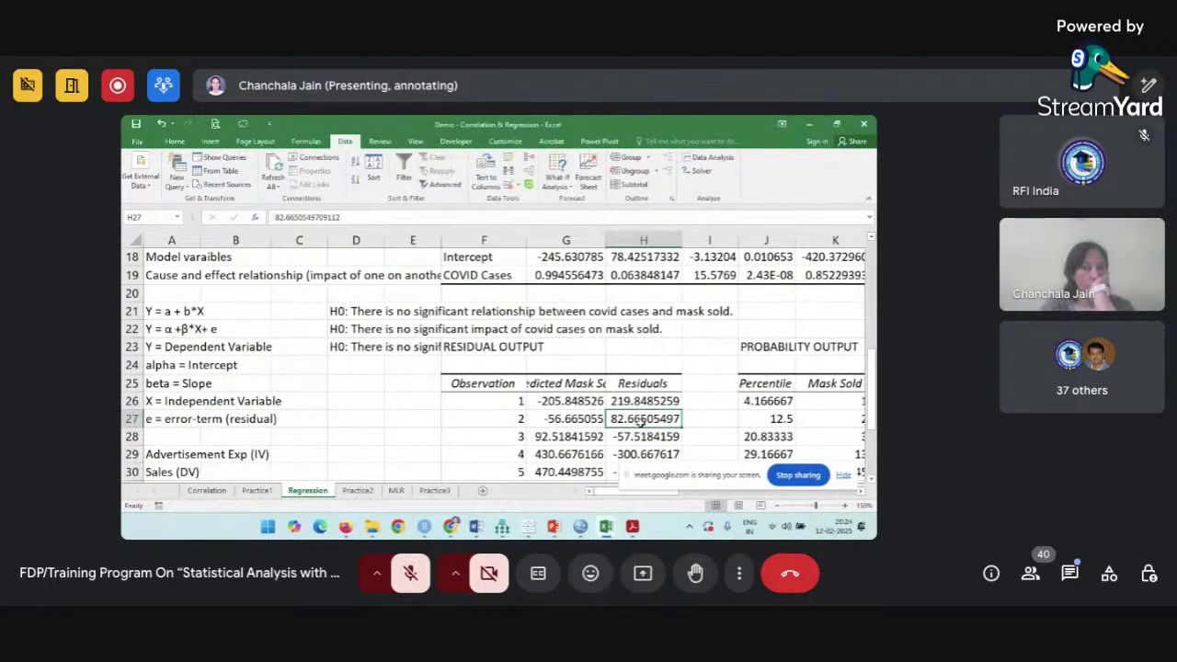
{"action": "scroll", "coordinate": [640, 422], "scroll_direction": "up", "scroll_amount": 5}
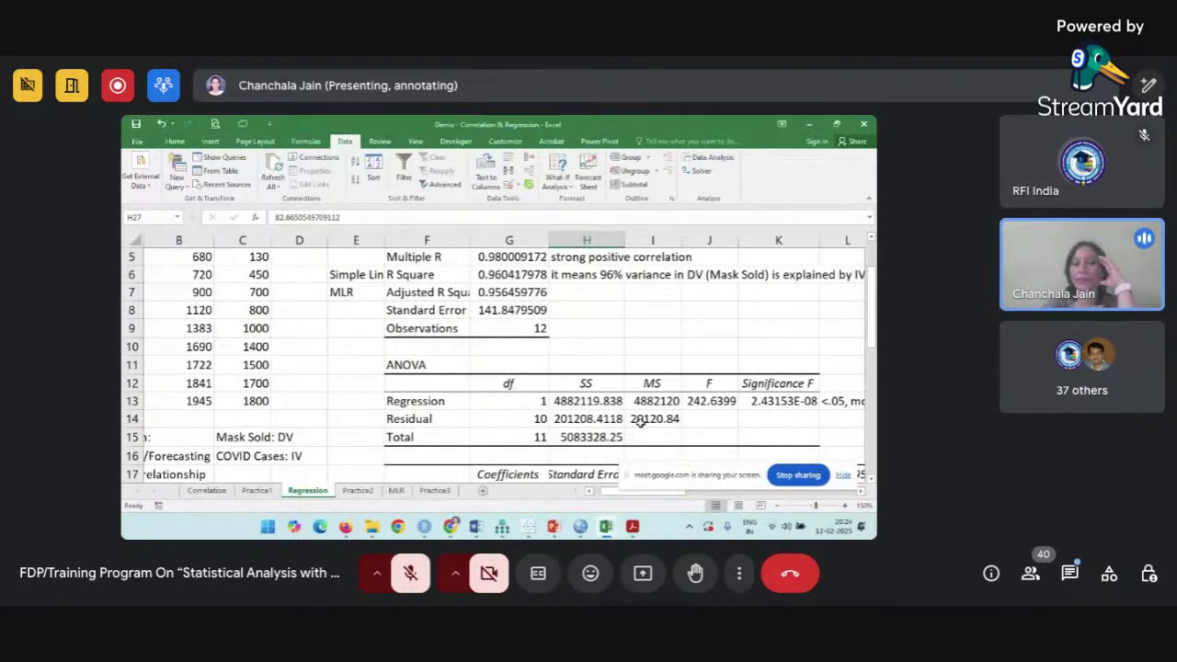
Switch to the MLR sheet, enlarge its data, and highlight the X1 and X2 columns, followed by the Y column.
{"action": "left_click", "coordinate": [396, 491]}
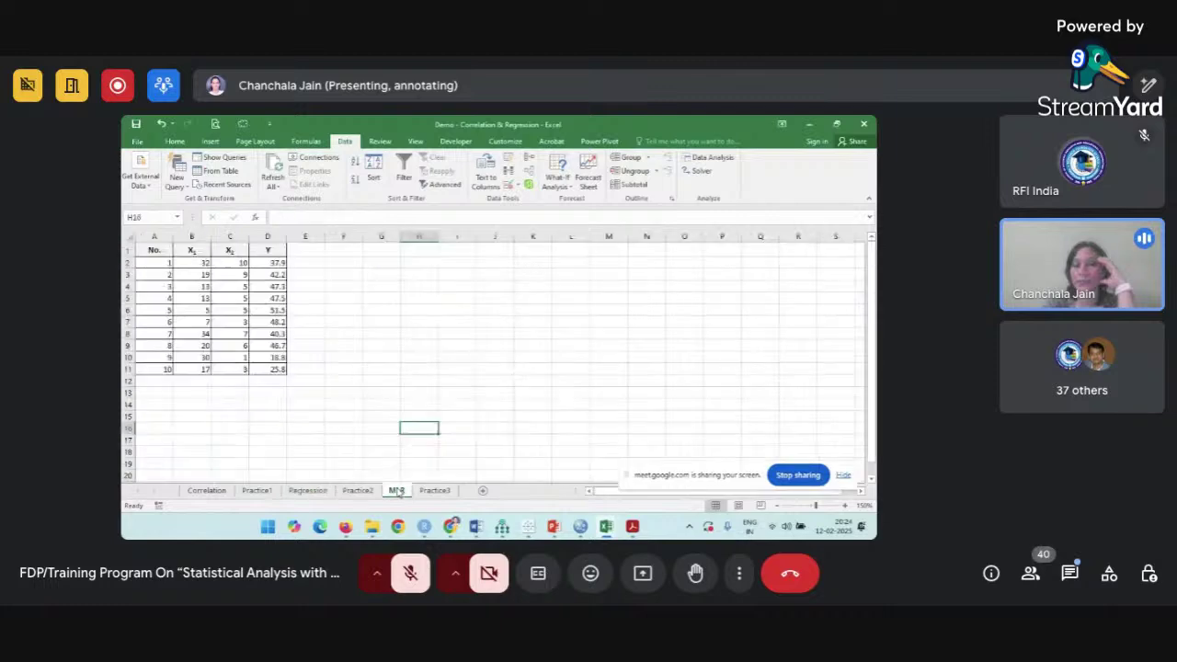
{"action": "left_click", "coordinate": [844, 505]}
{"action": "left_click", "coordinate": [844, 505]}
{"action": "left_click", "coordinate": [845, 506]}
{"action": "left_click", "coordinate": [845, 505]}
{"action": "left_click", "coordinate": [845, 505]}
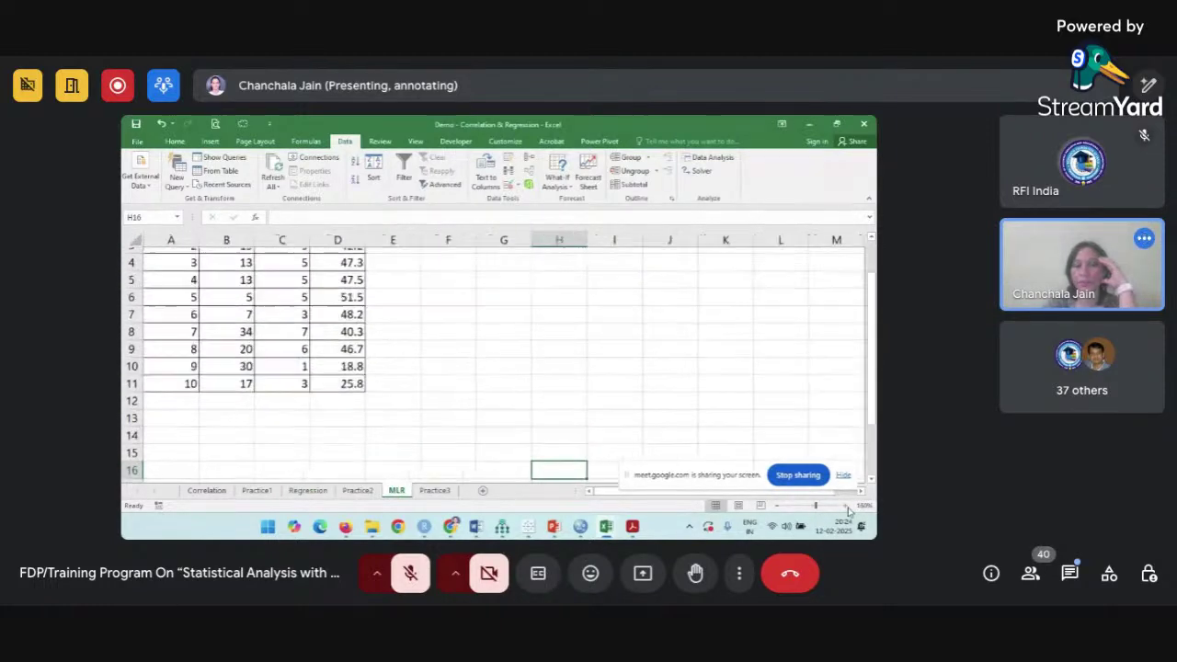
{"action": "left_click", "coordinate": [428, 408]}
{"action": "scroll", "coordinate": [428, 408], "scroll_direction": "up", "scroll_amount": 1}
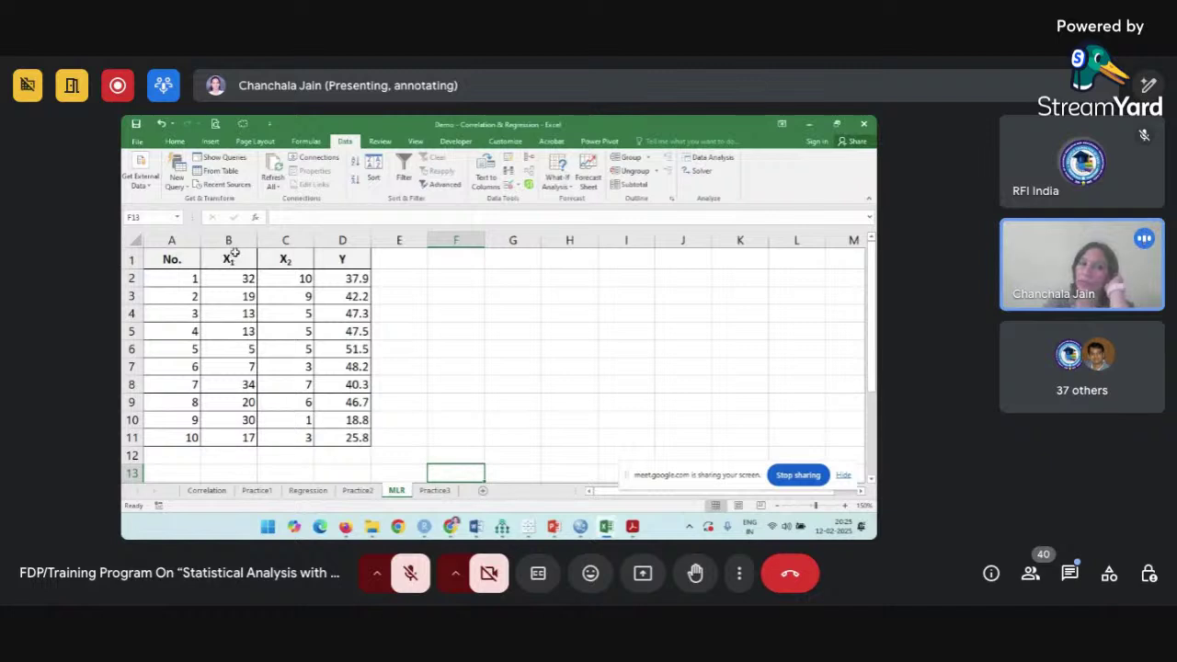
{"action": "left_click_drag", "start_coordinate": [239, 257], "coordinate": [292, 442]}
{"action": "left_click_drag", "start_coordinate": [342, 259], "coordinate": [365, 448]}
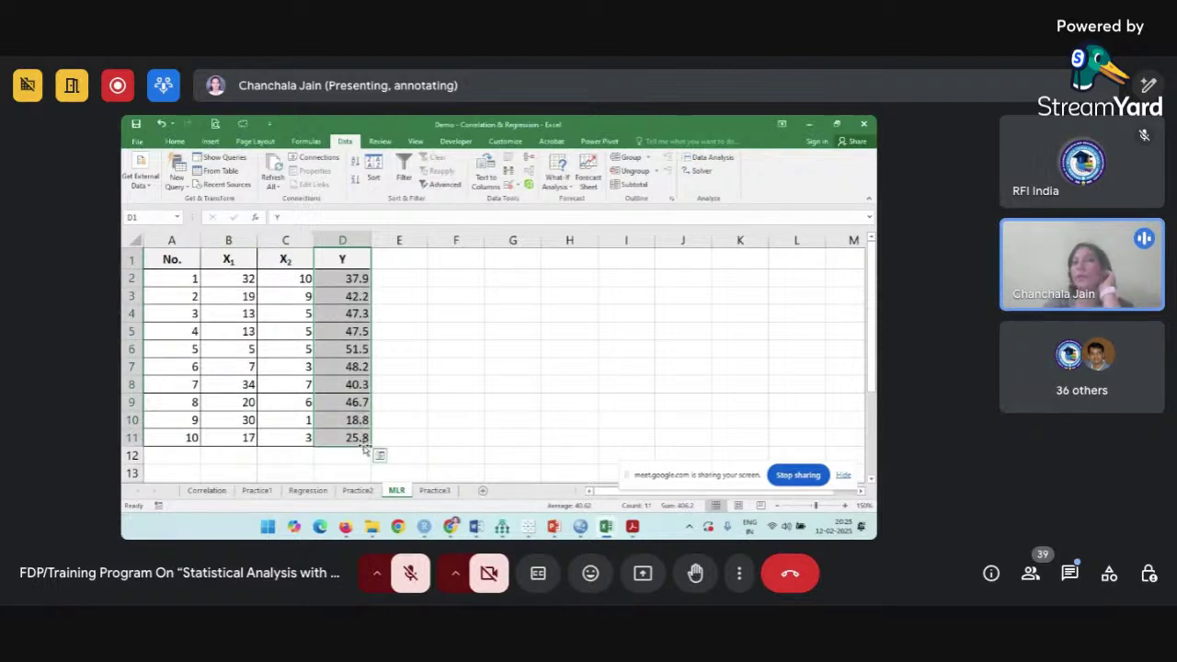
Open the Regression analysis tool and clear the previous Y and X input ranges.
{"action": "left_click", "coordinate": [703, 159]}
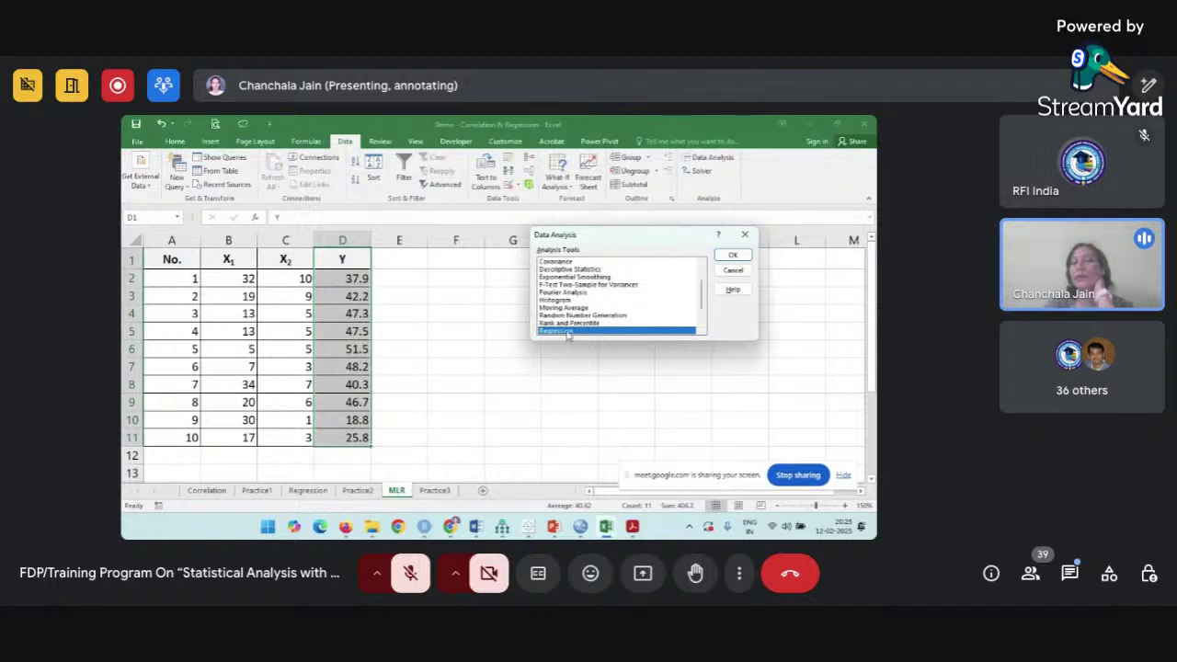
{"action": "left_click", "coordinate": [744, 256]}
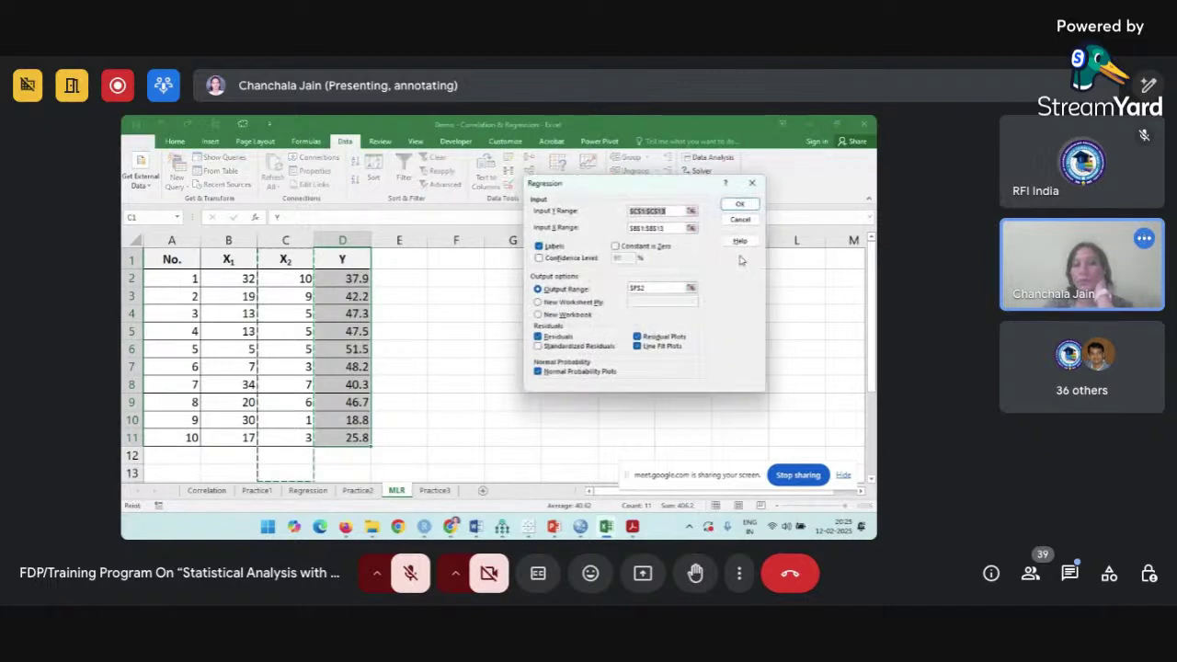
{"action": "key", "text": "BackSpace"}
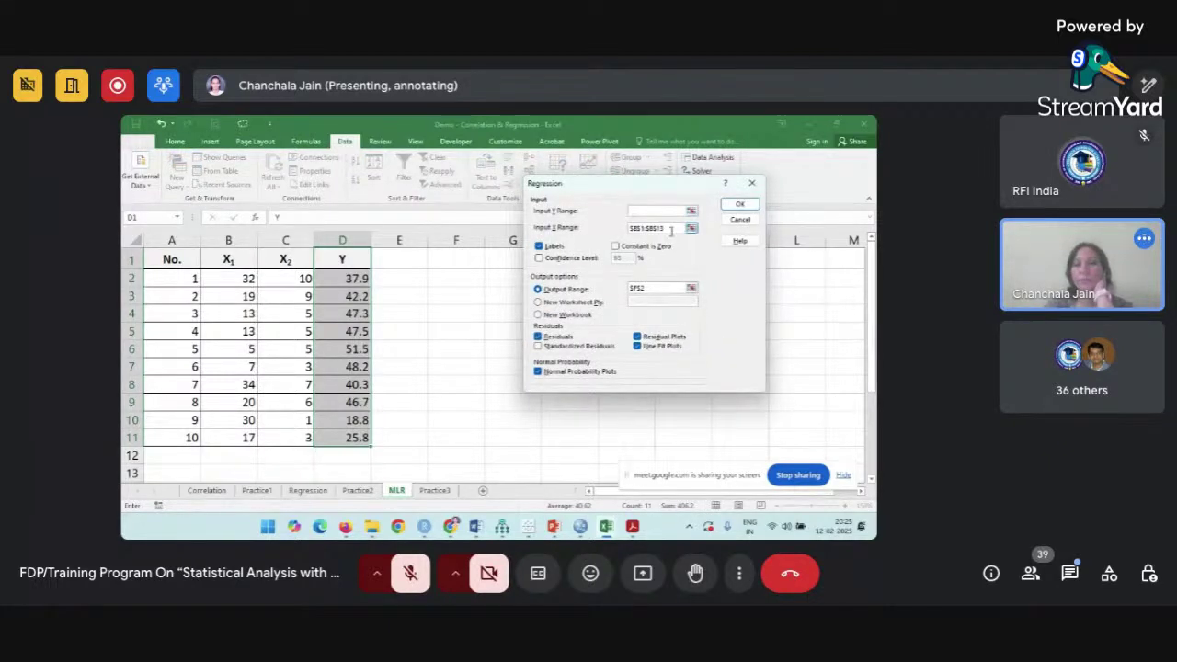
{"action": "left_click_drag", "start_coordinate": [671, 230], "coordinate": [613, 236]}
{"action": "key", "text": "BackSpace"}
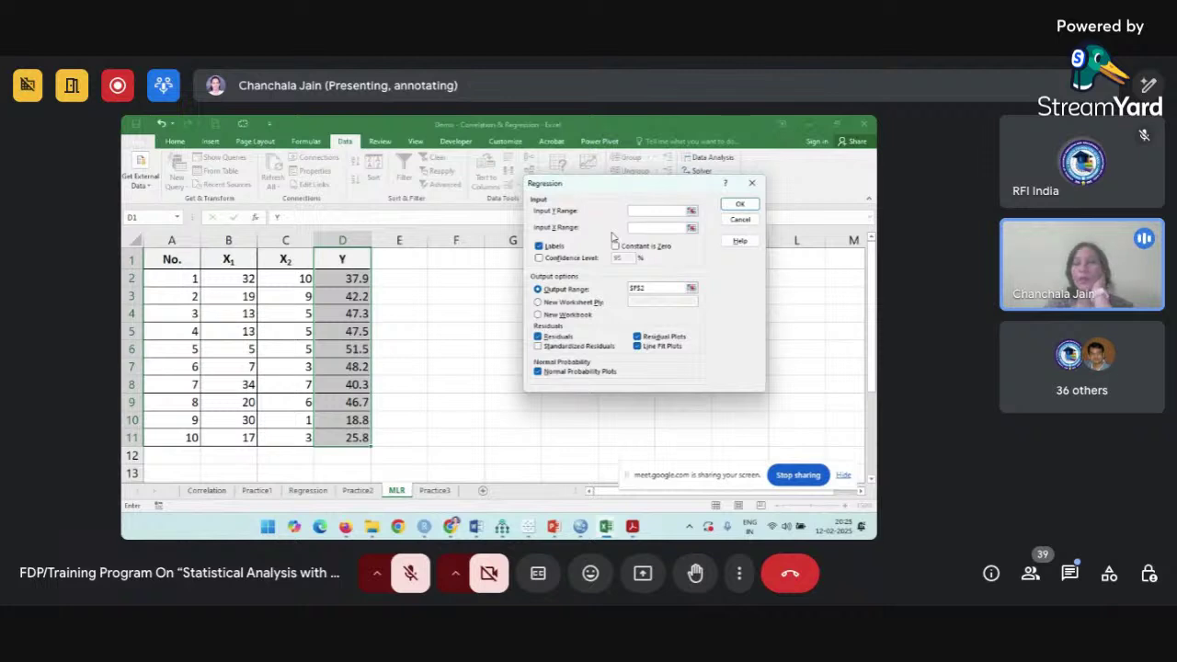
Set the regression's Input Y Range to the Y column, $D$1:$D$11, leaving the Input X Range empty.
{"action": "left_click", "coordinate": [403, 283]}
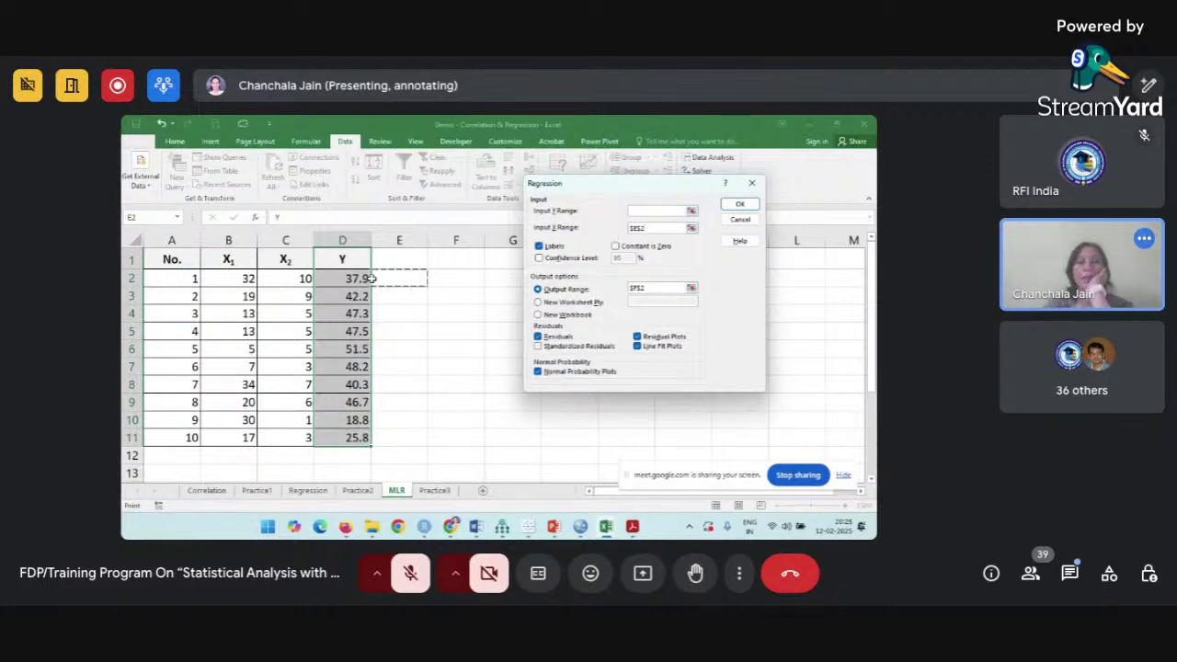
{"action": "left_click_drag", "start_coordinate": [345, 262], "coordinate": [340, 438]}
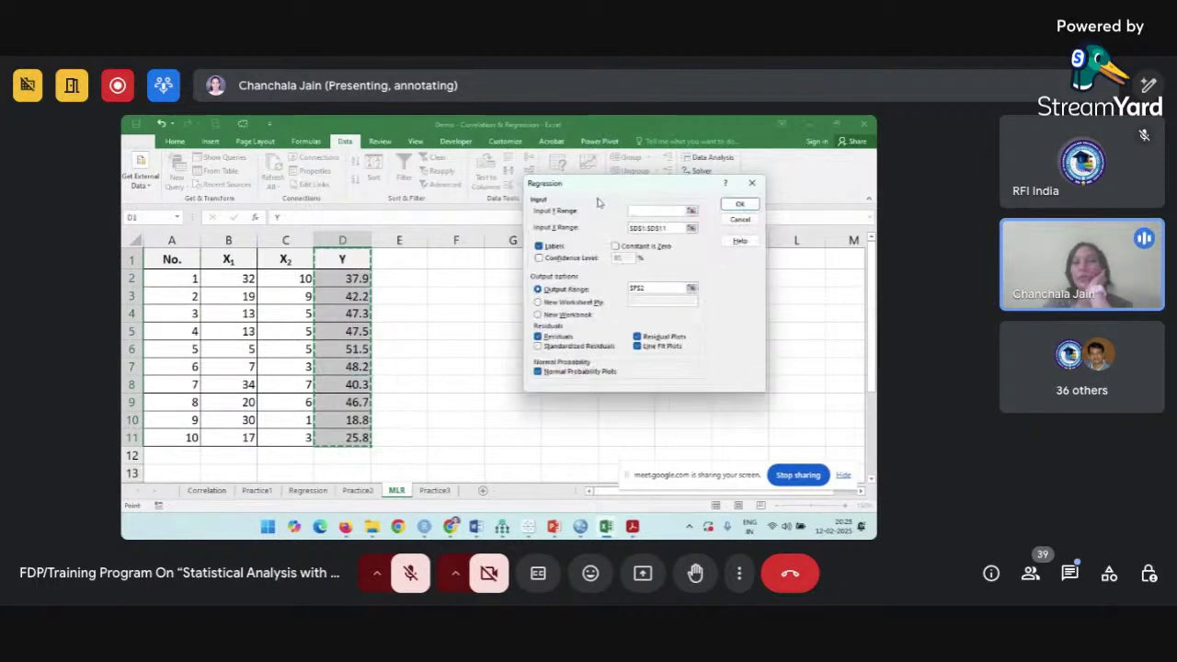
{"action": "left_click_drag", "start_coordinate": [678, 228], "coordinate": [618, 236]}
{"action": "key", "text": "BackSpace"}
{"action": "left_click", "coordinate": [652, 211]}
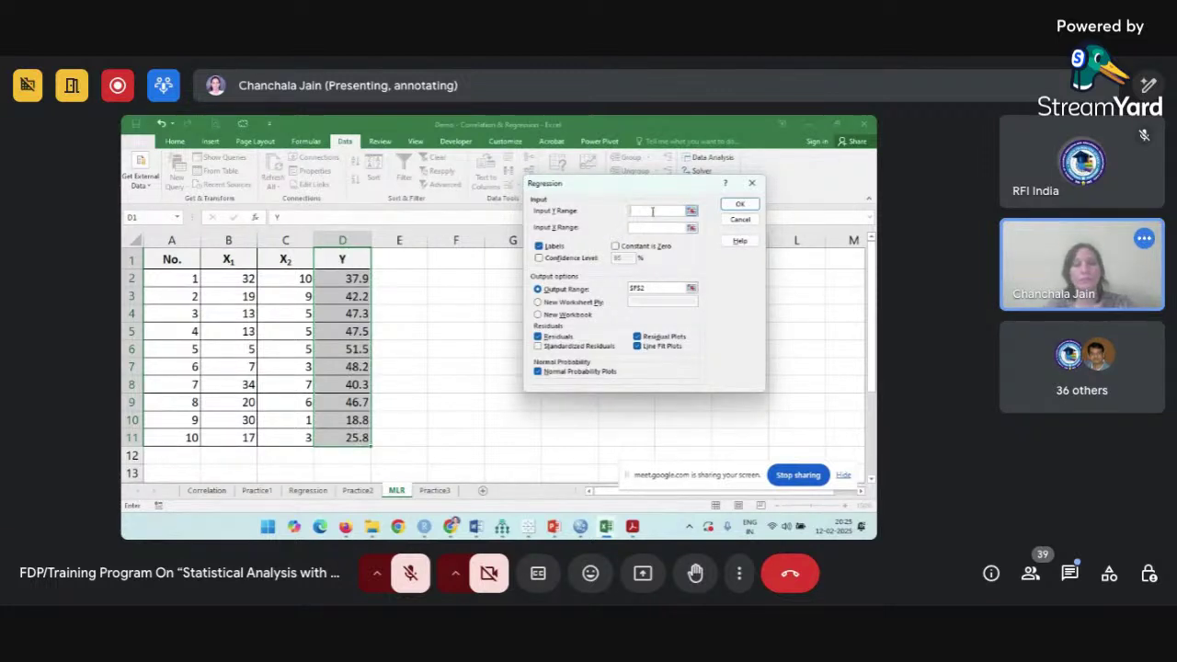
{"action": "key", "text": "ctrl+v"}
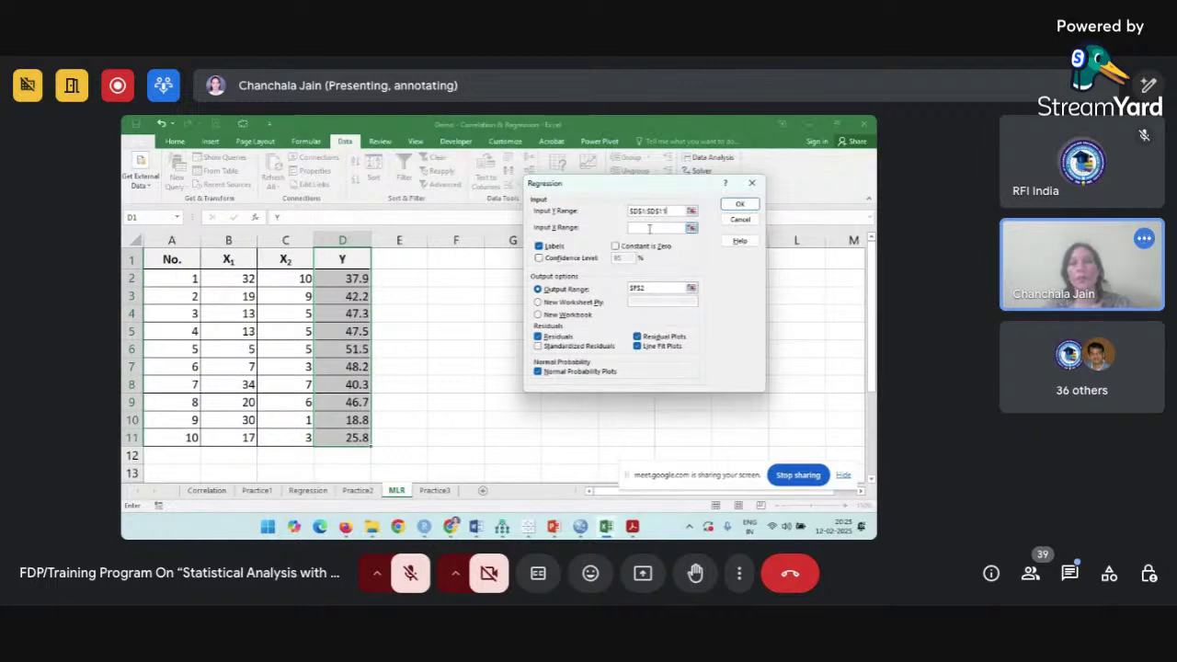
Set the Input X Range to $B$1:$C$11 with Labels enabled and use $F$2 as the output range.
{"action": "left_click_drag", "start_coordinate": [241, 257], "coordinate": [280, 436]}
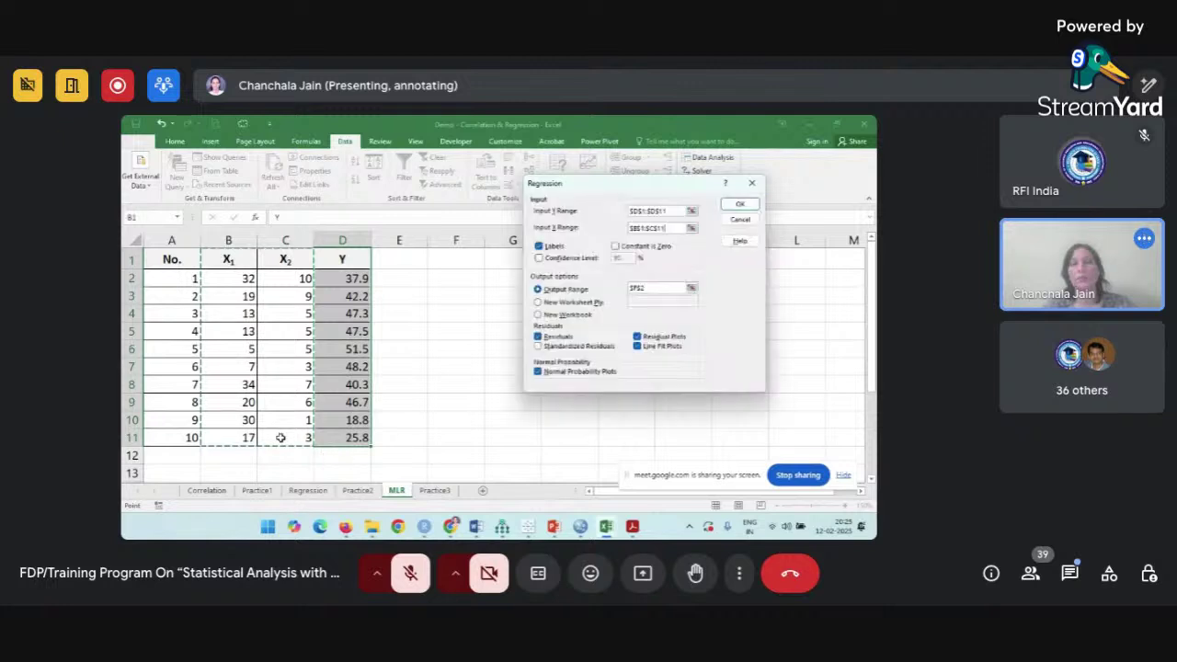
{"action": "left_click", "coordinate": [539, 247]}
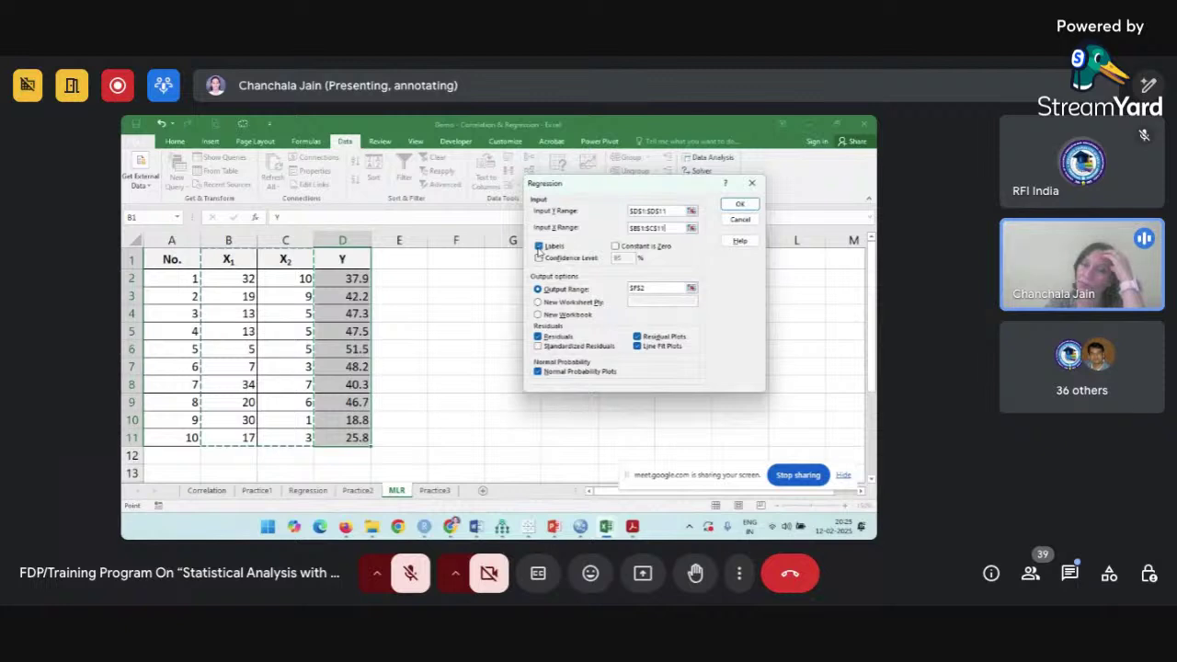
{"action": "left_click", "coordinate": [659, 287]}
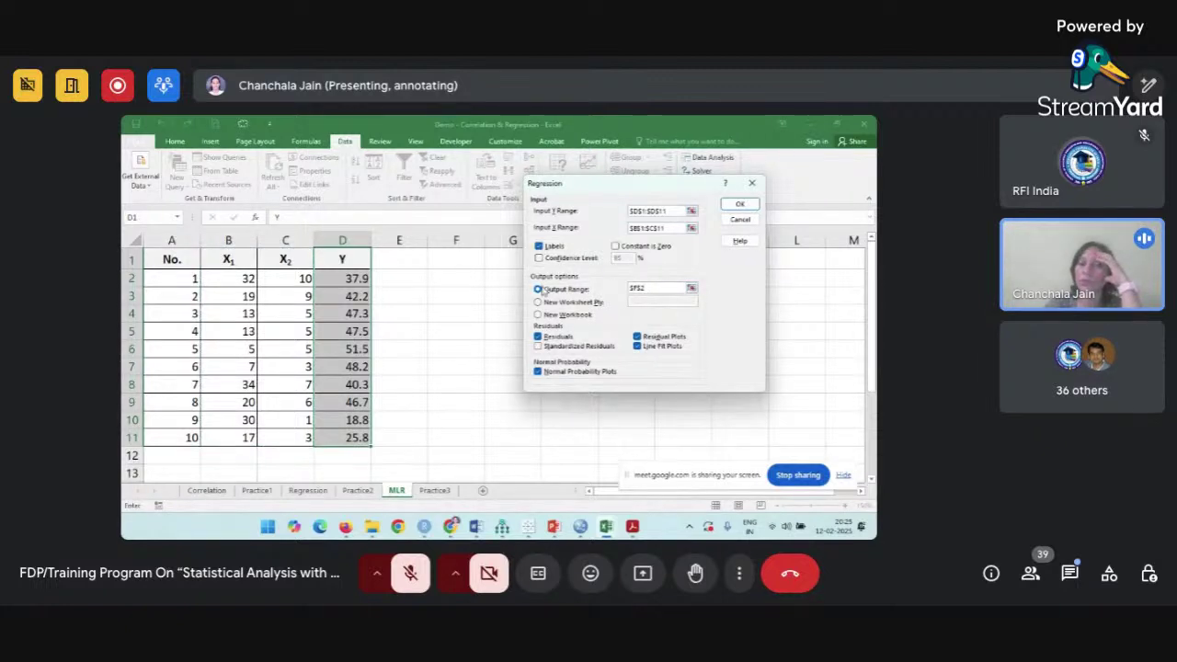
{"action": "left_click", "coordinate": [464, 279]}
{"action": "key", "text": "BackSpace"}
{"action": "key", "text": "BackSpace"}
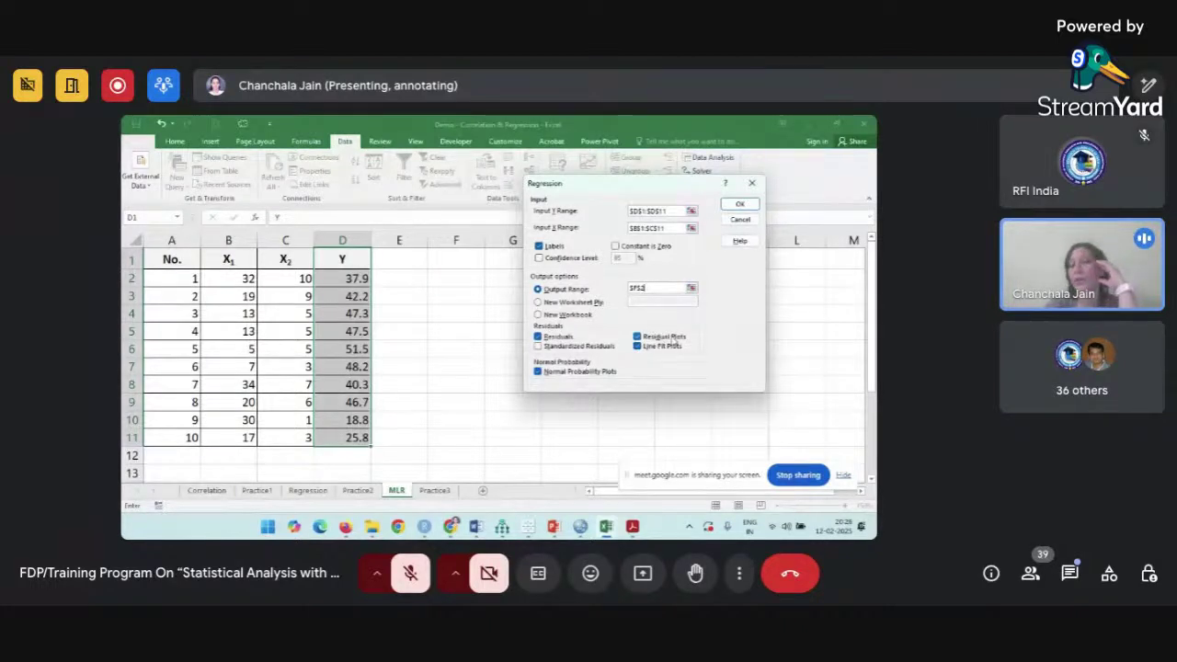
Turn off Residuals, Residual Plots, Line Fit Plots and Normal Probability Plots, and run the multiple regression.
{"action": "left_click", "coordinate": [538, 337]}
{"action": "left_click", "coordinate": [537, 371]}
{"action": "left_click", "coordinate": [637, 336]}
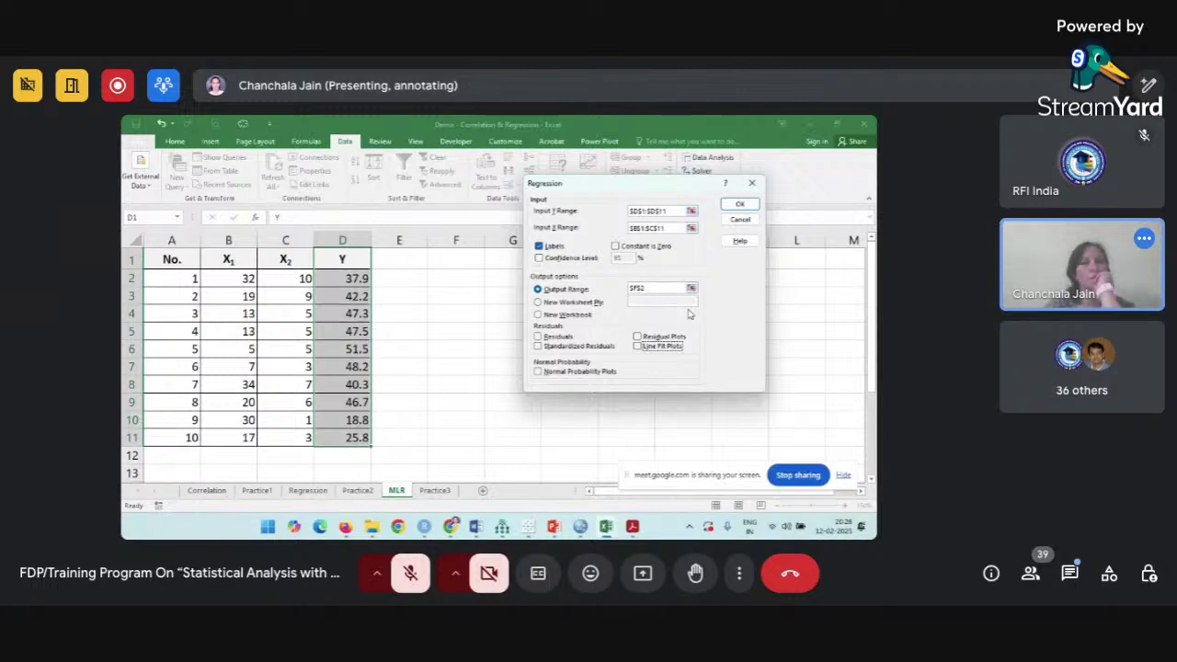
{"action": "left_click", "coordinate": [741, 204]}
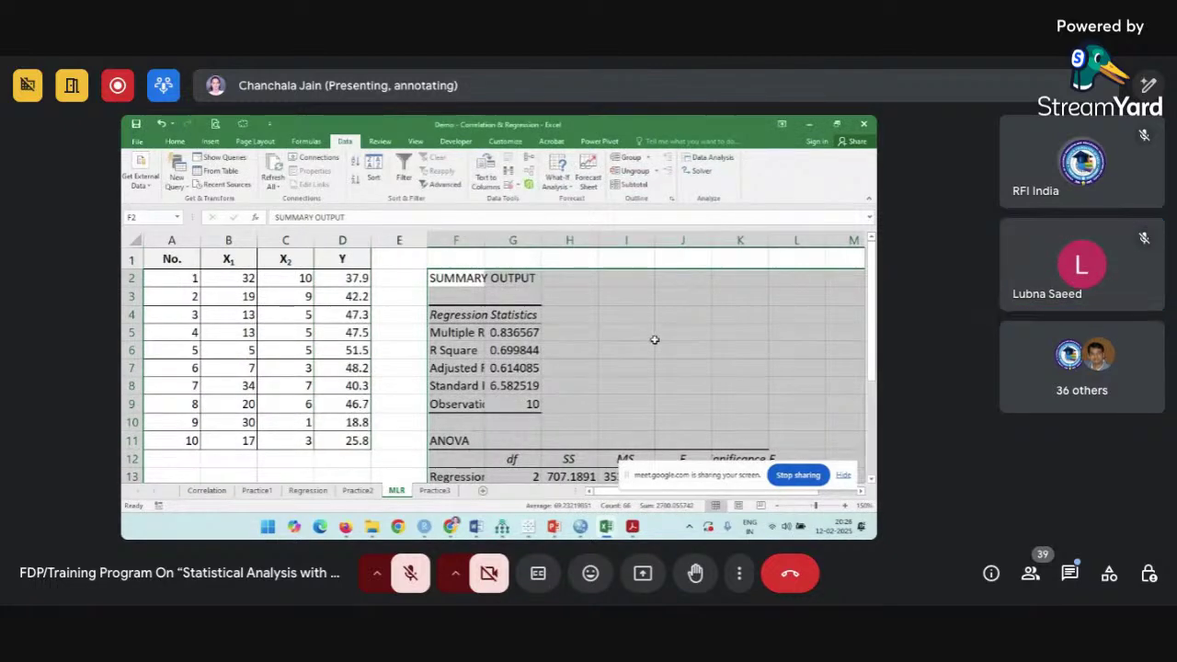
Widen column F so the row labels of the regression summary output are easier to read.
{"action": "left_click", "coordinate": [651, 335]}
{"action": "scroll", "coordinate": [655, 340], "scroll_direction": "down", "scroll_amount": 3}
{"action": "scroll", "coordinate": [655, 340], "scroll_direction": "down", "scroll_amount": 3}
{"action": "scroll", "coordinate": [654, 340], "scroll_direction": "up", "scroll_amount": 5}
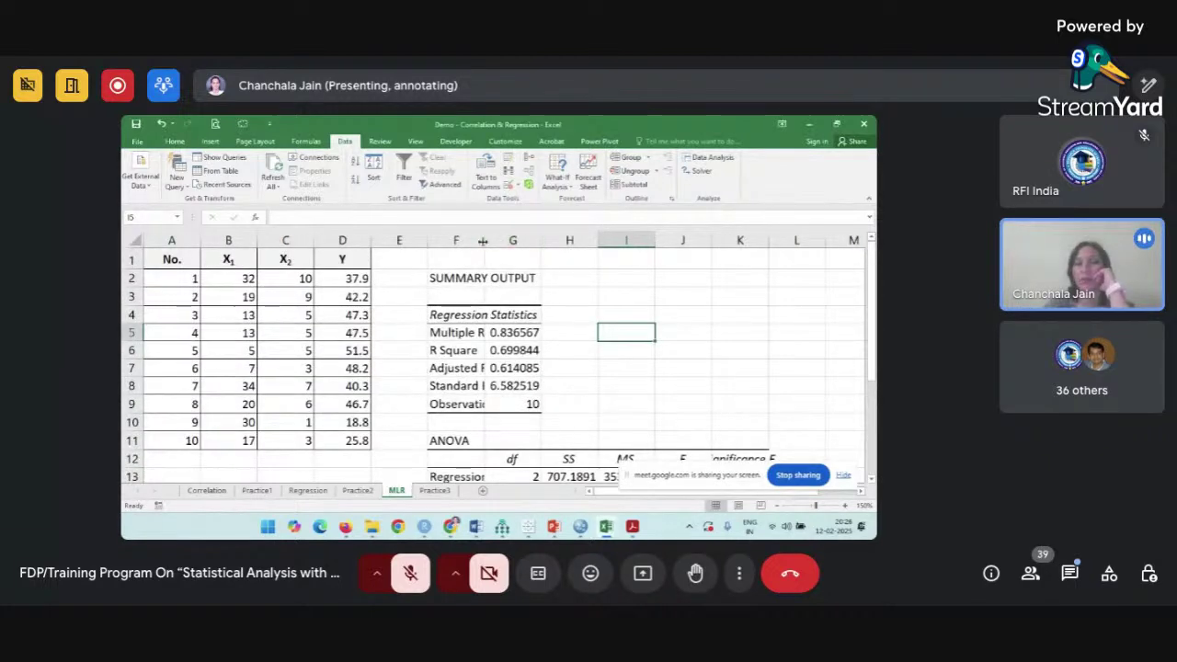
{"action": "left_click_drag", "start_coordinate": [482, 241], "coordinate": [502, 246]}
Examine Multiple R, R Square and Adjusted R Square in the regression statistics.
{"action": "left_click", "coordinate": [542, 334]}
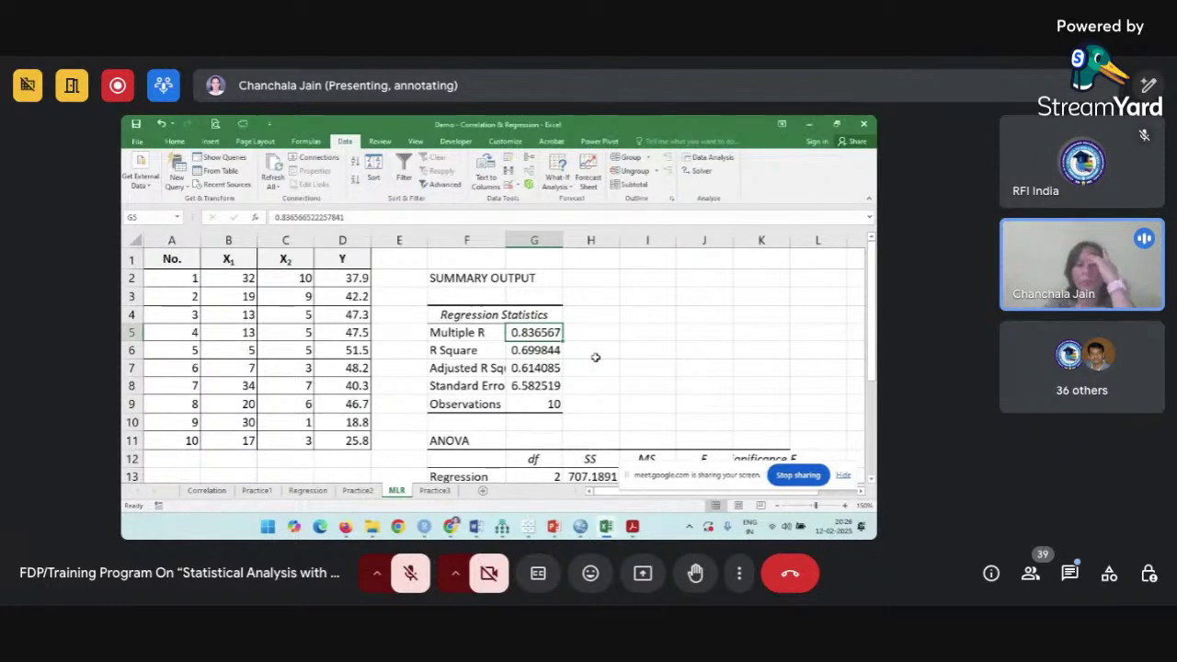
{"action": "left_click", "coordinate": [456, 348]}
{"action": "left_click_drag", "start_coordinate": [455, 350], "coordinate": [536, 354]}
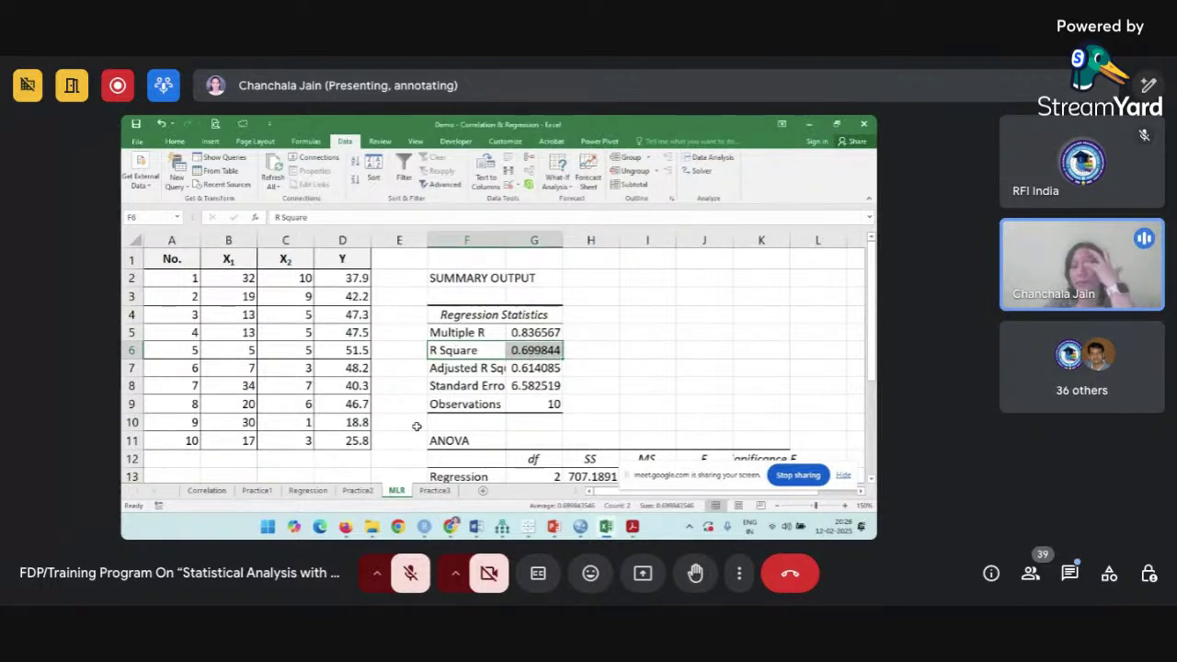
{"action": "left_click_drag", "start_coordinate": [476, 366], "coordinate": [517, 368]}
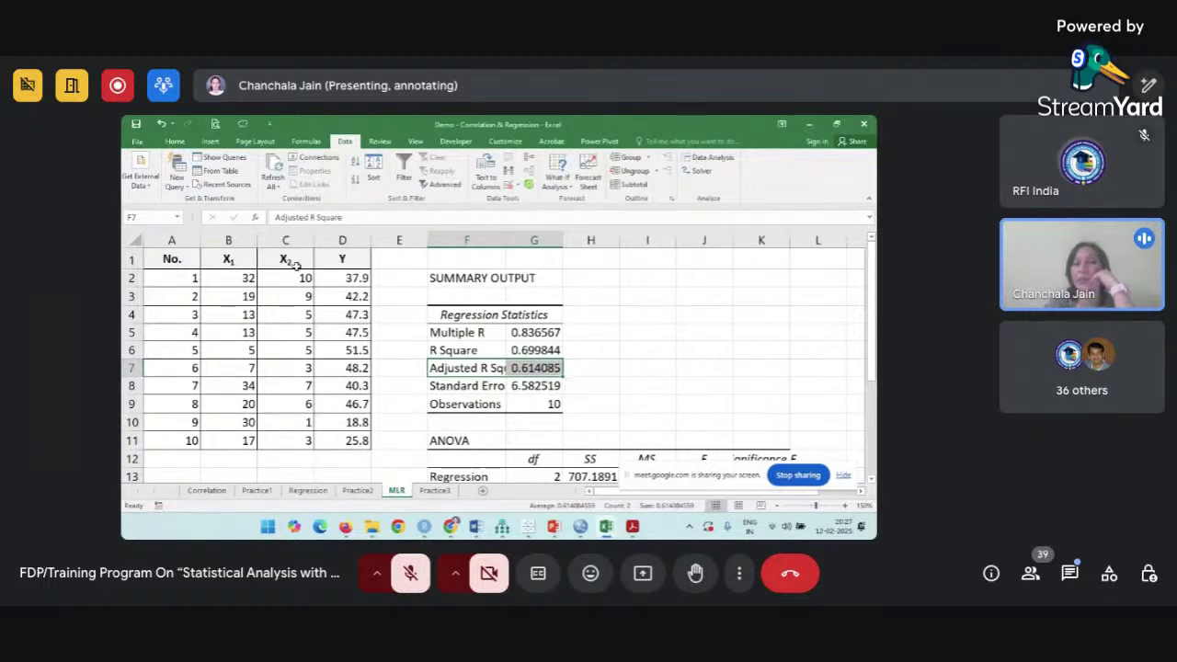
Enter the note "it shows that 61.4% variance in Y is explained by X1 & X2 both." in H7, beside Adjusted R Square.
{"action": "left_click", "coordinate": [602, 371]}
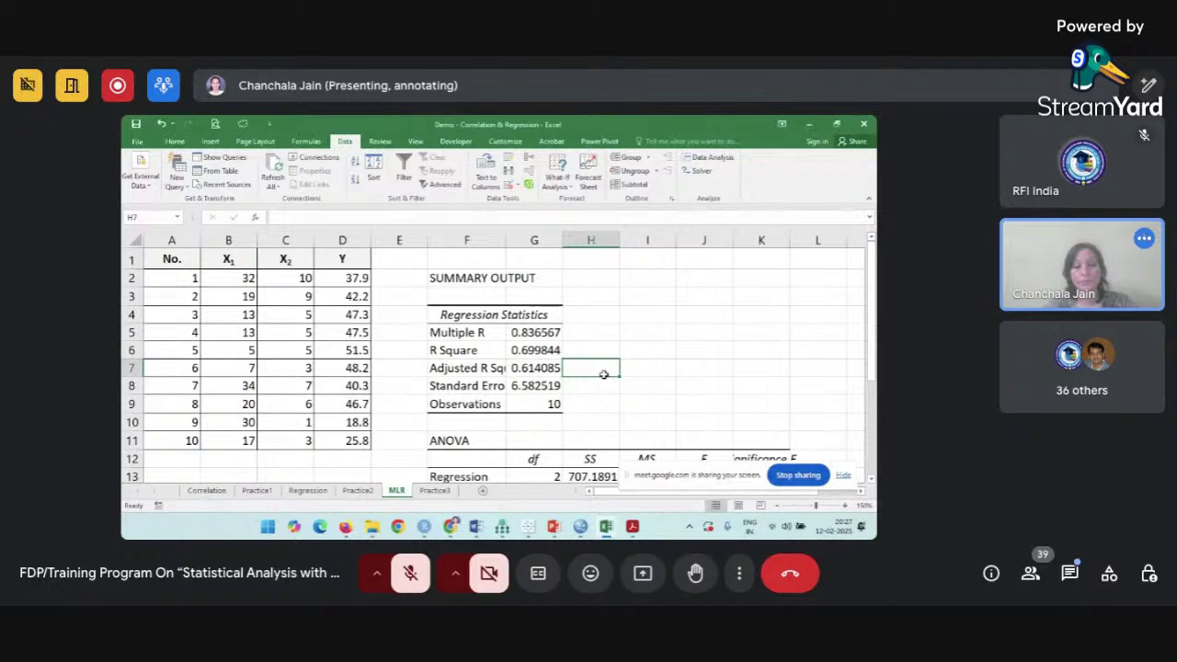
{"action": "type", "text": "it shp"}
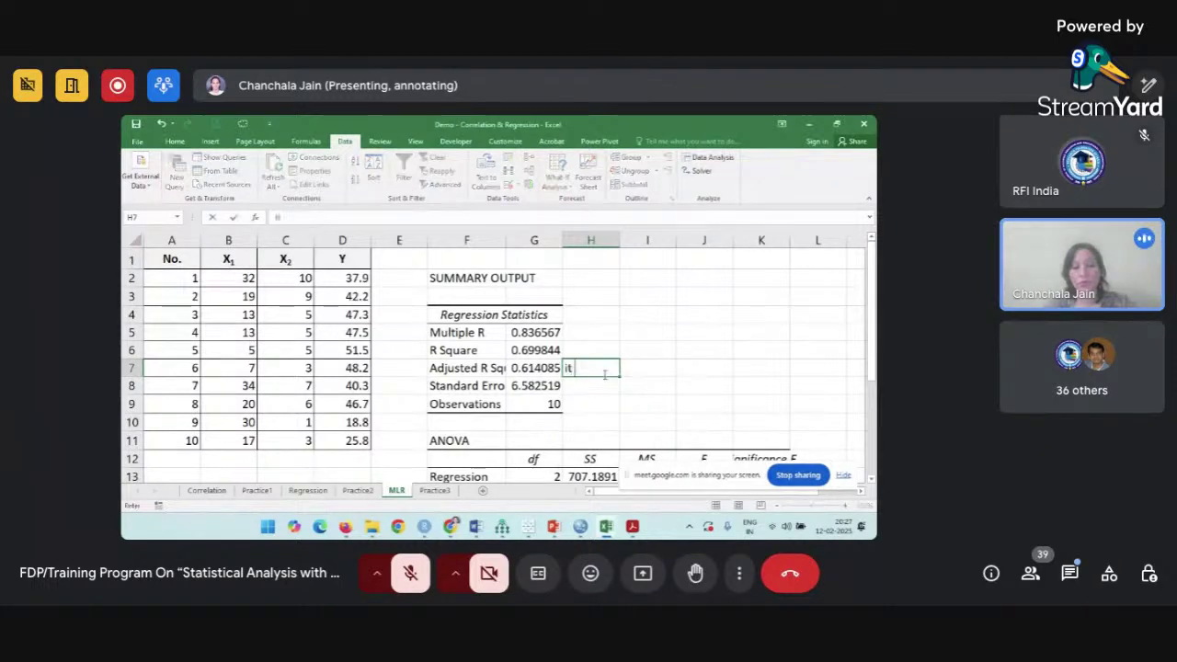
{"action": "key", "text": "BackSpace"}
{"action": "key", "text": "BackSpace"}
{"action": "type", "text": "hows that"}
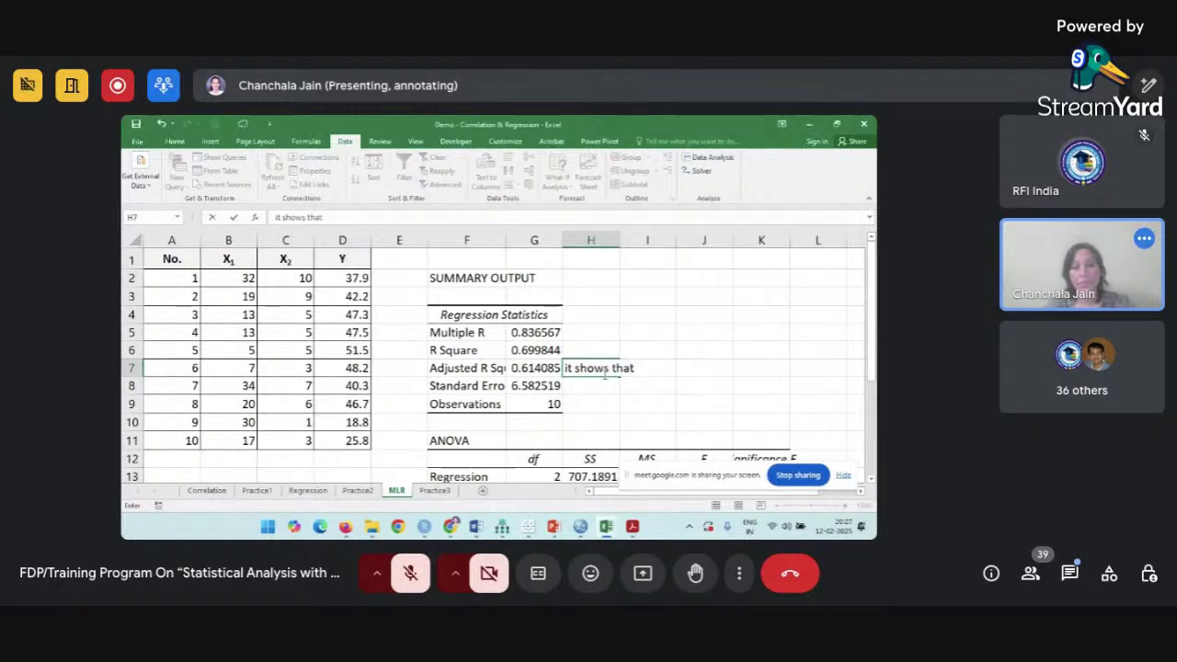
{"action": "type", "text": " 61.4%"}
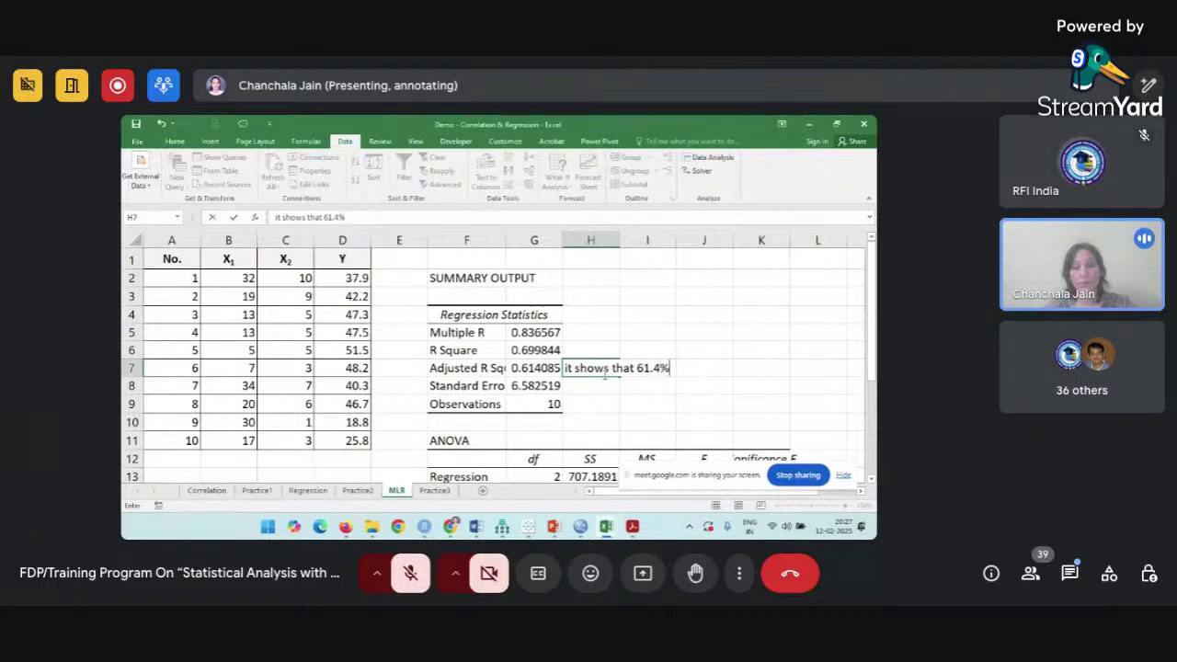
{"action": "type", "text": " vari"}
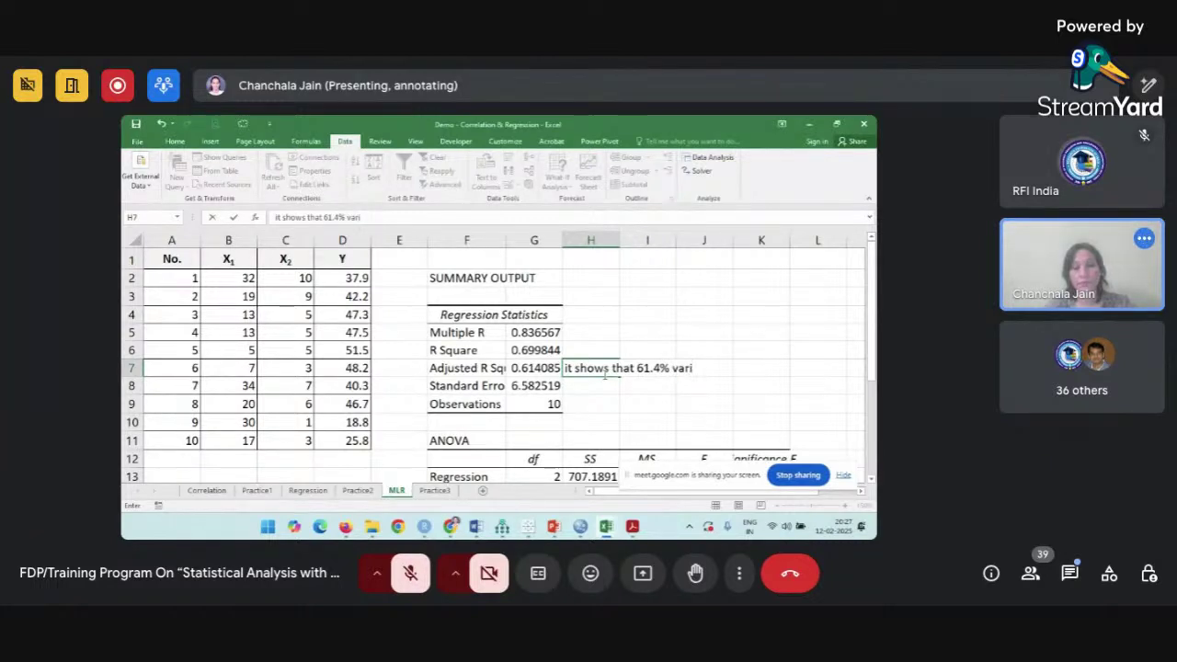
{"action": "type", "text": "ance in"}
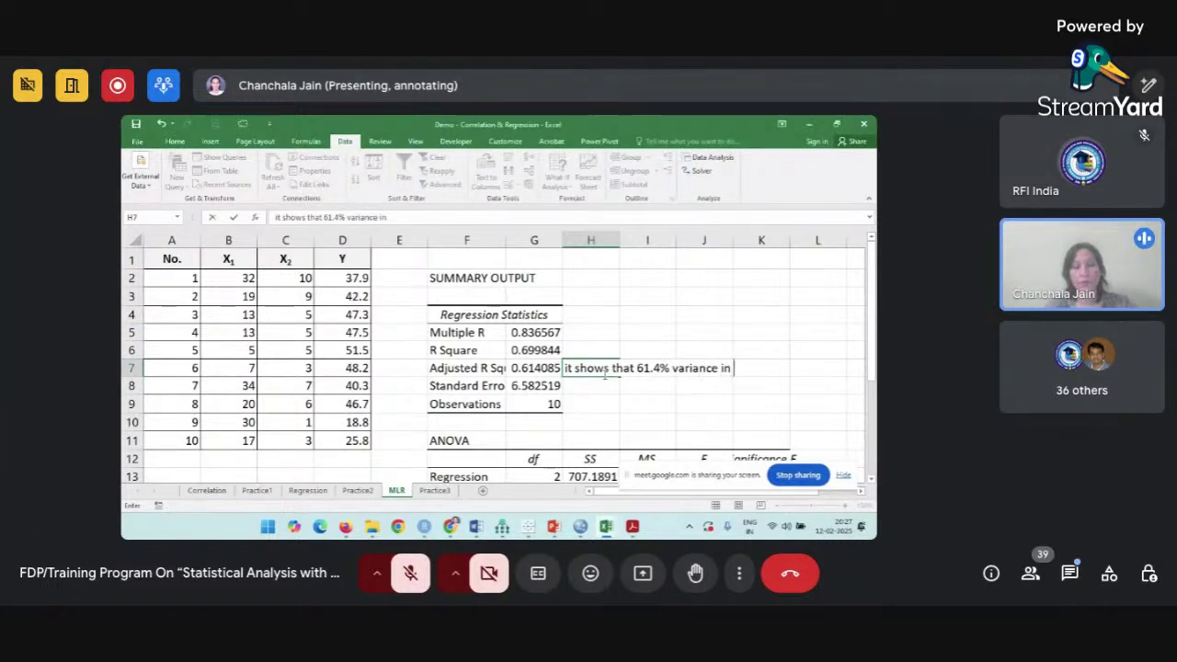
{"action": "type", "text": " Y"}
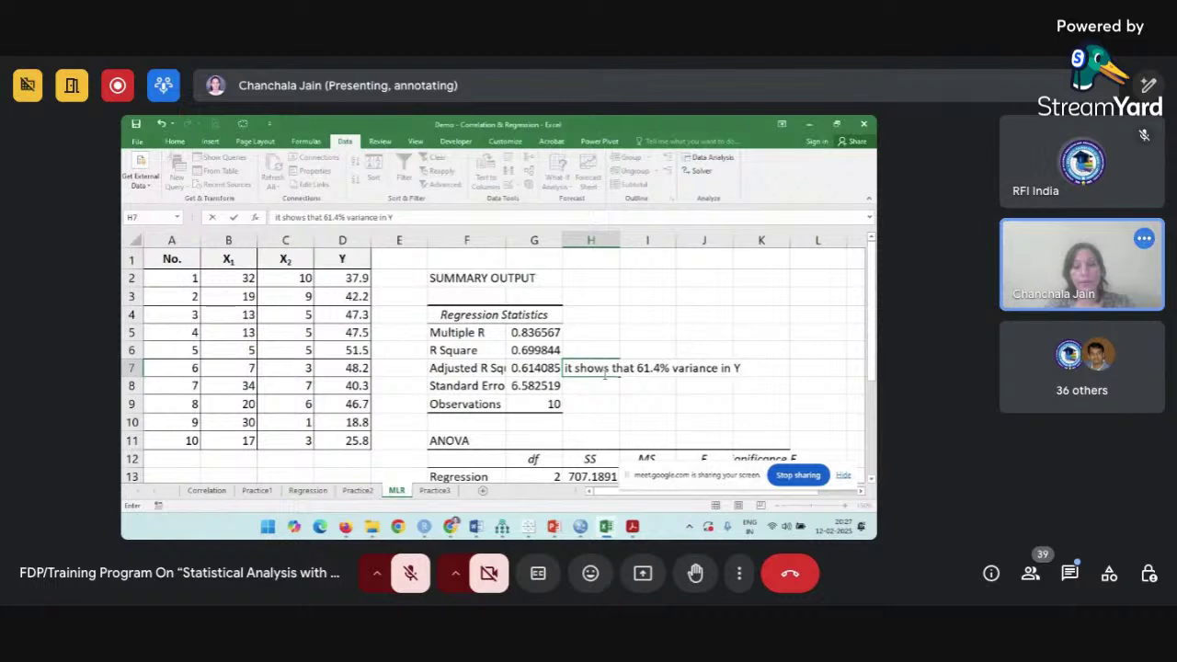
{"action": "type", "text": " is explained by"}
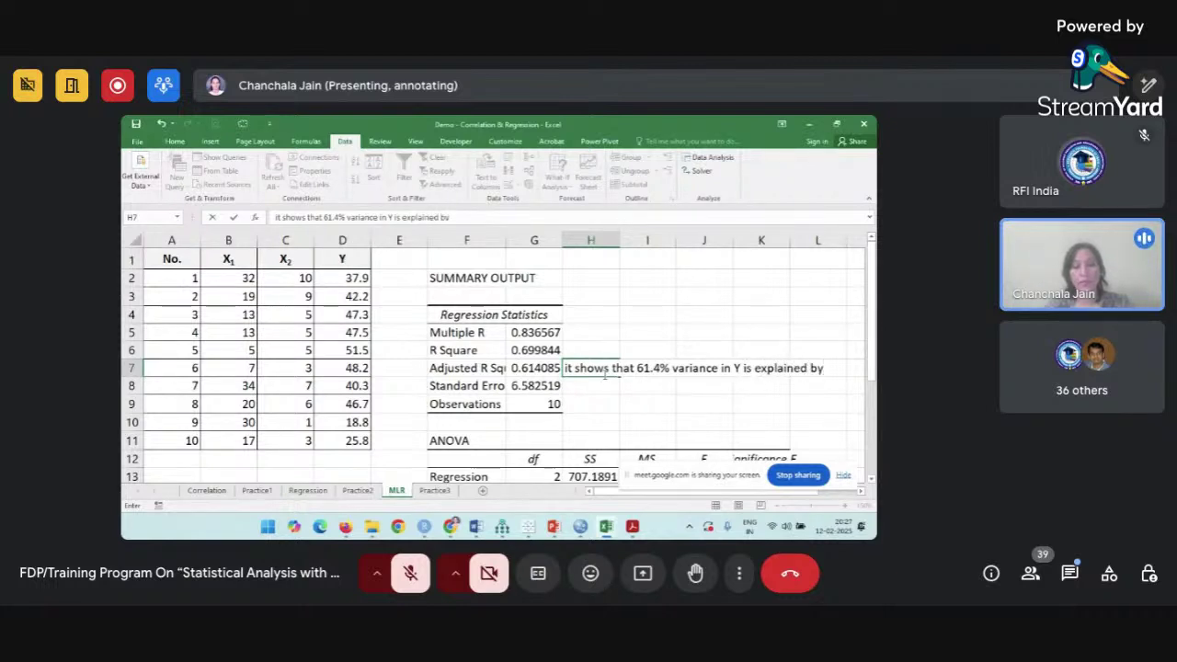
{"action": "type", "text": " X1 &"}
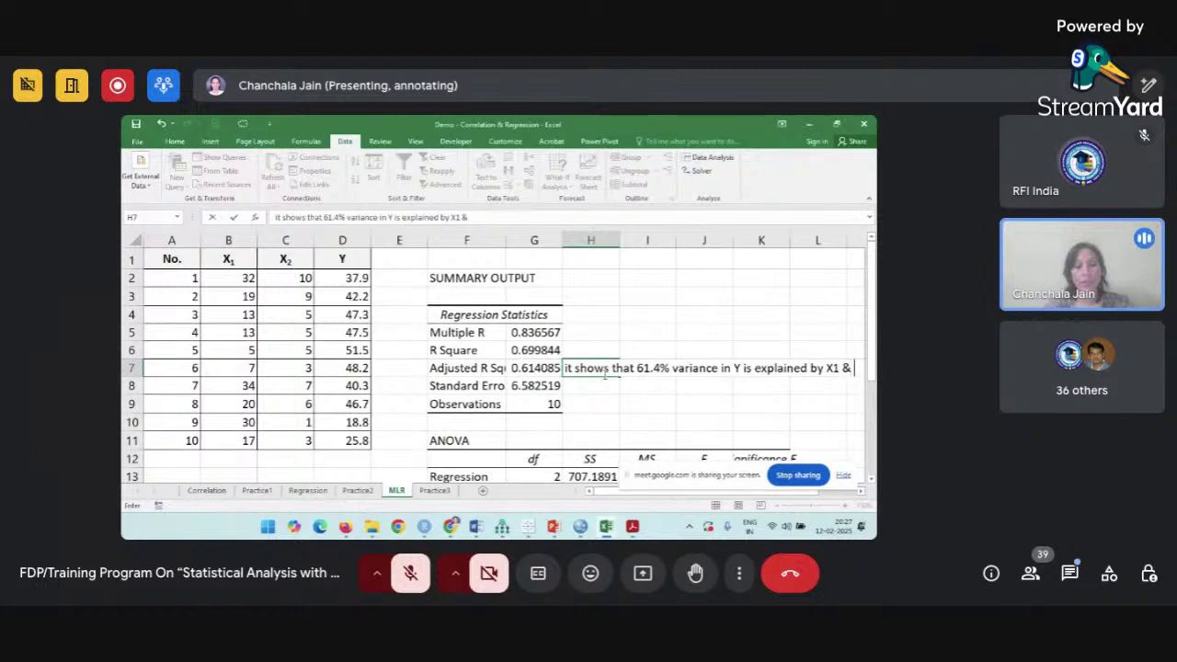
{"action": "type", "text": " X2 both"}
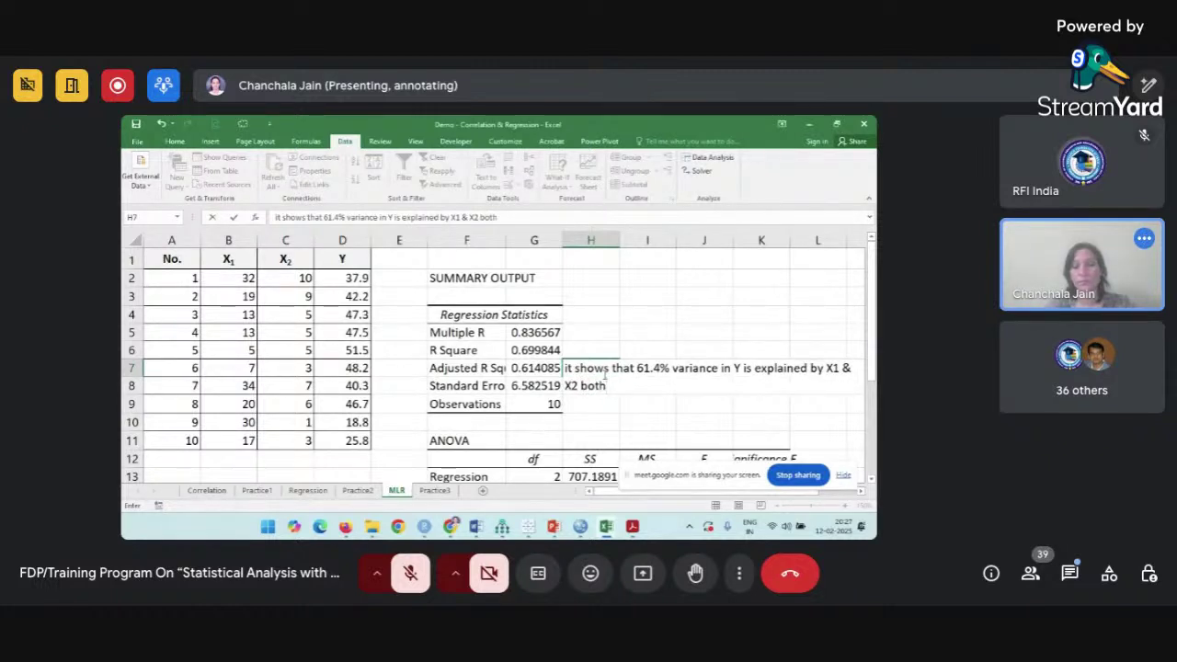
{"action": "type", "text": "."}
{"action": "scroll", "coordinate": [699, 415], "scroll_direction": "down", "scroll_amount": 2}
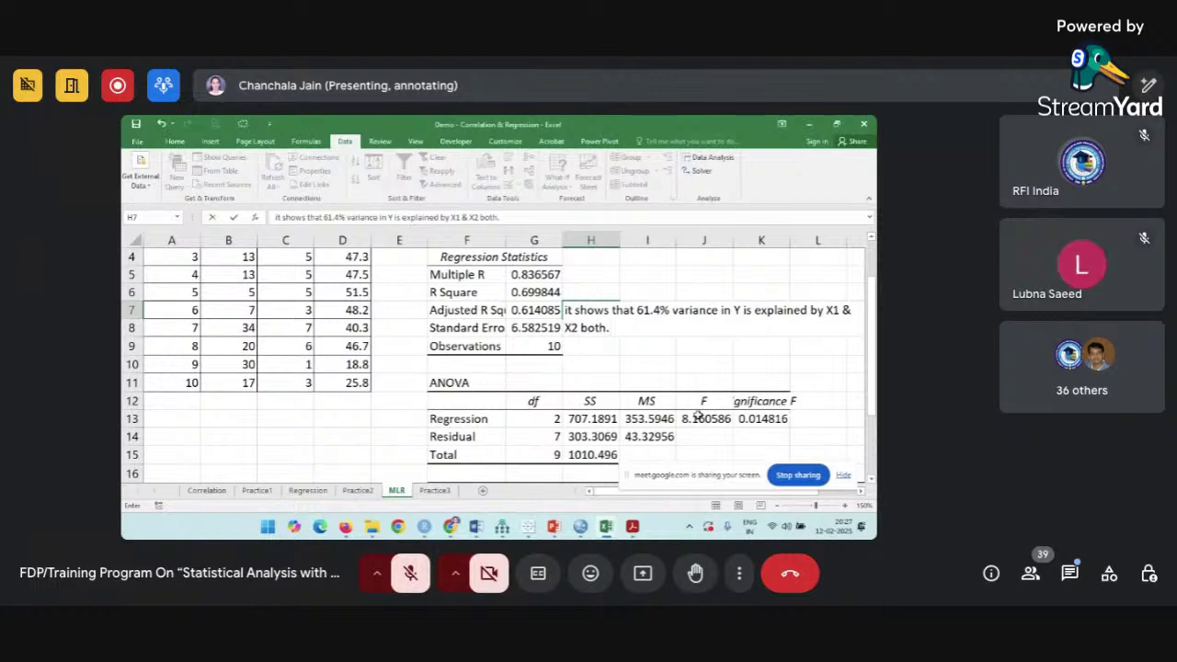
{"action": "left_click", "coordinate": [697, 416]}
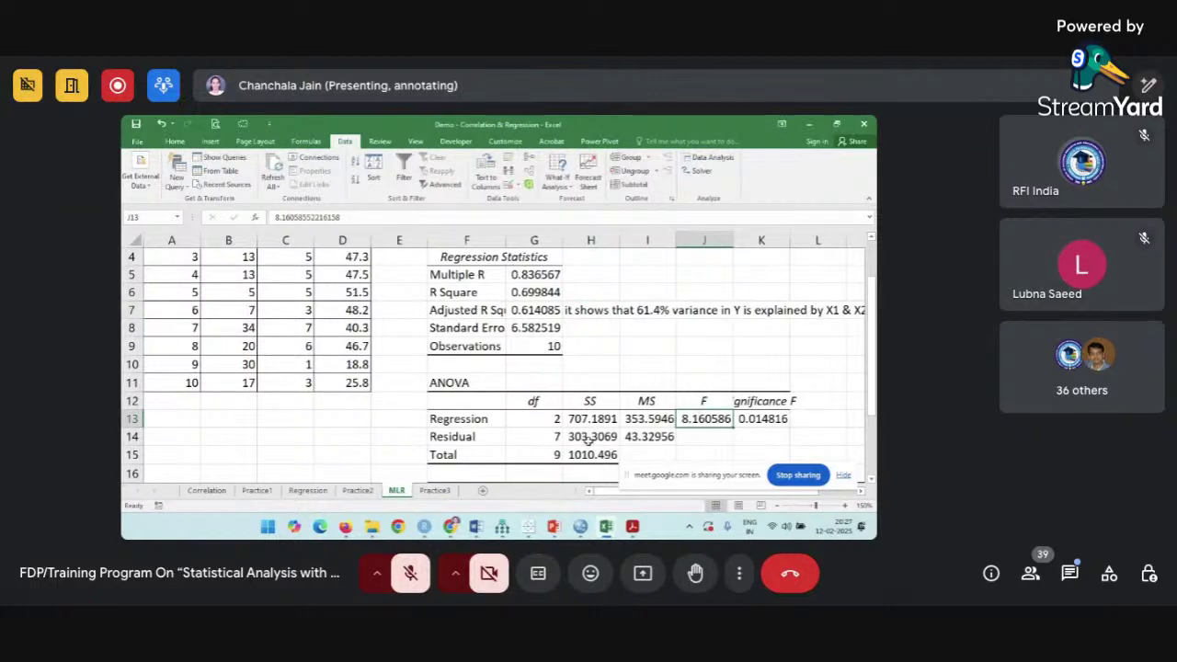
Widen column K so the Significance F heading in the ANOVA table fits.
{"action": "left_click", "coordinate": [540, 346]}
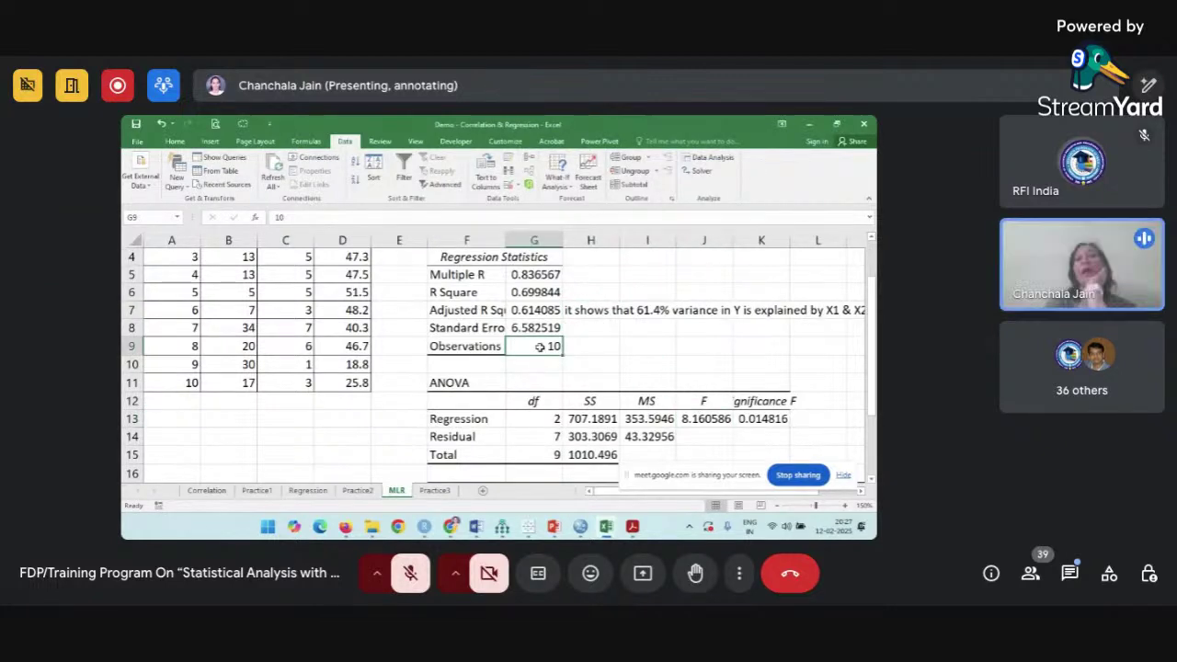
{"action": "scroll", "coordinate": [540, 346], "scroll_direction": "down", "scroll_amount": 2}
{"action": "scroll", "coordinate": [539, 347], "scroll_direction": "right", "scroll_amount": 1}
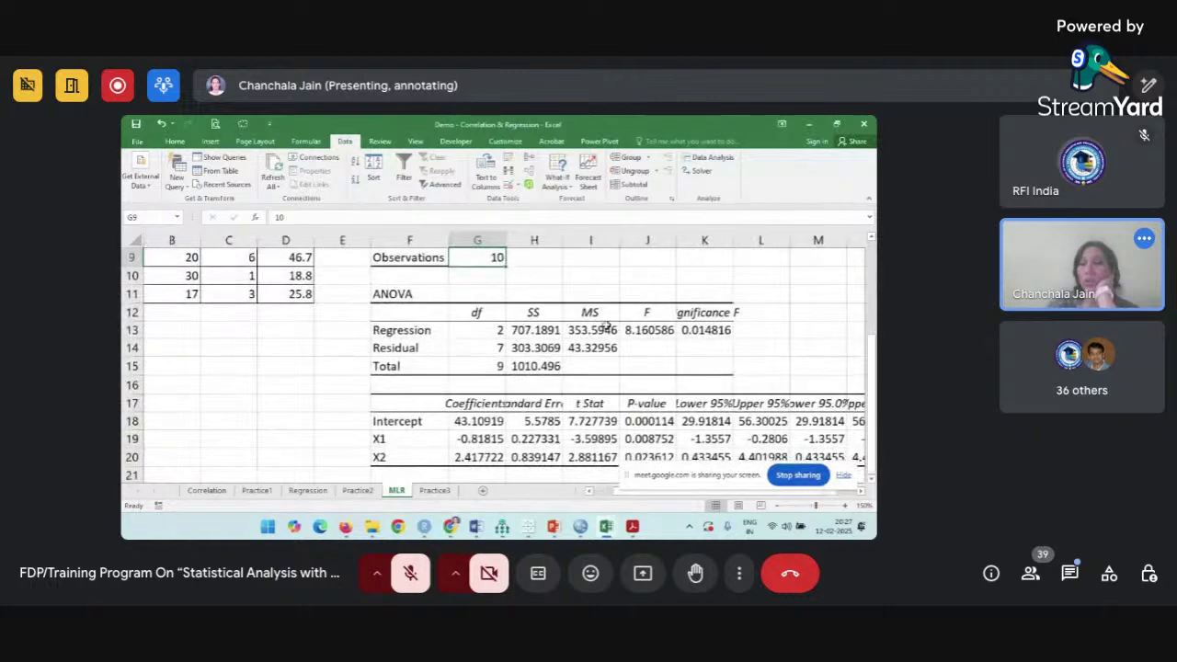
{"action": "left_click_drag", "start_coordinate": [734, 242], "coordinate": [747, 238]}
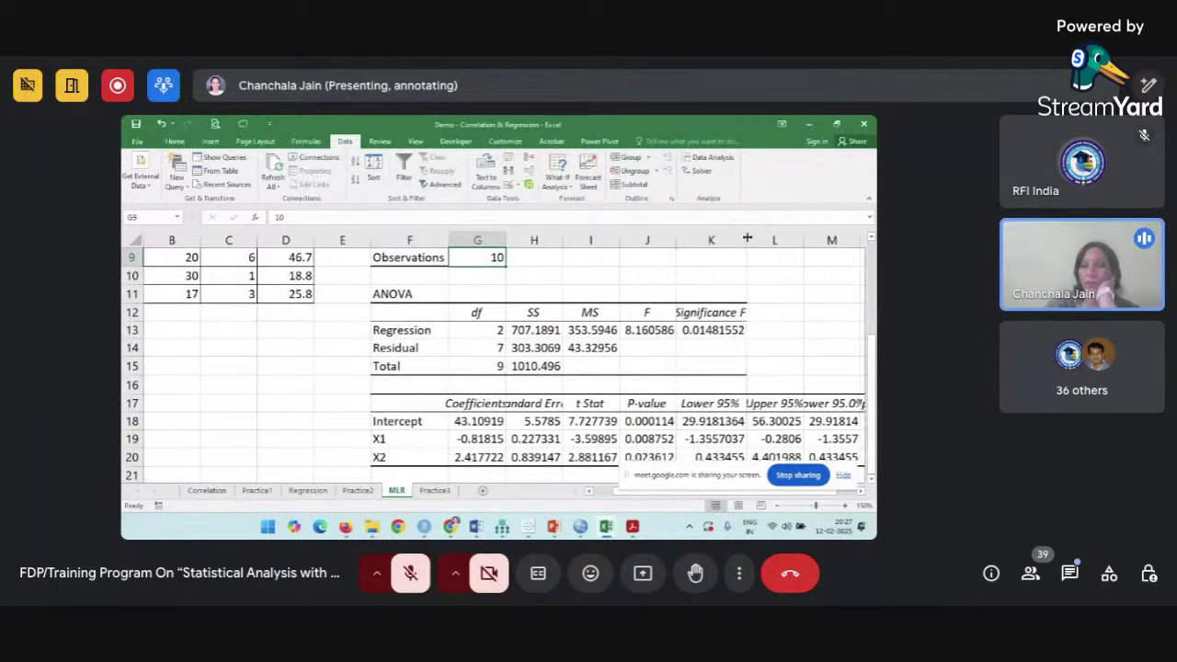
Enter the note "<.05" in L13, beside the Significance F value.
{"action": "left_click", "coordinate": [715, 329]}
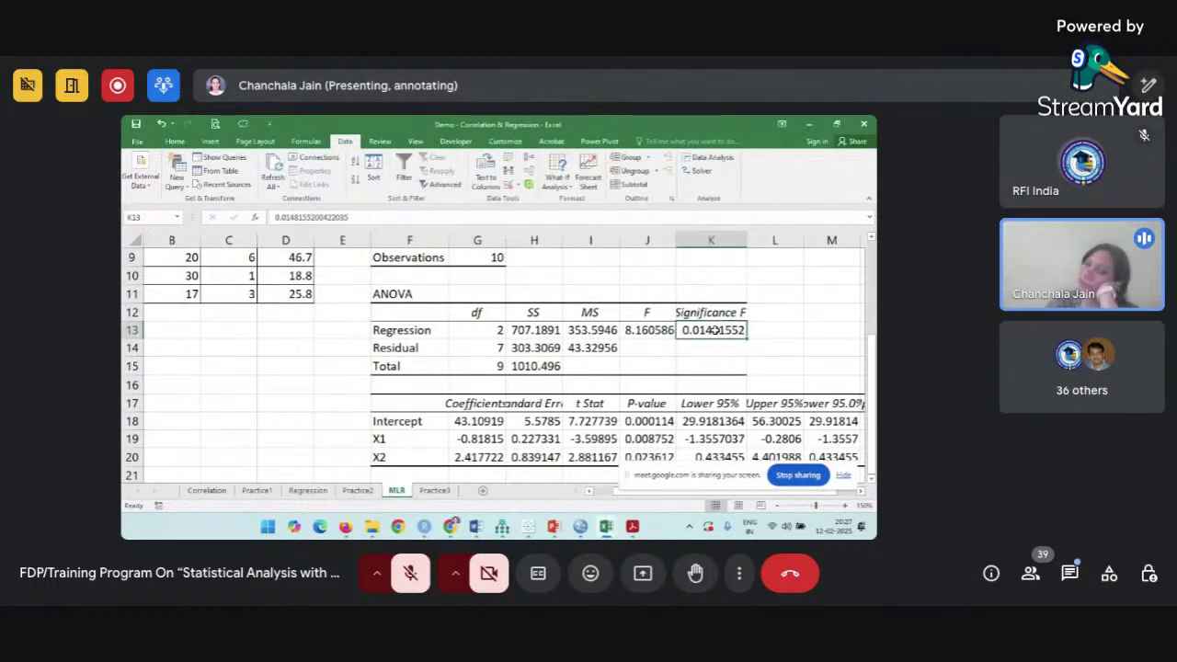
{"action": "left_click", "coordinate": [762, 329]}
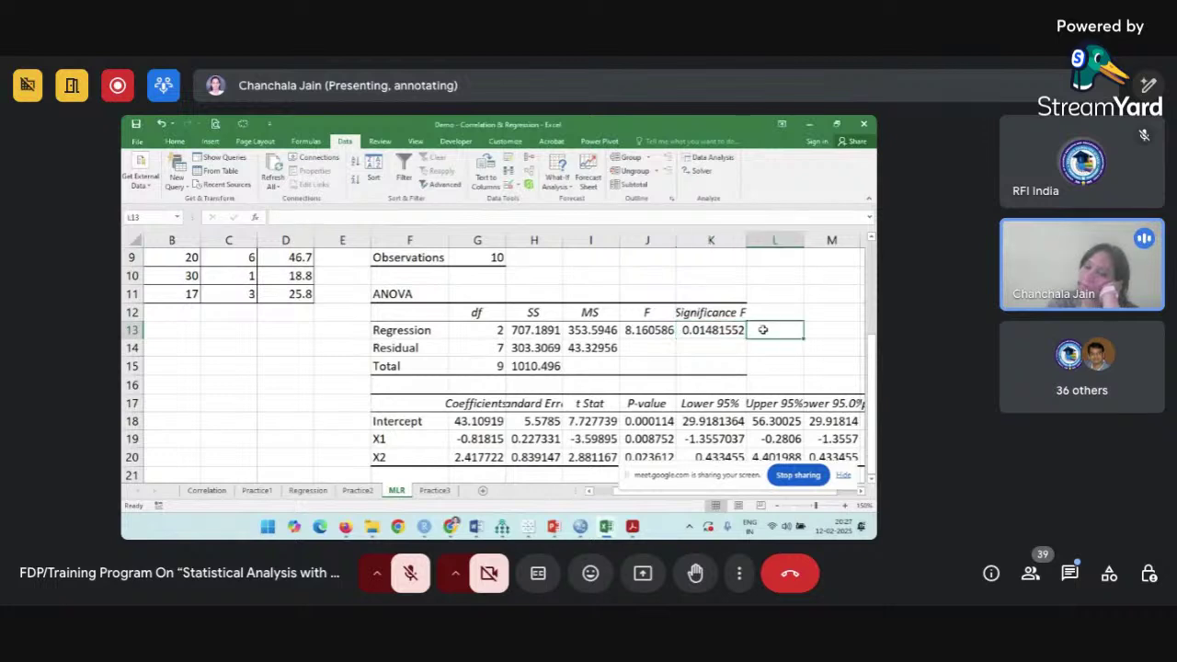
{"action": "type", "text": "<.05"}
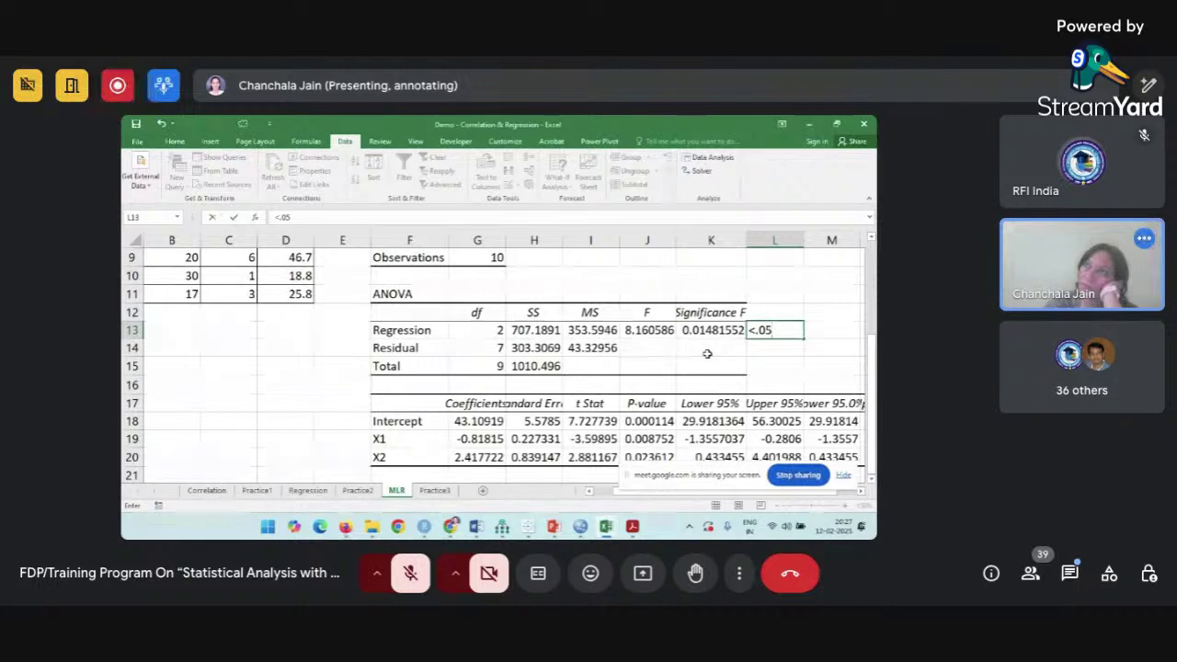
{"action": "left_click", "coordinate": [597, 349]}
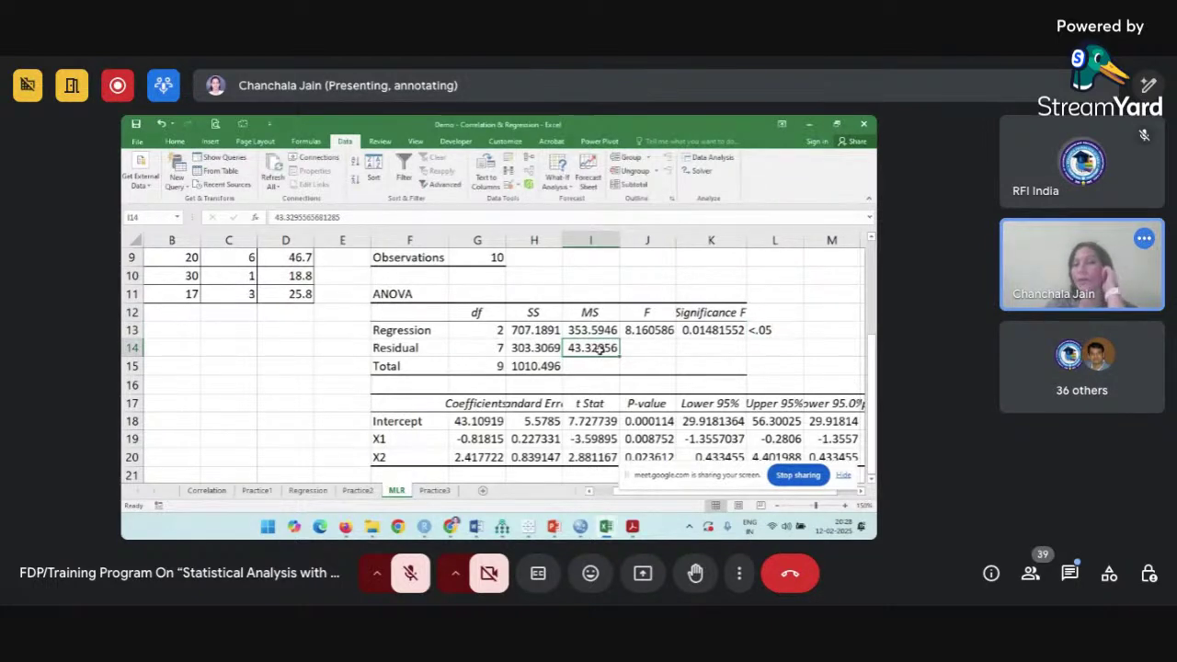
Examine the coefficients and p-values of the Intercept, X1 and X2 in the coefficients table.
{"action": "scroll", "coordinate": [597, 349], "scroll_direction": "down", "scroll_amount": 2}
{"action": "scroll", "coordinate": [598, 350], "scroll_direction": "right", "scroll_amount": 1}
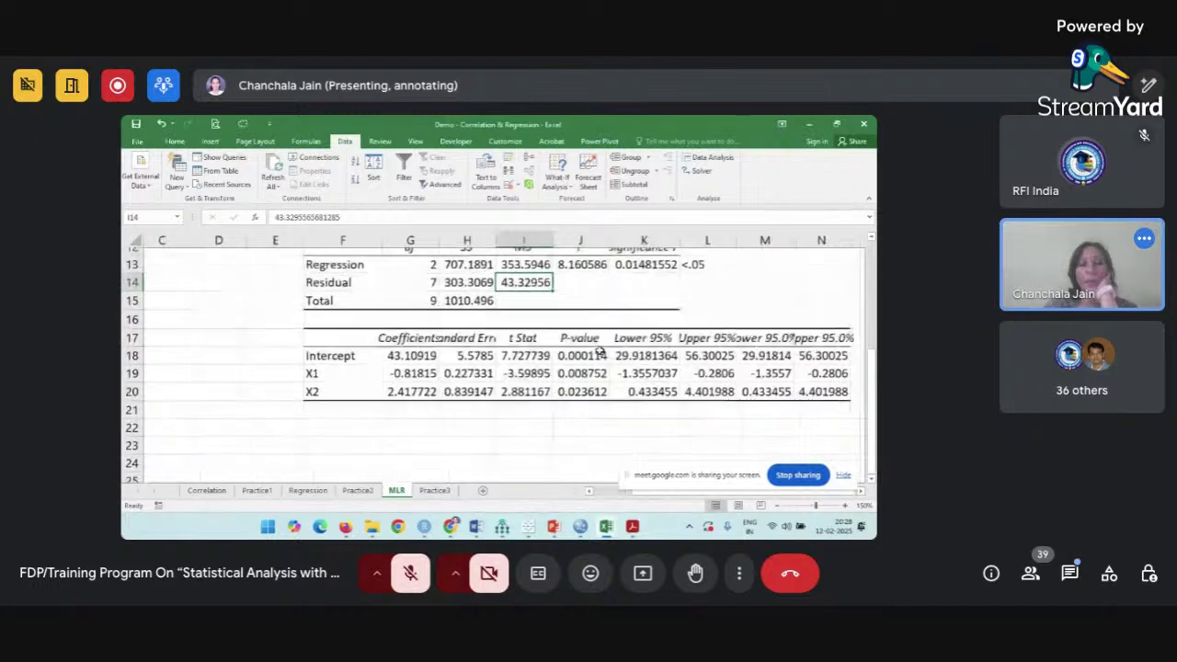
{"action": "left_click", "coordinate": [414, 349]}
{"action": "left_click", "coordinate": [415, 362]}
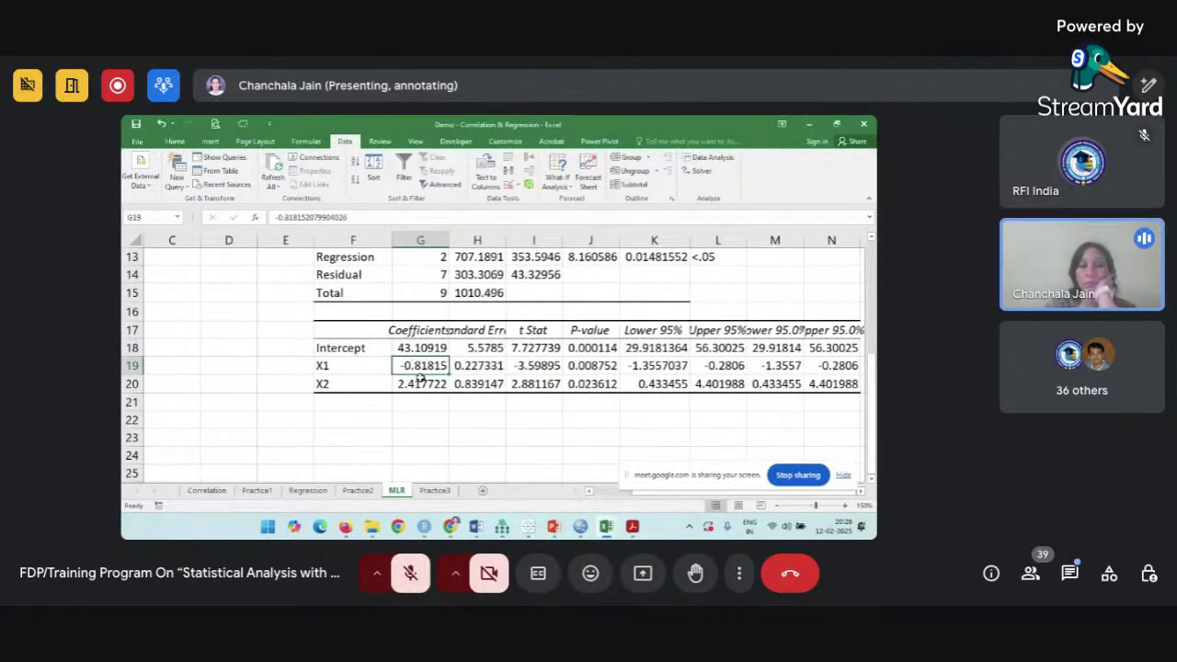
{"action": "left_click", "coordinate": [421, 379]}
{"action": "left_click", "coordinate": [573, 344]}
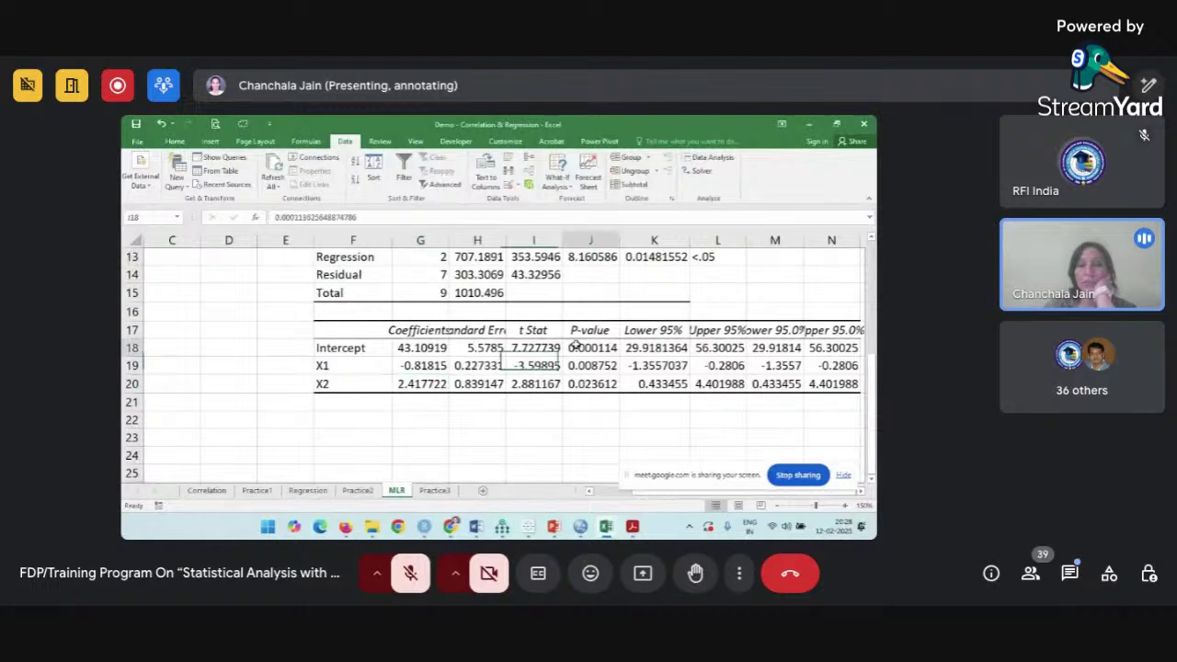
{"action": "left_click_drag", "start_coordinate": [577, 348], "coordinate": [584, 384]}
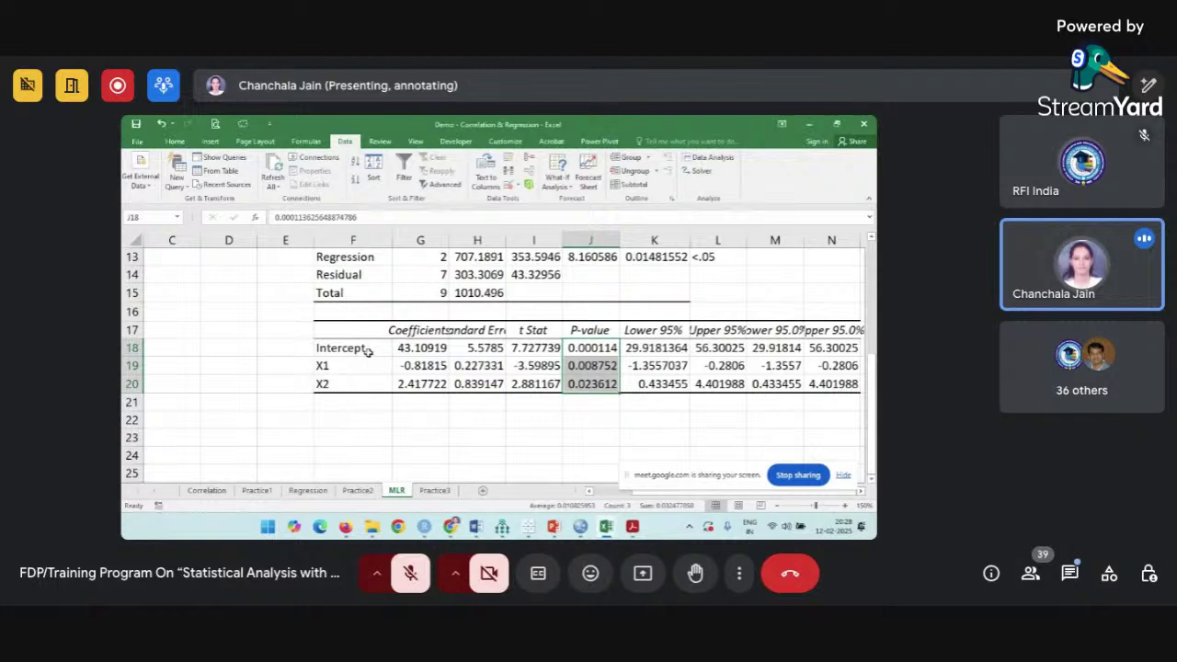
Write the regression equation "Y =43.109 -0.818*X1 + 2.418*X2" in G23, below the coefficients table.
{"action": "left_click", "coordinate": [407, 430]}
{"action": "type", "text": "Y ="}
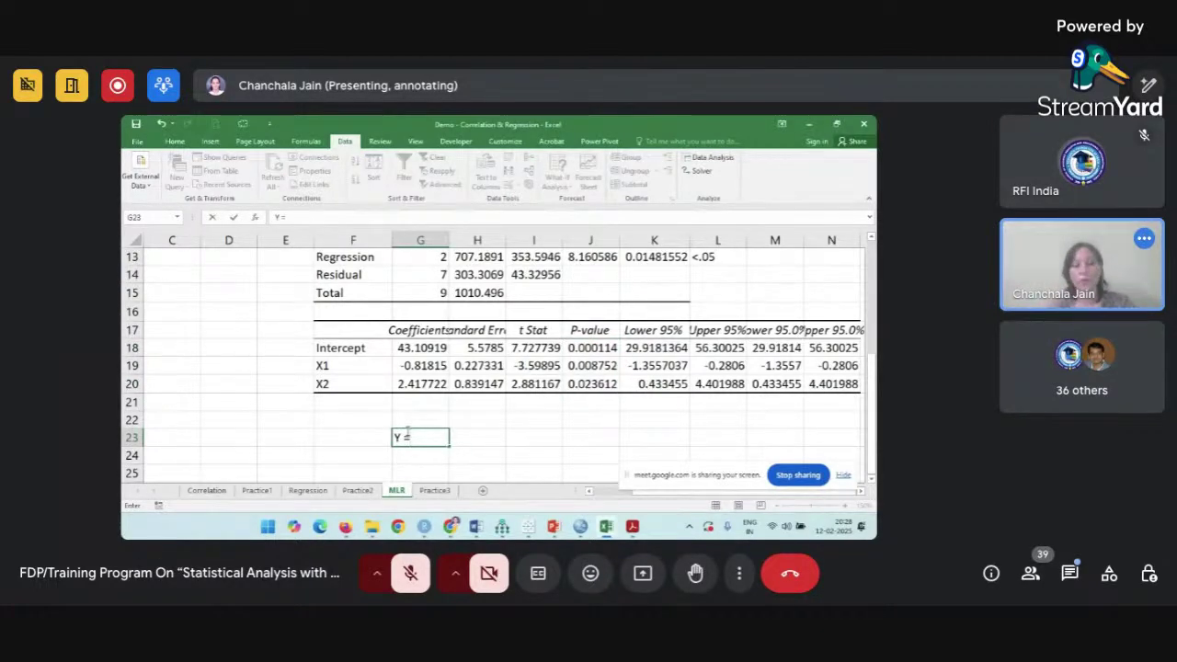
{"action": "type", "text": "43.109"}
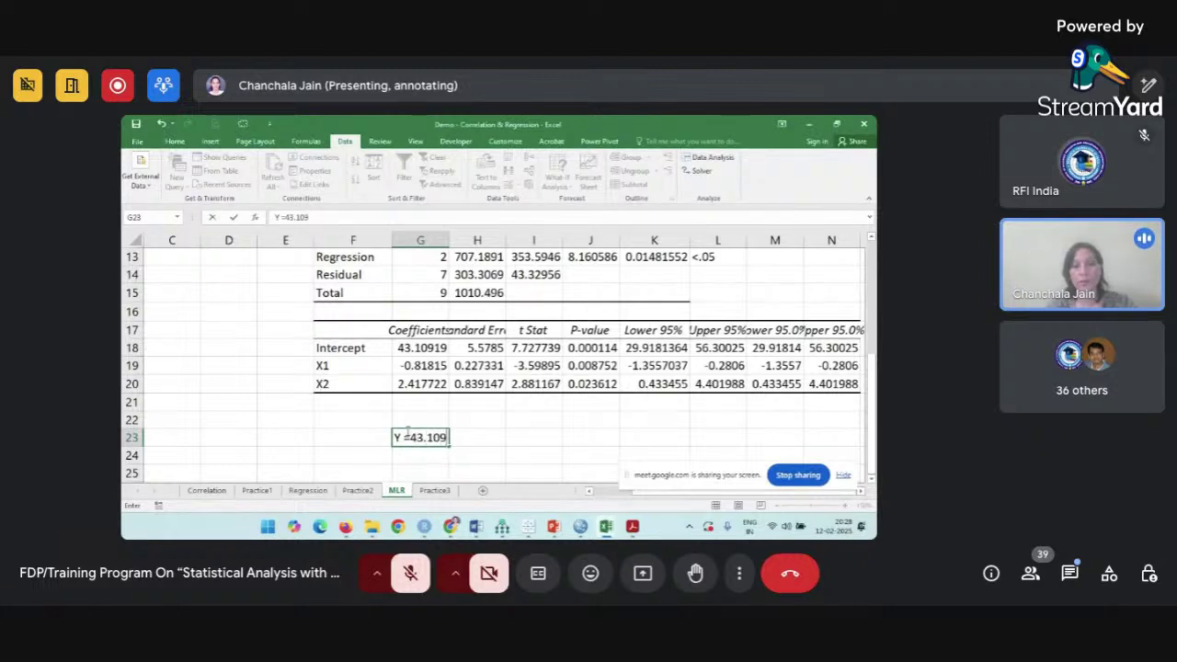
{"action": "type", "text": " -0."}
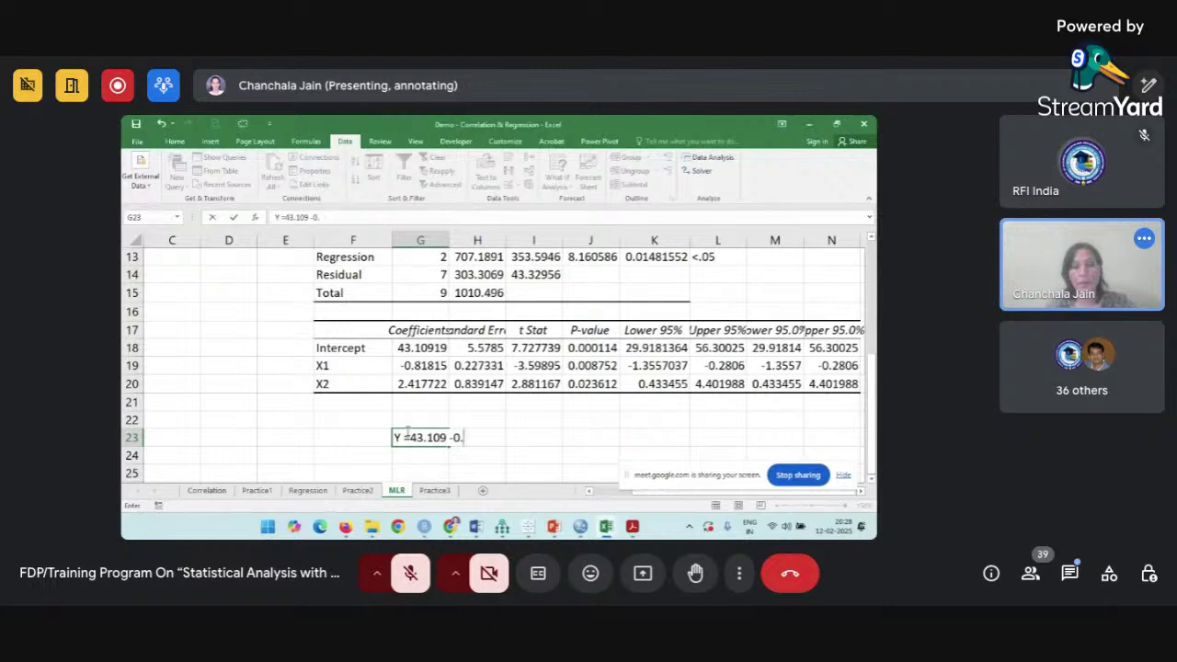
{"action": "type", "text": "818*"}
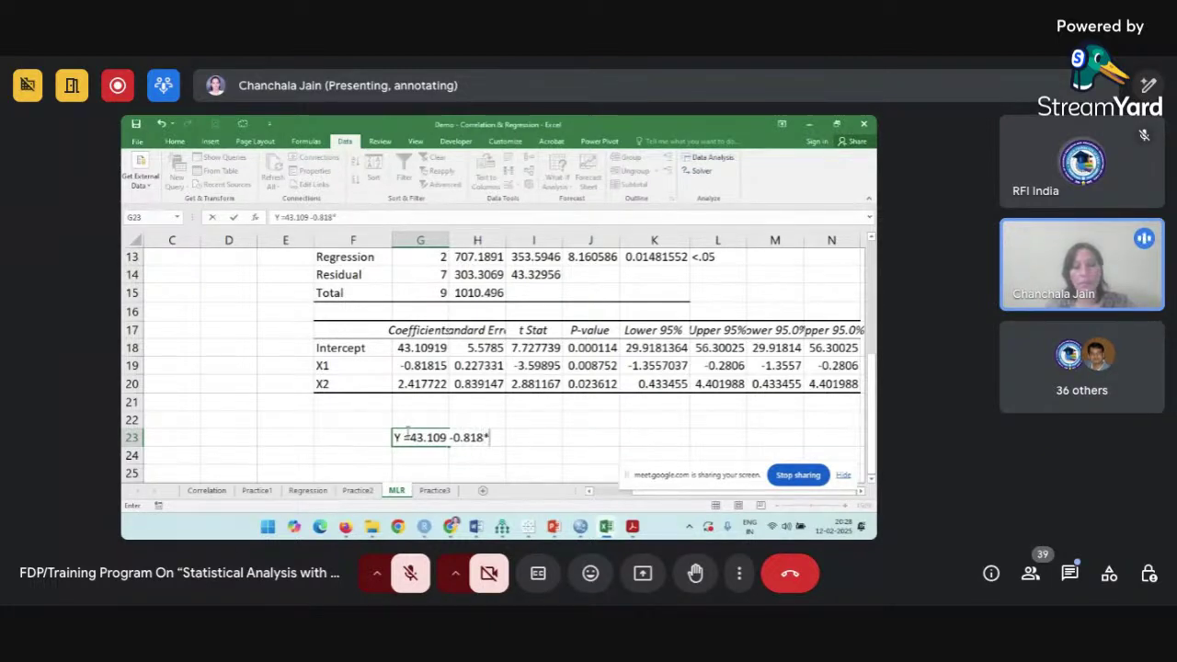
{"action": "type", "text": "X1"}
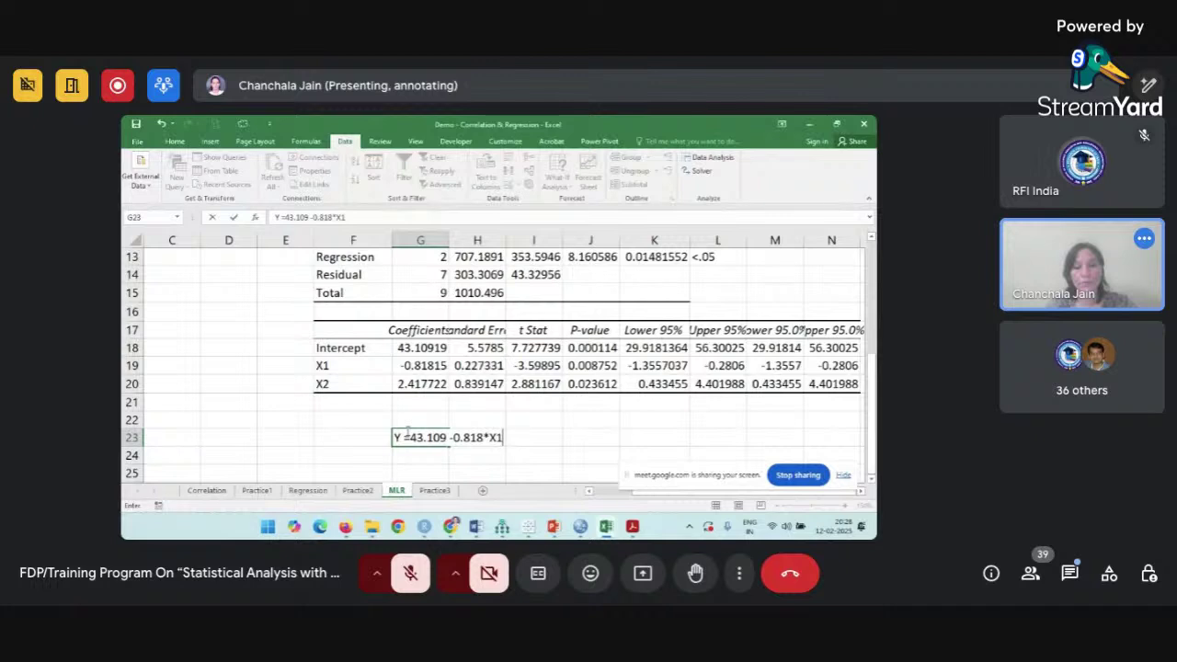
{"action": "type", "text": " + 2.41"}
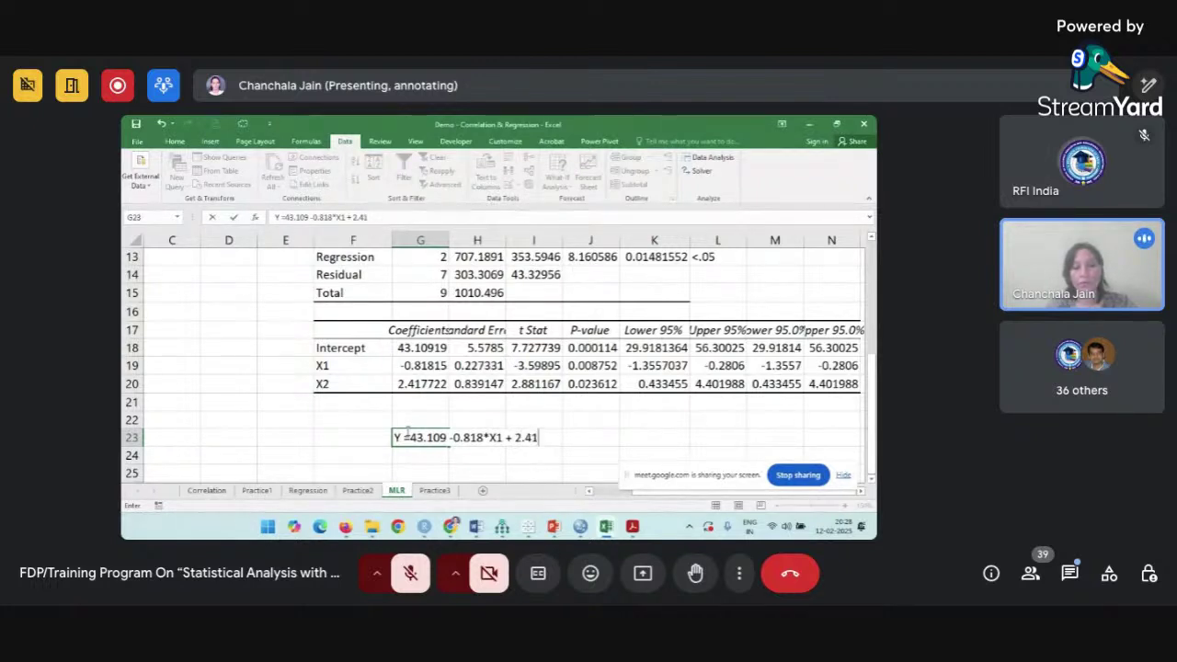
{"action": "type", "text": "8*X2"}
{"action": "left_click", "coordinate": [305, 454]}
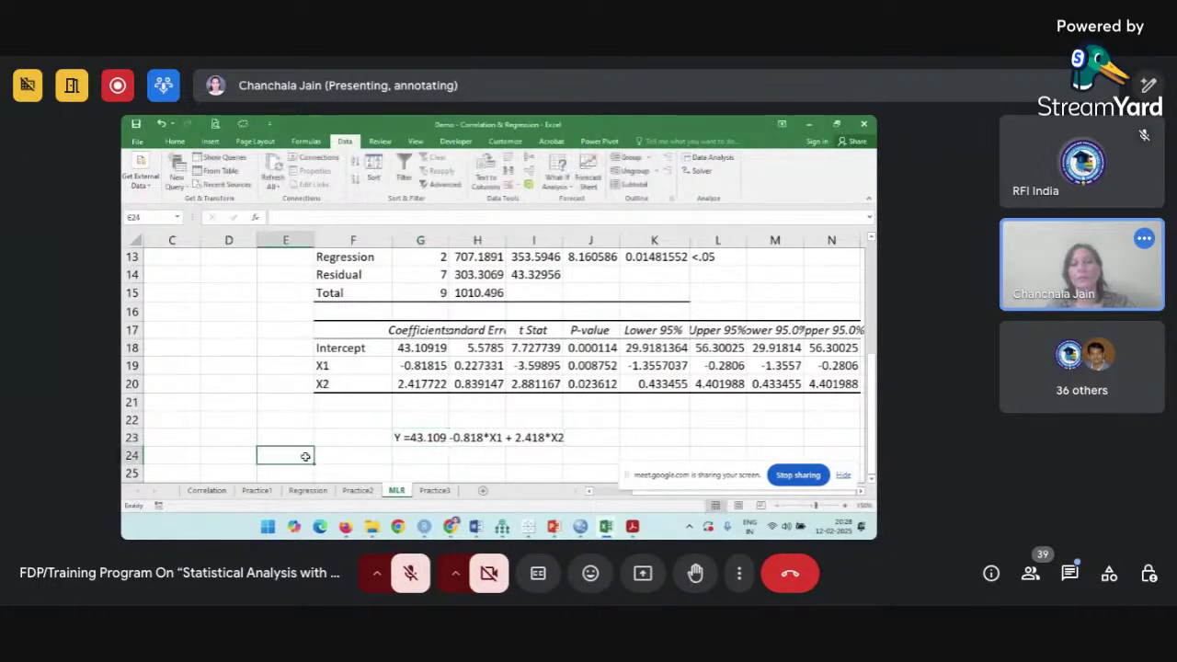
Review the whole multiple regression output, from the coefficients and equation up to the source data and summary statistics.
{"action": "scroll", "coordinate": [306, 456], "scroll_direction": "down", "scroll_amount": 1}
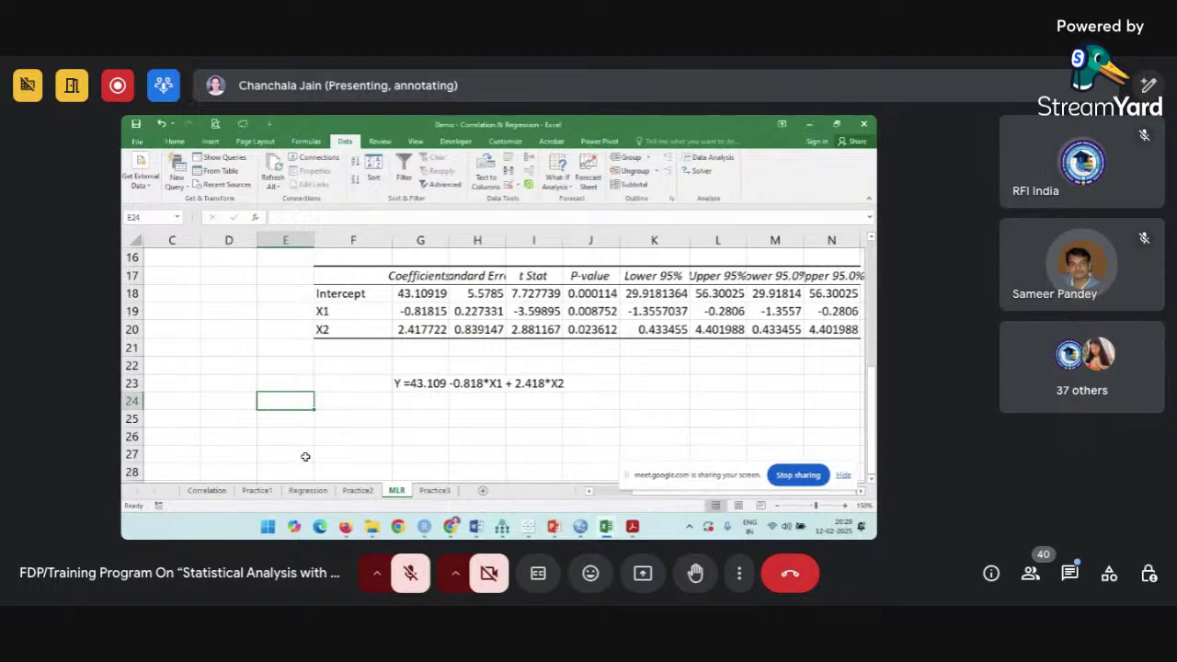
{"action": "left_click", "coordinate": [455, 443]}
{"action": "scroll", "coordinate": [454, 445], "scroll_direction": "up", "scroll_amount": 5}
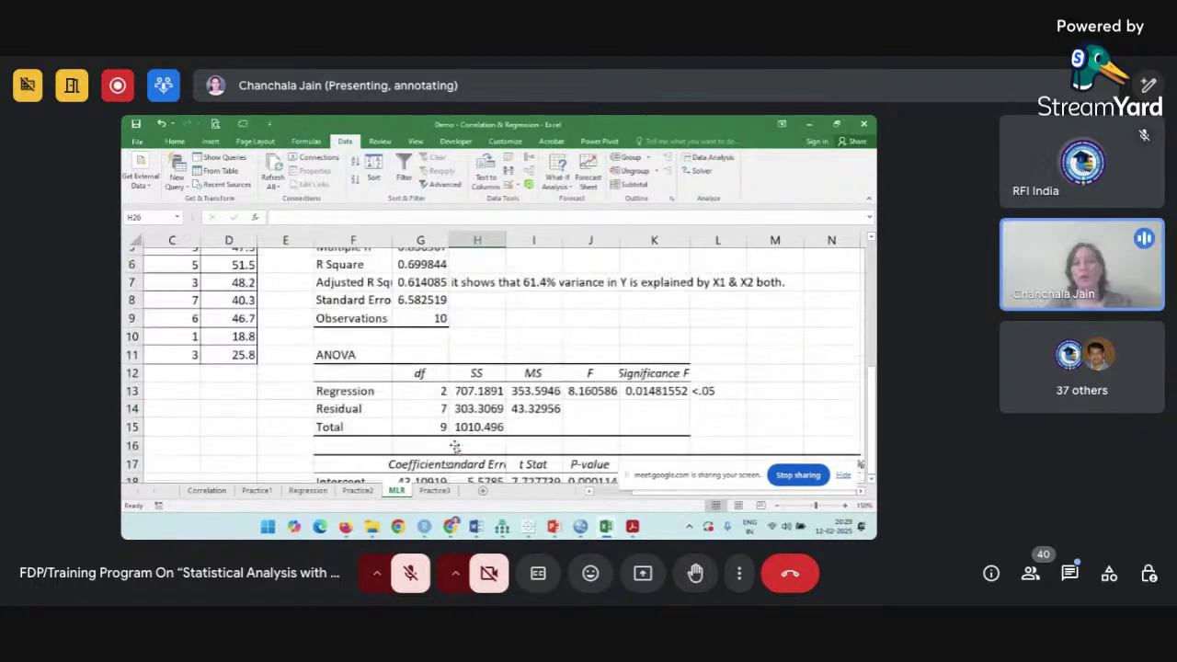
{"action": "scroll", "coordinate": [454, 445], "scroll_direction": "left", "scroll_amount": 1}
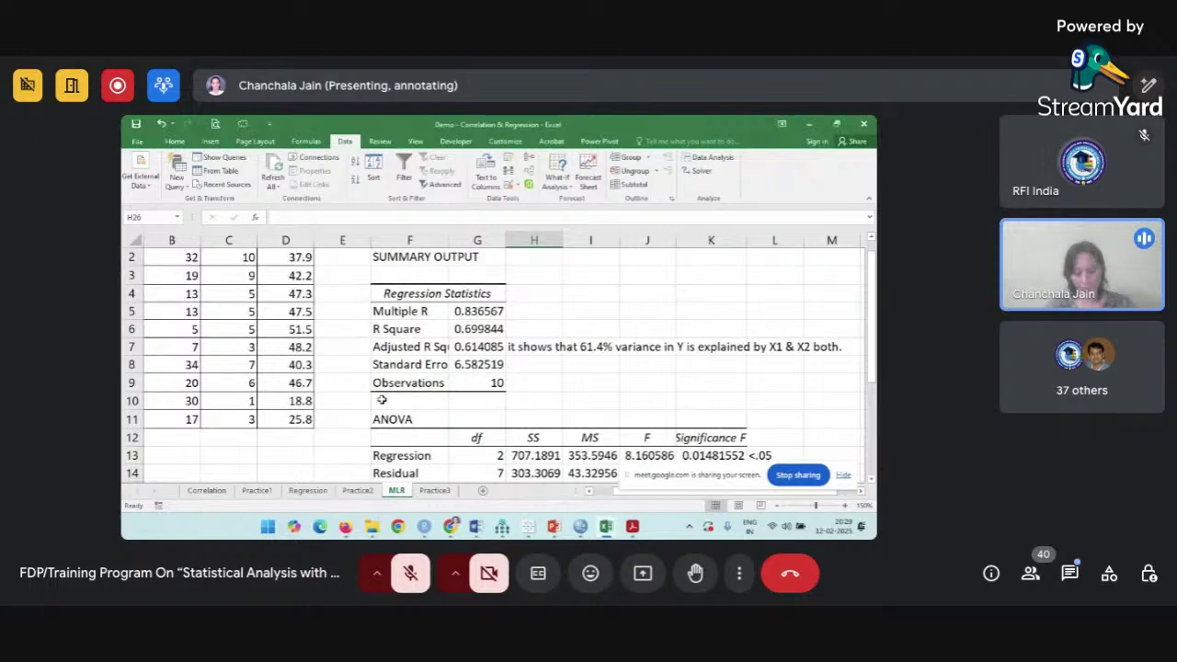
{"action": "scroll", "coordinate": [381, 400], "scroll_direction": "down", "scroll_amount": 3}
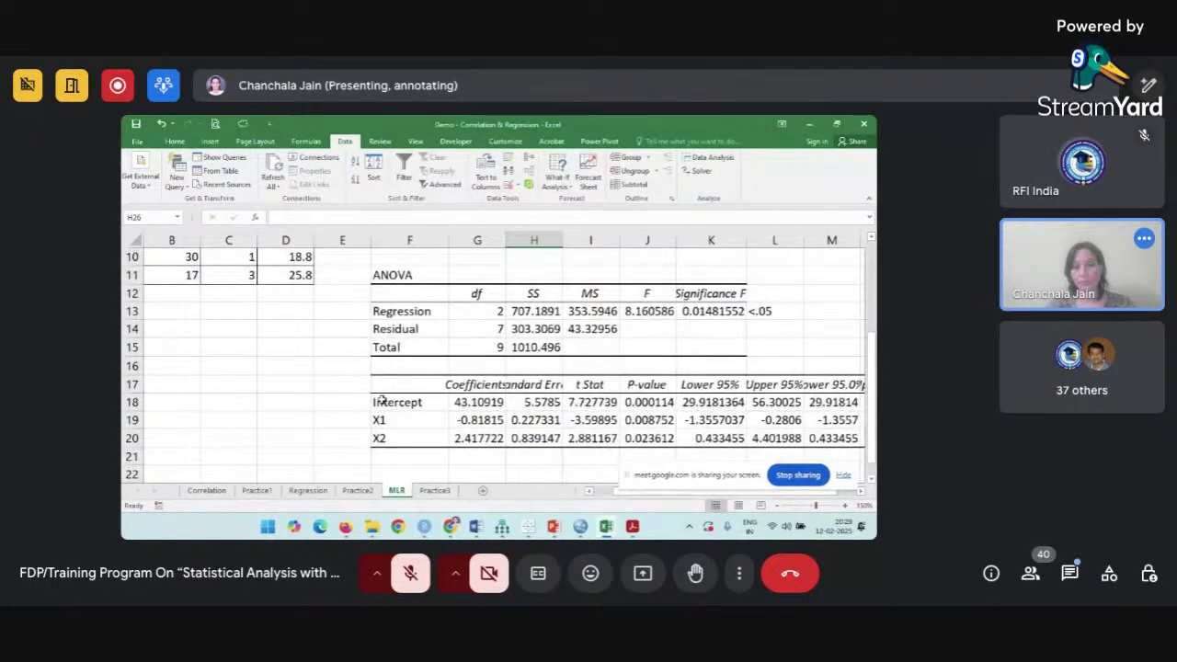
{"action": "scroll", "coordinate": [381, 400], "scroll_direction": "down", "scroll_amount": 1}
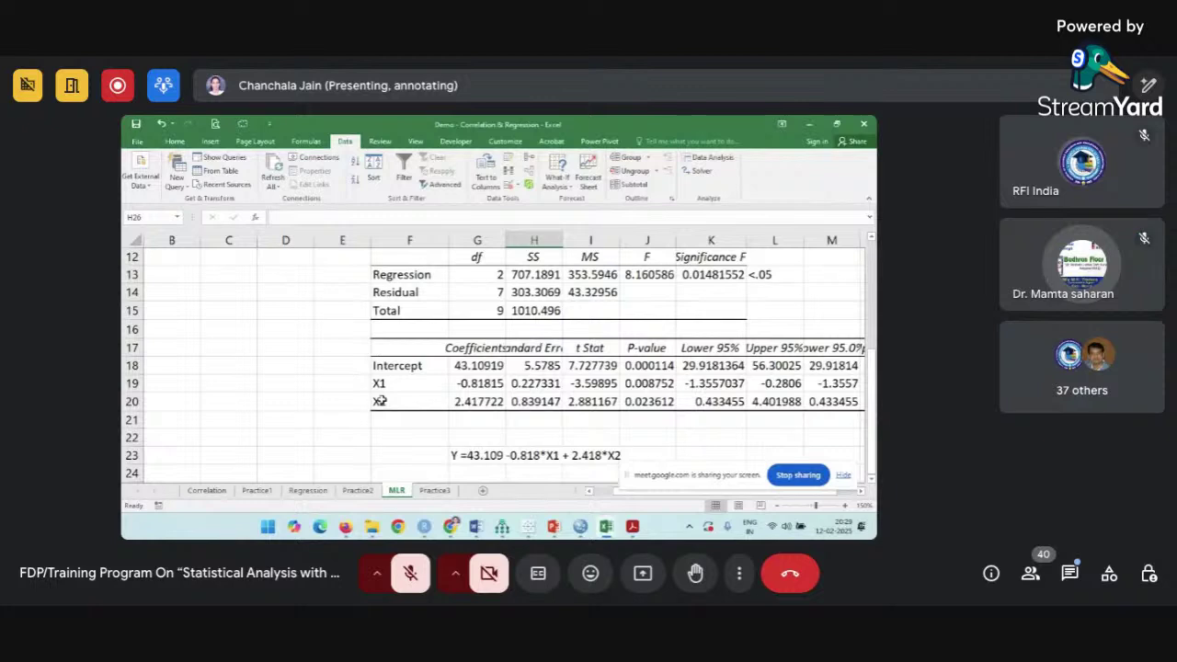
{"action": "scroll", "coordinate": [381, 400], "scroll_direction": "up", "scroll_amount": 4}
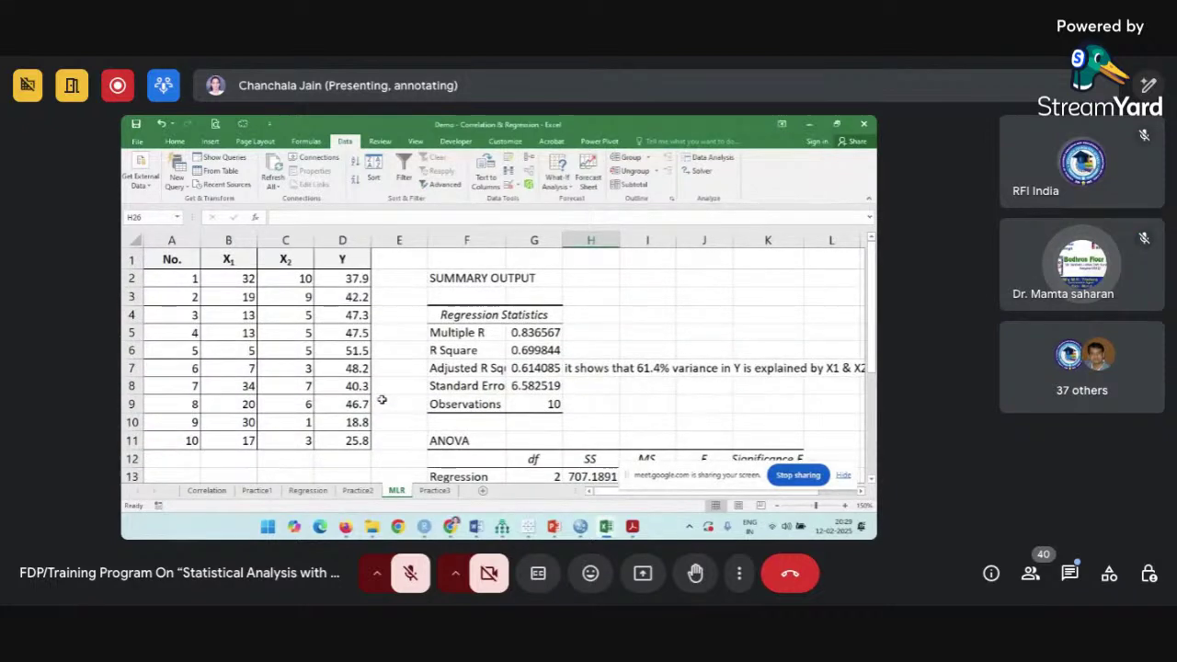